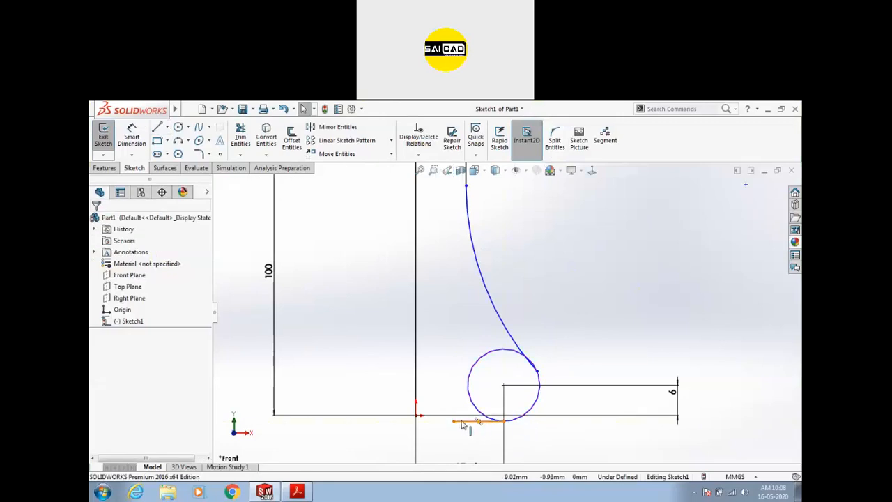
- Add a horizontal relation between the free endpoint of the short bottom line and the origin
{"action": "left_click", "coordinate": [461, 423]}
{"action": "left_click_drag", "start_coordinate": [461, 422], "coordinate": [418, 418]}
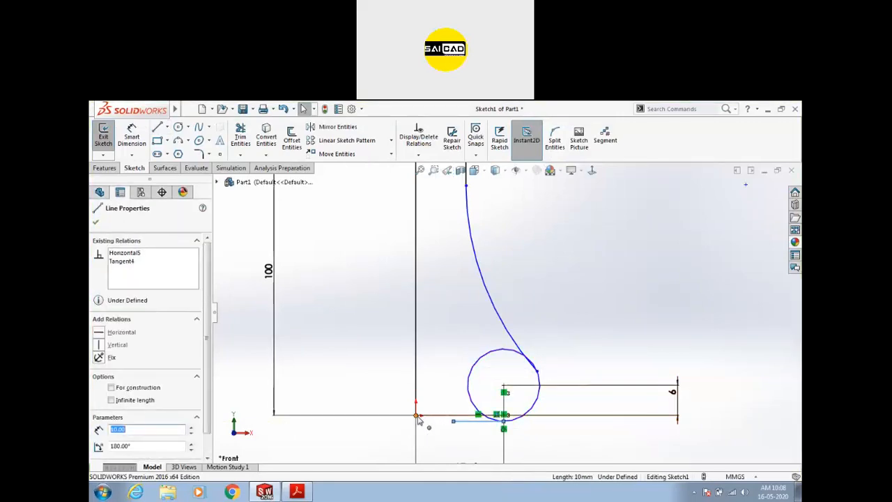
{"action": "key", "text": "Escape"}
{"action": "left_click", "coordinate": [454, 422]}
{"action": "left_click", "coordinate": [417, 417], "text": "ctrl"}
{"action": "left_click", "coordinate": [446, 373]}
{"action": "key", "text": "Escape"}
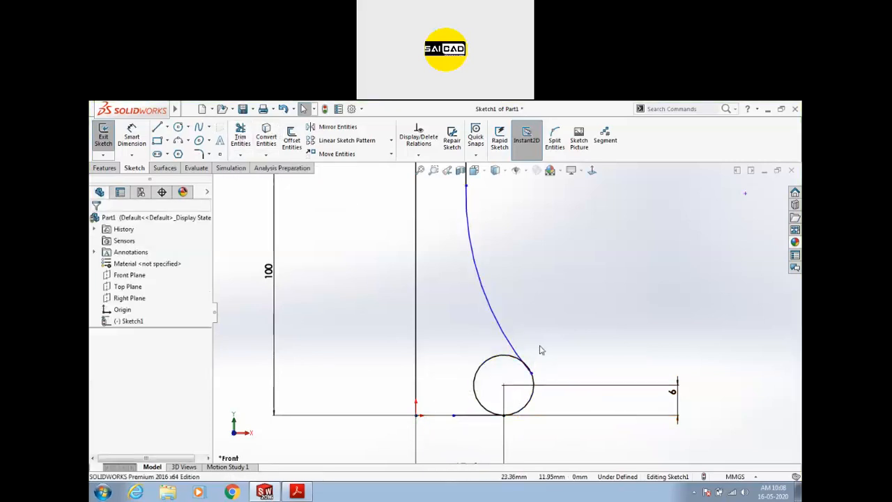
- Make the long side arc tangent to the bottom circle and trim away the circle's inner portion
{"action": "left_click_drag", "start_coordinate": [511, 362], "coordinate": [509, 360]}
{"action": "left_click", "coordinate": [554, 319]}
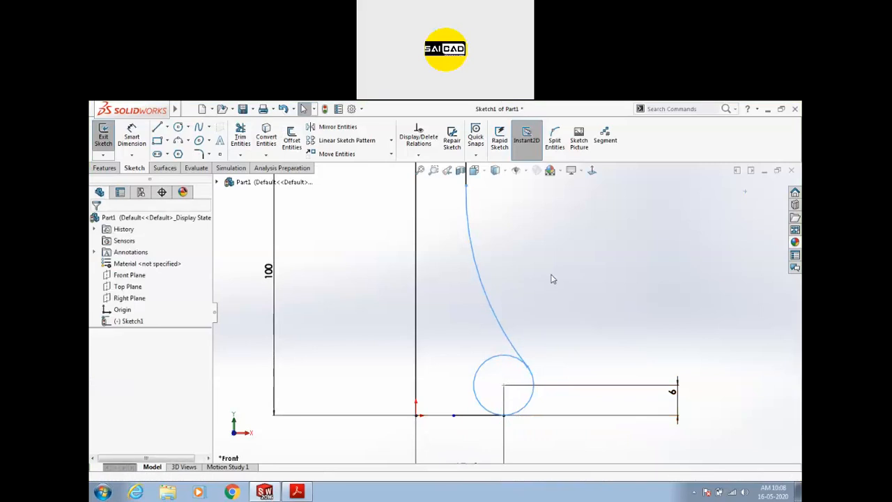
{"action": "left_click", "coordinate": [240, 136]}
{"action": "left_click_drag", "start_coordinate": [501, 372], "coordinate": [478, 357]}
{"action": "key", "text": "Escape"}
- Consult Detail A of the PDF drawing in Acrobat Reader, return to SOLIDWORKS, and dimension the long side arc with a 100 mm radius
{"action": "left_click", "coordinate": [297, 492]}
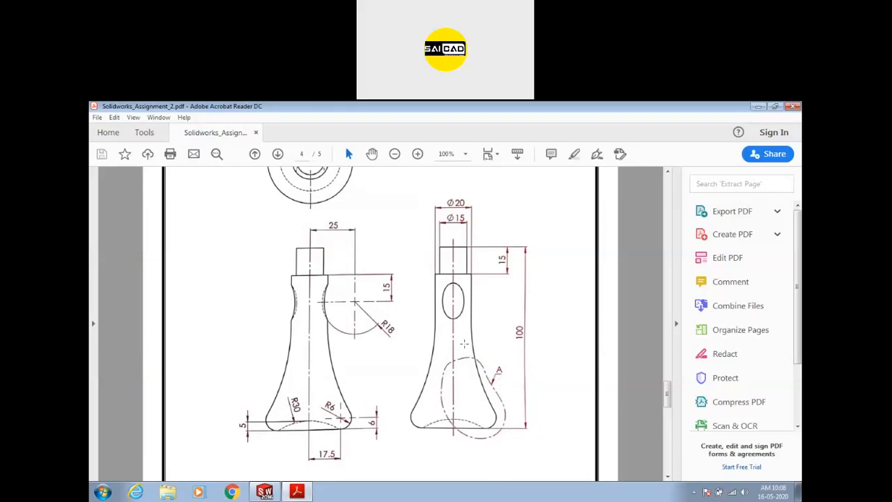
{"action": "scroll", "coordinate": [366, 328], "scroll_direction": "up", "scroll_amount": 6}
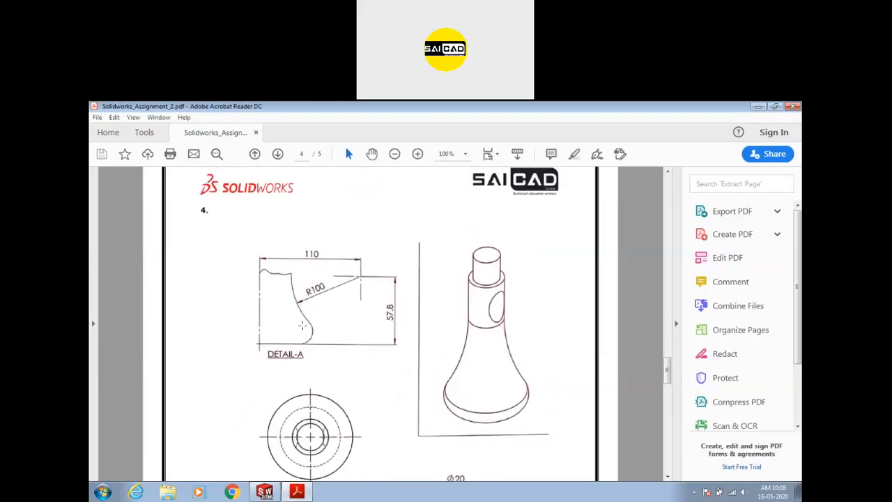
{"action": "mouse_move", "coordinate": [306, 495]}
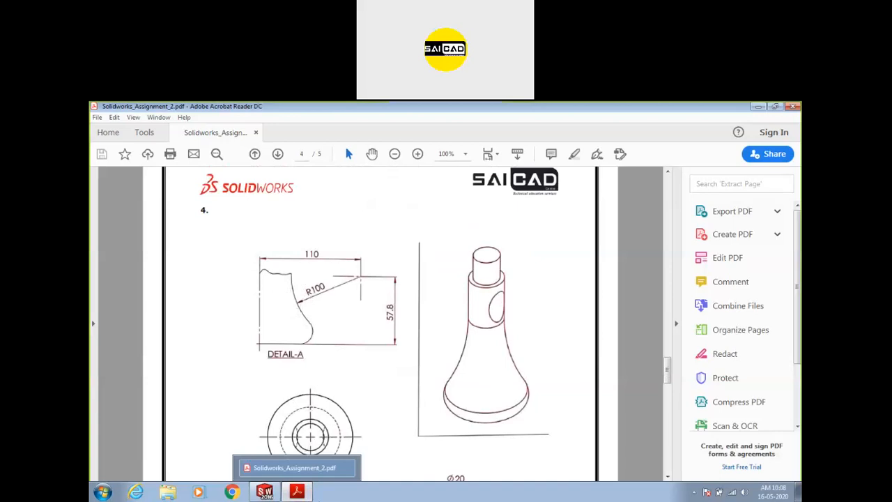
{"action": "left_click", "coordinate": [302, 494]}
{"action": "scroll", "coordinate": [421, 306], "scroll_direction": "up", "scroll_amount": 5}
{"action": "scroll", "coordinate": [488, 233], "scroll_direction": "down", "scroll_amount": 2}
{"action": "left_click", "coordinate": [129, 140]}
{"action": "left_click", "coordinate": [452, 319]}
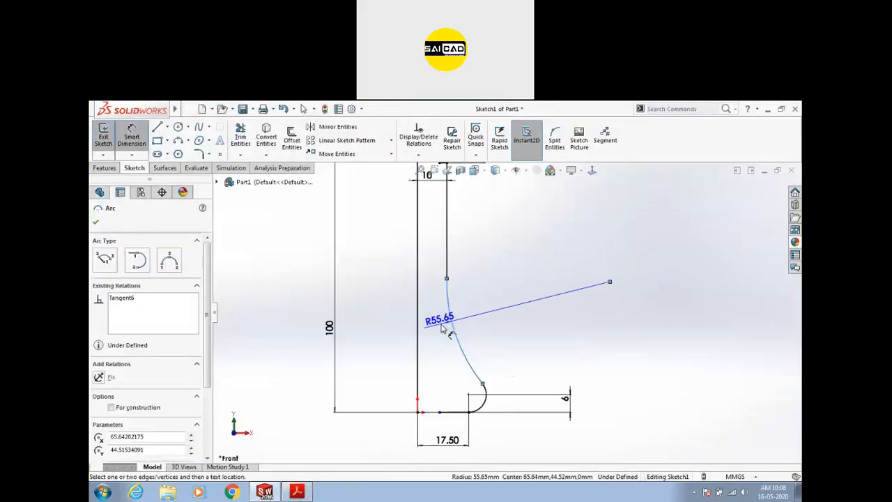
{"action": "left_click", "coordinate": [437, 318]}
{"action": "type", "text": "100"}
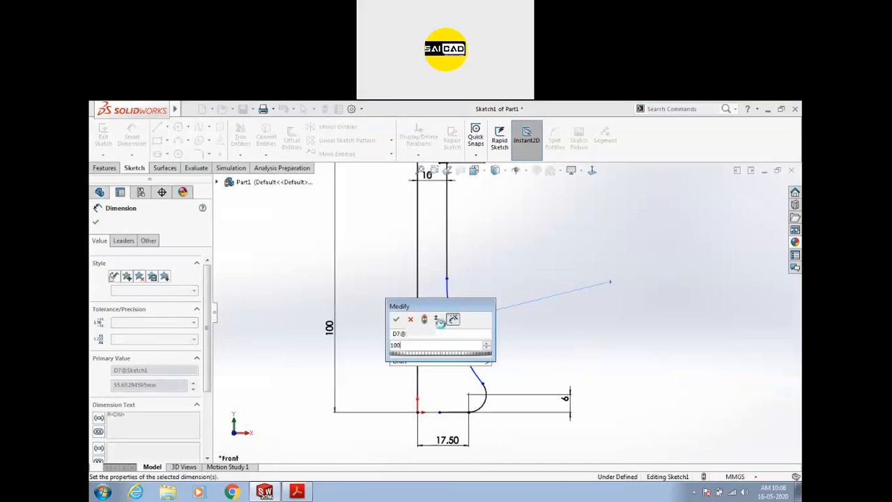
{"action": "key", "text": "Return"}
{"action": "key", "text": "Escape"}
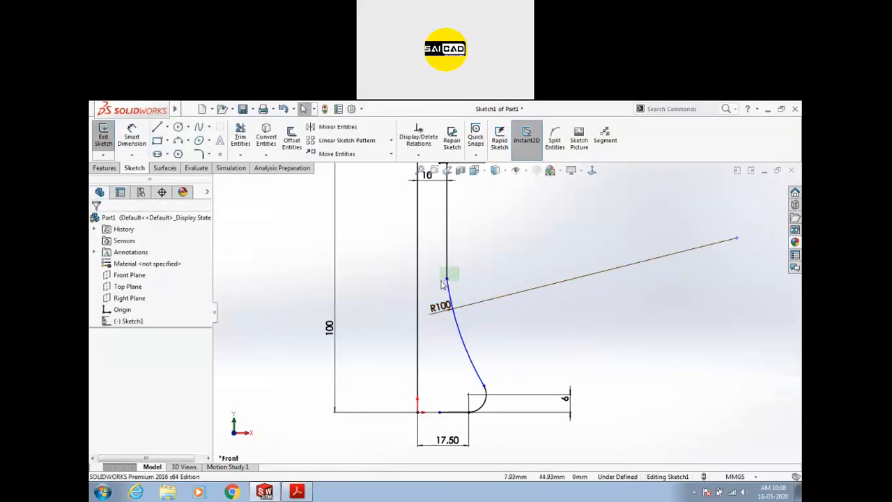
- Make the long side arc tangent to the vertical line above it at their shared endpoint
{"action": "left_click", "coordinate": [446, 278]}
{"action": "left_click", "coordinate": [478, 240]}
{"action": "left_click", "coordinate": [528, 311]}
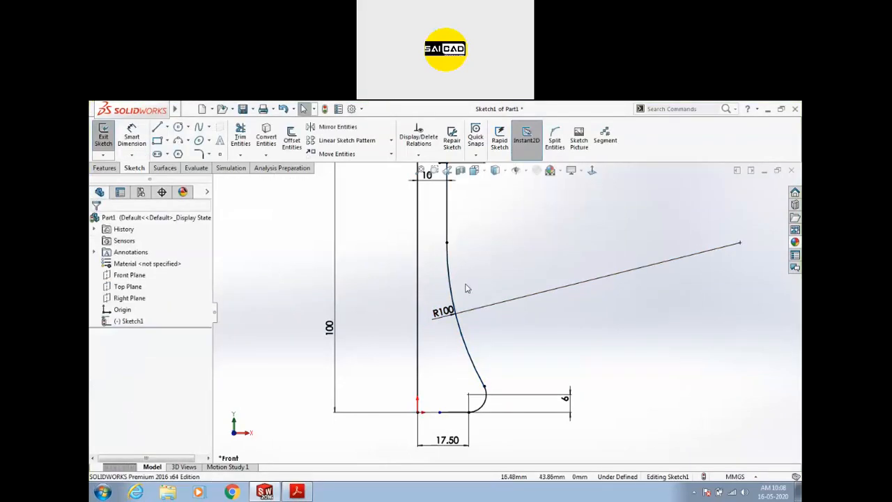
{"action": "scroll", "coordinate": [466, 285], "scroll_direction": "up", "scroll_amount": 3}
{"action": "scroll", "coordinate": [484, 293], "scroll_direction": "down", "scroll_amount": 2}
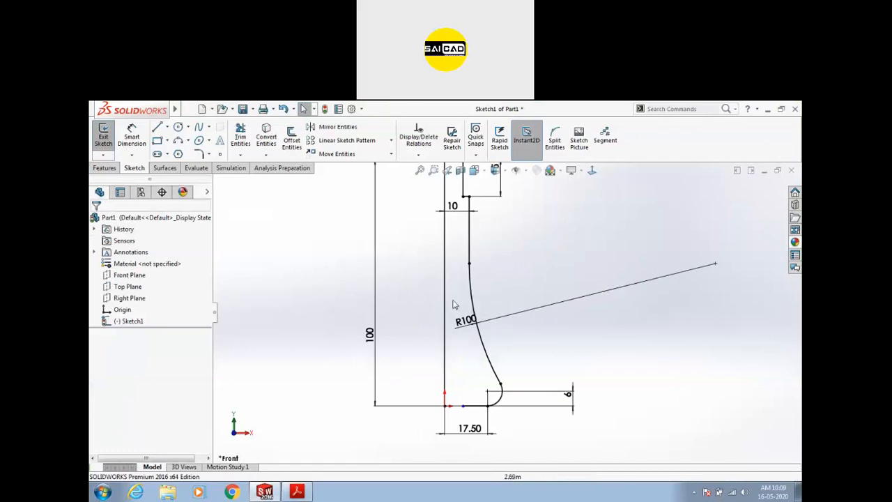
- Check Detail A in Acrobat Reader again, return to SOLIDWORKS, and move the R100 dimension text outside the profile
{"action": "left_click", "coordinate": [294, 493]}
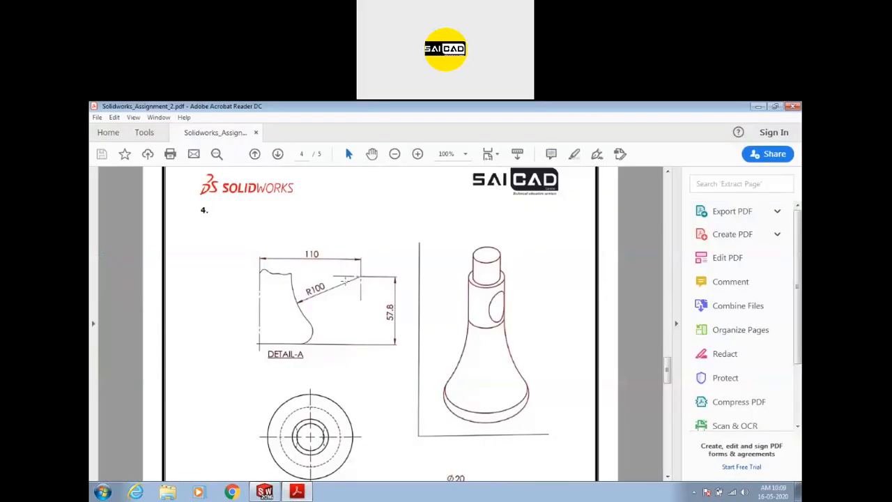
{"action": "left_click", "coordinate": [297, 492]}
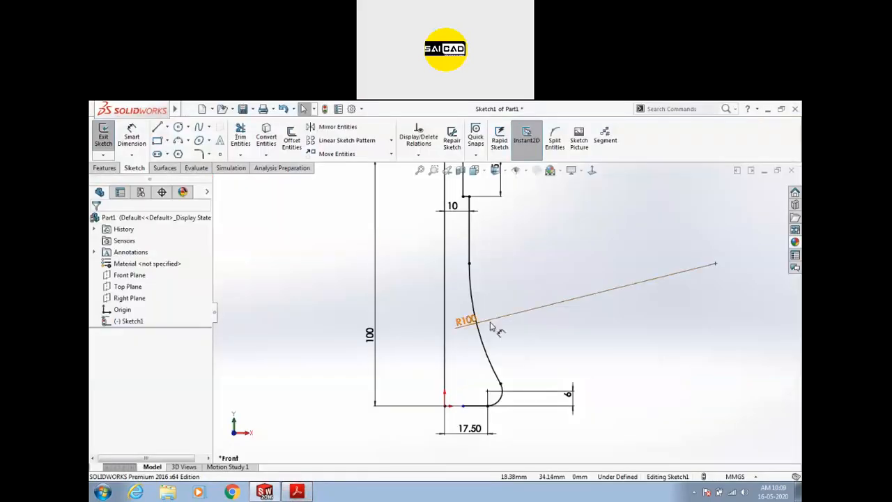
{"action": "left_click_drag", "start_coordinate": [487, 318], "coordinate": [535, 300]}
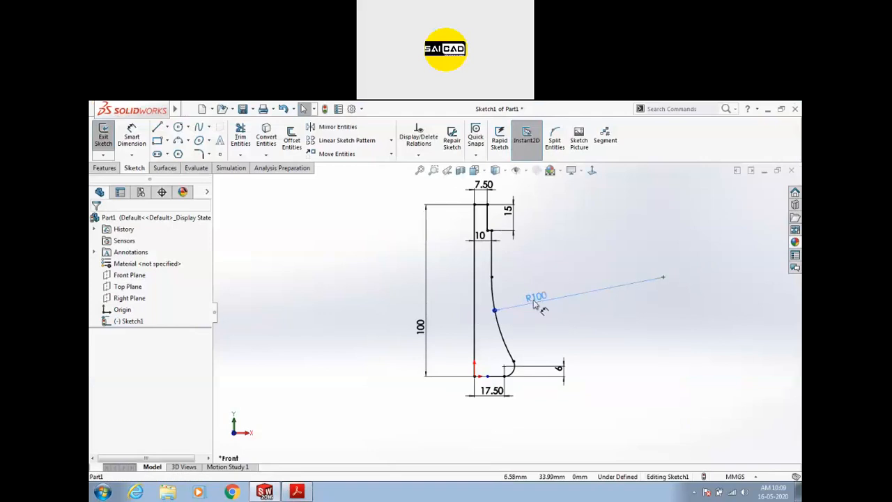
{"action": "scroll", "coordinate": [548, 317], "scroll_direction": "up", "scroll_amount": 4}
{"action": "scroll", "coordinate": [557, 318], "scroll_direction": "down", "scroll_amount": 4}
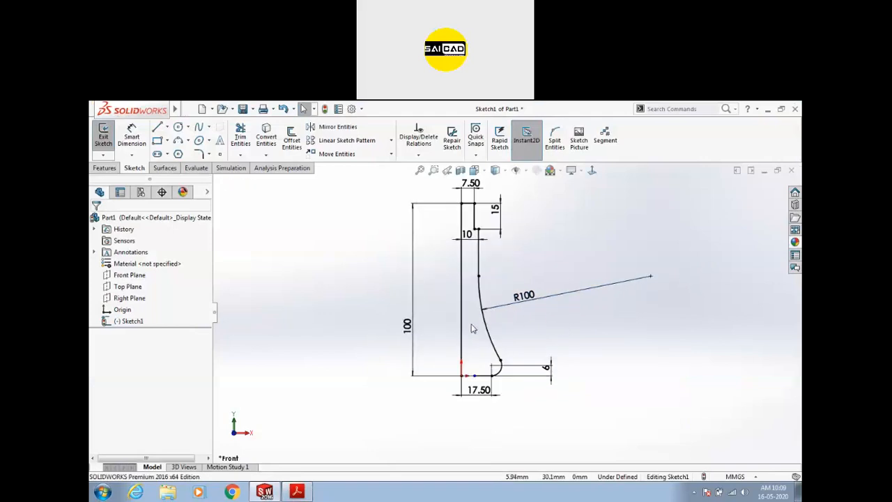
{"action": "scroll", "coordinate": [484, 359], "scroll_direction": "down", "scroll_amount": 2}
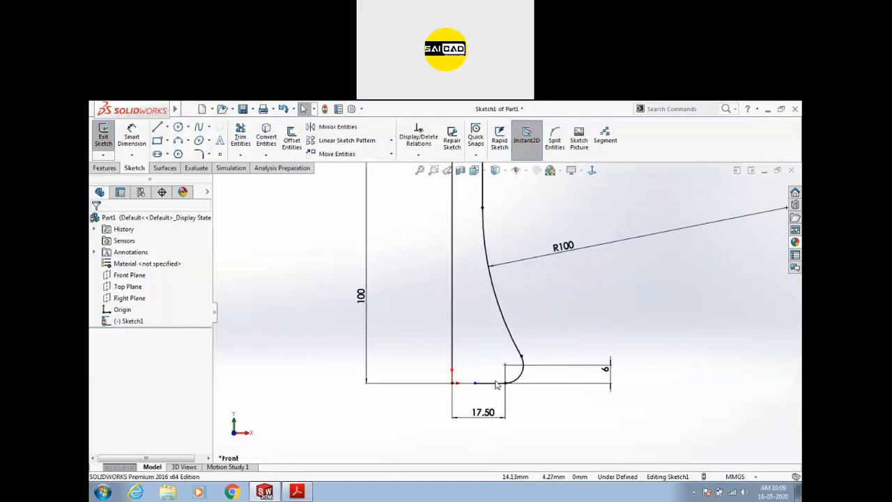
- Check the base recess in the PDF drawing and sketch a three-point arc in SOLIDWORKS from the vertical axis line to the short bottom line's inner endpoint
{"action": "left_click", "coordinate": [298, 492]}
{"action": "scroll", "coordinate": [358, 379], "scroll_direction": "down", "scroll_amount": 10}
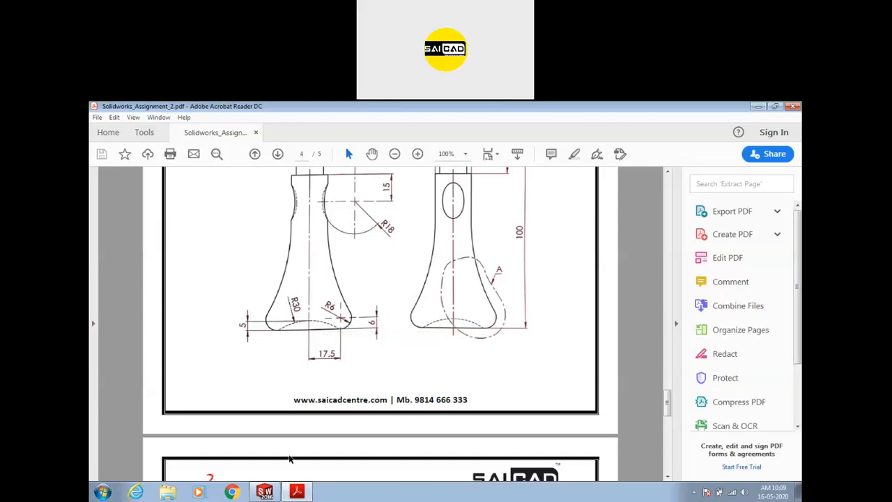
{"action": "left_click", "coordinate": [297, 492]}
{"action": "scroll", "coordinate": [504, 315], "scroll_direction": "up", "scroll_amount": 2}
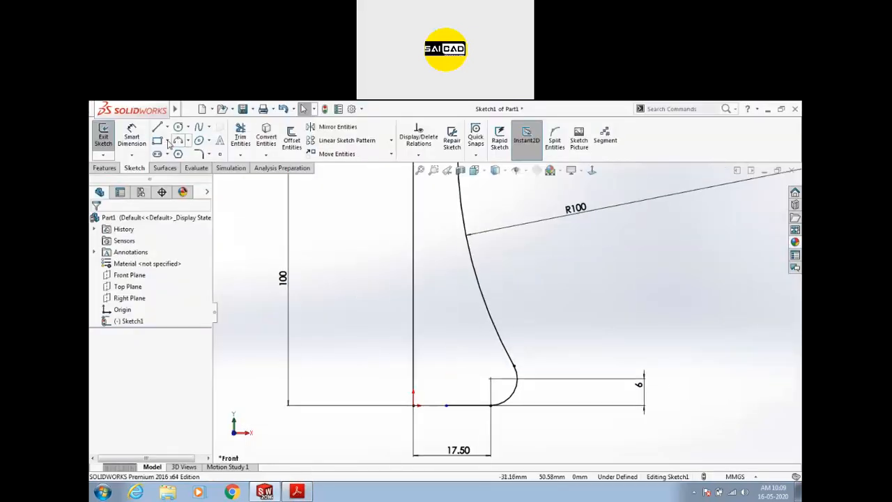
{"action": "left_click", "coordinate": [157, 128]}
{"action": "left_click", "coordinate": [178, 141]}
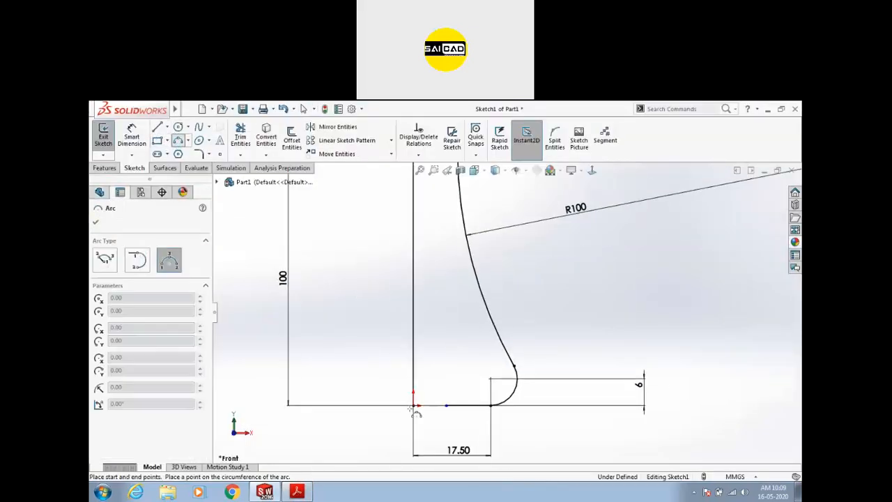
{"action": "scroll", "coordinate": [416, 409], "scroll_direction": "down", "scroll_amount": 3}
{"action": "left_click", "coordinate": [430, 343]}
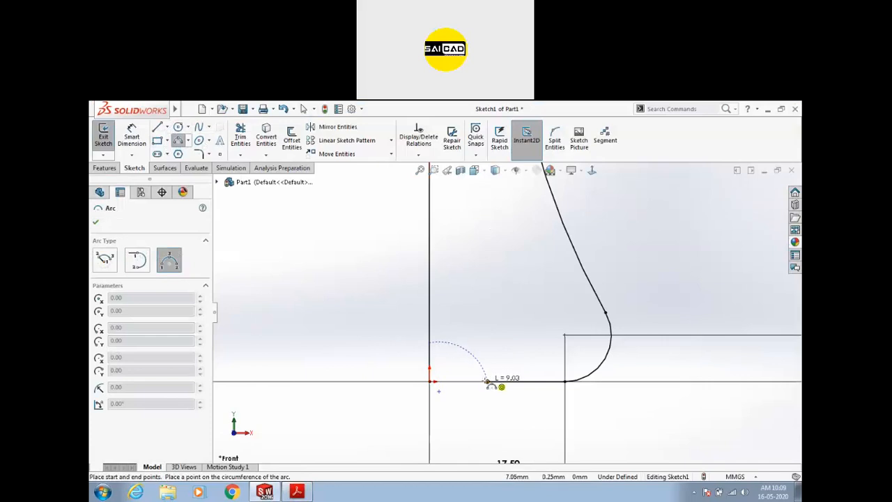
{"action": "left_click", "coordinate": [487, 382]}
{"action": "left_click", "coordinate": [482, 366]}
{"action": "key", "text": "Escape"}
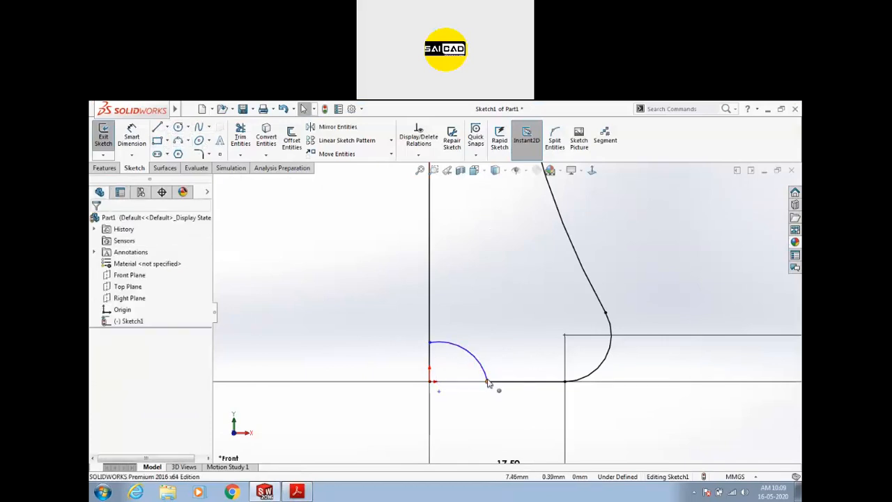
- Stretch the recess arc's bottom endpoint outward to about 14 mm from the origin and flatten it to about 21 mm radius
{"action": "left_click_drag", "start_coordinate": [488, 383], "coordinate": [539, 381]}
{"action": "left_click_drag", "start_coordinate": [502, 310], "coordinate": [487, 361]}
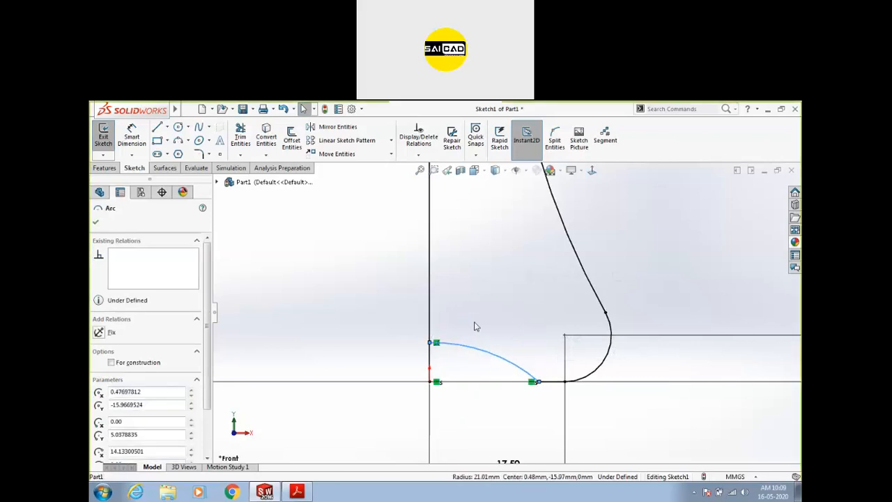
{"action": "left_click", "coordinate": [471, 328]}
- Sketch a horizontal construction line about 9 mm long across the vertical axis line, just above the recess arc
{"action": "key", "text": "l"}
{"action": "left_click", "coordinate": [398, 335]}
{"action": "left_click", "coordinate": [468, 335]}
{"action": "key", "text": "Escape"}
{"action": "left_click", "coordinate": [458, 336]}
{"action": "left_click", "coordinate": [484, 307]}
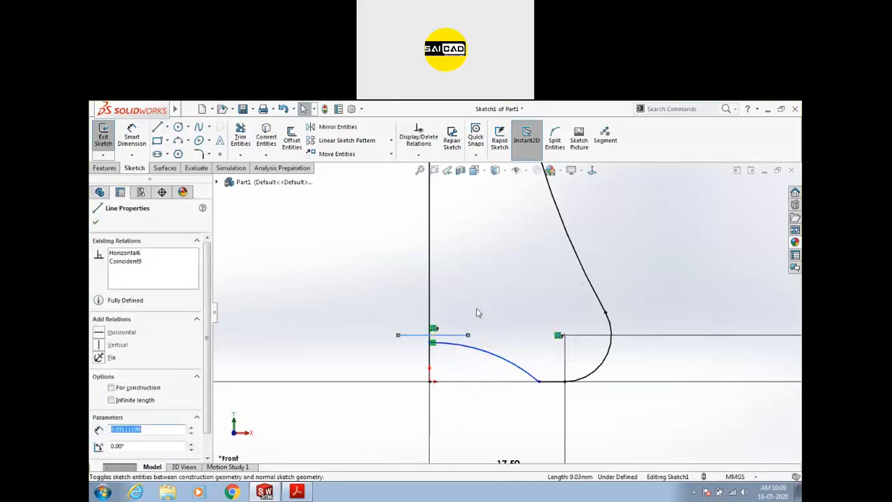
{"action": "key", "text": "Escape"}
{"action": "key", "text": "d"}
{"action": "left_click", "coordinate": [411, 335]}
{"action": "left_click", "coordinate": [430, 382]}
{"action": "left_click", "coordinate": [403, 361]}
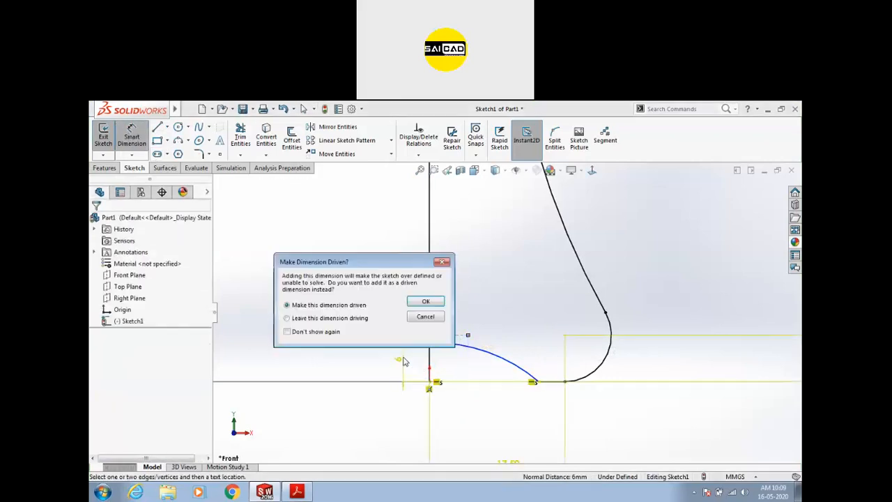
{"action": "key", "text": "Escape"}
{"action": "key", "text": "Escape"}
- Delete the construction line's coincident relation with the small corner arc's centre and move the line slightly upward
{"action": "left_click", "coordinate": [458, 335]}
{"action": "left_click", "coordinate": [446, 354]}
{"action": "scroll", "coordinate": [446, 354], "scroll_direction": "down", "scroll_amount": 2}
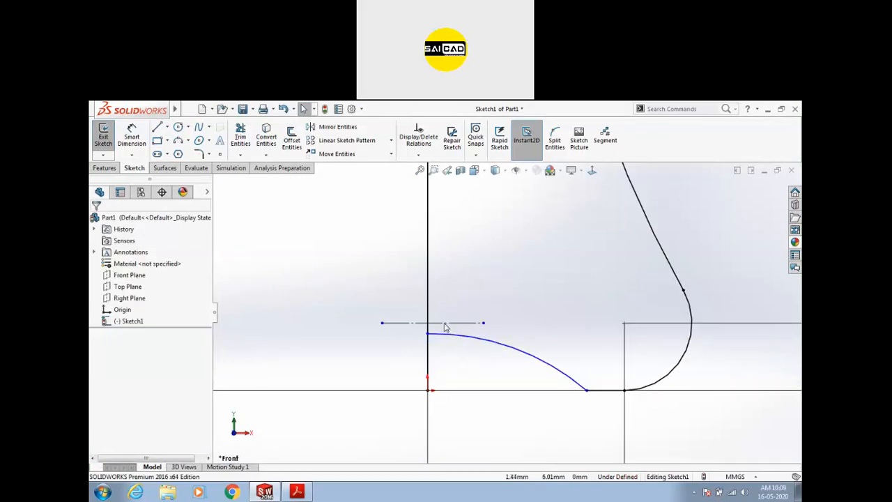
{"action": "left_click", "coordinate": [450, 323]}
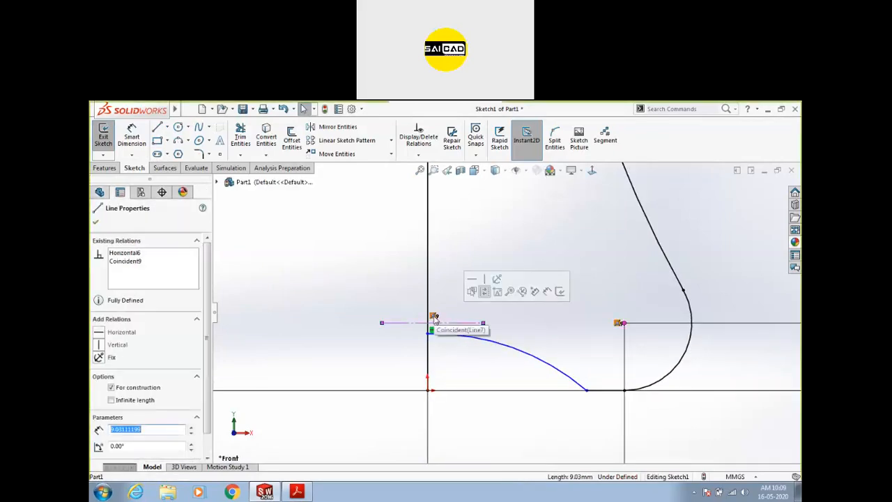
{"action": "key", "text": "Escape"}
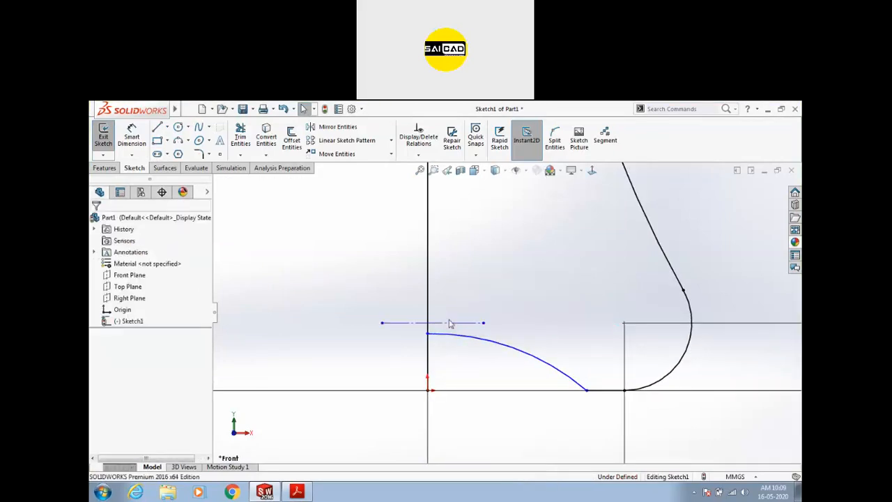
{"action": "left_click_drag", "start_coordinate": [449, 323], "coordinate": [453, 317]}
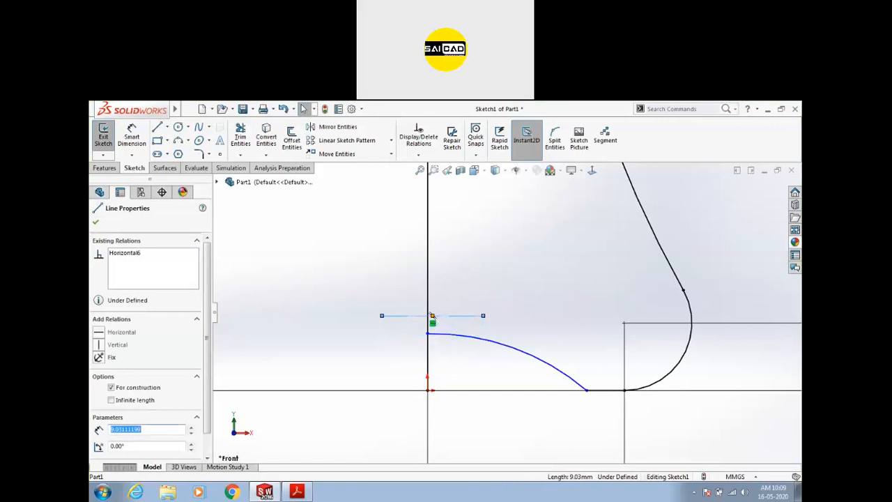
- Make the construction line's midpoint coincident with the recess arc's upper endpoint and make the line tangent to the arc
{"action": "left_click", "coordinate": [427, 335], "text": "ctrl"}
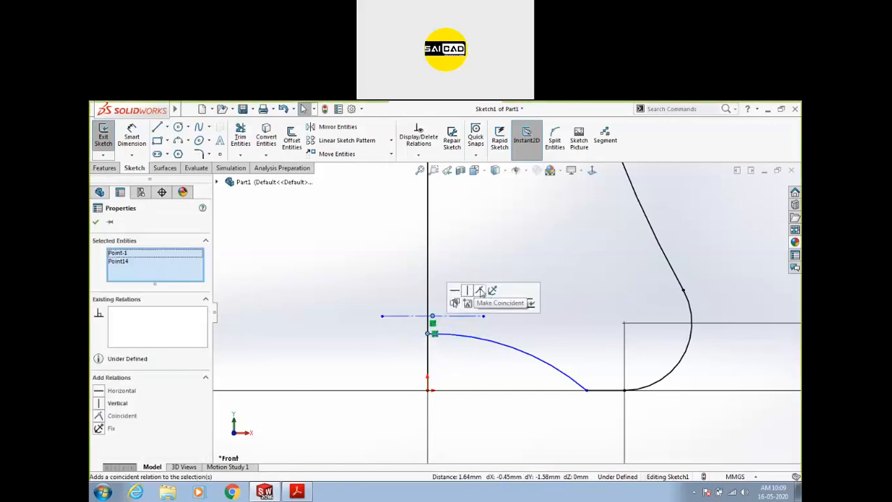
{"action": "left_click", "coordinate": [479, 292]}
{"action": "left_click_drag", "start_coordinate": [470, 323], "coordinate": [450, 359]}
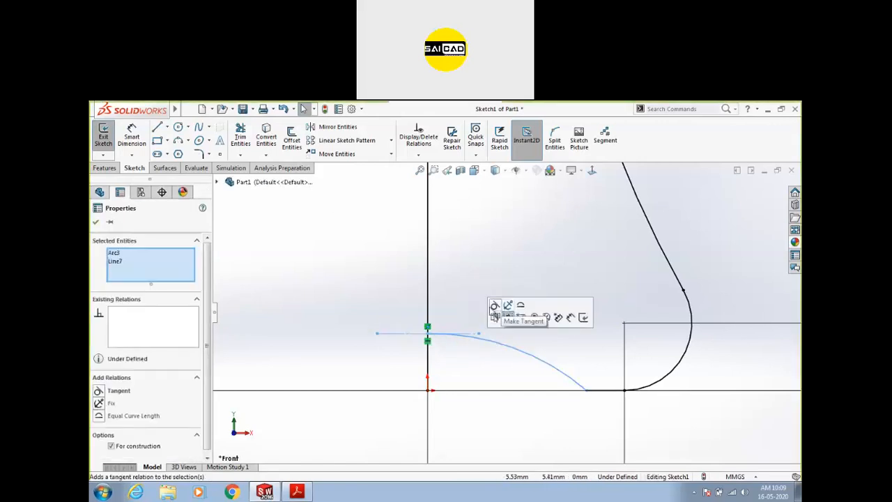
{"action": "left_click", "coordinate": [495, 307]}
{"action": "left_click", "coordinate": [471, 251]}
- Dimension the construction line's height above the origin as 5 mm
{"action": "left_click", "coordinate": [131, 136]}
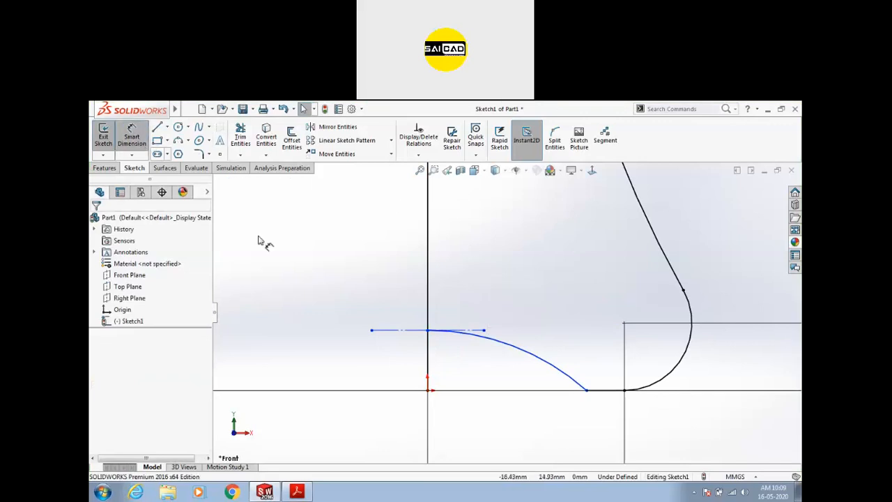
{"action": "left_click", "coordinate": [405, 330]}
{"action": "left_click", "coordinate": [428, 391]}
{"action": "left_click", "coordinate": [392, 379]}
{"action": "type", "text": "5"}
{"action": "key", "text": "Return"}
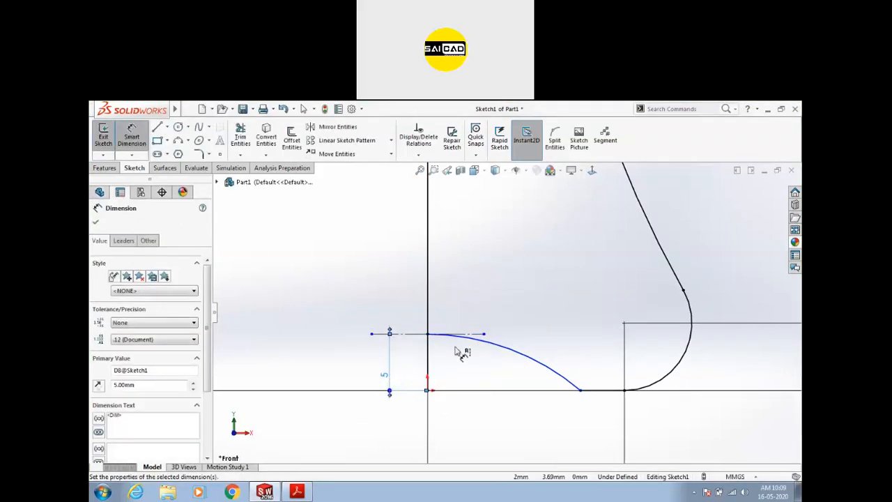
- Dimension the recess arc with a 30 mm radius
{"action": "left_click", "coordinate": [506, 349]}
{"action": "left_click", "coordinate": [528, 312]}
{"action": "type", "text": "30"}
{"action": "key", "text": "Return"}
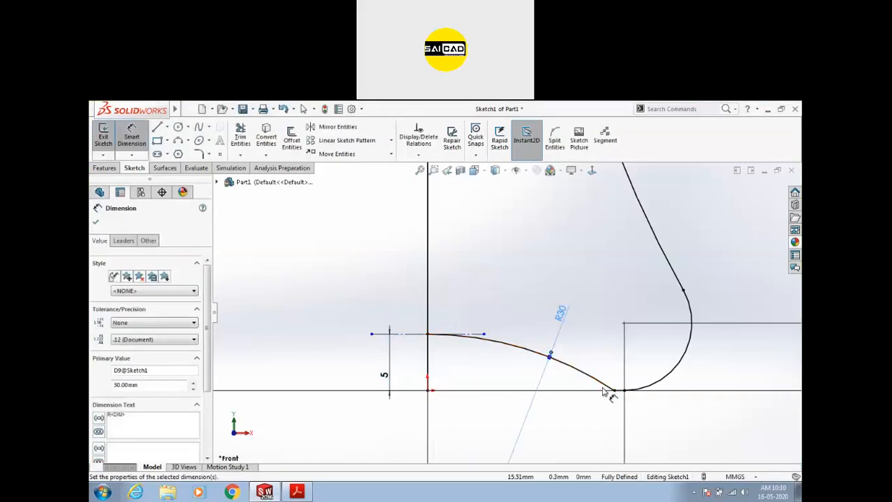
{"action": "key", "text": "Escape"}
{"action": "scroll", "coordinate": [616, 396], "scroll_direction": "down", "scroll_amount": 5}
{"action": "scroll", "coordinate": [453, 378], "scroll_direction": "up", "scroll_amount": 8}
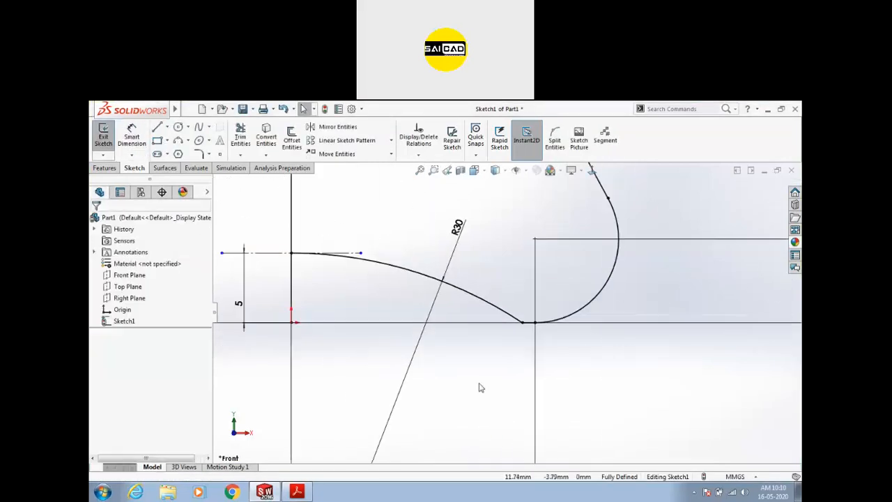
{"action": "scroll", "coordinate": [476, 293], "scroll_direction": "down", "scroll_amount": 8}
{"action": "scroll", "coordinate": [476, 294], "scroll_direction": "down", "scroll_amount": 3}
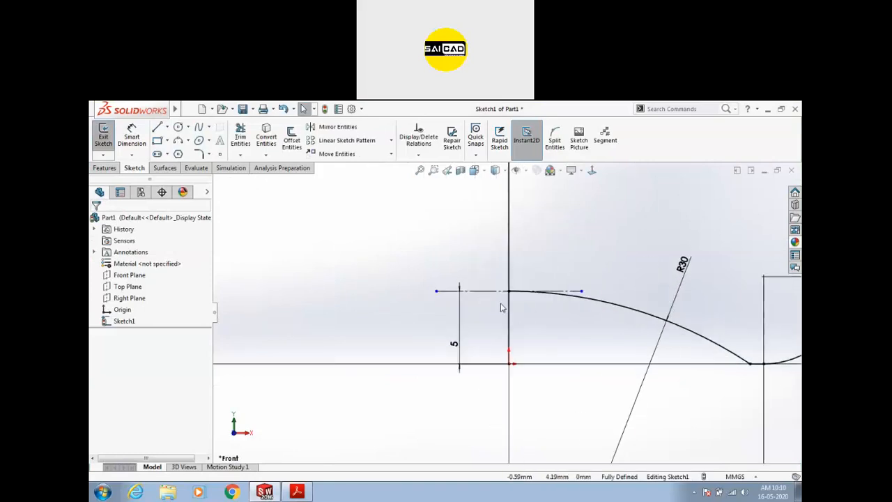
- Try to trim the vertical profile line below the recess arc's upper endpoint
{"action": "left_click", "coordinate": [242, 135]}
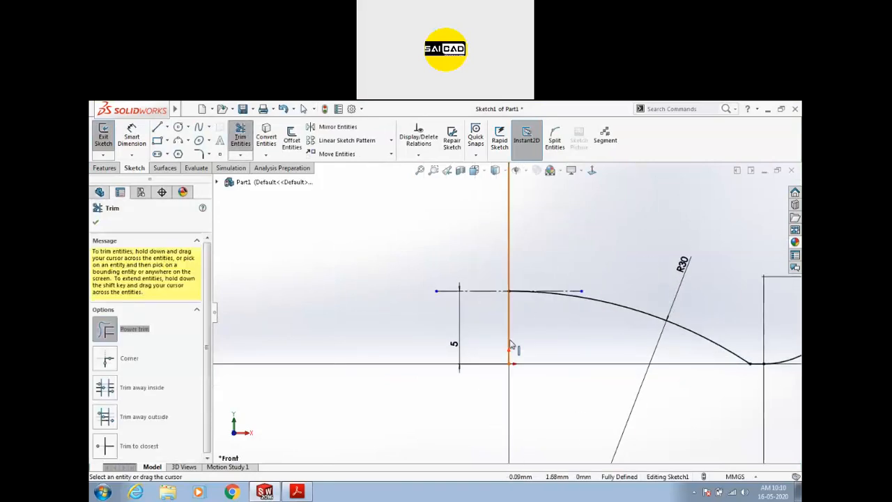
{"action": "scroll", "coordinate": [384, 393], "scroll_direction": "up", "scroll_amount": 5}
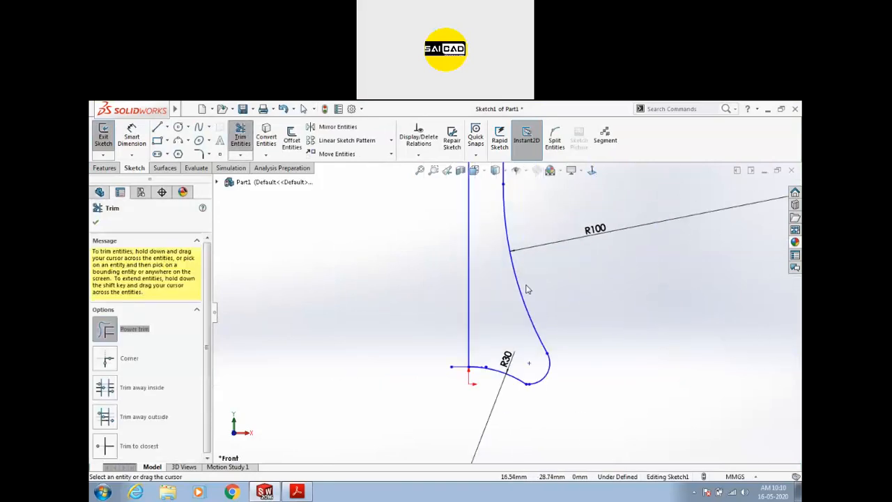
{"action": "scroll", "coordinate": [586, 290], "scroll_direction": "down", "scroll_amount": 3}
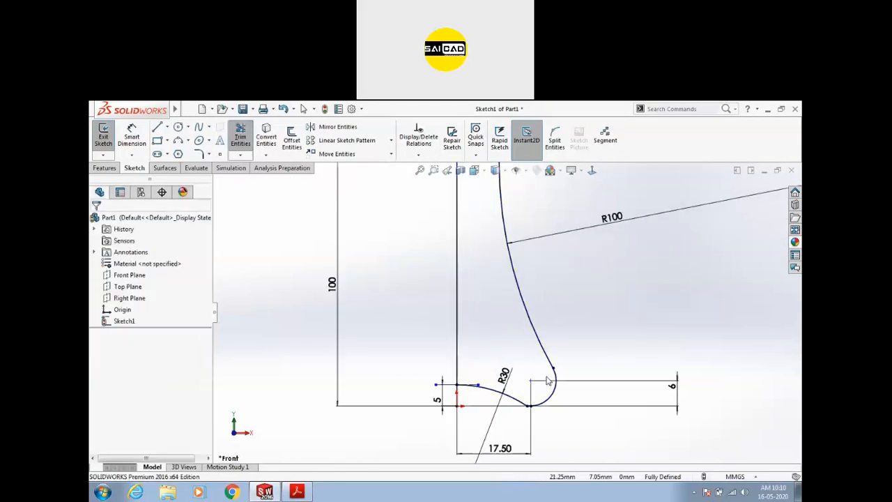
{"action": "scroll", "coordinate": [395, 315], "scroll_direction": "down", "scroll_amount": 5}
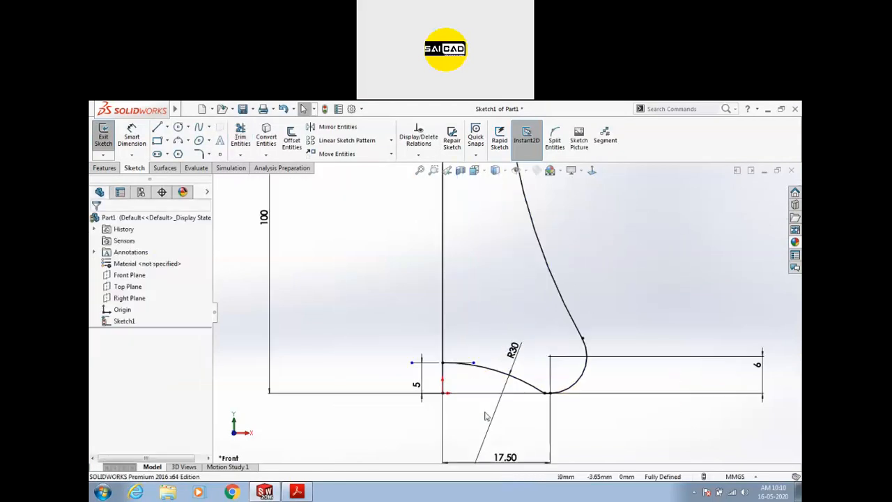
- Split the vertical profile line near the base and place the split point on the recess arc's upper endpoint
{"action": "left_click", "coordinate": [555, 139]}
{"action": "left_click", "coordinate": [404, 305]}
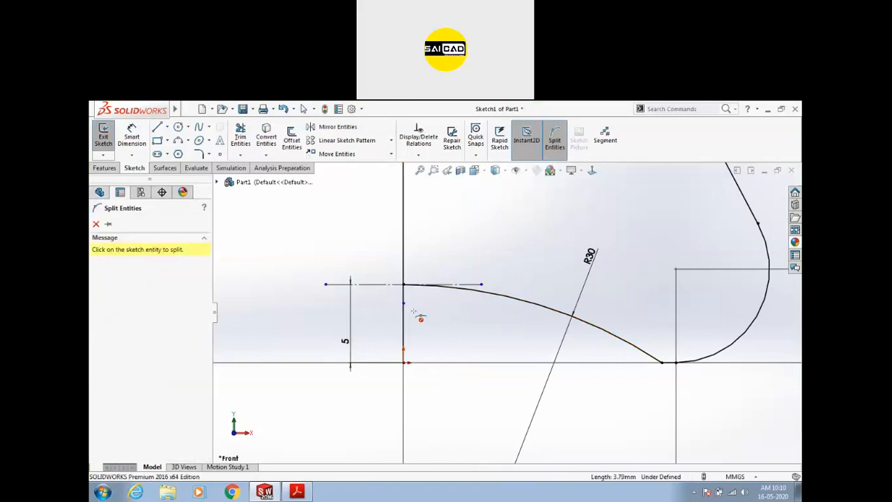
{"action": "left_click", "coordinate": [403, 304]}
{"action": "left_click", "coordinate": [410, 311]}
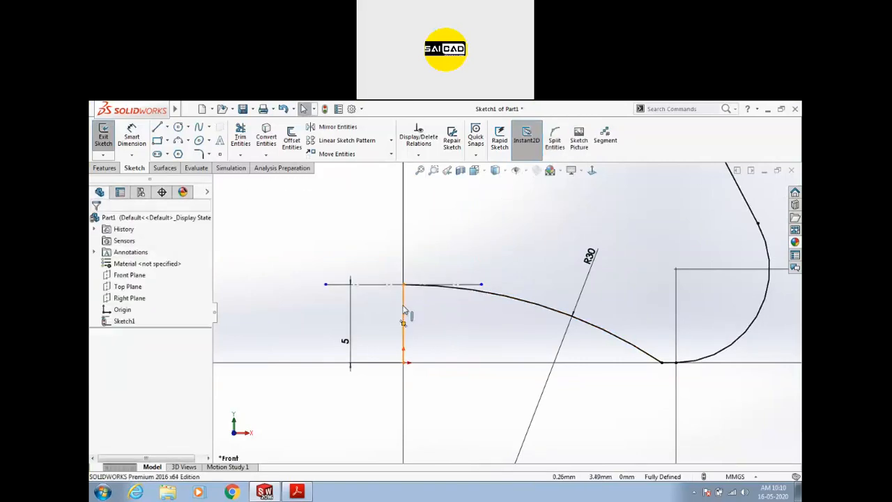
- Convert the short vertical segment between the recess arc's upper endpoint and the origin to construction geometry
{"action": "left_click", "coordinate": [405, 314]}
{"action": "left_click", "coordinate": [451, 278]}
{"action": "scroll", "coordinate": [466, 329], "scroll_direction": "up", "scroll_amount": 2}
{"action": "scroll", "coordinate": [466, 329], "scroll_direction": "down", "scroll_amount": 4}
{"action": "scroll", "coordinate": [382, 352], "scroll_direction": "up", "scroll_amount": 6}
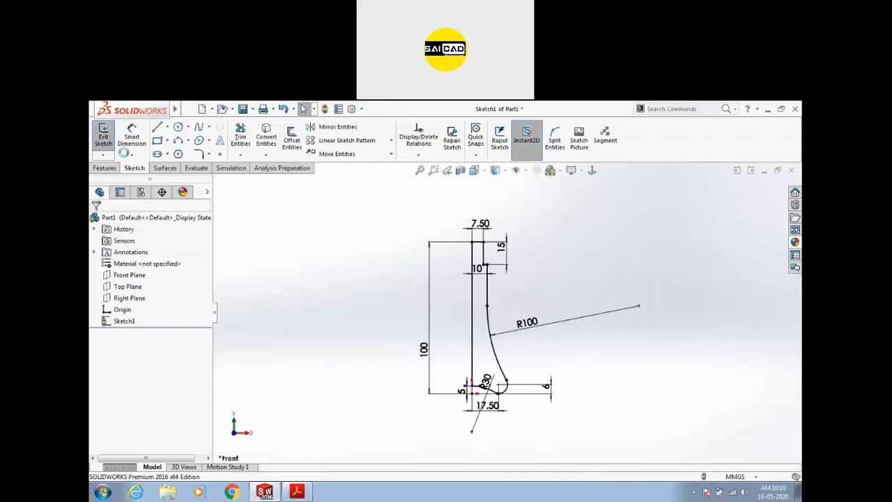
- Close the profile sketch and revolve it 360 degrees about its vertical line as a boss
{"action": "left_click", "coordinate": [104, 136]}
{"action": "left_click", "coordinate": [141, 137]}
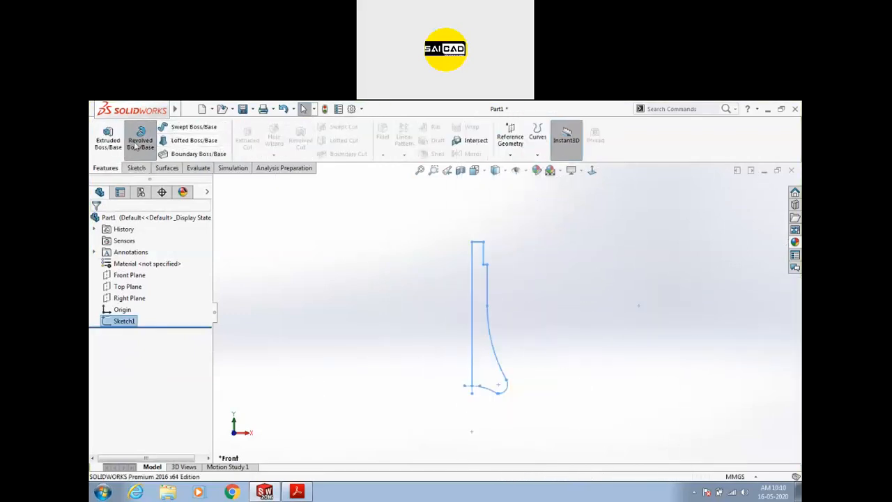
{"action": "left_click", "coordinate": [479, 290]}
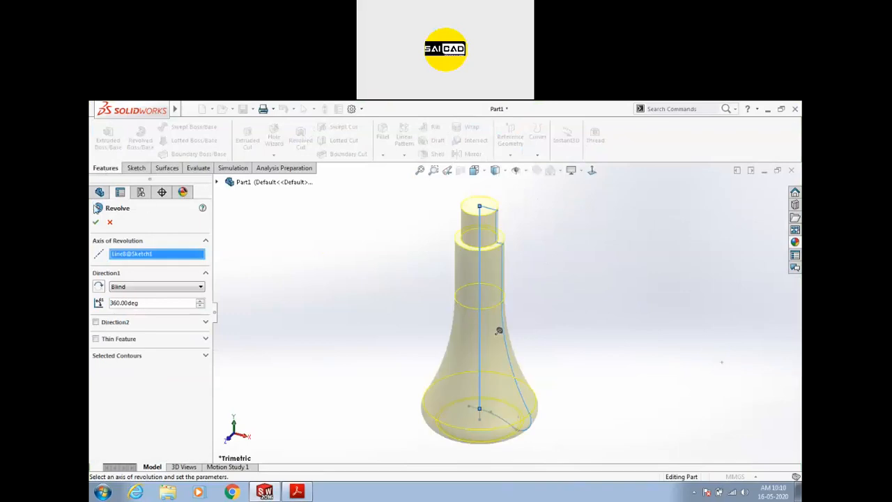
{"action": "left_click", "coordinate": [96, 222]}
- Examine the base recess in a temporary section view on the Front Plane, and inspect the body from several sides
{"action": "scroll", "coordinate": [481, 425], "scroll_direction": "up", "scroll_amount": 4}
{"action": "middle_click_drag", "start_coordinate": [482, 426], "coordinate": [564, 340]}
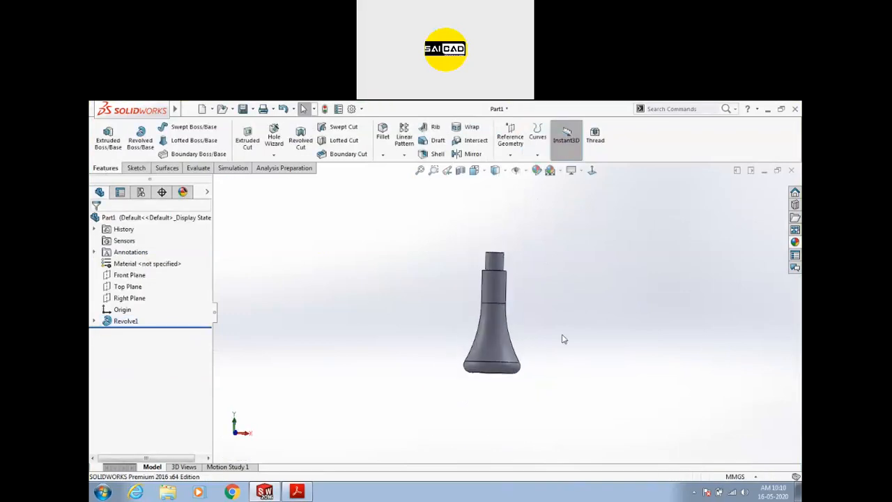
{"action": "left_click", "coordinate": [460, 172]}
{"action": "scroll", "coordinate": [509, 375], "scroll_direction": "down", "scroll_amount": 5}
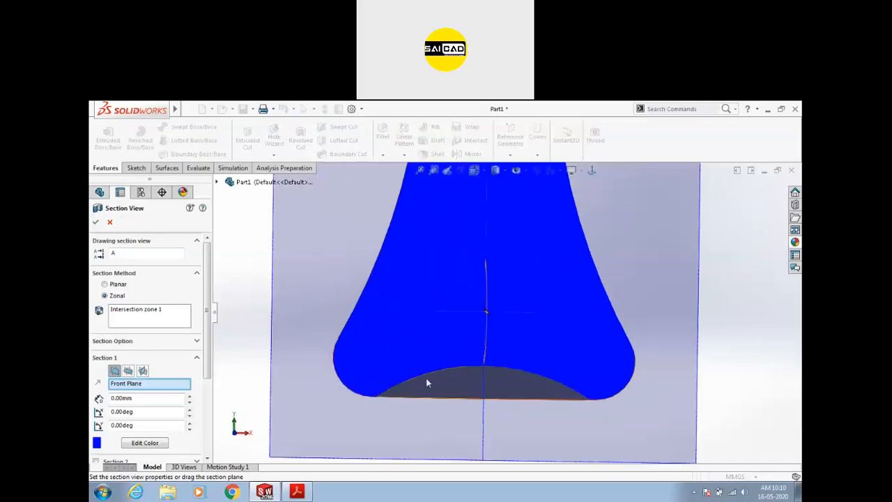
{"action": "scroll", "coordinate": [439, 357], "scroll_direction": "up", "scroll_amount": 5}
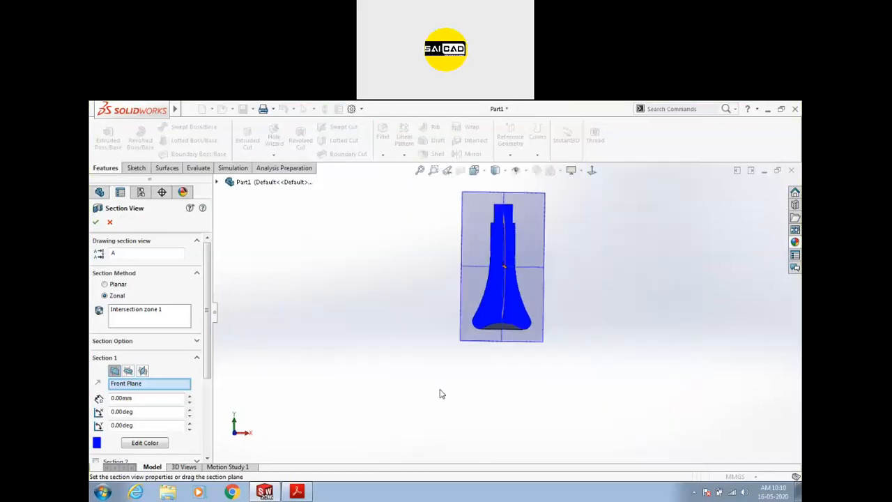
{"action": "scroll", "coordinate": [530, 225], "scroll_direction": "down", "scroll_amount": 2}
{"action": "middle_click_drag", "start_coordinate": [625, 257], "coordinate": [500, 268]}
{"action": "left_click", "coordinate": [110, 222]}
{"action": "middle_click_drag", "start_coordinate": [380, 305], "coordinate": [541, 287]}
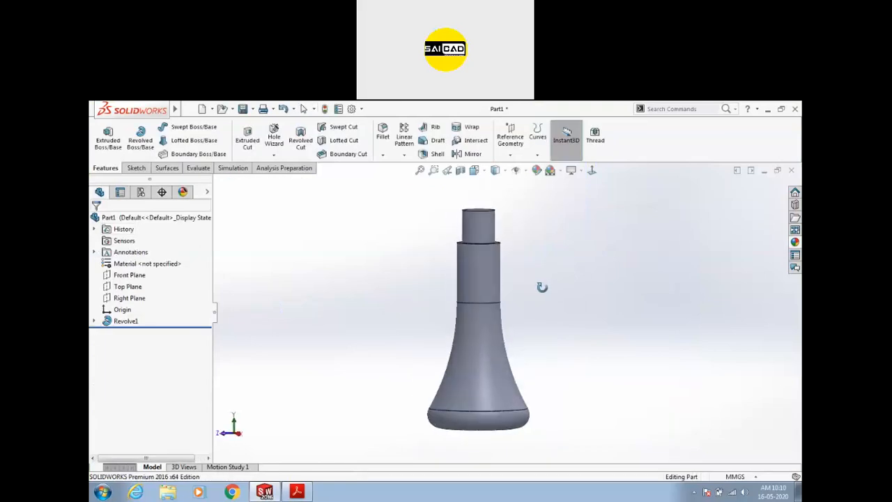
- Start a new sketch on the Right Plane
{"action": "scroll", "coordinate": [354, 431], "scroll_direction": "up", "scroll_amount": 3}
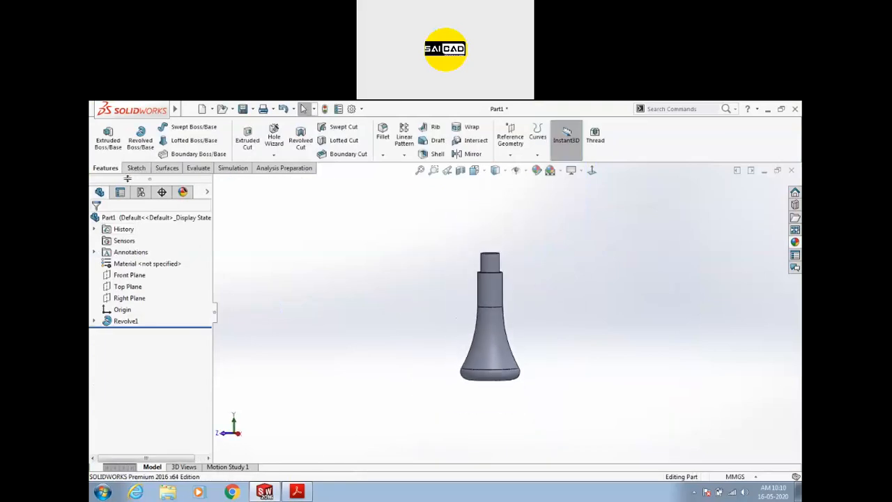
{"action": "left_click", "coordinate": [130, 298]}
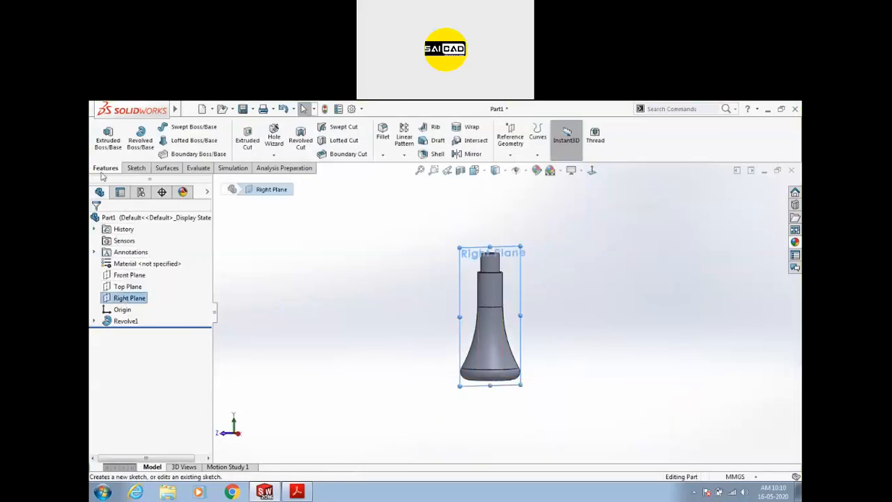
{"action": "left_click", "coordinate": [136, 168]}
{"action": "left_click", "coordinate": [104, 136]}
- Switch to the PDF drawing in Acrobat Reader and check the dimensions of the spherical side cut on the neck
{"action": "left_click", "coordinate": [297, 492]}
{"action": "scroll", "coordinate": [446, 300], "scroll_direction": "up", "scroll_amount": 5}
{"action": "scroll", "coordinate": [447, 293], "scroll_direction": "down", "scroll_amount": 2}
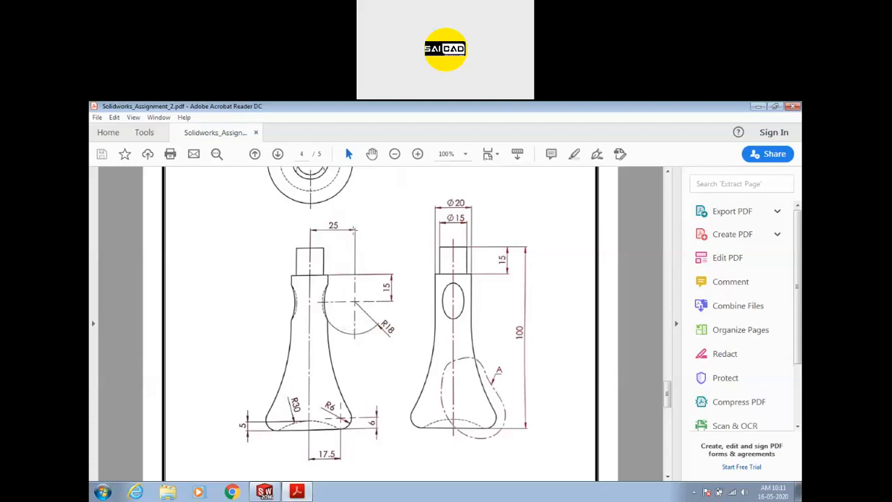
{"action": "left_click", "coordinate": [299, 492]}
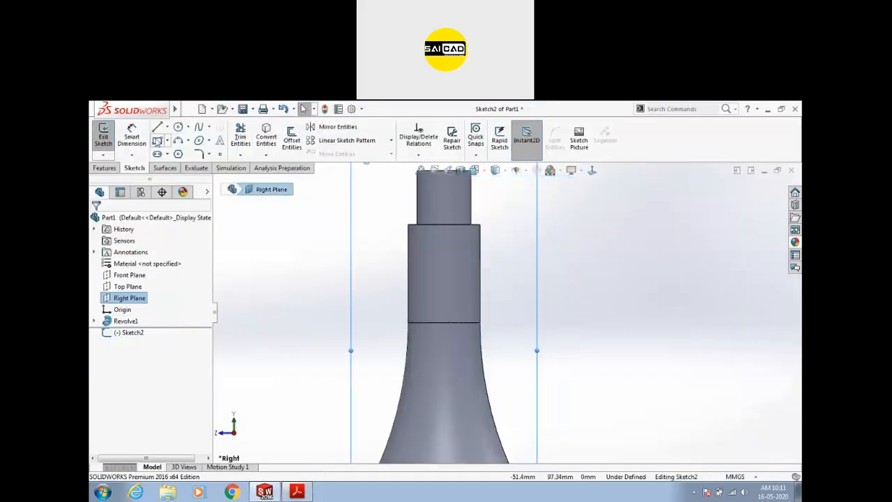
- Sketch a circle about 10.3 mm in radius beside the cylindrical neck of the body
{"action": "left_click", "coordinate": [178, 128]}
{"action": "left_click", "coordinate": [523, 277]}
{"action": "left_click", "coordinate": [522, 247]}
{"action": "key", "text": "Escape"}
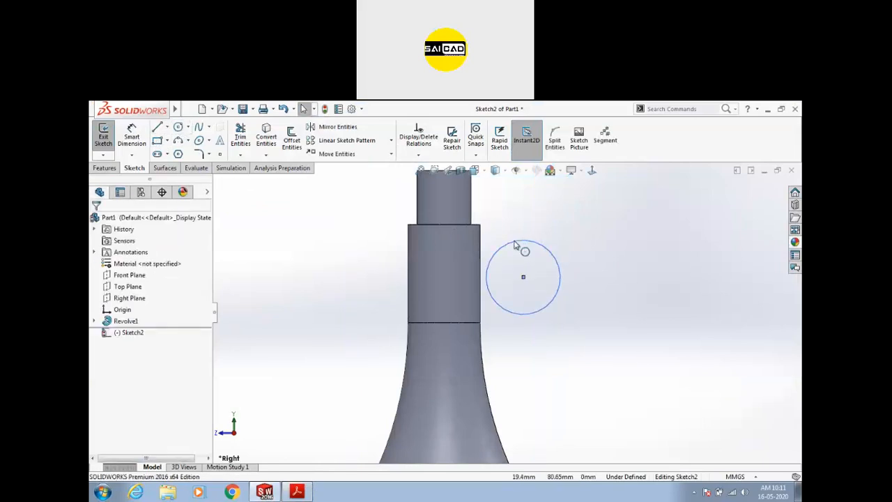
- Draw a vertical diameter line across the circle and trim away the half facing away from the body
{"action": "key", "text": "l"}
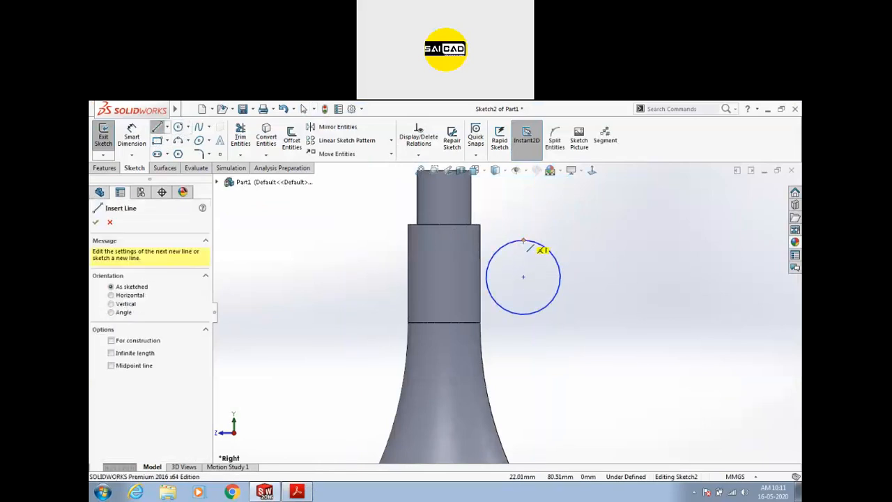
{"action": "left_click", "coordinate": [523, 241]}
{"action": "left_click", "coordinate": [523, 314]}
{"action": "key", "text": "Escape"}
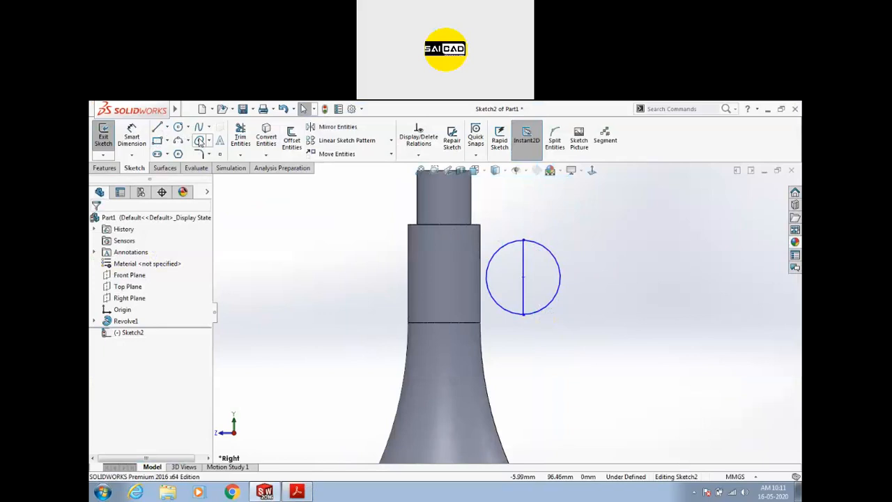
{"action": "left_click", "coordinate": [239, 135]}
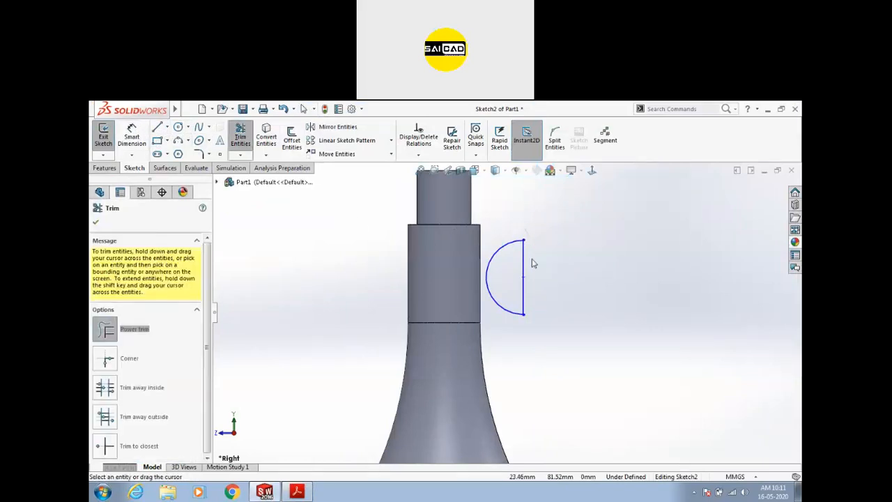
{"action": "key", "text": "Escape"}
- Dimension the semicircular arc with an 18 mm radius
{"action": "left_click", "coordinate": [502, 311]}
{"action": "left_click", "coordinate": [492, 326]}
{"action": "type", "text": "18"}
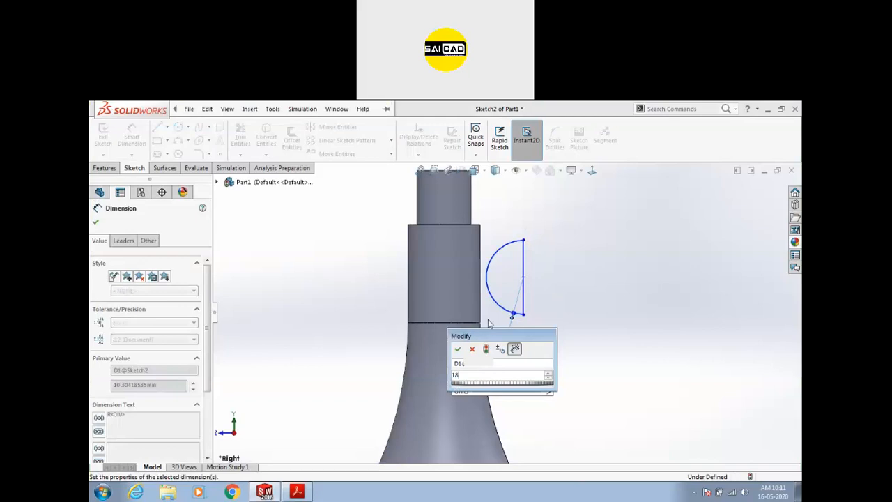
{"action": "key", "text": "Return"}
- Dimension the vertical distance from the neck's shoulder edge to the arc centre as 15 mm
{"action": "scroll", "coordinate": [488, 282], "scroll_direction": "up", "scroll_amount": 3}
{"action": "scroll", "coordinate": [515, 296], "scroll_direction": "down", "scroll_amount": 2}
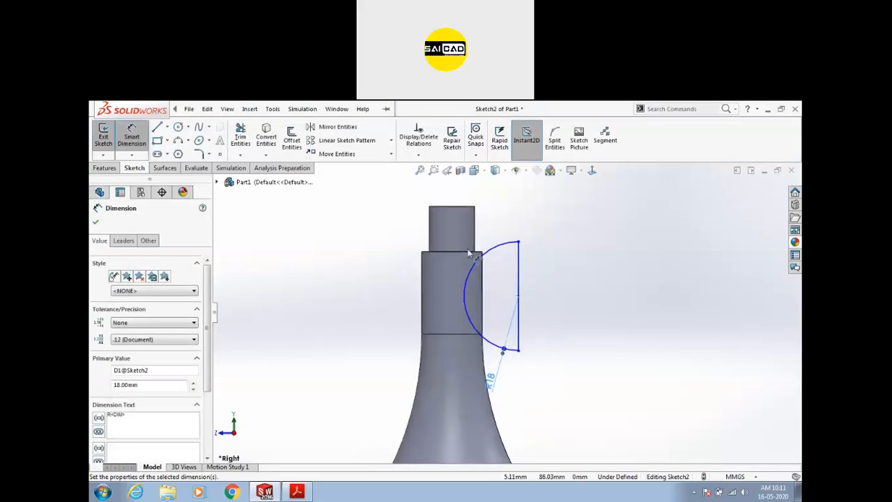
{"action": "left_click", "coordinate": [518, 296]}
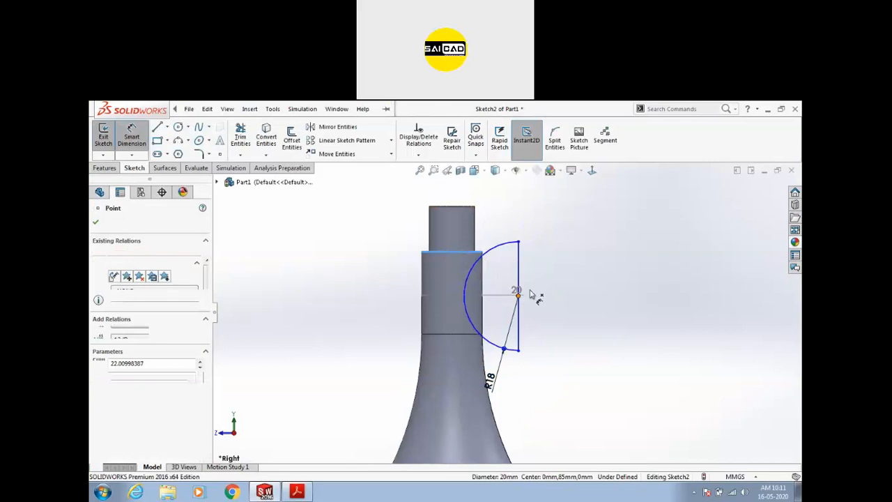
{"action": "left_click", "coordinate": [557, 274]}
{"action": "type", "text": "15"}
{"action": "key", "text": "Return"}
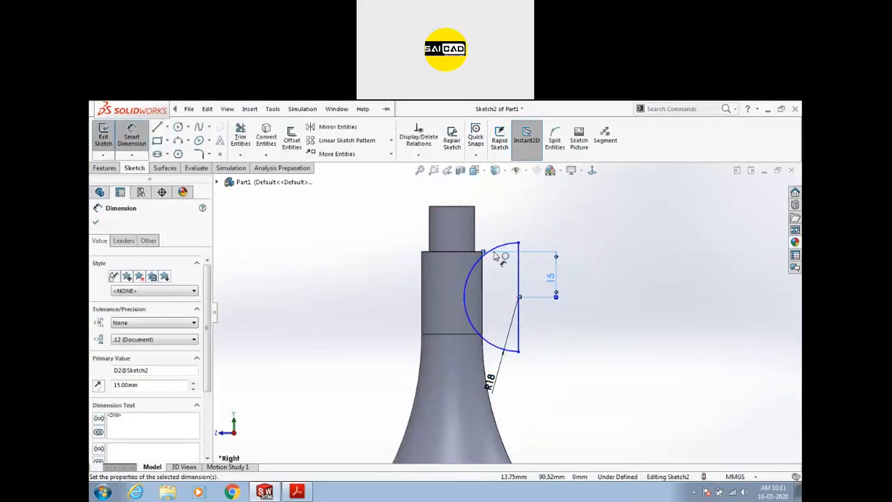
- Dimension the semicircle's straight line 25 mm from the origin, checking the offset in the PDF drawing
{"action": "left_click", "coordinate": [518, 286]}
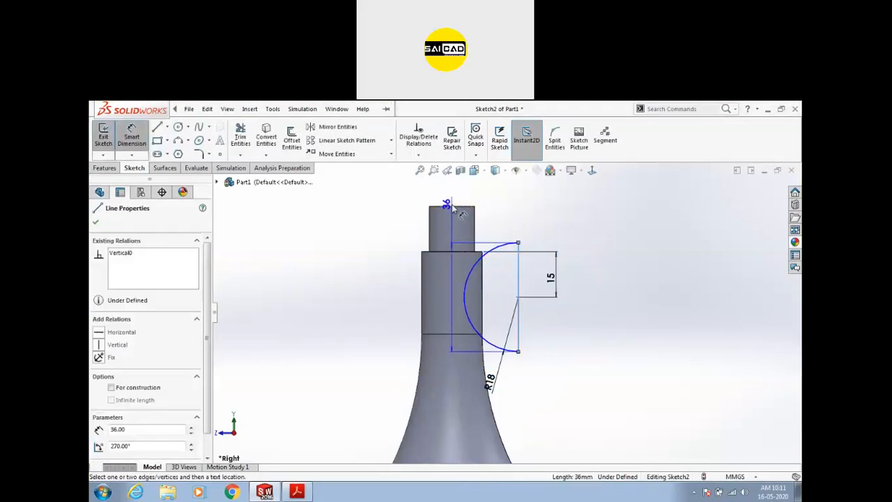
{"action": "scroll", "coordinate": [505, 313], "scroll_direction": "up", "scroll_amount": 3}
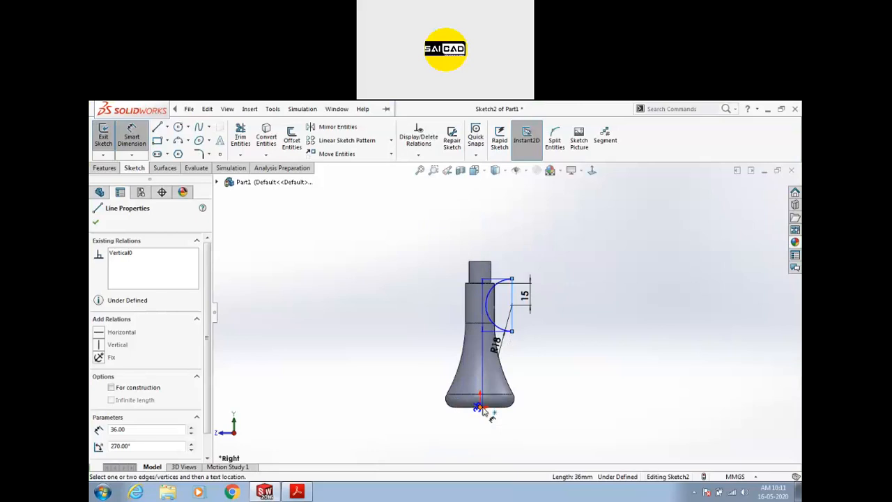
{"action": "left_click", "coordinate": [480, 406]}
{"action": "left_click", "coordinate": [516, 249]}
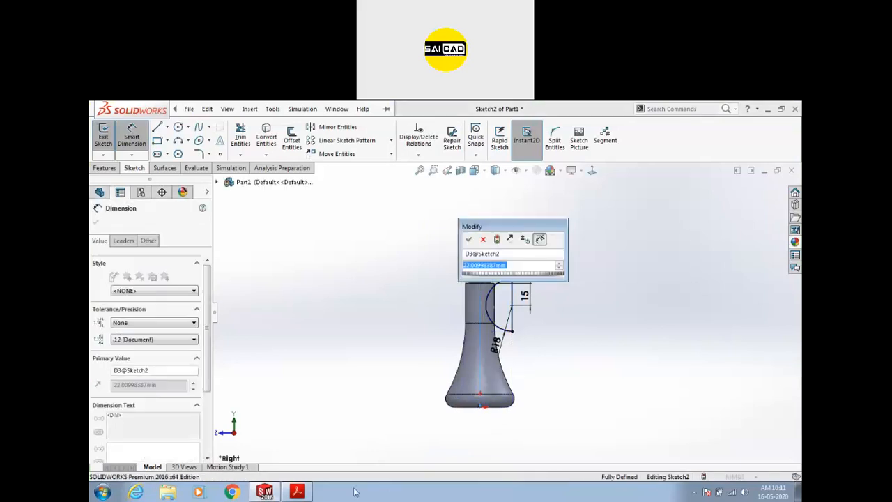
{"action": "left_click", "coordinate": [297, 492]}
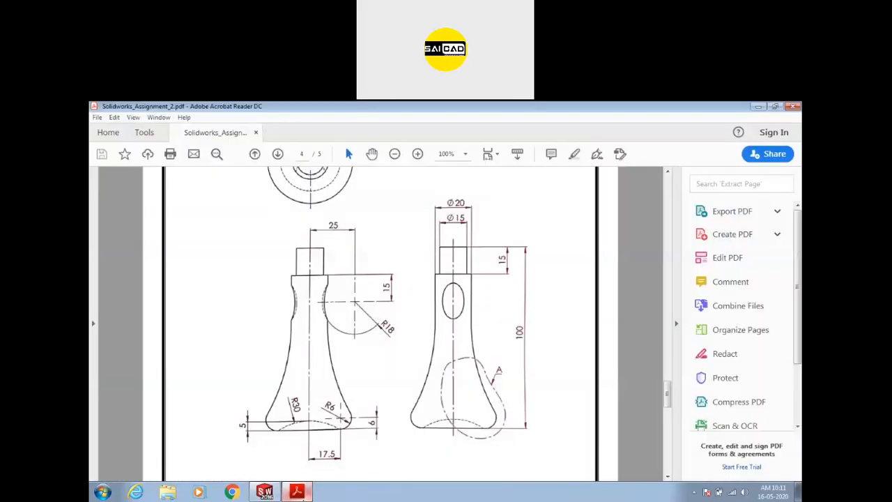
{"action": "left_click", "coordinate": [304, 498]}
{"action": "type", "text": "25"}
{"action": "key", "text": "Return"}
{"action": "scroll", "coordinate": [589, 290], "scroll_direction": "down", "scroll_amount": 2}
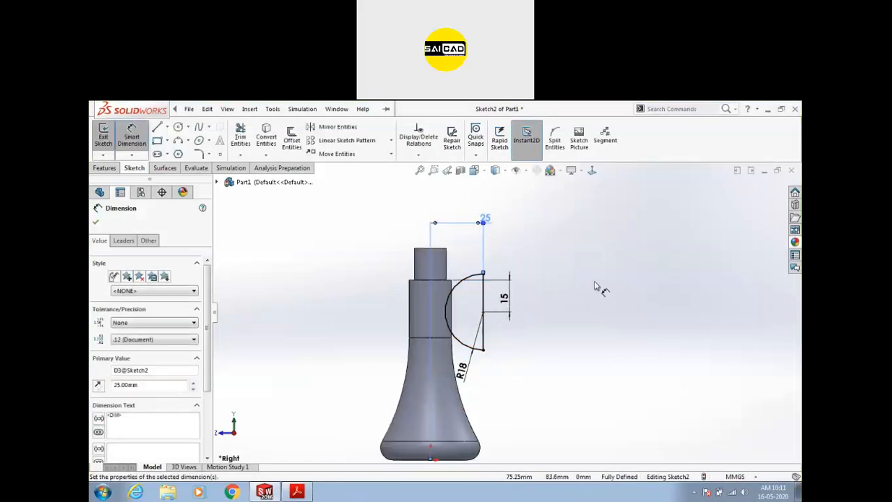
{"action": "key", "text": "Escape"}
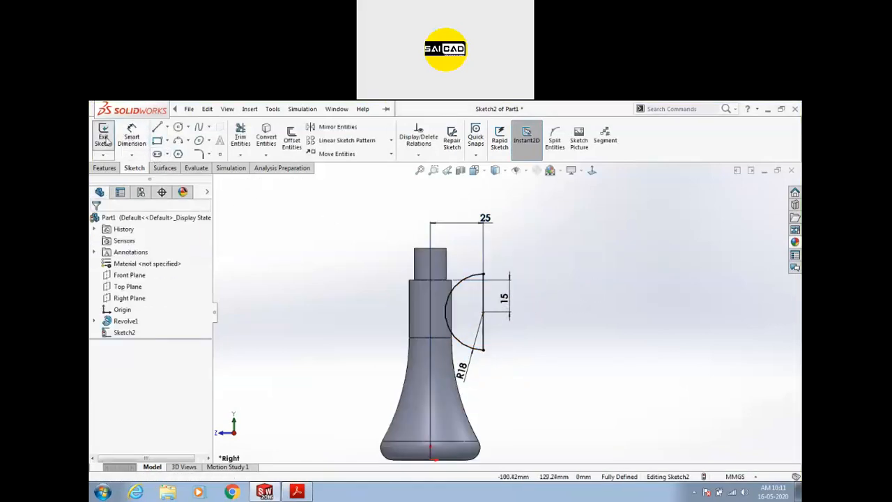
- Leave the sketch and cut the semicircle out of the neck with a 360° Revolved Cut about its straight line
{"action": "scroll", "coordinate": [488, 309], "scroll_direction": "up", "scroll_amount": 1}
{"action": "scroll", "coordinate": [558, 321], "scroll_direction": "down", "scroll_amount": 1}
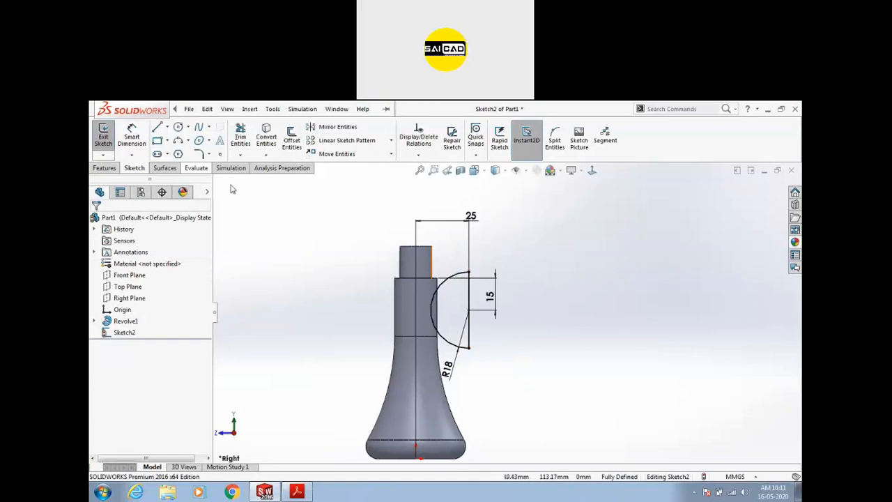
{"action": "left_click", "coordinate": [103, 134]}
{"action": "left_click", "coordinate": [189, 109]}
{"action": "left_click", "coordinate": [107, 166]}
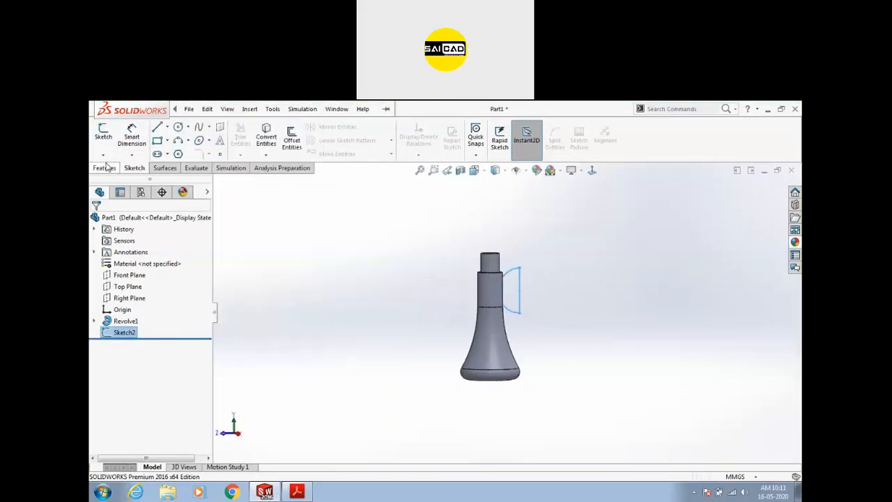
{"action": "left_click", "coordinate": [107, 167]}
{"action": "left_click", "coordinate": [301, 138]}
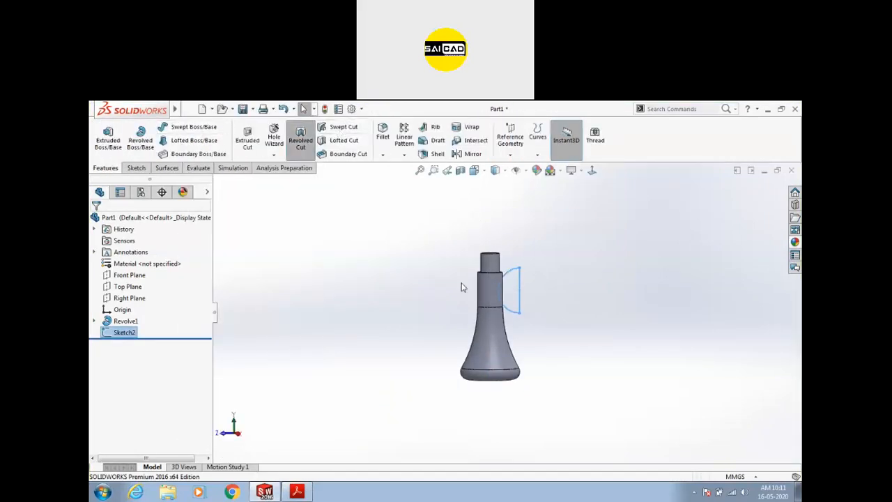
{"action": "left_click", "coordinate": [522, 280]}
{"action": "scroll", "coordinate": [562, 287], "scroll_direction": "down", "scroll_amount": 3}
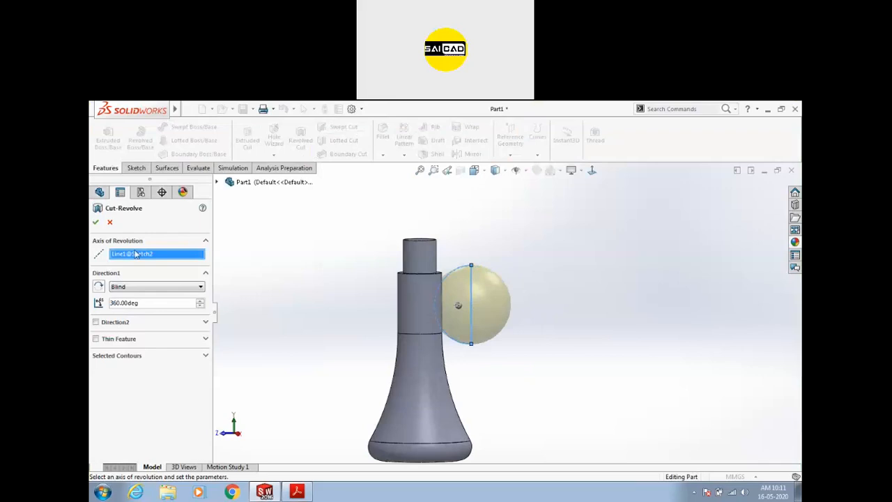
{"action": "key", "text": "Return"}
- Inspect the spherical recess in the neck from several angles
{"action": "middle_click_drag", "start_coordinate": [369, 291], "coordinate": [362, 327]}
{"action": "scroll", "coordinate": [416, 318], "scroll_direction": "down", "scroll_amount": 3}
{"action": "scroll", "coordinate": [397, 236], "scroll_direction": "up", "scroll_amount": 4}
{"action": "middle_click_drag", "start_coordinate": [411, 244], "coordinate": [452, 266]}
{"action": "scroll", "coordinate": [488, 309], "scroll_direction": "down", "scroll_amount": 3}
{"action": "scroll", "coordinate": [541, 328], "scroll_direction": "up", "scroll_amount": 3}
{"action": "scroll", "coordinate": [544, 339], "scroll_direction": "down", "scroll_amount": 2}
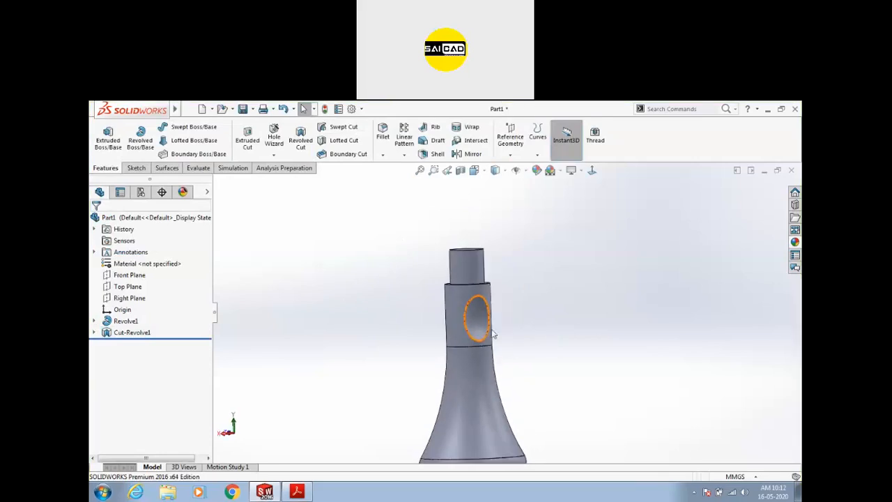
{"action": "scroll", "coordinate": [470, 323], "scroll_direction": "down", "scroll_amount": 4}
{"action": "scroll", "coordinate": [470, 323], "scroll_direction": "up", "scroll_amount": 3}
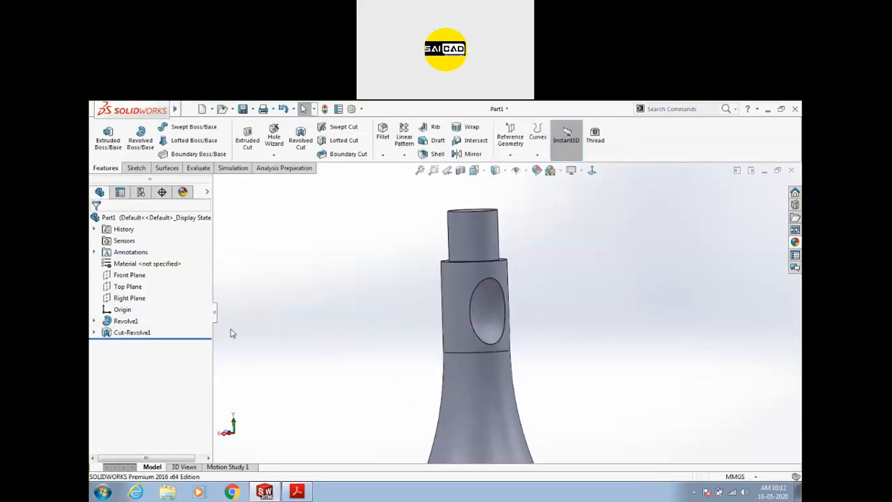
- Mirror the revolved cut about the Front Plane to add the recess on the opposite side of the neck
{"action": "left_click", "coordinate": [135, 335]}
{"action": "scroll", "coordinate": [395, 341], "scroll_direction": "up", "scroll_amount": 3}
{"action": "mouse_move", "coordinate": [396, 342]}
{"action": "middle_mouse_down"}
{"action": "mouse_move", "coordinate": [418, 355]}
{"action": "mouse_move", "coordinate": [407, 352]}
{"action": "mouse_move", "coordinate": [460, 343]}
{"action": "mouse_move", "coordinate": [448, 353]}
{"action": "middle_mouse_up"}
{"action": "scroll", "coordinate": [534, 316], "scroll_direction": "down", "scroll_amount": 2}
{"action": "scroll", "coordinate": [535, 316], "scroll_direction": "up", "scroll_amount": 3}
{"action": "middle_click_drag", "start_coordinate": [525, 321], "coordinate": [523, 326]}
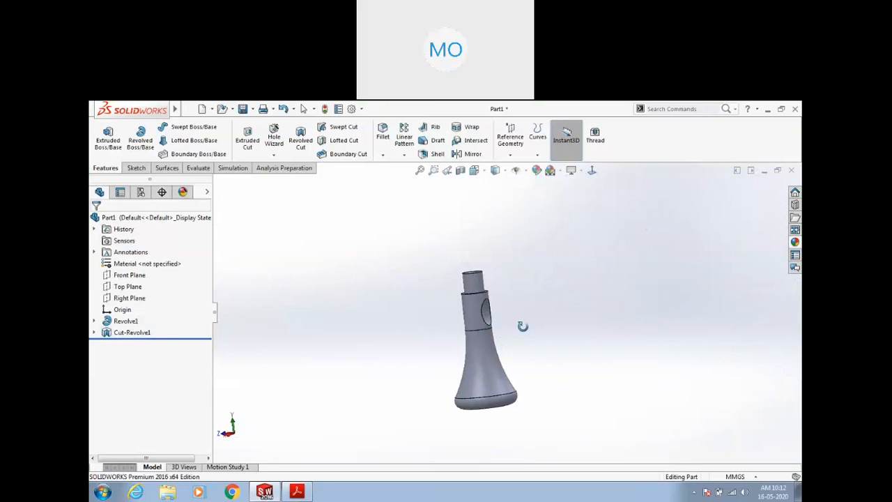
{"action": "middle_click_drag", "start_coordinate": [523, 326], "coordinate": [498, 321]}
{"action": "scroll", "coordinate": [482, 317], "scroll_direction": "down", "scroll_amount": 3}
{"action": "left_click", "coordinate": [516, 319]}
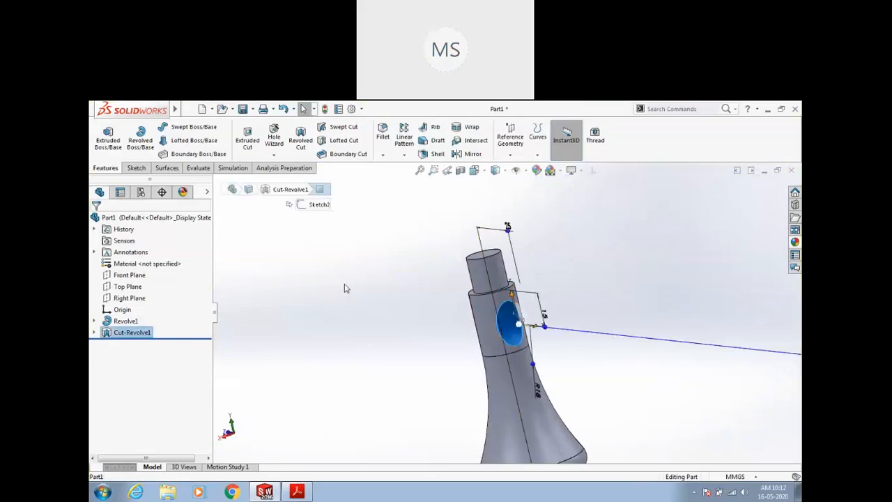
{"action": "left_click", "coordinate": [460, 155]}
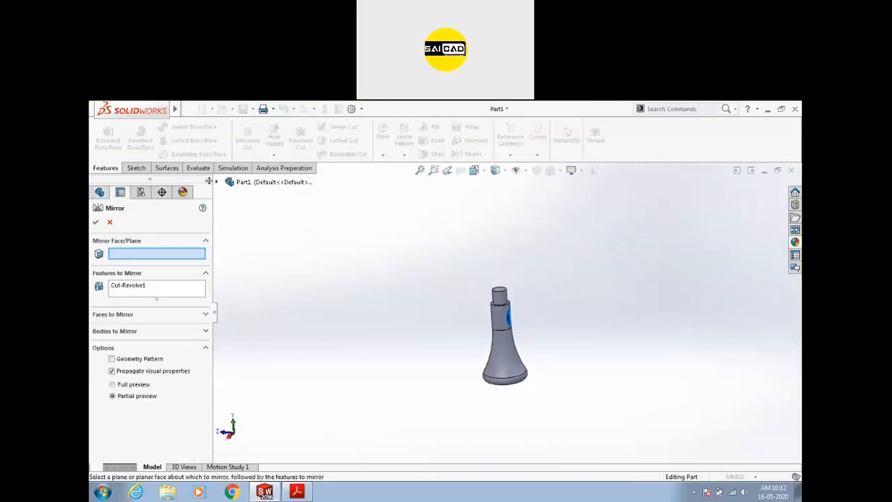
{"action": "left_click", "coordinate": [258, 241]}
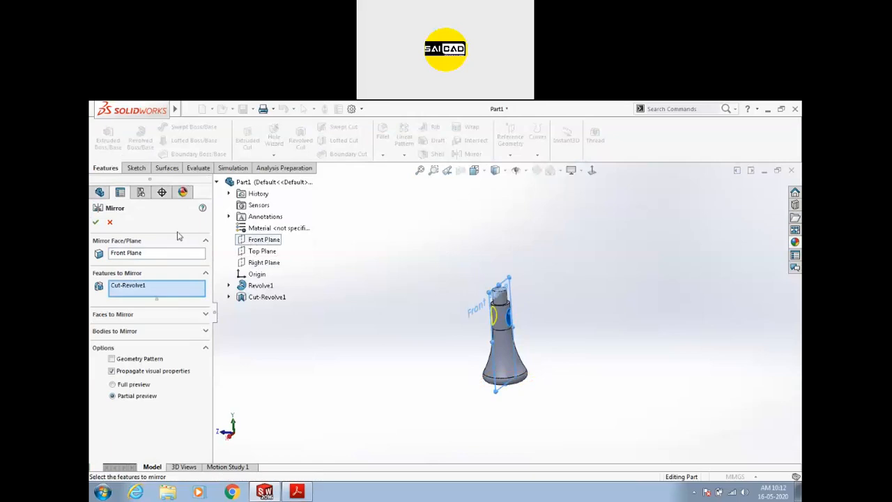
{"action": "left_click", "coordinate": [95, 222]}
- Examine the original and mirrored recesses on both sides of the neck, selecting their features to identify them
{"action": "middle_click_drag", "start_coordinate": [429, 284], "coordinate": [481, 307]}
{"action": "scroll", "coordinate": [516, 313], "scroll_direction": "down", "scroll_amount": 4}
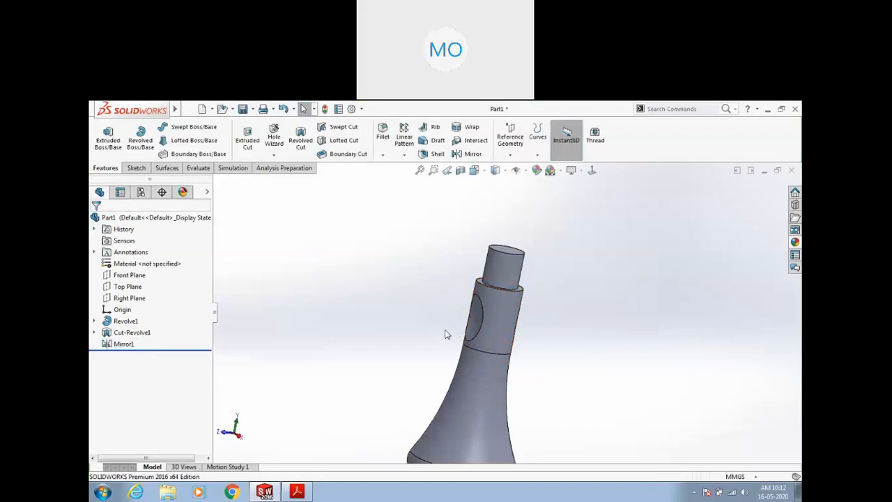
{"action": "left_click", "coordinate": [184, 352]}
{"action": "left_click", "coordinate": [132, 332]}
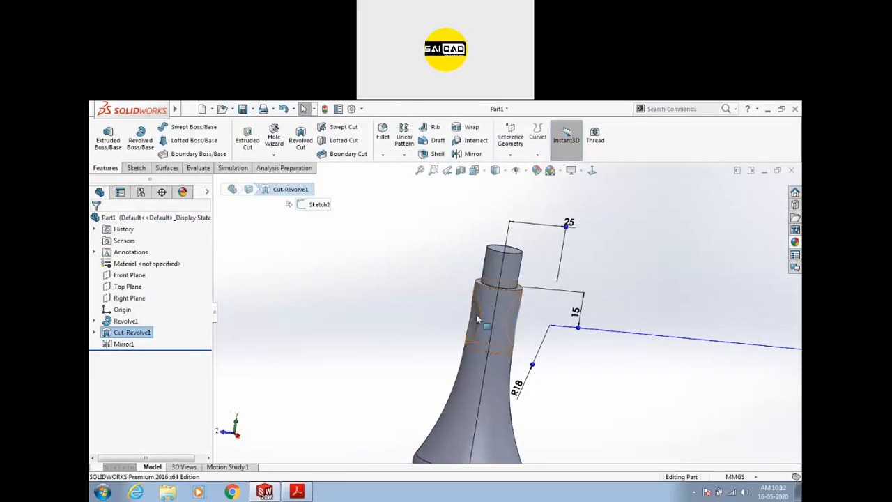
{"action": "left_click", "coordinate": [425, 336]}
{"action": "mouse_move", "coordinate": [426, 337]}
{"action": "middle_mouse_down"}
{"action": "mouse_move", "coordinate": [377, 306]}
{"action": "mouse_move", "coordinate": [403, 305]}
{"action": "mouse_move", "coordinate": [426, 326]}
{"action": "middle_mouse_up"}
{"action": "middle_click_drag", "start_coordinate": [492, 340], "coordinate": [369, 313]}
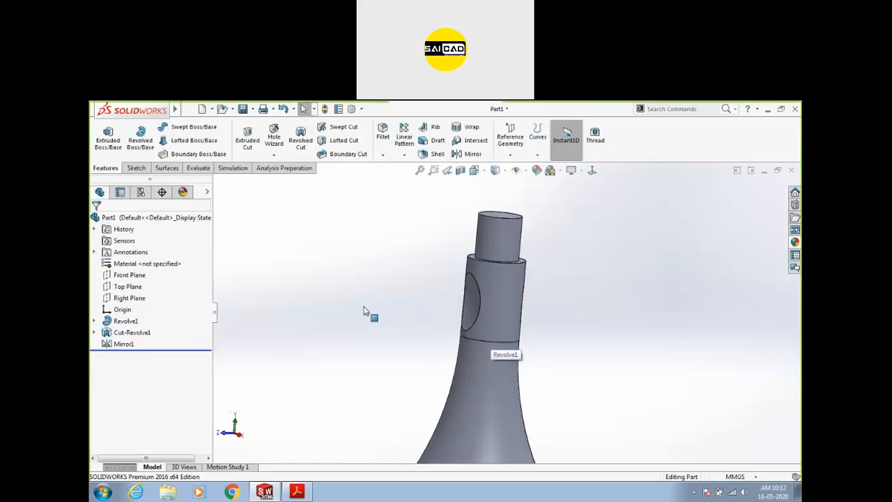
{"action": "left_click", "coordinate": [124, 344]}
{"action": "scroll", "coordinate": [469, 323], "scroll_direction": "up", "scroll_amount": 3}
{"action": "middle_click_drag", "start_coordinate": [470, 322], "coordinate": [416, 358]}
{"action": "left_click", "coordinate": [415, 358]}
- Switch to the Solidworks_Assignment_2 PDF, look through its drawings to the flanged hub on page 5, and close it
{"action": "left_click", "coordinate": [300, 493]}
{"action": "scroll", "coordinate": [377, 338], "scroll_direction": "up", "scroll_amount": 5}
{"action": "scroll", "coordinate": [379, 335], "scroll_direction": "up", "scroll_amount": 15}
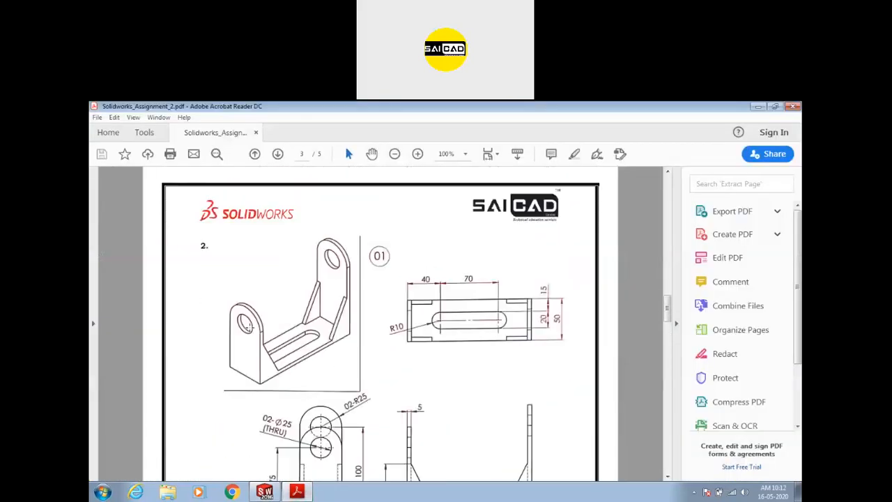
{"action": "scroll", "coordinate": [239, 322], "scroll_direction": "up", "scroll_amount": 3}
{"action": "scroll", "coordinate": [233, 313], "scroll_direction": "down", "scroll_amount": 10}
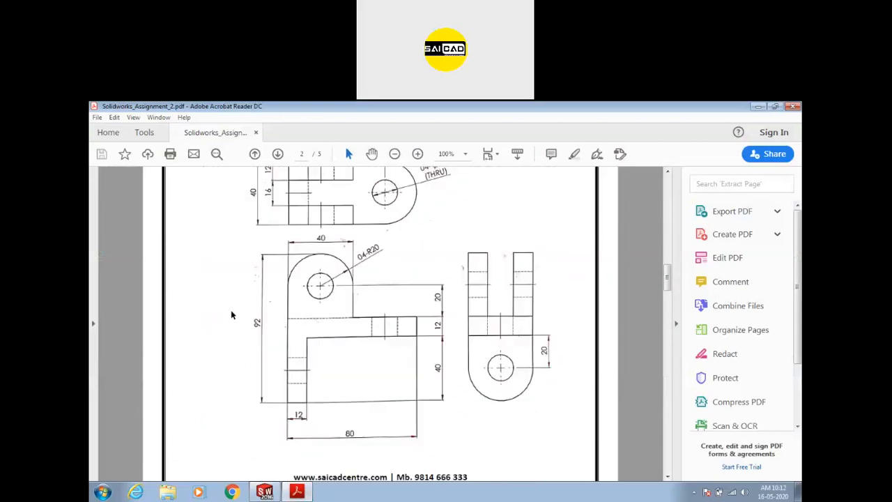
{"action": "scroll", "coordinate": [231, 311], "scroll_direction": "down", "scroll_amount": 20}
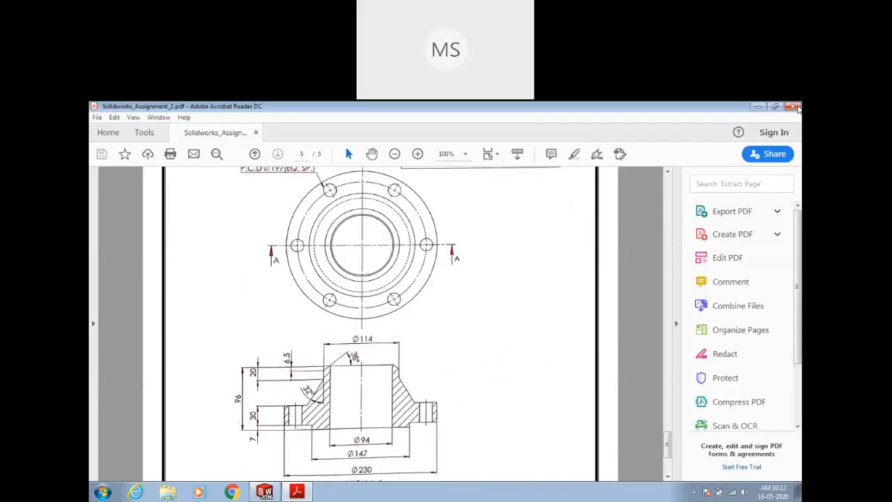
{"action": "left_click", "coordinate": [794, 107]}
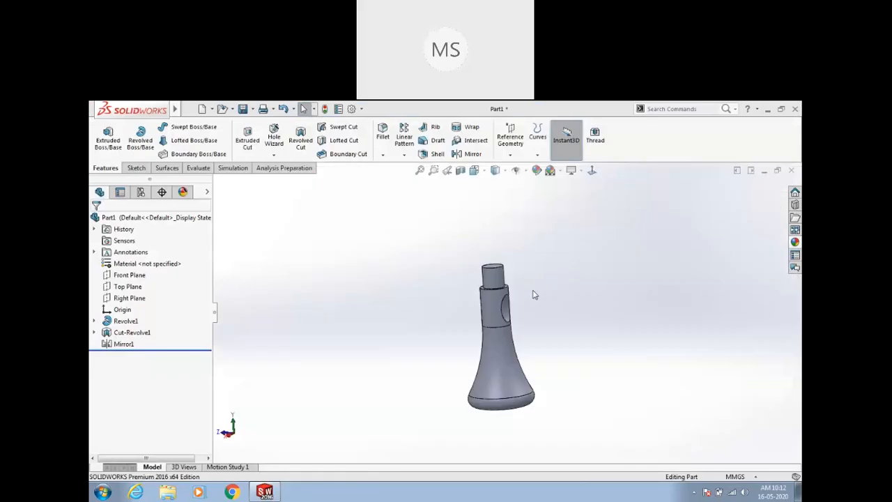
{"action": "left_click", "coordinate": [262, 496]}
{"action": "left_click", "coordinate": [262, 496]}
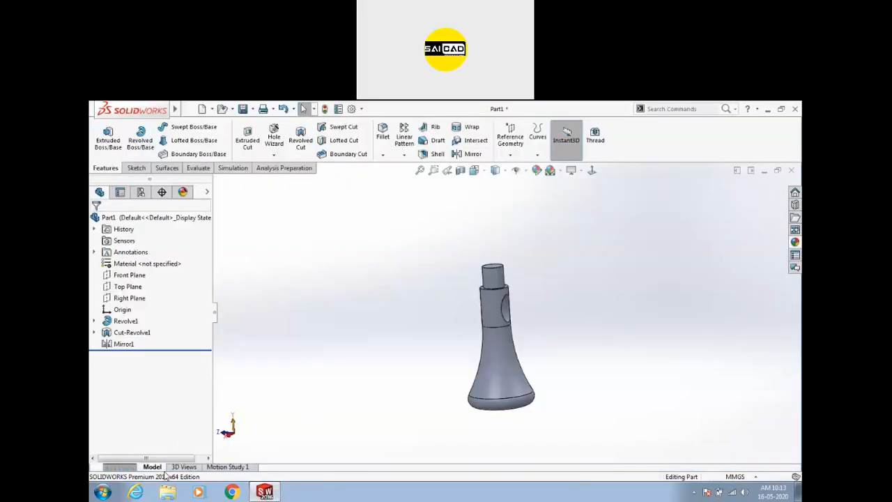
{"action": "left_click", "coordinate": [102, 492]}
{"action": "mouse_move", "coordinate": [131, 228]}
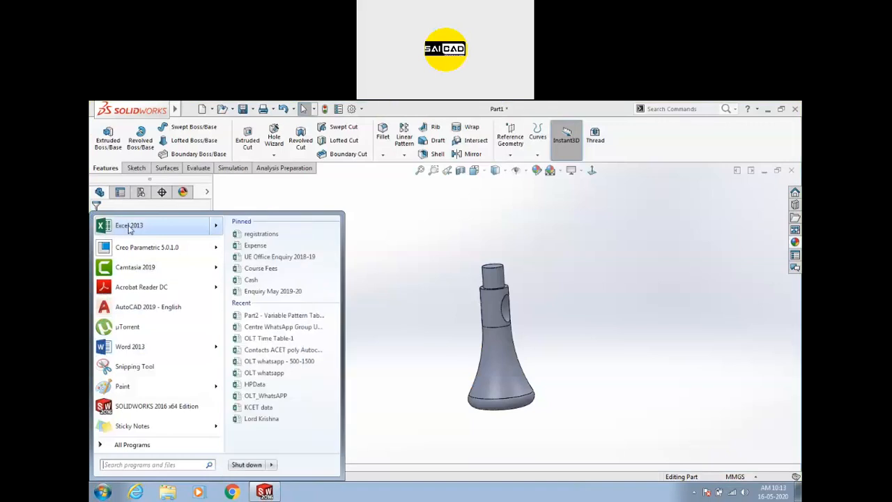
{"action": "left_click", "coordinate": [478, 218]}
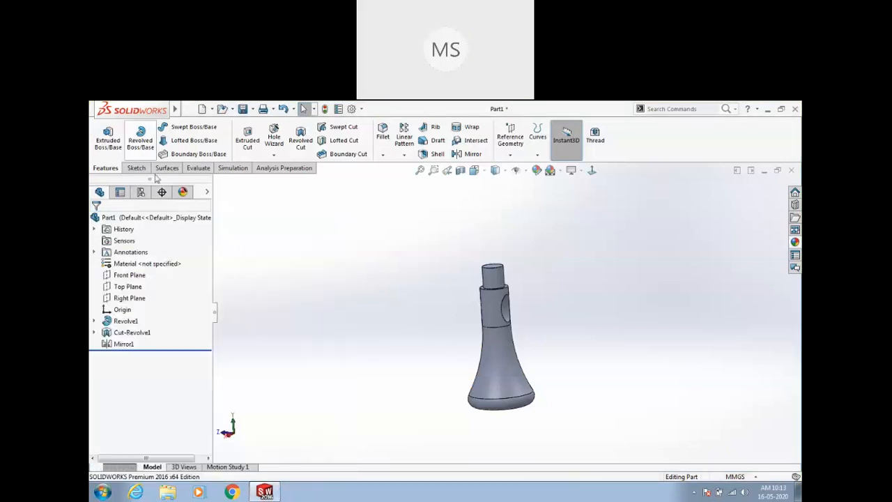
- Delete the handle's revolve, revolved cut and mirror features together with the leftover sketches
{"action": "left_click", "coordinate": [118, 344]}
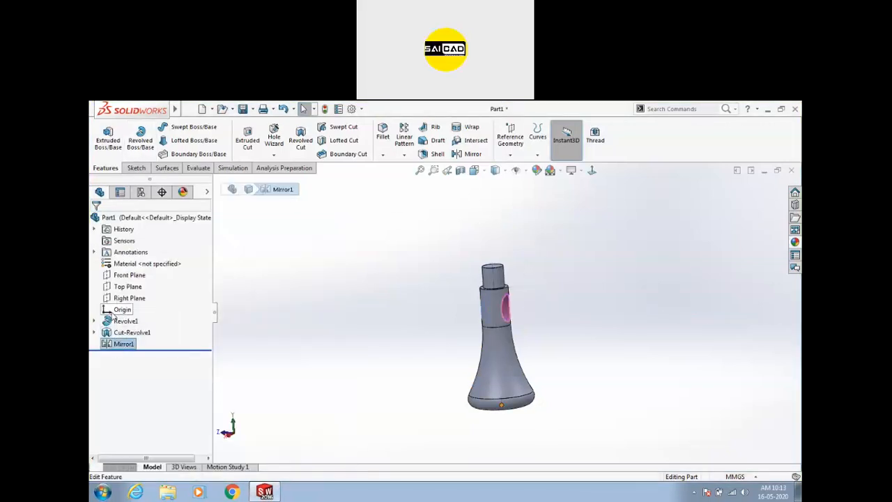
{"action": "left_click", "coordinate": [110, 322], "text": "shift"}
{"action": "key", "text": "Delete"}
{"action": "left_click", "coordinate": [124, 321]}
{"action": "key", "text": "Delete"}
- Start a Front Plane sketch and draw a vertical bore line offset from the origin, joined to a base line about 25 mm long
{"action": "left_click", "coordinate": [136, 168]}
{"action": "left_click", "coordinate": [104, 132]}
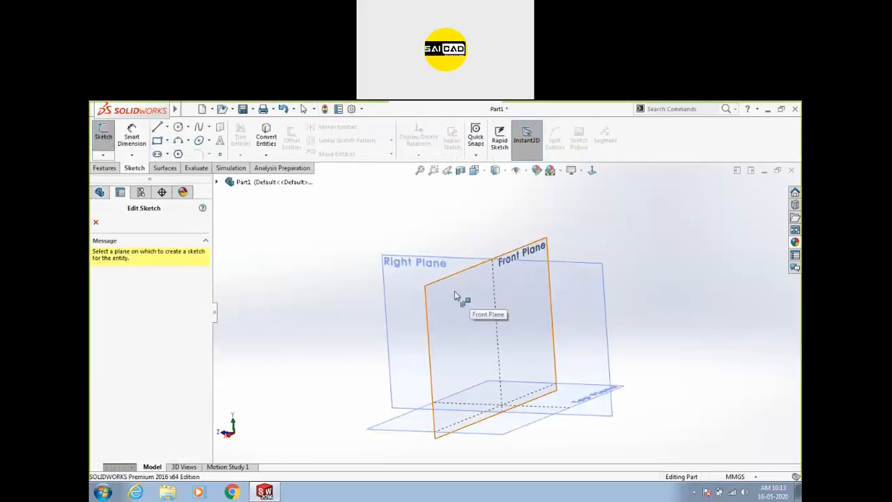
{"action": "left_click", "coordinate": [453, 292]}
{"action": "left_click", "coordinate": [156, 129]}
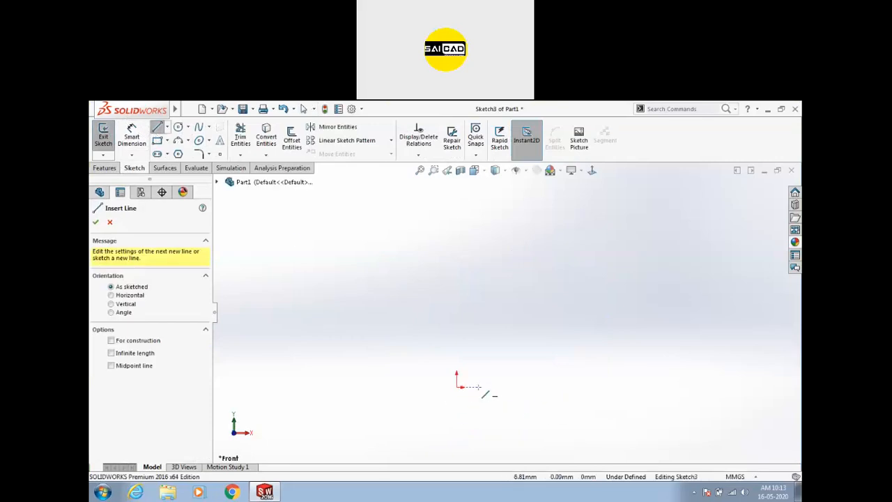
{"action": "left_click", "coordinate": [504, 266]}
{"action": "left_click", "coordinate": [505, 387]}
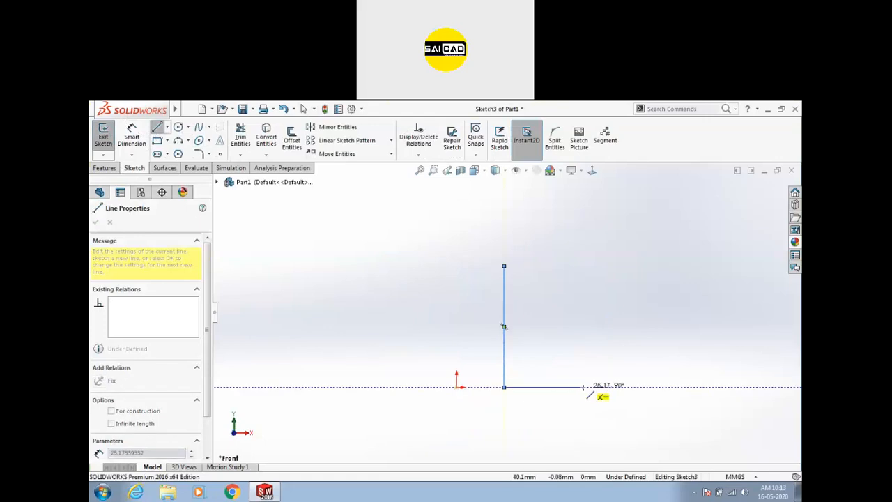
{"action": "left_click", "coordinate": [584, 387]}
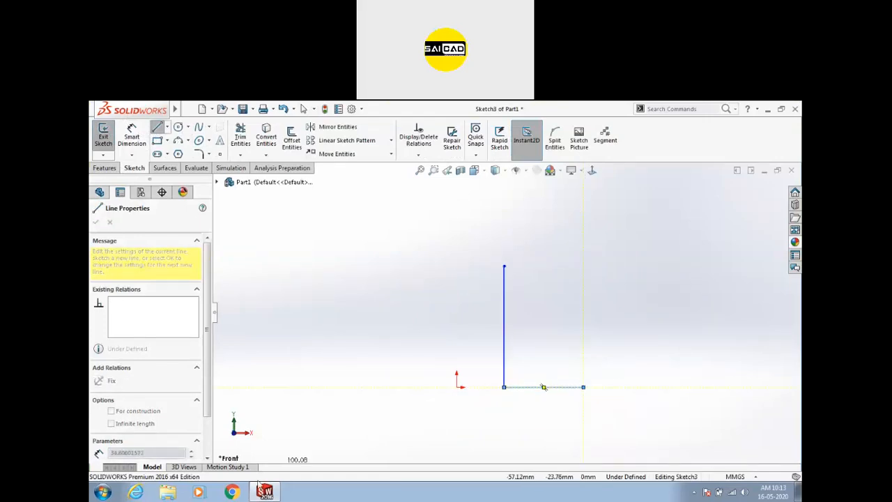
- Reopen Solidworks_Assignment_2 in Acrobat Reader, check the flanged hub's section view on page 5, and return to the sketch
{"action": "left_click", "coordinate": [103, 492]}
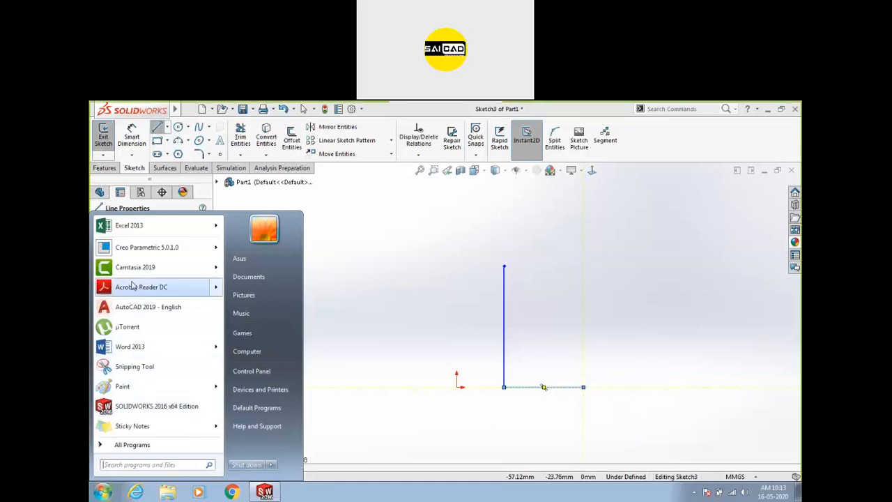
{"action": "mouse_move", "coordinate": [134, 288]}
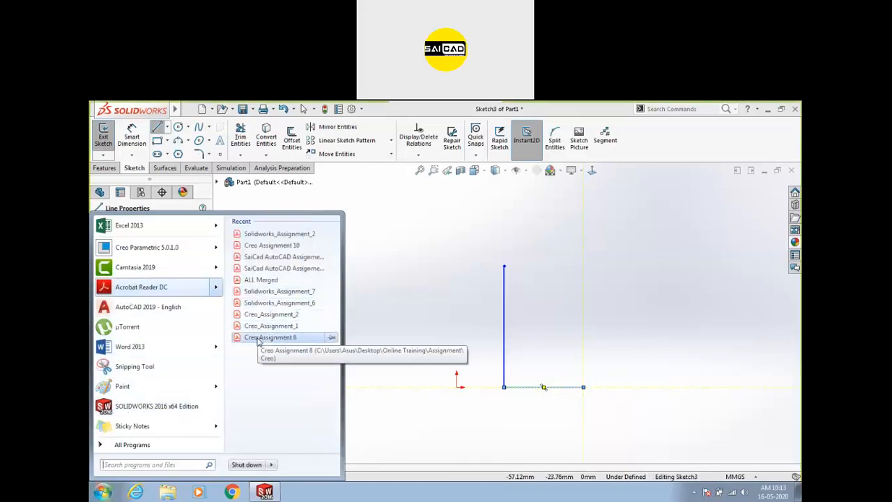
{"action": "left_click", "coordinate": [262, 236]}
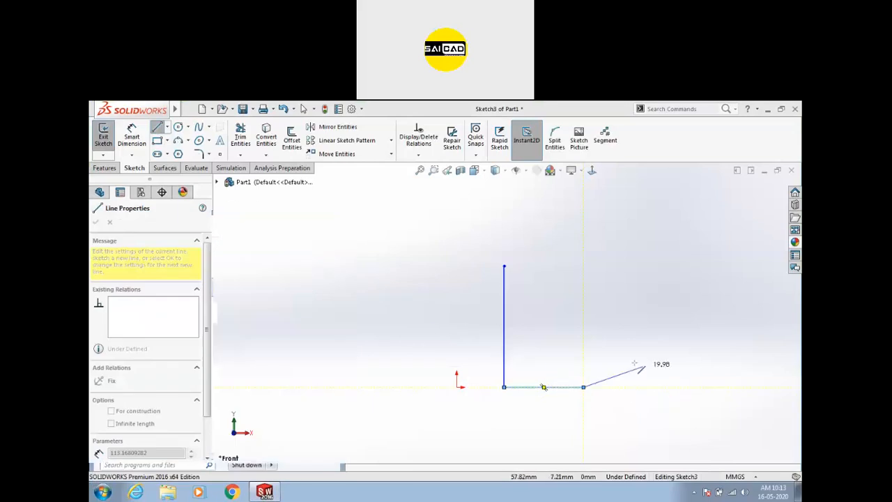
{"action": "scroll", "coordinate": [550, 343], "scroll_direction": "down", "scroll_amount": 5}
{"action": "left_click_drag", "start_coordinate": [668, 205], "coordinate": [667, 447]}
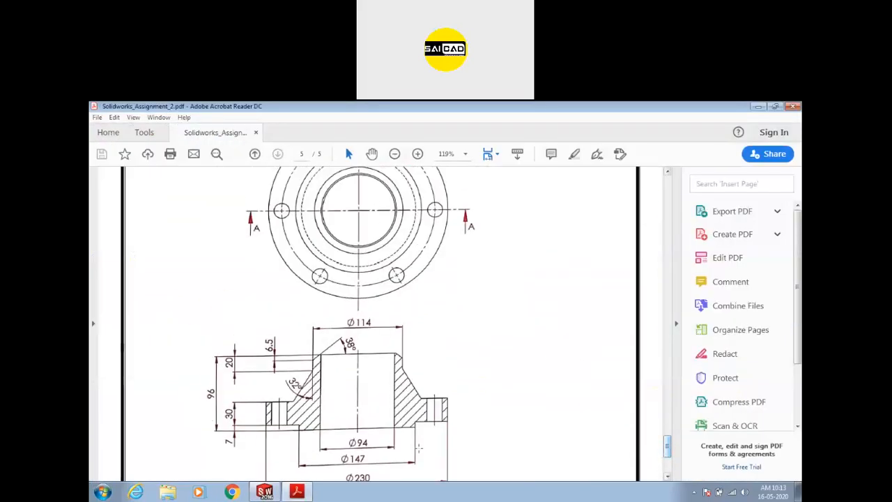
{"action": "left_click", "coordinate": [297, 492]}
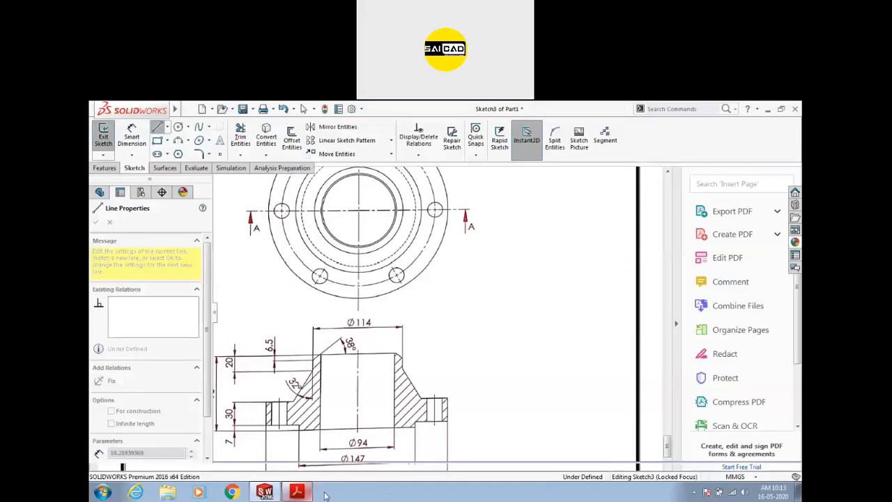
- Continue the profile from the base line with the short step, the flange rim and top edge, and the sloping hub line
{"action": "left_click", "coordinate": [586, 392]}
{"action": "left_click", "coordinate": [586, 373]}
{"action": "left_click", "coordinate": [648, 373]}
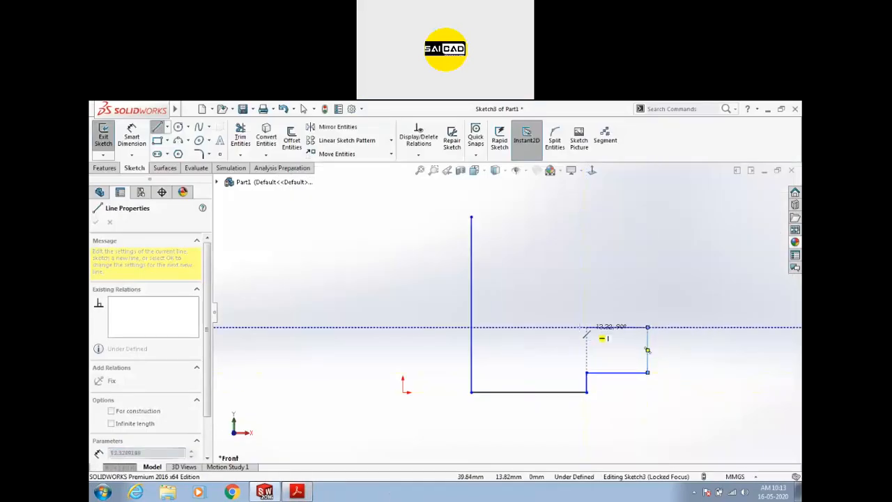
{"action": "left_click", "coordinate": [571, 327]}
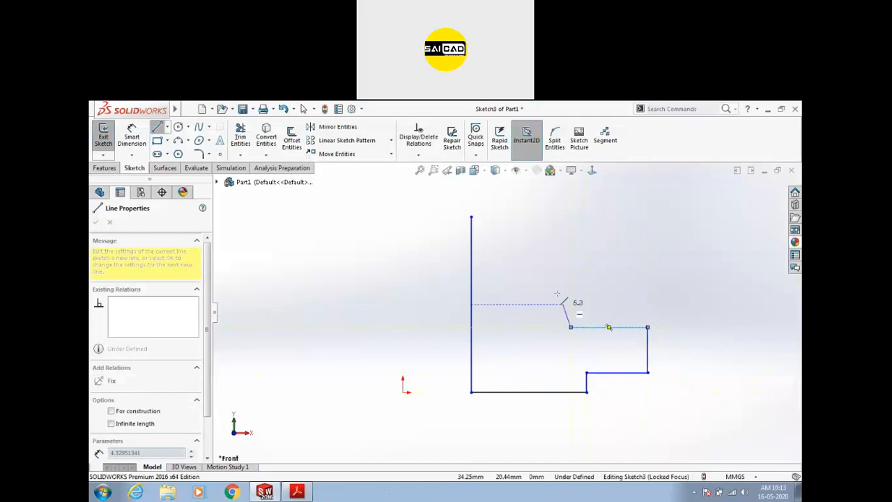
{"action": "left_click", "coordinate": [514, 253]}
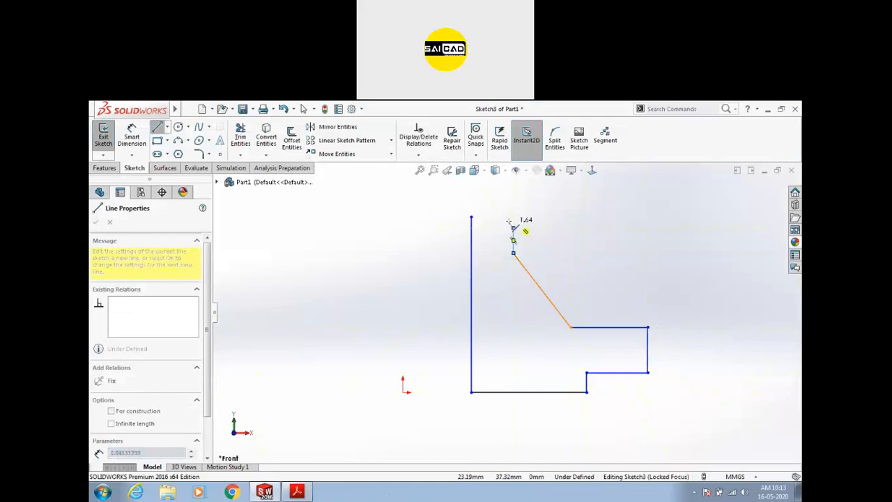
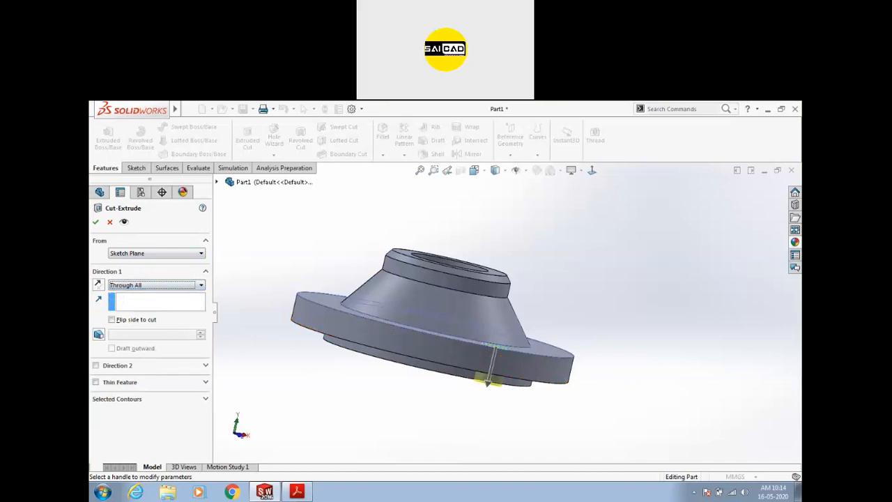
- Complete the Through All extruded cut of the bolt hole in the flange and select the hole's inner face
{"action": "middle_click_drag", "start_coordinate": [377, 276], "coordinate": [399, 338]}
{"action": "scroll", "coordinate": [465, 391], "scroll_direction": "up", "scroll_amount": 3}
{"action": "scroll", "coordinate": [466, 399], "scroll_direction": "down", "scroll_amount": 3}
{"action": "left_click", "coordinate": [525, 352]}
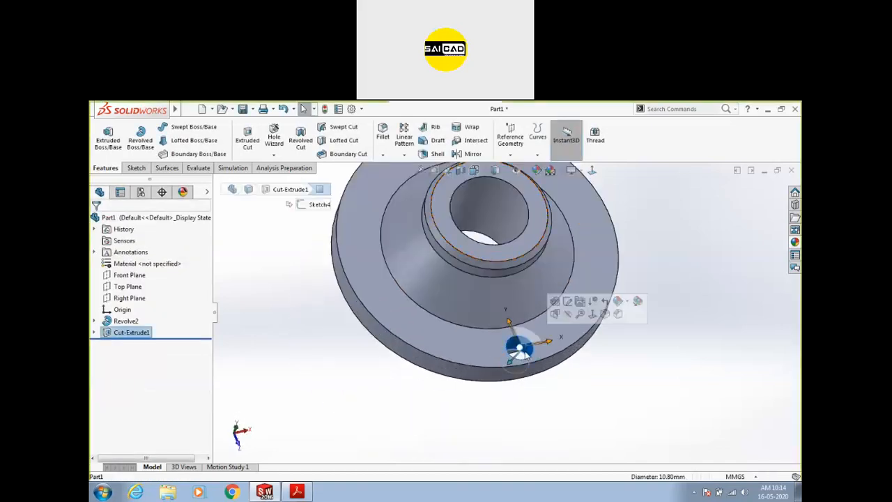
- Open the bolt hole cut's sketch for editing
{"action": "scroll", "coordinate": [509, 297], "scroll_direction": "up", "scroll_amount": 4}
{"action": "left_click", "coordinate": [401, 156]}
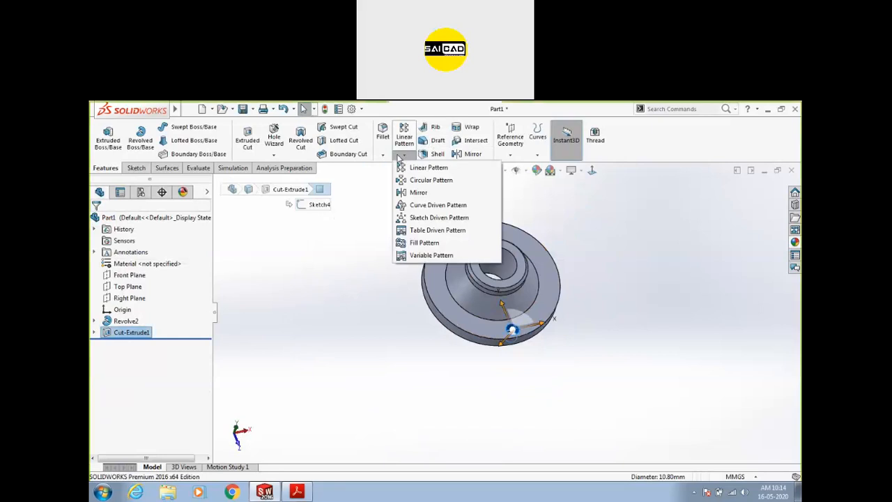
{"action": "left_click", "coordinate": [506, 355]}
{"action": "left_click", "coordinate": [128, 332]}
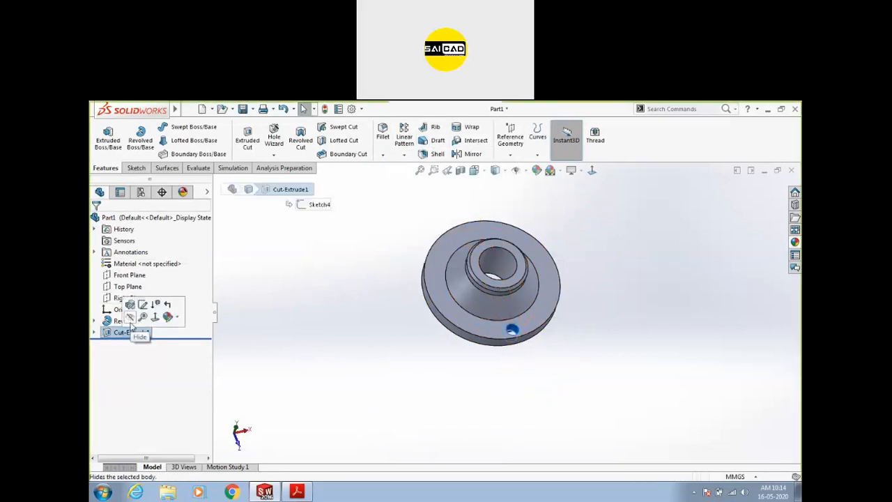
{"action": "left_click", "coordinate": [143, 305]}
{"action": "scroll", "coordinate": [522, 336], "scroll_direction": "down", "scroll_amount": 3}
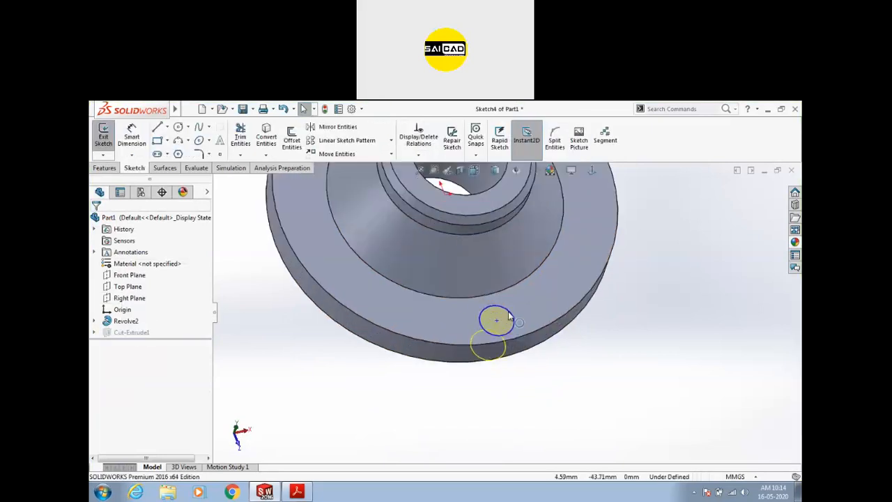
{"action": "scroll", "coordinate": [432, 366], "scroll_direction": "up", "scroll_amount": 4}
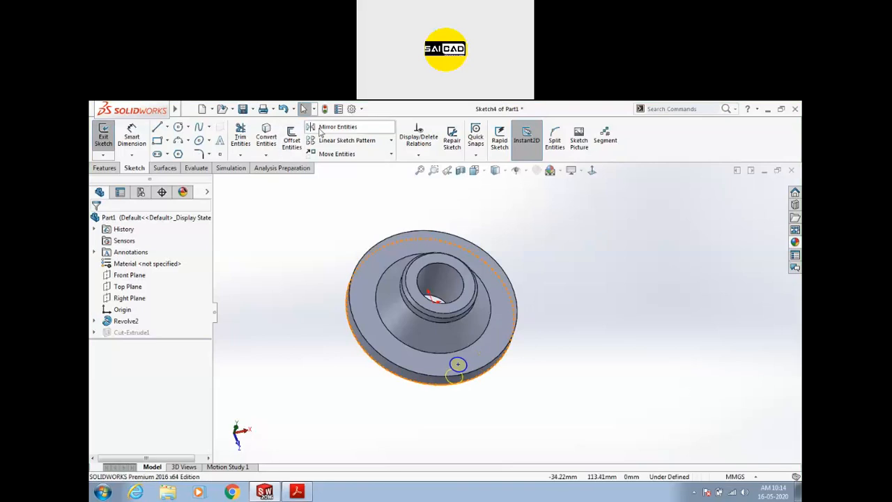
{"action": "left_click", "coordinate": [391, 140]}
{"action": "left_click", "coordinate": [349, 166]}
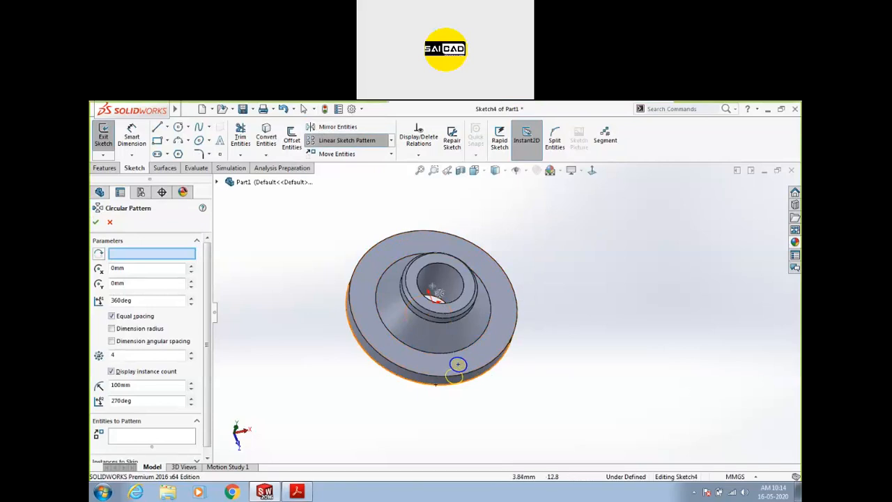
{"action": "middle_click_drag", "start_coordinate": [502, 297], "coordinate": [485, 315]}
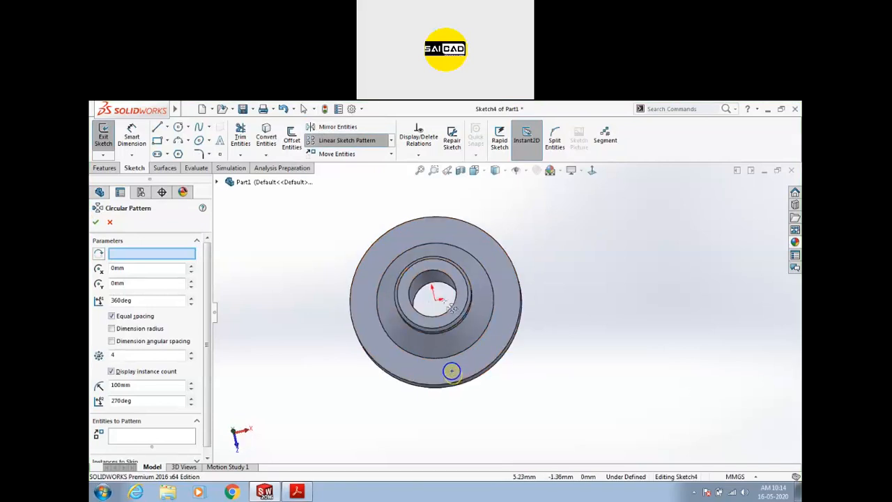
{"action": "left_click", "coordinate": [173, 257]}
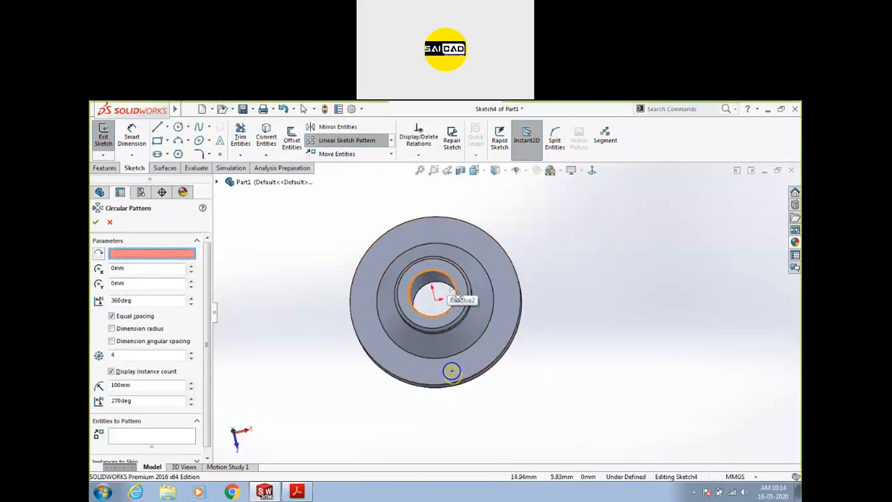
{"action": "left_click", "coordinate": [110, 222]}
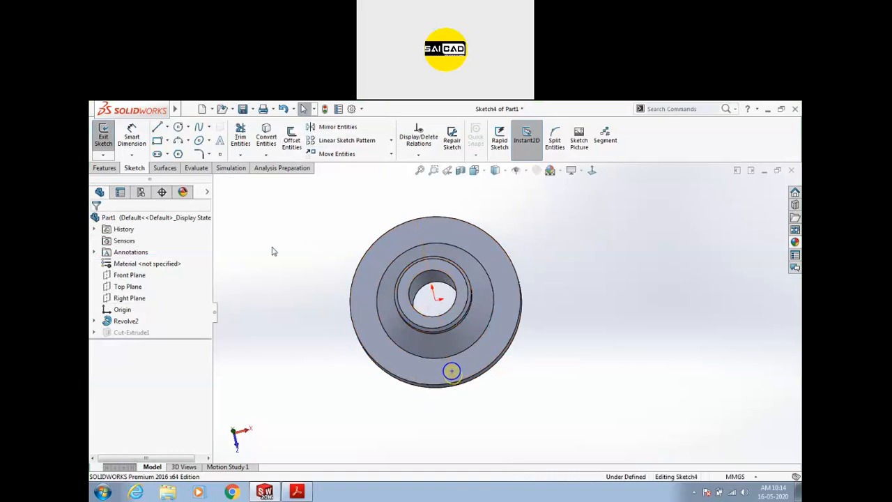
- Pattern the bolt hole's sketch circle circularly around the origin with 6 equally spaced instances over 360 degrees
{"action": "left_click", "coordinate": [455, 371]}
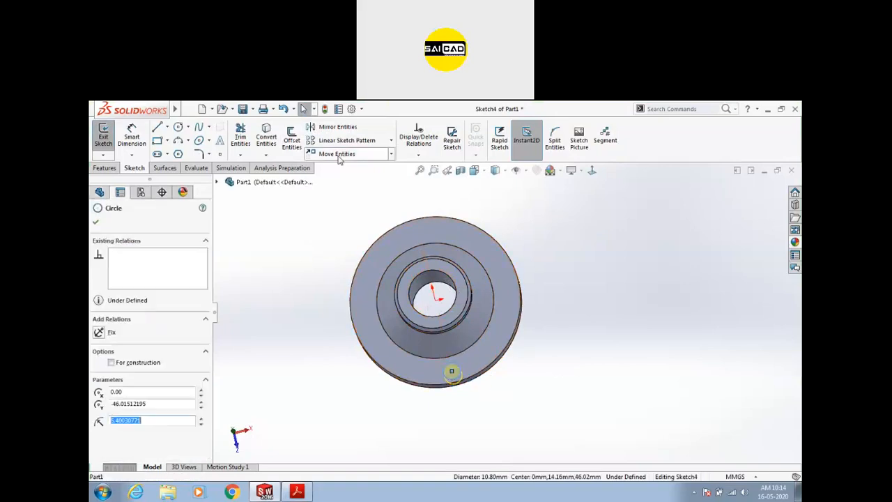
{"action": "left_click", "coordinate": [391, 140]}
{"action": "left_click", "coordinate": [365, 169]}
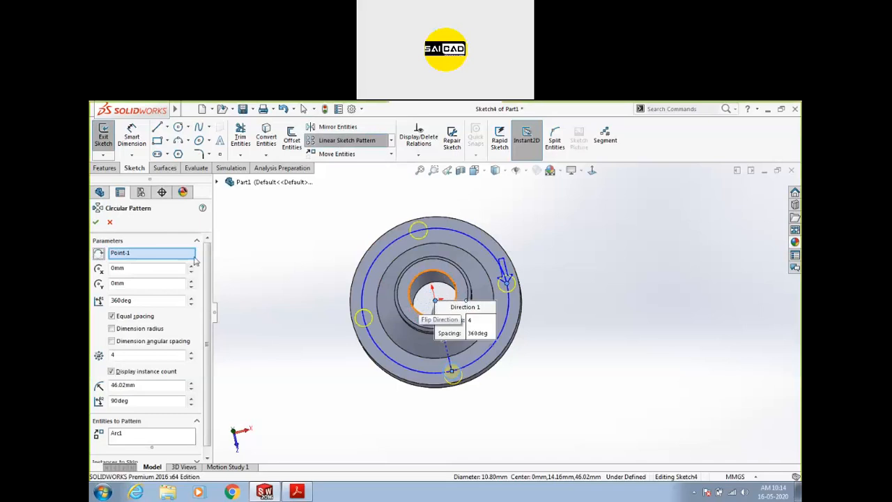
{"action": "left_click", "coordinate": [142, 256]}
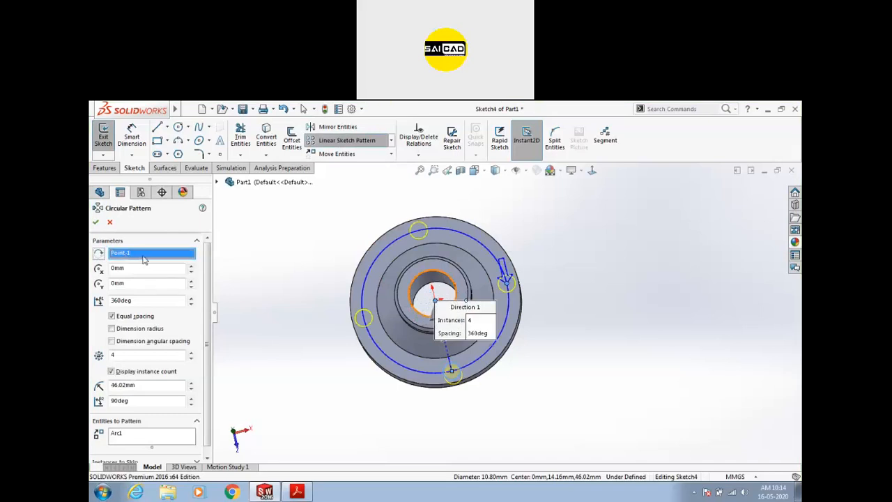
{"action": "left_click", "coordinate": [191, 354]}
{"action": "left_click", "coordinate": [191, 354]}
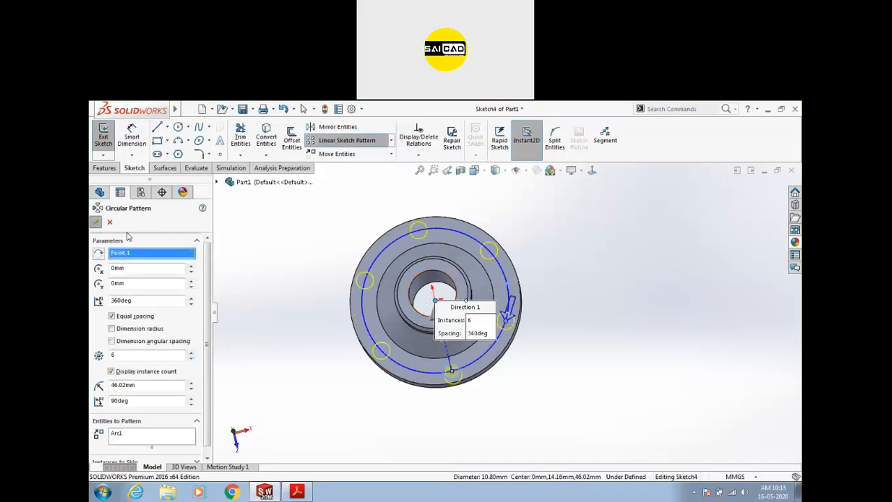
{"action": "left_click", "coordinate": [95, 221]}
- Undo the circular sketch pattern and return to the part with the single bolt hole
{"action": "mouse_move", "coordinate": [325, 275]}
{"action": "middle_mouse_down"}
{"action": "mouse_move", "coordinate": [422, 225]}
{"action": "mouse_move", "coordinate": [333, 305]}
{"action": "mouse_move", "coordinate": [310, 360]}
{"action": "mouse_move", "coordinate": [388, 281]}
{"action": "mouse_move", "coordinate": [313, 329]}
{"action": "middle_mouse_up"}
{"action": "scroll", "coordinate": [293, 359], "scroll_direction": "up", "scroll_amount": 5}
{"action": "scroll", "coordinate": [293, 359], "scroll_direction": "down", "scroll_amount": 4}
{"action": "key", "text": "ctrl+z"}
{"action": "key", "text": "ctrl+z"}
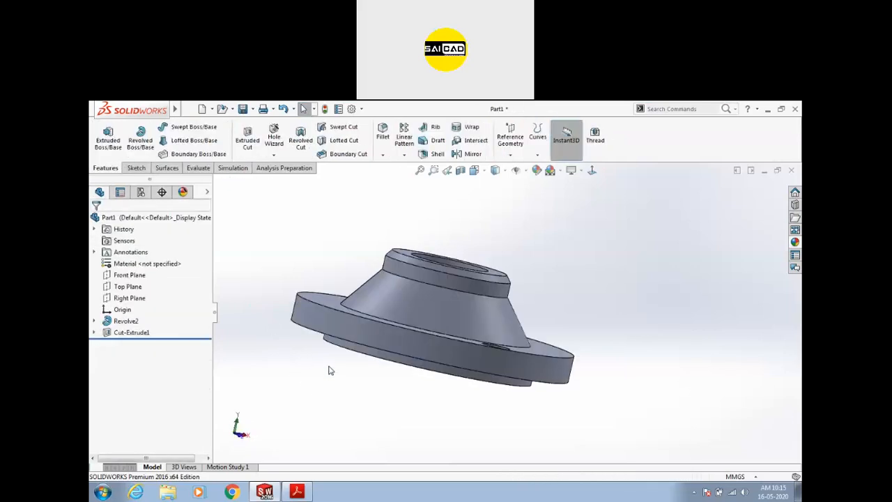
- Create a circular pattern of the bolt hole cut about the hub's bore, with 6 equally spaced instances over 360 degrees
{"action": "middle_click_drag", "start_coordinate": [329, 368], "coordinate": [334, 390]}
{"action": "left_click", "coordinate": [404, 156]}
{"action": "left_click", "coordinate": [430, 180]}
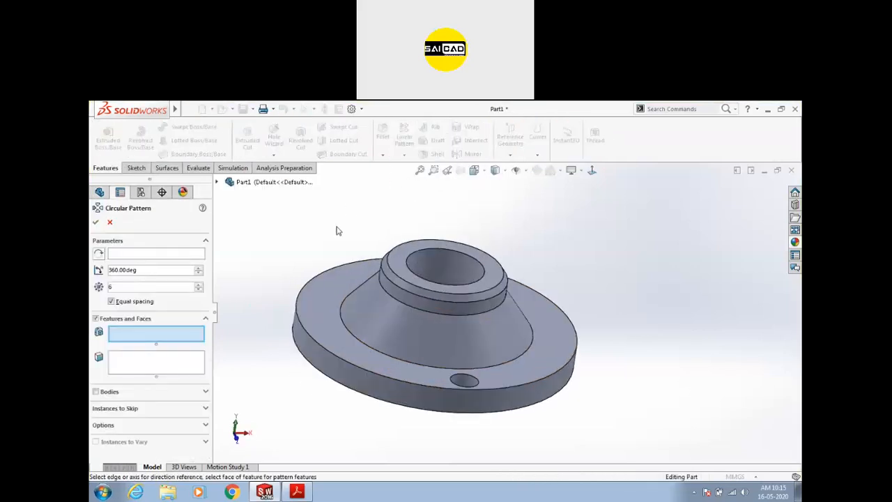
{"action": "left_click", "coordinate": [464, 383]}
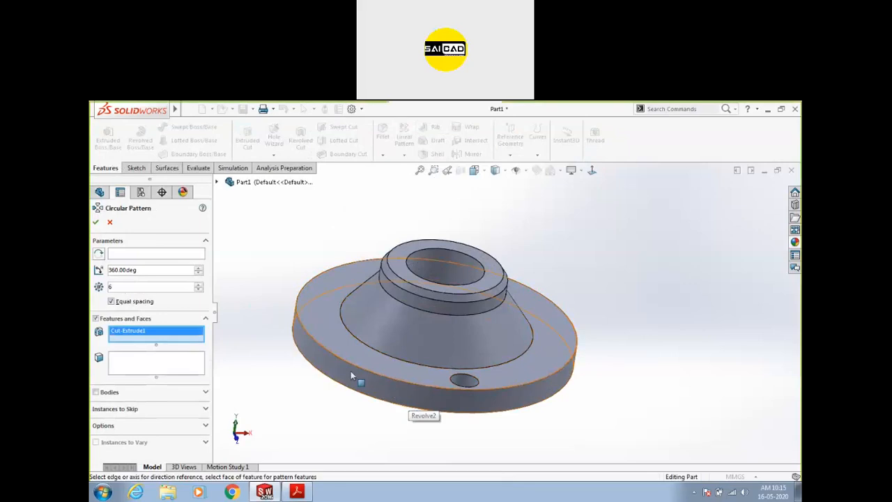
{"action": "middle_click_drag", "start_coordinate": [259, 269], "coordinate": [269, 265]}
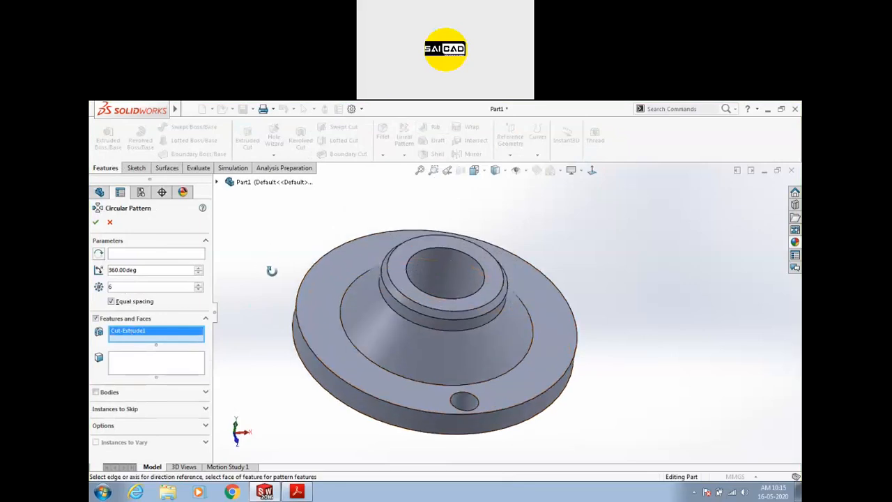
{"action": "left_click", "coordinate": [132, 253]}
{"action": "left_click", "coordinate": [465, 266]}
{"action": "left_click", "coordinate": [96, 221]}
- Examine the flanged hub and its ring of bolt holes from different angles and distances
{"action": "middle_click_drag", "start_coordinate": [312, 241], "coordinate": [476, 291]}
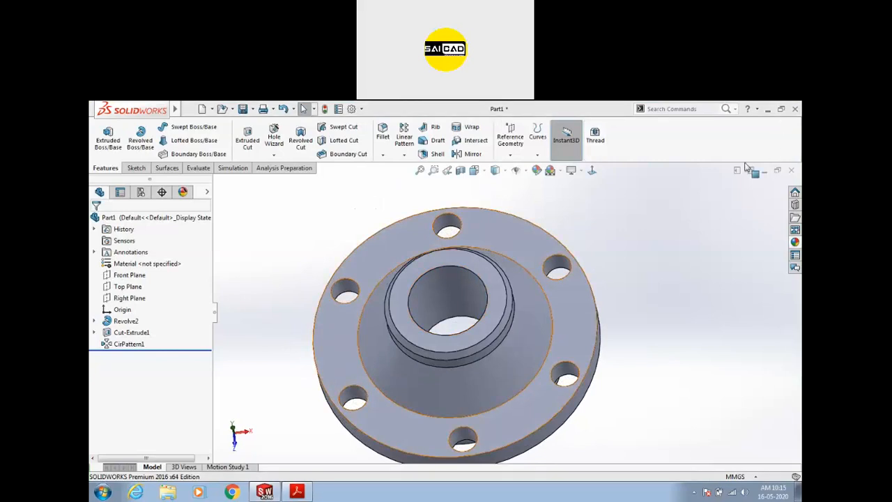
{"action": "scroll", "coordinate": [500, 299], "scroll_direction": "up", "scroll_amount": 3}
{"action": "scroll", "coordinate": [460, 320], "scroll_direction": "down", "scroll_amount": 2}
{"action": "middle_click_drag", "start_coordinate": [474, 318], "coordinate": [504, 278]}
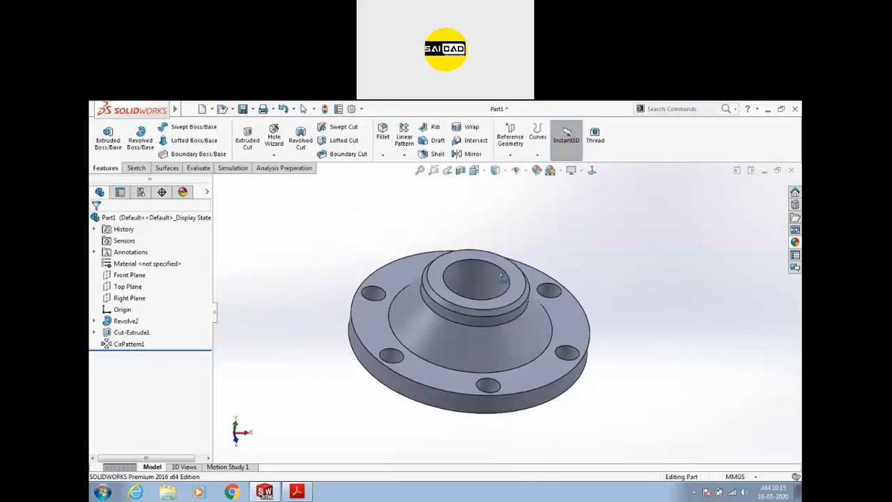
{"action": "scroll", "coordinate": [620, 305], "scroll_direction": "up", "scroll_amount": 2}
{"action": "scroll", "coordinate": [619, 305], "scroll_direction": "down", "scroll_amount": 2}
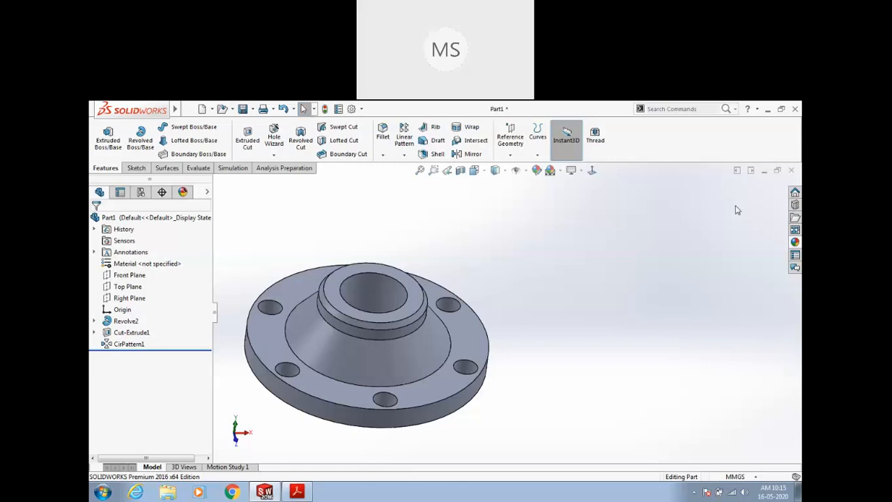
{"action": "scroll", "coordinate": [474, 300], "scroll_direction": "up", "scroll_amount": 3}
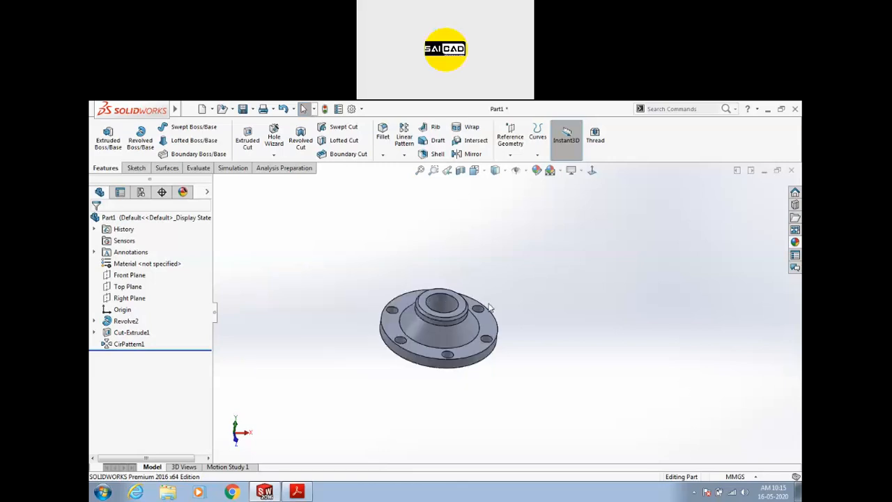
{"action": "scroll", "coordinate": [447, 340], "scroll_direction": "down", "scroll_amount": 3}
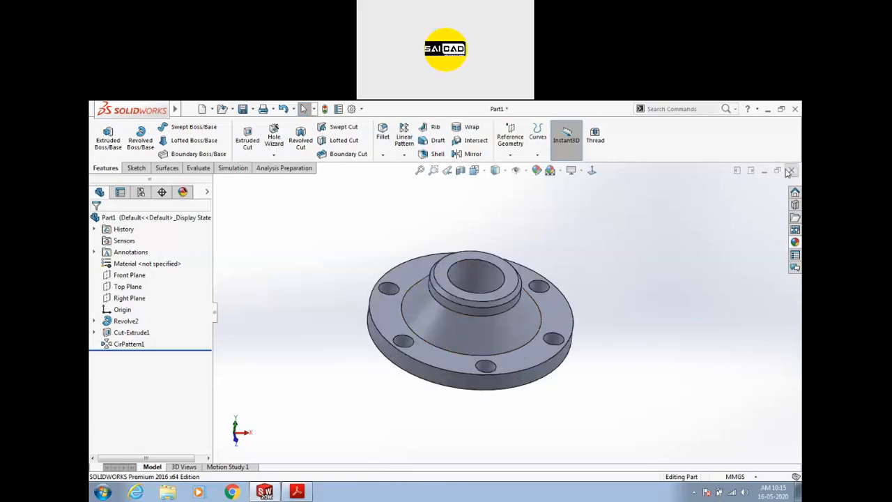
- Delete the hub's revolve, hole cut and circular pattern features together with the remaining profile sketch
{"action": "left_click", "coordinate": [113, 345]}
{"action": "left_click", "coordinate": [108, 321], "text": "shift"}
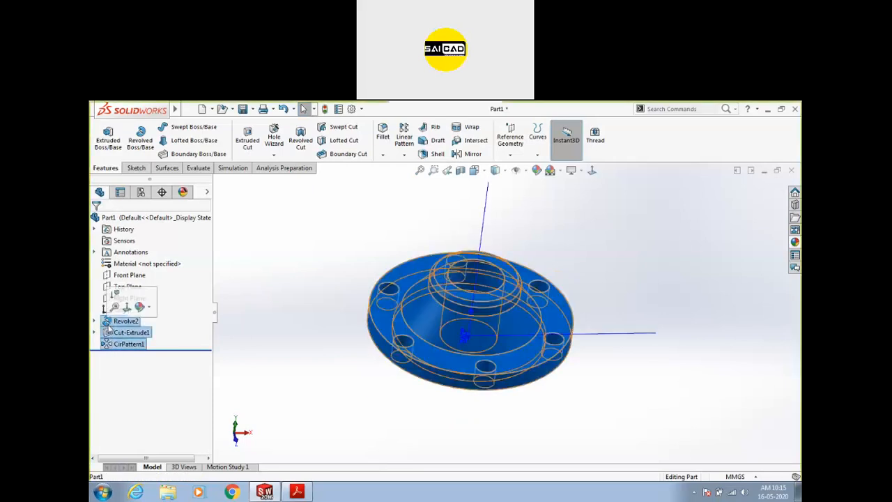
{"action": "key", "text": "Delete"}
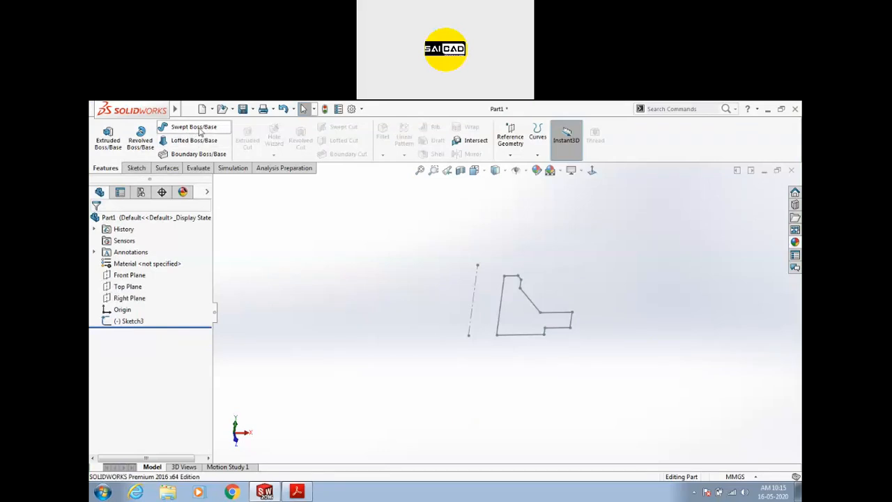
{"action": "left_click", "coordinate": [129, 321]}
{"action": "key", "text": "Delete"}
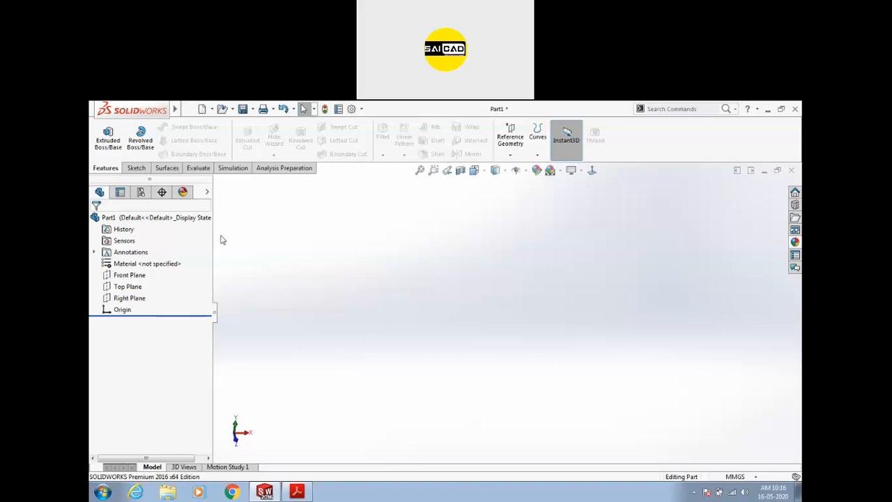
- On the Front Plane, sketch a vertical line about 48 mm up from the origin, joined to a longer horizontal line in the positive X direction
{"action": "left_click", "coordinate": [136, 168]}
{"action": "left_click", "coordinate": [103, 134]}
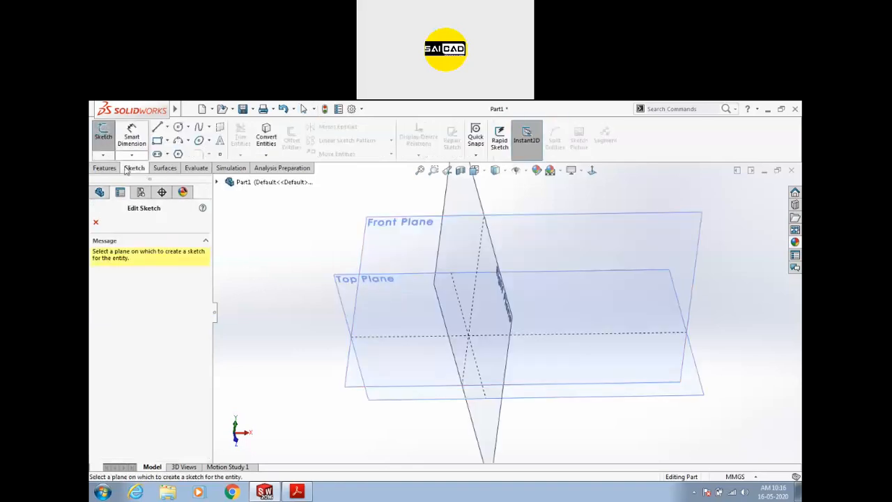
{"action": "left_click", "coordinate": [382, 251]}
{"action": "left_click", "coordinate": [157, 127]}
{"action": "left_click", "coordinate": [458, 346]}
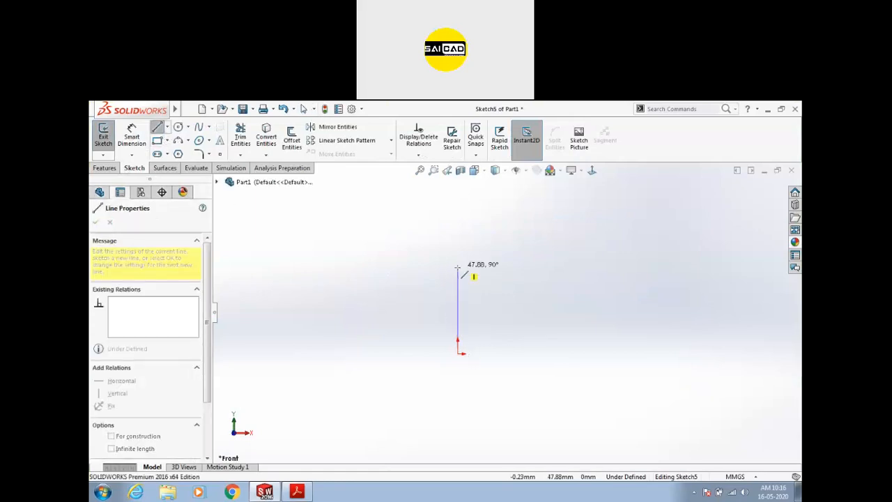
{"action": "left_click", "coordinate": [458, 268]}
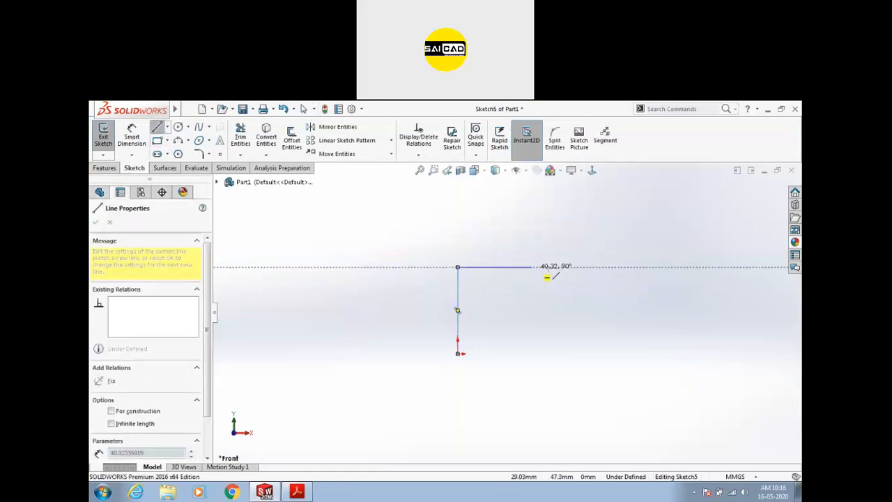
{"action": "double_click", "coordinate": [607, 267]}
{"action": "key", "text": "Escape"}
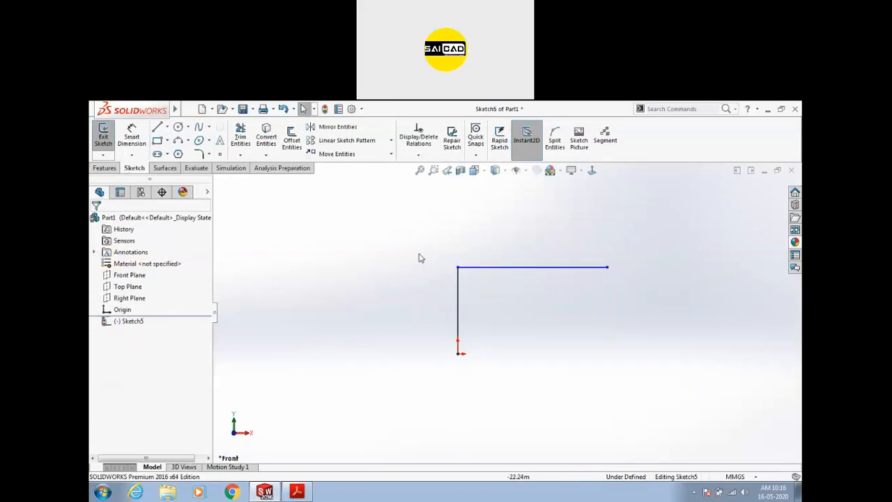
- Close the path sketch and draw a circle centred on the origin in a new Top Plane sketch
{"action": "mouse_move", "coordinate": [467, 293]}
{"action": "middle_mouse_down"}
{"action": "mouse_move", "coordinate": [492, 305]}
{"action": "mouse_move", "coordinate": [478, 279]}
{"action": "middle_mouse_up"}
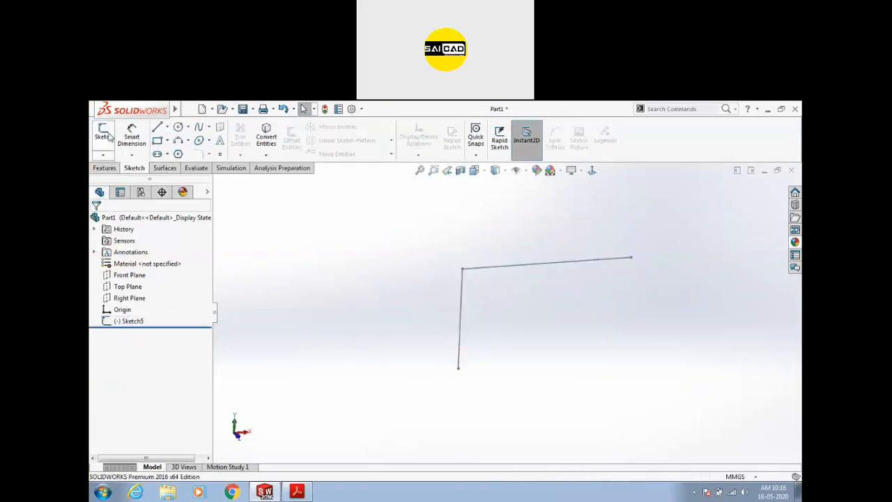
{"action": "left_click", "coordinate": [125, 287]}
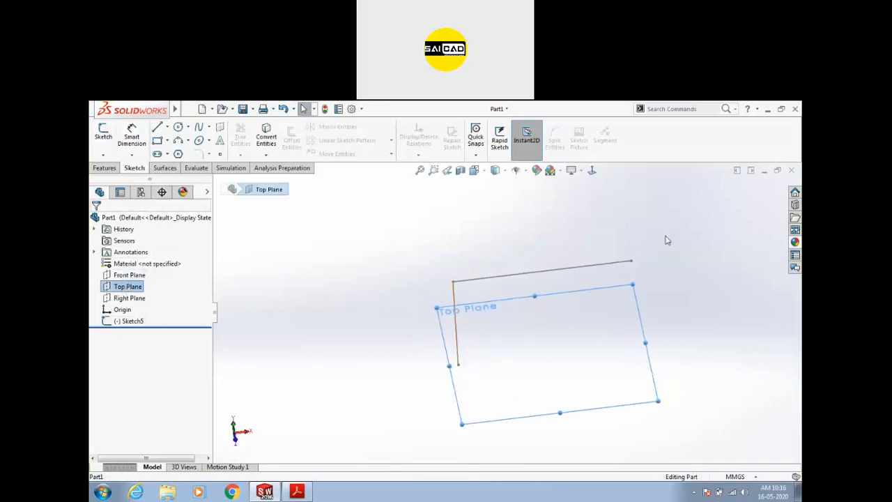
{"action": "left_click", "coordinate": [103, 132]}
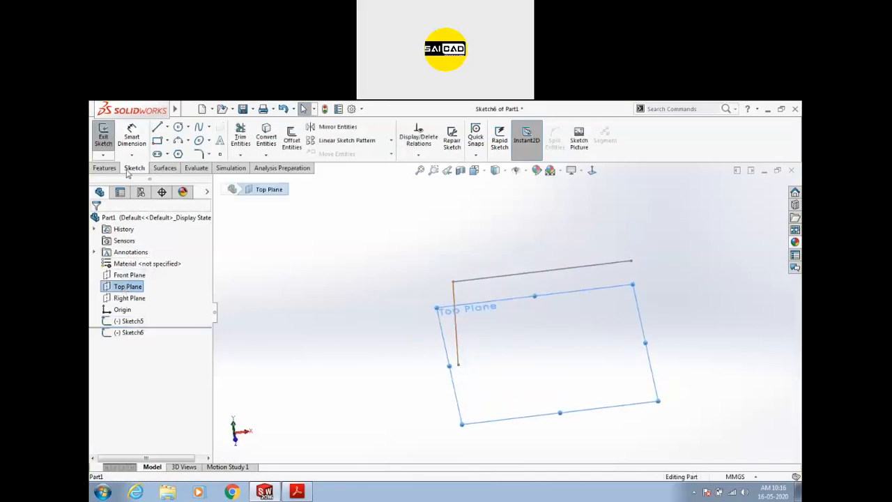
{"action": "left_click", "coordinate": [178, 127]}
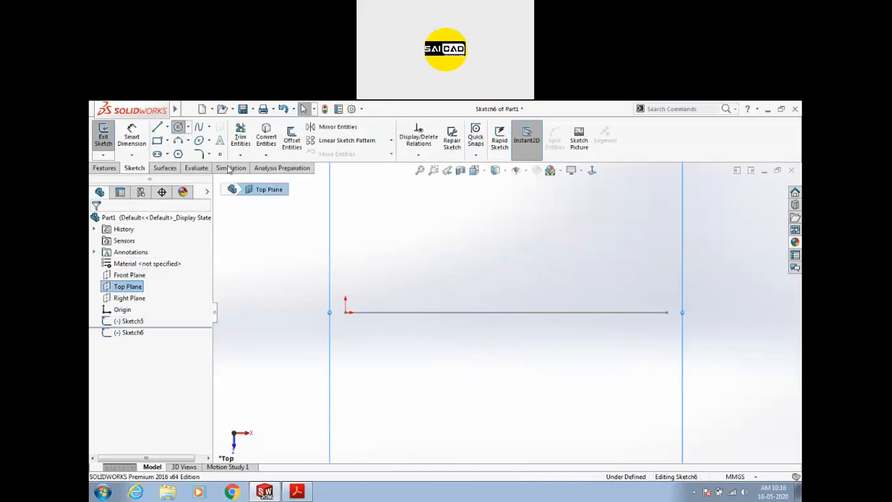
{"action": "left_click", "coordinate": [347, 311]}
{"action": "left_click", "coordinate": [357, 276]}
{"action": "key", "text": "Escape"}
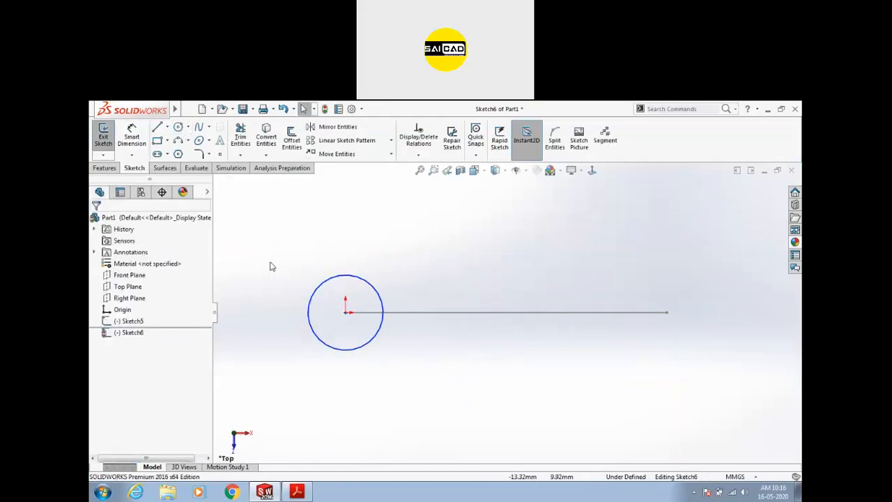
- Shrink the circle at the path's lower end to about 6 mm diameter and exit the sketch
{"action": "middle_click_drag", "start_coordinate": [373, 345], "coordinate": [367, 237]}
{"action": "scroll", "coordinate": [367, 237], "scroll_direction": "up", "scroll_amount": 3}
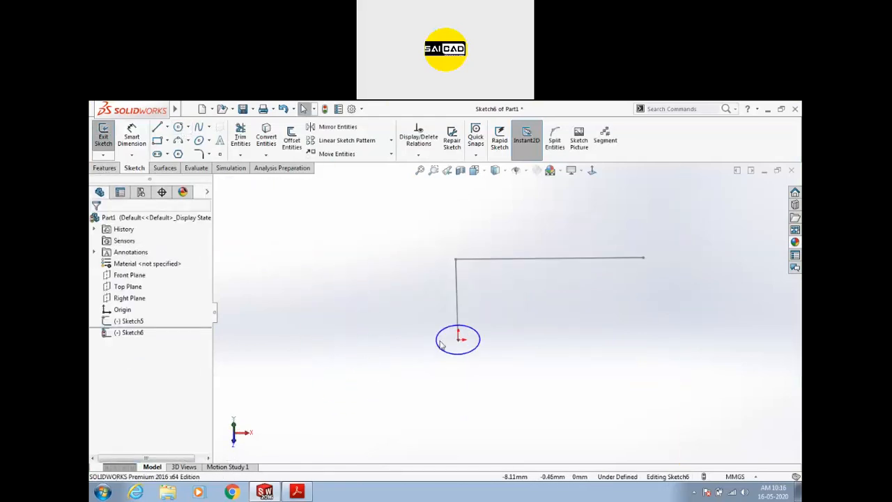
{"action": "left_click_drag", "start_coordinate": [474, 329], "coordinate": [465, 339]}
{"action": "left_click", "coordinate": [103, 133]}
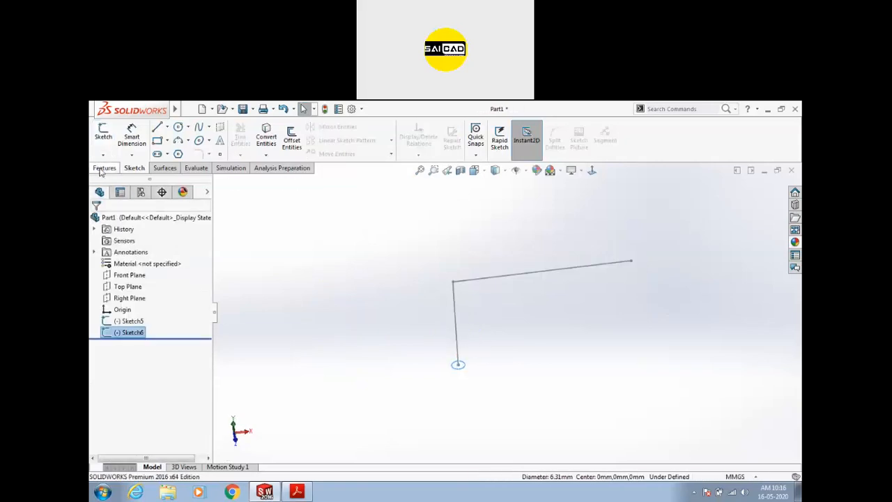
- Select the bent path sketch and the circle sketch in turn to identify which is the path and which the profile
{"action": "scroll", "coordinate": [450, 359], "scroll_direction": "down", "scroll_amount": 3}
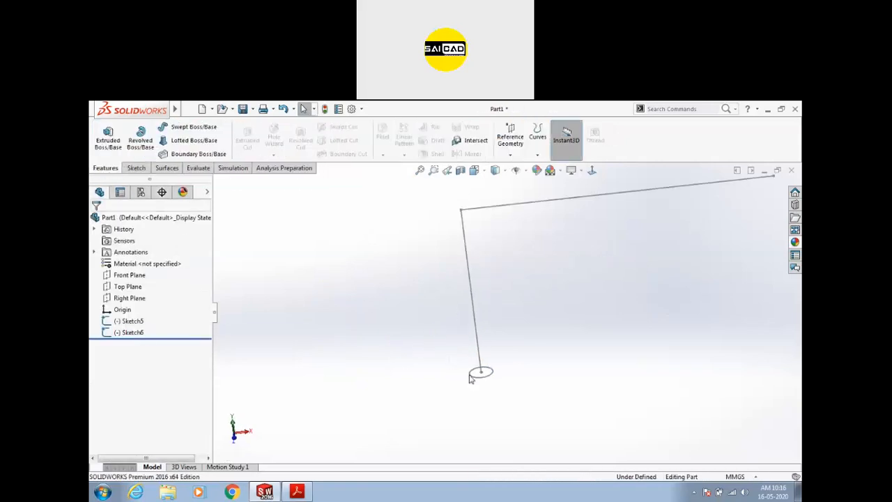
{"action": "left_click", "coordinate": [478, 349]}
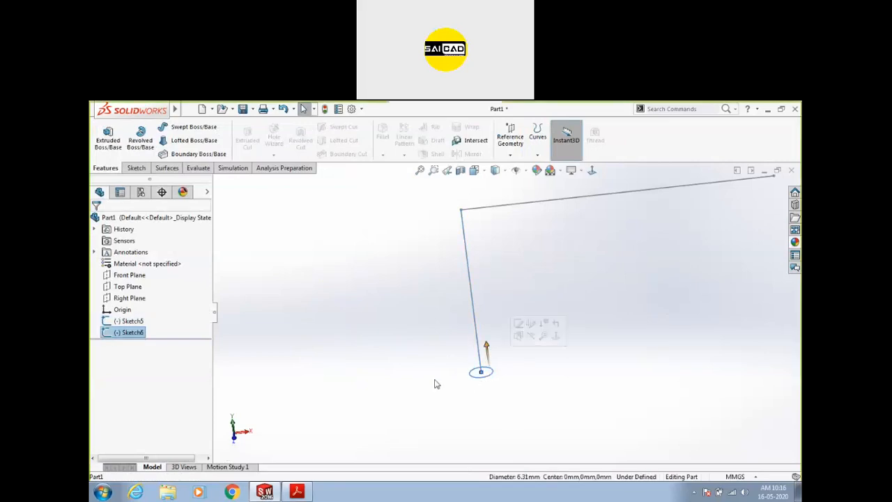
{"action": "left_click", "coordinate": [130, 333], "text": "ctrl"}
{"action": "left_click", "coordinate": [130, 333]}
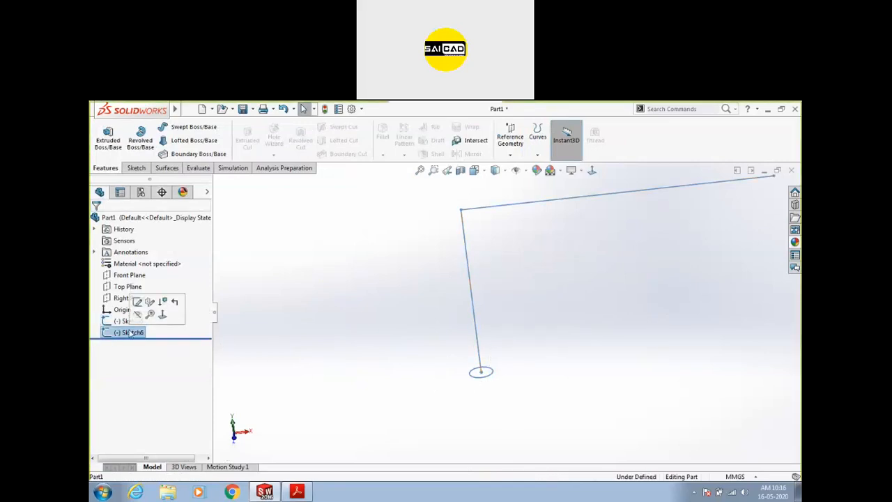
{"action": "left_click", "coordinate": [124, 322]}
{"action": "left_click", "coordinate": [125, 333]}
{"action": "left_click", "coordinate": [120, 323]}
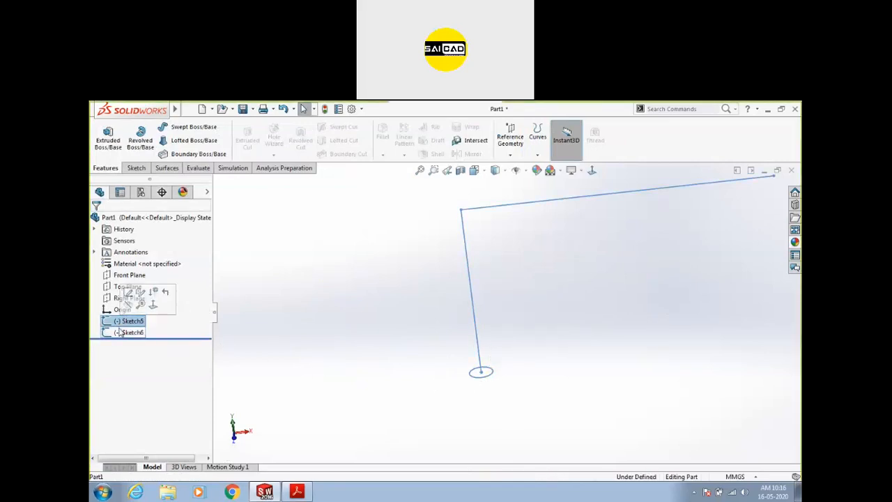
{"action": "left_click", "coordinate": [119, 335]}
{"action": "left_click", "coordinate": [346, 279]}
{"action": "scroll", "coordinate": [626, 247], "scroll_direction": "up", "scroll_amount": 4}
{"action": "scroll", "coordinate": [628, 245], "scroll_direction": "down", "scroll_amount": 1}
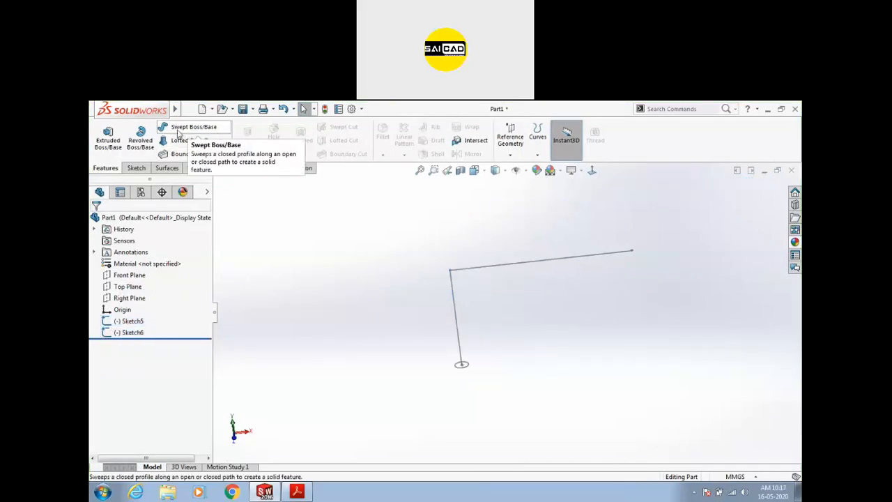
- Start a Swept Boss/Base with the Sketch Profile option, using the circle as profile and the bent line sketch as path
{"action": "left_click", "coordinate": [179, 129]}
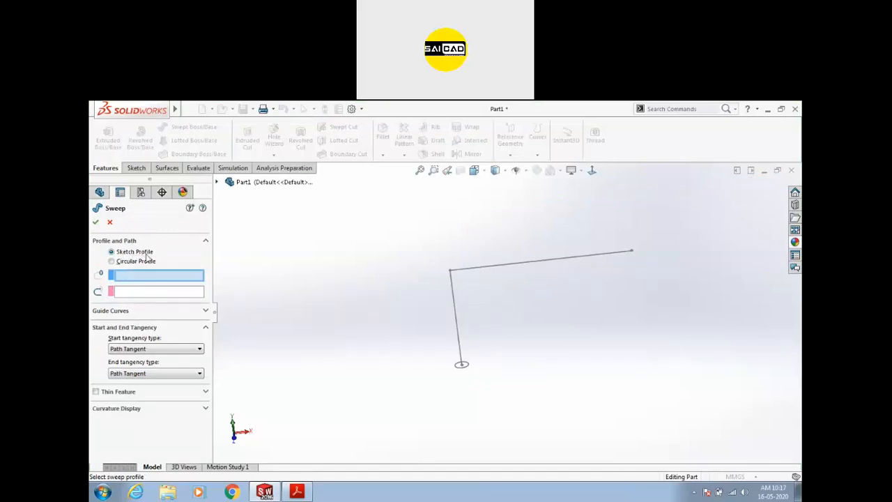
{"action": "middle_click_drag", "start_coordinate": [497, 357], "coordinate": [460, 366]}
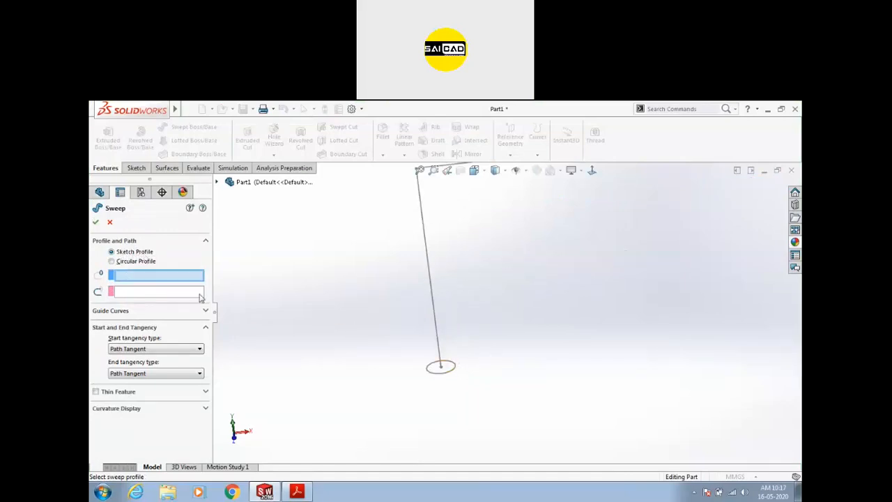
{"action": "left_click", "coordinate": [138, 255]}
{"action": "middle_click_drag", "start_coordinate": [271, 349], "coordinate": [249, 346]}
{"action": "left_click", "coordinate": [136, 261]}
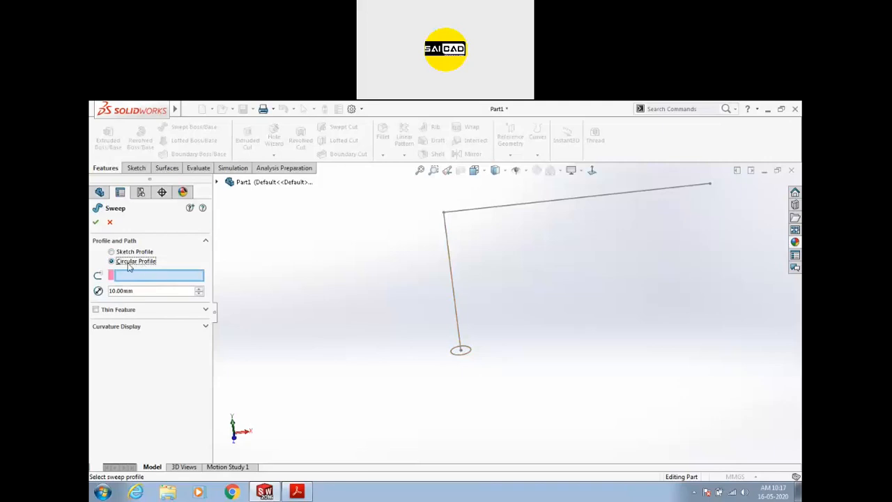
{"action": "left_click", "coordinate": [130, 253]}
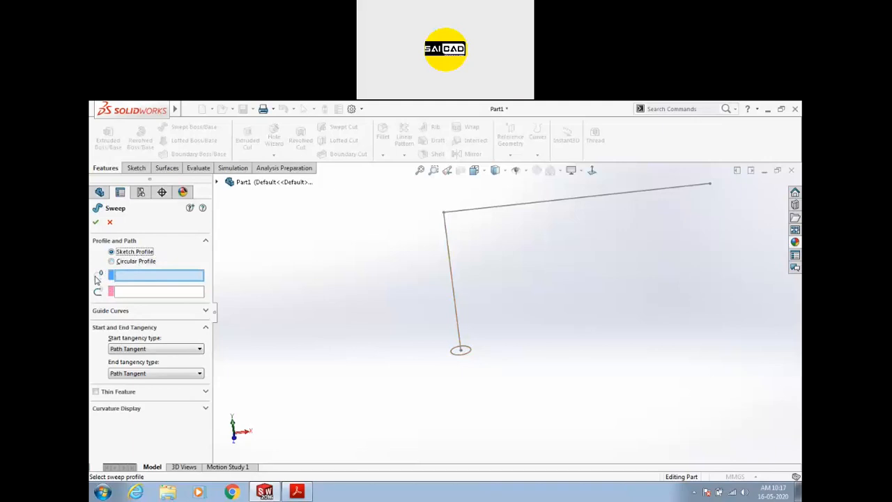
{"action": "left_click", "coordinate": [143, 279]}
{"action": "left_click", "coordinate": [462, 358]}
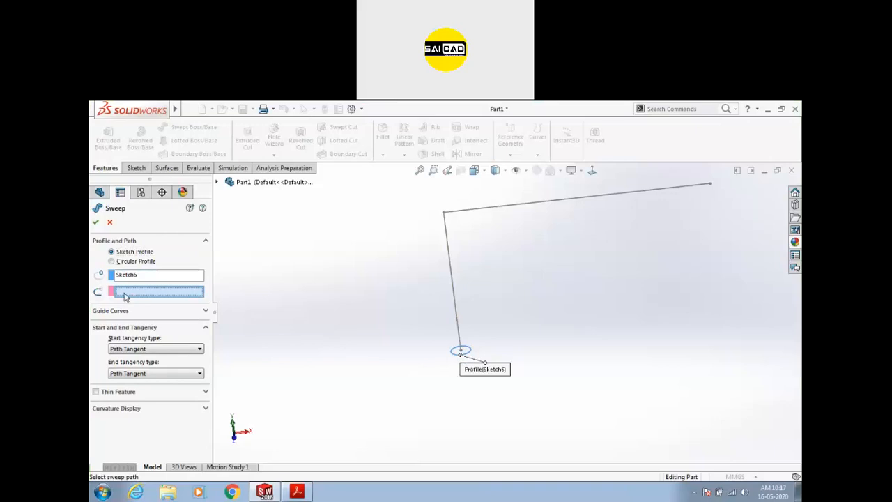
{"action": "left_click", "coordinate": [451, 270]}
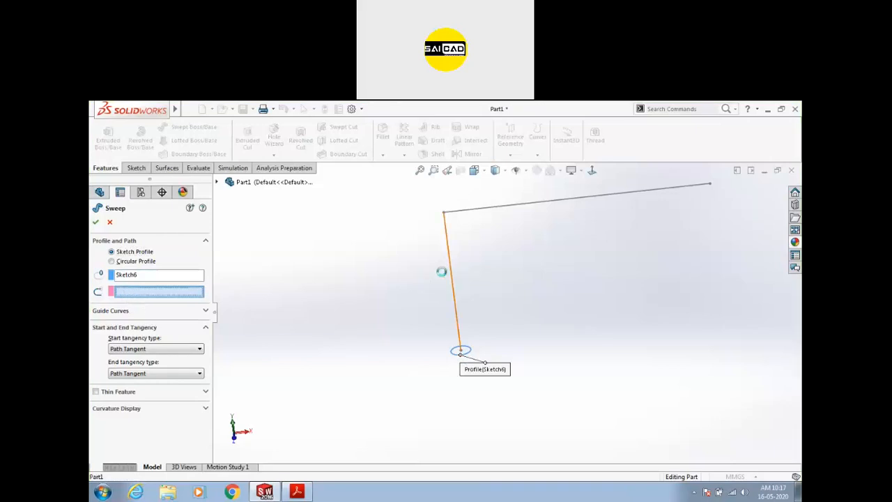
- Move the Profile and Path callouts clear of the sweep preview
{"action": "scroll", "coordinate": [331, 378], "scroll_direction": "up", "scroll_amount": 5}
{"action": "middle_click_drag", "start_coordinate": [569, 302], "coordinate": [512, 283]}
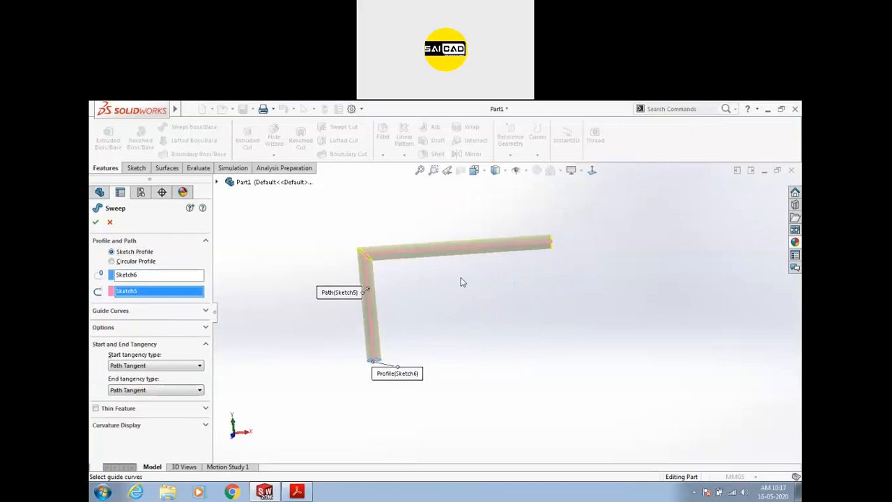
{"action": "scroll", "coordinate": [396, 294], "scroll_direction": "down", "scroll_amount": 2}
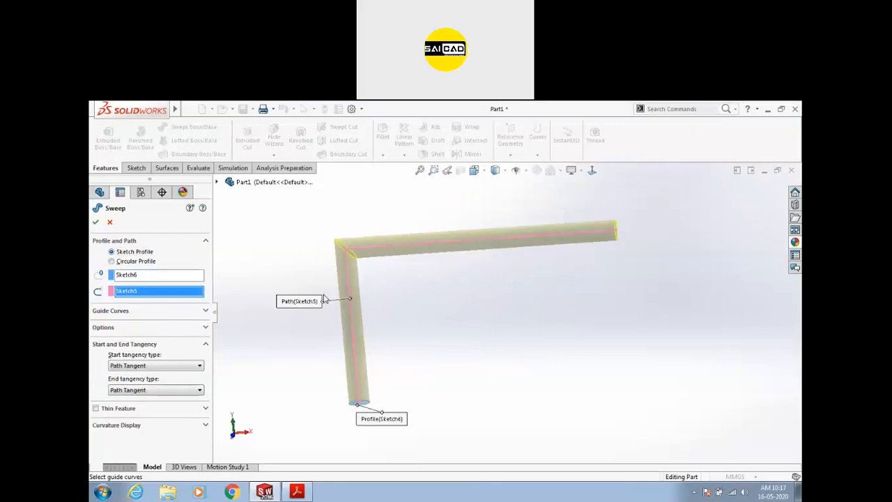
{"action": "scroll", "coordinate": [279, 336], "scroll_direction": "up", "scroll_amount": 3}
{"action": "scroll", "coordinate": [401, 389], "scroll_direction": "down", "scroll_amount": 3}
{"action": "left_click_drag", "start_coordinate": [447, 352], "coordinate": [326, 409]}
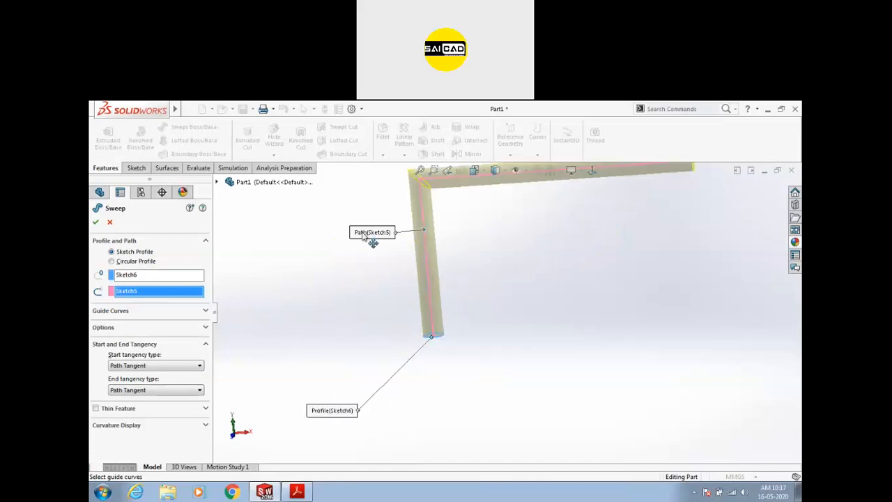
{"action": "left_click_drag", "start_coordinate": [370, 237], "coordinate": [278, 305]}
{"action": "scroll", "coordinate": [319, 343], "scroll_direction": "up", "scroll_amount": 3}
{"action": "scroll", "coordinate": [557, 245], "scroll_direction": "down", "scroll_amount": 2}
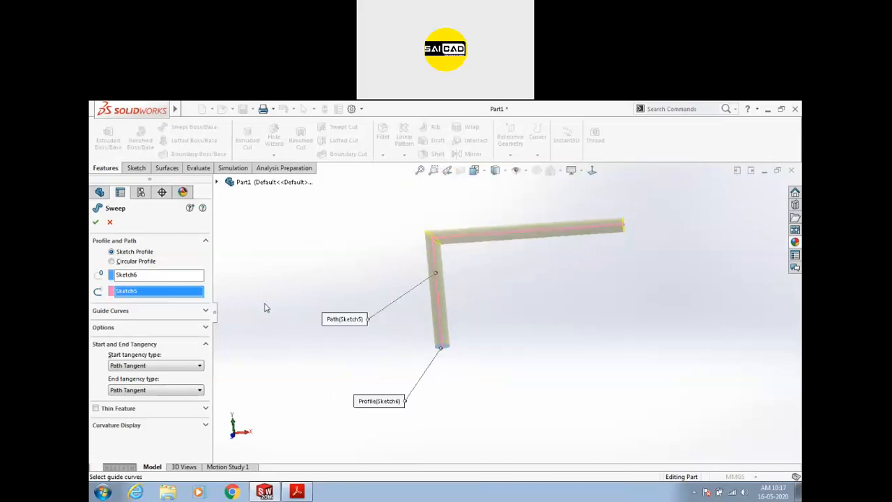
- Look through the sweep's guide curve settings and profile orientation choices, leaving the orientation at Follow Path
{"action": "left_click", "coordinate": [206, 312]}
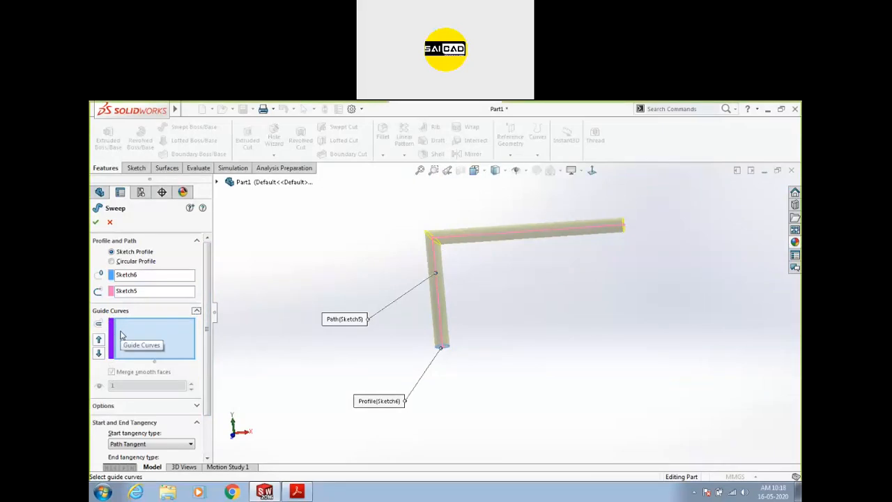
{"action": "left_click", "coordinate": [197, 311]}
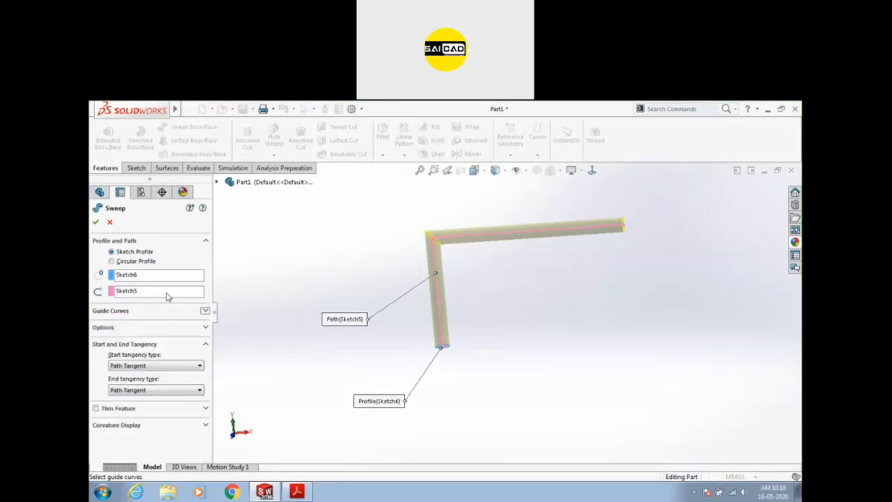
{"action": "left_click", "coordinate": [142, 328]}
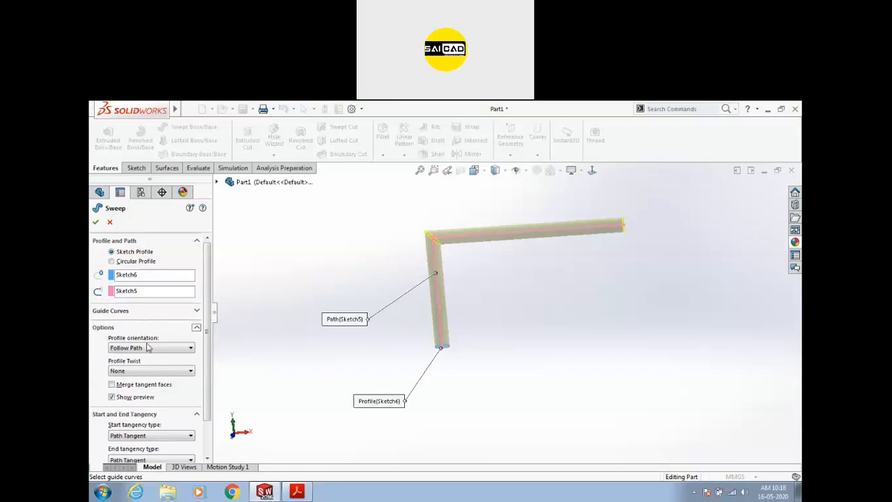
{"action": "left_click", "coordinate": [147, 349]}
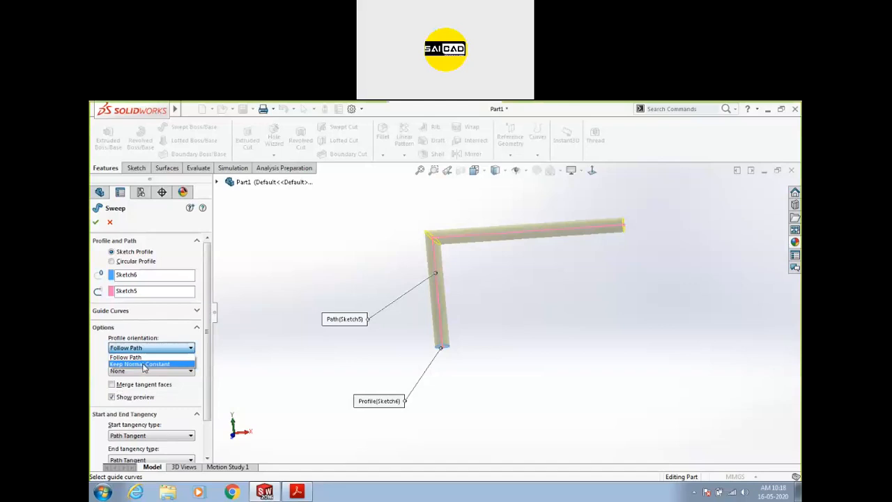
{"action": "left_click", "coordinate": [150, 345]}
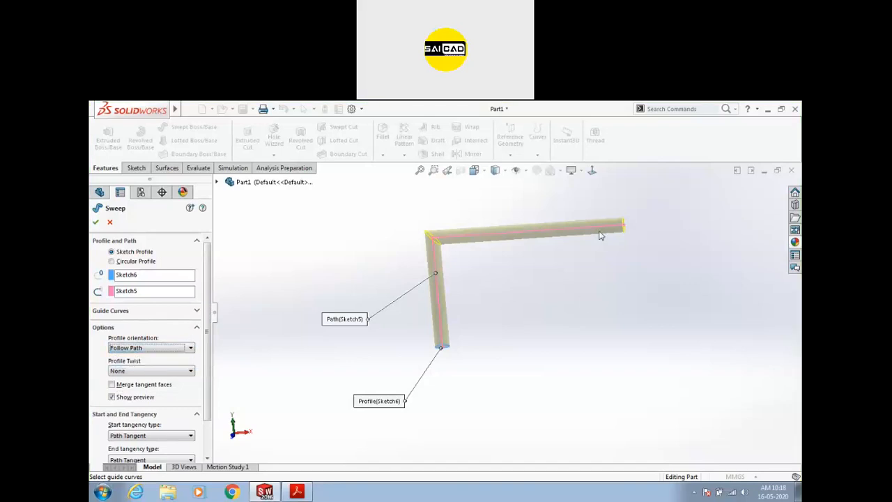
- Try the Keep Normal Constant profile orientation and examine how the circle relates to both path segments
{"action": "left_click", "coordinate": [149, 347]}
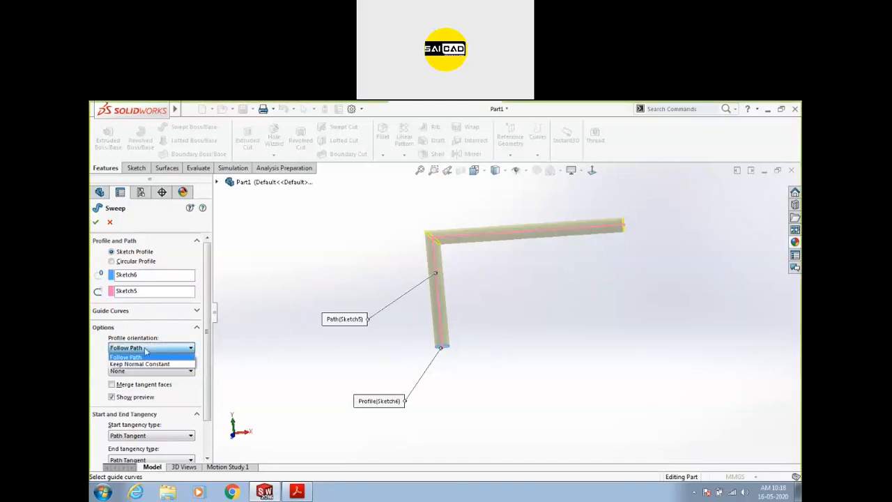
{"action": "left_click", "coordinate": [143, 364]}
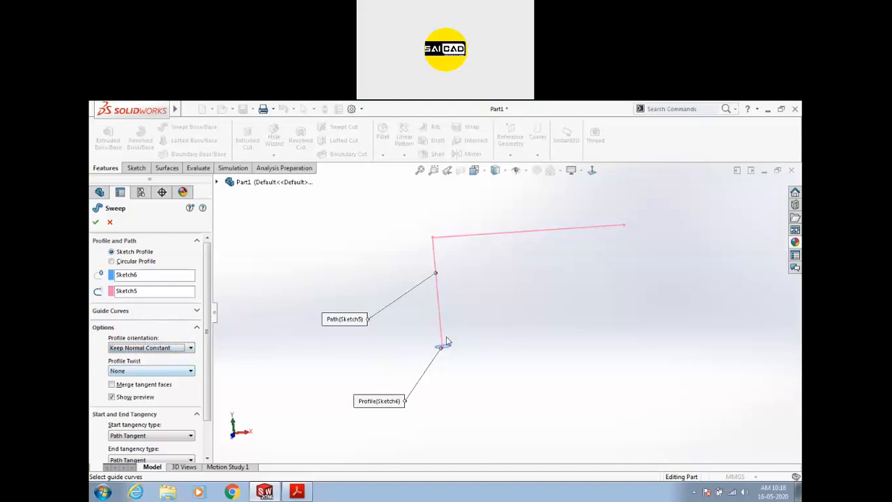
{"action": "middle_click_drag", "start_coordinate": [442, 342], "coordinate": [496, 287]}
{"action": "scroll", "coordinate": [496, 287], "scroll_direction": "down", "scroll_amount": 3}
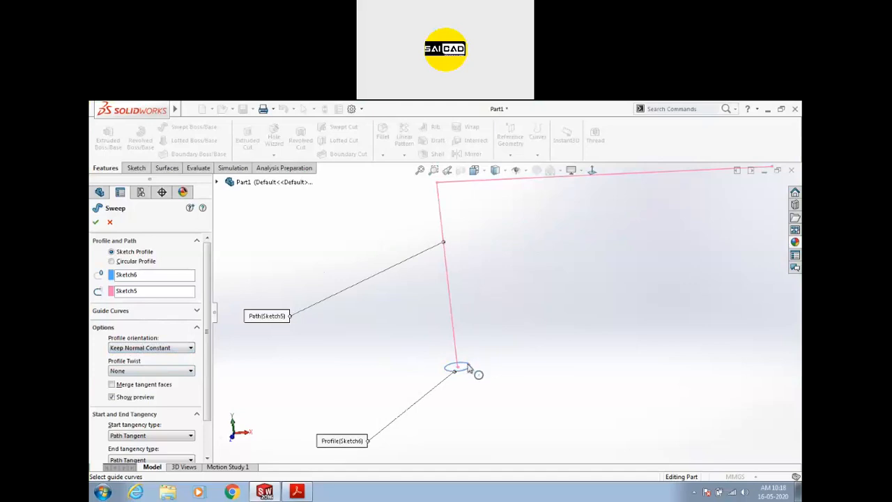
{"action": "scroll", "coordinate": [466, 363], "scroll_direction": "down", "scroll_amount": 2}
{"action": "middle_click_drag", "start_coordinate": [465, 365], "coordinate": [482, 350]}
{"action": "middle_click_drag", "start_coordinate": [415, 402], "coordinate": [482, 351]}
{"action": "scroll", "coordinate": [453, 216], "scroll_direction": "up", "scroll_amount": 3}
{"action": "scroll", "coordinate": [481, 256], "scroll_direction": "down", "scroll_amount": 3}
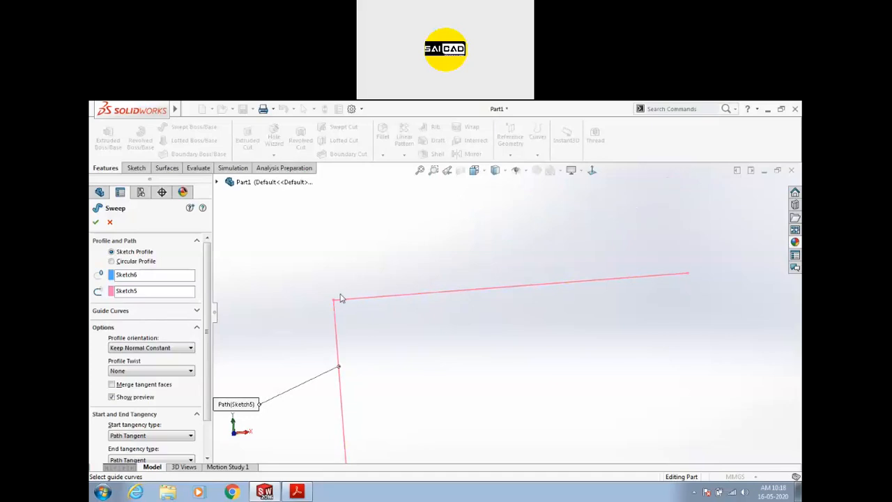
{"action": "mouse_move", "coordinate": [333, 304]}
{"action": "middle_mouse_down"}
{"action": "mouse_move", "coordinate": [408, 410]}
{"action": "mouse_move", "coordinate": [436, 401]}
{"action": "mouse_move", "coordinate": [492, 195]}
{"action": "middle_mouse_up"}
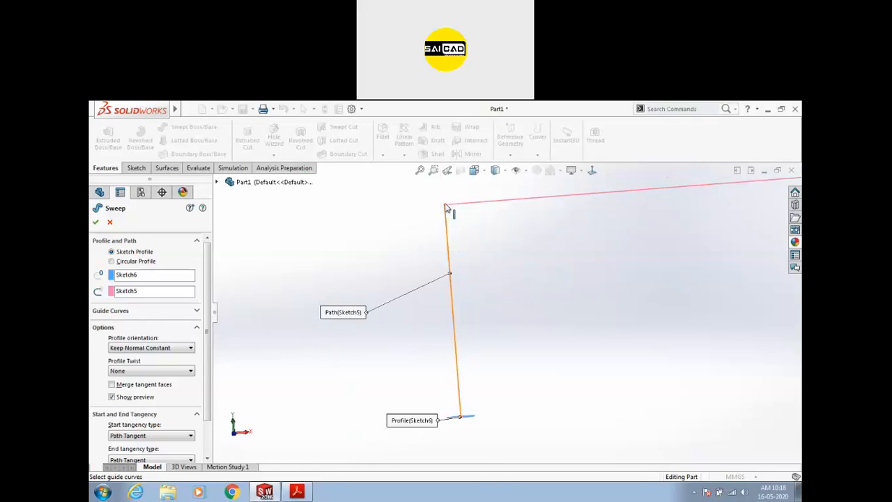
{"action": "middle_click_drag", "start_coordinate": [454, 219], "coordinate": [538, 253]}
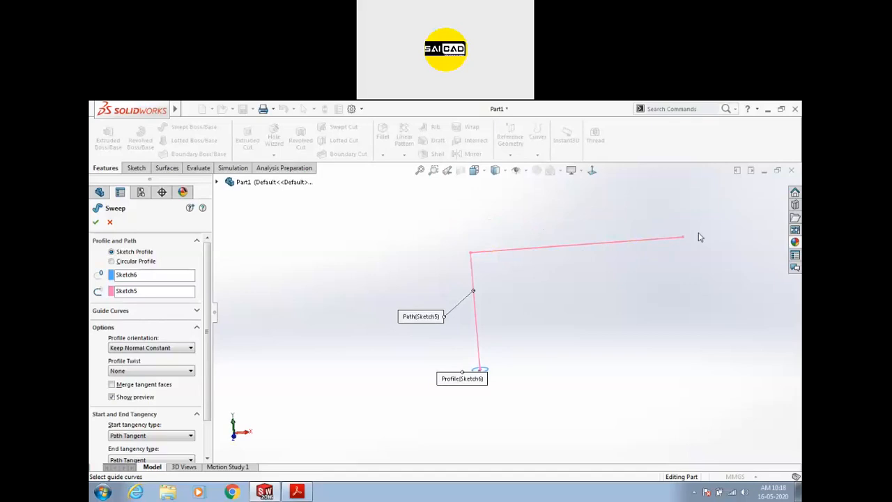
{"action": "scroll", "coordinate": [474, 366], "scroll_direction": "down", "scroll_amount": 4}
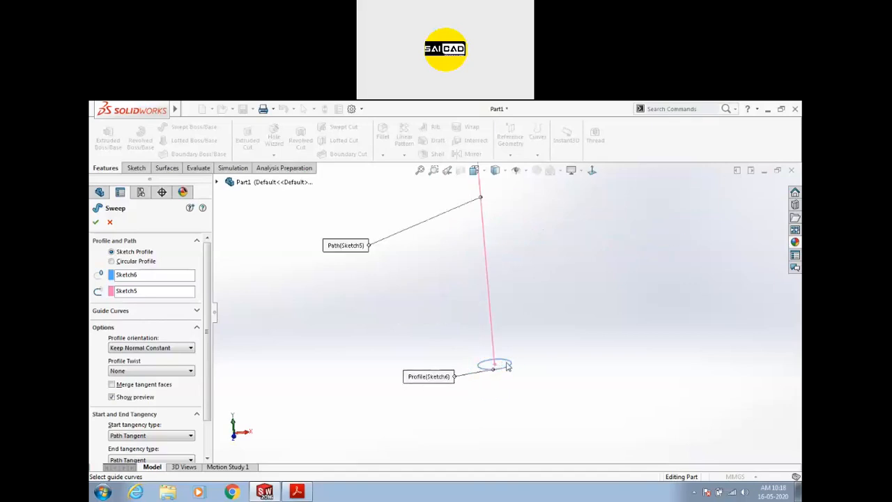
{"action": "scroll", "coordinate": [423, 391], "scroll_direction": "up", "scroll_amount": 6}
{"action": "scroll", "coordinate": [613, 248], "scroll_direction": "down", "scroll_amount": 1}
- Set the sweep's profile orientation back to Follow Path and keep the profile twist at None
{"action": "left_click", "coordinate": [164, 349]}
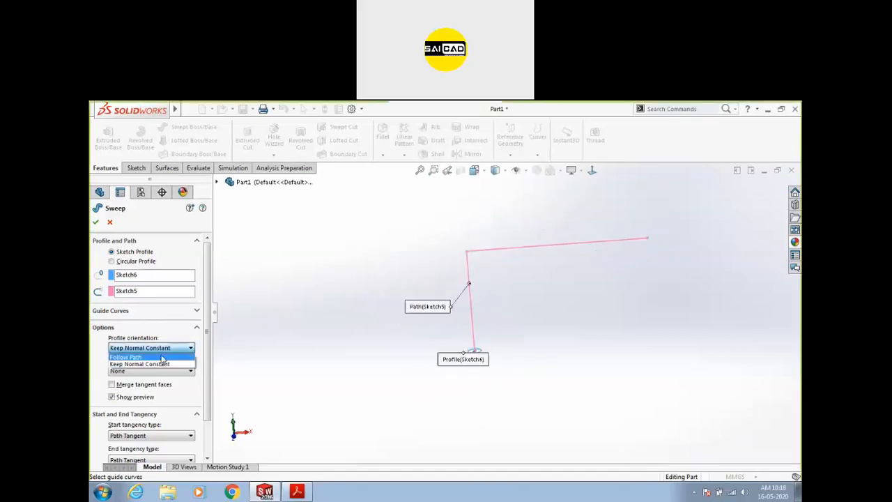
{"action": "left_click", "coordinate": [161, 358]}
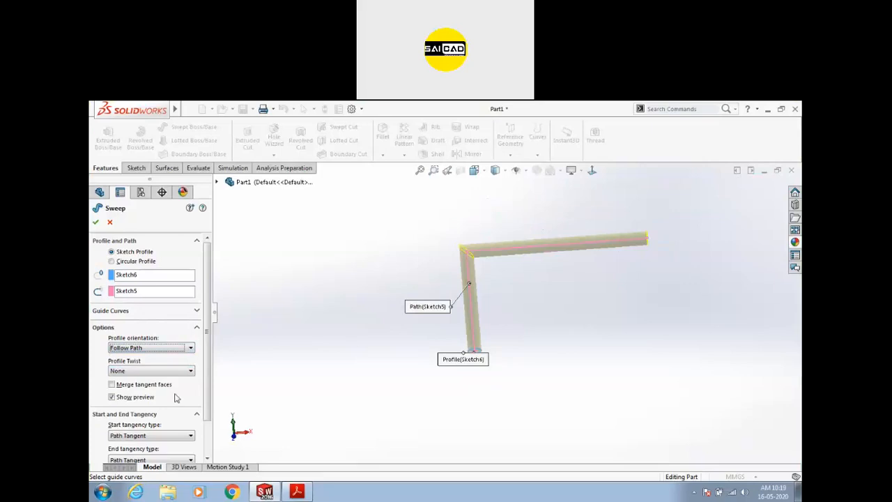
{"action": "left_click", "coordinate": [123, 372]}
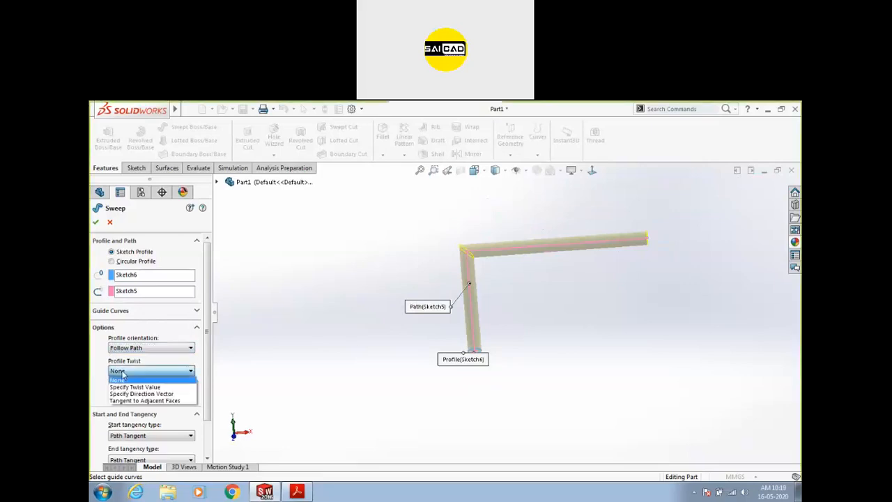
{"action": "left_click", "coordinate": [122, 380]}
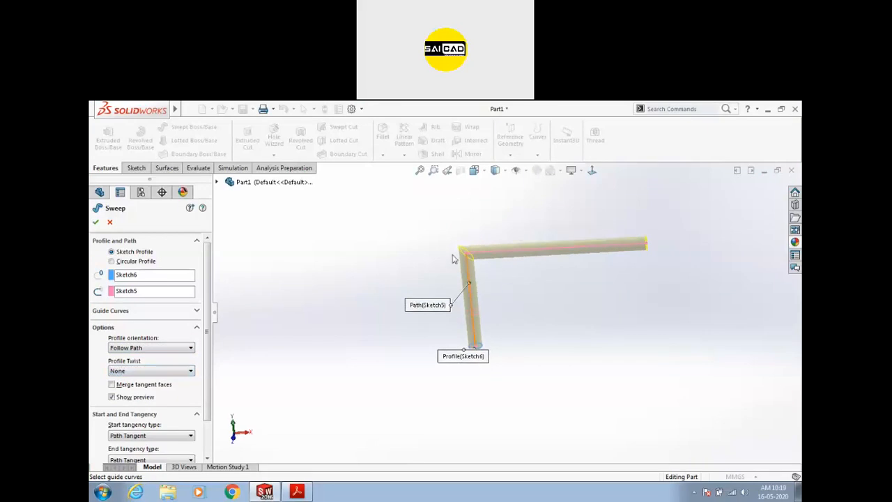
- Look through the sweep's remaining options, from Merge tangent faces to Start and End Tangency and Thin Feature
{"action": "scroll", "coordinate": [490, 286], "scroll_direction": "down", "scroll_amount": 3}
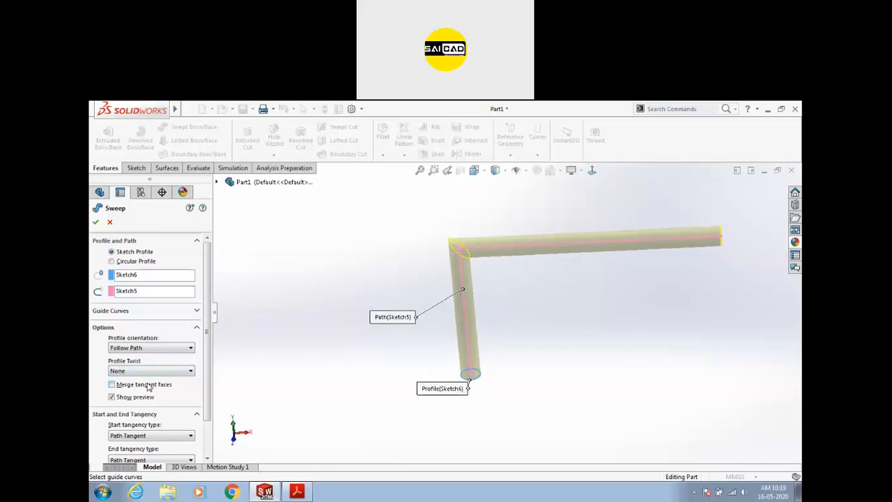
{"action": "left_click_drag", "start_coordinate": [207, 372], "coordinate": [209, 421]}
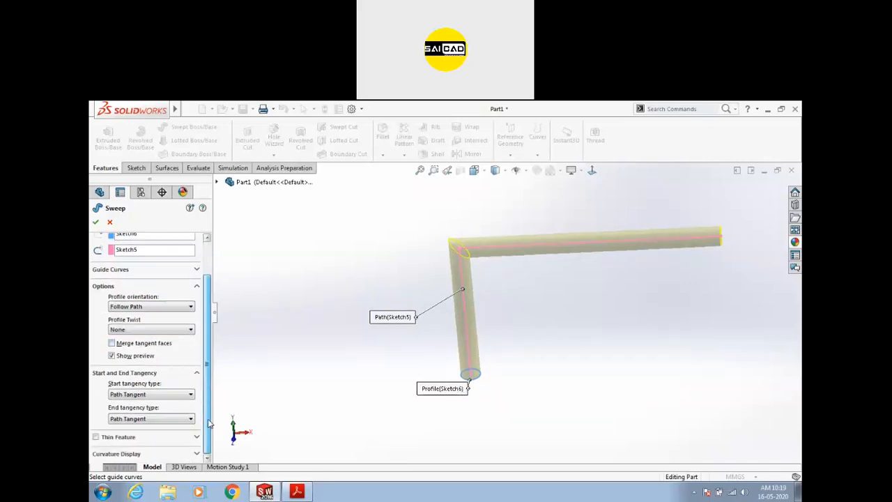
{"action": "scroll", "coordinate": [132, 307], "scroll_direction": "up", "scroll_amount": 2}
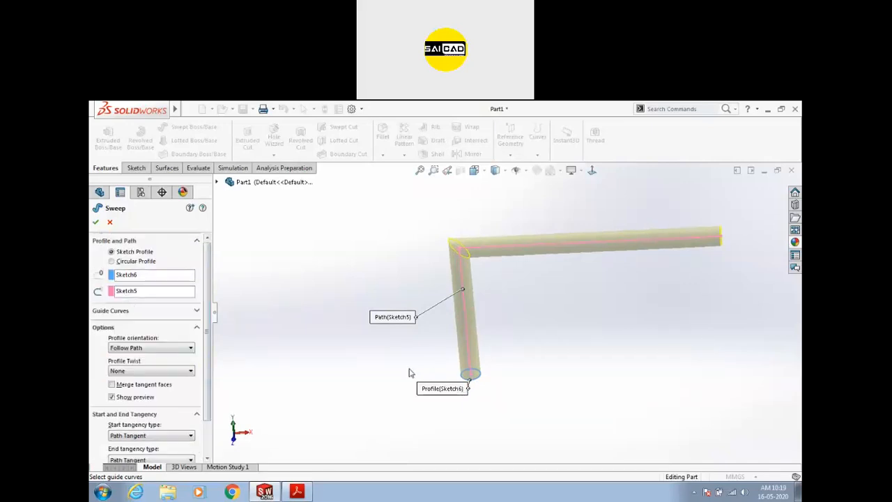
{"action": "scroll", "coordinate": [175, 414], "scroll_direction": "down", "scroll_amount": 1}
- Turn on Thin Feature for the sweep and examine the hollow tube at its ends
{"action": "left_click", "coordinate": [197, 438]}
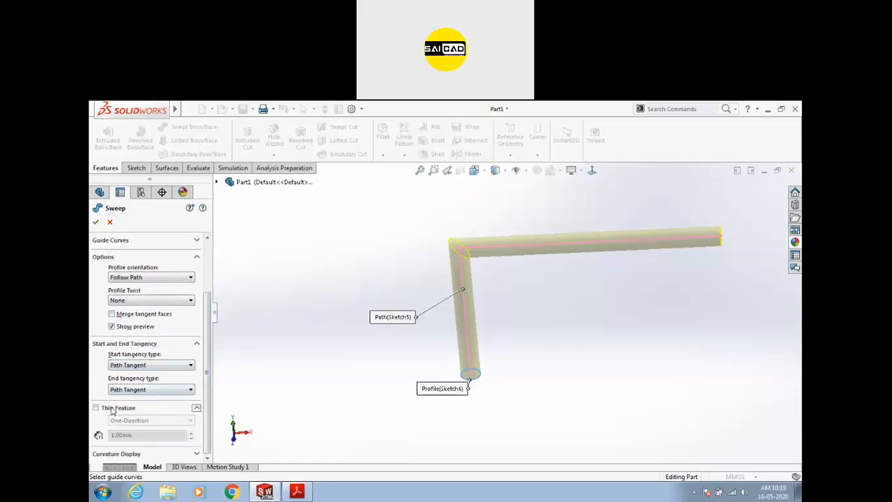
{"action": "middle_click_drag", "start_coordinate": [530, 302], "coordinate": [557, 236]}
{"action": "scroll", "coordinate": [557, 236], "scroll_direction": "down", "scroll_amount": 5}
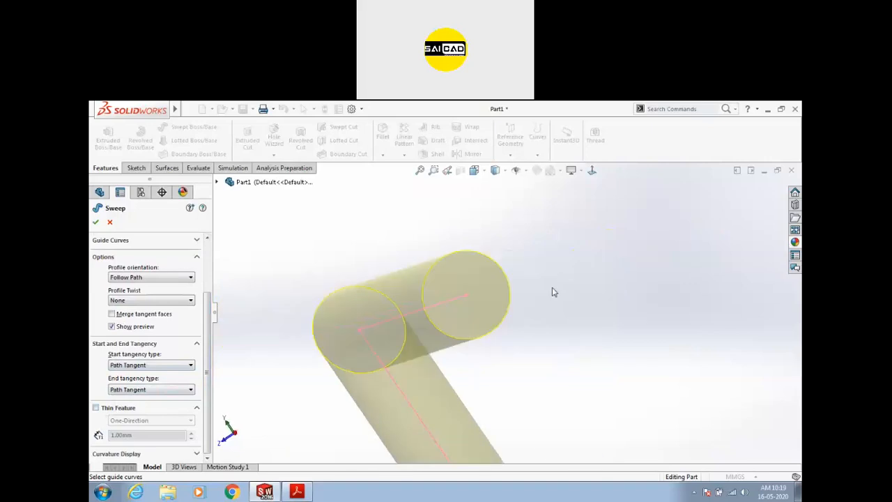
{"action": "scroll", "coordinate": [522, 300], "scroll_direction": "down", "scroll_amount": 3}
{"action": "scroll", "coordinate": [411, 301], "scroll_direction": "up", "scroll_amount": 2}
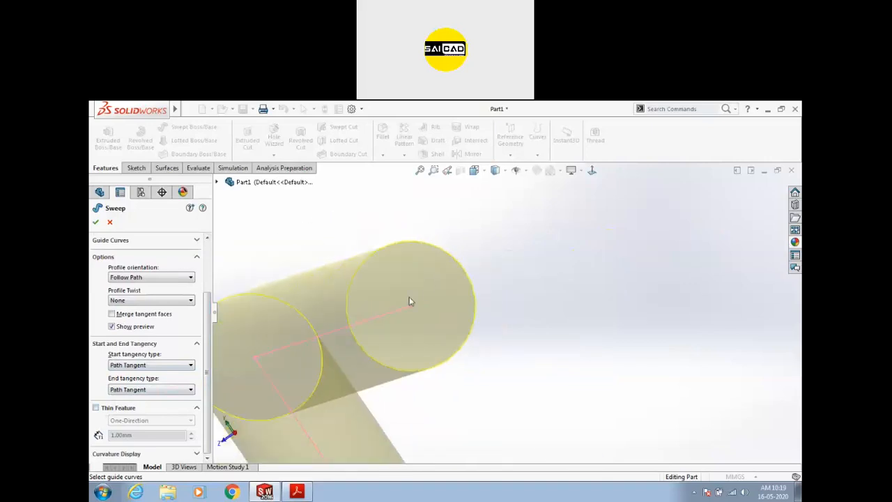
{"action": "left_click", "coordinate": [96, 407]}
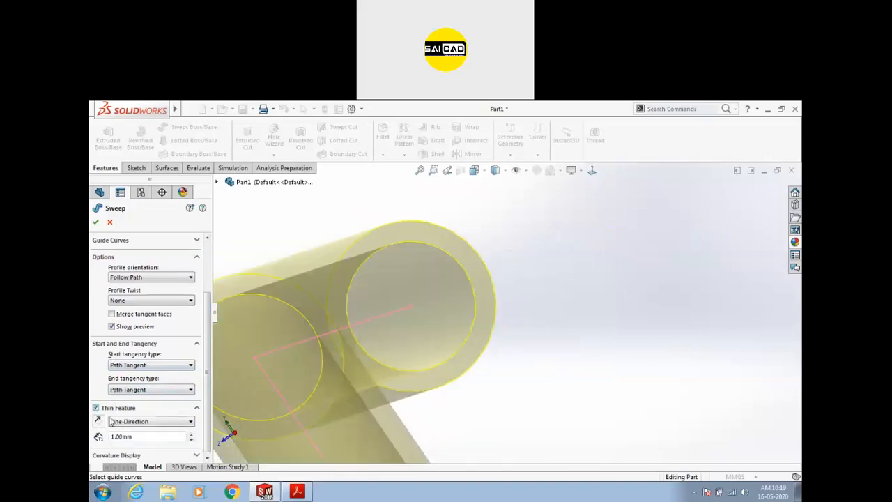
{"action": "scroll", "coordinate": [519, 304], "scroll_direction": "up", "scroll_amount": 3}
{"action": "middle_click_drag", "start_coordinate": [519, 304], "coordinate": [554, 308]}
{"action": "scroll", "coordinate": [468, 318], "scroll_direction": "down", "scroll_amount": 3}
{"action": "middle_click_drag", "start_coordinate": [468, 318], "coordinate": [473, 315]}
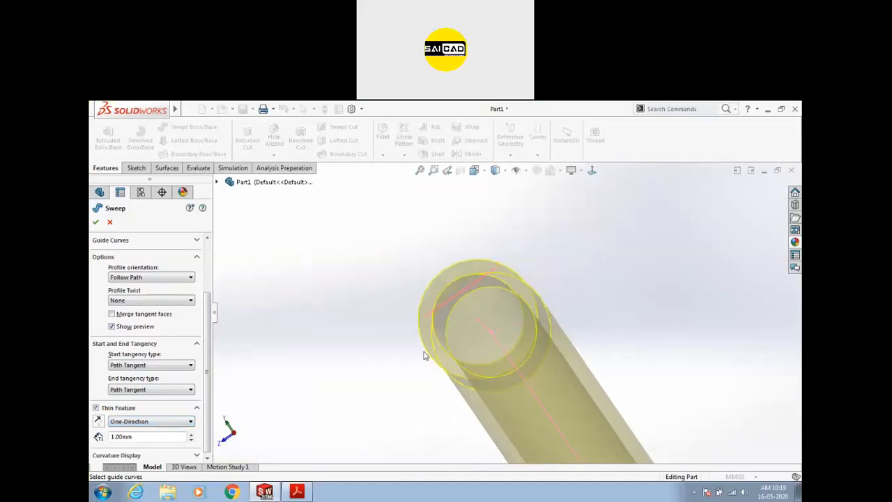
- Set the one-direction thin wall thickness to 0.5 mm and inspect the whole tube preview
{"action": "left_click_drag", "start_coordinate": [140, 437], "coordinate": [103, 447]}
{"action": "type", "text": "0.5"}
{"action": "key", "text": "Return"}
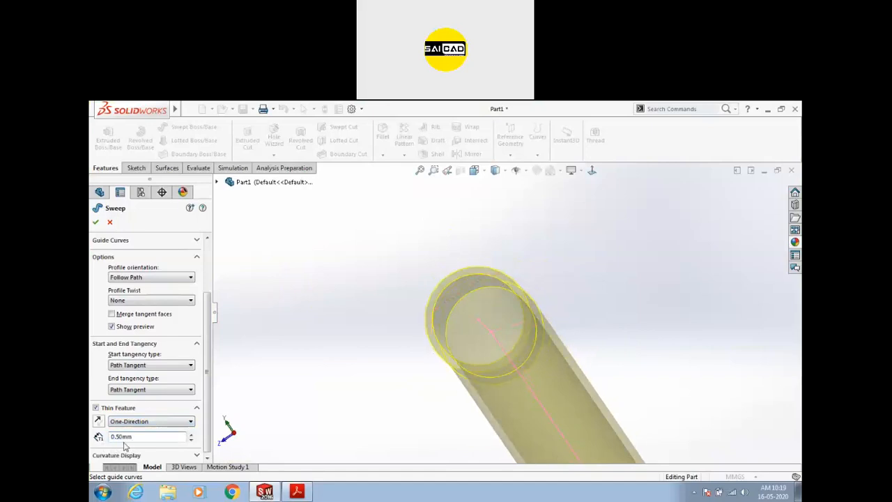
{"action": "scroll", "coordinate": [491, 357], "scroll_direction": "up", "scroll_amount": 8}
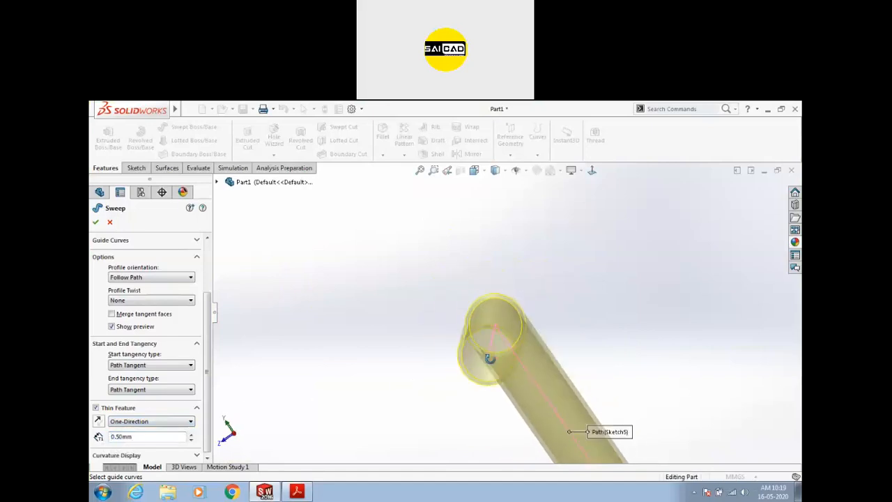
{"action": "scroll", "coordinate": [542, 299], "scroll_direction": "down", "scroll_amount": 10}
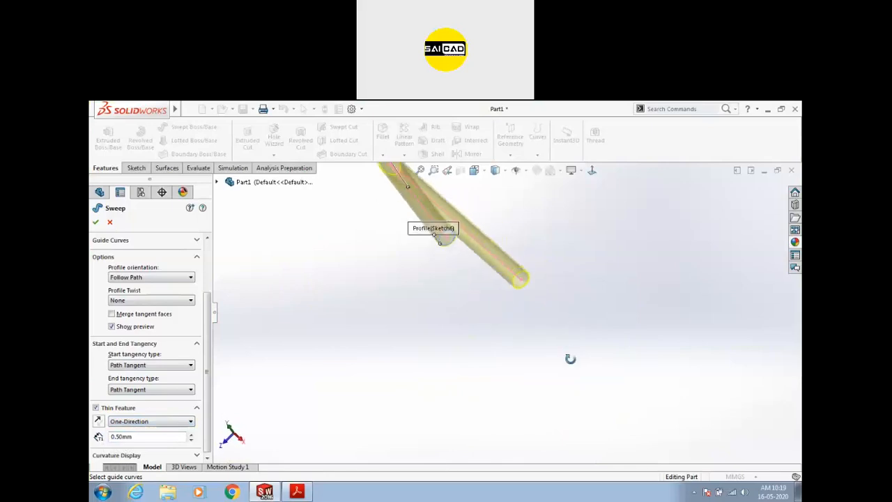
{"action": "scroll", "coordinate": [461, 314], "scroll_direction": "up", "scroll_amount": 6}
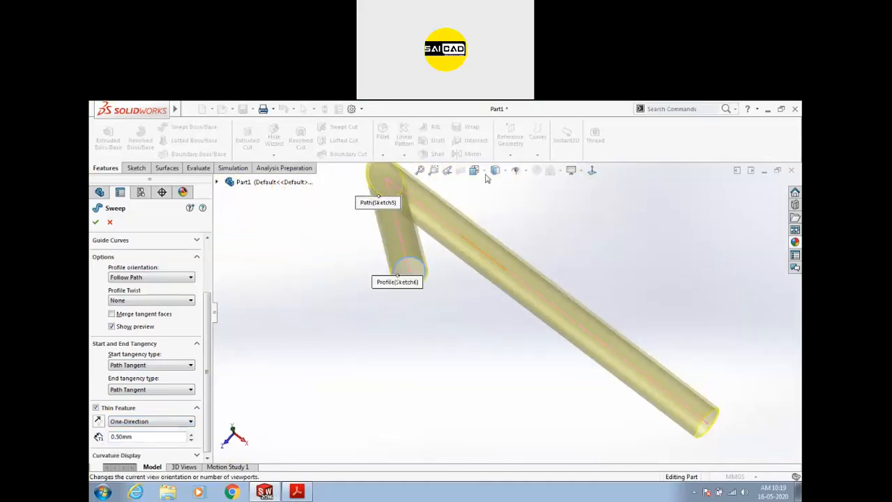
- In the Top view, keep the thin wall type at One-Direction and try its reverse direction option
{"action": "left_click", "coordinate": [502, 172]}
{"action": "left_click", "coordinate": [475, 172]}
{"action": "left_click", "coordinate": [482, 174]}
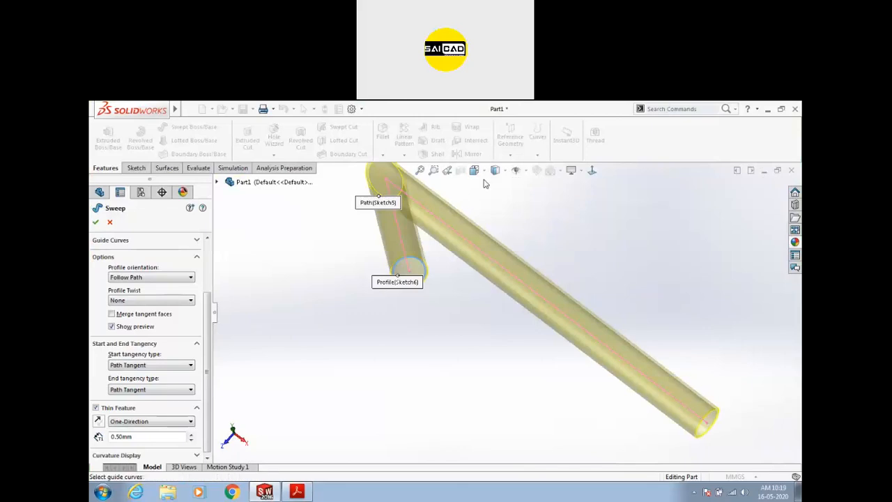
{"action": "left_click", "coordinate": [474, 171]}
{"action": "left_click", "coordinate": [501, 281]}
{"action": "scroll", "coordinate": [418, 307], "scroll_direction": "down", "scroll_amount": 10}
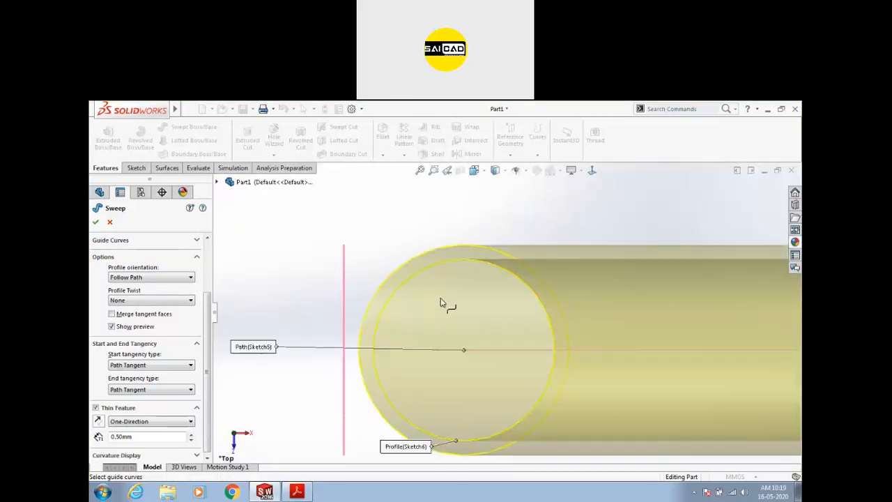
{"action": "left_click", "coordinate": [126, 422]}
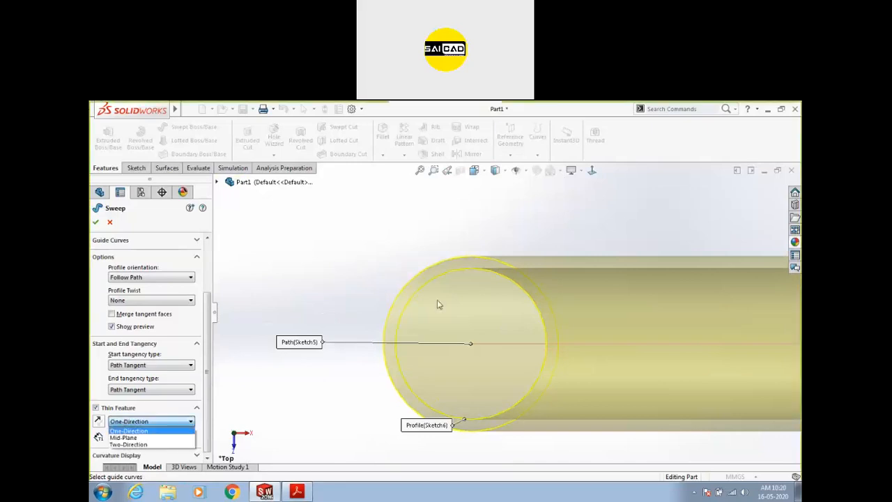
{"action": "left_click", "coordinate": [125, 430]}
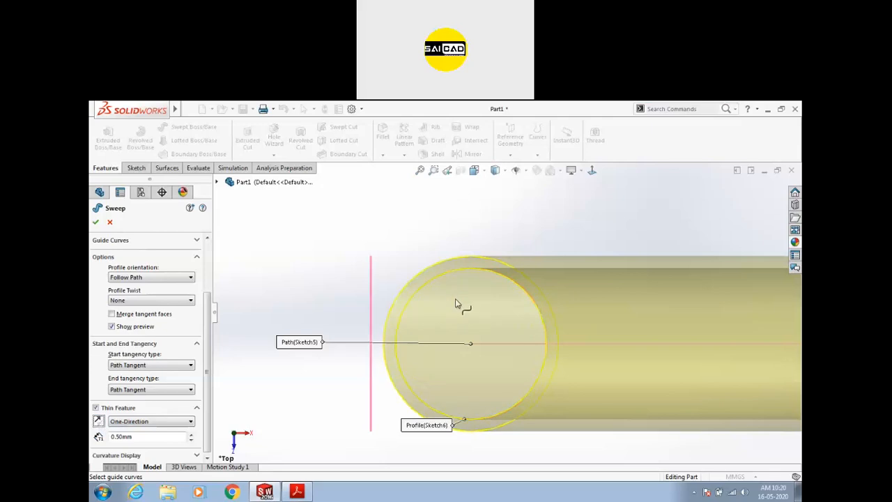
{"action": "left_click", "coordinate": [99, 422]}
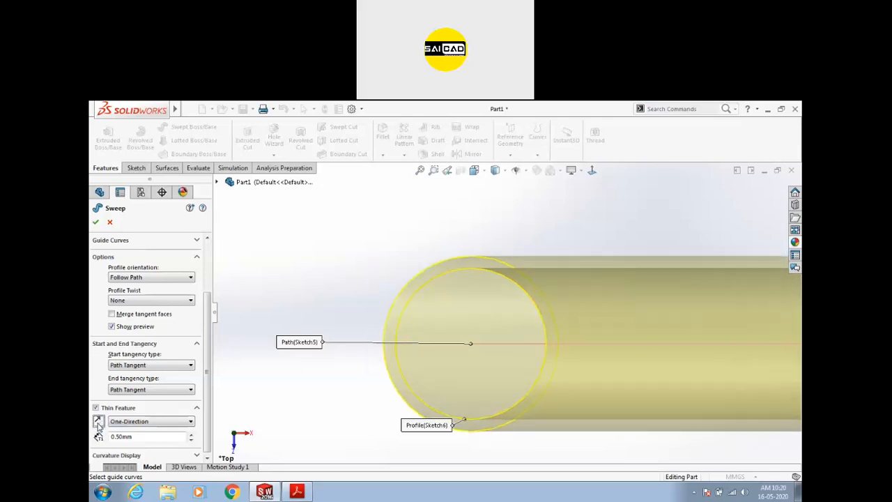
- Switch the thin wall type to Mid-Plane and try a thickness of 1 mm, ending with 0.5 mm
{"action": "left_click", "coordinate": [132, 421]}
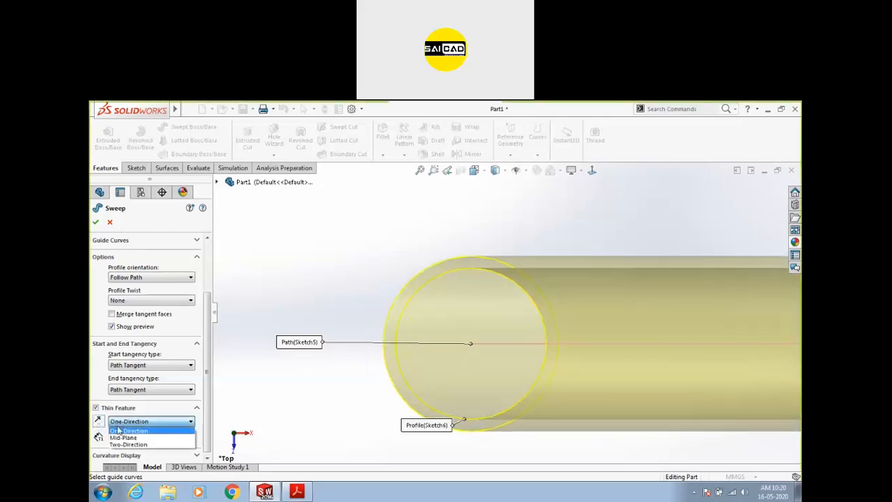
{"action": "left_click", "coordinate": [118, 435]}
{"action": "scroll", "coordinate": [411, 316], "scroll_direction": "down", "scroll_amount": 2}
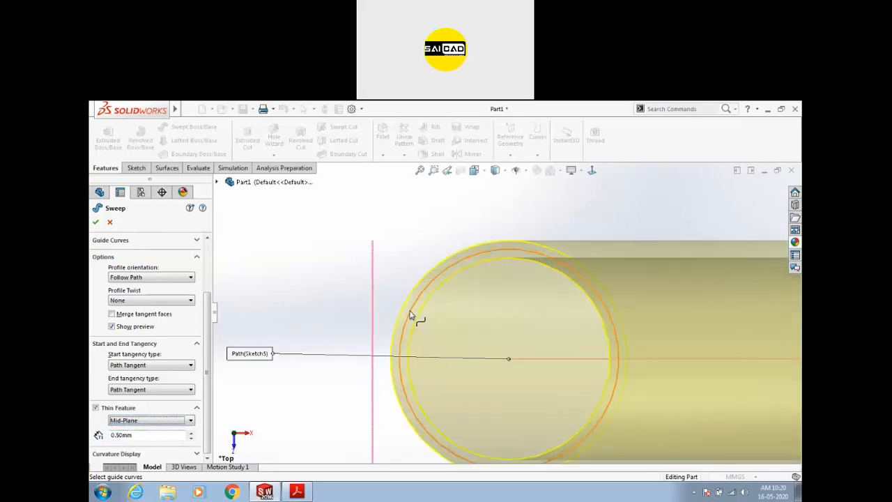
{"action": "left_click", "coordinate": [192, 434]}
{"action": "double_click", "coordinate": [152, 434]}
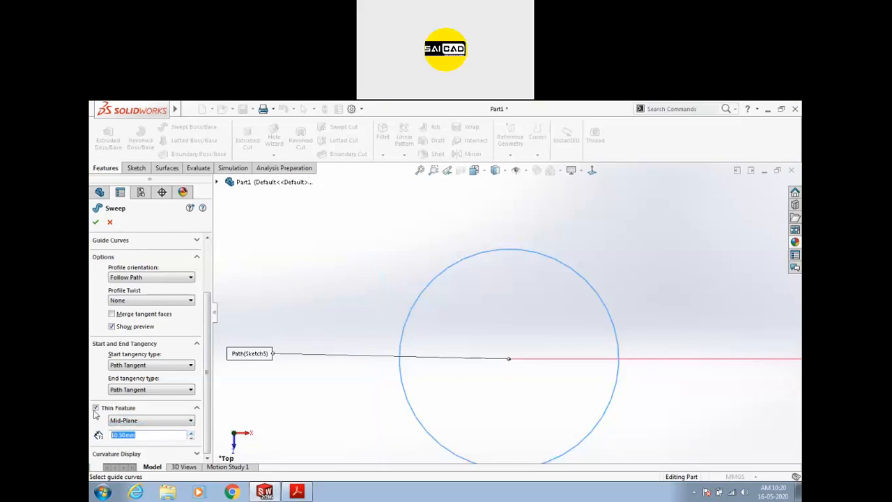
{"action": "type", "text": "1"}
{"action": "key", "text": "Return"}
{"action": "double_click", "coordinate": [133, 435]}
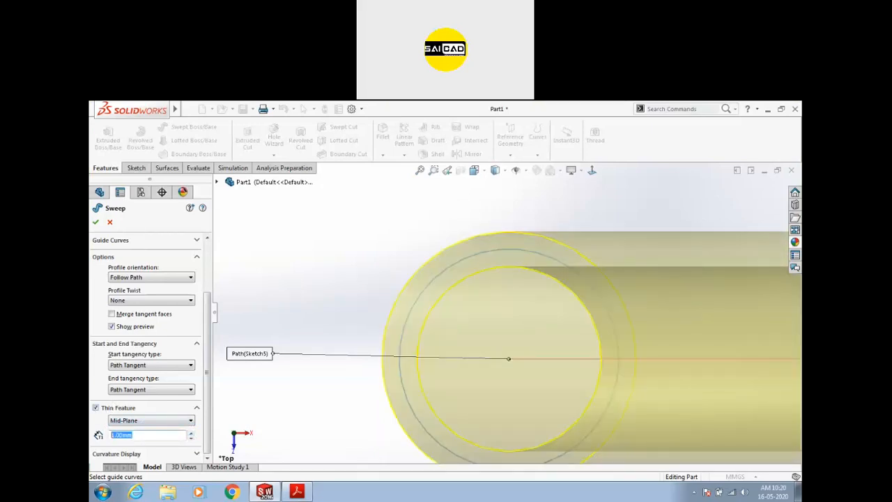
{"action": "type", "text": "0.5"}
{"action": "key", "text": "Return"}
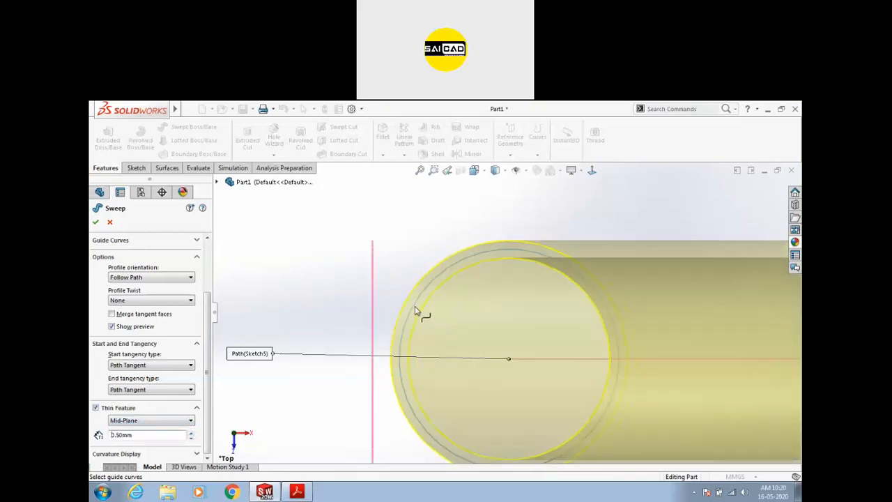
- Try the Two-Direction thin wall type and examine its two separate thickness values
{"action": "left_click", "coordinate": [129, 422]}
{"action": "left_click", "coordinate": [119, 447]}
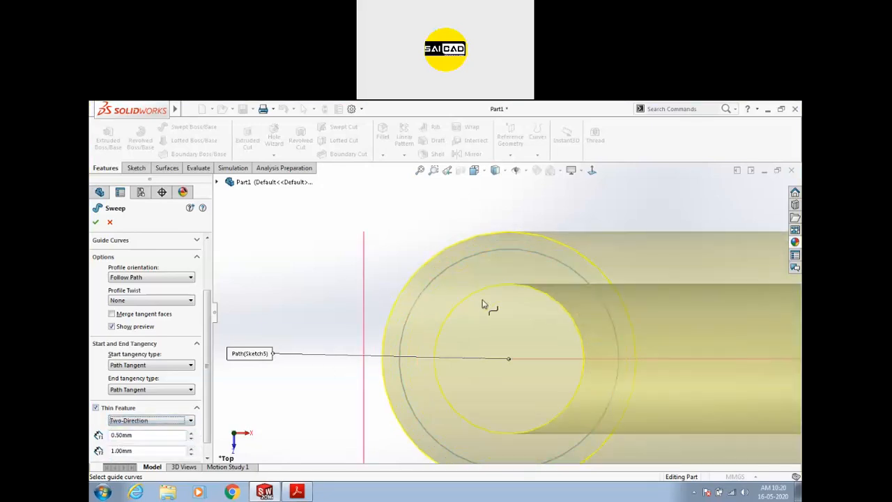
{"action": "left_click_drag", "start_coordinate": [146, 439], "coordinate": [94, 438]}
{"action": "double_click", "coordinate": [116, 447]}
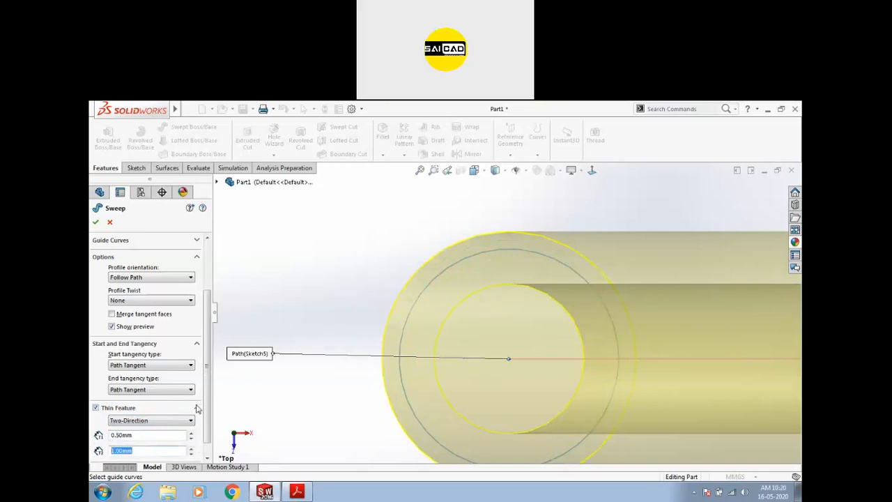
- Turn off Thin Feature and complete the sweep as a solid bar
{"action": "scroll", "coordinate": [207, 435], "scroll_direction": "down", "scroll_amount": 1}
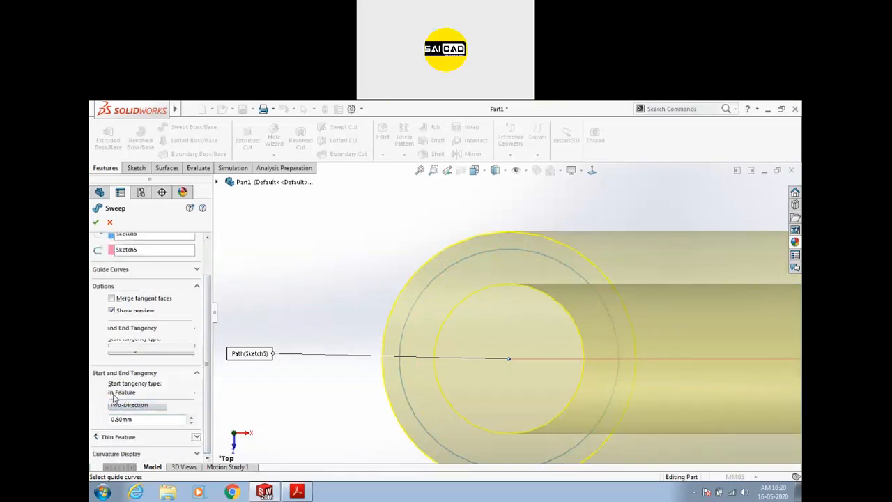
{"action": "left_click", "coordinate": [95, 392]}
{"action": "scroll", "coordinate": [320, 268], "scroll_direction": "up", "scroll_amount": 5}
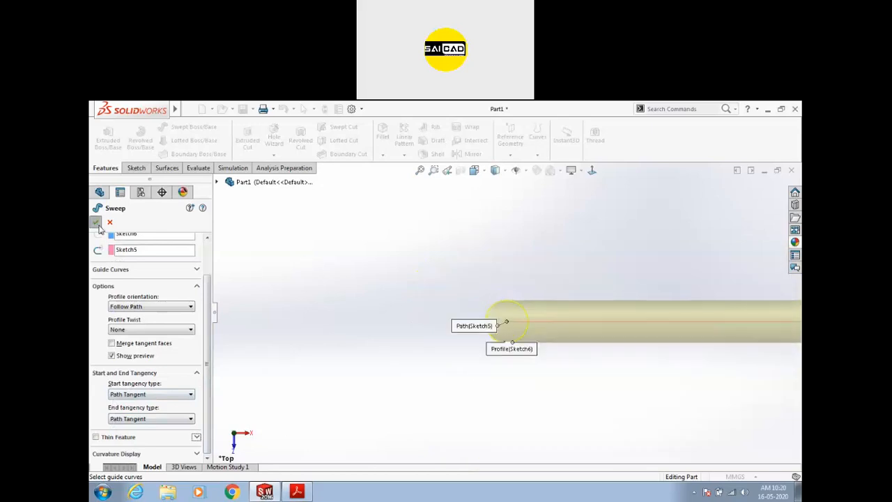
{"action": "left_click", "coordinate": [99, 225]}
{"action": "middle_click_drag", "start_coordinate": [416, 376], "coordinate": [429, 251]}
{"action": "scroll", "coordinate": [429, 252], "scroll_direction": "up", "scroll_amount": 10}
{"action": "middle_click_drag", "start_coordinate": [558, 343], "coordinate": [520, 374]}
- Undo the sweep and delete the horizontal line from the path sketch, keeping only the vertical one
{"action": "left_click", "coordinate": [124, 321]}
{"action": "key", "text": "ctrl+z"}
{"action": "left_click", "coordinate": [127, 322]}
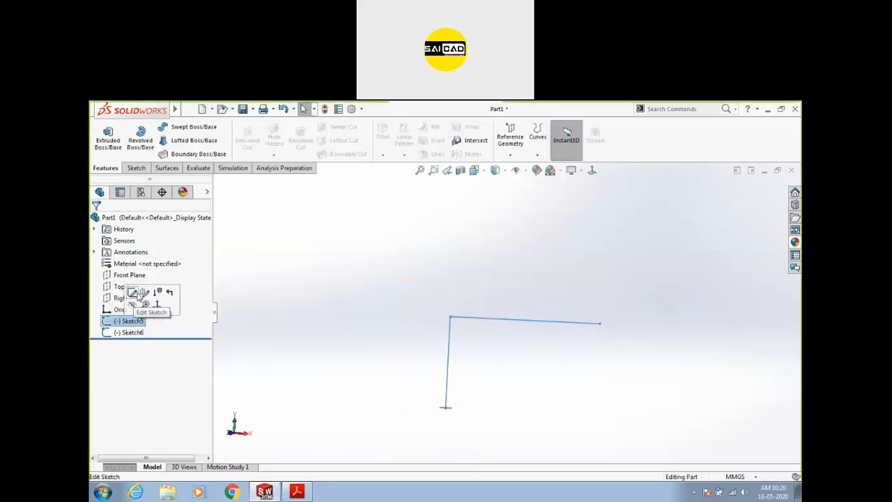
{"action": "left_click", "coordinate": [132, 293]}
{"action": "scroll", "coordinate": [508, 313], "scroll_direction": "up", "scroll_amount": 3}
{"action": "scroll", "coordinate": [573, 257], "scroll_direction": "down", "scroll_amount": 2}
{"action": "mouse_move", "coordinate": [612, 232]}
{"action": "left_mouse_down"}
{"action": "mouse_move", "coordinate": [314, 325]}
{"action": "mouse_move", "coordinate": [359, 308]}
{"action": "mouse_move", "coordinate": [352, 301]}
{"action": "left_mouse_up"}
{"action": "key", "text": "Delete"}
{"action": "left_click", "coordinate": [344, 280]}
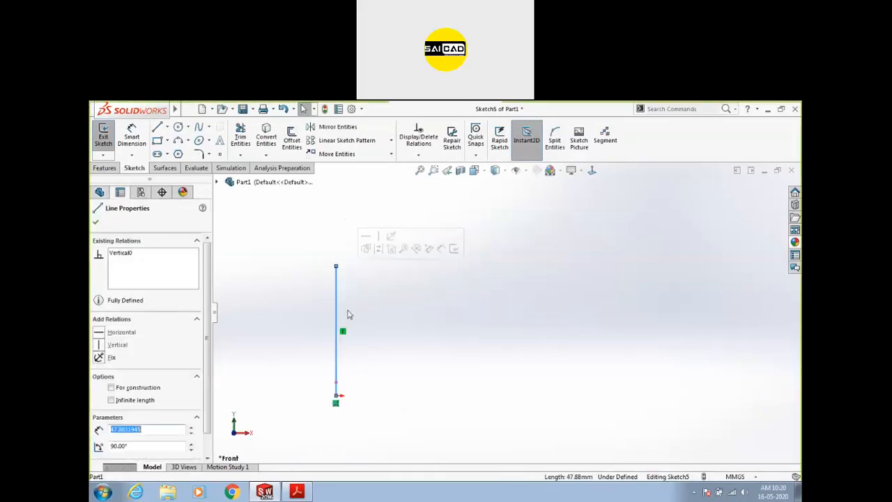
{"action": "scroll", "coordinate": [362, 307], "scroll_direction": "up", "scroll_amount": 2}
{"action": "left_click", "coordinate": [375, 279]}
{"action": "scroll", "coordinate": [377, 246], "scroll_direction": "down", "scroll_amount": 3}
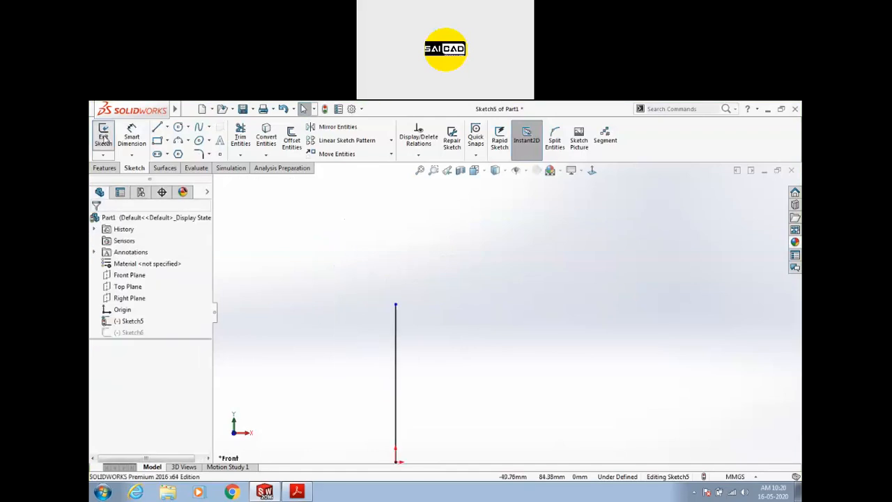
- Draw an inclined line up and to the right from the upper end of the path's vertical line
{"action": "left_click", "coordinate": [157, 128]}
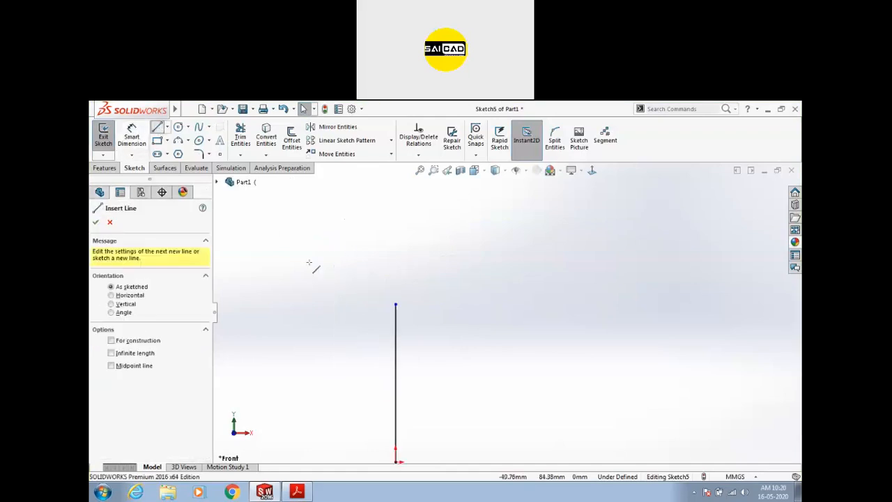
{"action": "left_click", "coordinate": [396, 304]}
{"action": "left_click", "coordinate": [462, 189]}
{"action": "scroll", "coordinate": [435, 244], "scroll_direction": "up", "scroll_amount": 2}
{"action": "key", "text": "Escape"}
{"action": "scroll", "coordinate": [453, 289], "scroll_direction": "down", "scroll_amount": 2}
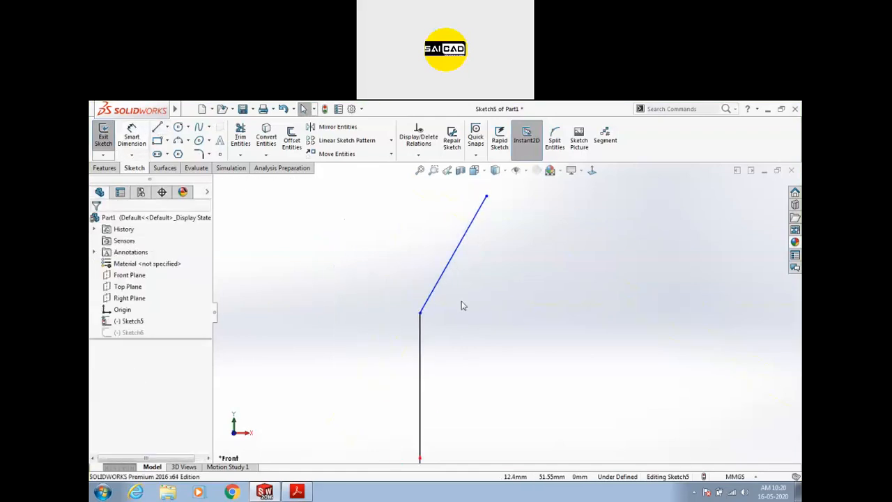
- Fillet the corner between the vertical and inclined path lines with an 80 mm radius
{"action": "left_click", "coordinate": [198, 153]}
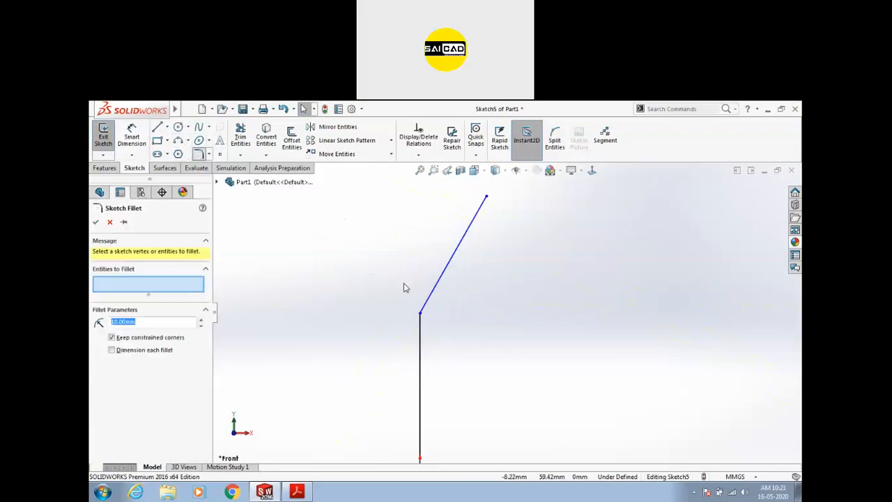
{"action": "left_click", "coordinate": [420, 312]}
{"action": "left_click", "coordinate": [200, 321]}
{"action": "left_click", "coordinate": [199, 320]}
{"action": "left_click", "coordinate": [200, 321]}
{"action": "left_click", "coordinate": [199, 320]}
{"action": "left_click", "coordinate": [200, 320]}
{"action": "left_click", "coordinate": [199, 321]}
{"action": "left_click", "coordinate": [200, 321]}
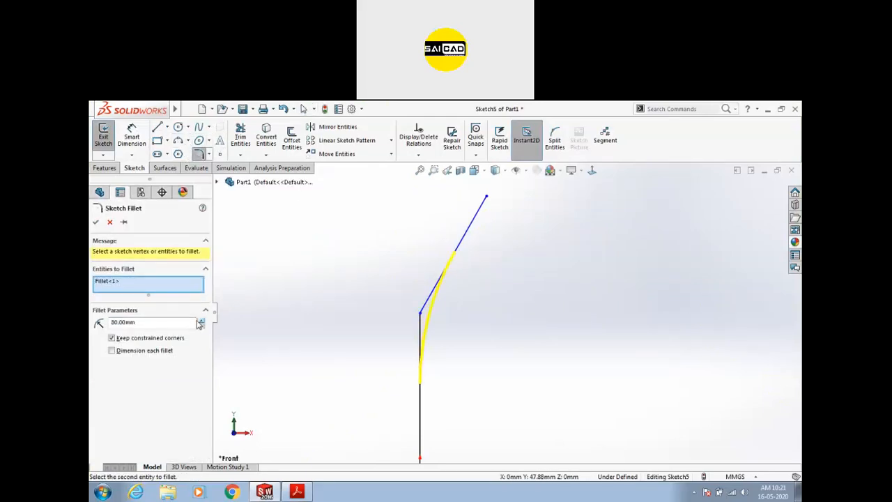
{"action": "left_click", "coordinate": [98, 209]}
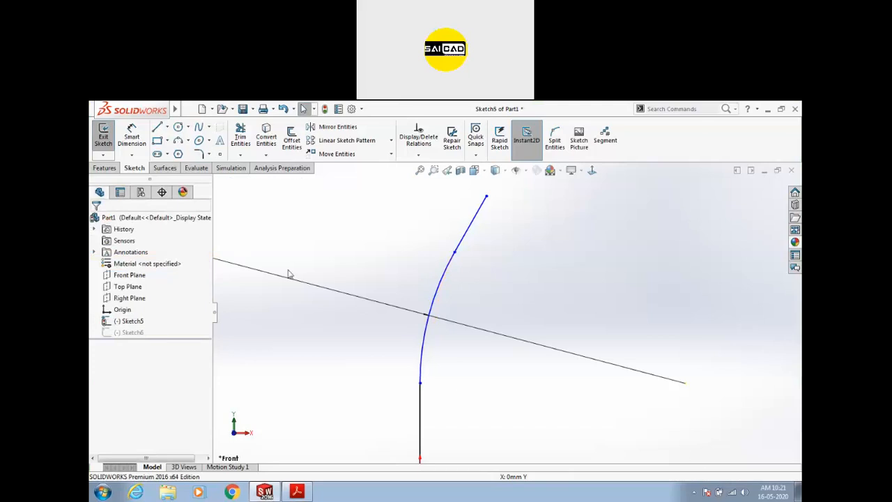
- Finish the path sketch and delete the circle from the profile sketch
{"action": "left_click", "coordinate": [96, 137]}
{"action": "middle_click_drag", "start_coordinate": [501, 335], "coordinate": [482, 372]}
{"action": "left_click", "coordinate": [453, 393]}
{"action": "left_click", "coordinate": [483, 352]}
{"action": "left_click_drag", "start_coordinate": [456, 389], "coordinate": [569, 469]}
{"action": "key", "text": "Delete"}
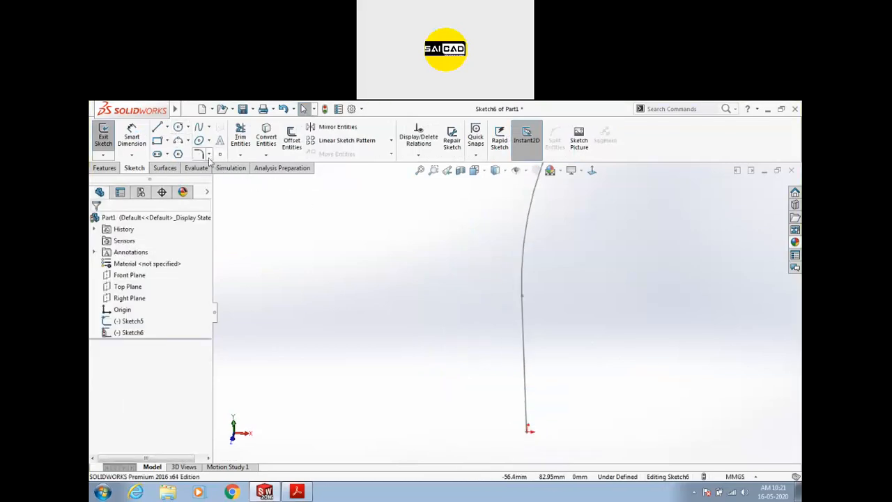
- Draw a center rectangle centred on the origin at the path's lower end as the new profile, and finish the sketch
{"action": "left_click", "coordinate": [158, 140]}
{"action": "left_click", "coordinate": [135, 261]}
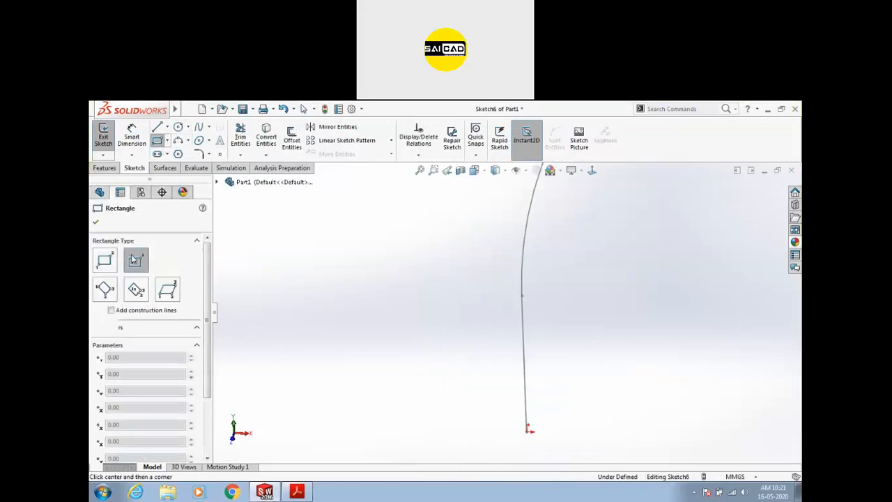
{"action": "left_click", "coordinate": [528, 429]}
{"action": "left_click", "coordinate": [558, 416]}
{"action": "left_click", "coordinate": [103, 138]}
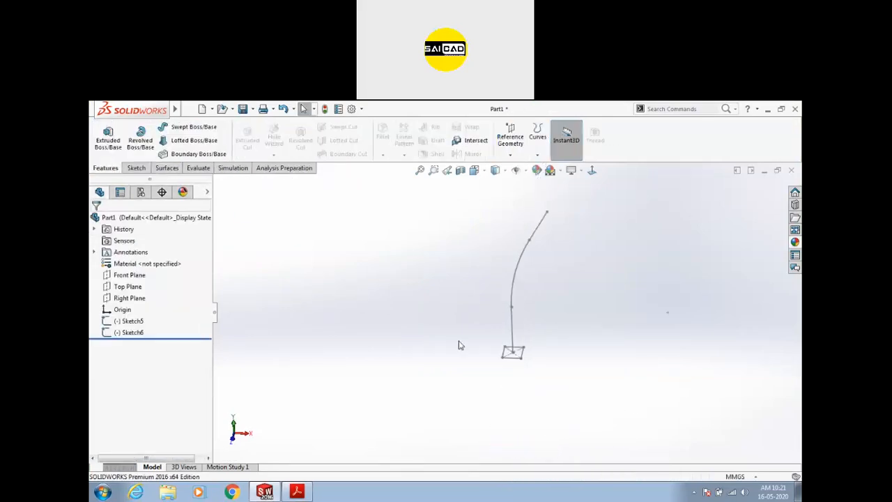
- Start a Swept Boss/Base with the rectangle sketch as the profile and the curved line sketch as the path
{"action": "left_click", "coordinate": [167, 125]}
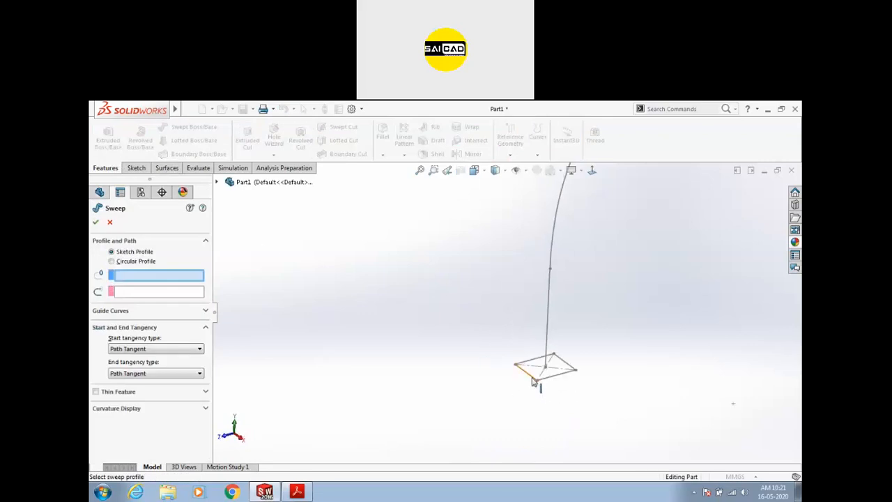
{"action": "left_click", "coordinate": [536, 386]}
{"action": "scroll", "coordinate": [675, 331], "scroll_direction": "down", "scroll_amount": 1}
{"action": "left_click", "coordinate": [489, 310]}
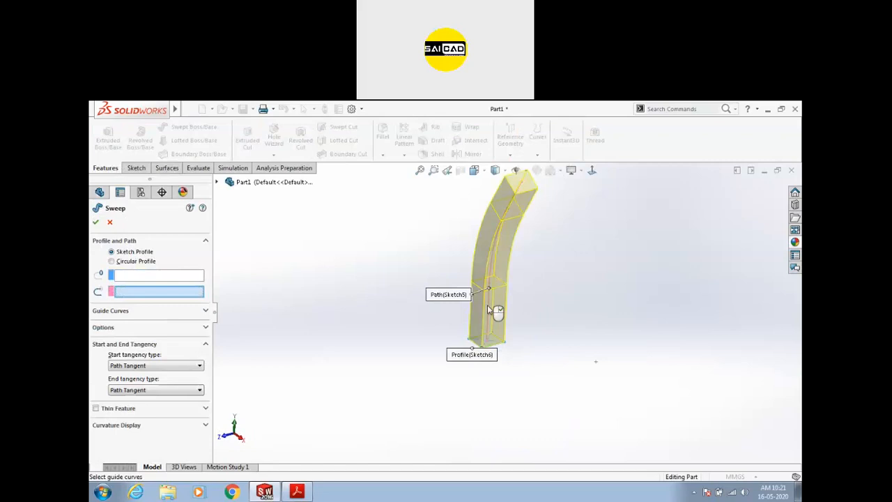
{"action": "mouse_move", "coordinate": [424, 359]}
{"action": "middle_mouse_down"}
{"action": "mouse_move", "coordinate": [645, 274]}
{"action": "mouse_move", "coordinate": [681, 272]}
{"action": "mouse_move", "coordinate": [635, 243]}
{"action": "mouse_move", "coordinate": [665, 251]}
{"action": "middle_mouse_up"}
{"action": "scroll", "coordinate": [531, 316], "scroll_direction": "down", "scroll_amount": 1}
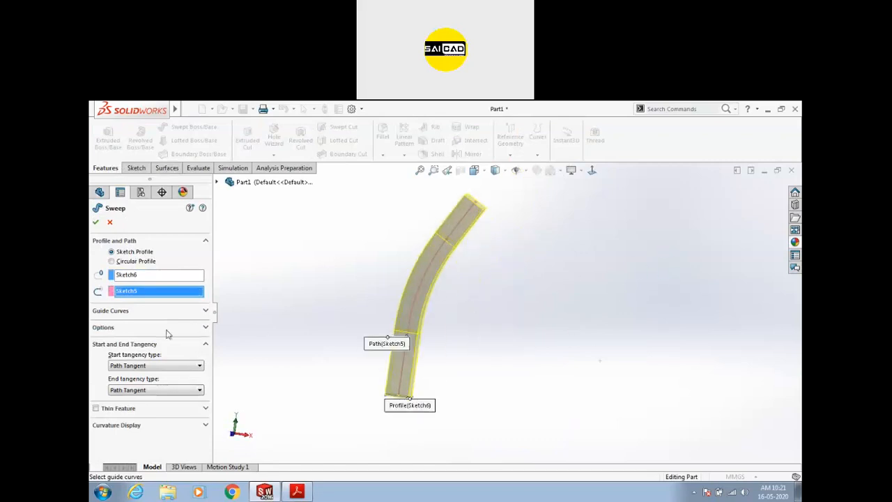
- Set the sweep's profile orientation to Keep Normal Constant and examine the preview's end face from the front
{"action": "left_click", "coordinate": [105, 327]}
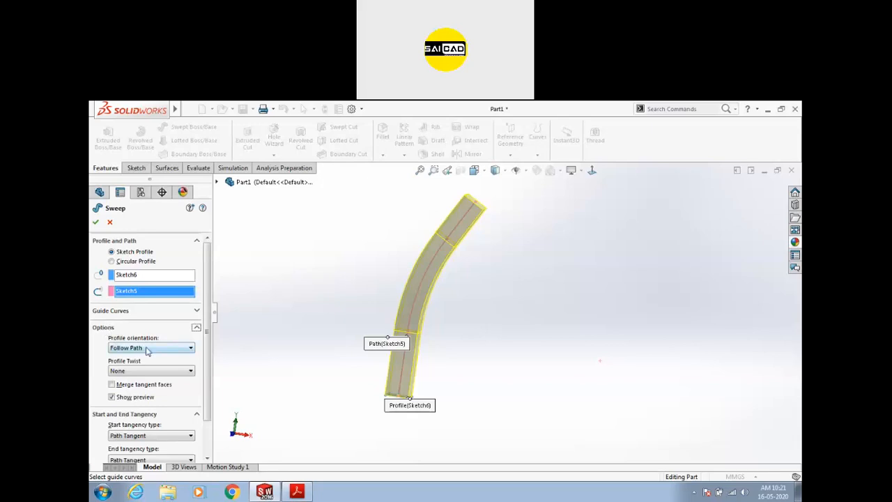
{"action": "middle_click_drag", "start_coordinate": [319, 386], "coordinate": [408, 390]}
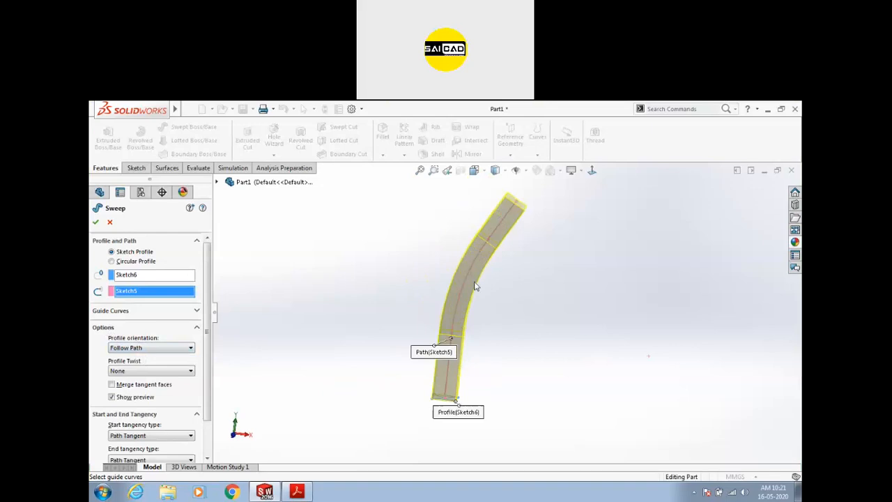
{"action": "middle_click_drag", "start_coordinate": [525, 300], "coordinate": [519, 324]}
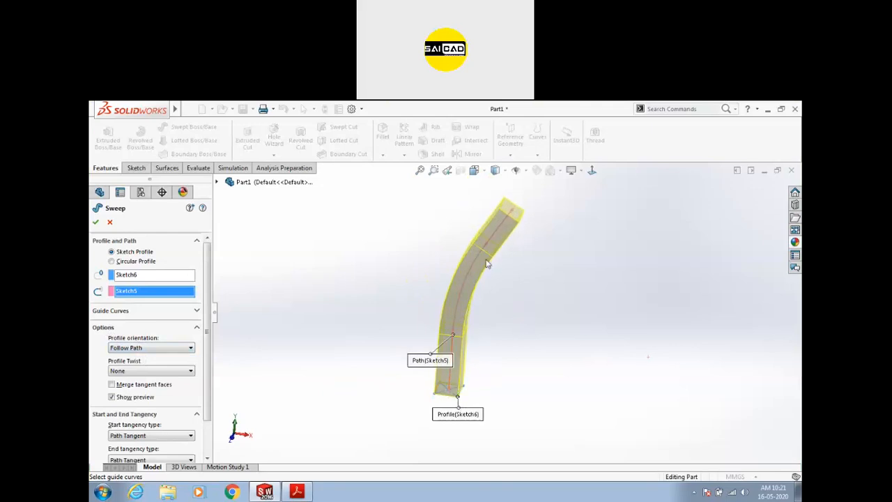
{"action": "left_click", "coordinate": [150, 347]}
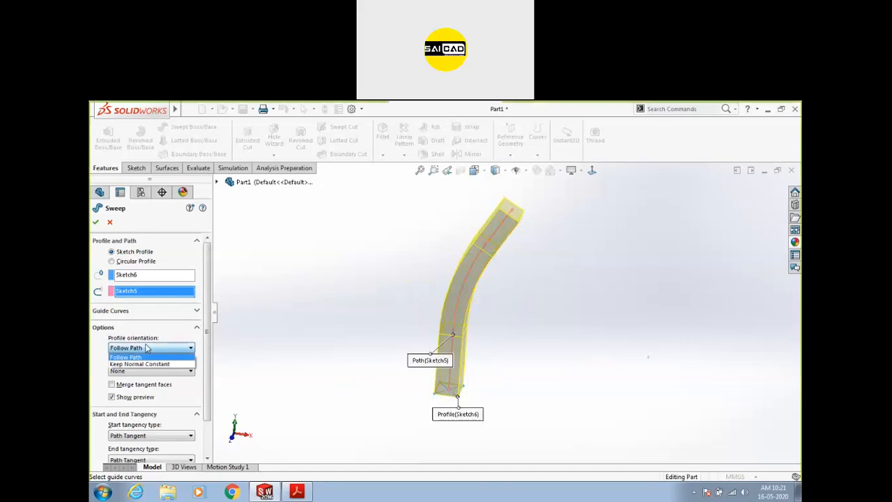
{"action": "left_click", "coordinate": [143, 364]}
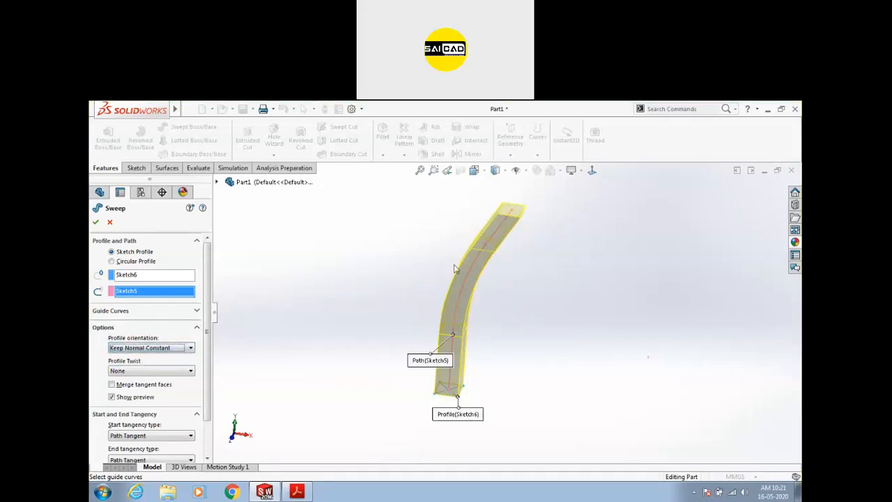
{"action": "middle_click_drag", "start_coordinate": [532, 235], "coordinate": [551, 293]}
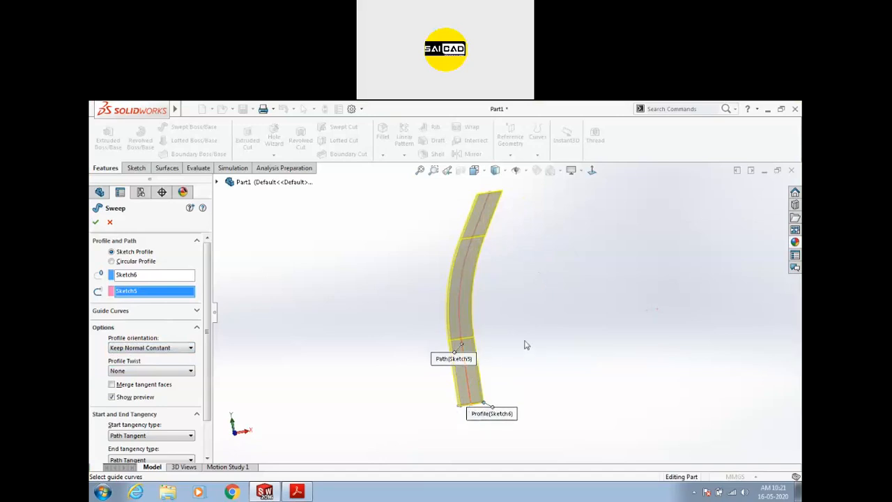
{"action": "key", "text": "space"}
{"action": "left_click", "coordinate": [550, 299]}
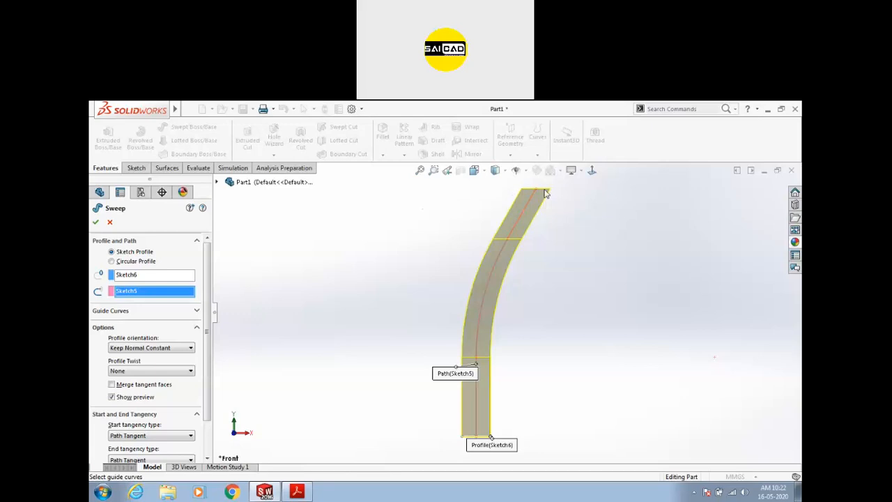
- Set the profile orientation to Follow Path and the profile twist to Specify Twist Value with an angle of 180 degrees
{"action": "left_click", "coordinate": [140, 348]}
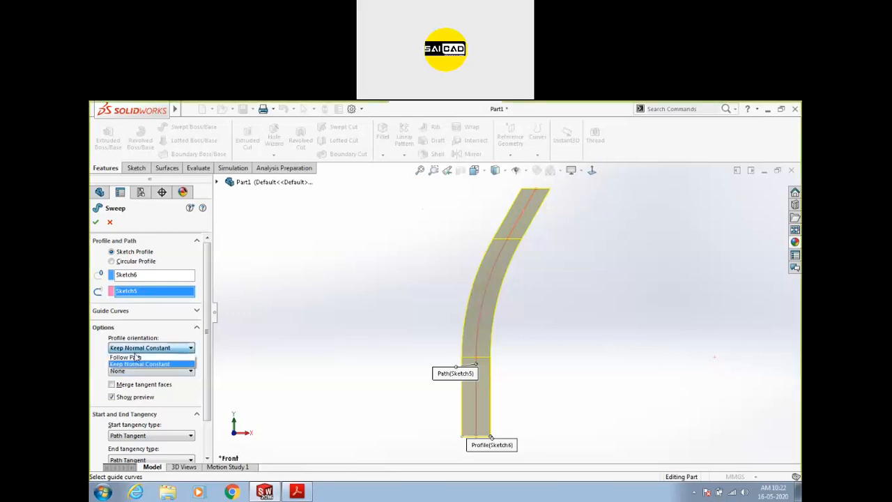
{"action": "left_click", "coordinate": [132, 356]}
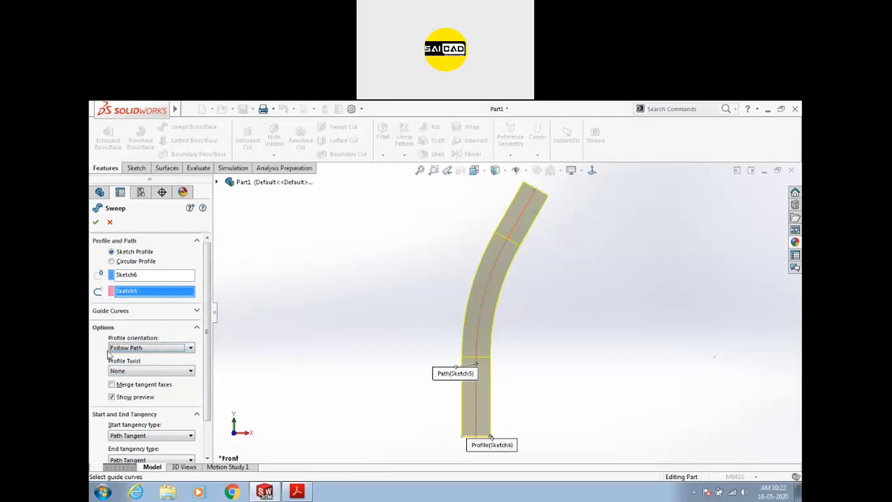
{"action": "left_click", "coordinate": [125, 375]}
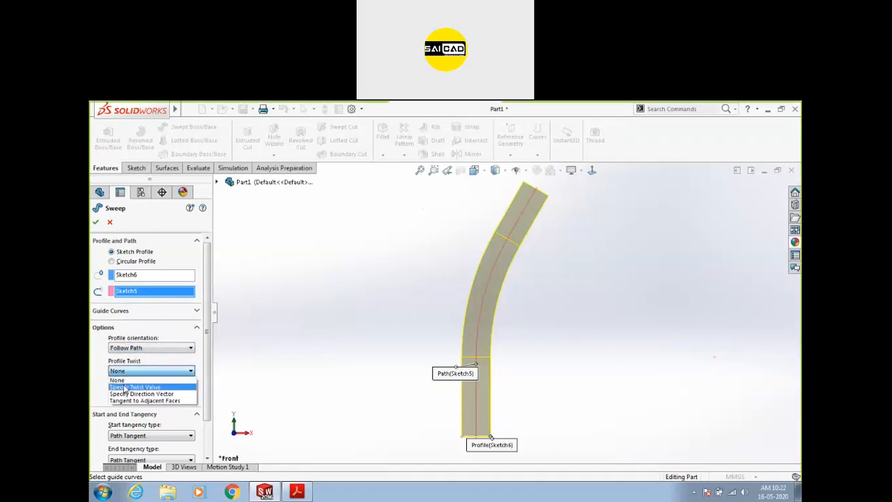
{"action": "left_click", "coordinate": [127, 388]}
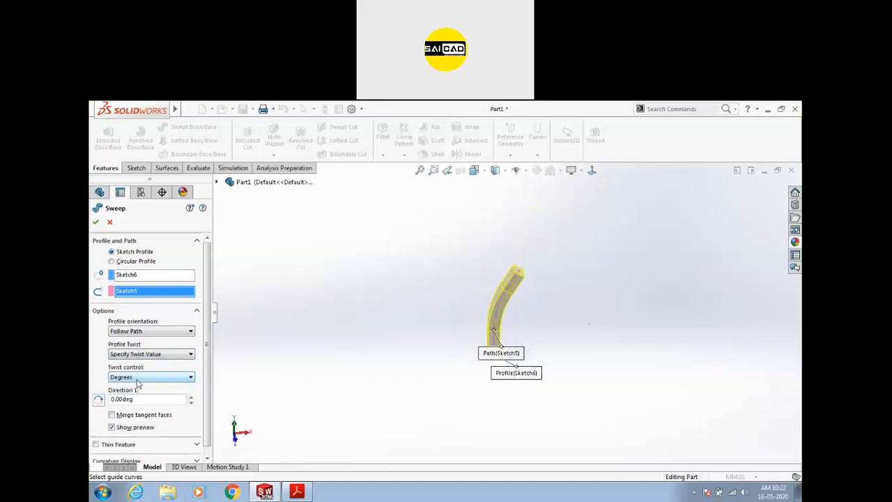
{"action": "left_click", "coordinate": [147, 402]}
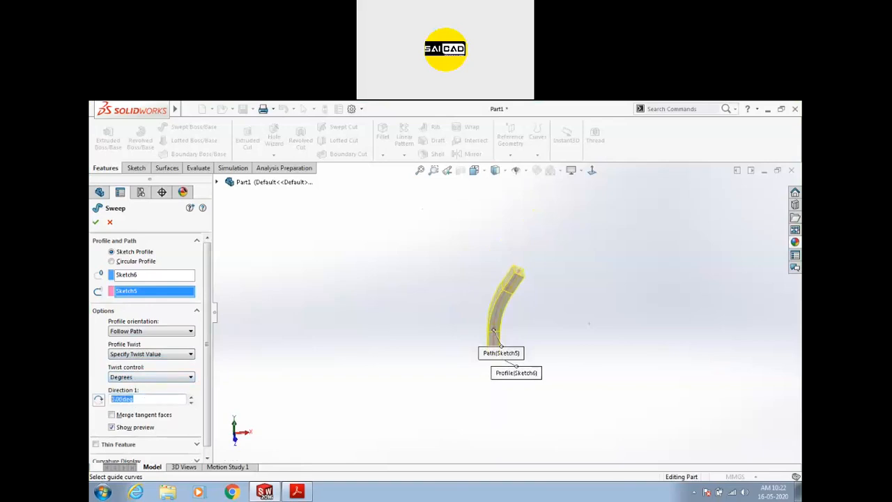
{"action": "type", "text": "180"}
{"action": "key", "text": "Return"}
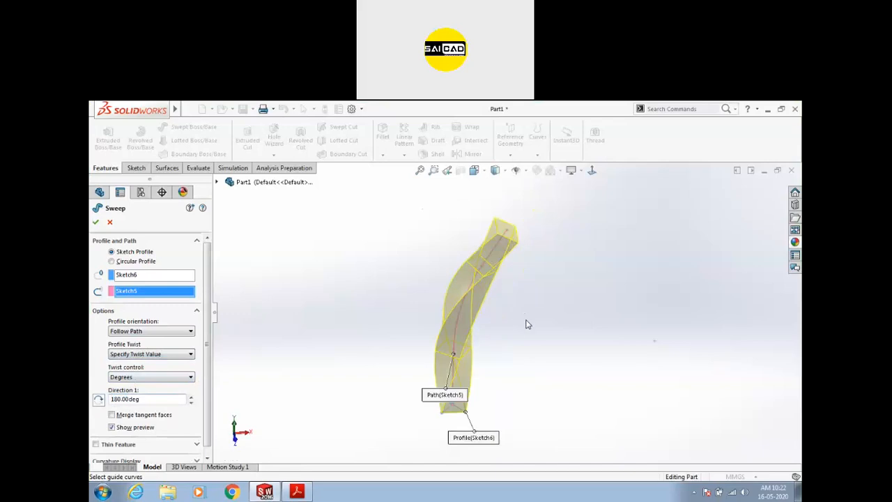
{"action": "middle_click_drag", "start_coordinate": [479, 326], "coordinate": [309, 370]}
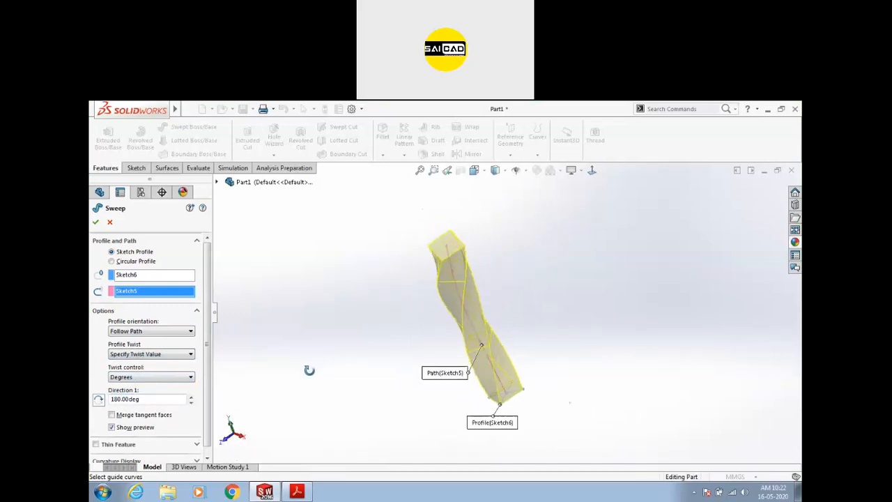
- Set the sweep's twist angle to 360 degrees and examine the twisted preview
{"action": "left_click", "coordinate": [191, 398]}
{"action": "type", "text": "360"}
{"action": "key", "text": "Return"}
{"action": "middle_click_drag", "start_coordinate": [465, 243], "coordinate": [225, 381]}
- Set the sweep's profile twist to None and examine the untwisted preview from several angles
{"action": "left_click", "coordinate": [150, 354]}
{"action": "left_click", "coordinate": [143, 364]}
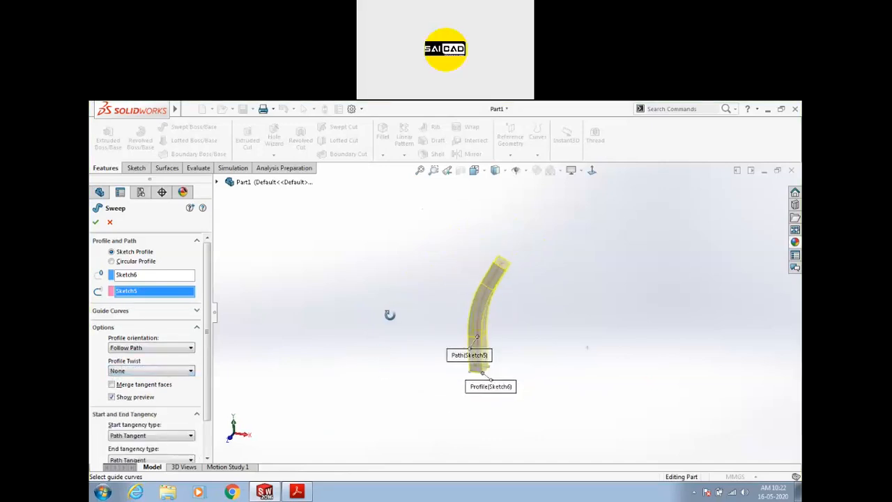
{"action": "scroll", "coordinate": [495, 316], "scroll_direction": "down", "scroll_amount": 2}
{"action": "middle_click_drag", "start_coordinate": [538, 300], "coordinate": [456, 296]}
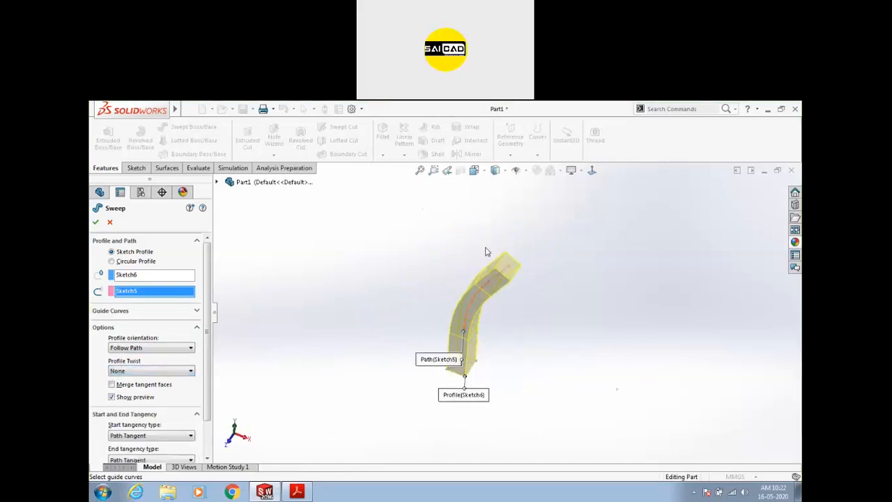
{"action": "middle_click_drag", "start_coordinate": [538, 283], "coordinate": [503, 327]}
- Set the profile twist to Specify Twist Value with an angle of 720 degrees
{"action": "left_click", "coordinate": [124, 373]}
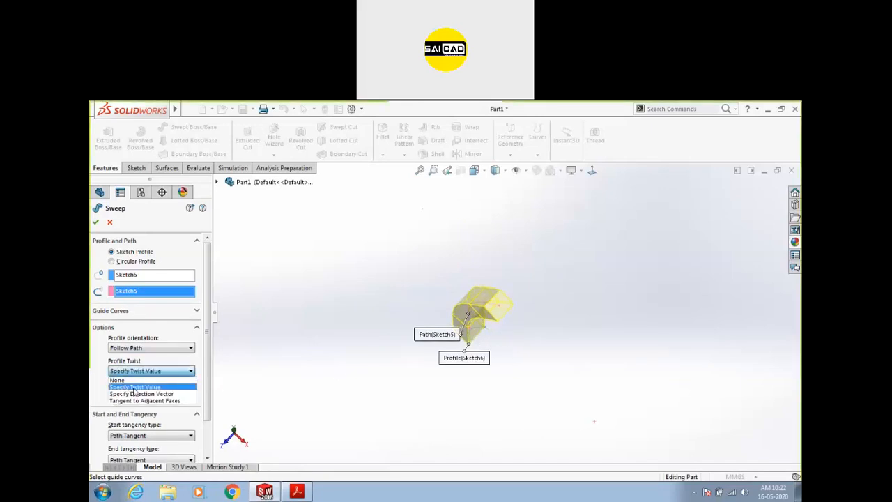
{"action": "left_click", "coordinate": [134, 388]}
{"action": "double_click", "coordinate": [149, 400]}
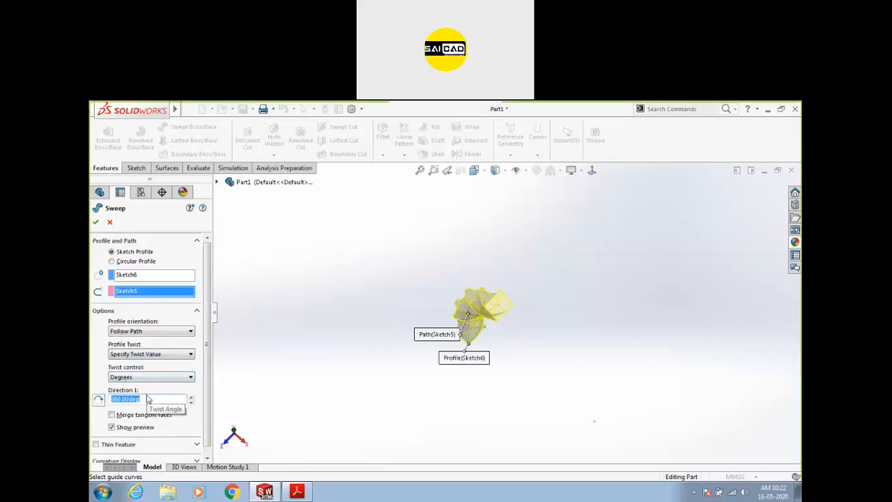
{"action": "type", "text": "720"}
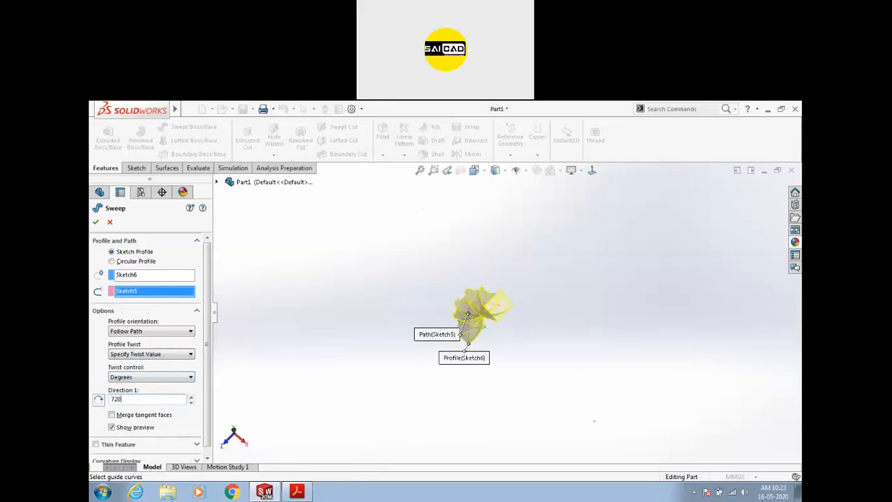
{"action": "key", "text": "Return"}
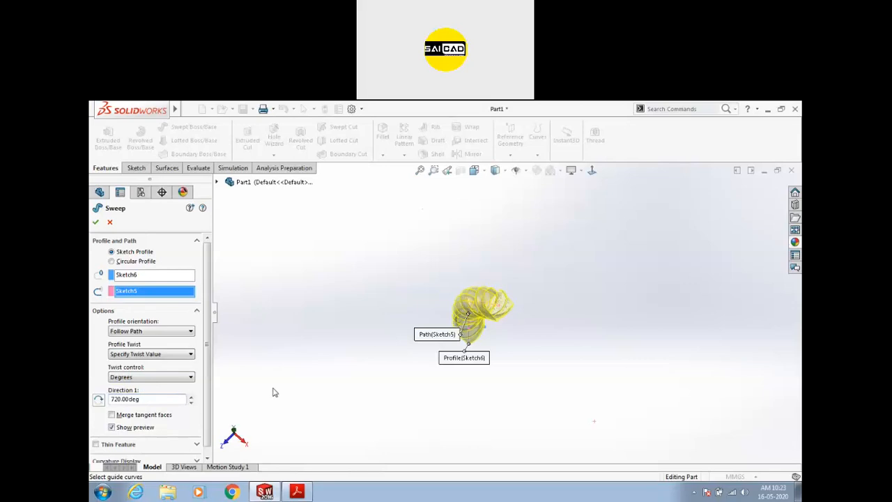
{"action": "middle_click_drag", "start_coordinate": [458, 339], "coordinate": [460, 300]}
- Set the twist control to Revolutions and the twist to 1 revolution
{"action": "left_click", "coordinate": [136, 377]}
{"action": "left_click", "coordinate": [131, 401]}
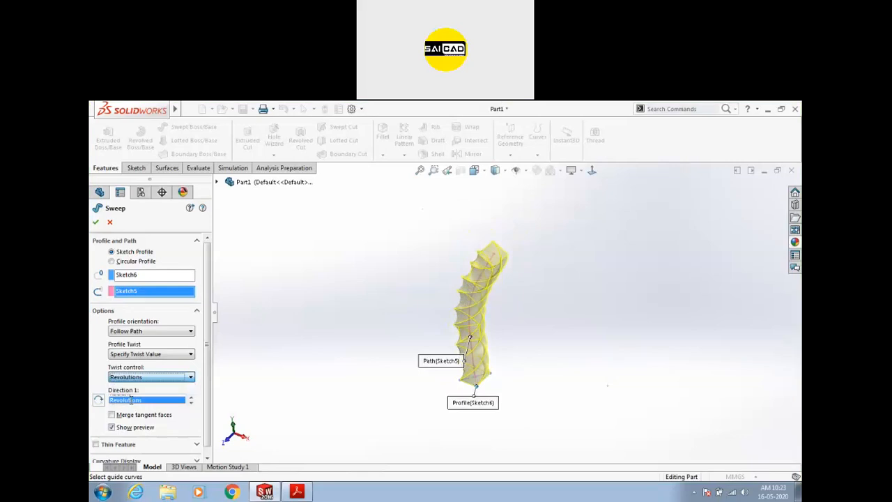
{"action": "left_click_drag", "start_coordinate": [148, 400], "coordinate": [99, 395]}
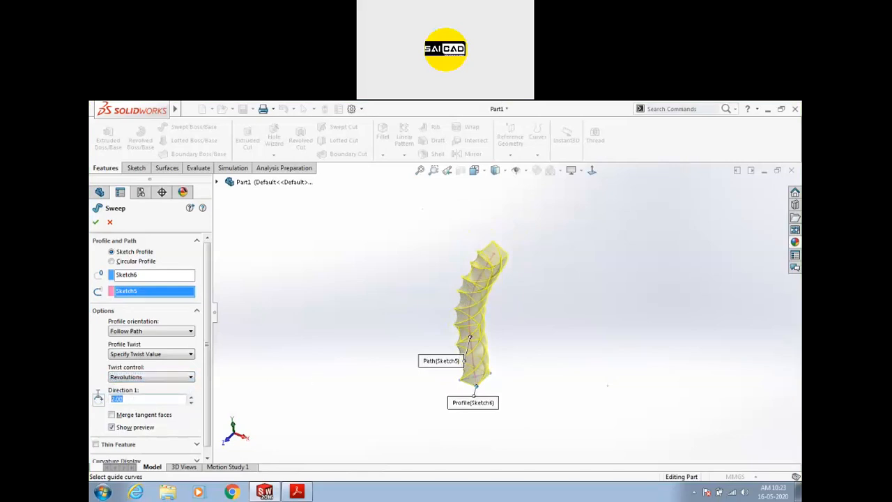
{"action": "type", "text": "1"}
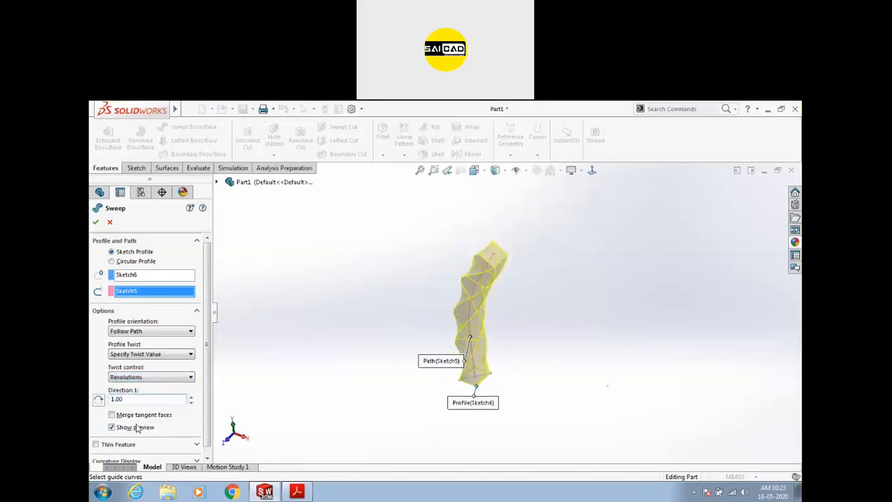
- Try a twist of 0 and of 0.25 revolutions, and examine how far the end face of the sweep rotates
{"action": "left_click_drag", "start_coordinate": [127, 399], "coordinate": [98, 396]}
{"action": "type", "text": "0"}
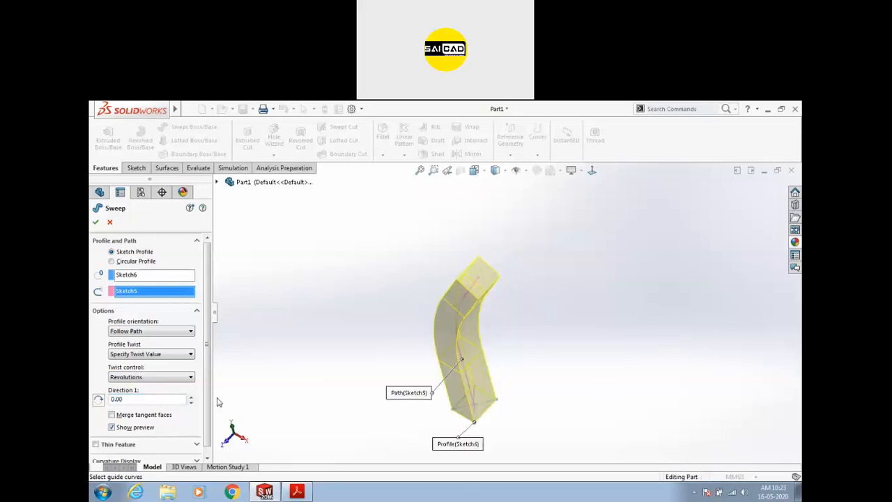
{"action": "double_click", "coordinate": [156, 398]}
{"action": "type", "text": ".25"}
{"action": "middle_click_drag", "start_coordinate": [305, 357], "coordinate": [402, 401]}
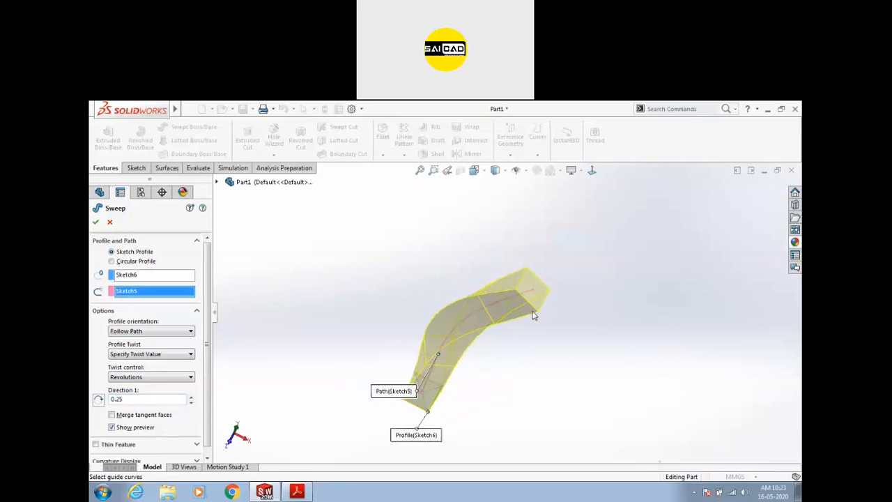
{"action": "middle_click_drag", "start_coordinate": [545, 322], "coordinate": [492, 372]}
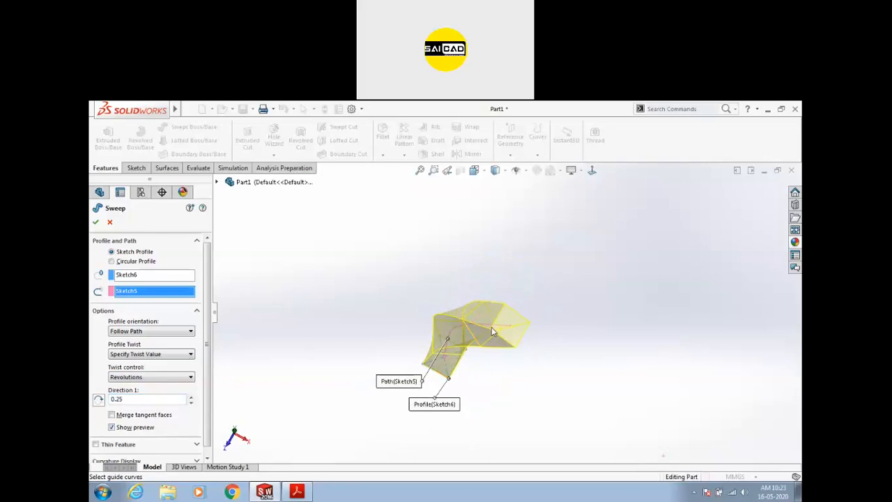
- Compare the sweep preview with a full revolution of twist, 1.00, and with 0 revolutions
{"action": "double_click", "coordinate": [130, 398]}
{"action": "type", "text": "1.00"}
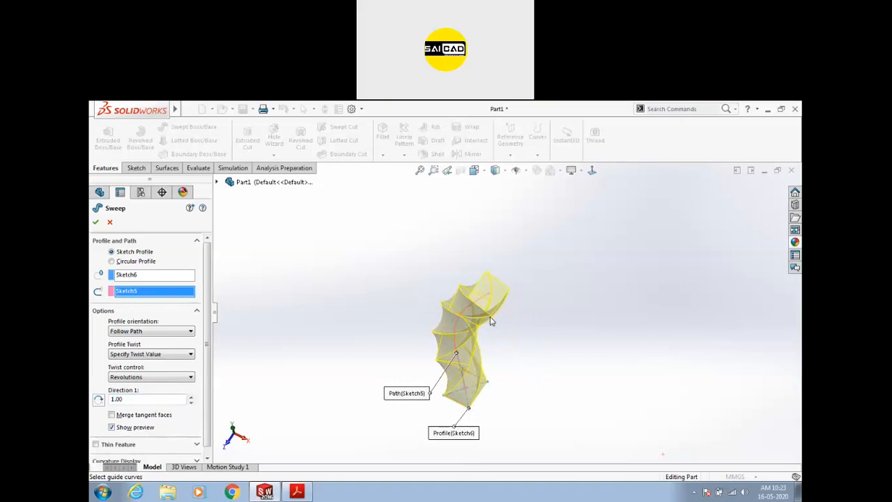
{"action": "double_click", "coordinate": [117, 398]}
{"action": "type", "text": "0"}
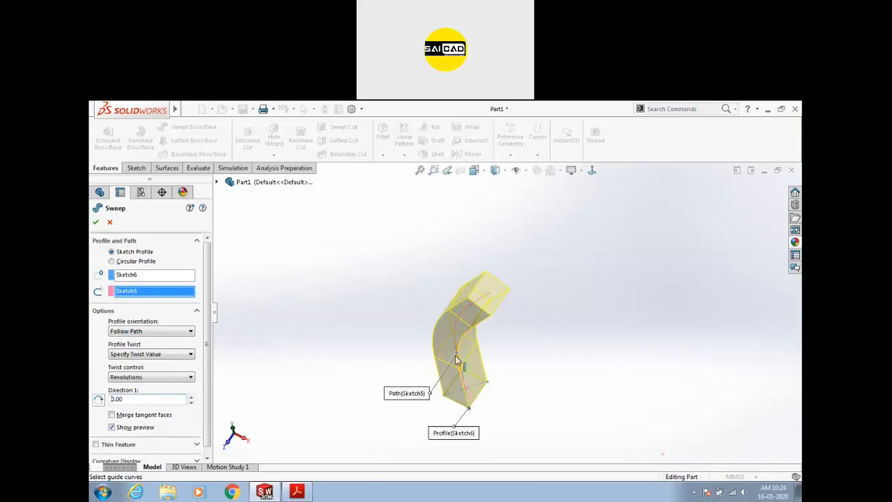
- Set the sweep's twist to 2 revolutions and examine the preview from several sides
{"action": "double_click", "coordinate": [117, 399]}
{"action": "type", "text": "2"}
{"action": "middle_click_drag", "start_coordinate": [523, 344], "coordinate": [544, 442]}
{"action": "middle_click_drag", "start_coordinate": [363, 320], "coordinate": [437, 402]}
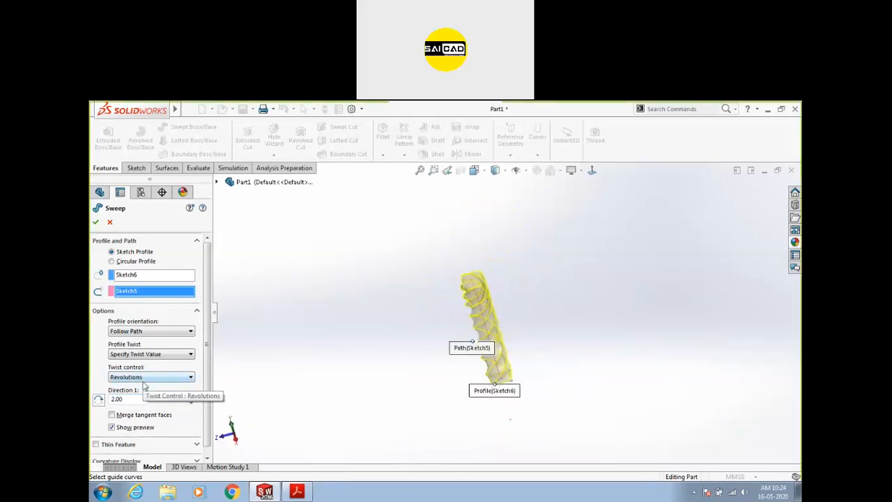
{"action": "middle_click_drag", "start_coordinate": [406, 352], "coordinate": [460, 322]}
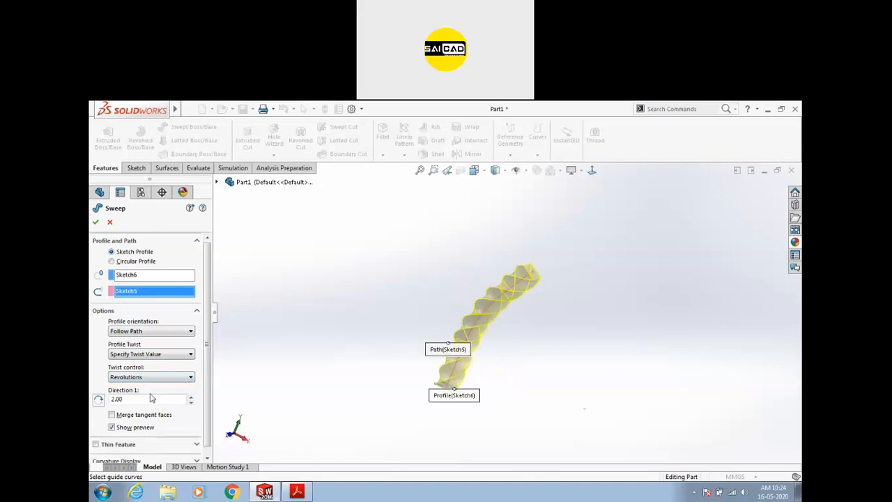
- Set the sweep's twist to 1 revolution and examine the preview from another angle
{"action": "double_click", "coordinate": [129, 400]}
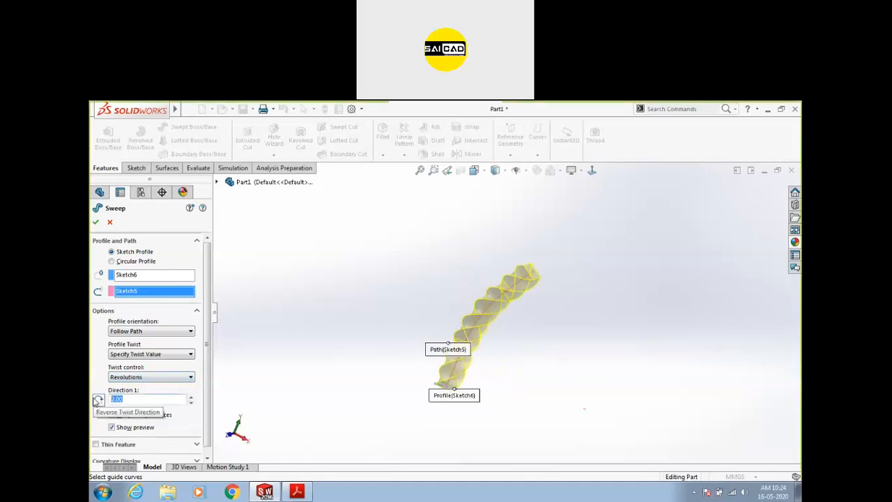
{"action": "scroll", "coordinate": [508, 313], "scroll_direction": "down", "scroll_amount": 2}
{"action": "scroll", "coordinate": [508, 347], "scroll_direction": "up", "scroll_amount": 2}
{"action": "scroll", "coordinate": [508, 351], "scroll_direction": "down", "scroll_amount": 2}
{"action": "middle_click_drag", "start_coordinate": [450, 357], "coordinate": [416, 362]}
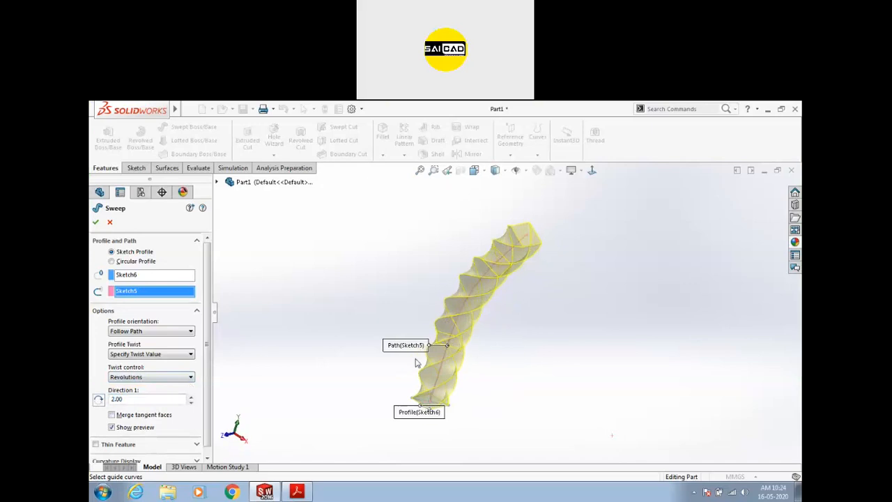
{"action": "double_click", "coordinate": [129, 399]}
{"action": "type", "text": "1"}
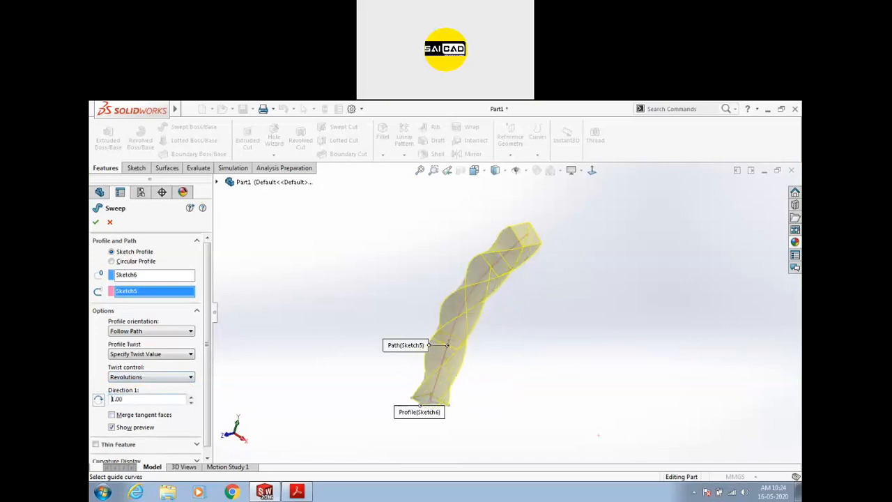
{"action": "middle_click_drag", "start_coordinate": [478, 381], "coordinate": [433, 365]}
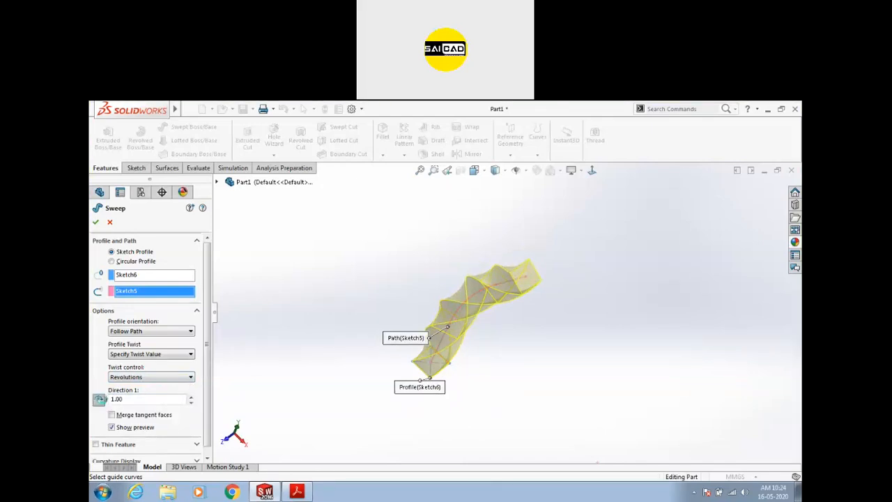
- Reverse the sweep's twist direction back and forth and compare the resulting previews
{"action": "left_click", "coordinate": [99, 400]}
{"action": "left_click", "coordinate": [99, 400]}
{"action": "left_click", "coordinate": [99, 400]}
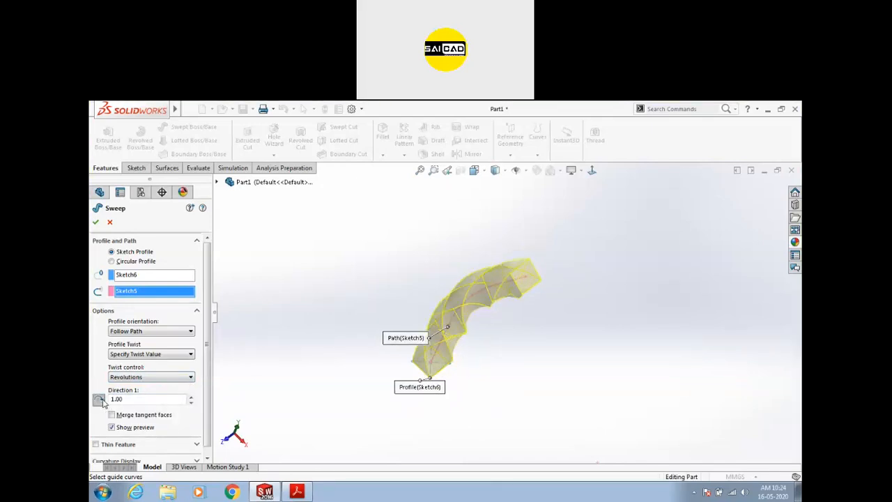
{"action": "left_click", "coordinate": [99, 400]}
{"action": "middle_click_drag", "start_coordinate": [329, 339], "coordinate": [262, 382]}
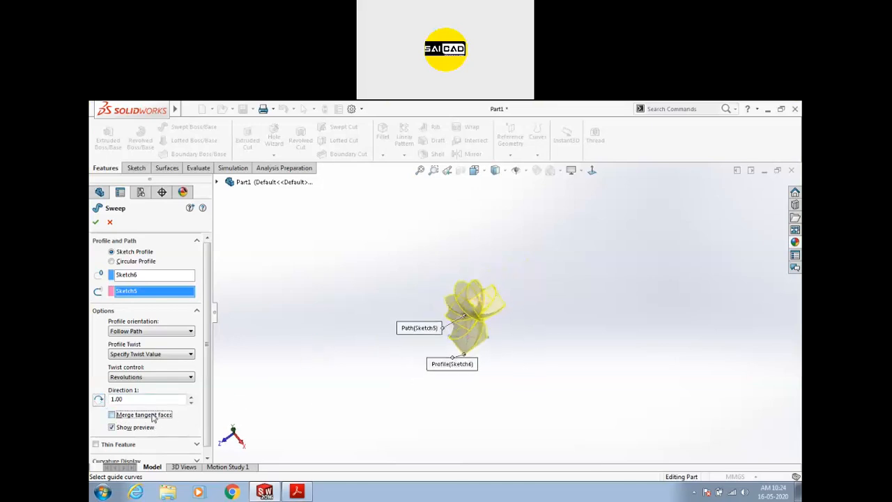
- Set the Profile Twist to None and finish the sweep
{"action": "left_click", "coordinate": [151, 353]}
{"action": "left_click", "coordinate": [132, 362]}
{"action": "middle_click_drag", "start_coordinate": [384, 312], "coordinate": [198, 283]}
{"action": "left_click", "coordinate": [95, 221]}
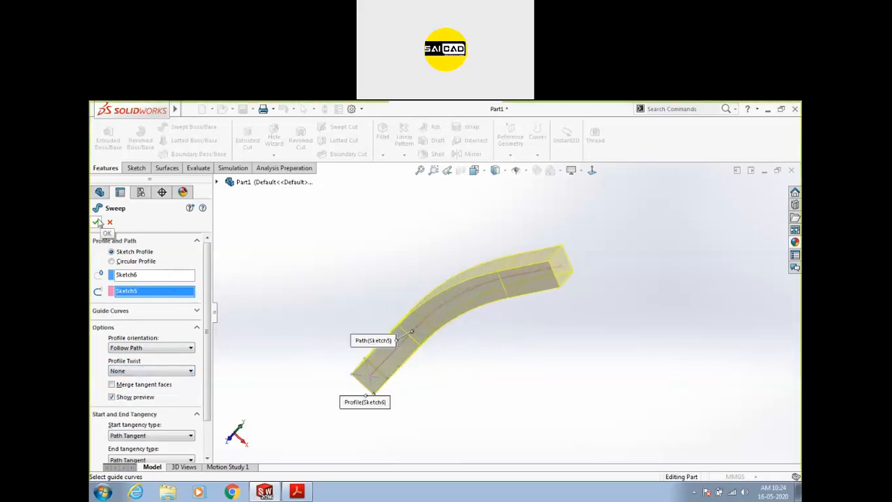
- Inspect how the sweep's side is split into separate faces, selecting the middle segment and the end segments
{"action": "middle_click_drag", "start_coordinate": [584, 321], "coordinate": [422, 300]}
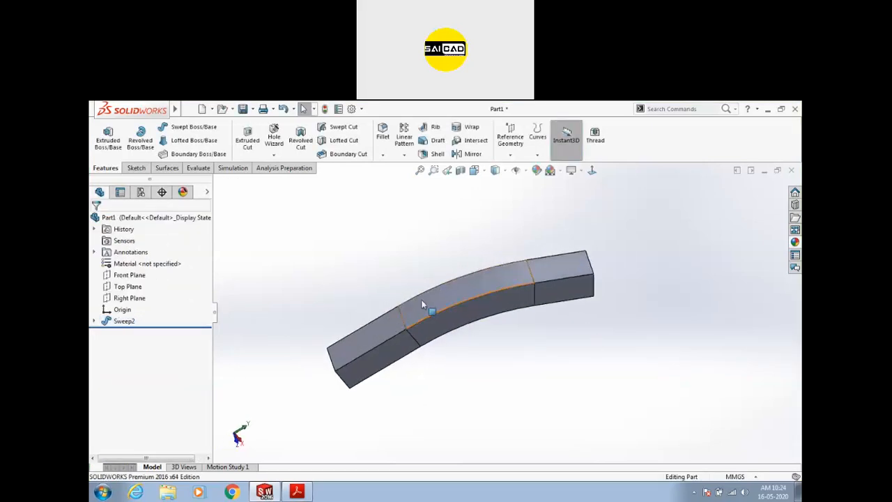
{"action": "left_click", "coordinate": [436, 299]}
{"action": "left_click", "coordinate": [372, 353]}
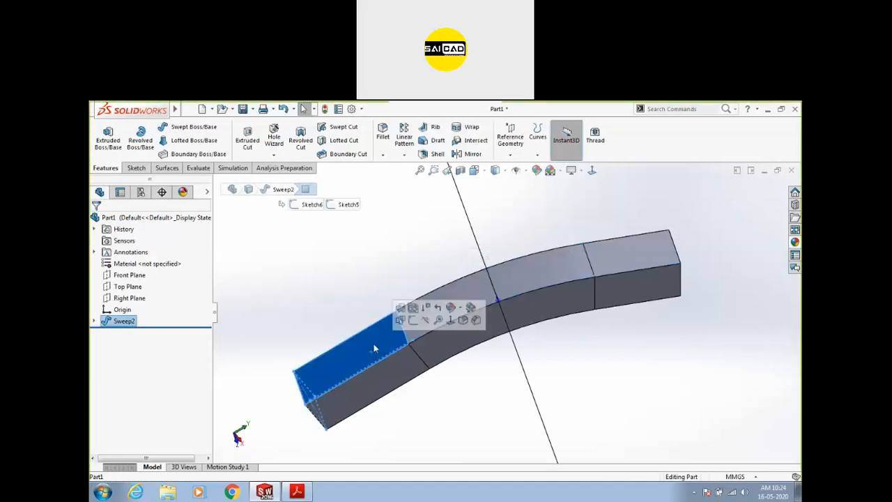
{"action": "left_click", "coordinate": [624, 243]}
{"action": "middle_click_drag", "start_coordinate": [624, 242], "coordinate": [607, 344]}
{"action": "left_click", "coordinate": [578, 329]}
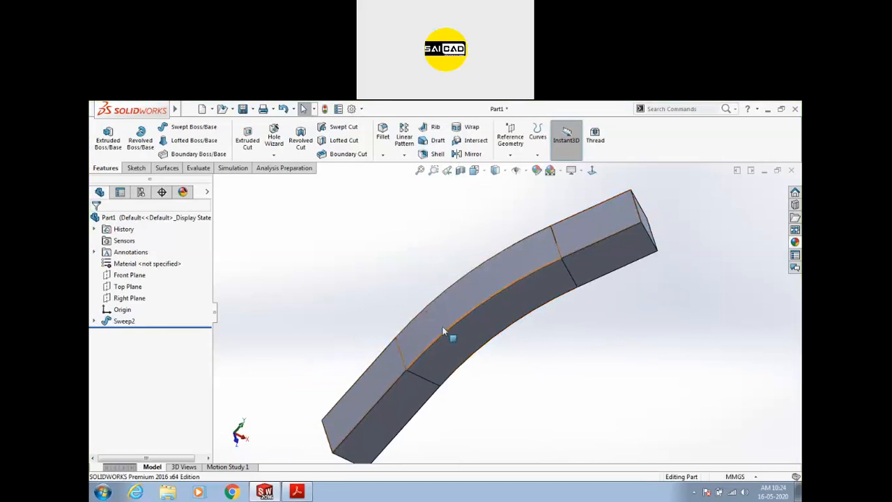
{"action": "middle_click_drag", "start_coordinate": [526, 282], "coordinate": [518, 335]}
- Edit the sweep to enable Merge tangent faces and accept the change
{"action": "left_click", "coordinate": [127, 323]}
{"action": "left_click", "coordinate": [135, 295]}
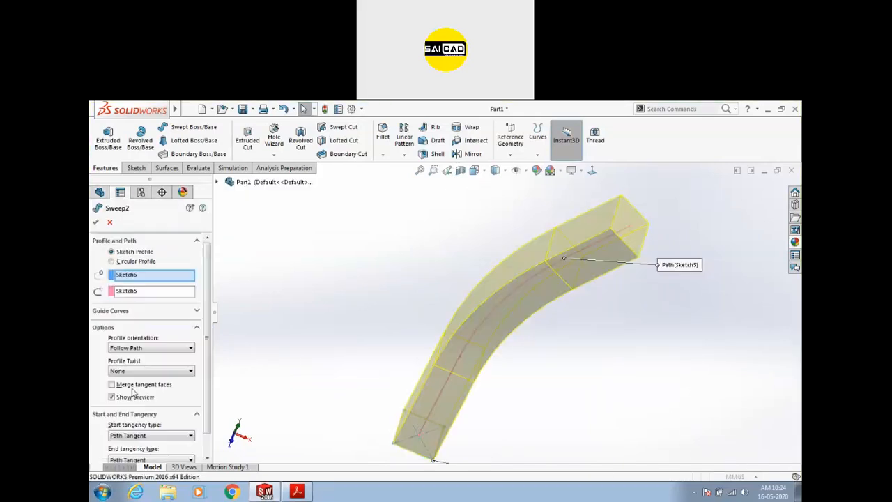
{"action": "left_click", "coordinate": [129, 391]}
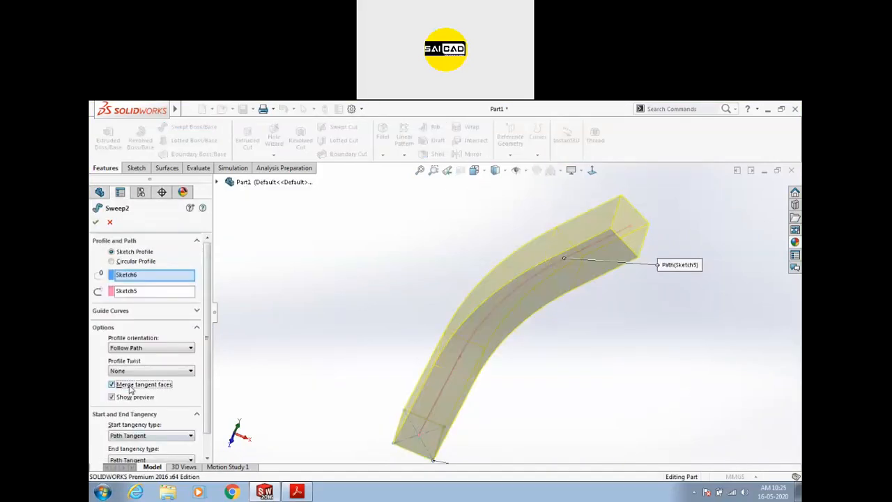
{"action": "left_click", "coordinate": [171, 390]}
{"action": "middle_click_drag", "start_coordinate": [345, 301], "coordinate": [434, 341]}
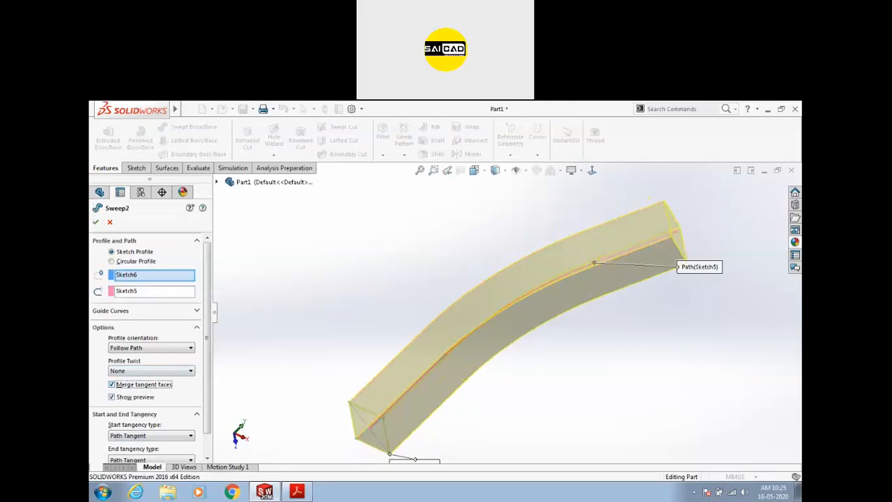
{"action": "left_click", "coordinate": [96, 222]}
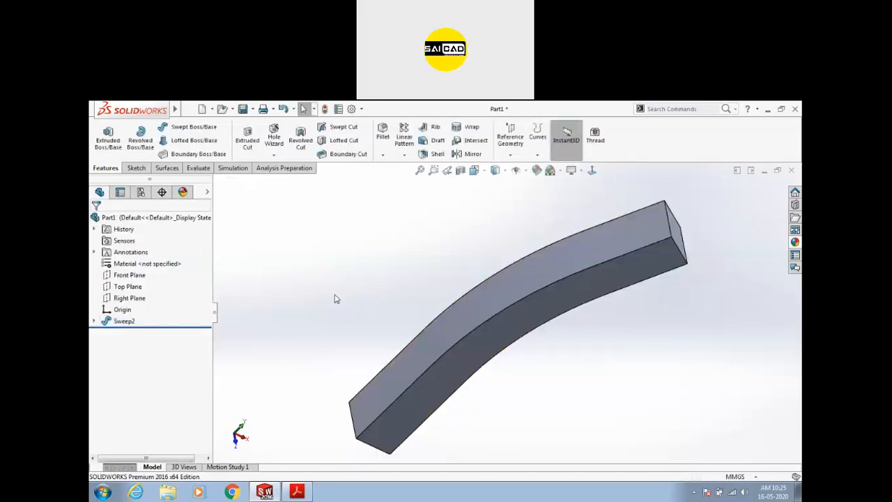
- Select the merged side face of the sweep and examine the body from several sides
{"action": "left_click", "coordinate": [446, 333]}
{"action": "middle_click_drag", "start_coordinate": [363, 344], "coordinate": [342, 424]}
{"action": "left_click", "coordinate": [342, 425]}
{"action": "mouse_move", "coordinate": [587, 265]}
{"action": "middle_mouse_down"}
{"action": "mouse_move", "coordinate": [644, 259]}
{"action": "mouse_move", "coordinate": [602, 284]}
{"action": "middle_mouse_up"}
- Reopen the sweep's definition, review its remaining options down to Curvature Display, and leave without changes
{"action": "left_click", "coordinate": [131, 321]}
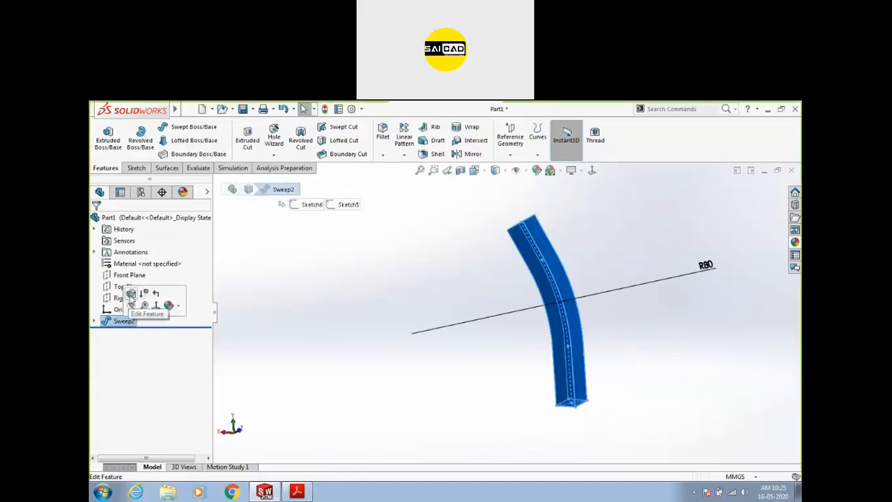
{"action": "left_click", "coordinate": [137, 311]}
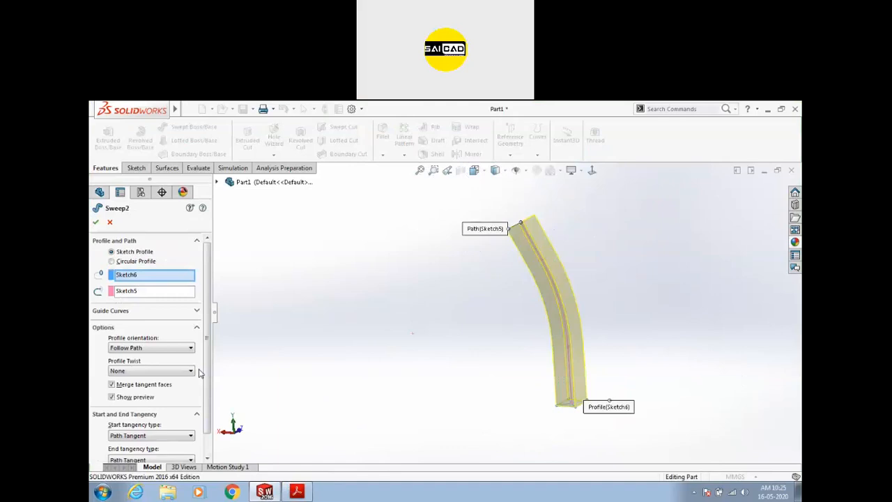
{"action": "left_click_drag", "start_coordinate": [207, 404], "coordinate": [212, 444]}
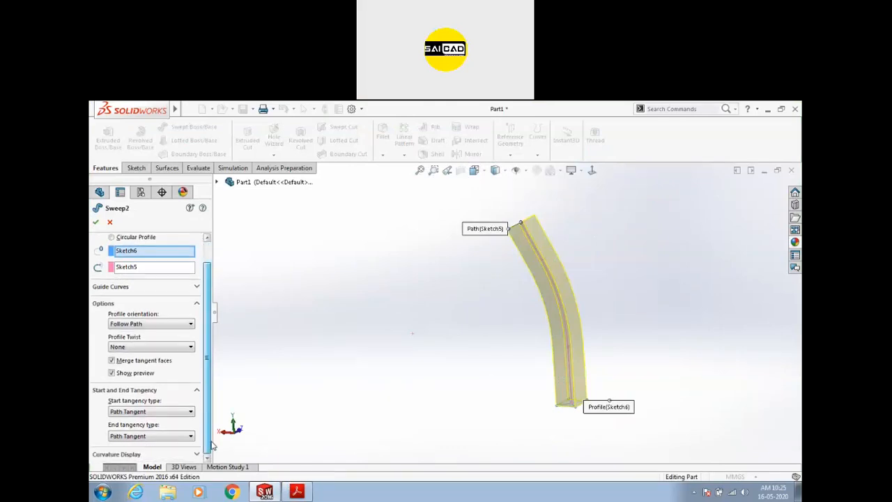
{"action": "left_click", "coordinate": [110, 223]}
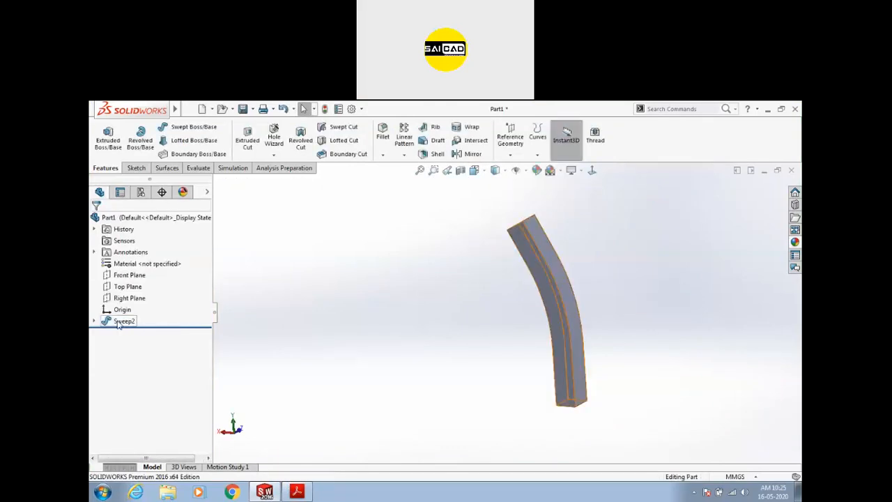
- Undo the sweep so that only the path and profile sketches are left
{"action": "left_click", "coordinate": [159, 320]}
{"action": "key", "text": "ctrl+z"}
{"action": "middle_click_drag", "start_coordinate": [397, 312], "coordinate": [591, 360]}
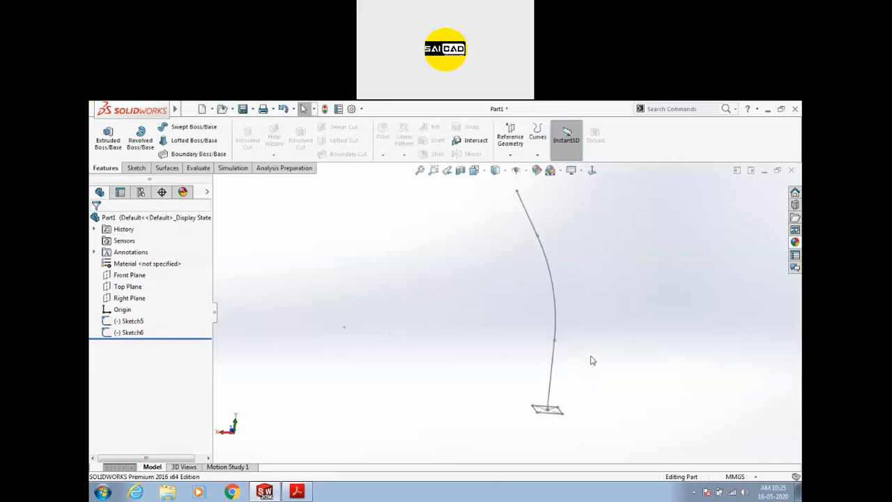
- Sketch a slanted line on the Front Plane from the rectangular profile's edge up beside the curved path
{"action": "left_click", "coordinate": [136, 168]}
{"action": "left_click", "coordinate": [103, 133]}
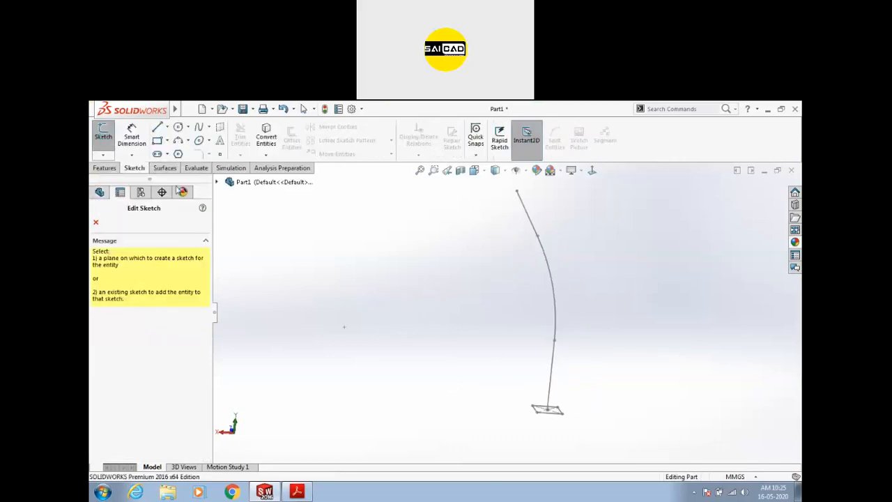
{"action": "left_click", "coordinate": [217, 182]}
{"action": "left_click", "coordinate": [254, 239]}
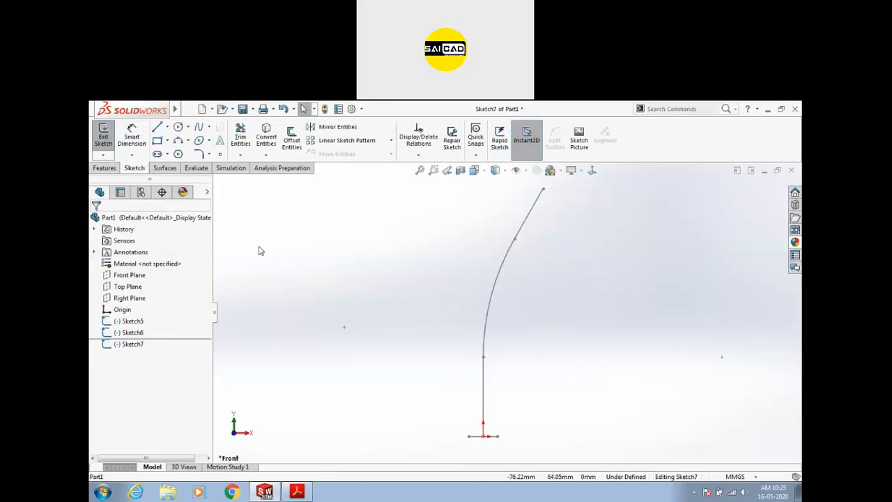
{"action": "left_click", "coordinate": [157, 127]}
{"action": "scroll", "coordinate": [488, 420], "scroll_direction": "down", "scroll_amount": 2}
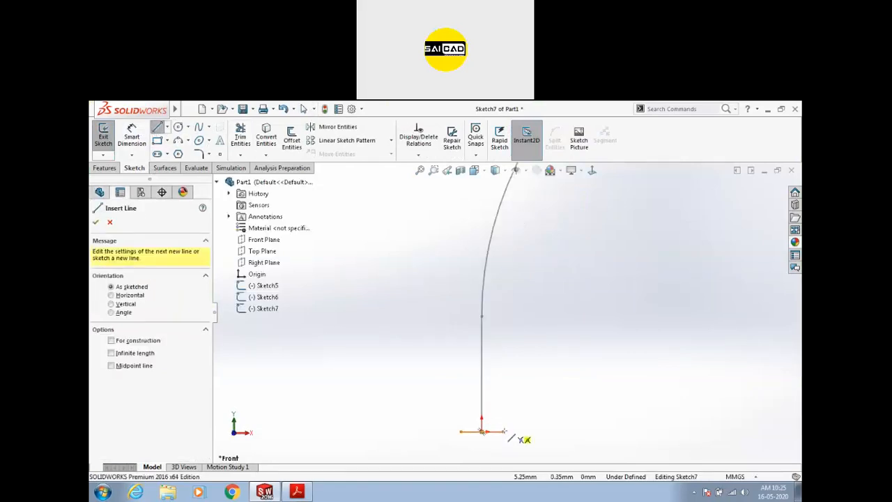
{"action": "left_click", "coordinate": [482, 431]}
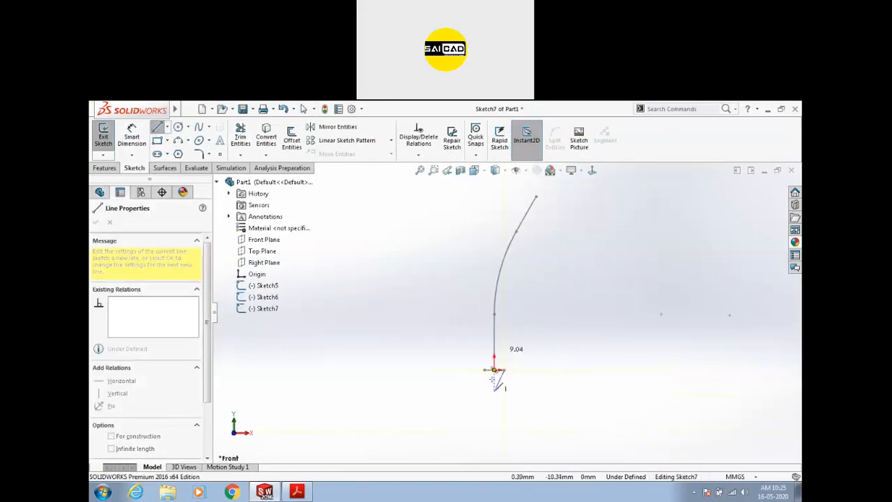
{"action": "left_click", "coordinate": [548, 209]}
{"action": "key", "text": "Escape"}
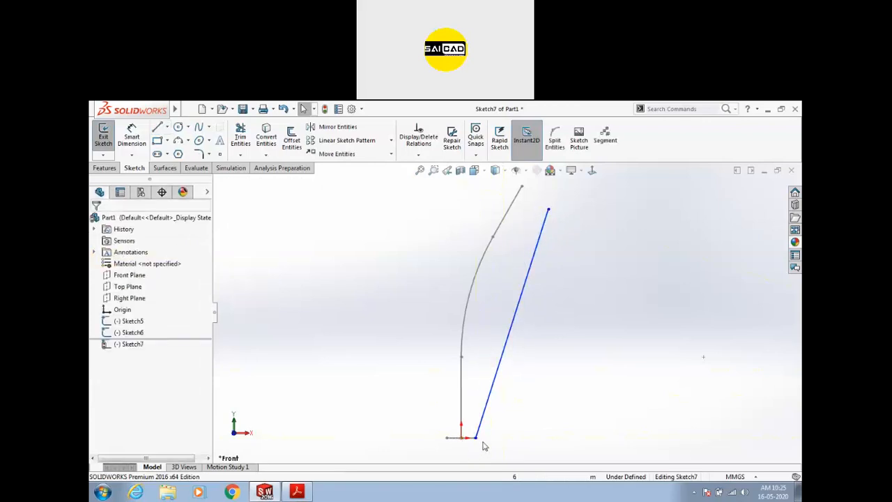
- Move the line's lower endpoint away from the rectangle and add a Pierce relation between it and the rectangle's nearest edge
{"action": "left_click_drag", "start_coordinate": [476, 438], "coordinate": [518, 437]}
{"action": "middle_click_drag", "start_coordinate": [483, 419], "coordinate": [503, 438]}
{"action": "scroll", "coordinate": [499, 435], "scroll_direction": "down", "scroll_amount": 2}
{"action": "left_click", "coordinate": [491, 431]}
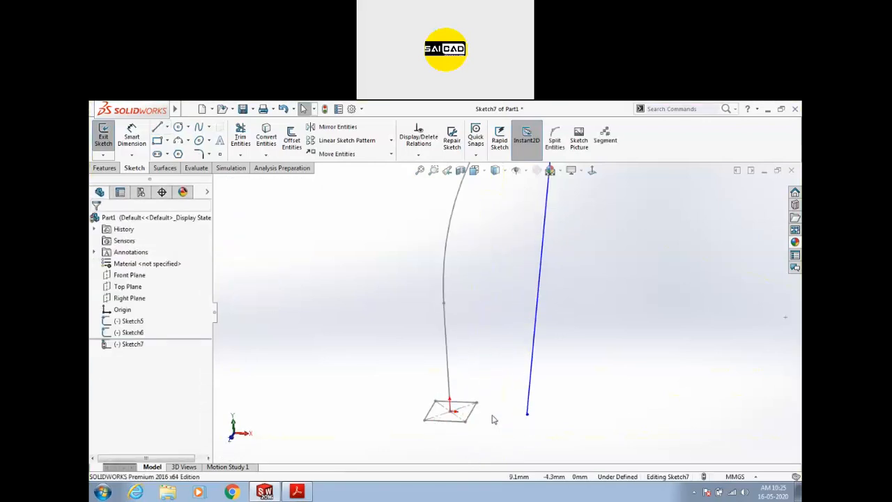
{"action": "left_click", "coordinate": [564, 389]}
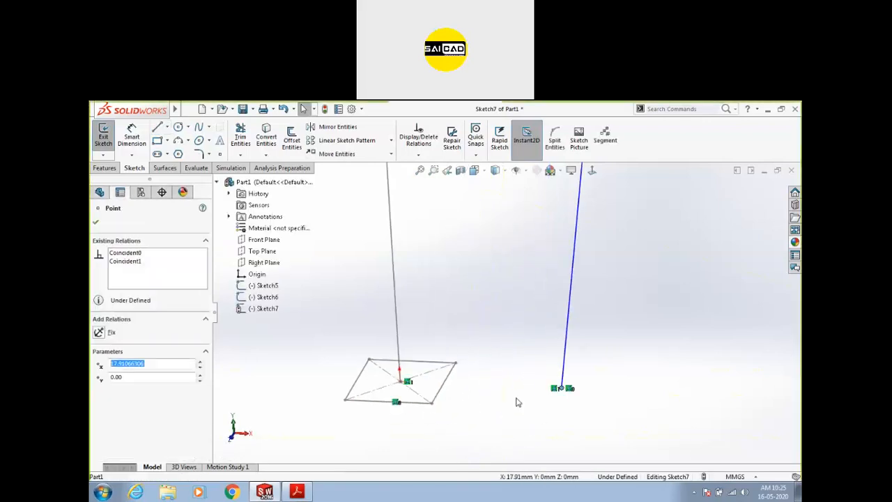
{"action": "left_click", "coordinate": [448, 378], "text": "ctrl"}
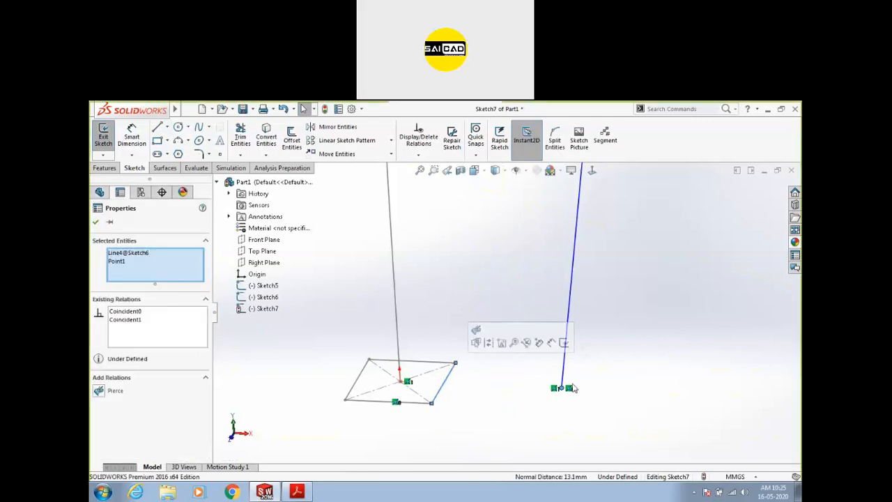
{"action": "left_click", "coordinate": [477, 330]}
{"action": "left_click", "coordinate": [481, 388]}
- Move the line's upper endpoint outward, clear of the curved path, and exit the sketch
{"action": "scroll", "coordinate": [257, 359], "scroll_direction": "up", "scroll_amount": 7}
{"action": "scroll", "coordinate": [526, 318], "scroll_direction": "down", "scroll_amount": 3}
{"action": "key", "text": "ctrl+8"}
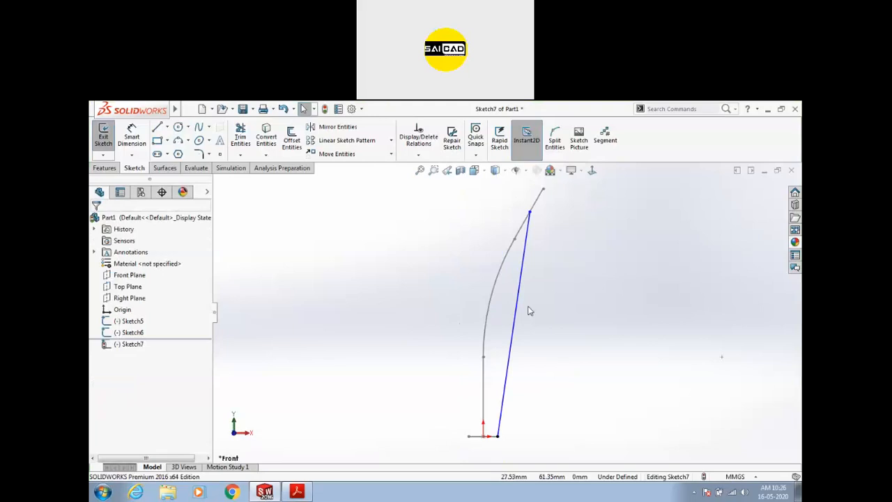
{"action": "left_click_drag", "start_coordinate": [531, 215], "coordinate": [579, 200]}
{"action": "left_click", "coordinate": [604, 240]}
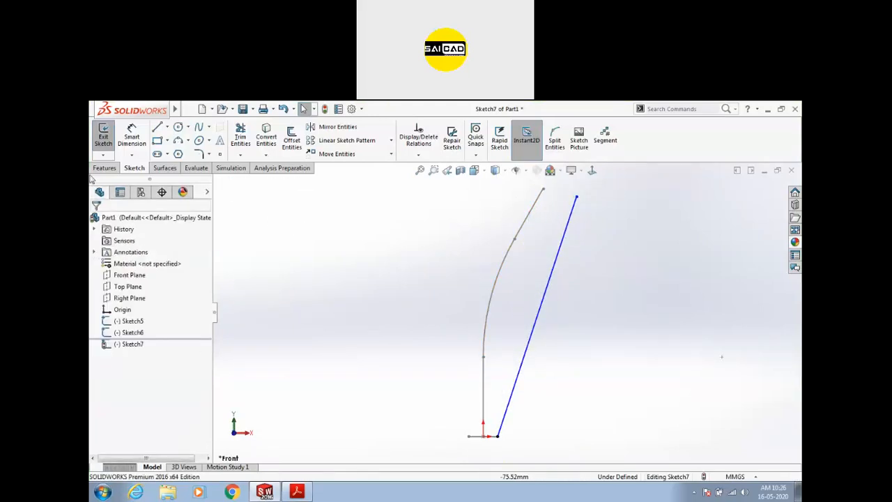
{"action": "left_click", "coordinate": [105, 139]}
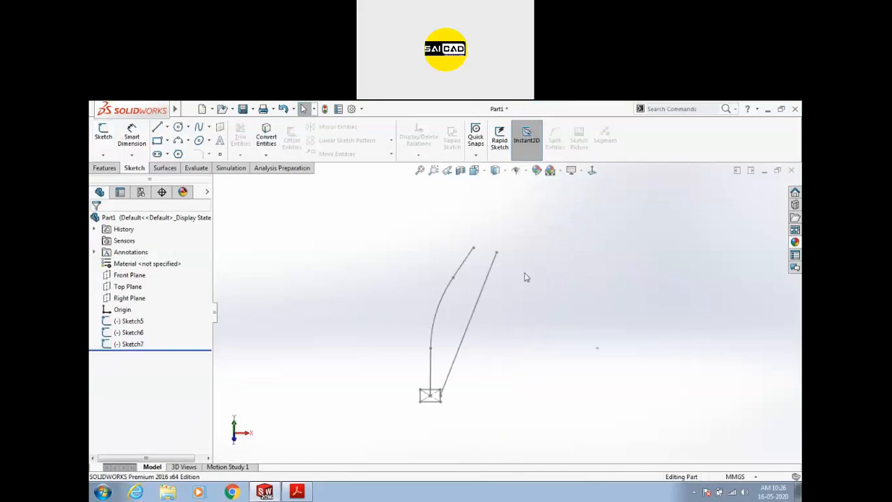
- Start a Swept Boss/Base with the rectangle as the profile and the curved sketch as the path
{"action": "left_click", "coordinate": [105, 168]}
{"action": "left_click", "coordinate": [191, 126]}
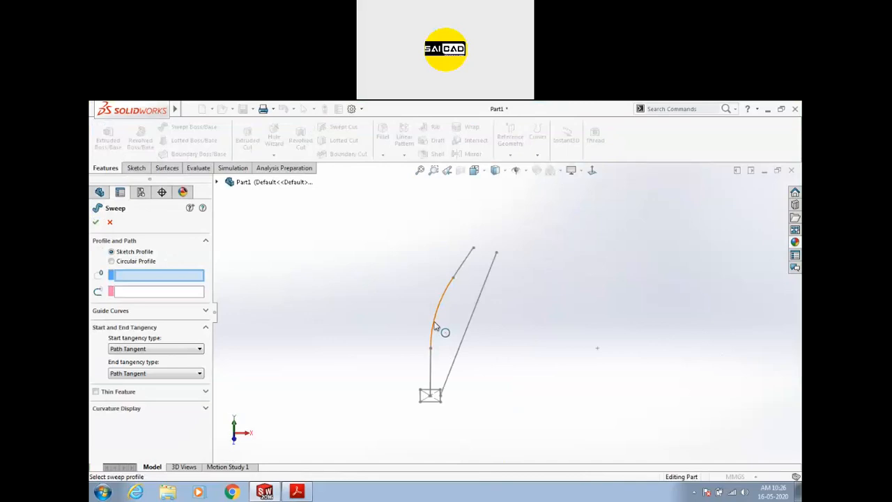
{"action": "left_click", "coordinate": [438, 394]}
{"action": "left_click", "coordinate": [433, 351]}
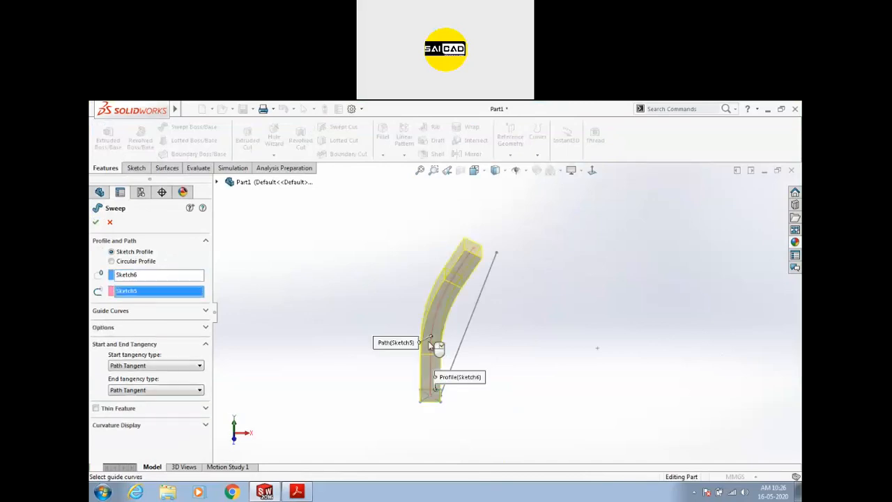
- Add the slanted line as the sweep's guide curve and examine the preview from several sides
{"action": "left_click", "coordinate": [124, 312]}
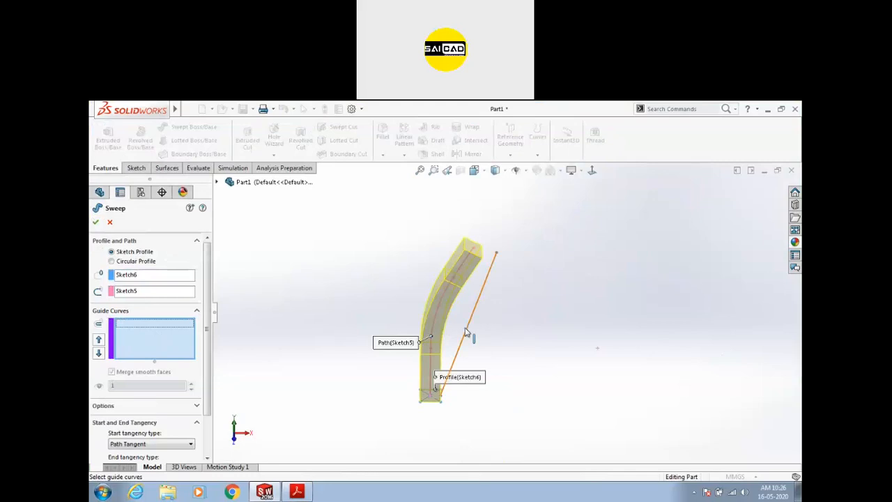
{"action": "left_click", "coordinate": [456, 352]}
{"action": "middle_click_drag", "start_coordinate": [506, 335], "coordinate": [511, 290]}
{"action": "scroll", "coordinate": [447, 397], "scroll_direction": "down", "scroll_amount": 2}
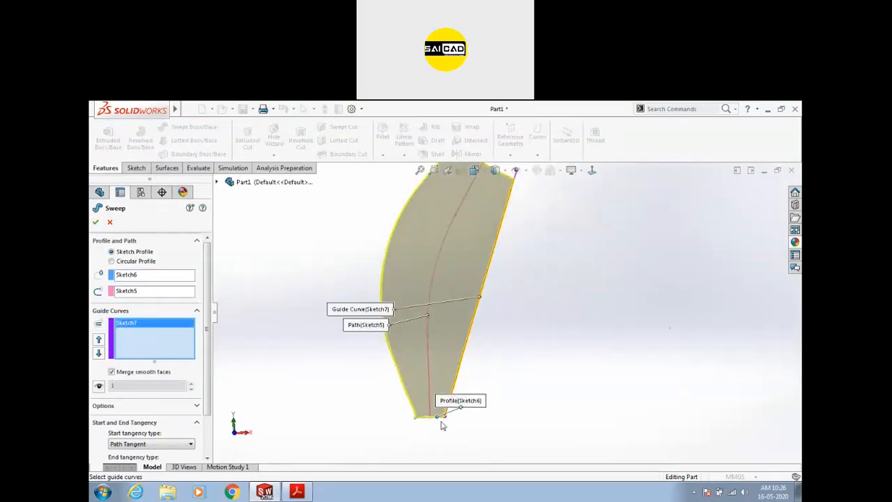
{"action": "middle_click_drag", "start_coordinate": [474, 282], "coordinate": [490, 337]}
{"action": "middle_click_drag", "start_coordinate": [530, 286], "coordinate": [480, 359]}
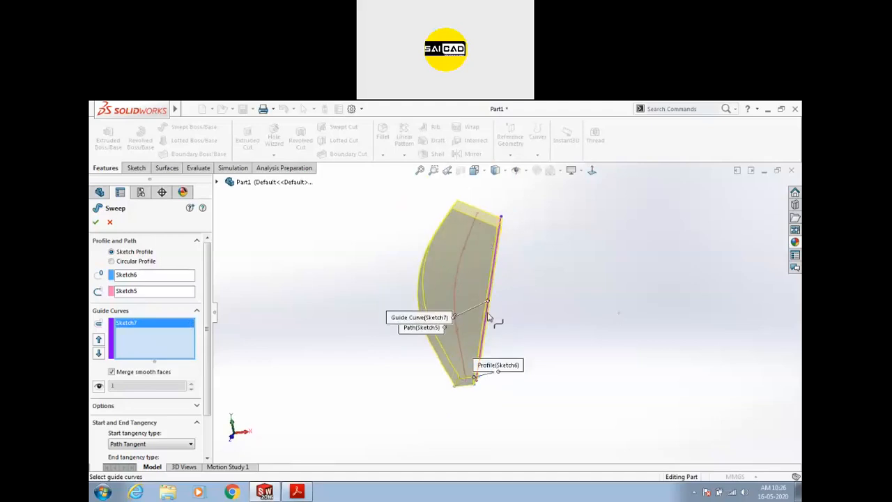
- Accept the sweep with the slanted line as guide curve and examine the finished solid from several sides
{"action": "middle_click_drag", "start_coordinate": [543, 317], "coordinate": [552, 273]}
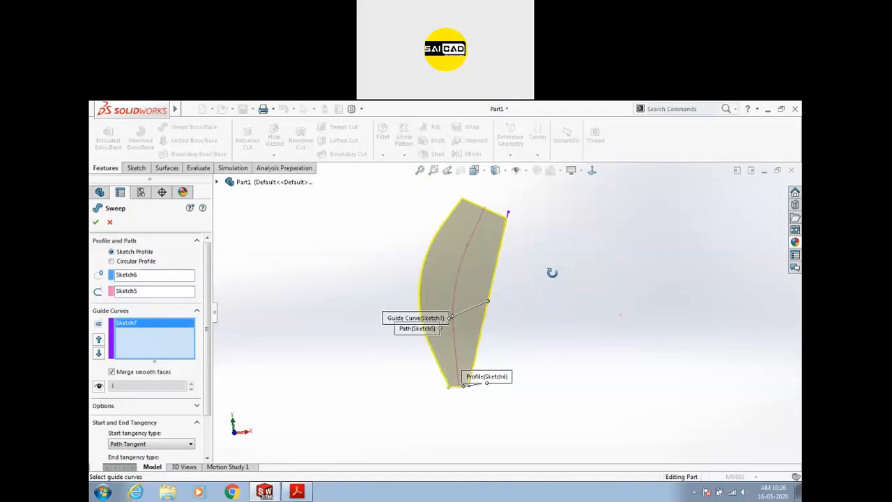
{"action": "middle_click_drag", "start_coordinate": [552, 272], "coordinate": [551, 278]}
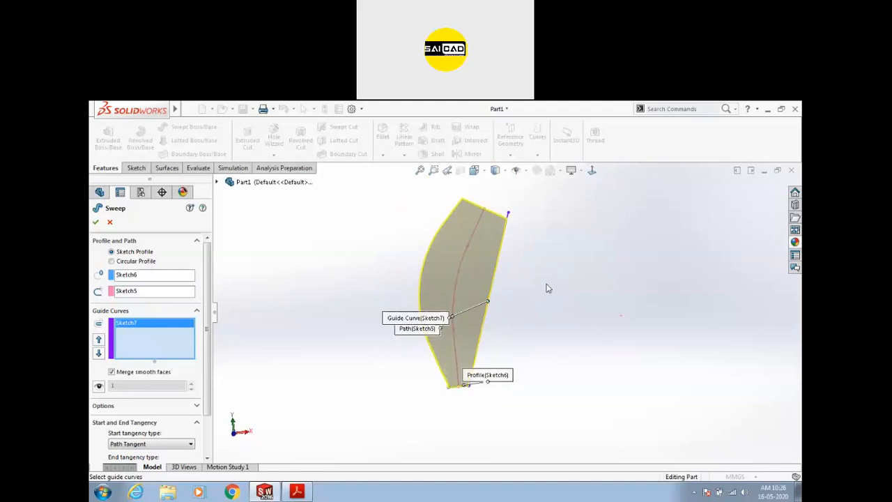
{"action": "left_click", "coordinate": [96, 222]}
{"action": "mouse_move", "coordinate": [363, 307]}
{"action": "middle_mouse_down"}
{"action": "mouse_move", "coordinate": [301, 375]}
{"action": "mouse_move", "coordinate": [365, 318]}
{"action": "middle_mouse_up"}
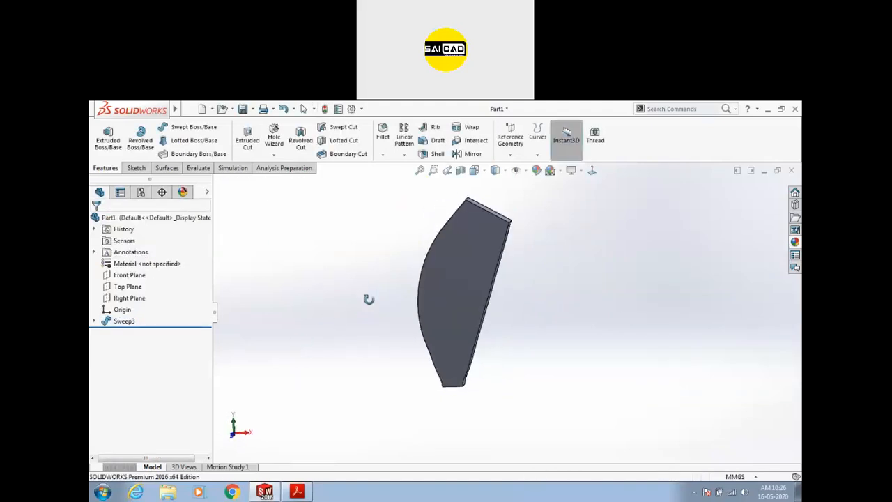
{"action": "left_click", "coordinate": [460, 324]}
{"action": "left_click", "coordinate": [306, 388]}
{"action": "middle_click_drag", "start_coordinate": [388, 259], "coordinate": [417, 349]}
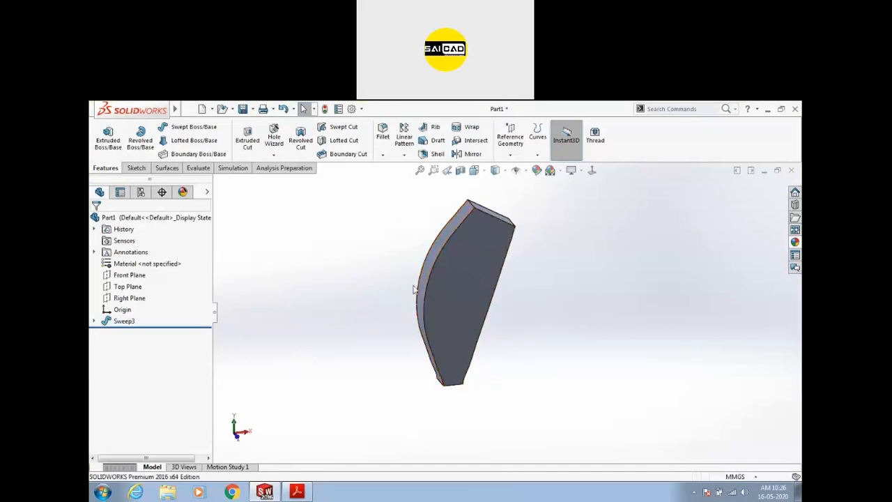
{"action": "middle_click_drag", "start_coordinate": [372, 361], "coordinate": [349, 344]}
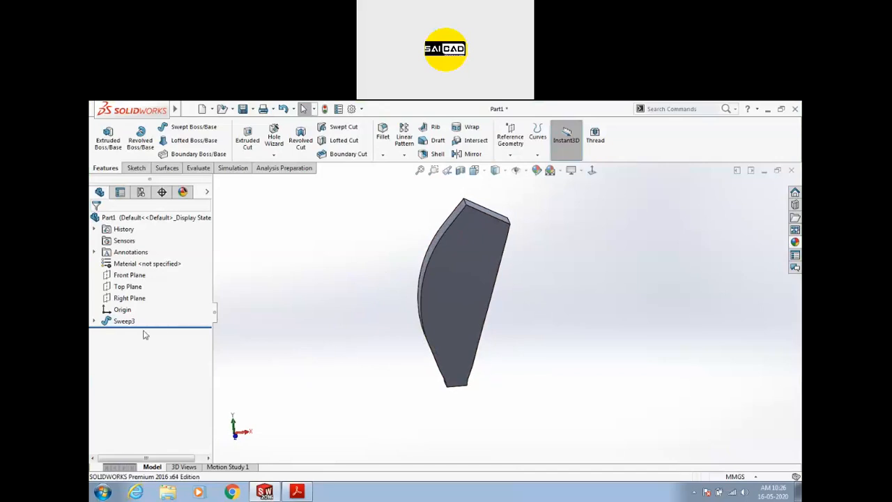
- Open the sweep's guide curve sketch for editing in the front view and delete the slanted line
{"action": "left_click", "coordinate": [122, 322]}
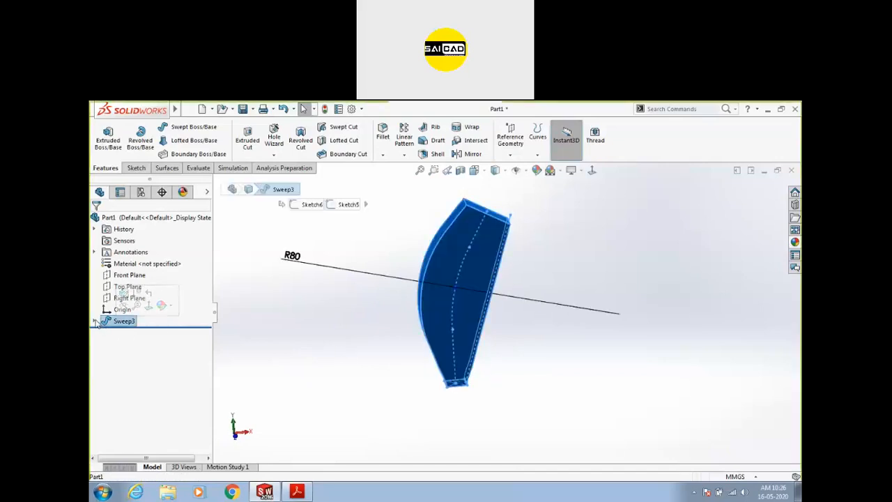
{"action": "left_click", "coordinate": [95, 322]}
{"action": "left_click", "coordinate": [133, 355]}
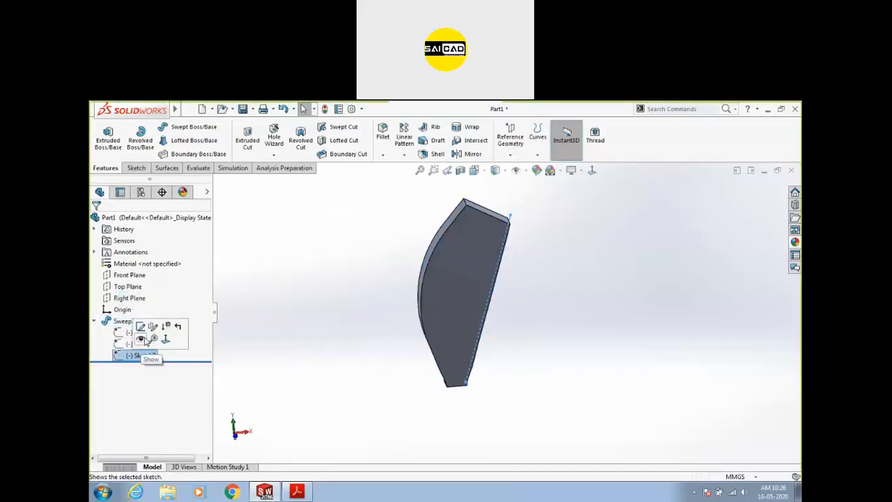
{"action": "left_click", "coordinate": [141, 326]}
{"action": "key", "text": "ctrl+1"}
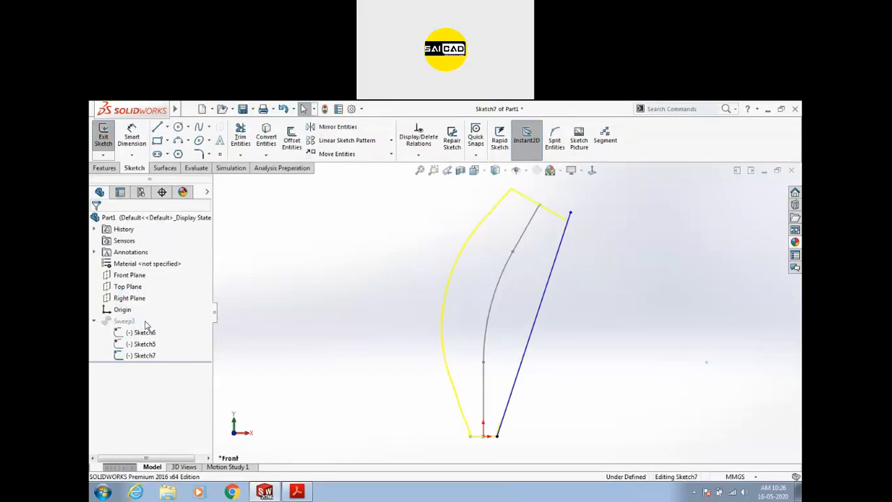
{"action": "scroll", "coordinate": [572, 381], "scroll_direction": "down", "scroll_amount": 2}
{"action": "scroll", "coordinate": [438, 391], "scroll_direction": "up", "scroll_amount": 2}
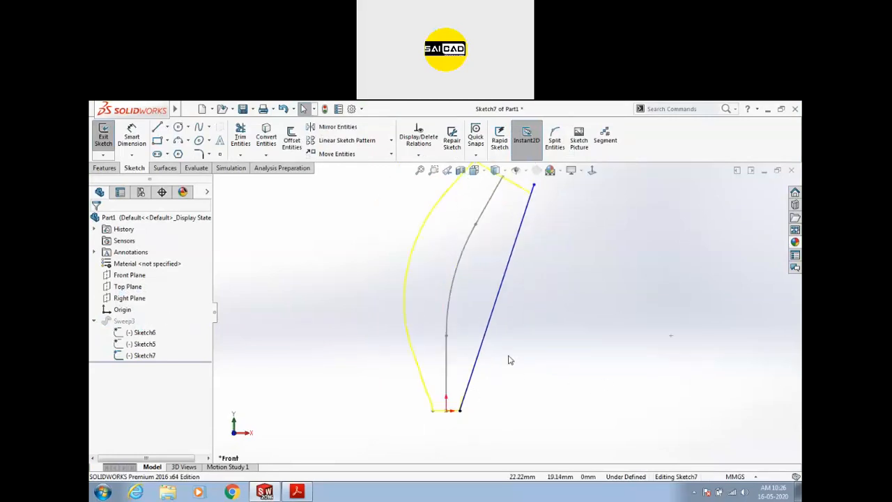
{"action": "left_click", "coordinate": [498, 325]}
{"action": "key", "text": "Delete"}
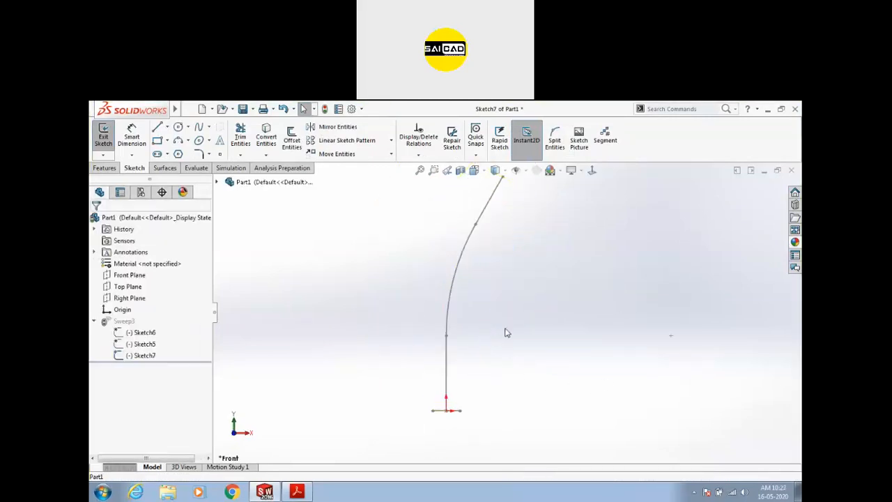
- Draw three connected lines from the rectangle's nearest edge: a vertical one about 20 mm long, a slanted one outward and a steeper one
{"action": "left_click", "coordinate": [158, 127]}
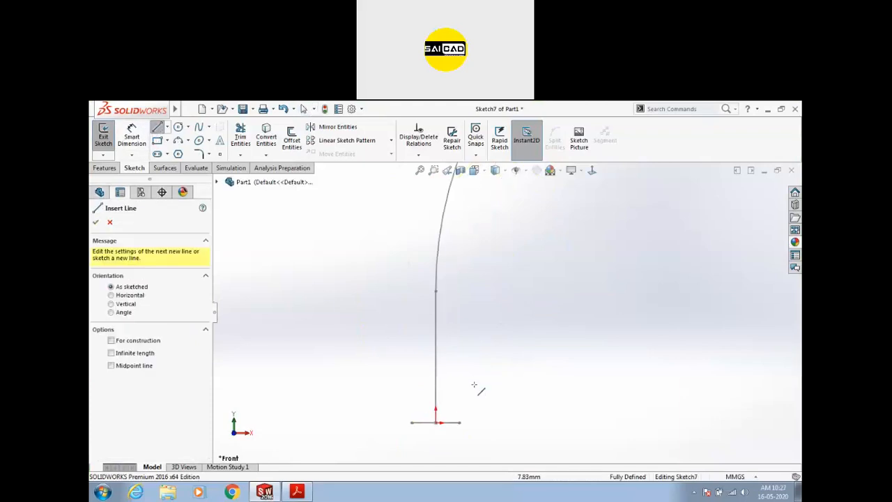
{"action": "left_click", "coordinate": [460, 423]}
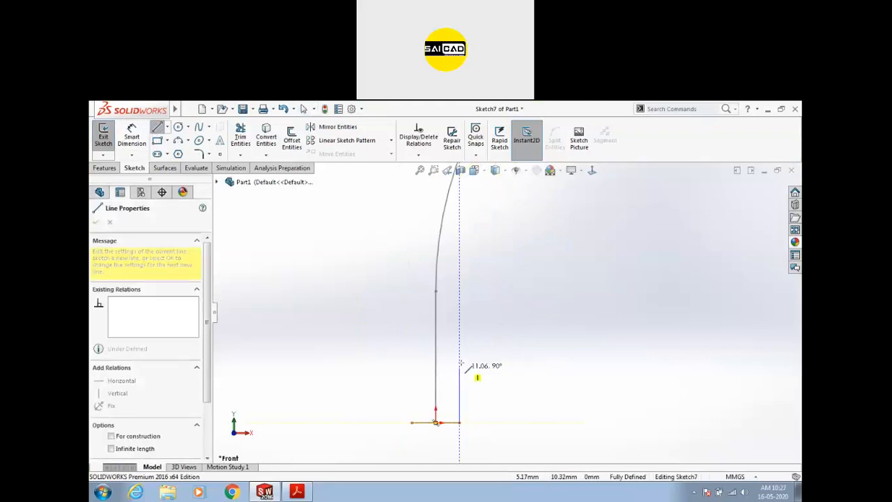
{"action": "left_click", "coordinate": [460, 323]}
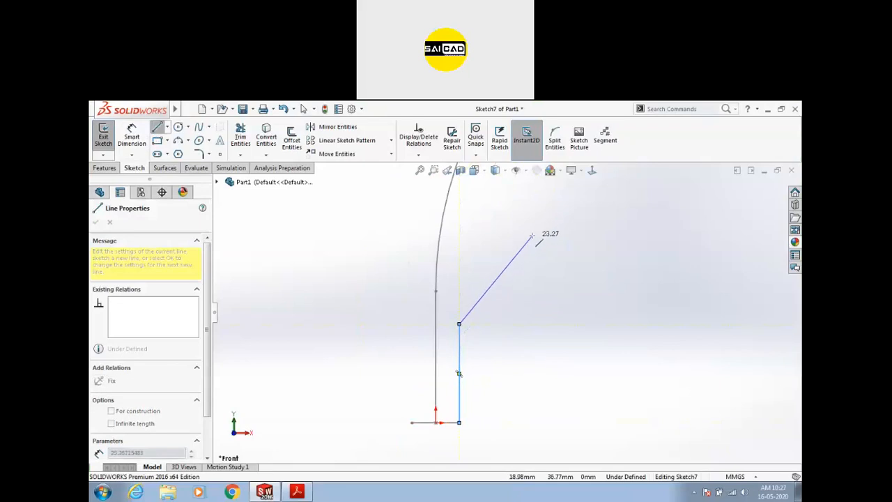
{"action": "scroll", "coordinate": [508, 287], "scroll_direction": "up", "scroll_amount": 2}
{"action": "left_click", "coordinate": [541, 249]}
{"action": "key", "text": "z"}
{"action": "scroll", "coordinate": [549, 208], "scroll_direction": "down", "scroll_amount": 2}
{"action": "left_click", "coordinate": [549, 227]}
{"action": "key", "text": "Escape"}
{"action": "scroll", "coordinate": [457, 393], "scroll_direction": "down", "scroll_amount": 5}
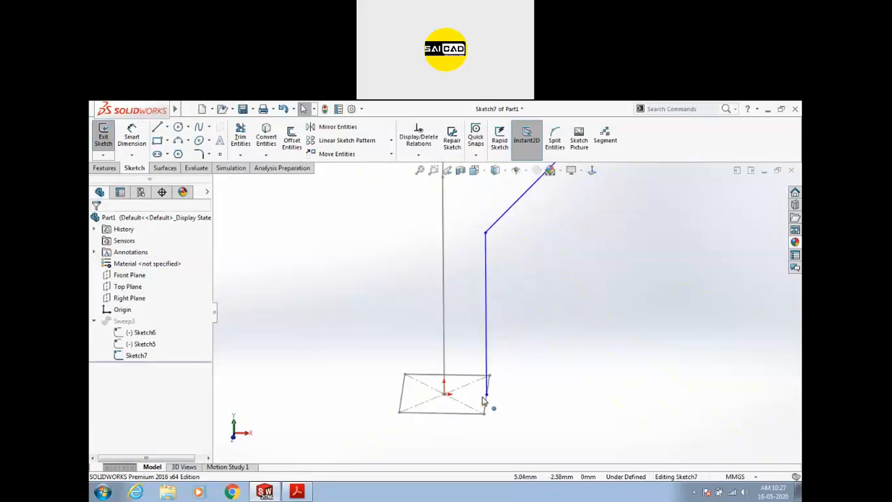
- Move the vertical line's lower endpoint away from the rectangle and add a Pierce relation between it and the rectangle's nearest edge
{"action": "left_click", "coordinate": [486, 395]}
{"action": "left_click", "coordinate": [486, 402], "text": "ctrl"}
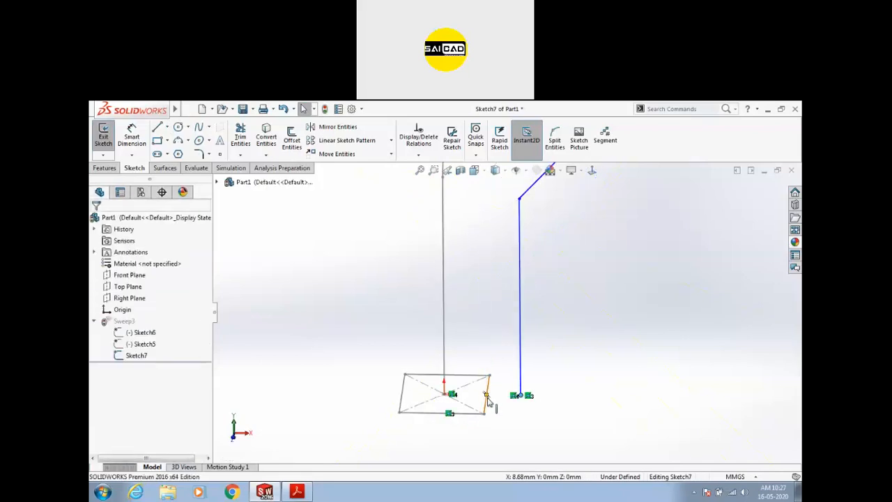
{"action": "left_click", "coordinate": [520, 353]}
{"action": "scroll", "coordinate": [404, 406], "scroll_direction": "up", "scroll_amount": 8}
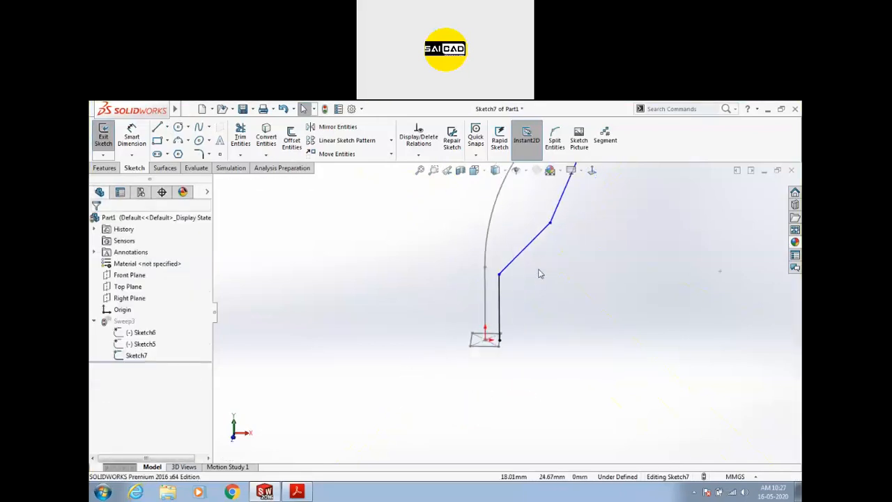
- Exit the guide curve sketch to rebuild the sweep and examine its new bent shape
{"action": "scroll", "coordinate": [413, 218], "scroll_direction": "down", "scroll_amount": 1}
{"action": "left_click", "coordinate": [106, 143]}
{"action": "middle_click_drag", "start_coordinate": [395, 363], "coordinate": [366, 320]}
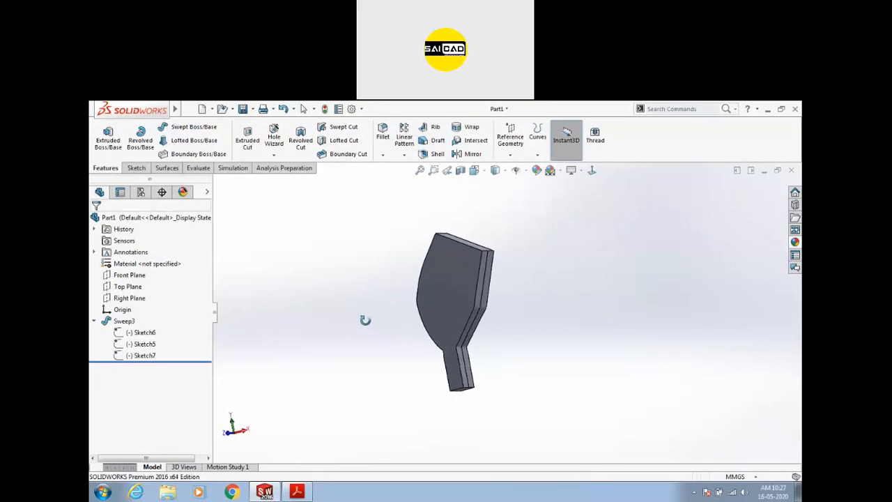
- Edit the sweep feature and switch it to a circular profile along the curved path
{"action": "left_click", "coordinate": [137, 338]}
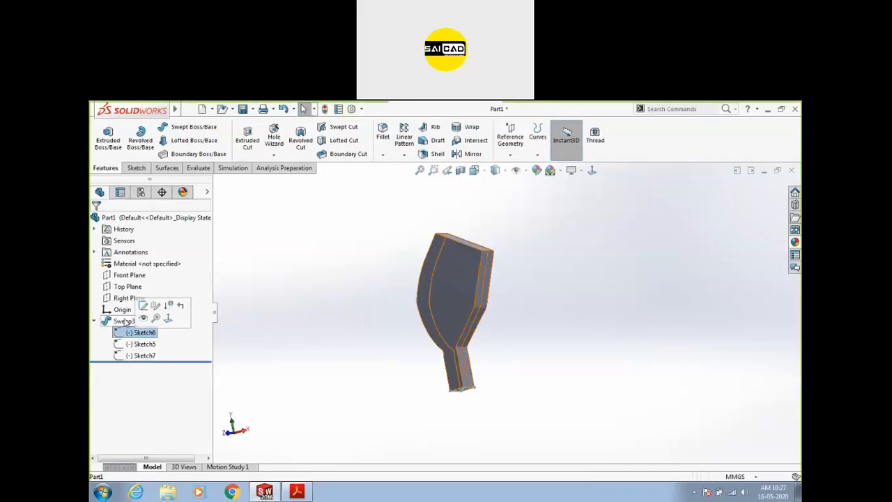
{"action": "left_click", "coordinate": [124, 320]}
{"action": "left_click", "coordinate": [131, 292]}
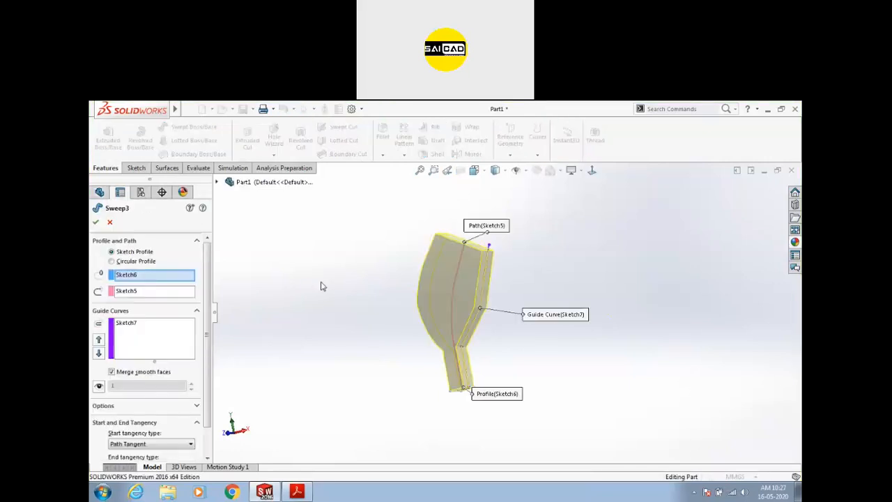
{"action": "left_click", "coordinate": [127, 261]}
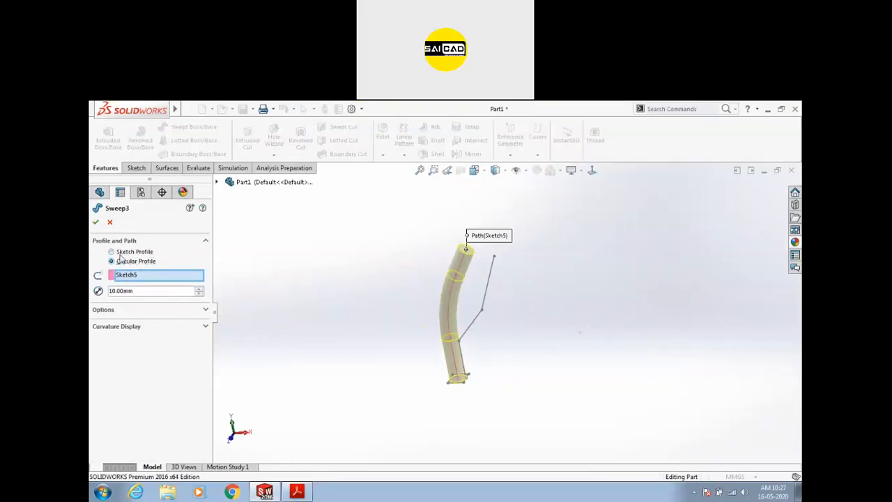
{"action": "middle_click_drag", "start_coordinate": [486, 306], "coordinate": [490, 331]}
{"action": "scroll", "coordinate": [448, 348], "scroll_direction": "down", "scroll_amount": 2}
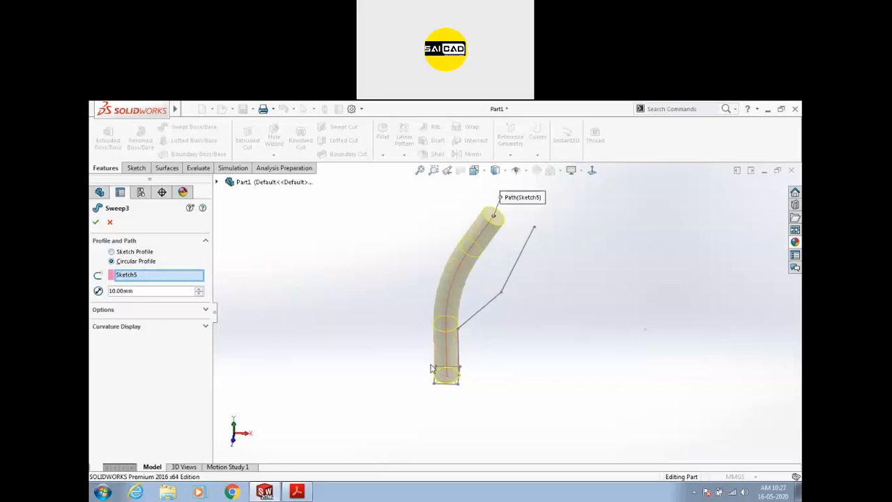
{"action": "scroll", "coordinate": [490, 303], "scroll_direction": "down", "scroll_amount": 1}
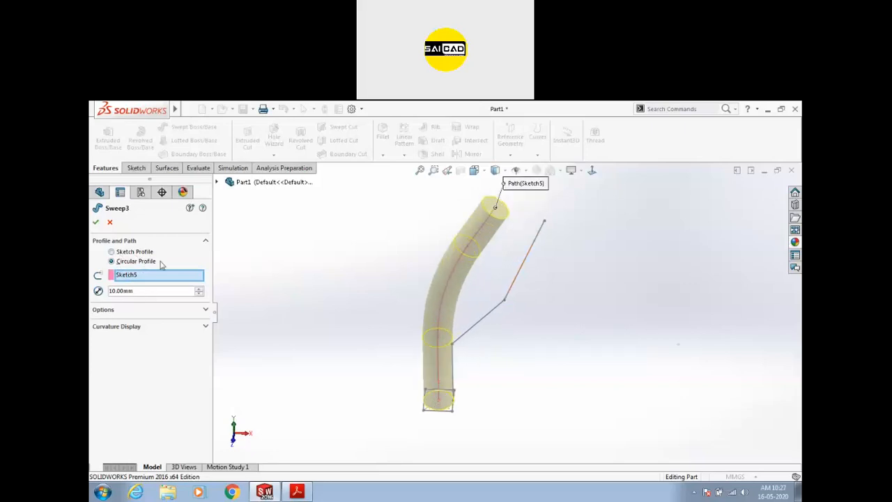
- Set the circular profile's diameter to 40 mm
{"action": "left_click", "coordinate": [200, 289]}
{"action": "left_click", "coordinate": [200, 289]}
{"action": "left_click", "coordinate": [200, 288]}
{"action": "middle_click_drag", "start_coordinate": [359, 337], "coordinate": [345, 294]}
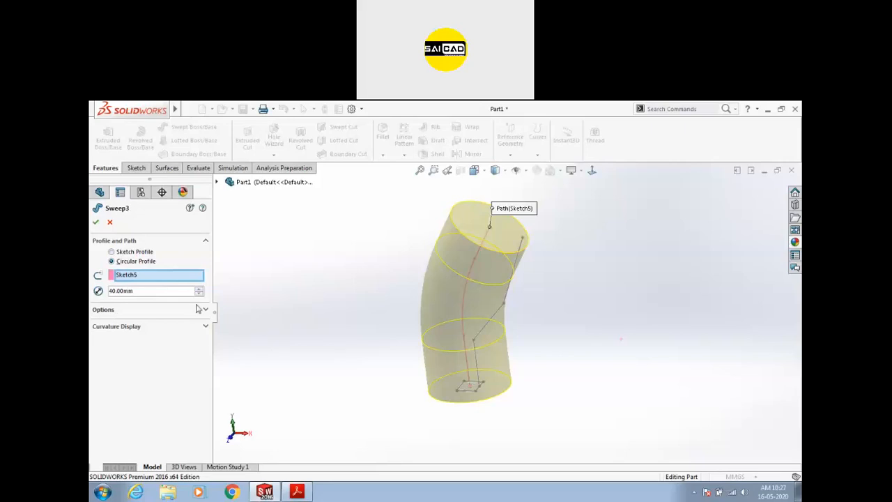
- Enable Merge tangent faces for the circular sweep and toggle its preview off and back on
{"action": "left_click", "coordinate": [129, 312]}
{"action": "left_click", "coordinate": [135, 322]}
{"action": "left_click", "coordinate": [133, 335]}
{"action": "left_click", "coordinate": [133, 334]}
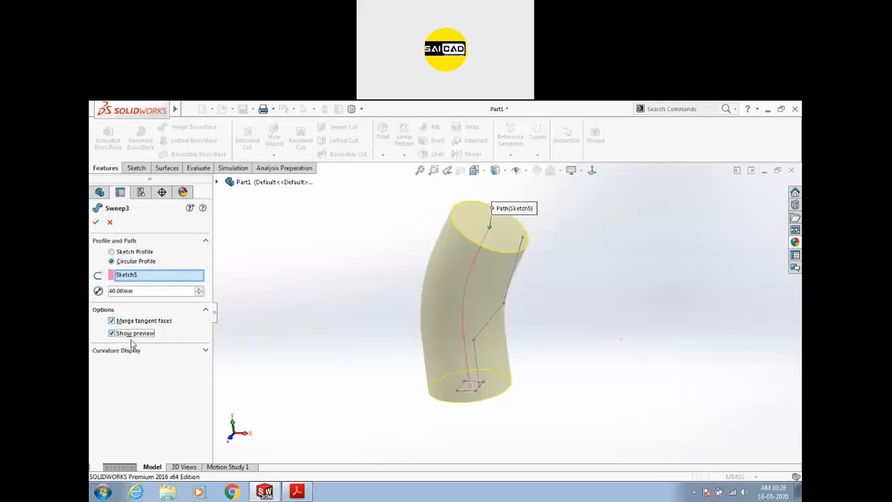
- Check the circular sweep with the mesh preview, zebra stripes and curvature combs, and turn all three off again
{"action": "left_click", "coordinate": [131, 351]}
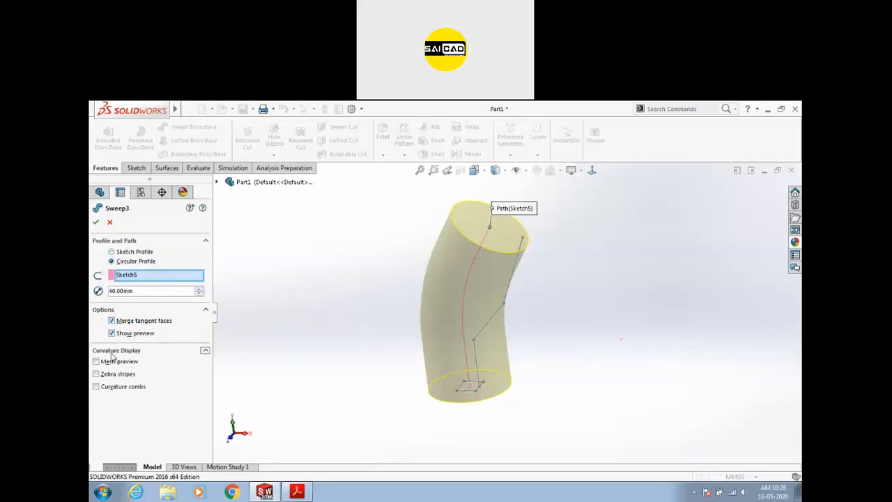
{"action": "left_click", "coordinate": [139, 351]}
{"action": "left_click", "coordinate": [138, 352]}
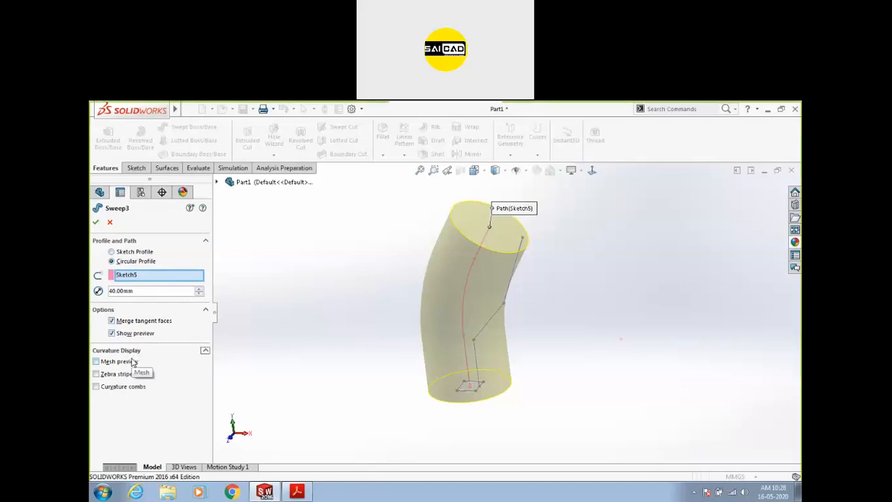
{"action": "left_click", "coordinate": [118, 363]}
{"action": "left_click", "coordinate": [110, 402]}
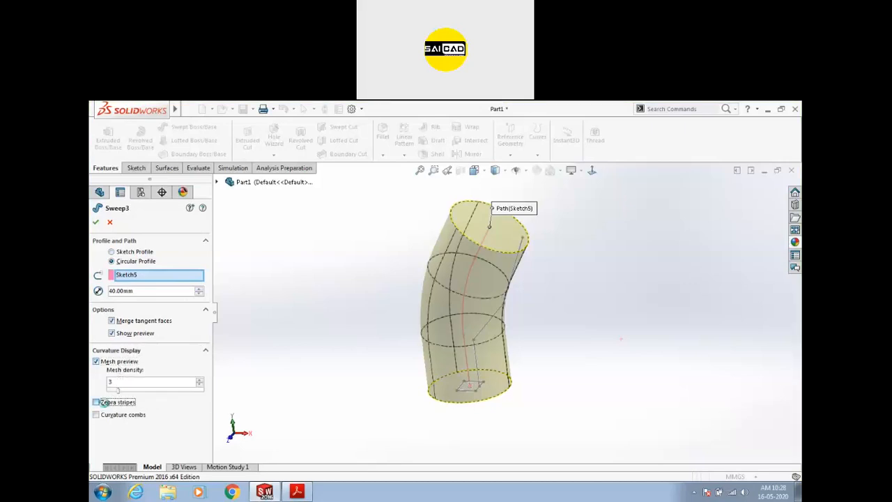
{"action": "left_click", "coordinate": [109, 416]}
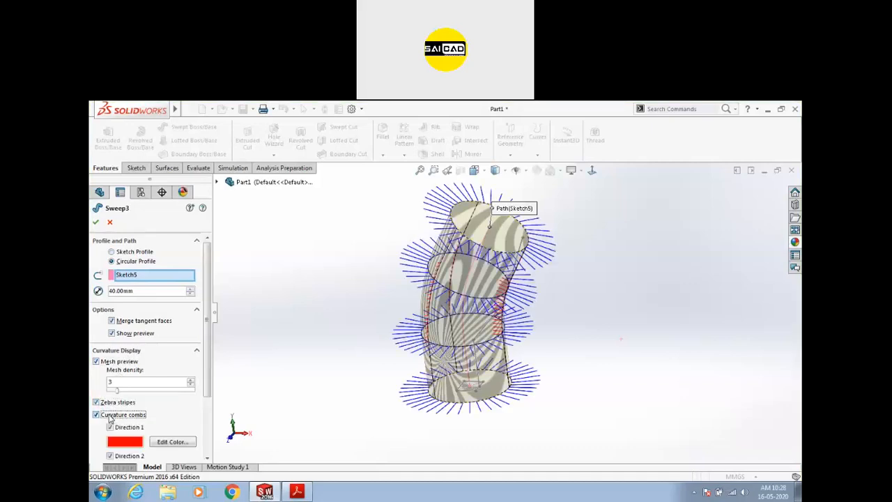
{"action": "left_click", "coordinate": [119, 416]}
{"action": "left_click", "coordinate": [107, 403]}
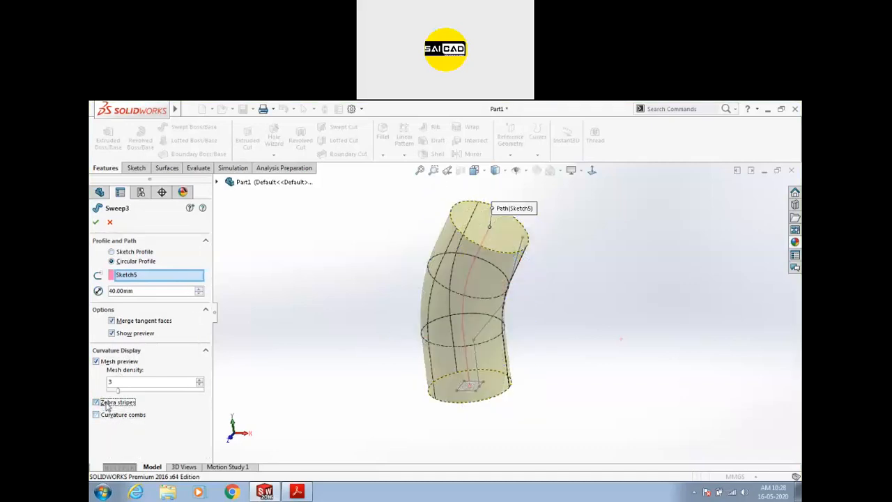
{"action": "left_click", "coordinate": [108, 365]}
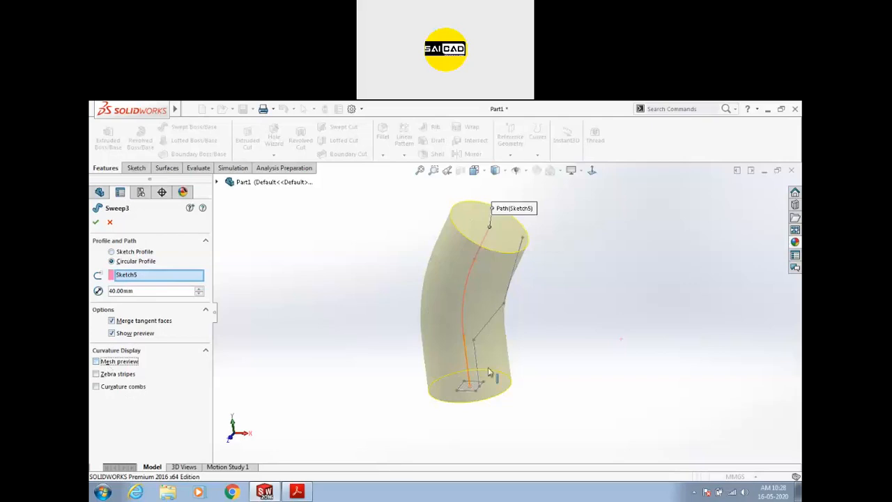
- Examine the circular sweep's surface with zebra stripes alone and discard the sweep edit
{"action": "mouse_move", "coordinate": [360, 353]}
{"action": "middle_mouse_down"}
{"action": "mouse_move", "coordinate": [383, 341]}
{"action": "mouse_move", "coordinate": [372, 343]}
{"action": "middle_mouse_up"}
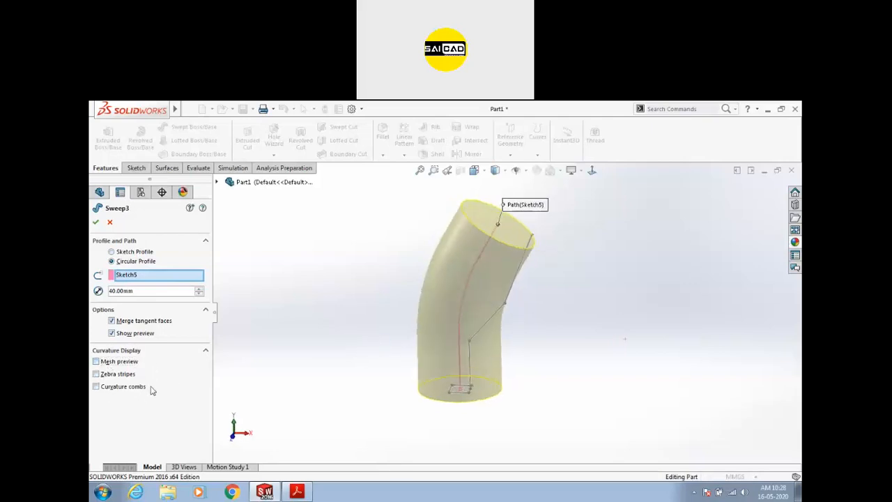
{"action": "left_click", "coordinate": [120, 379]}
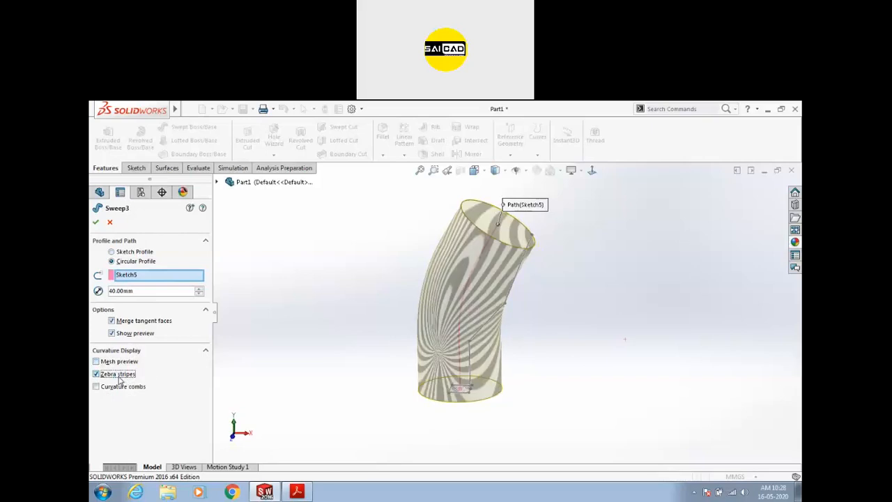
{"action": "middle_click_drag", "start_coordinate": [313, 341], "coordinate": [428, 307]}
{"action": "left_click", "coordinate": [105, 374]}
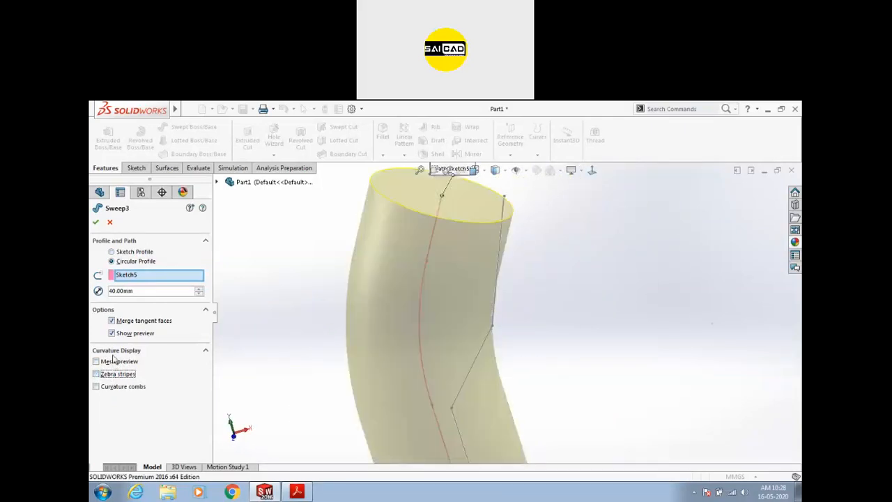
{"action": "left_click", "coordinate": [206, 352]}
{"action": "scroll", "coordinate": [330, 301], "scroll_direction": "up", "scroll_amount": 4}
{"action": "middle_click_drag", "start_coordinate": [371, 302], "coordinate": [386, 319]}
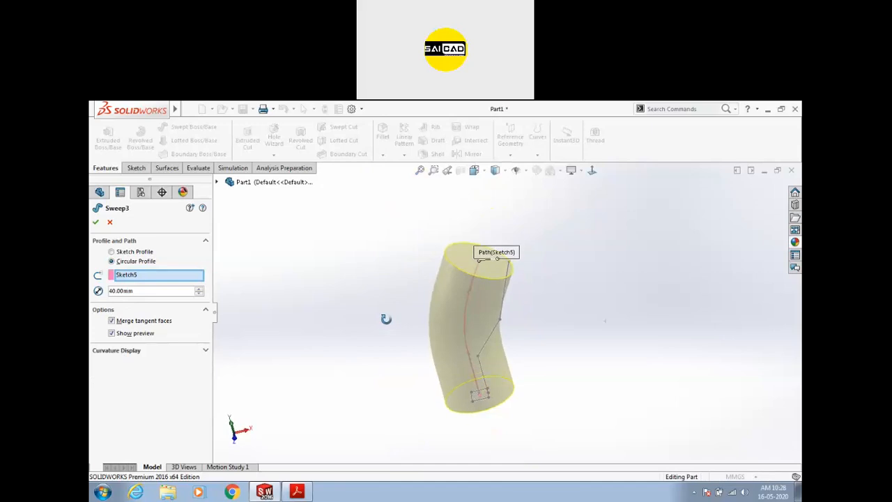
{"action": "left_click", "coordinate": [110, 222]}
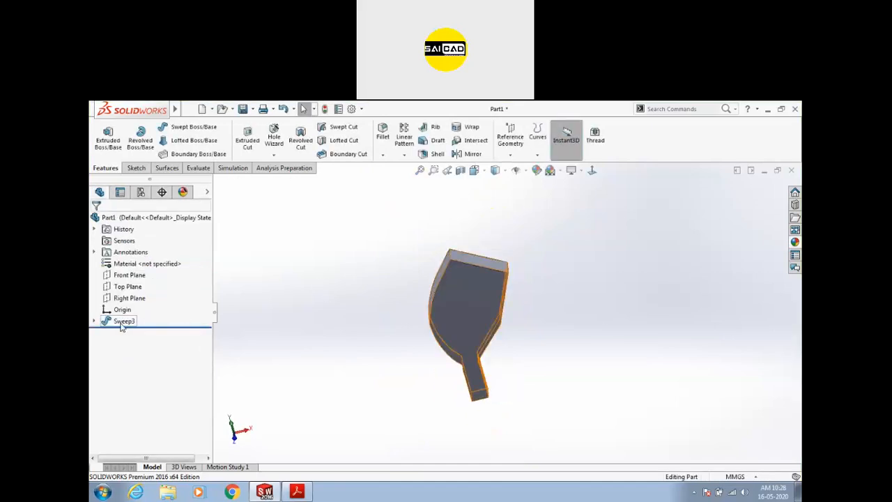
- Edit the sweep's profile sketch, Sketch6, and draw a circle about 20 mm in diameter centred on the origin around the rectangle
{"action": "left_click", "coordinate": [96, 320]}
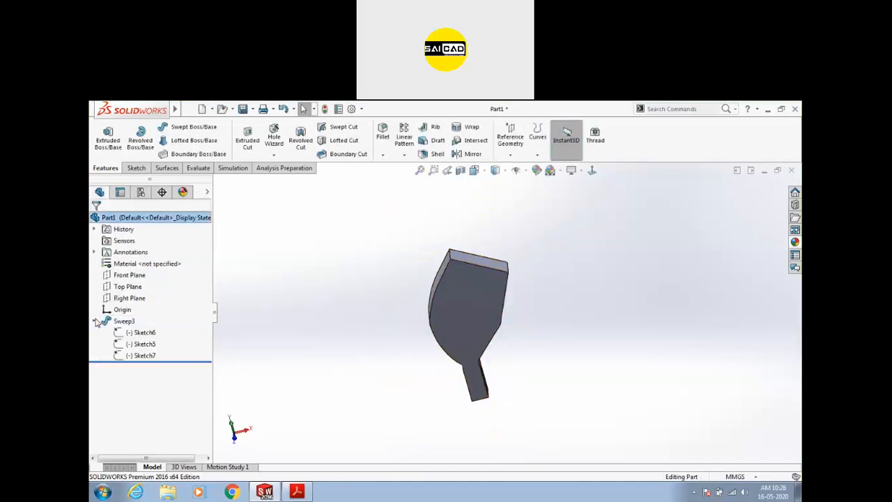
{"action": "left_click", "coordinate": [132, 334]}
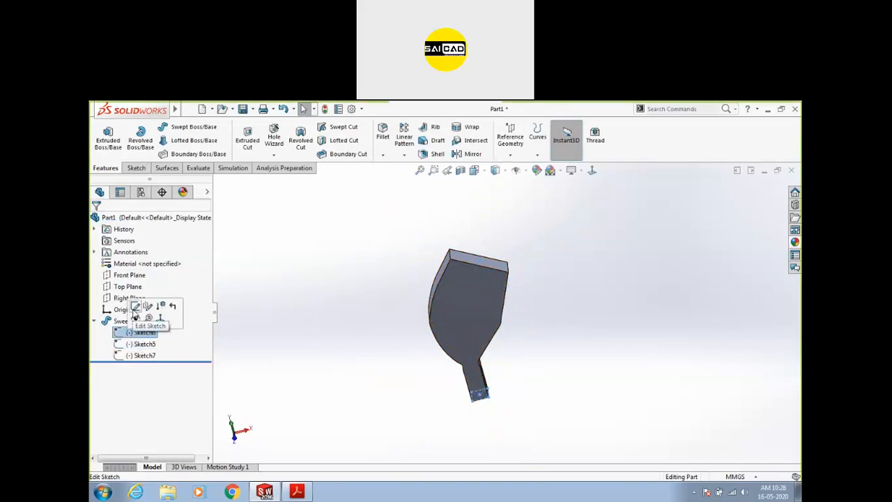
{"action": "left_click", "coordinate": [135, 306]}
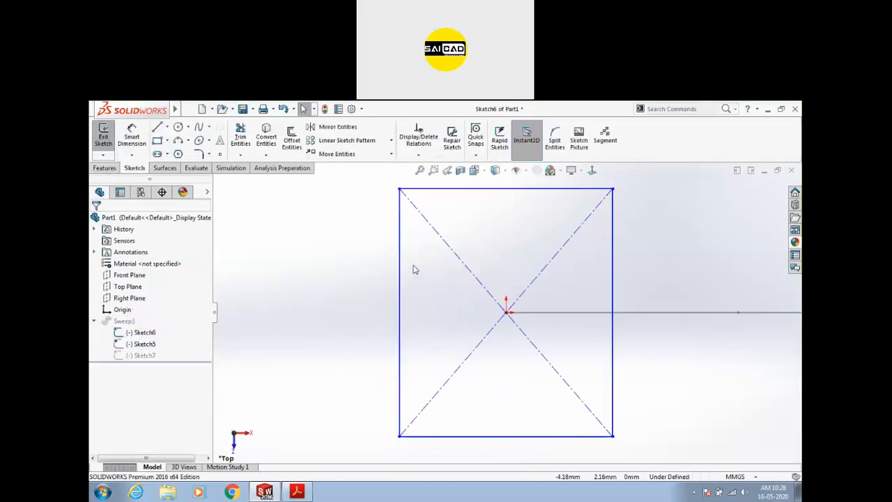
{"action": "left_click", "coordinate": [178, 126]}
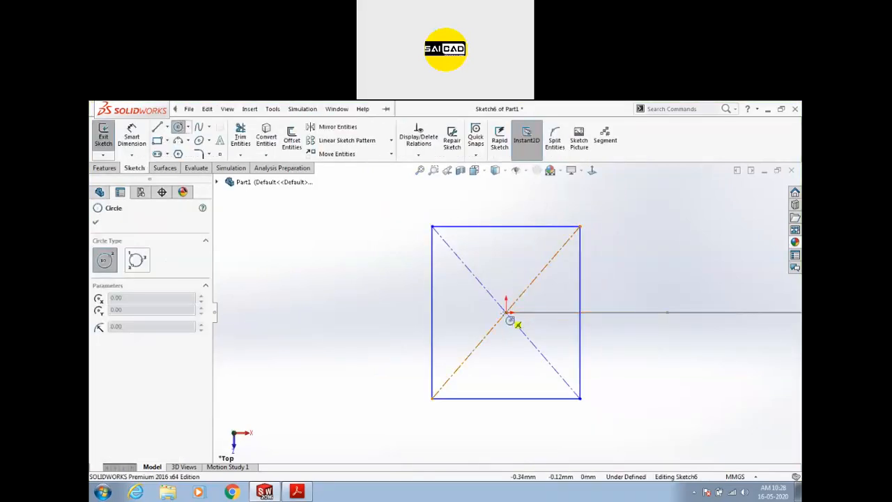
{"action": "left_click", "coordinate": [506, 312]}
{"action": "left_click", "coordinate": [601, 194]}
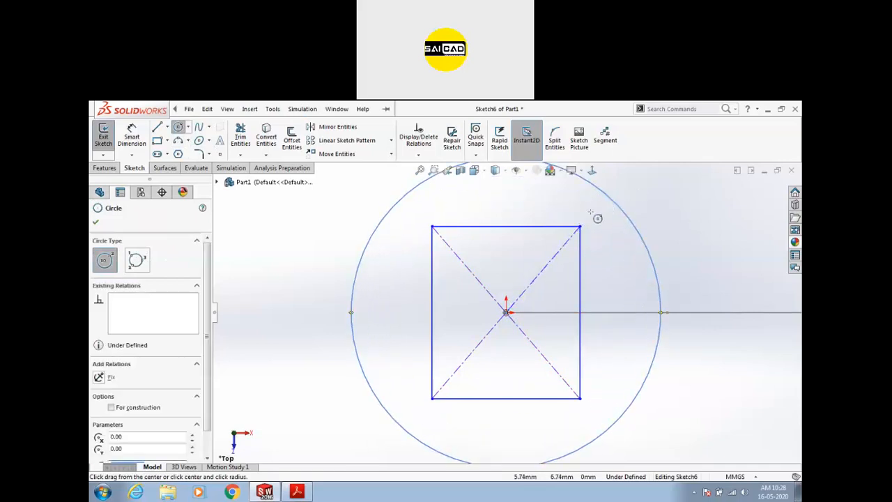
{"action": "key", "text": "Escape"}
{"action": "scroll", "coordinate": [520, 375], "scroll_direction": "up", "scroll_amount": 2}
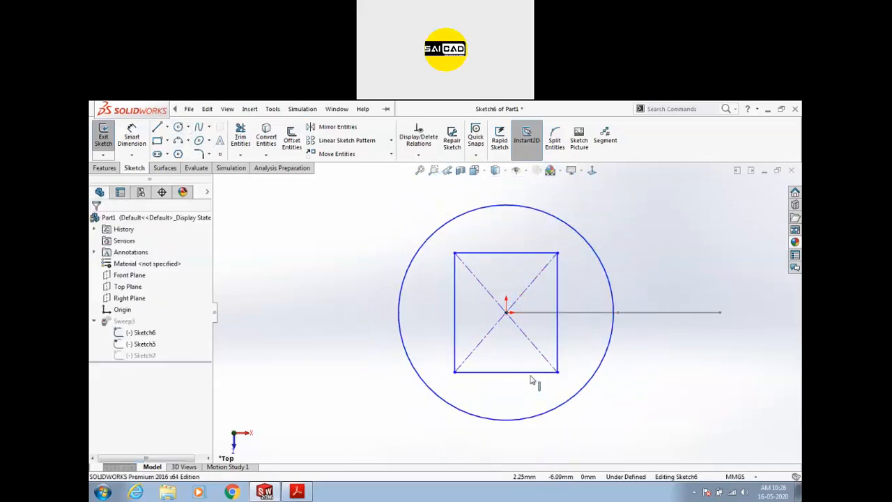
- Convert the rectangle's four connected sides in the profile sketch to construction geometry
{"action": "left_click", "coordinate": [533, 372]}
{"action": "left_click", "coordinate": [507, 389]}
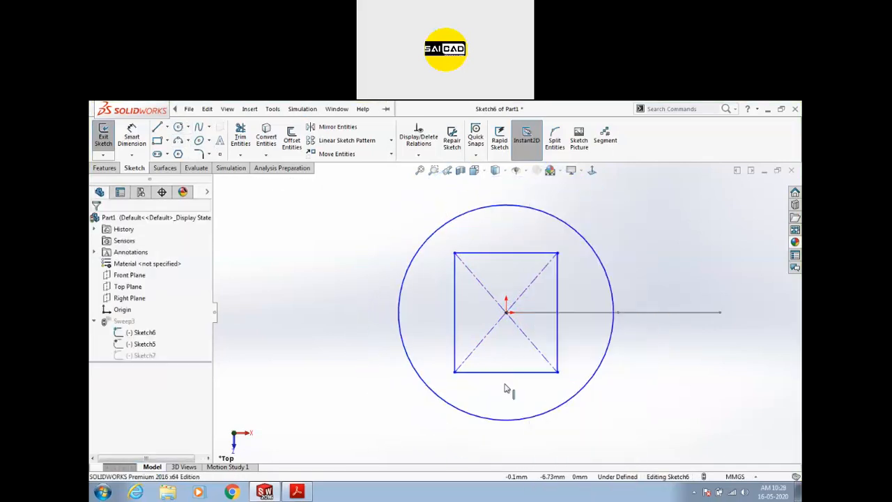
{"action": "left_click", "coordinate": [530, 375]}
{"action": "right_click", "coordinate": [530, 379]}
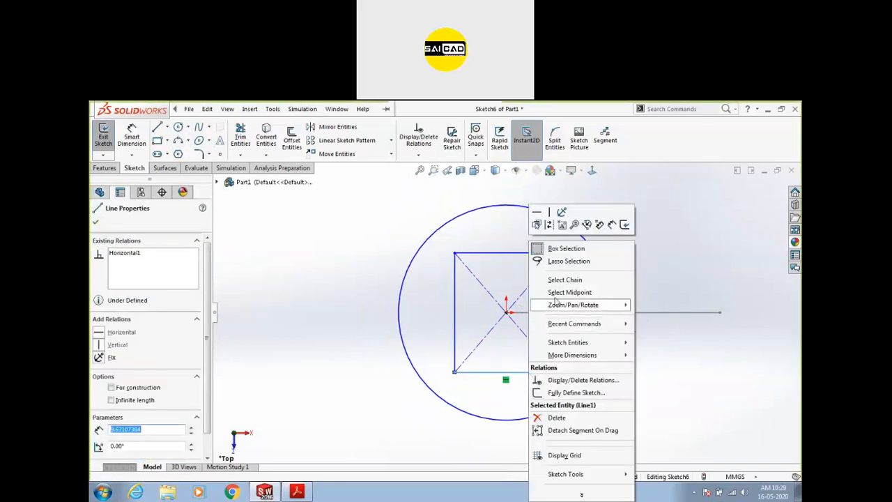
{"action": "left_click", "coordinate": [566, 279]}
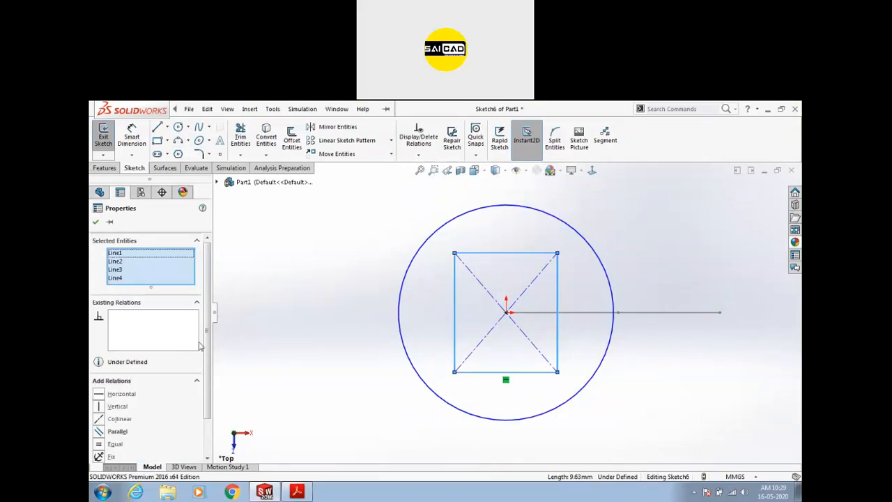
{"action": "scroll", "coordinate": [200, 345], "scroll_direction": "down", "scroll_amount": 3}
{"action": "left_click", "coordinate": [112, 443]}
{"action": "left_click", "coordinate": [344, 405]}
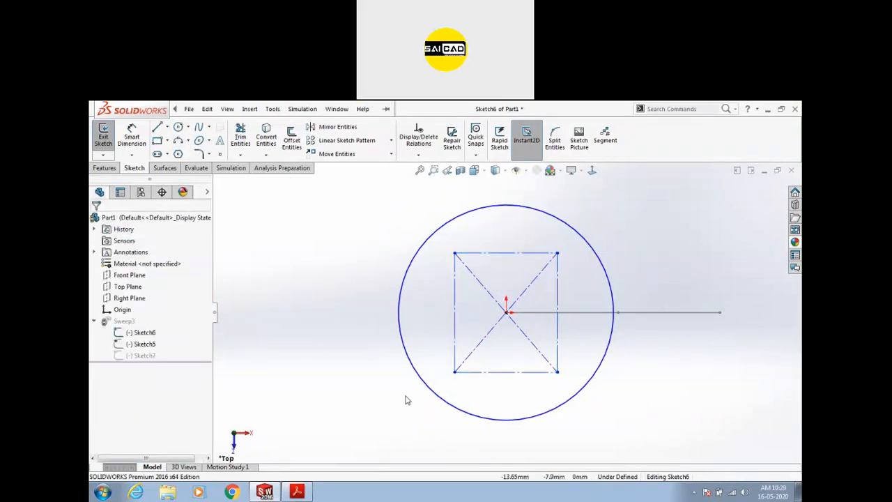
- Finish editing the profile sketch and close the rebuild error report
{"action": "left_click", "coordinate": [432, 392]}
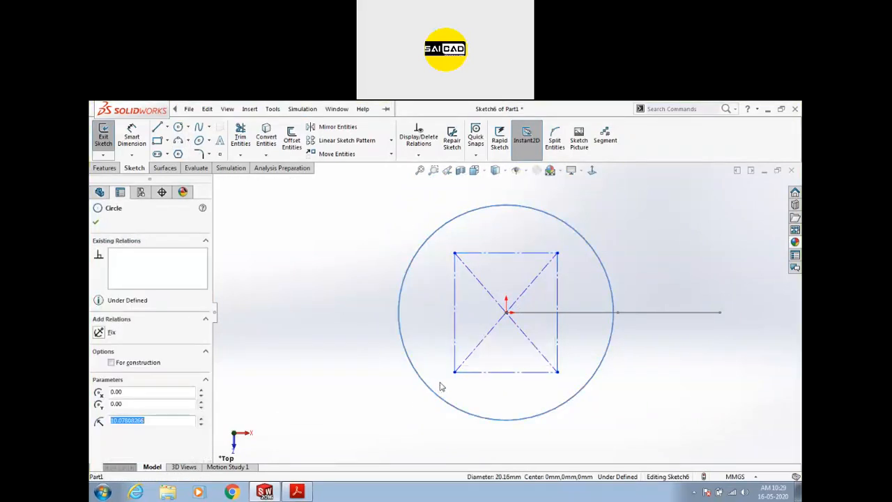
{"action": "left_click", "coordinate": [499, 373], "text": "ctrl"}
{"action": "left_click", "coordinate": [527, 329]}
{"action": "left_click", "coordinate": [440, 392]}
{"action": "left_click", "coordinate": [103, 139]}
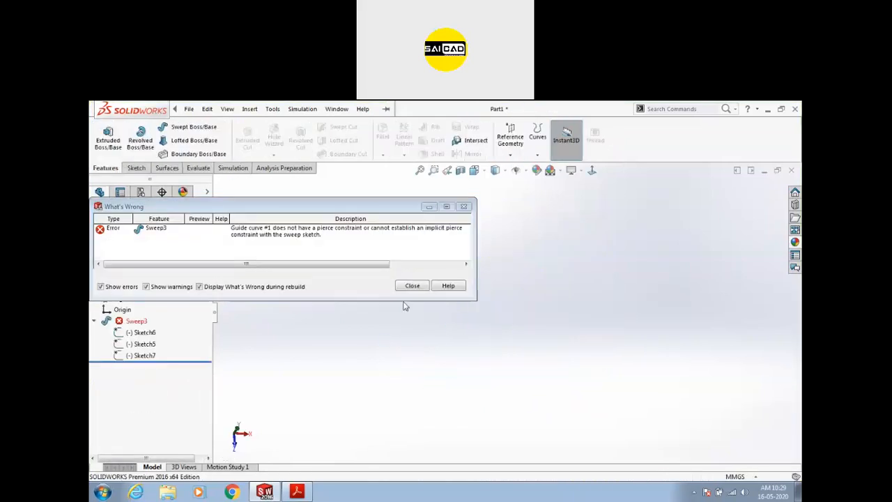
{"action": "left_click", "coordinate": [410, 288]}
- Open the Sweep3 feature for editing and clear Sketch6 from its profile selection
{"action": "left_click", "coordinate": [137, 321]}
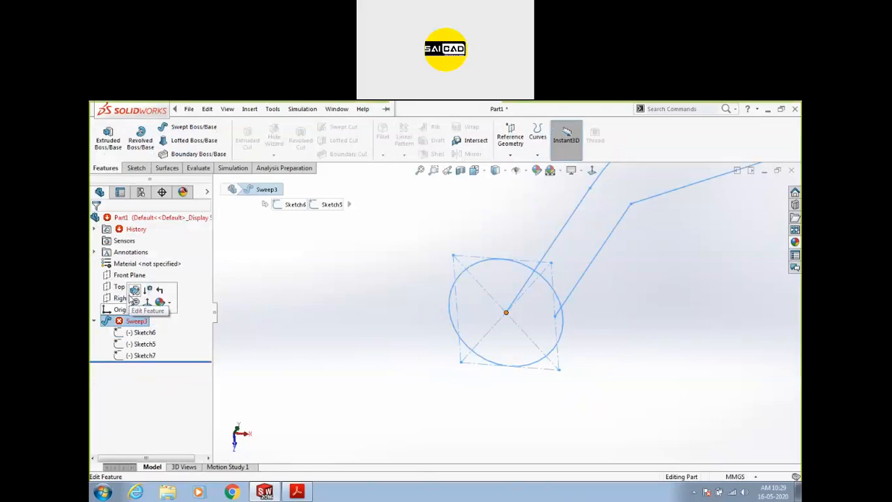
{"action": "left_click", "coordinate": [136, 288]}
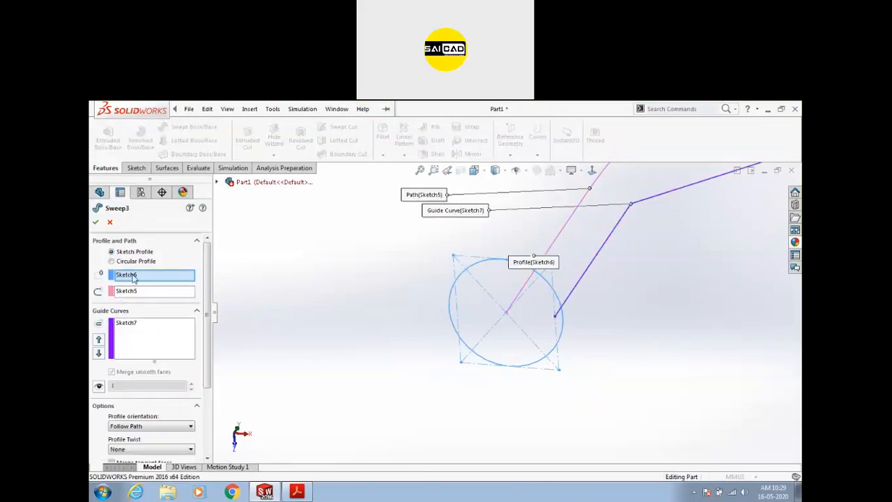
{"action": "right_click", "coordinate": [139, 279]}
{"action": "left_click", "coordinate": [162, 290]}
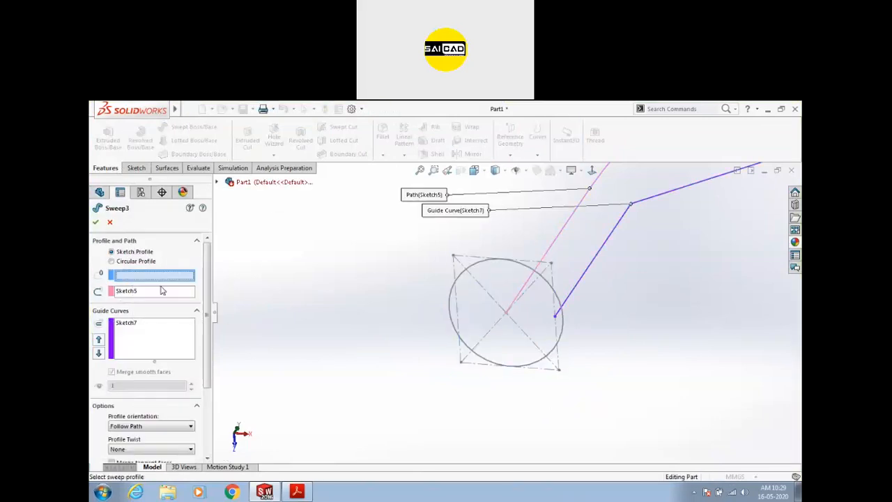
{"action": "left_click", "coordinate": [452, 294]}
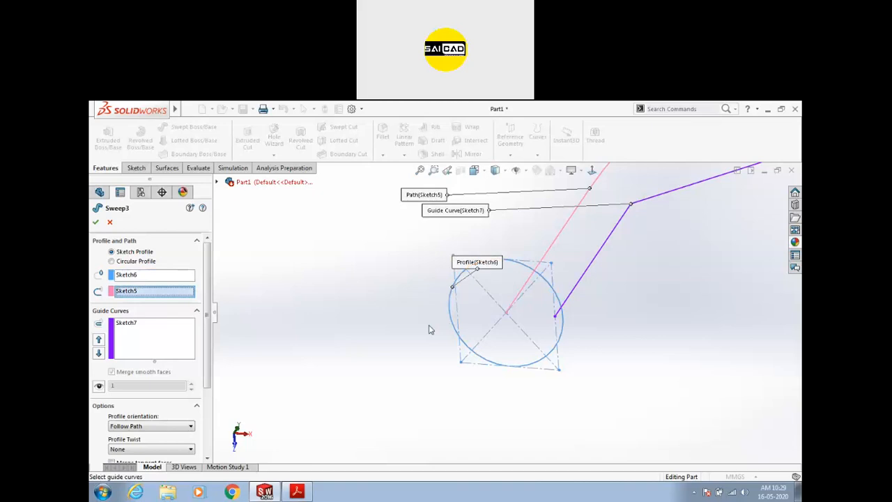
{"action": "right_click", "coordinate": [138, 293]}
{"action": "left_click", "coordinate": [168, 296]}
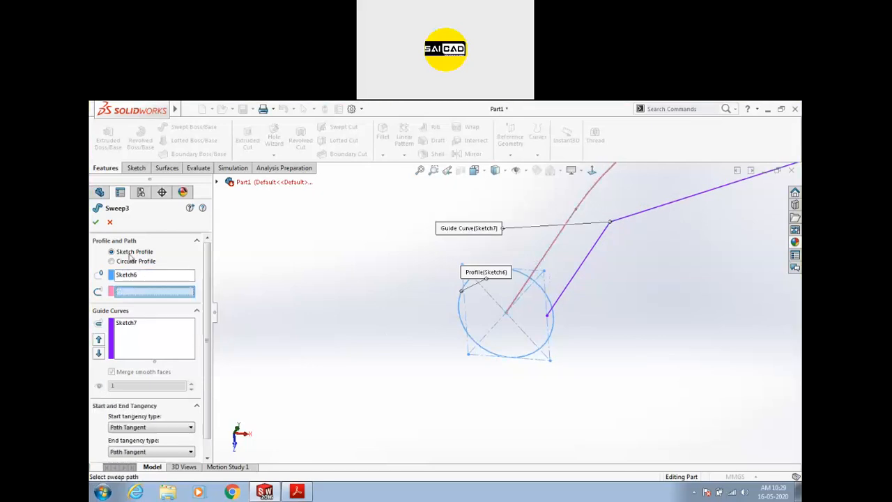
{"action": "left_click", "coordinate": [111, 221]}
- Delete the existing Sweep3 feature while keeping its profile, path and guide curve sketches
{"action": "left_click", "coordinate": [127, 322]}
{"action": "key", "text": "Delete"}
{"action": "middle_click_drag", "start_coordinate": [433, 301], "coordinate": [468, 300]}
{"action": "scroll", "coordinate": [614, 314], "scroll_direction": "down", "scroll_amount": 3}
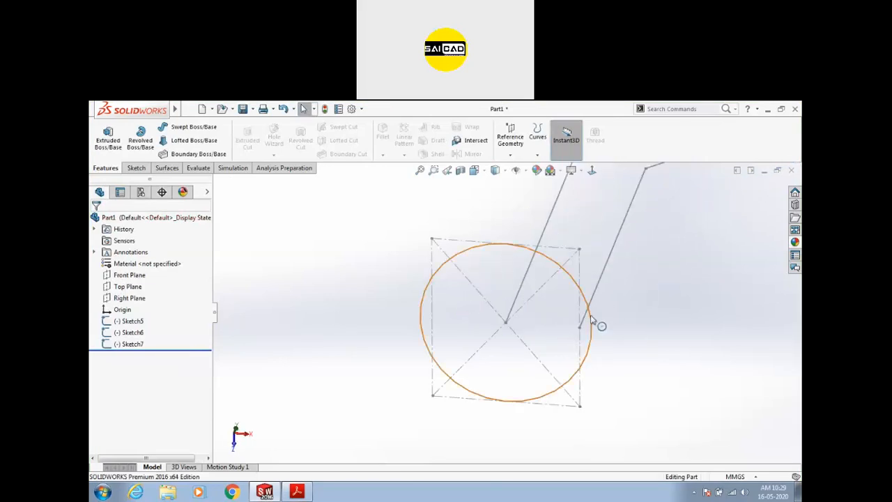
- Edit the guide curve sketch and move its lower endpoint from the construction square's edge onto the profile circle
{"action": "left_click", "coordinate": [590, 317]}
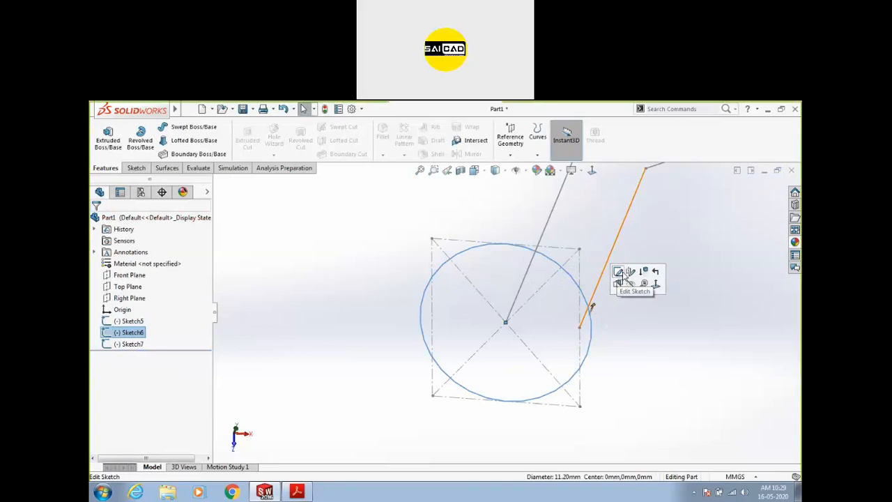
{"action": "left_click", "coordinate": [623, 335]}
{"action": "left_click", "coordinate": [594, 291]}
{"action": "left_click", "coordinate": [620, 250]}
{"action": "left_click", "coordinate": [582, 329]}
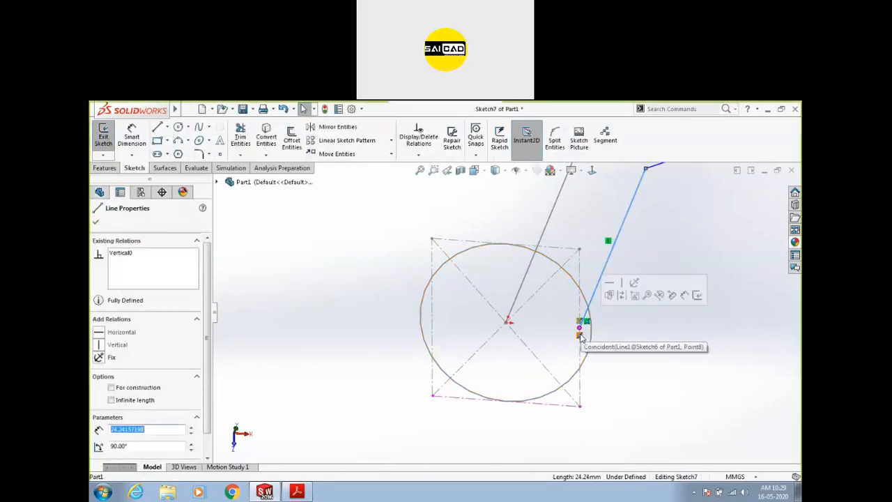
{"action": "key", "text": "Escape"}
{"action": "left_click", "coordinate": [580, 327]}
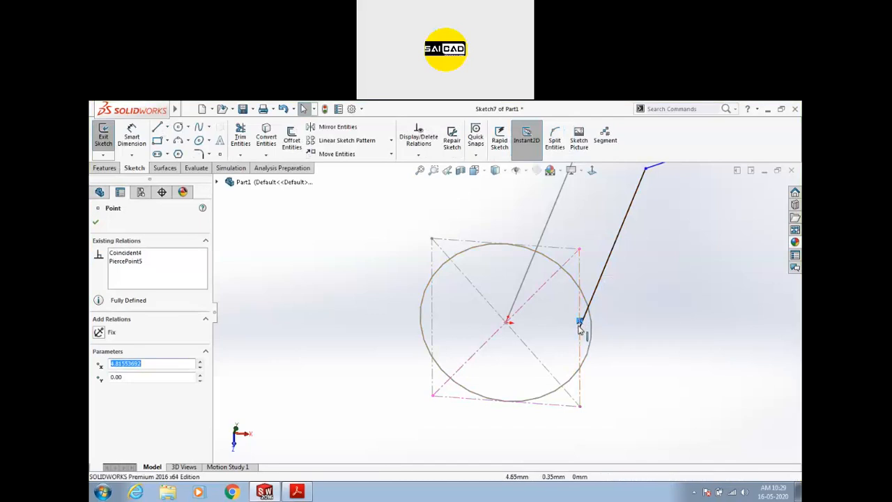
{"action": "mouse_move", "coordinate": [580, 334]}
{"action": "left_mouse_down"}
{"action": "mouse_move", "coordinate": [605, 337]}
{"action": "mouse_move", "coordinate": [593, 336]}
{"action": "left_mouse_up"}
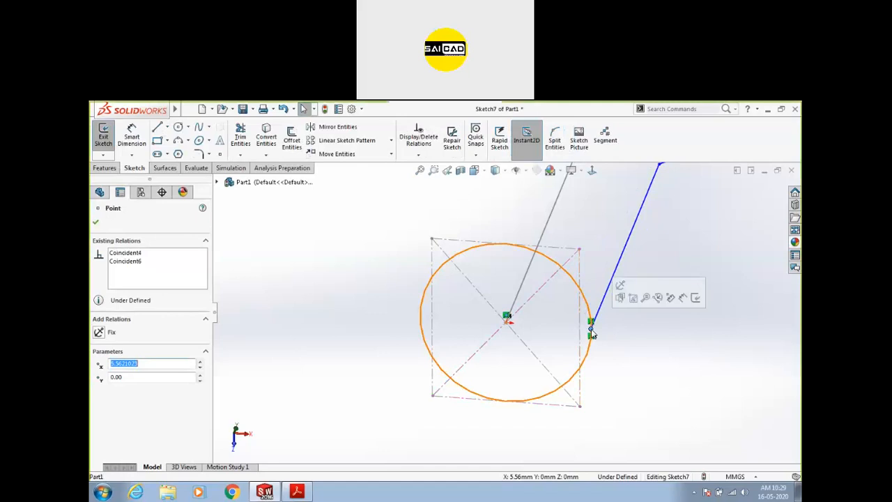
{"action": "key", "text": "Escape"}
{"action": "left_click", "coordinate": [597, 322]}
{"action": "left_click", "coordinate": [591, 333], "text": "ctrl"}
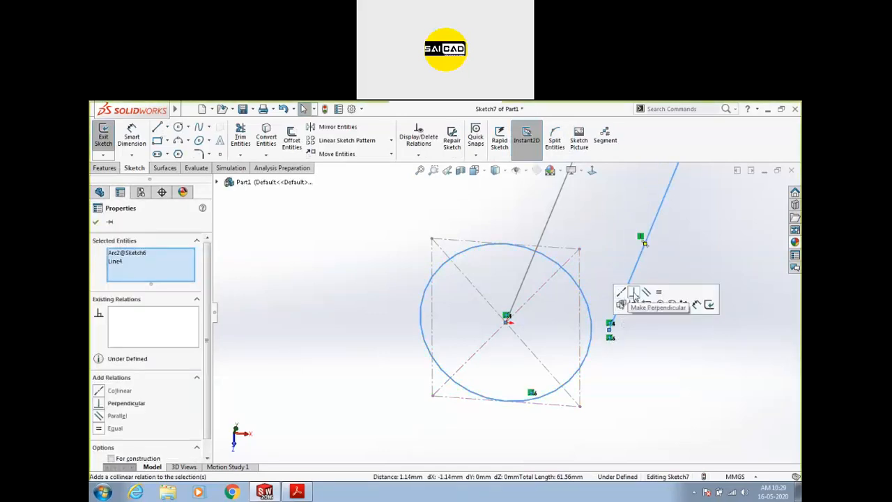
{"action": "left_click", "coordinate": [603, 356]}
- Add a Pierce relation between the guide curve's lower endpoint and the profile circle, and exit the sketch
{"action": "middle_click_drag", "start_coordinate": [603, 356], "coordinate": [605, 321]}
{"action": "scroll", "coordinate": [605, 321], "scroll_direction": "up", "scroll_amount": 5}
{"action": "scroll", "coordinate": [633, 426], "scroll_direction": "down", "scroll_amount": 6}
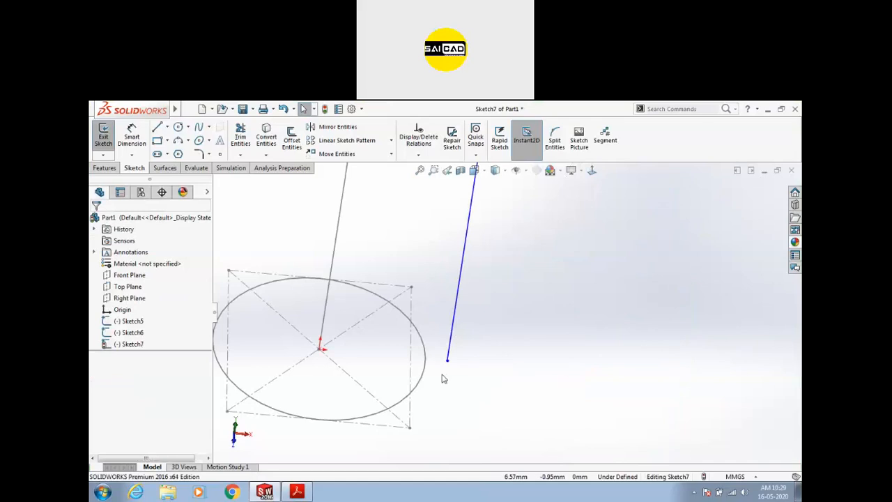
{"action": "left_click", "coordinate": [439, 364]}
{"action": "left_click", "coordinate": [448, 361], "text": "ctrl"}
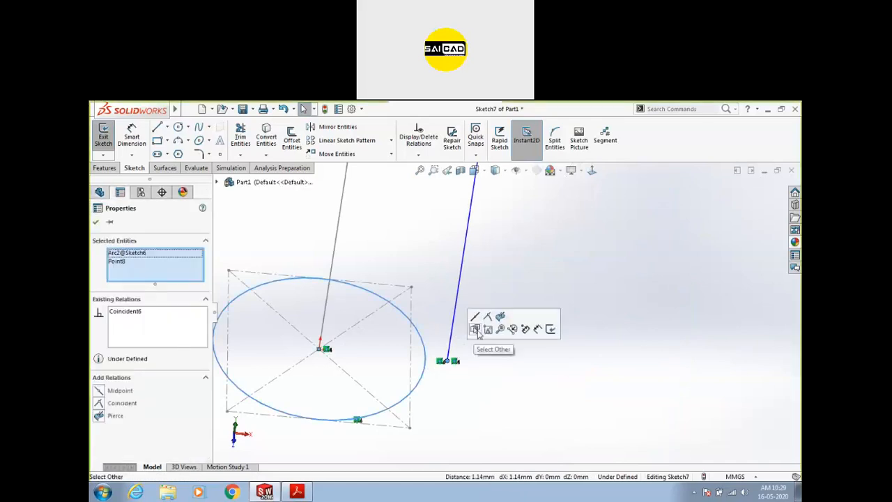
{"action": "left_click", "coordinate": [512, 329]}
{"action": "scroll", "coordinate": [502, 368], "scroll_direction": "up", "scroll_amount": 3}
{"action": "left_click", "coordinate": [488, 348]}
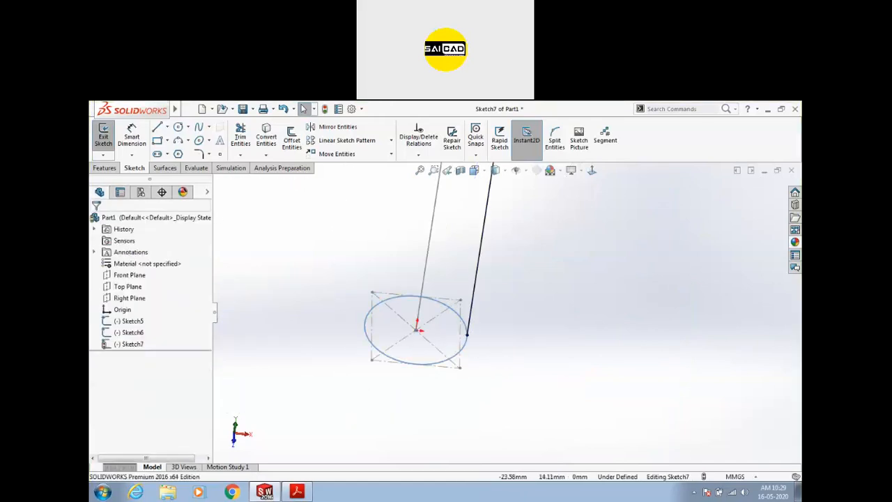
{"action": "left_click", "coordinate": [103, 136]}
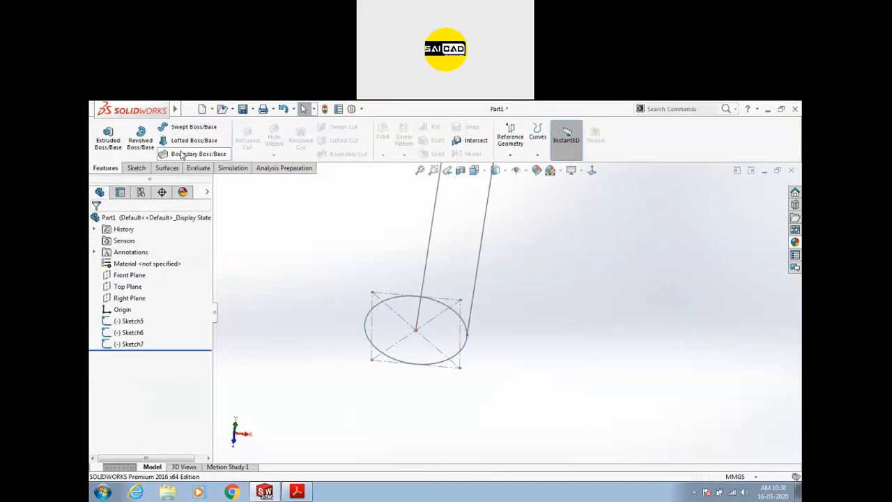
- Create a swept boss from the circle along the curved path, using the bent line sketch as the guide curve
{"action": "left_click", "coordinate": [189, 127]}
{"action": "left_click", "coordinate": [373, 354]}
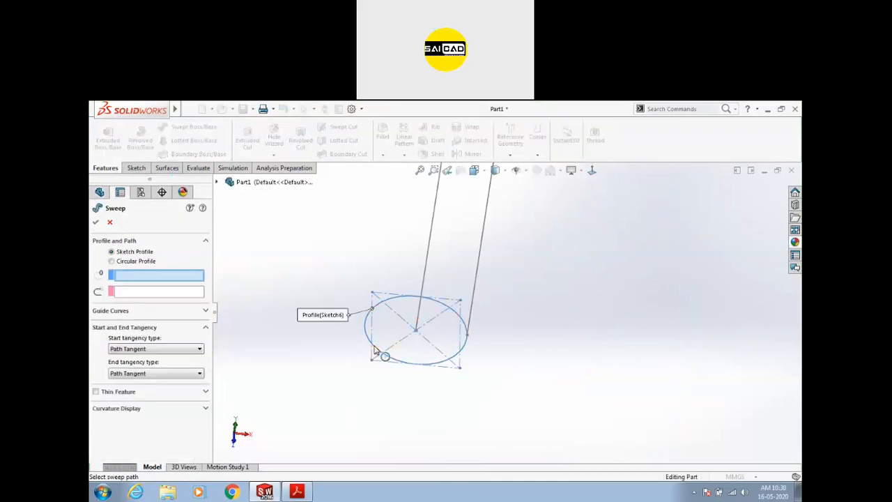
{"action": "left_click", "coordinate": [418, 305]}
{"action": "scroll", "coordinate": [530, 251], "scroll_direction": "up", "scroll_amount": 2}
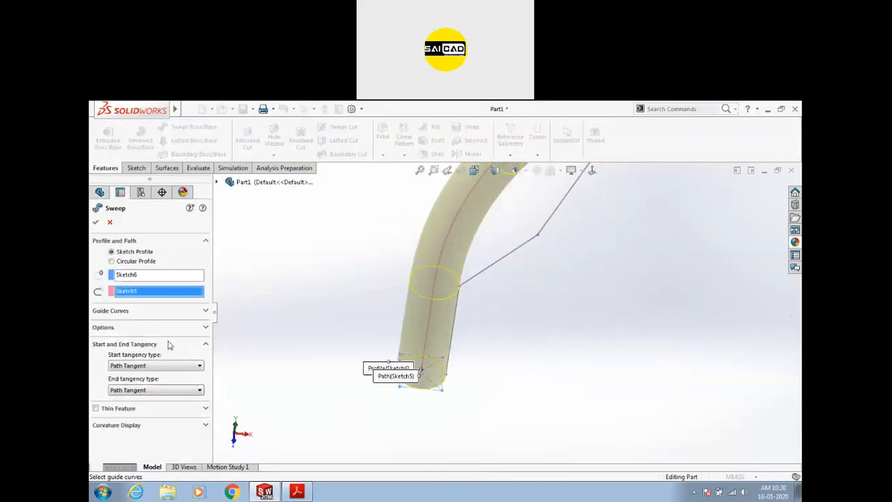
{"action": "left_click", "coordinate": [117, 314]}
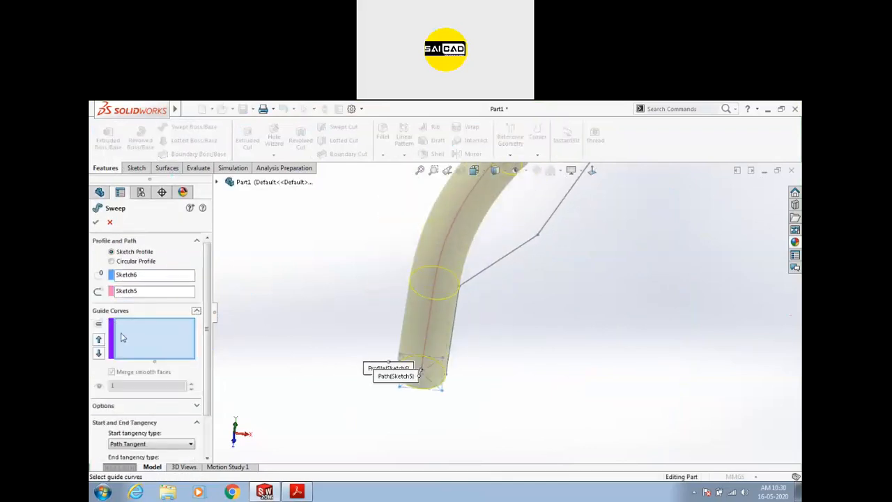
{"action": "left_click", "coordinate": [470, 282]}
{"action": "scroll", "coordinate": [347, 358], "scroll_direction": "up", "scroll_amount": 3}
{"action": "middle_click_drag", "start_coordinate": [347, 358], "coordinate": [516, 295]}
{"action": "left_click", "coordinate": [96, 221]}
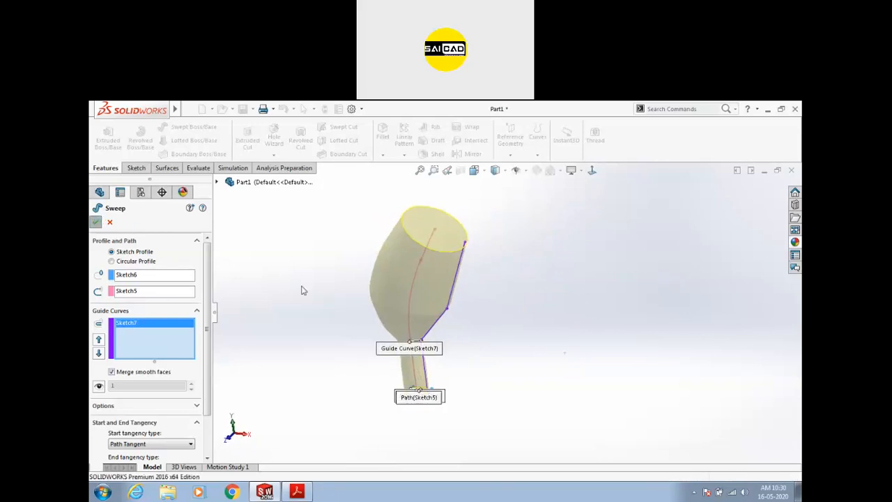
{"action": "middle_click_drag", "start_coordinate": [339, 325], "coordinate": [556, 306]}
{"action": "key", "text": "Escape"}
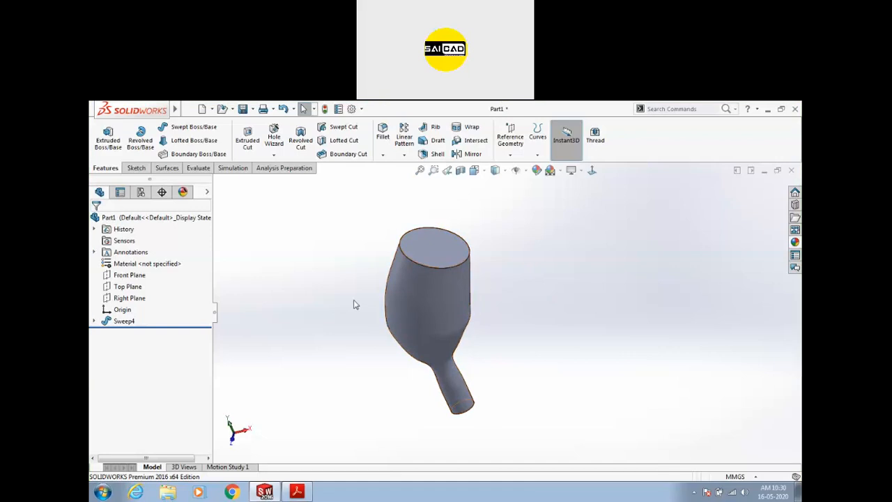
- Open the swept boss for editing and examine the available start and end tangency types
{"action": "left_click", "coordinate": [124, 320]}
{"action": "left_click", "coordinate": [129, 293]}
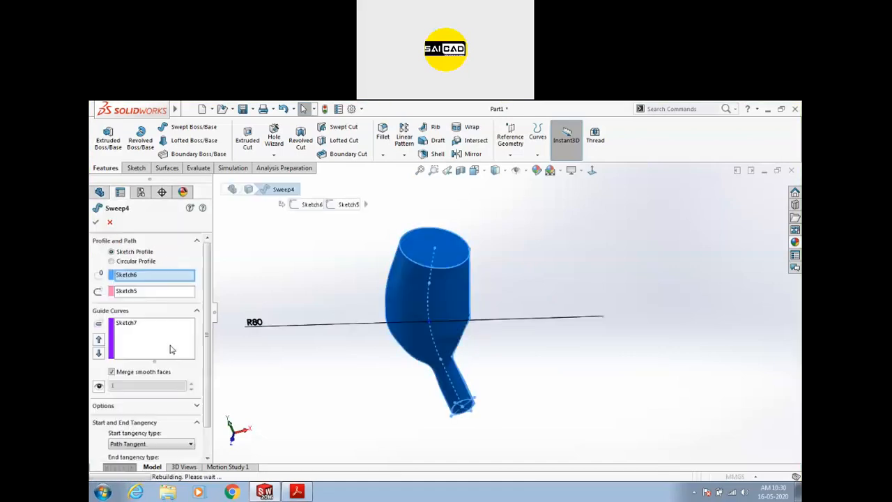
{"action": "scroll", "coordinate": [207, 432], "scroll_direction": "down", "scroll_amount": 1}
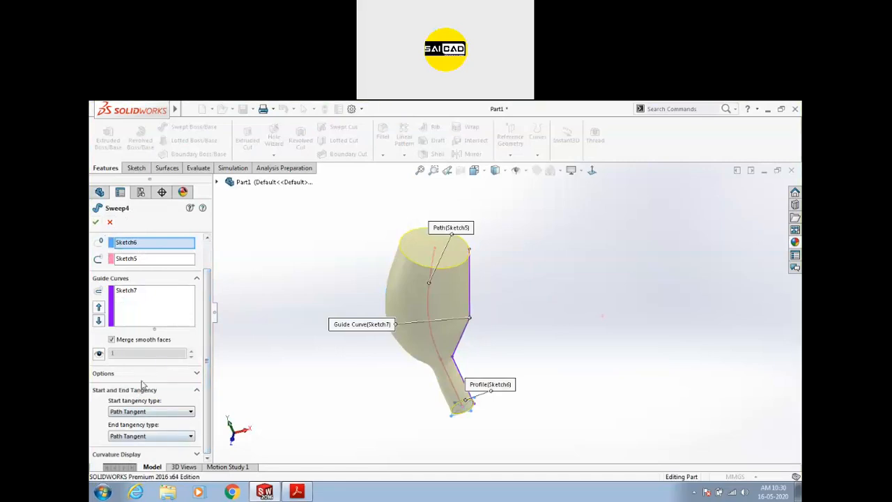
{"action": "left_click", "coordinate": [184, 412]}
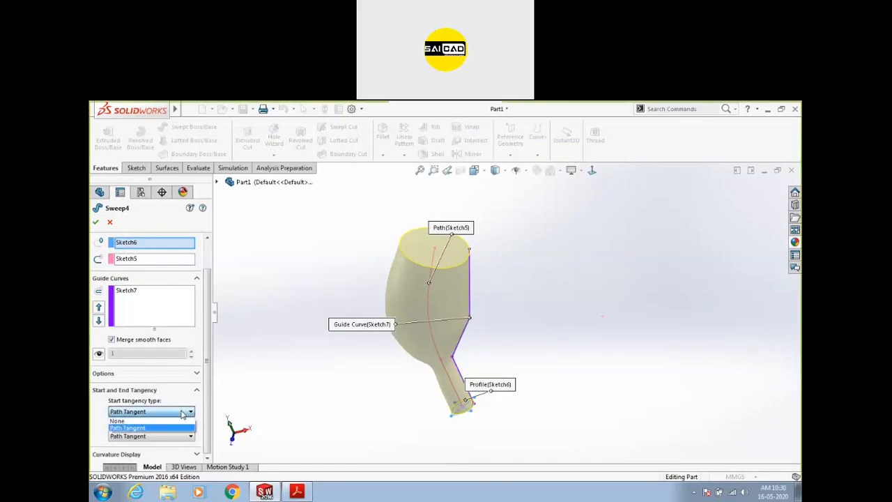
{"action": "left_click", "coordinate": [142, 412]}
{"action": "scroll", "coordinate": [419, 385], "scroll_direction": "up", "scroll_amount": 2}
{"action": "scroll", "coordinate": [481, 386], "scroll_direction": "down", "scroll_amount": 1}
{"action": "middle_click_drag", "start_coordinate": [549, 186], "coordinate": [534, 244]}
{"action": "left_click", "coordinate": [134, 412]}
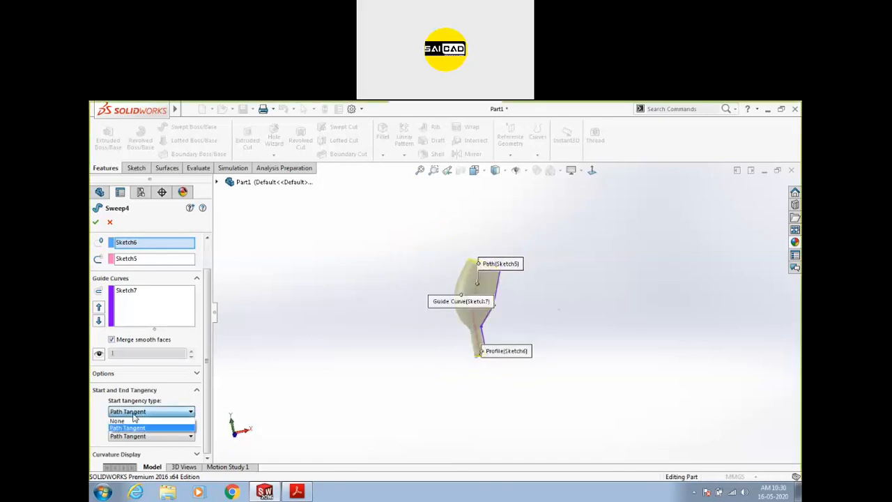
{"action": "left_click", "coordinate": [140, 426]}
{"action": "left_click", "coordinate": [143, 436]}
{"action": "left_click", "coordinate": [139, 452]}
- Inspect the sweep preview at the profile end, recheck the start tangency choices and cancel the feature edit
{"action": "scroll", "coordinate": [558, 338], "scroll_direction": "down", "scroll_amount": 5}
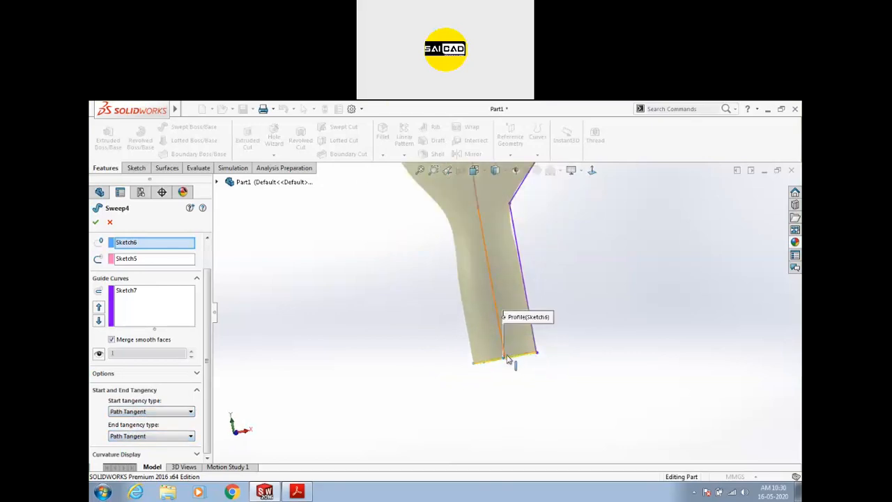
{"action": "scroll", "coordinate": [458, 388], "scroll_direction": "up", "scroll_amount": 6}
{"action": "scroll", "coordinate": [510, 316], "scroll_direction": "down", "scroll_amount": 3}
{"action": "scroll", "coordinate": [536, 227], "scroll_direction": "up", "scroll_amount": 3}
{"action": "scroll", "coordinate": [535, 229], "scroll_direction": "down", "scroll_amount": 1}
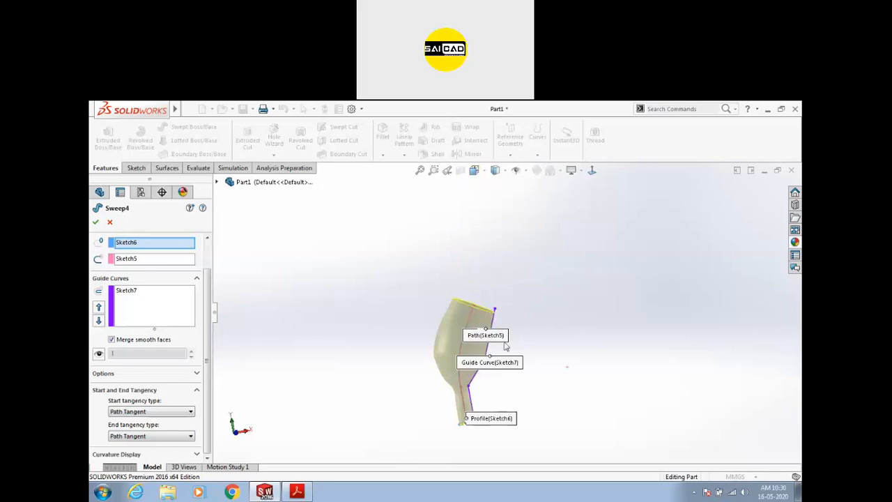
{"action": "scroll", "coordinate": [506, 346], "scroll_direction": "up", "scroll_amount": 1}
{"action": "left_click", "coordinate": [144, 412]}
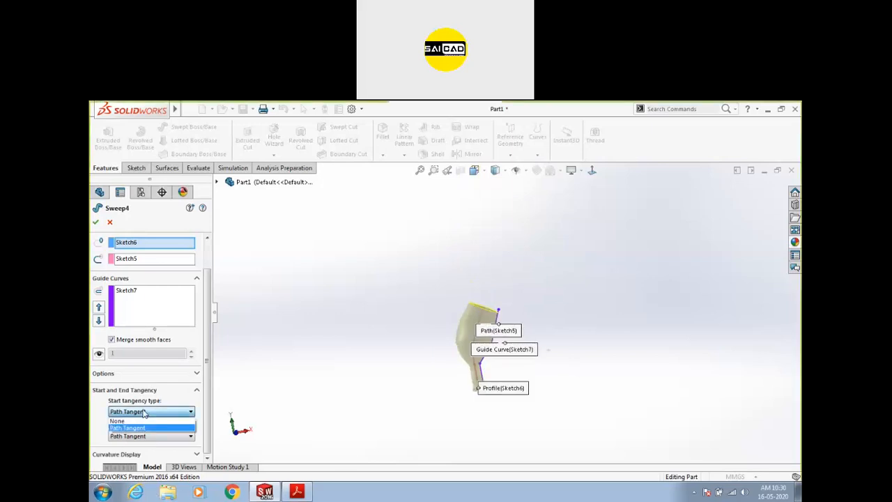
{"action": "left_click", "coordinate": [144, 412]}
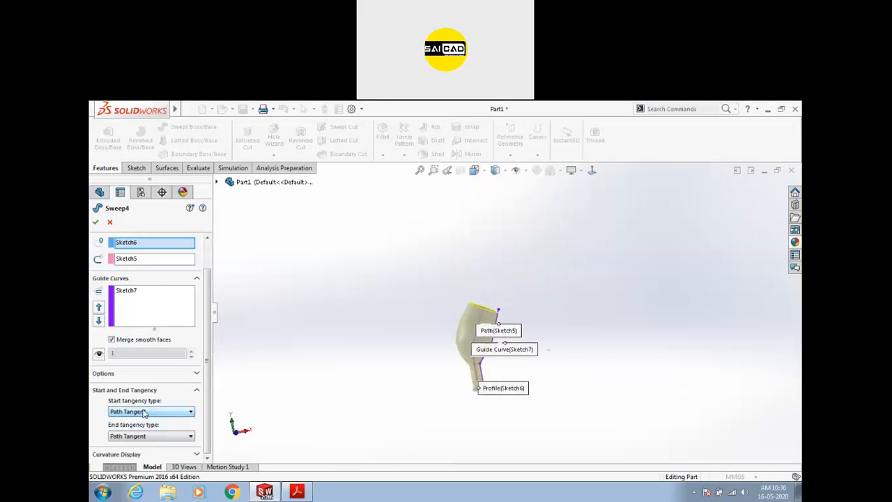
{"action": "left_click", "coordinate": [197, 391]}
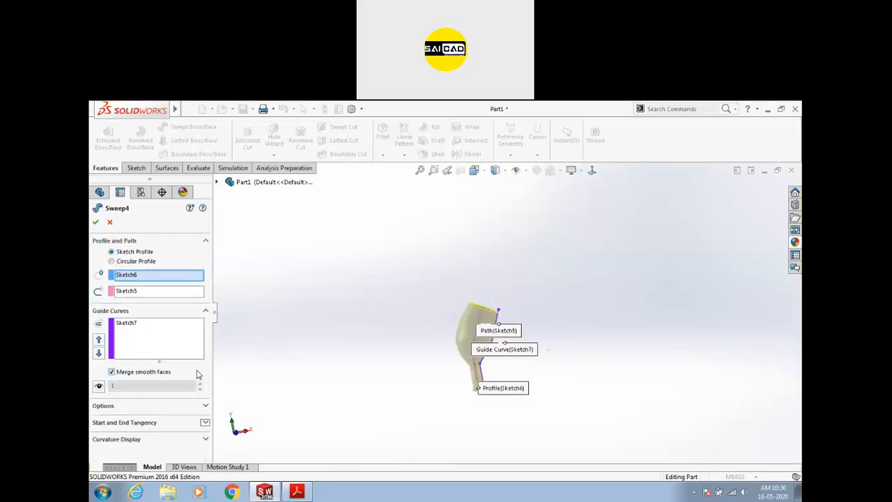
{"action": "left_click", "coordinate": [111, 223]}
- Delete the swept boss and all of its remaining sketches from the part
{"action": "scroll", "coordinate": [300, 272], "scroll_direction": "up", "scroll_amount": 3}
{"action": "left_click", "coordinate": [125, 321]}
{"action": "key", "text": "Delete"}
{"action": "left_click", "coordinate": [136, 334]}
{"action": "key", "text": "Delete"}
{"action": "left_click", "coordinate": [125, 321]}
{"action": "key", "text": "Delete"}
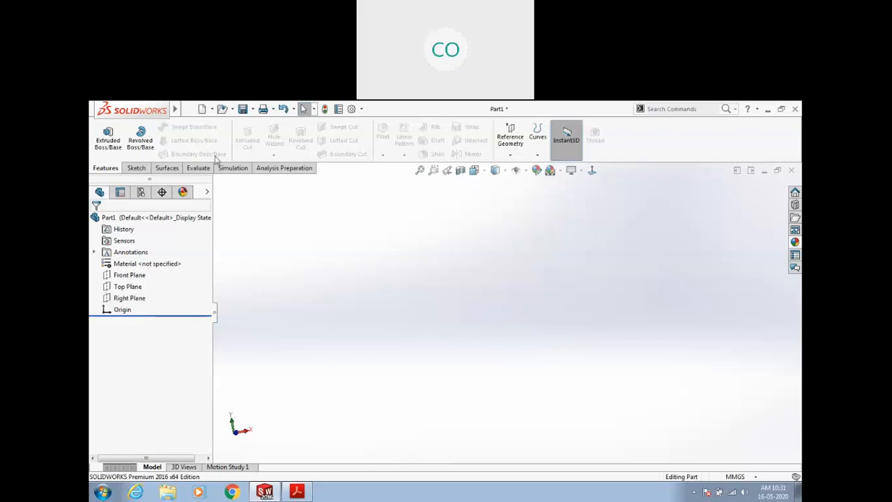
- Start a sketch on the Front Plane and draw a nearly vertical midpoint line about 203 mm long, centred on the origin
{"action": "left_click", "coordinate": [136, 168]}
{"action": "left_click", "coordinate": [103, 132]}
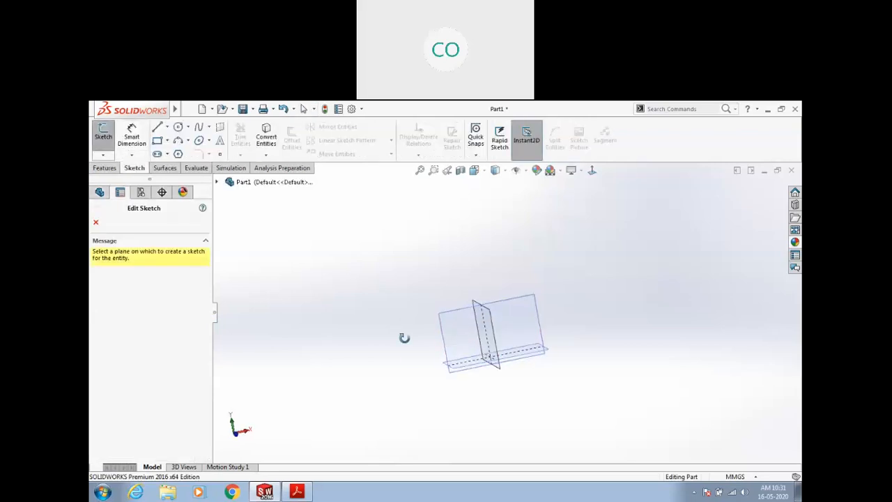
{"action": "left_click", "coordinate": [464, 334]}
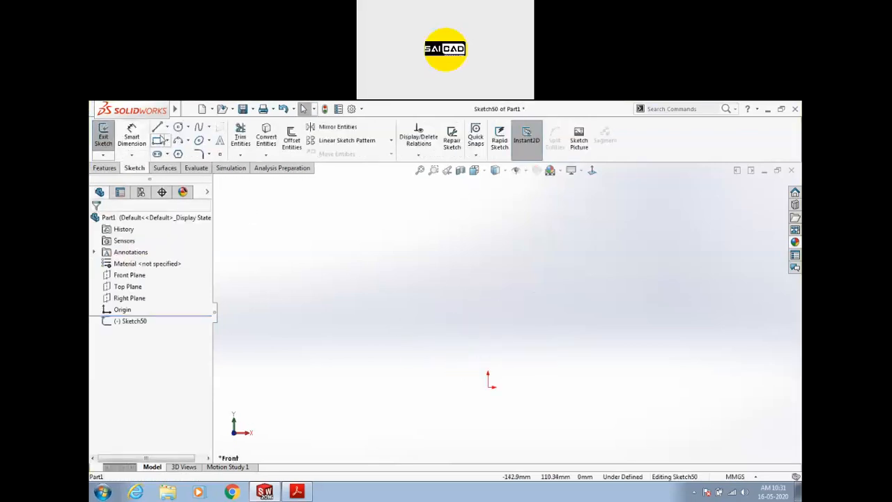
{"action": "left_click", "coordinate": [158, 127]}
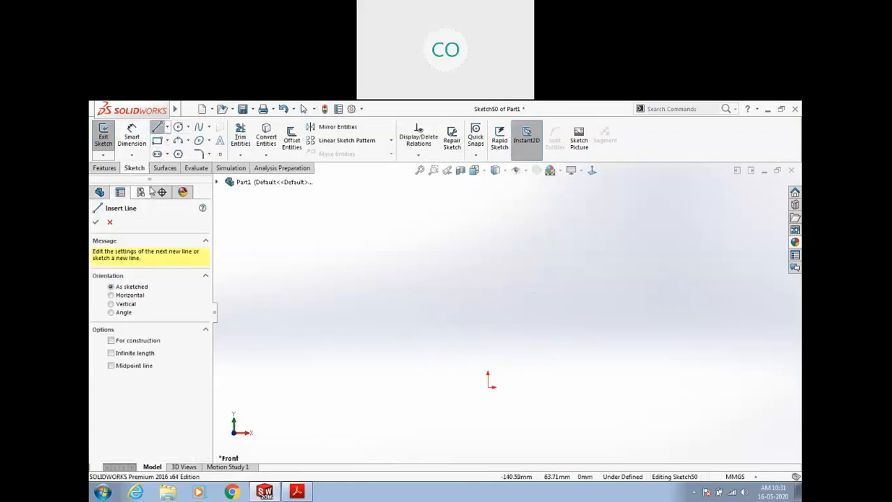
{"action": "left_click", "coordinate": [167, 130]}
{"action": "left_click", "coordinate": [181, 153]}
{"action": "left_click", "coordinate": [168, 131]}
{"action": "left_click", "coordinate": [187, 166]}
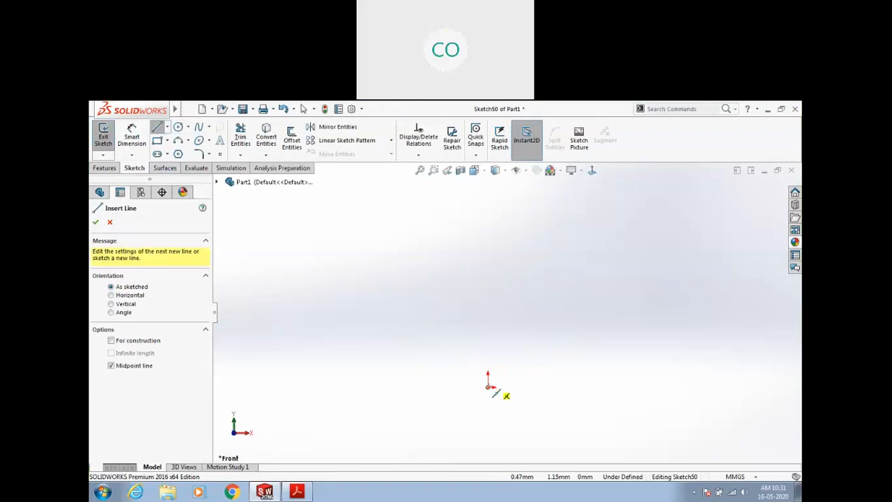
{"action": "left_click", "coordinate": [488, 387]}
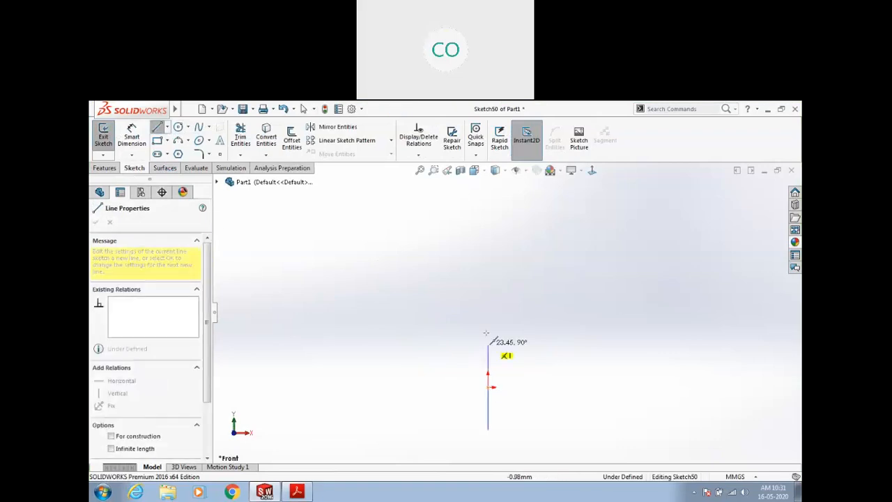
{"action": "left_click", "coordinate": [484, 205]}
{"action": "key", "text": "Escape"}
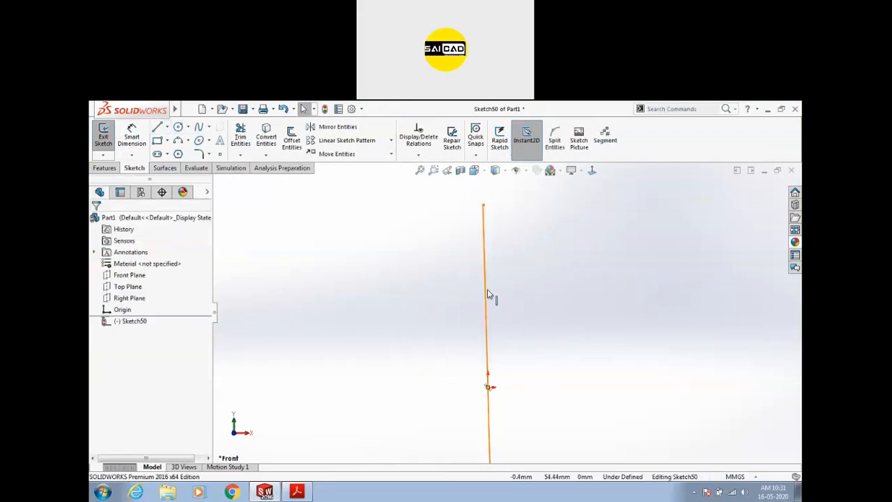
- Apply a Vertical relation to the midpoint line through the origin
{"action": "left_click", "coordinate": [487, 293]}
{"action": "scroll", "coordinate": [410, 294], "scroll_direction": "up", "scroll_amount": 3}
{"action": "scroll", "coordinate": [606, 330], "scroll_direction": "down", "scroll_amount": 1}
{"action": "scroll", "coordinate": [503, 326], "scroll_direction": "up", "scroll_amount": 2}
{"action": "scroll", "coordinate": [537, 362], "scroll_direction": "down", "scroll_amount": 1}
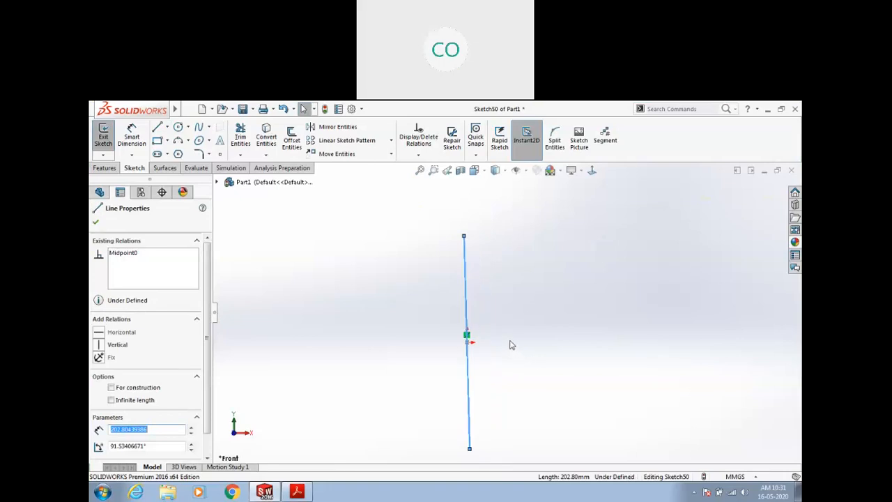
{"action": "left_click", "coordinate": [102, 347]}
{"action": "left_click", "coordinate": [308, 325]}
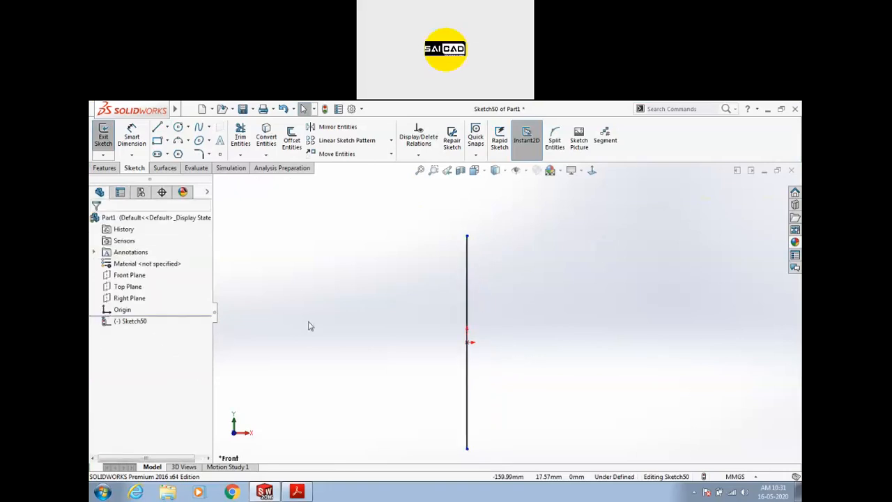
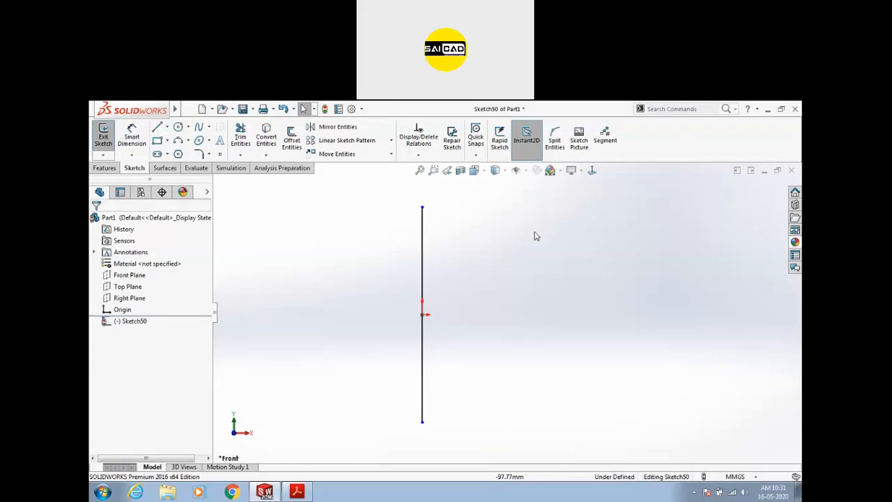
- Lengthen the vertical line slightly by extending its upper end, and start a new sketch on the Top Plane
{"action": "left_click_drag", "start_coordinate": [423, 211], "coordinate": [423, 195]}
{"action": "left_click", "coordinate": [303, 230]}
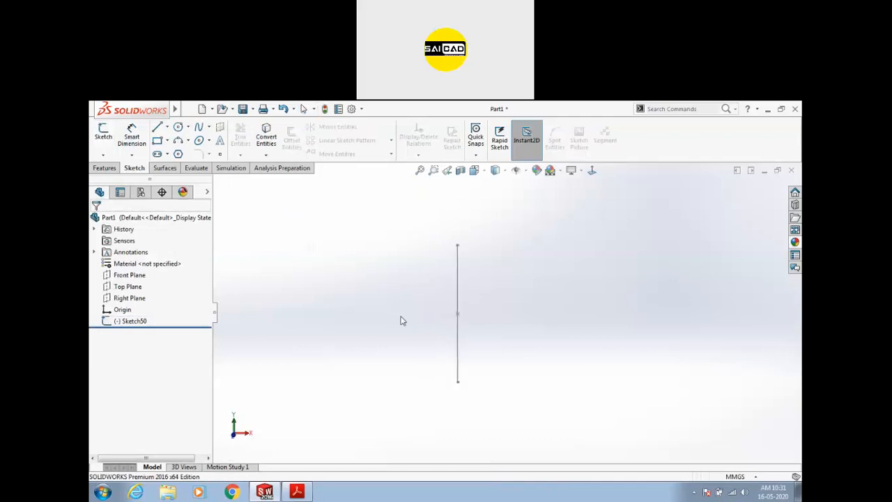
{"action": "left_click", "coordinate": [107, 135]}
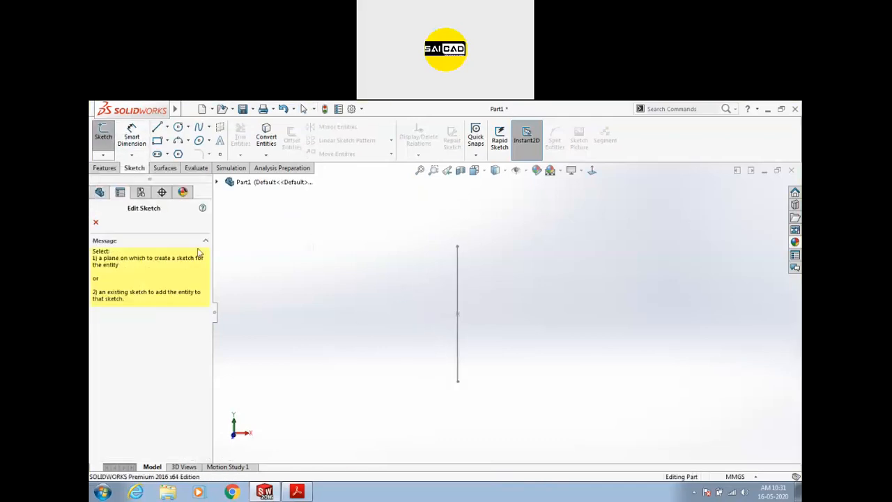
{"action": "left_click", "coordinate": [216, 182]}
{"action": "left_click", "coordinate": [249, 252]}
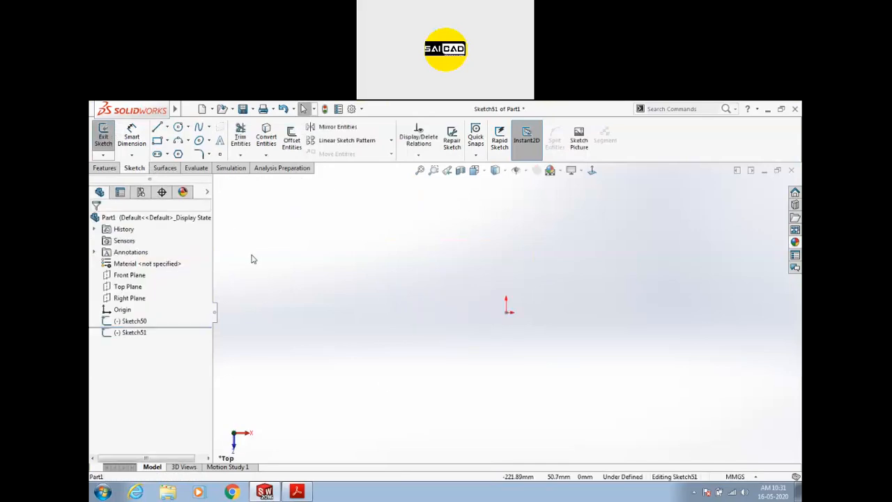
- Draw a center rectangle about 41 mm wide and centred on the origin
{"action": "left_click", "coordinate": [158, 140]}
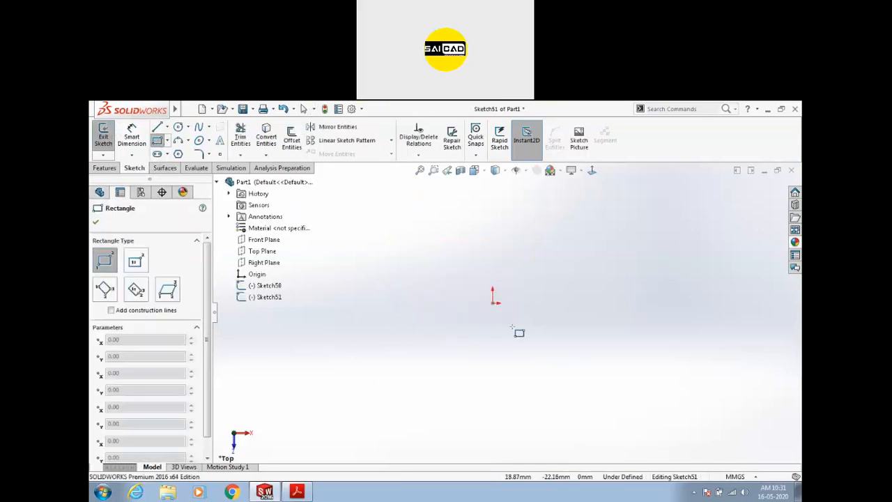
{"action": "left_click", "coordinate": [136, 260]}
{"action": "left_click", "coordinate": [492, 302]}
{"action": "left_click", "coordinate": [522, 279]}
{"action": "scroll", "coordinate": [524, 279], "scroll_direction": "up", "scroll_amount": 2}
- Draw a circle of about 34 mm radius around the rectangle, centred on the origin, and exit the sketch
{"action": "left_click", "coordinate": [179, 127]}
{"action": "left_click", "coordinate": [465, 321]}
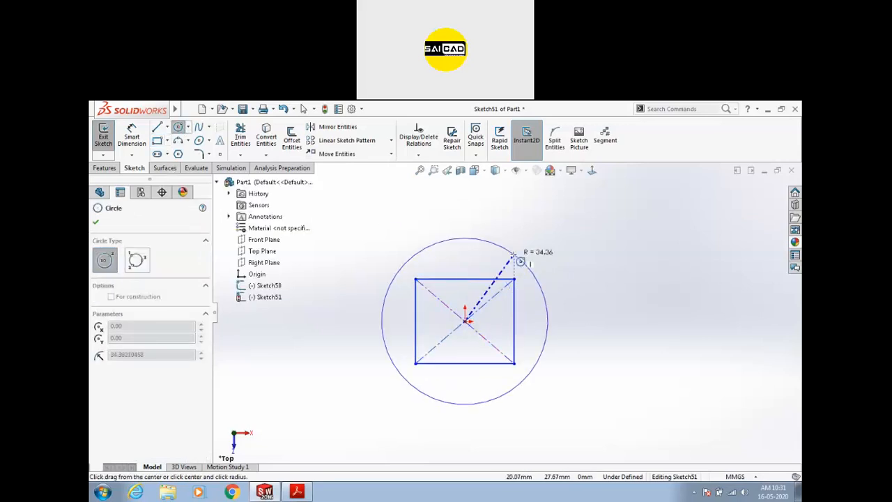
{"action": "left_click", "coordinate": [520, 259]}
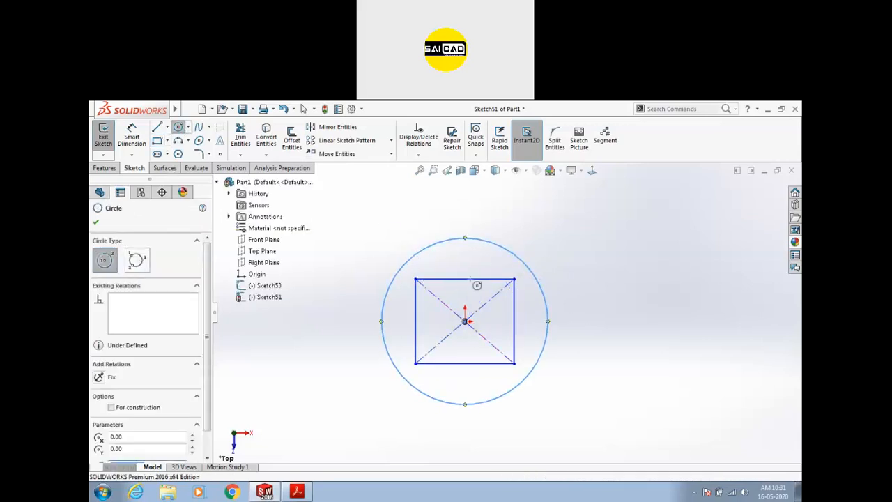
{"action": "left_click", "coordinate": [104, 136]}
- Start a sketch on the Front Plane and draw a vertical line up from the origin, followed by a line angled up to the right
{"action": "mouse_move", "coordinate": [369, 359]}
{"action": "middle_mouse_down"}
{"action": "mouse_move", "coordinate": [325, 306]}
{"action": "mouse_move", "coordinate": [344, 325]}
{"action": "middle_mouse_up"}
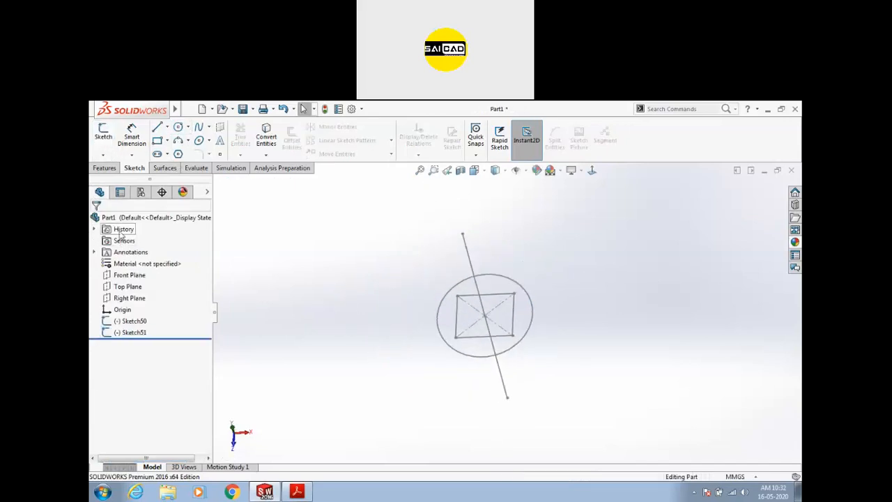
{"action": "left_click", "coordinate": [122, 275]}
{"action": "middle_click_drag", "start_coordinate": [245, 313], "coordinate": [352, 301]}
{"action": "left_click", "coordinate": [104, 134]}
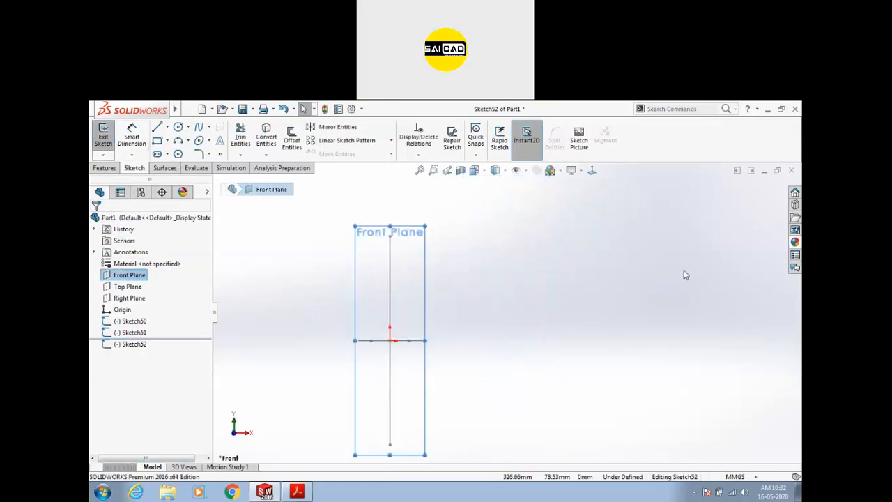
{"action": "left_click", "coordinate": [390, 340]}
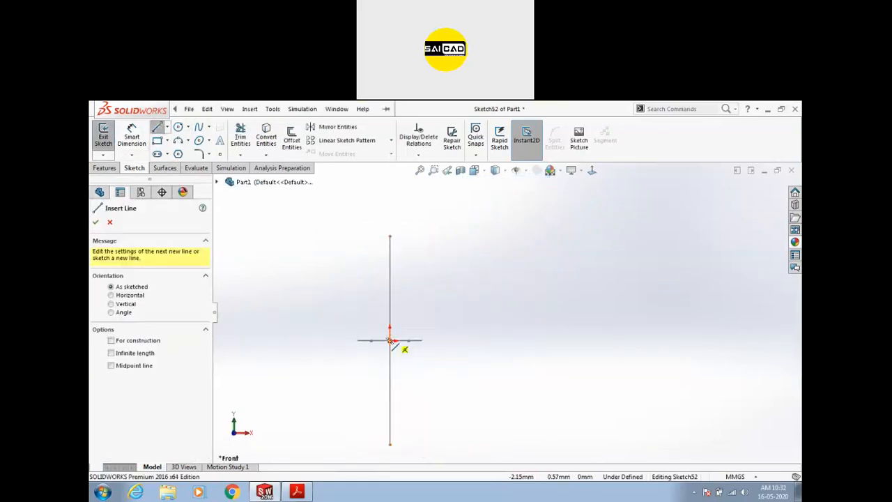
{"action": "scroll", "coordinate": [386, 373], "scroll_direction": "up", "scroll_amount": 5}
{"action": "left_click", "coordinate": [460, 221]}
{"action": "double_click", "coordinate": [493, 182]}
{"action": "key", "text": "Escape"}
{"action": "scroll", "coordinate": [478, 194], "scroll_direction": "down", "scroll_amount": 2}
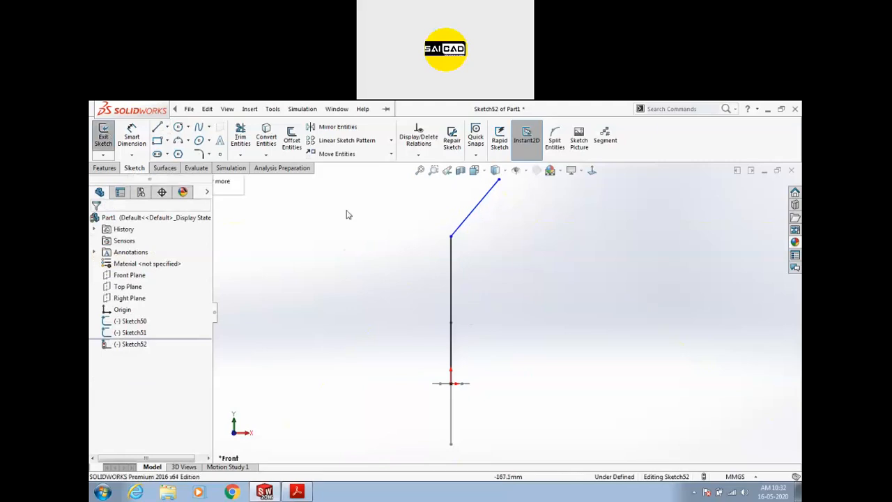
- Round the corner between the vertical and angled lines with an 80 mm sketch fillet and exit the sketch
{"action": "left_click", "coordinate": [202, 155]}
{"action": "left_click", "coordinate": [452, 237]}
{"action": "left_click", "coordinate": [96, 223]}
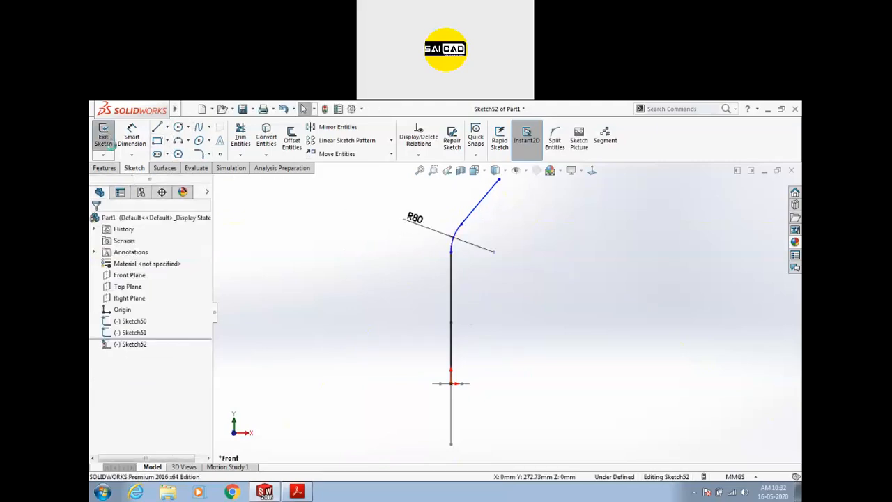
{"action": "left_click", "coordinate": [103, 135]}
- Create a swept boss from the circle-and-rectangle profile along the bent path
{"action": "middle_click_drag", "start_coordinate": [355, 263], "coordinate": [351, 317]}
{"action": "left_click", "coordinate": [104, 168]}
{"action": "left_click", "coordinate": [187, 129]}
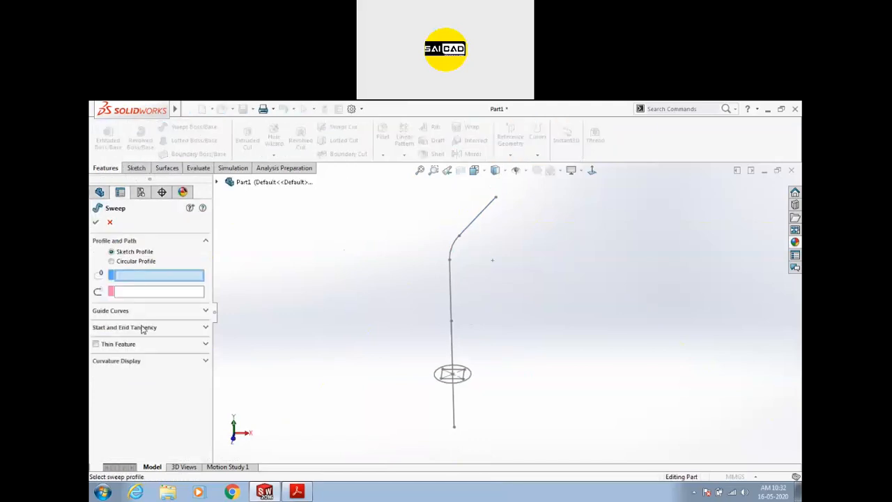
{"action": "left_click", "coordinate": [444, 387]}
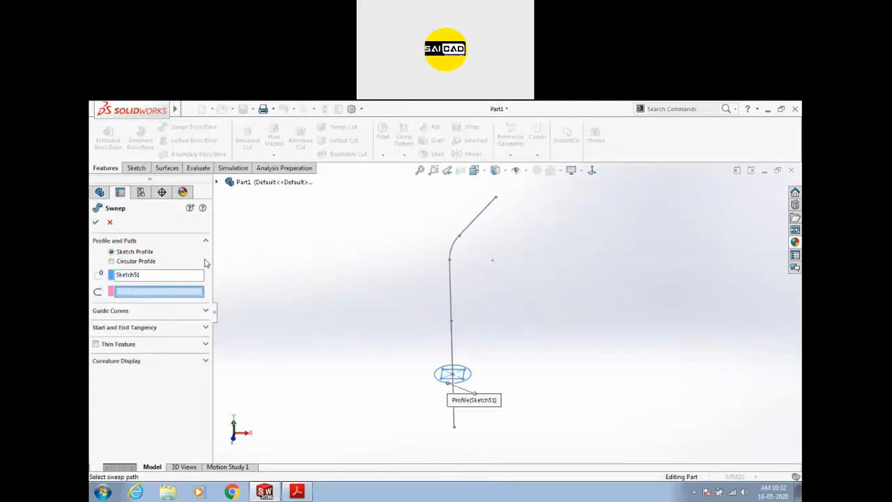
{"action": "left_click", "coordinate": [450, 295]}
{"action": "mouse_move", "coordinate": [419, 350]}
{"action": "middle_mouse_down"}
{"action": "mouse_move", "coordinate": [395, 366]}
{"action": "mouse_move", "coordinate": [239, 321]}
{"action": "middle_mouse_up"}
{"action": "left_click", "coordinate": [97, 222]}
- Examine the swept body from several angles, especially the rectangular opening in its lower end face
{"action": "mouse_move", "coordinate": [400, 279]}
{"action": "middle_mouse_down"}
{"action": "mouse_move", "coordinate": [508, 261]}
{"action": "mouse_move", "coordinate": [510, 311]}
{"action": "mouse_move", "coordinate": [480, 244]}
{"action": "mouse_move", "coordinate": [542, 311]}
{"action": "mouse_move", "coordinate": [481, 241]}
{"action": "mouse_move", "coordinate": [465, 292]}
{"action": "middle_mouse_up"}
{"action": "scroll", "coordinate": [464, 292], "scroll_direction": "down", "scroll_amount": 3}
{"action": "middle_click_drag", "start_coordinate": [520, 306], "coordinate": [580, 303]}
{"action": "scroll", "coordinate": [509, 307], "scroll_direction": "up", "scroll_amount": 5}
{"action": "middle_click_drag", "start_coordinate": [400, 353], "coordinate": [488, 365]}
{"action": "scroll", "coordinate": [412, 336], "scroll_direction": "down", "scroll_amount": 5}
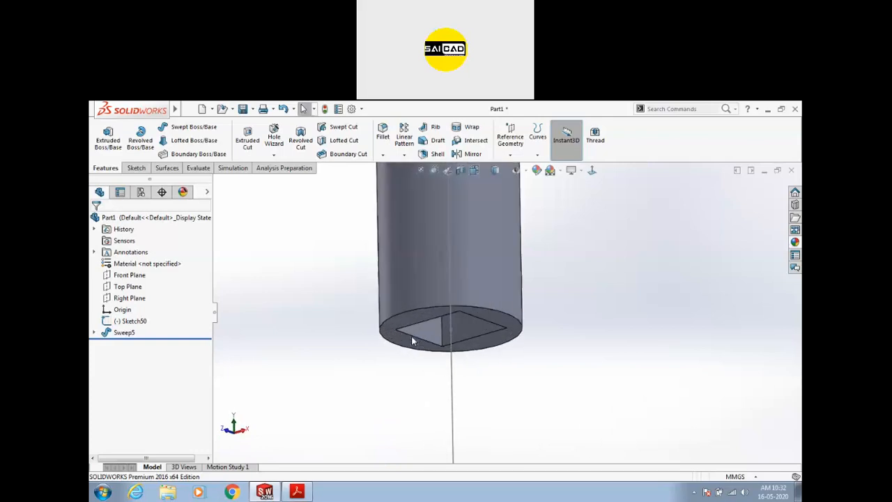
{"action": "scroll", "coordinate": [405, 361], "scroll_direction": "up", "scroll_amount": 5}
{"action": "mouse_move", "coordinate": [405, 360]}
{"action": "middle_mouse_down"}
{"action": "mouse_move", "coordinate": [527, 281]}
{"action": "mouse_move", "coordinate": [500, 333]}
{"action": "mouse_move", "coordinate": [504, 367]}
{"action": "middle_mouse_up"}
- Delete the swept boss while keeping its profile and path sketches
{"action": "left_click", "coordinate": [124, 334]}
{"action": "key", "text": "Delete"}
- Edit the profile sketch, convert the rectangle's four sides to construction geometry and exit the sketch
{"action": "middle_click_drag", "start_coordinate": [372, 330], "coordinate": [444, 392]}
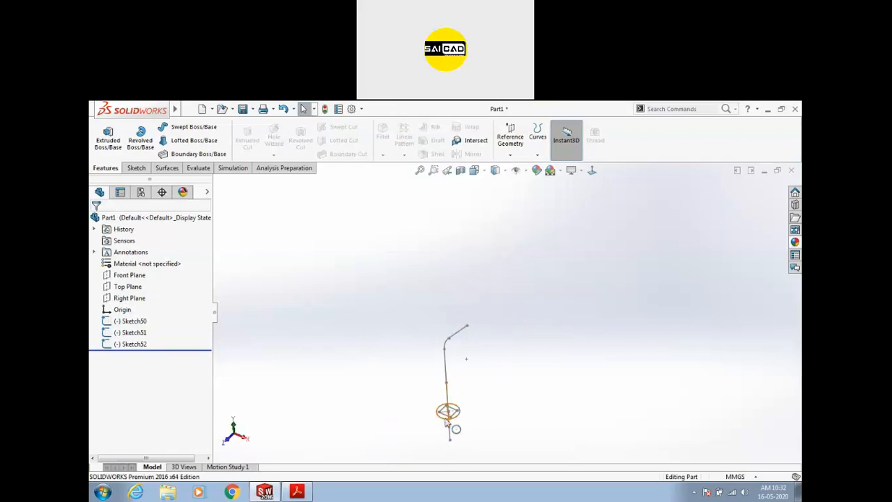
{"action": "left_click", "coordinate": [447, 414]}
{"action": "left_click", "coordinate": [477, 376]}
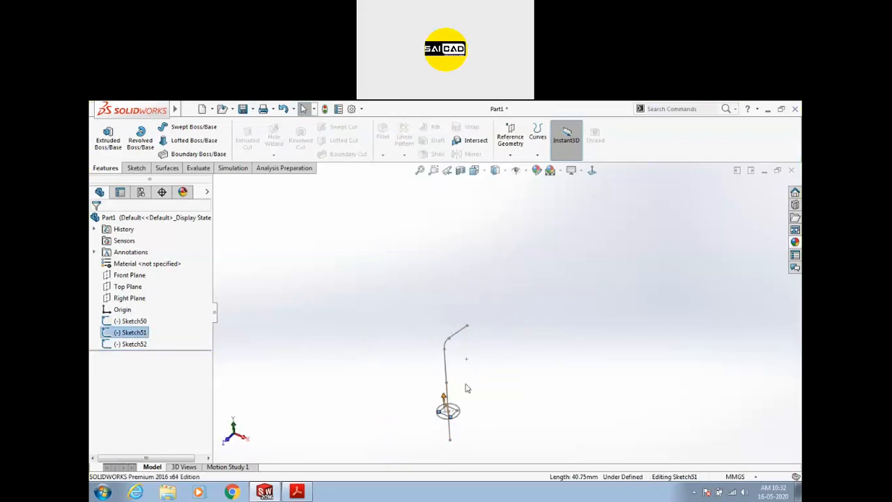
{"action": "right_click", "coordinate": [444, 419]}
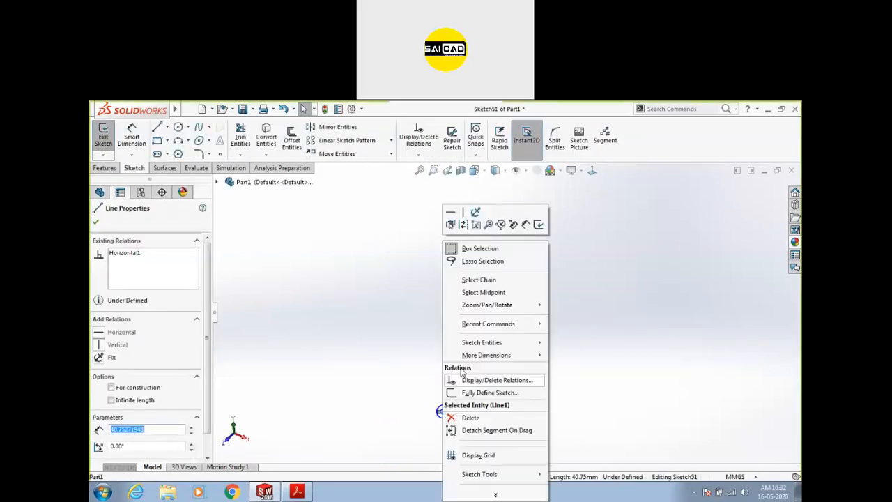
{"action": "left_click", "coordinate": [474, 280]}
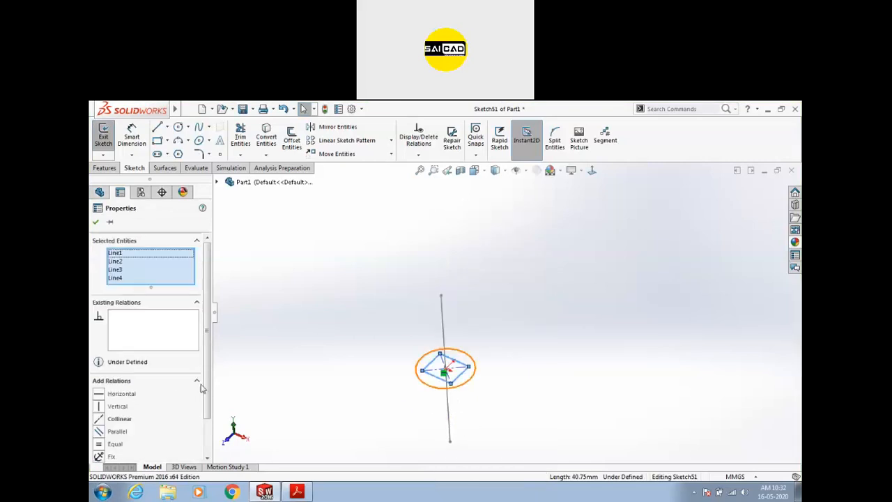
{"action": "left_click_drag", "start_coordinate": [207, 396], "coordinate": [196, 461]}
{"action": "left_click", "coordinate": [136, 444]}
{"action": "left_click", "coordinate": [99, 155]}
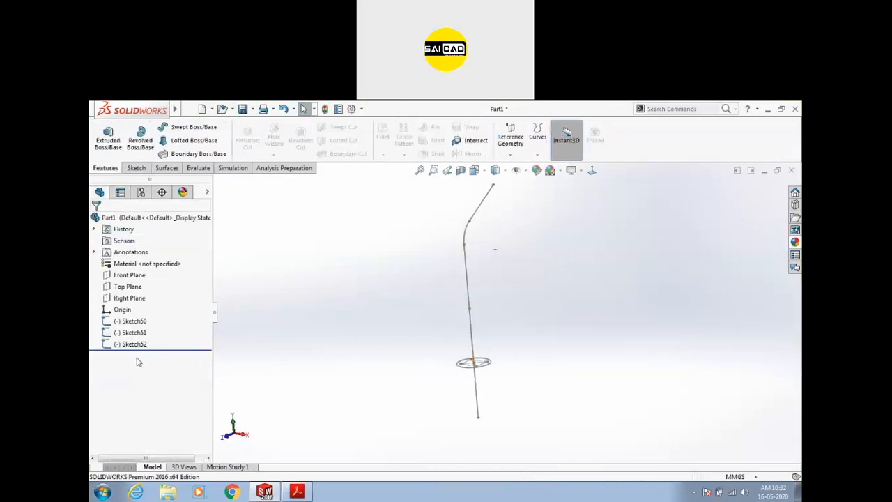
- Roll the model back to before the bent path sketch
{"action": "left_click_drag", "start_coordinate": [166, 348], "coordinate": [167, 340]}
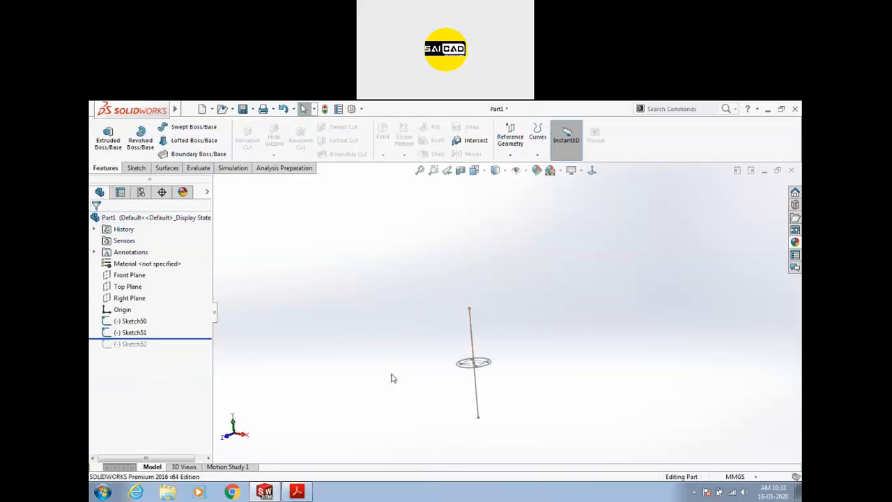
{"action": "middle_click_drag", "start_coordinate": [413, 360], "coordinate": [509, 343]}
{"action": "middle_click_drag", "start_coordinate": [468, 268], "coordinate": [455, 366]}
{"action": "scroll", "coordinate": [502, 333], "scroll_direction": "down", "scroll_amount": 3}
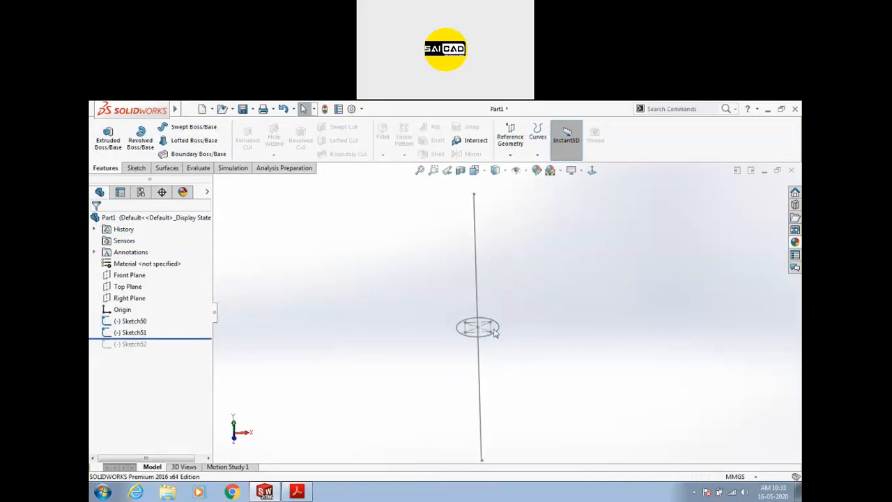
- Edit the profile sketch and delete the circle around the rectangle
{"action": "left_click", "coordinate": [474, 334]}
{"action": "left_click", "coordinate": [502, 291]}
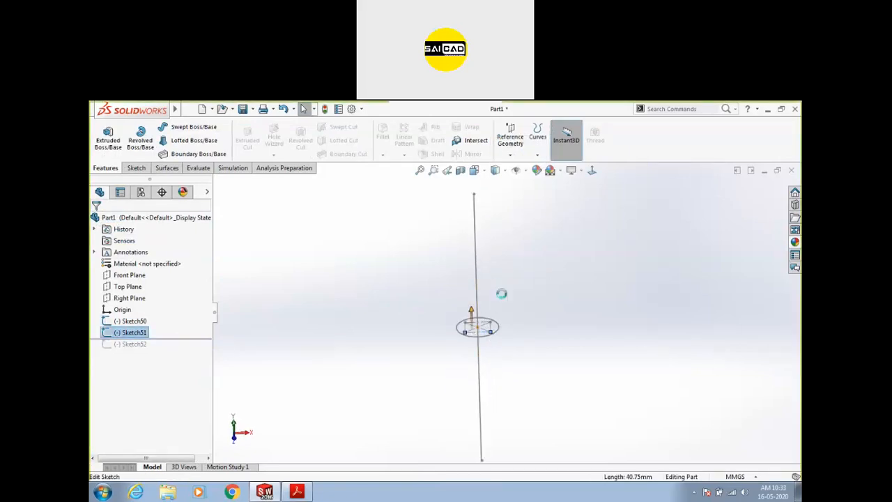
{"action": "scroll", "coordinate": [485, 338], "scroll_direction": "down", "scroll_amount": 5}
{"action": "left_click", "coordinate": [516, 348]}
{"action": "key", "text": "Delete"}
- Turn the rectangle's four construction sides back into solid lines and exit the sketch
{"action": "left_click", "coordinate": [494, 342]}
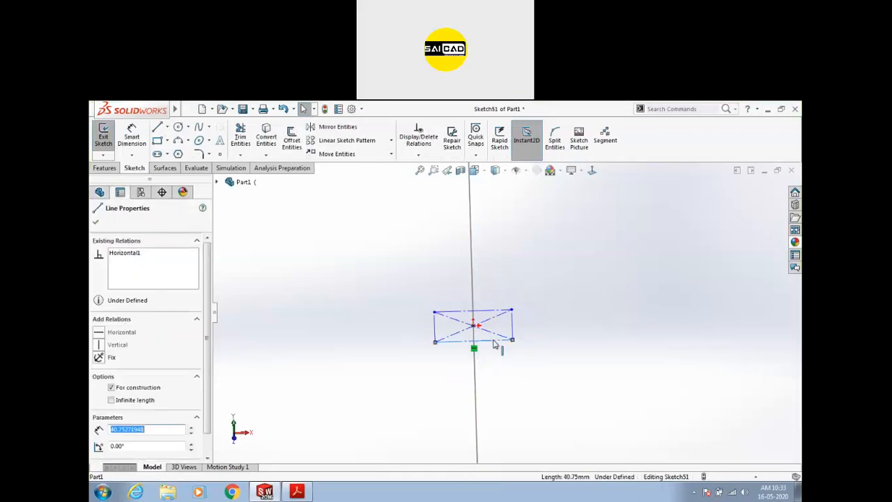
{"action": "right_click", "coordinate": [495, 342]}
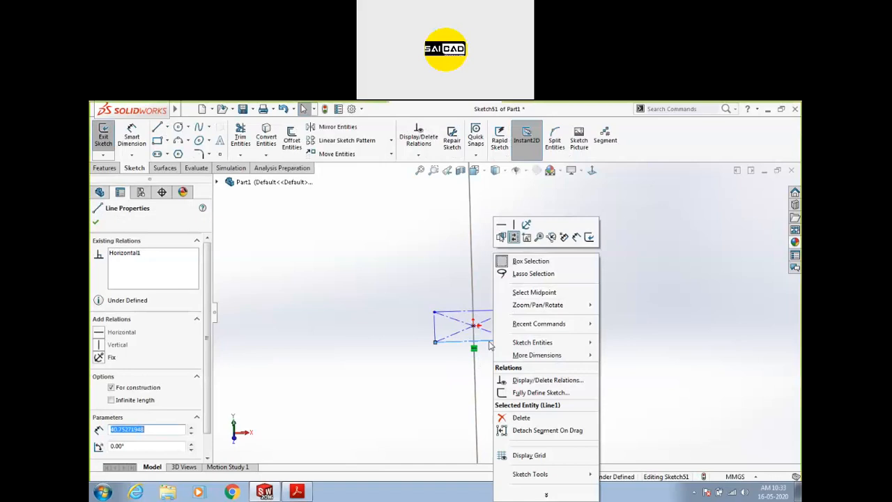
{"action": "left_click", "coordinate": [436, 329], "text": "ctrl"}
{"action": "left_click", "coordinate": [460, 312], "text": "ctrl"}
{"action": "left_click", "coordinate": [512, 325], "text": "ctrl"}
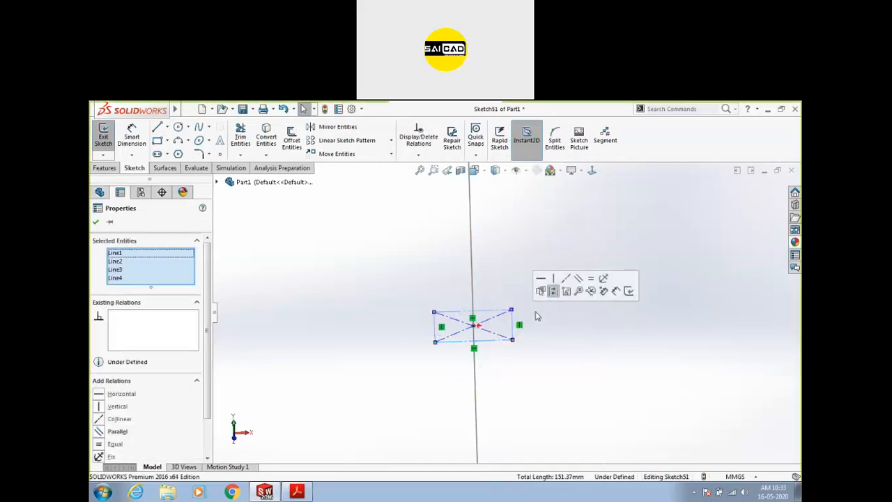
{"action": "left_click", "coordinate": [553, 291]}
{"action": "double_click", "coordinate": [396, 365]}
- Start a swept boss with the rectangle sketch as profile and the straight vertical line as path
{"action": "scroll", "coordinate": [372, 364], "scroll_direction": "up", "scroll_amount": 9}
{"action": "scroll", "coordinate": [560, 305], "scroll_direction": "down", "scroll_amount": 3}
{"action": "left_click", "coordinate": [192, 128]}
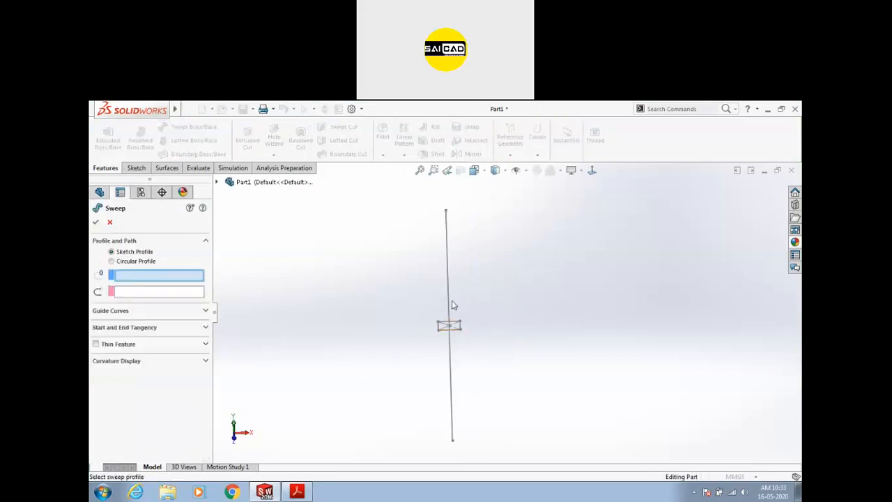
{"action": "left_click", "coordinate": [440, 338]}
{"action": "left_click", "coordinate": [448, 311]}
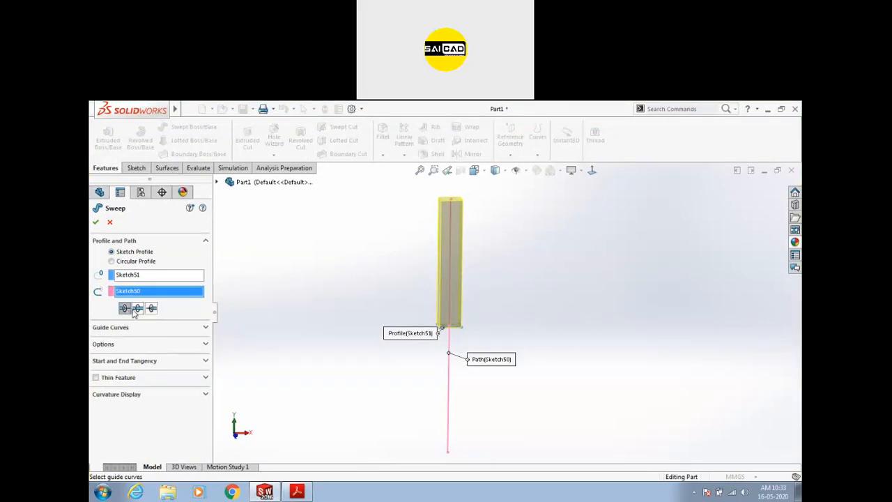
- Compare the Bidirectional and Direction 2 sweep previews, and leave the sweep set to Bidirectional
{"action": "left_click", "coordinate": [137, 309]}
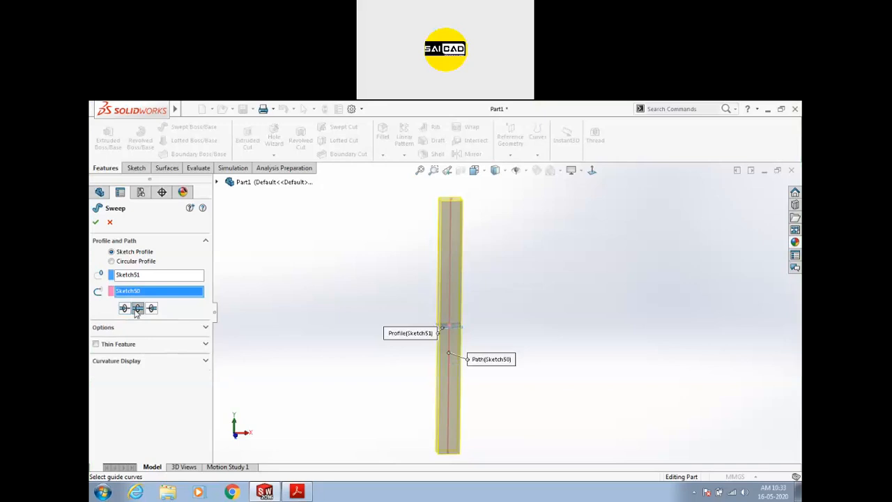
{"action": "left_click", "coordinate": [151, 309]}
{"action": "scroll", "coordinate": [590, 337], "scroll_direction": "down", "scroll_amount": 1}
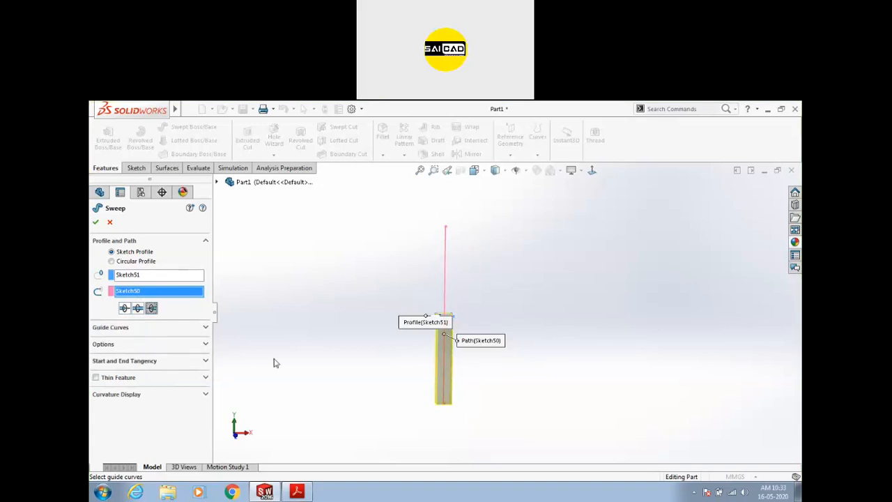
{"action": "left_click", "coordinate": [138, 309]}
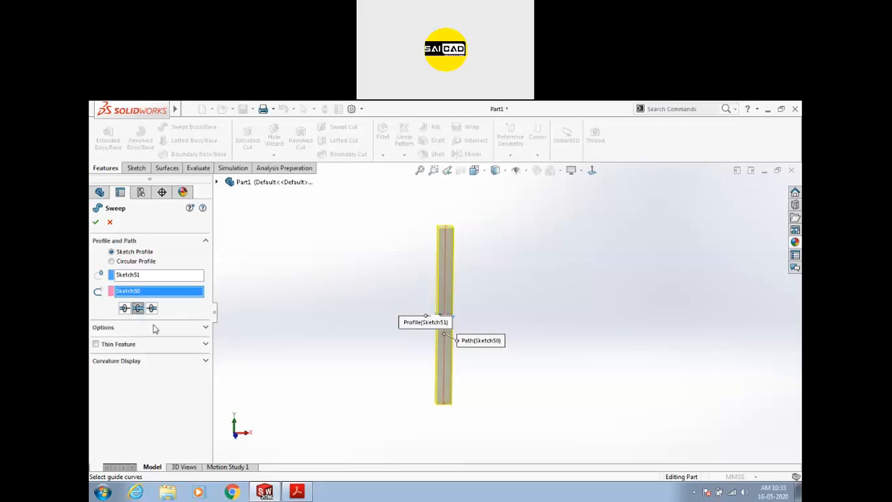
- Set the sweep's profile twist to Specify Twist Value with the twist control in Revolutions
{"action": "left_click", "coordinate": [202, 327]}
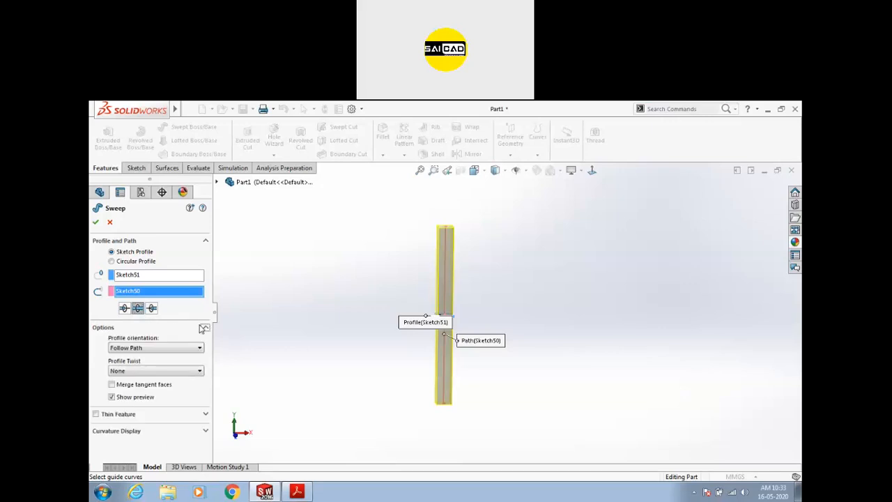
{"action": "left_click", "coordinate": [146, 370]}
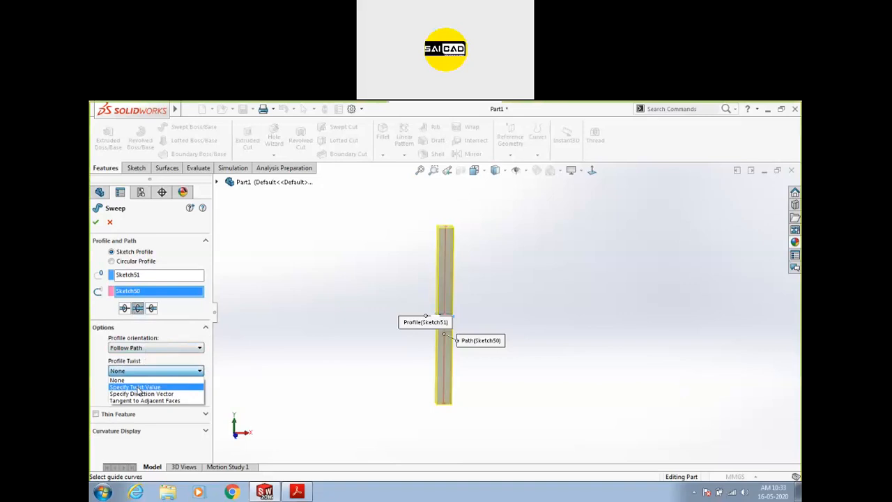
{"action": "left_click", "coordinate": [139, 387]}
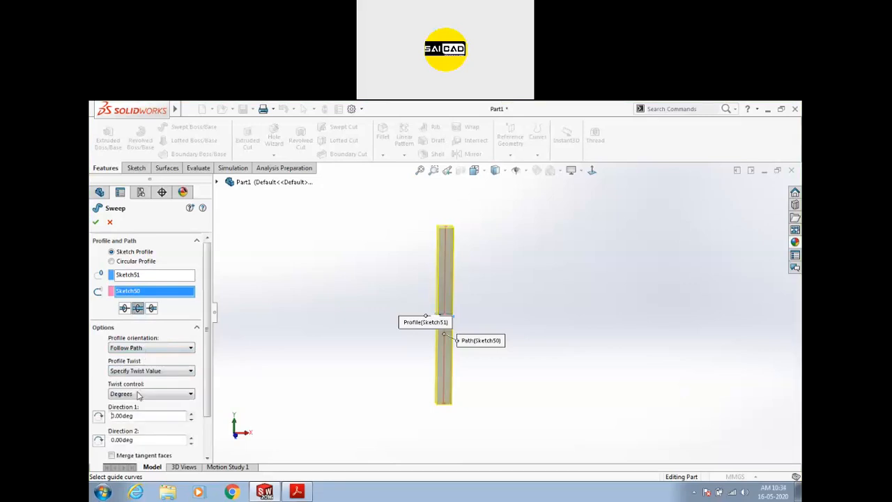
{"action": "left_click", "coordinate": [136, 396]}
{"action": "left_click", "coordinate": [138, 414]}
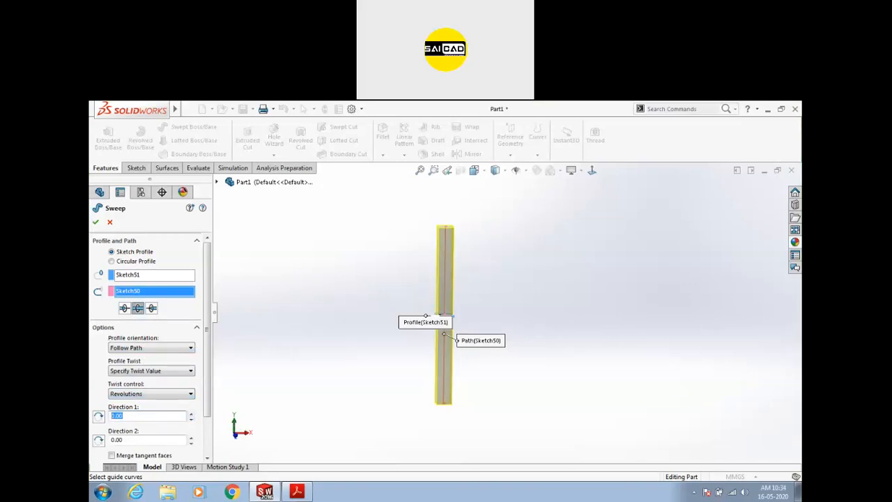
- Set the Direction 1 twist to 2 revolutions and accept the bidirectional sweep
{"action": "key", "text": "Return"}
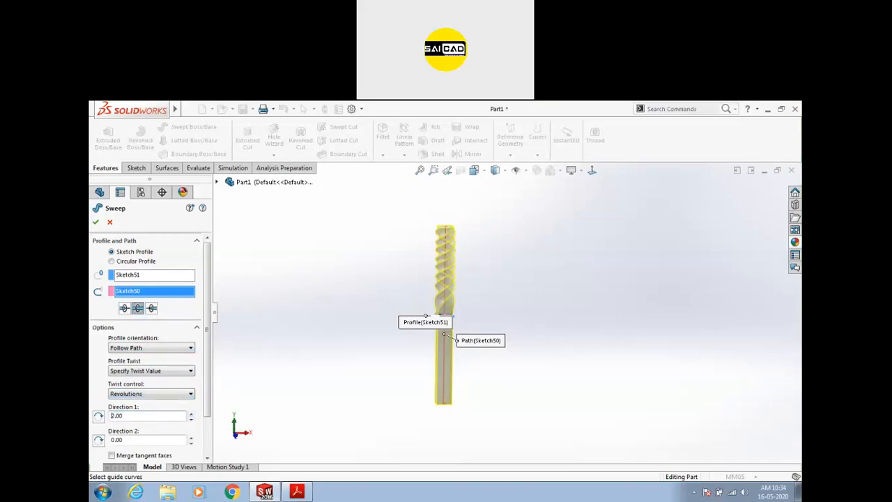
{"action": "middle_click_drag", "start_coordinate": [416, 308], "coordinate": [431, 348]}
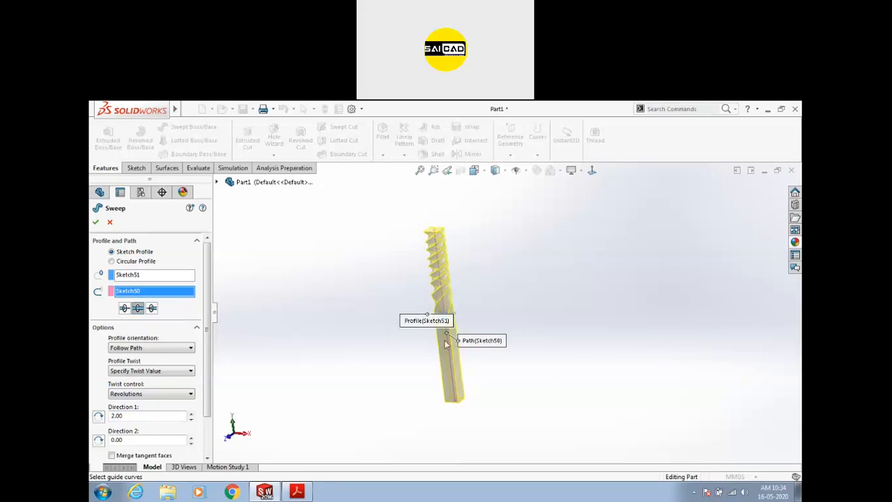
{"action": "scroll", "coordinate": [475, 357], "scroll_direction": "down", "scroll_amount": 4}
{"action": "middle_click_drag", "start_coordinate": [490, 341], "coordinate": [500, 322]}
{"action": "middle_click_drag", "start_coordinate": [419, 318], "coordinate": [480, 314]}
{"action": "scroll", "coordinate": [380, 367], "scroll_direction": "up", "scroll_amount": 2}
{"action": "left_click", "coordinate": [96, 221]}
- Examine the swept bar from several sides, comparing its twisted section with its straight section
{"action": "middle_click_drag", "start_coordinate": [309, 310], "coordinate": [272, 416]}
{"action": "scroll", "coordinate": [523, 314], "scroll_direction": "up", "scroll_amount": 2}
{"action": "left_click", "coordinate": [430, 321]}
{"action": "middle_click_drag", "start_coordinate": [430, 321], "coordinate": [412, 279]}
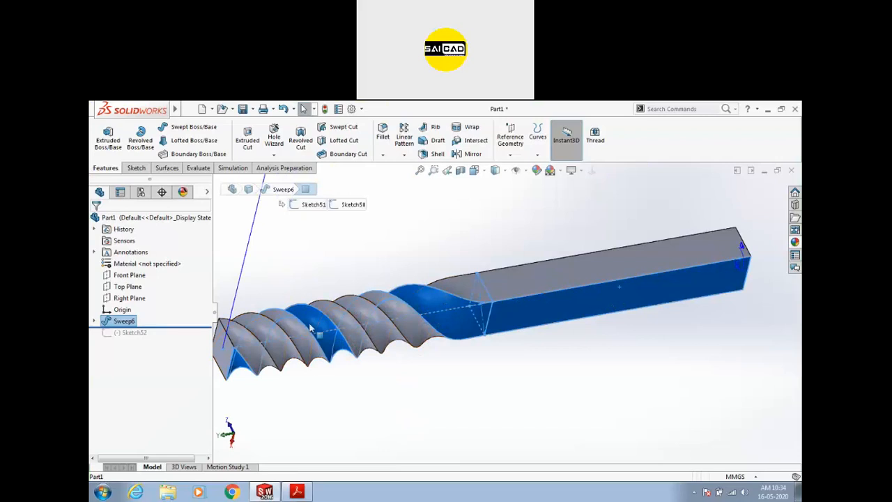
{"action": "middle_click_drag", "start_coordinate": [266, 291], "coordinate": [486, 309]}
{"action": "middle_click_drag", "start_coordinate": [513, 277], "coordinate": [534, 304]}
{"action": "key", "text": "Escape"}
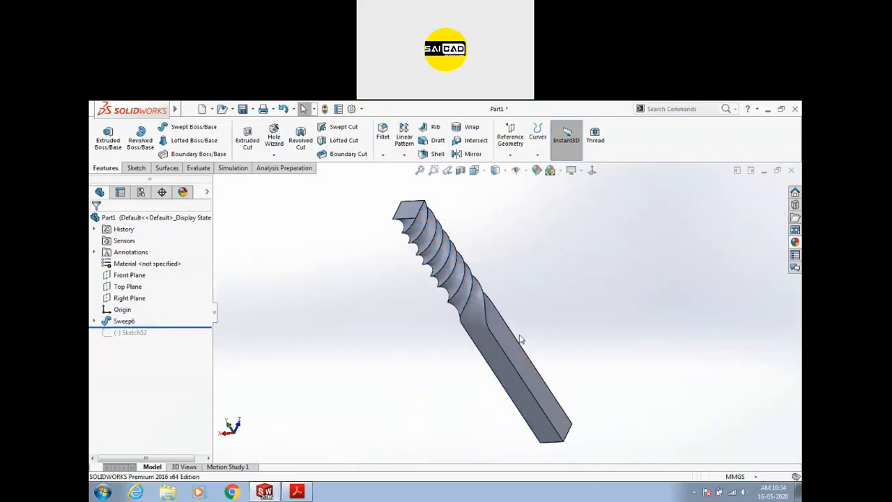
{"action": "left_click", "coordinate": [485, 346]}
{"action": "middle_click_drag", "start_coordinate": [414, 350], "coordinate": [515, 335]}
{"action": "scroll", "coordinate": [406, 348], "scroll_direction": "up", "scroll_amount": 3}
{"action": "left_click", "coordinate": [407, 349]}
{"action": "scroll", "coordinate": [500, 330], "scroll_direction": "down", "scroll_amount": 2}
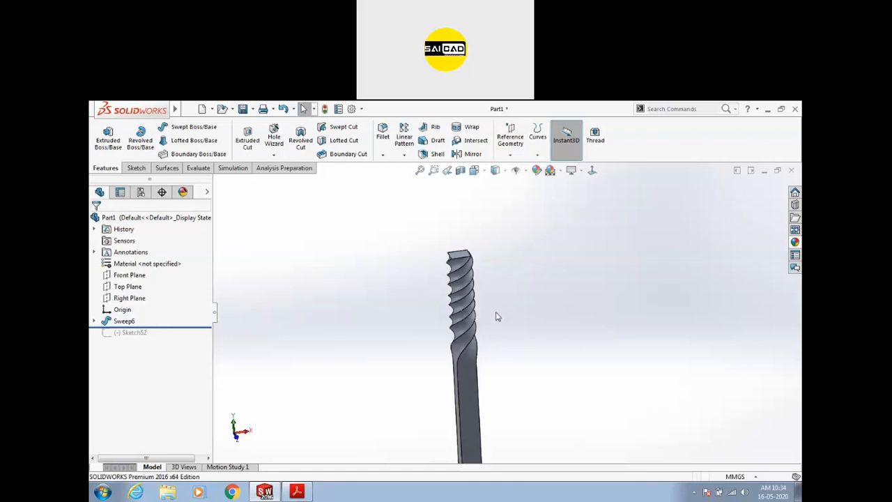
{"action": "middle_click_drag", "start_coordinate": [491, 332], "coordinate": [408, 355]}
{"action": "scroll", "coordinate": [548, 294], "scroll_direction": "down", "scroll_amount": 3}
{"action": "middle_click_drag", "start_coordinate": [548, 295], "coordinate": [324, 314]}
{"action": "scroll", "coordinate": [542, 305], "scroll_direction": "up", "scroll_amount": 2}
{"action": "middle_click_drag", "start_coordinate": [542, 305], "coordinate": [486, 354]}
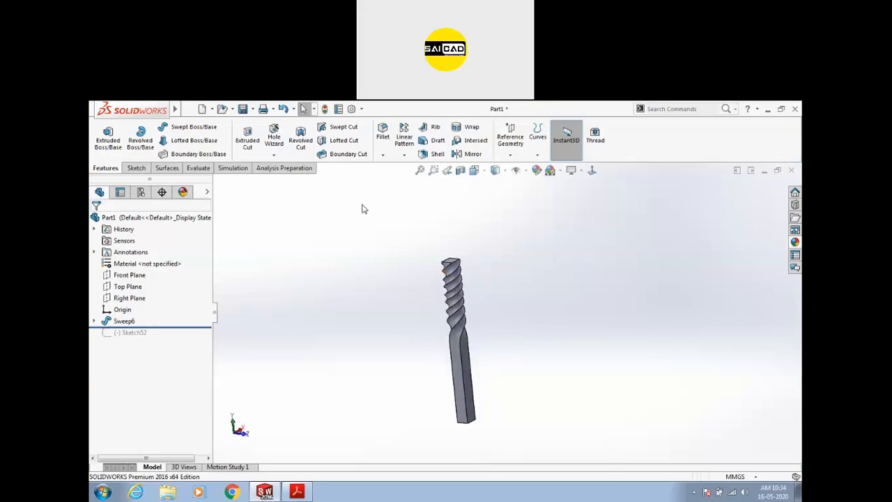
{"action": "middle_click_drag", "start_coordinate": [404, 326], "coordinate": [532, 323]}
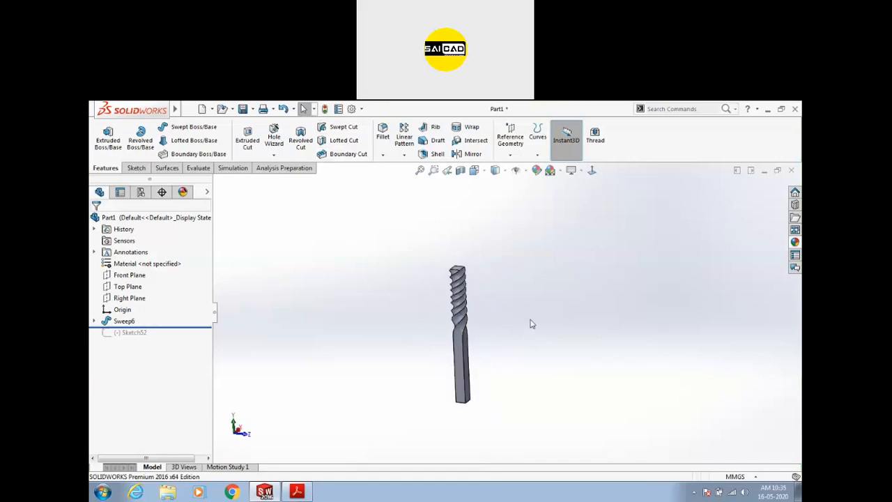
{"action": "left_click", "coordinate": [462, 337]}
{"action": "left_click", "coordinate": [485, 364]}
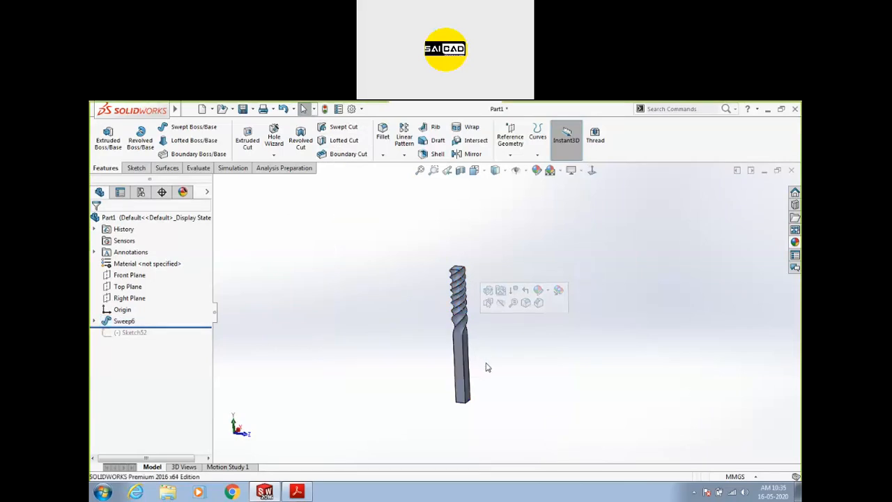
{"action": "middle_click_drag", "start_coordinate": [485, 292], "coordinate": [414, 338]}
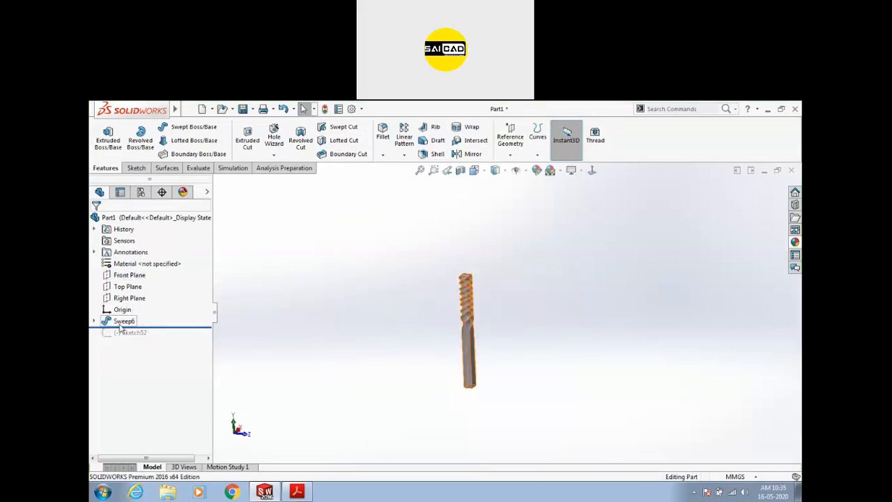
- Roll the model history back above the sweep and sketch a corner rectangle on the Top Plane for an extruded boss
{"action": "left_click_drag", "start_coordinate": [157, 328], "coordinate": [151, 315]}
{"action": "left_click", "coordinate": [116, 276]}
{"action": "left_click", "coordinate": [128, 287]}
{"action": "left_click", "coordinate": [108, 137]}
{"action": "left_click", "coordinate": [157, 140]}
{"action": "left_click", "coordinate": [386, 295]}
{"action": "left_click", "coordinate": [584, 391]}
{"action": "key", "text": "Escape"}
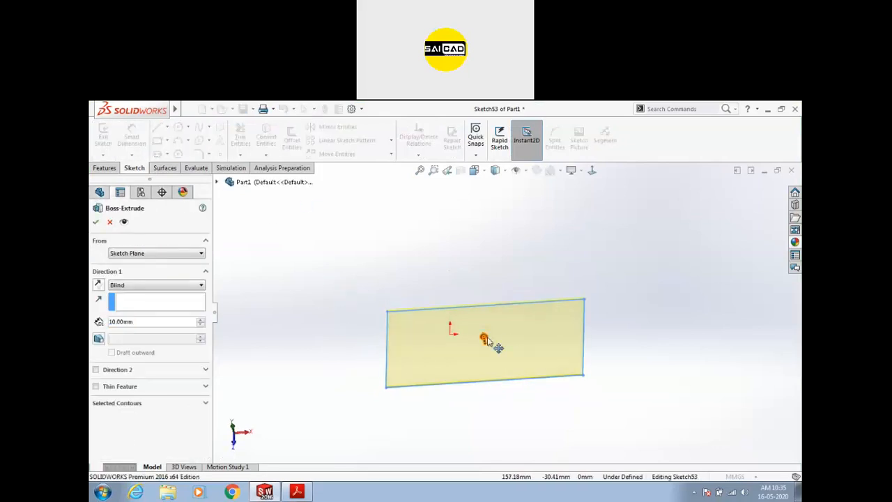
- Extrude the rectangle with the Mid Plane end condition to a depth of 700 mm
{"action": "left_click", "coordinate": [154, 285]}
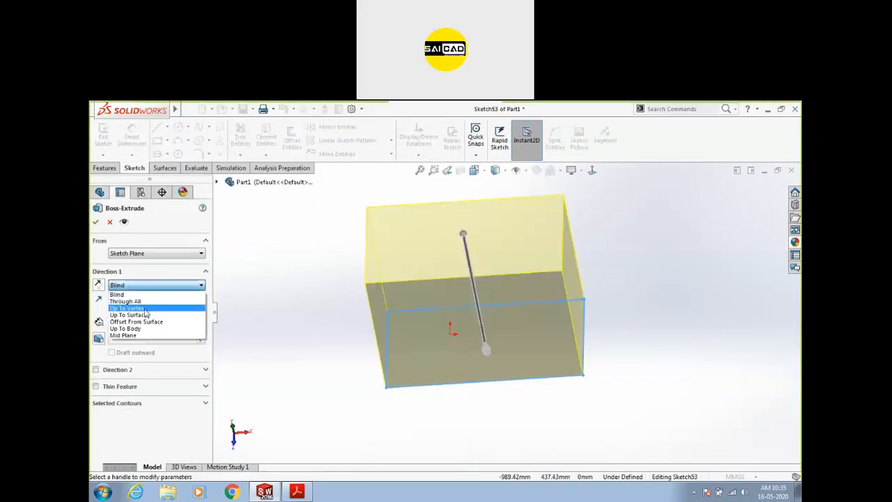
{"action": "left_click", "coordinate": [123, 335]}
{"action": "left_click", "coordinate": [96, 222]}
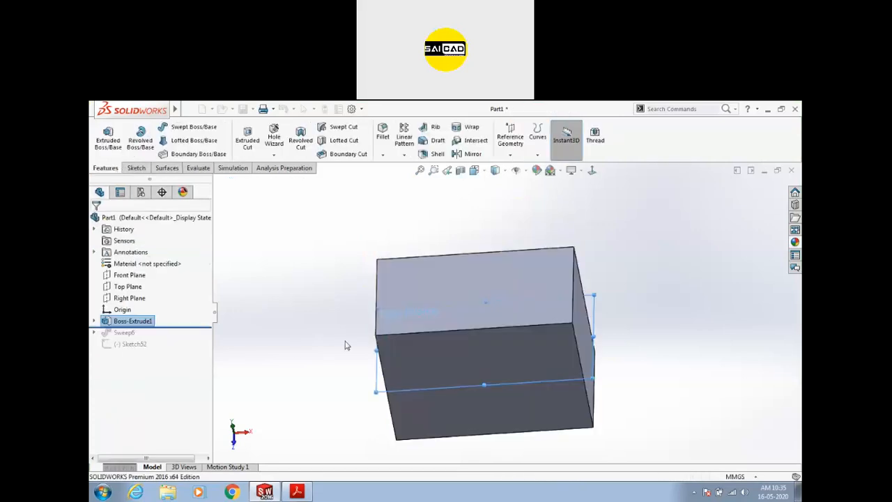
- Sketch a circle about 480 mm in diameter on the front face of the block
{"action": "left_click", "coordinate": [438, 294]}
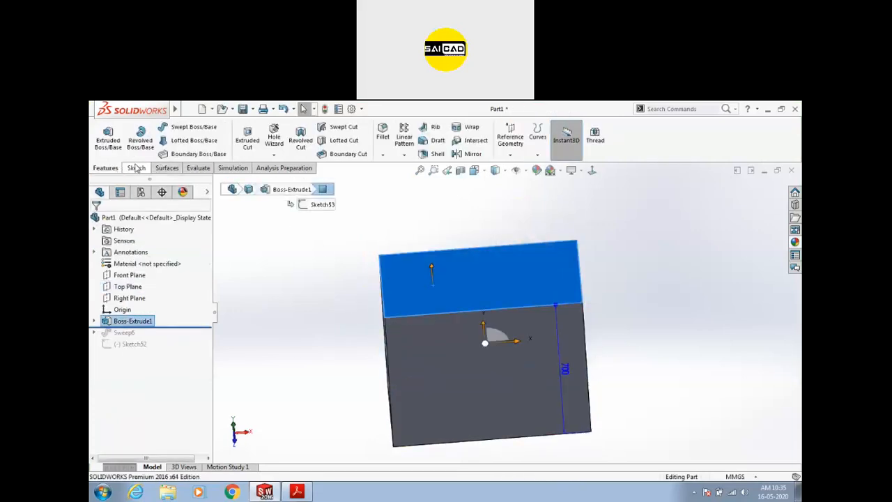
{"action": "left_click", "coordinate": [454, 372]}
{"action": "middle_click_drag", "start_coordinate": [318, 328], "coordinate": [275, 225]}
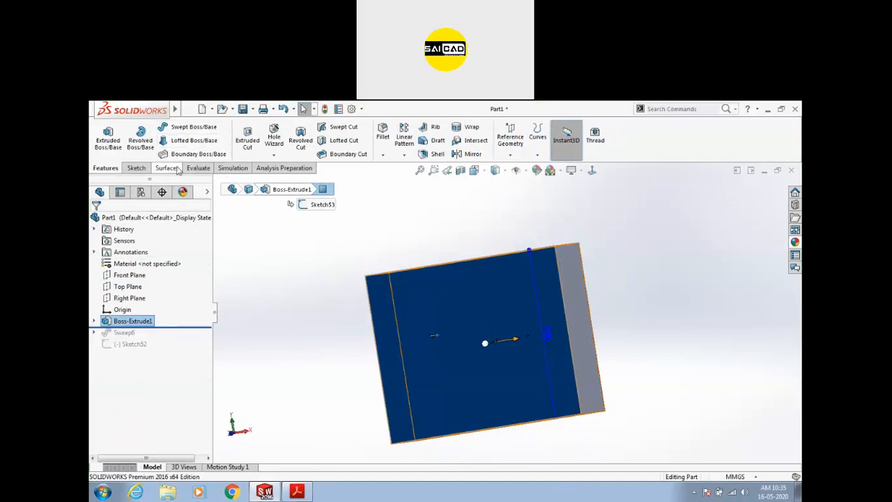
{"action": "left_click", "coordinate": [137, 168]}
{"action": "left_click", "coordinate": [104, 134]}
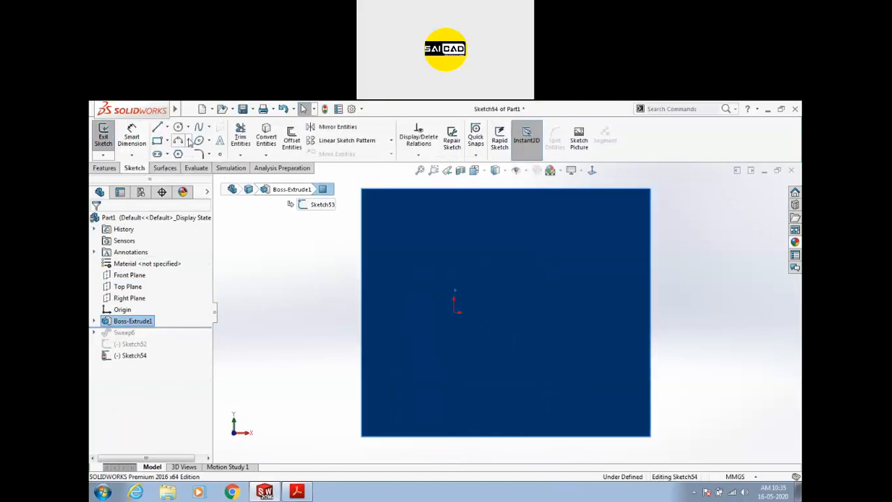
{"action": "left_click", "coordinate": [198, 141]}
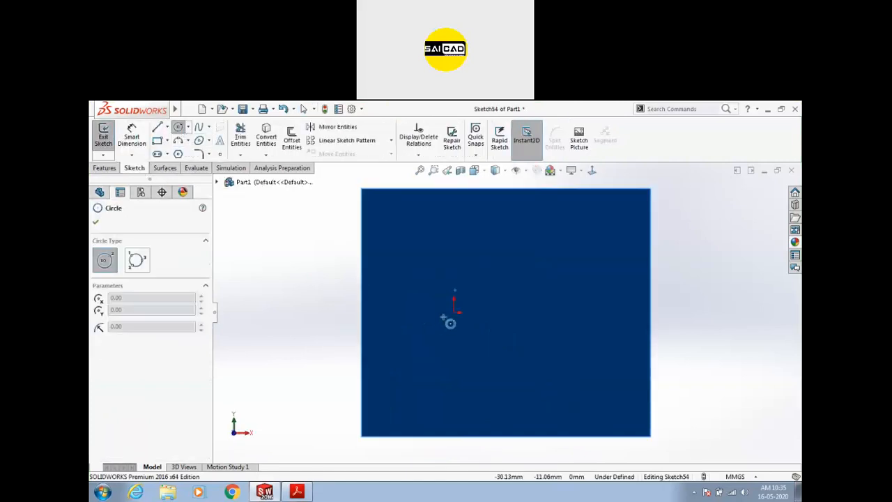
{"action": "left_click", "coordinate": [513, 311]}
{"action": "key", "text": "Escape"}
{"action": "left_click", "coordinate": [518, 308]}
{"action": "left_click_drag", "start_coordinate": [516, 306], "coordinate": [518, 227]}
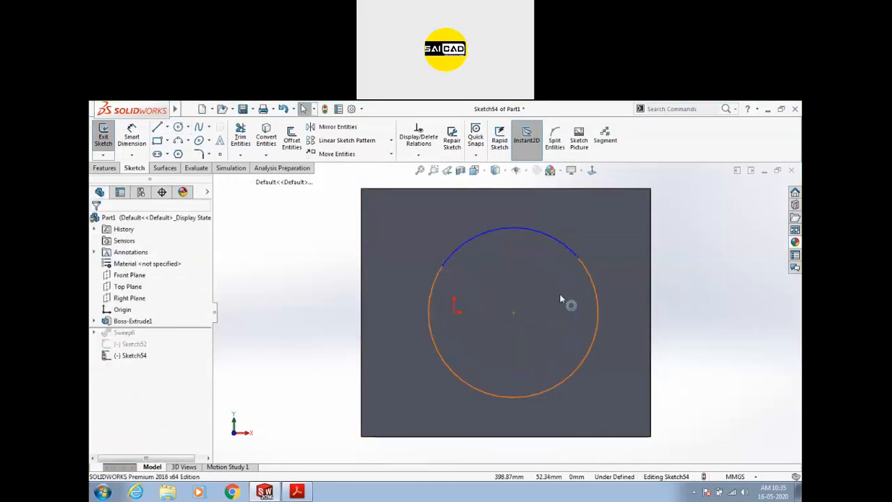
- Align the circle's centre horizontally with the origin and exit the sketch
{"action": "left_click", "coordinate": [514, 312]}
{"action": "left_click", "coordinate": [454, 311], "text": "ctrl"}
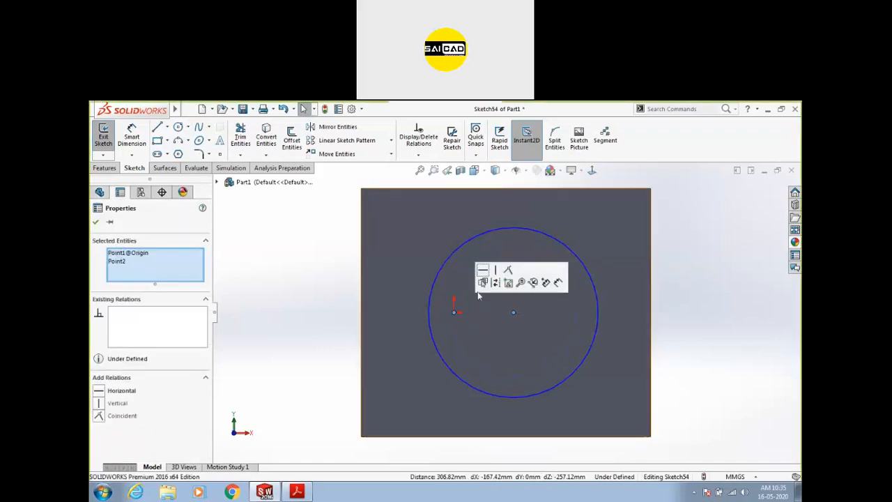
{"action": "left_click", "coordinate": [704, 314]}
{"action": "double_click", "coordinate": [317, 271]}
{"action": "middle_click_drag", "start_coordinate": [326, 250], "coordinate": [433, 366]}
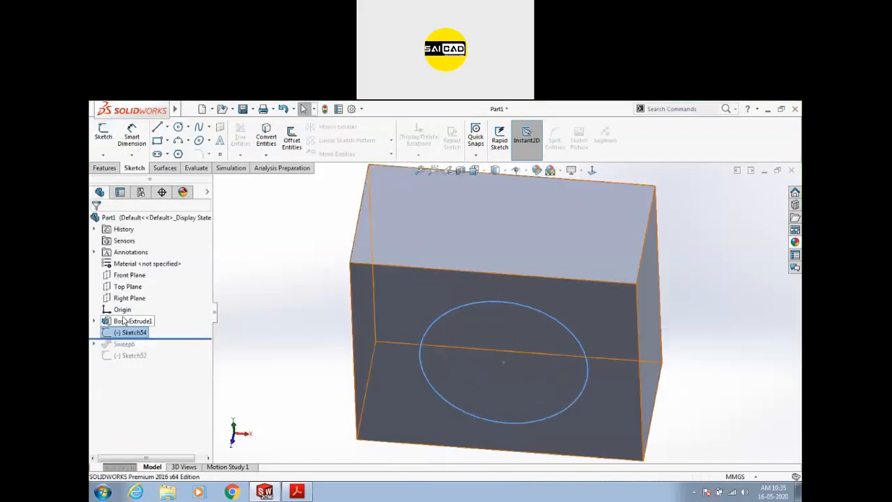
- Sketch a small center rectangle on the Top Plane, near the block's front edge and beside the circle
{"action": "left_click", "coordinate": [122, 287]}
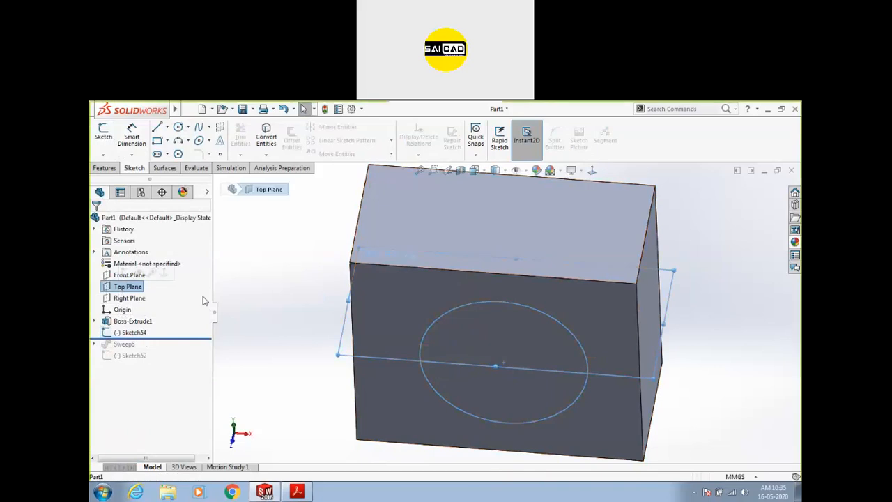
{"action": "left_click", "coordinate": [165, 168]}
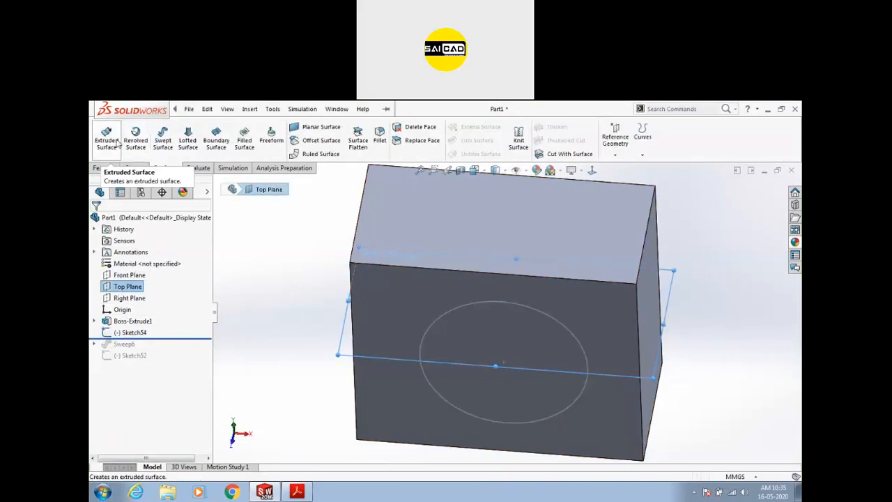
{"action": "left_click", "coordinate": [135, 169]}
{"action": "left_click", "coordinate": [103, 134]}
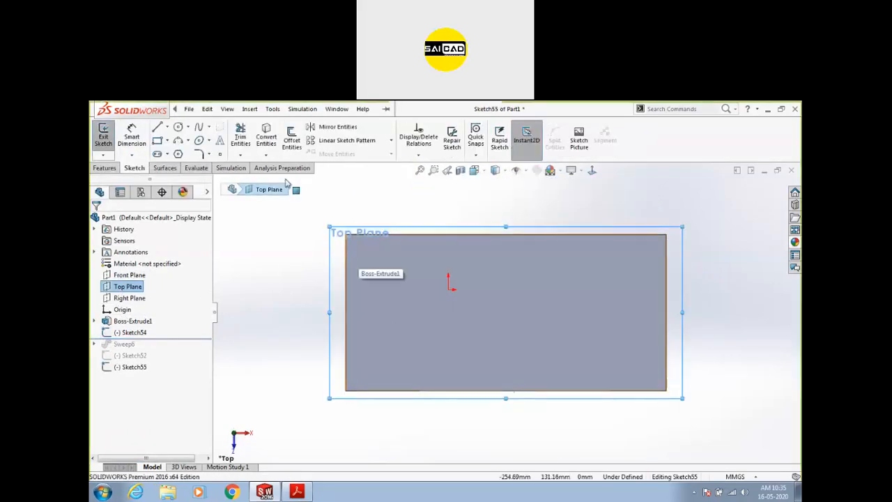
{"action": "left_click", "coordinate": [245, 245]}
{"action": "left_click", "coordinate": [158, 140]}
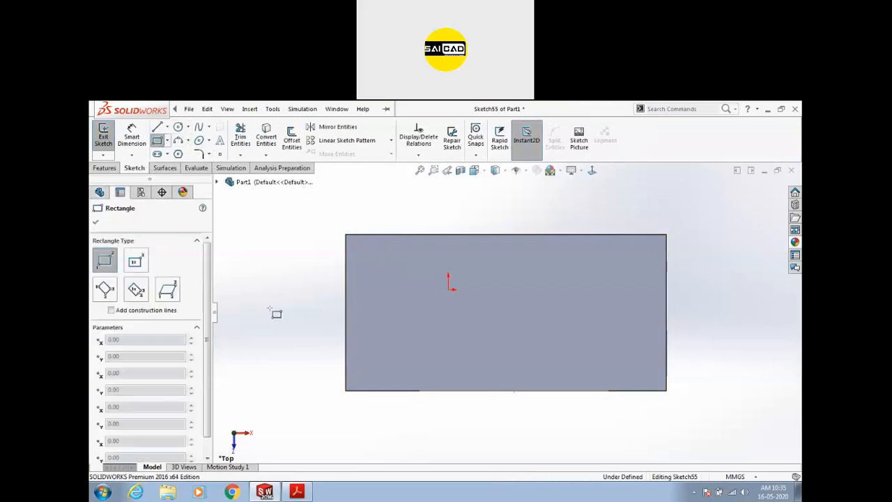
{"action": "scroll", "coordinate": [427, 405], "scroll_direction": "down", "scroll_amount": 2}
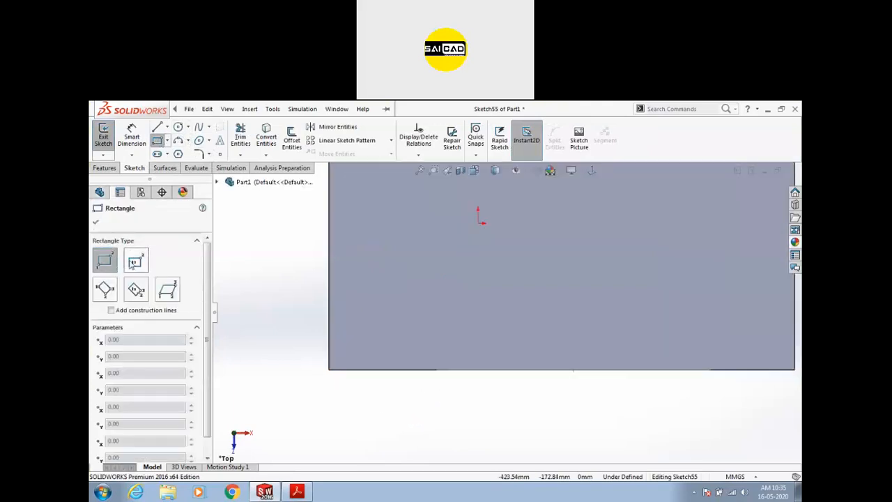
{"action": "left_click", "coordinate": [135, 261]}
{"action": "left_click", "coordinate": [405, 382]}
{"action": "left_click", "coordinate": [425, 356]}
{"action": "key", "text": "Escape"}
- Constrain the rectangle's centre point onto the front-face circle and exit the sketch
{"action": "middle_click_drag", "start_coordinate": [425, 405], "coordinate": [433, 369]}
{"action": "left_click", "coordinate": [436, 367]}
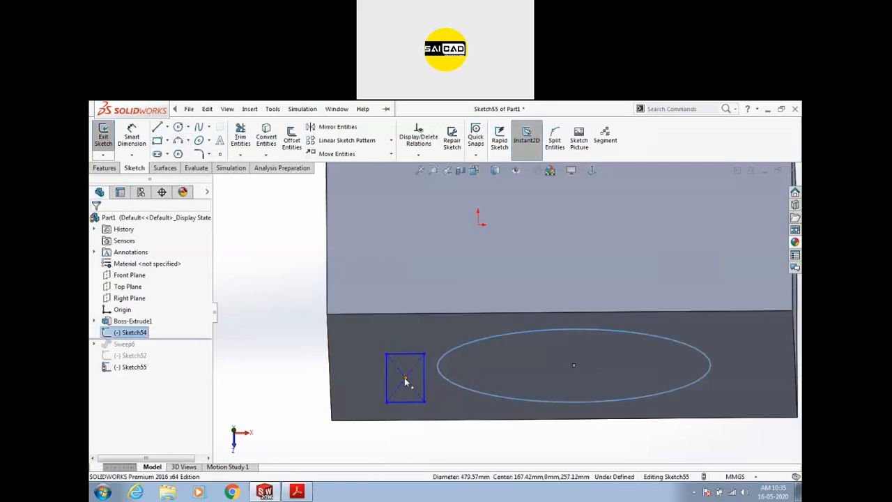
{"action": "left_click", "coordinate": [405, 377], "text": "ctrl"}
{"action": "left_click", "coordinate": [445, 336]}
{"action": "key", "text": "Escape"}
{"action": "key", "text": "f"}
{"action": "left_click", "coordinate": [104, 134]}
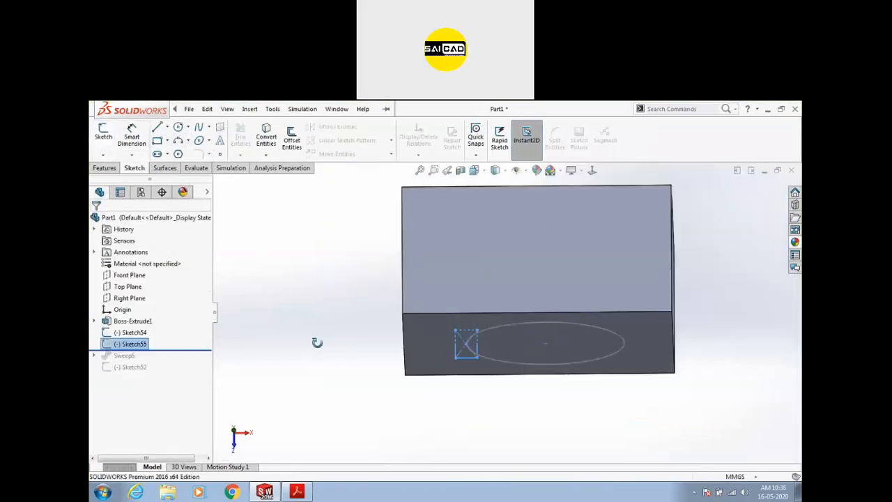
- Create a swept cut in the block with the small rectangle as profile and the circle as path
{"action": "middle_click_drag", "start_coordinate": [317, 341], "coordinate": [313, 215]}
{"action": "left_click", "coordinate": [117, 169]}
{"action": "left_click", "coordinate": [344, 127]}
{"action": "left_click", "coordinate": [470, 288]}
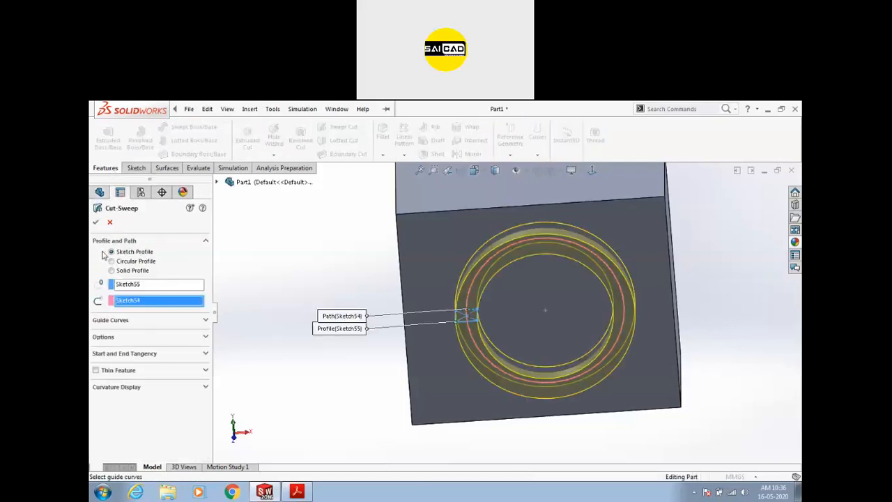
{"action": "left_click", "coordinate": [95, 223]}
{"action": "middle_click_drag", "start_coordinate": [291, 318], "coordinate": [326, 245]}
{"action": "scroll", "coordinate": [559, 239], "scroll_direction": "down", "scroll_amount": 2}
{"action": "scroll", "coordinate": [502, 275], "scroll_direction": "up", "scroll_amount": 3}
{"action": "middle_click_drag", "start_coordinate": [458, 325], "coordinate": [488, 349]}
- Reopen the swept cut's path sketch and add a small circle touching the right side of the large circle
{"action": "left_click", "coordinate": [131, 332]}
{"action": "left_click", "coordinate": [95, 333]}
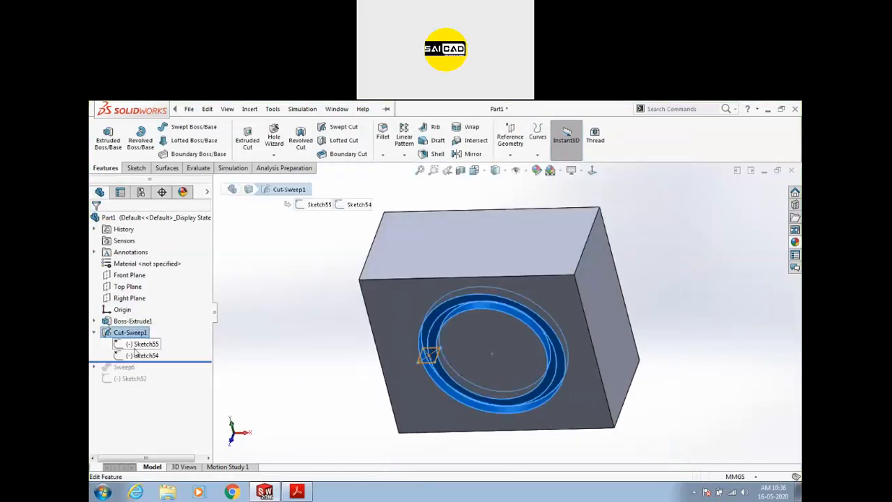
{"action": "left_click", "coordinate": [140, 356]}
{"action": "left_click", "coordinate": [146, 325]}
{"action": "key", "text": "ctrl+8"}
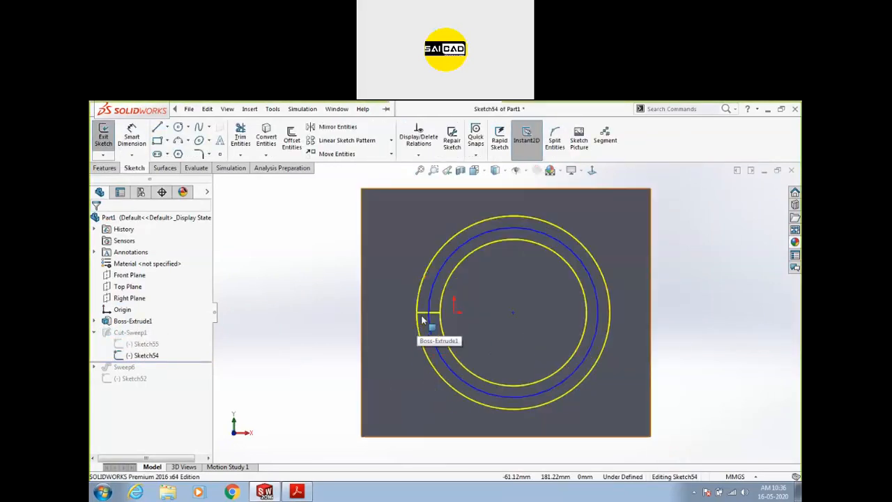
{"action": "left_click", "coordinate": [177, 127]}
{"action": "scroll", "coordinate": [608, 253], "scroll_direction": "down", "scroll_amount": 3}
{"action": "left_click", "coordinate": [573, 356]}
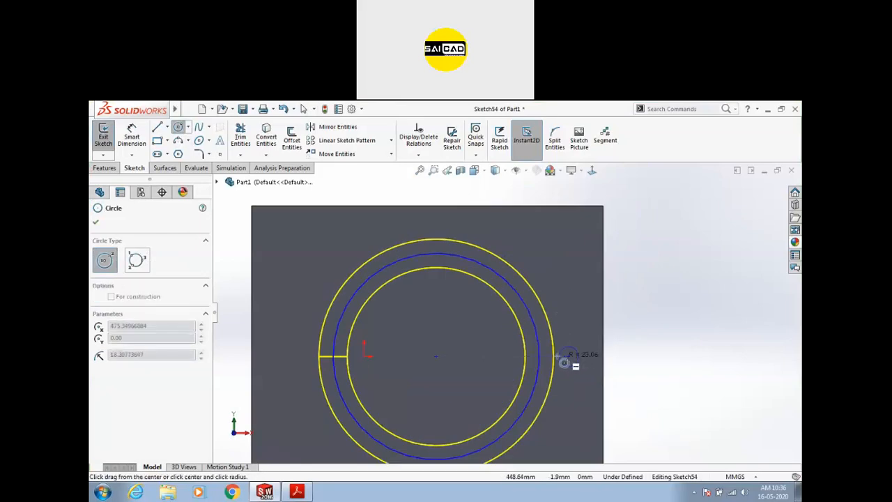
{"action": "left_click", "coordinate": [551, 360]}
{"action": "key", "text": "Escape"}
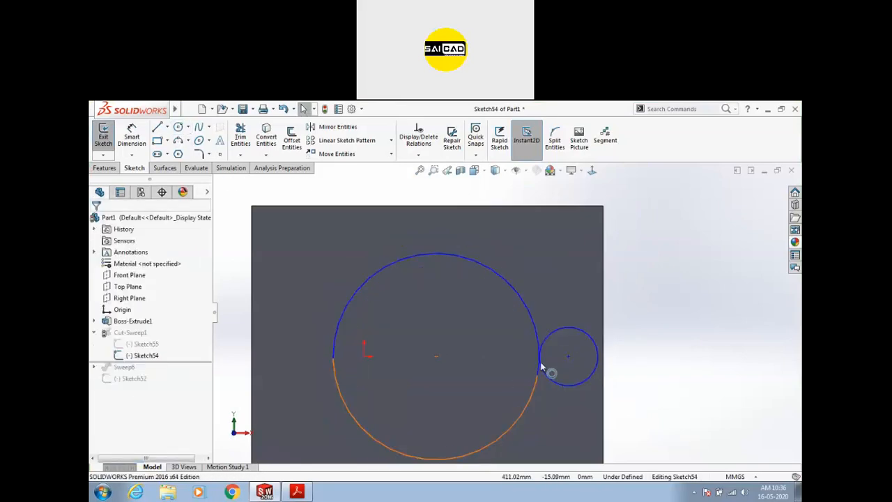
{"action": "left_click_drag", "start_coordinate": [539, 360], "coordinate": [453, 371]}
{"action": "left_click", "coordinate": [542, 363]}
{"action": "key", "text": "ctrl+z"}
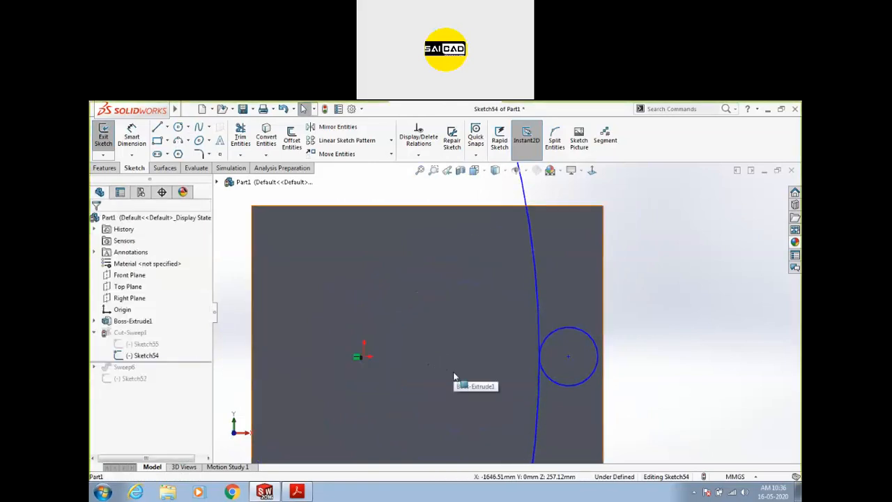
{"action": "key", "text": "ctrl+z"}
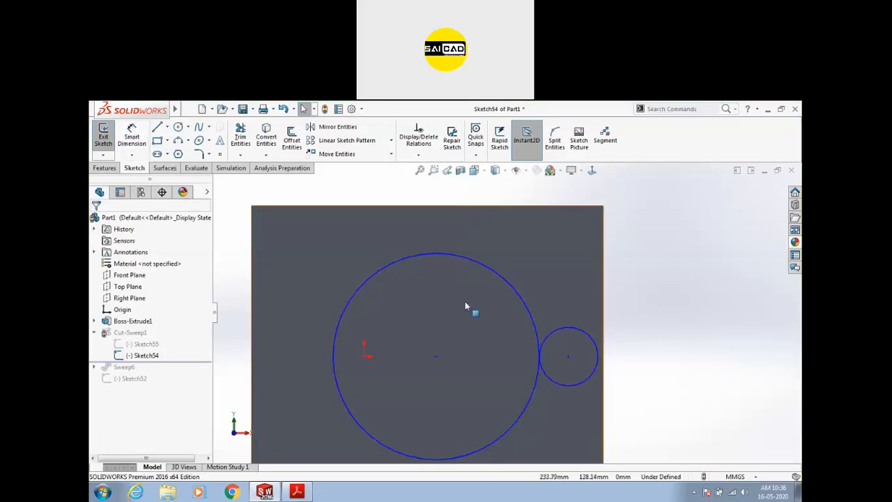
- Draw a line from the large circle's left quadrant through both circles past the block's right edge and make it horizontal
{"action": "key", "text": "l"}
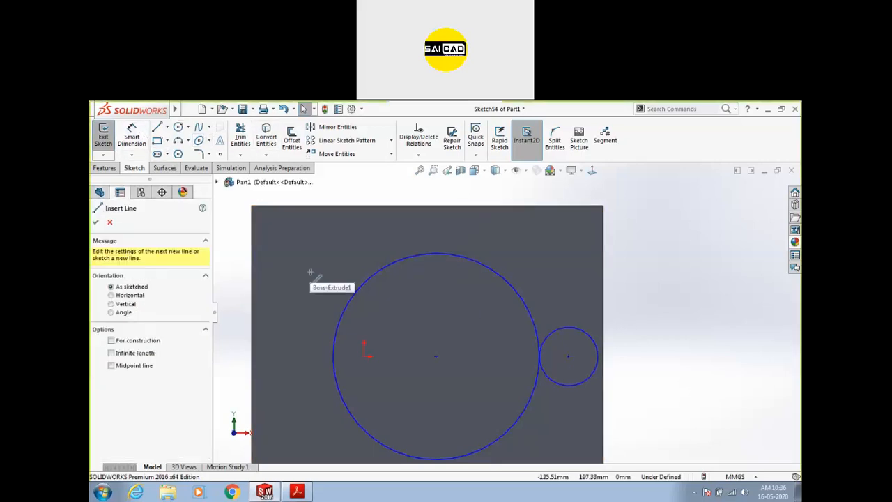
{"action": "left_click", "coordinate": [333, 357]}
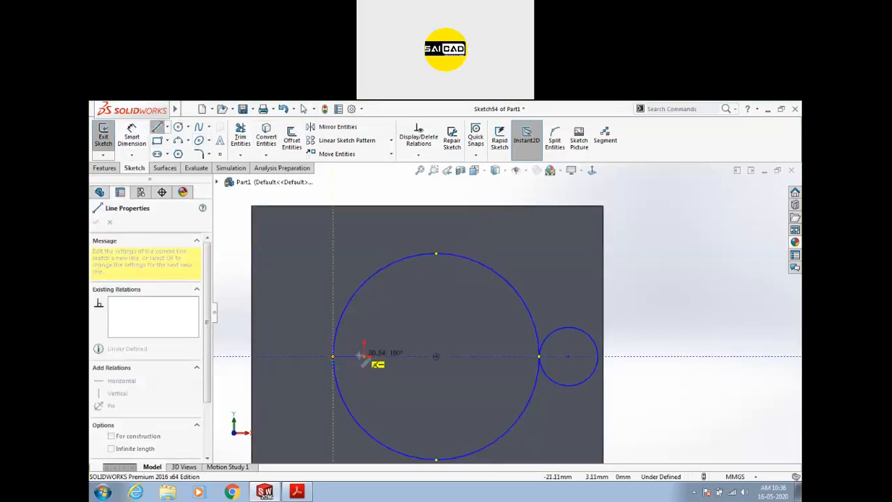
{"action": "left_click", "coordinate": [643, 352]}
{"action": "key", "text": "Escape"}
{"action": "left_click", "coordinate": [630, 355]}
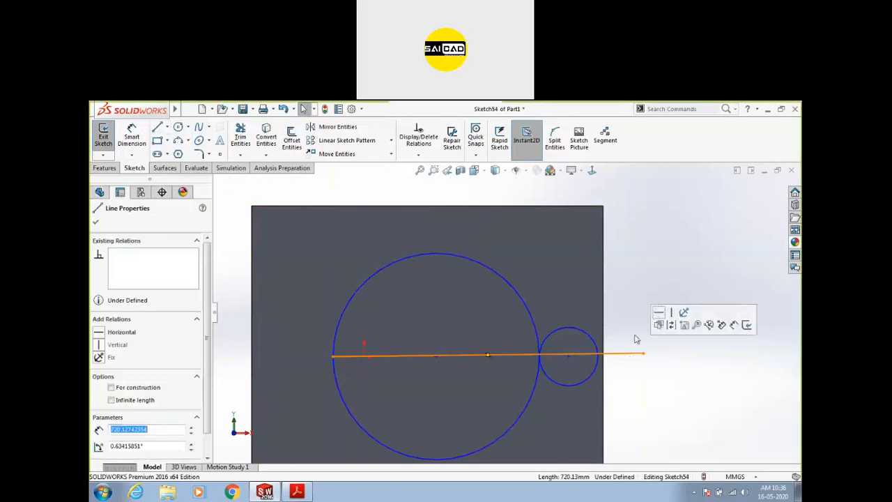
{"action": "left_click", "coordinate": [658, 315]}
- Trim the circles to an upper large semicircle and a lower small semicircle, and convert the line to construction geometry
{"action": "left_click", "coordinate": [241, 137]}
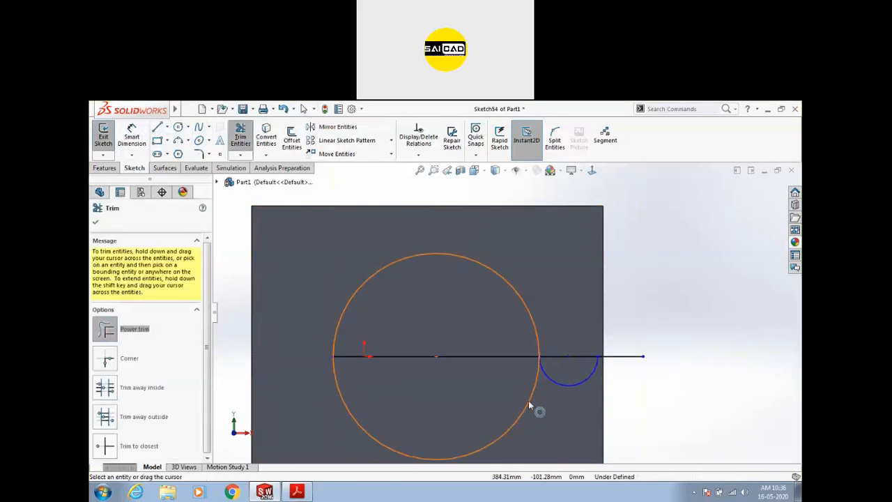
{"action": "key", "text": "Escape"}
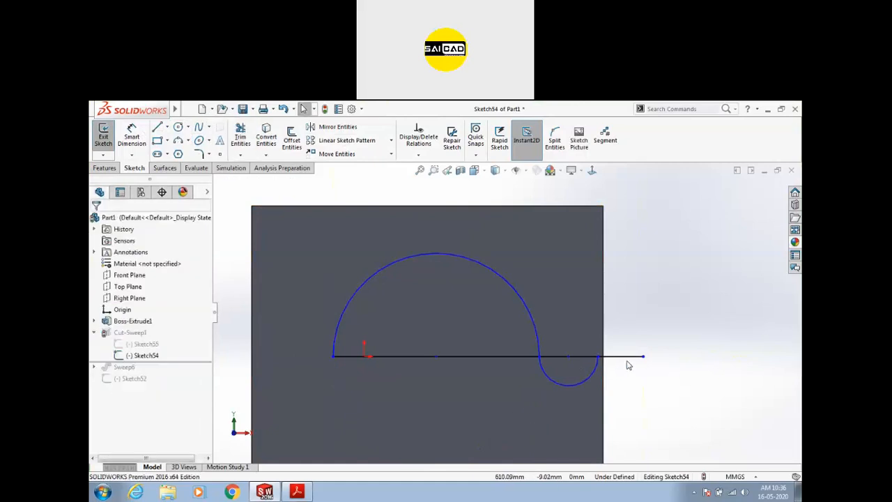
{"action": "left_click", "coordinate": [631, 356]}
{"action": "left_click", "coordinate": [656, 322]}
{"action": "left_click", "coordinate": [681, 366]}
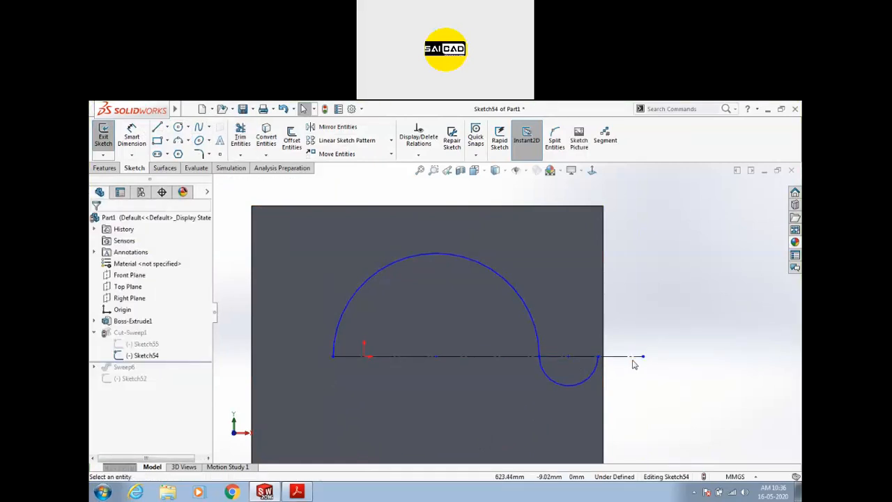
- Dimension the upper semicircle with a radius of 100 mm
{"action": "left_click", "coordinate": [141, 135]}
{"action": "left_click", "coordinate": [408, 257]}
{"action": "left_click", "coordinate": [383, 237]}
{"action": "type", "text": "100"}
{"action": "key", "text": "Return"}
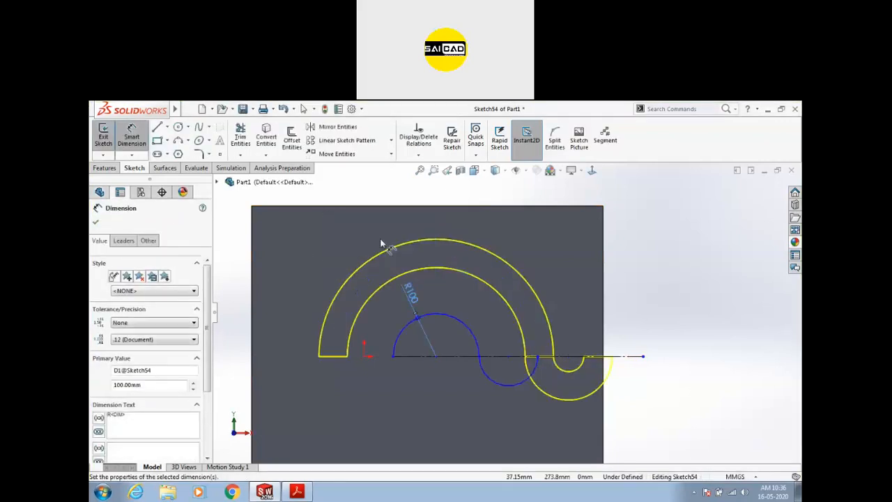
- Dimension the lower semicircle with a radius of 150 mm
{"action": "scroll", "coordinate": [530, 348], "scroll_direction": "down", "scroll_amount": 2}
{"action": "left_click", "coordinate": [520, 413]}
{"action": "left_click", "coordinate": [531, 421]}
{"action": "type", "text": "150"}
{"action": "key", "text": "Return"}
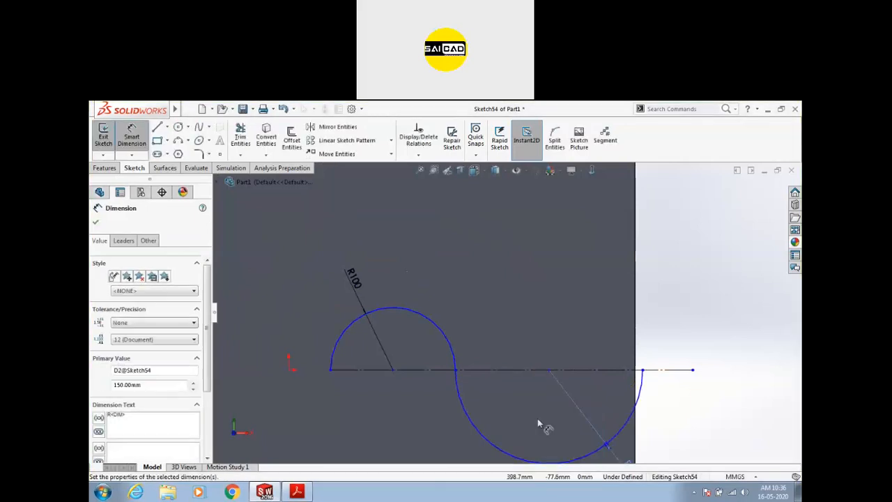
{"action": "scroll", "coordinate": [475, 303], "scroll_direction": "up", "scroll_amount": 2}
{"action": "key", "text": "Escape"}
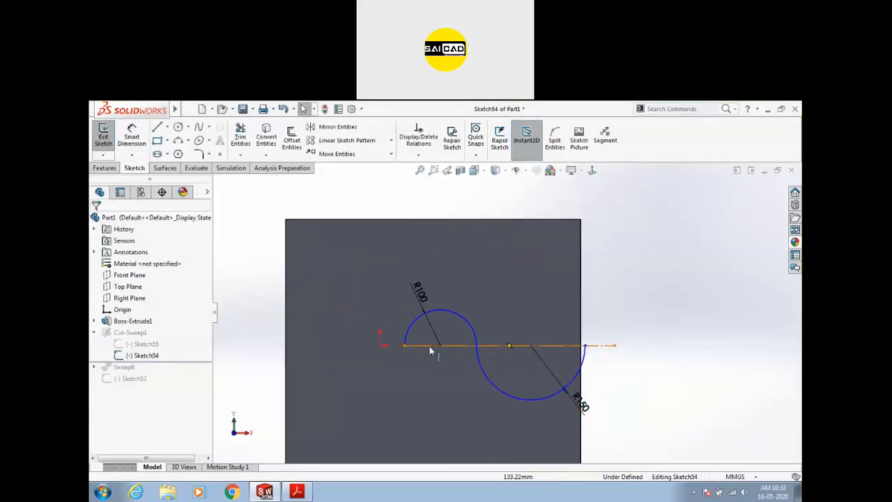
{"action": "left_click_drag", "start_coordinate": [443, 345], "coordinate": [420, 345]}
{"action": "key", "text": "ctrl+z"}
{"action": "left_click", "coordinate": [709, 360]}
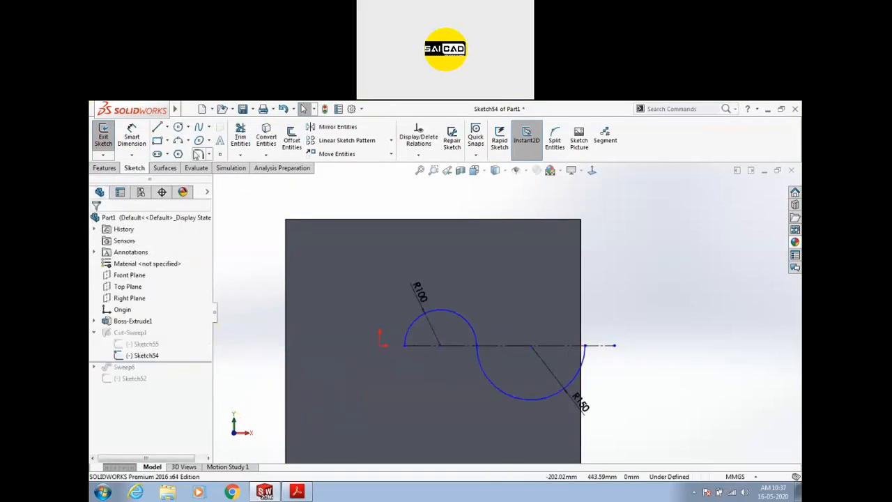
- Dimension the upper arc's centre 100 mm from the origin and exit the sketch to rebuild the swept cut
{"action": "left_click", "coordinate": [131, 136]}
{"action": "left_click", "coordinate": [403, 345]}
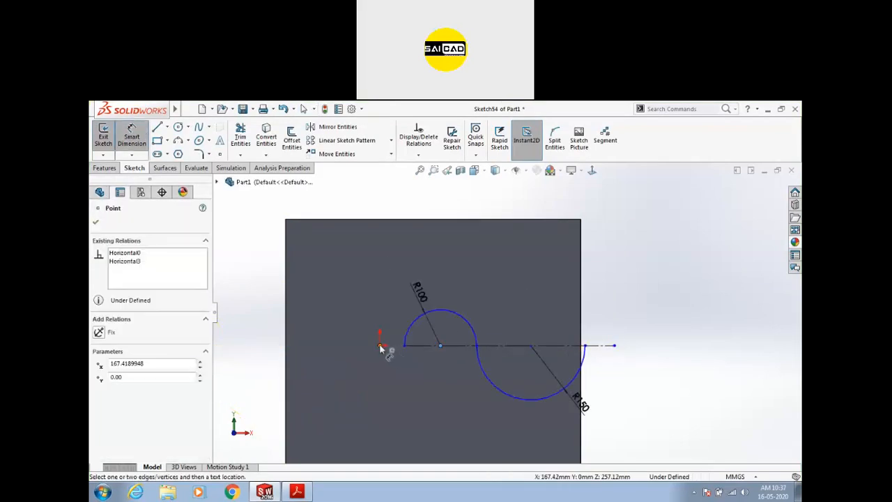
{"action": "left_click", "coordinate": [380, 347]}
{"action": "left_click", "coordinate": [408, 383]}
{"action": "type", "text": "100"}
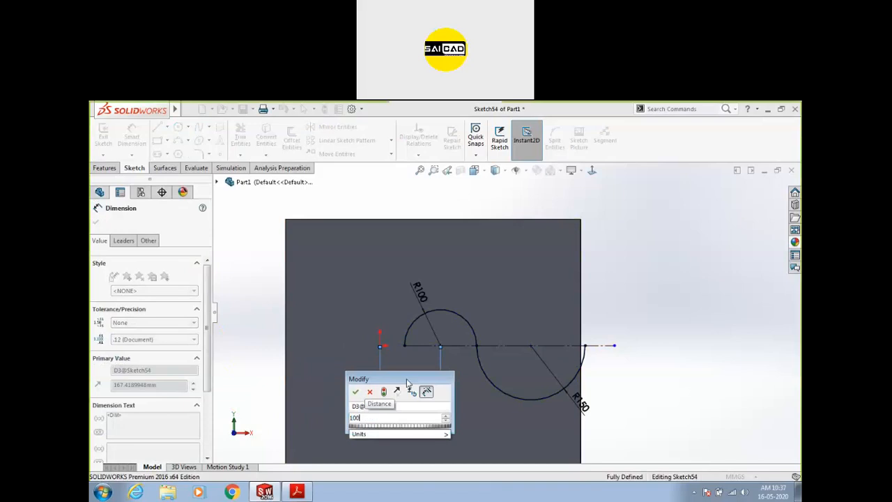
{"action": "key", "text": "Return"}
{"action": "left_click", "coordinate": [103, 136]}
- Open the swept cut's definition, examine its profile, path and orientation options with the preview, and close it
{"action": "middle_click_drag", "start_coordinate": [616, 285], "coordinate": [590, 305]}
{"action": "scroll", "coordinate": [589, 304], "scroll_direction": "down", "scroll_amount": 4}
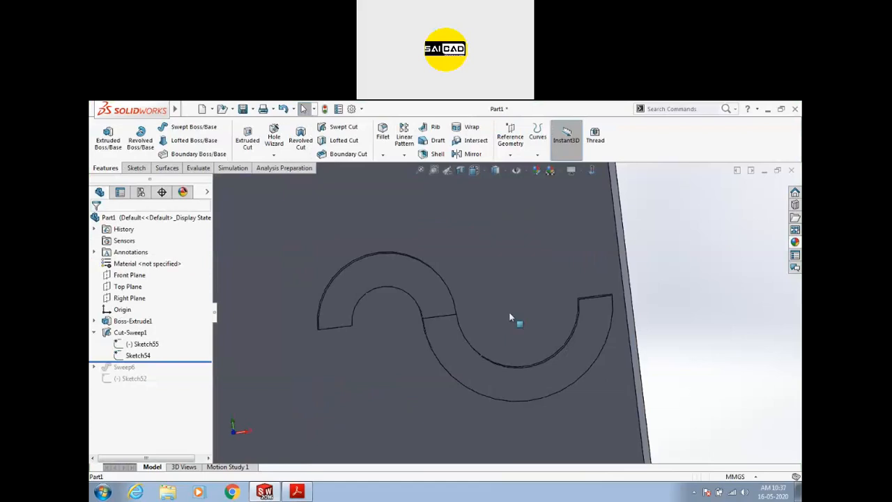
{"action": "left_click", "coordinate": [442, 347]}
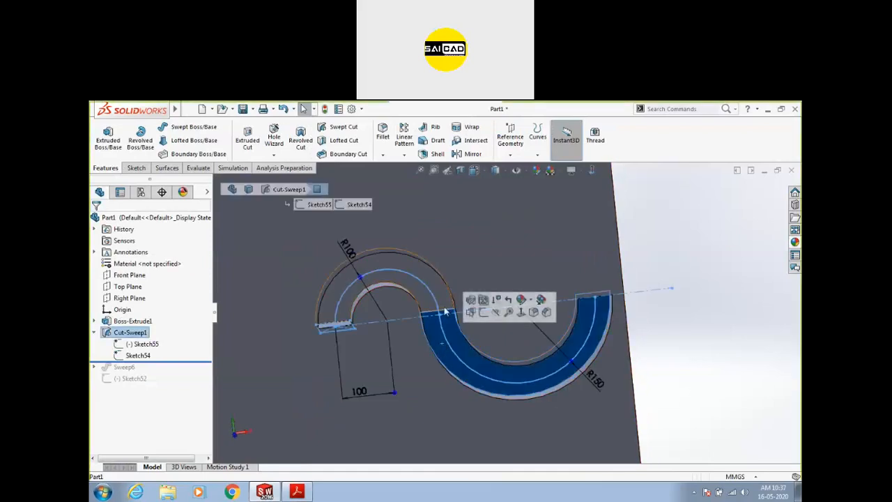
{"action": "left_click", "coordinate": [471, 302]}
{"action": "left_click", "coordinate": [124, 354]}
{"action": "left_click", "coordinate": [116, 338]}
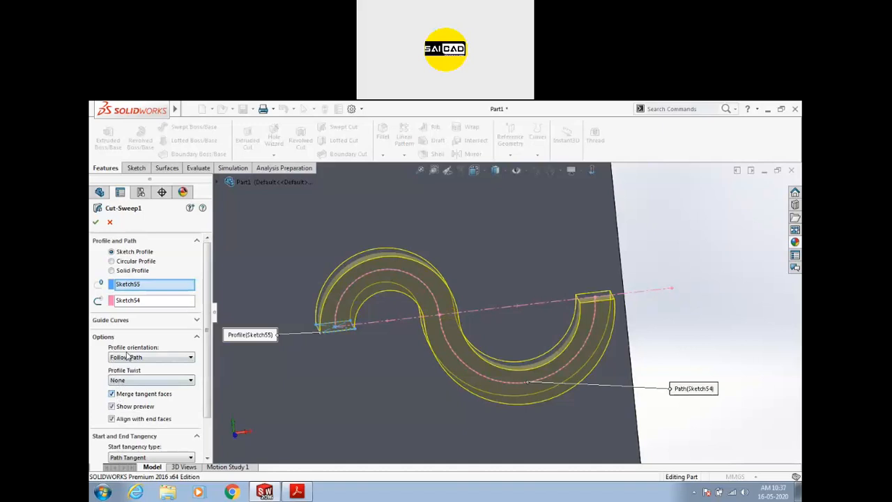
{"action": "left_click", "coordinate": [425, 305]}
{"action": "middle_click_drag", "start_coordinate": [436, 326], "coordinate": [444, 249]}
{"action": "left_click_drag", "start_coordinate": [444, 249], "coordinate": [498, 338]}
{"action": "middle_click_drag", "start_coordinate": [498, 338], "coordinate": [530, 304]}
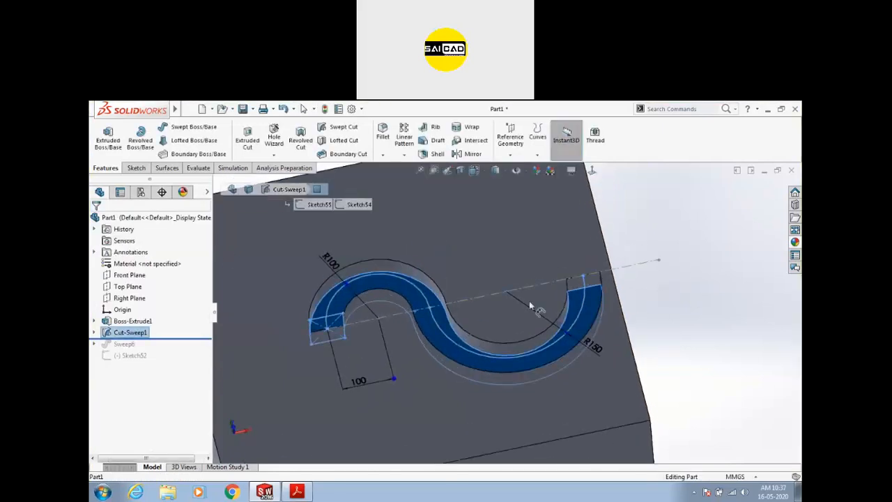
{"action": "left_click", "coordinate": [643, 345]}
{"action": "scroll", "coordinate": [623, 315], "scroll_direction": "up", "scroll_amount": 3}
{"action": "middle_click_drag", "start_coordinate": [623, 315], "coordinate": [645, 392]}
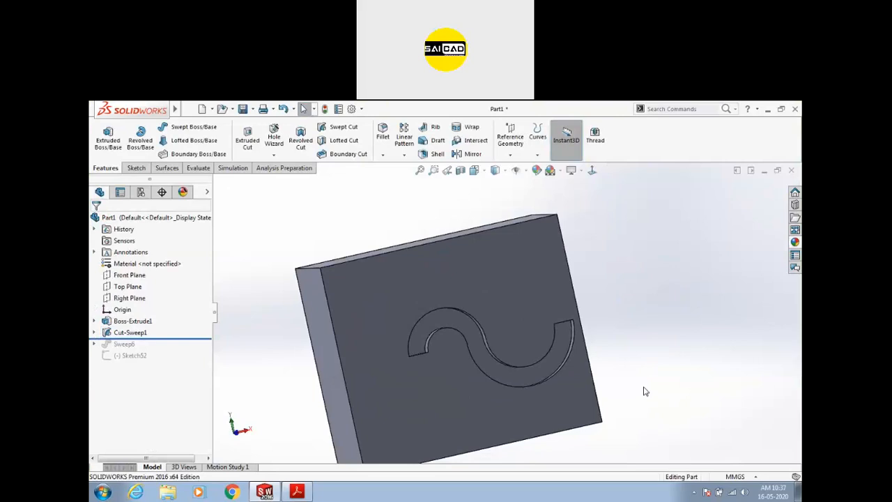
{"action": "left_click", "coordinate": [441, 327]}
{"action": "left_click", "coordinate": [674, 260]}
{"action": "scroll", "coordinate": [422, 272], "scroll_direction": "up", "scroll_amount": 1}
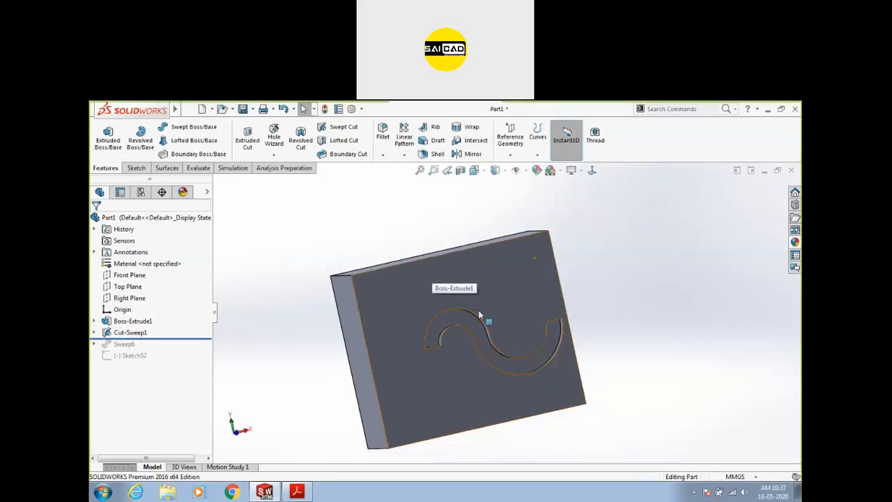
- Switch to Windows Explorer and open the WB folder on Local Disk (E:)
{"action": "left_click", "coordinate": [94, 493]}
{"action": "left_click", "coordinate": [271, 492]}
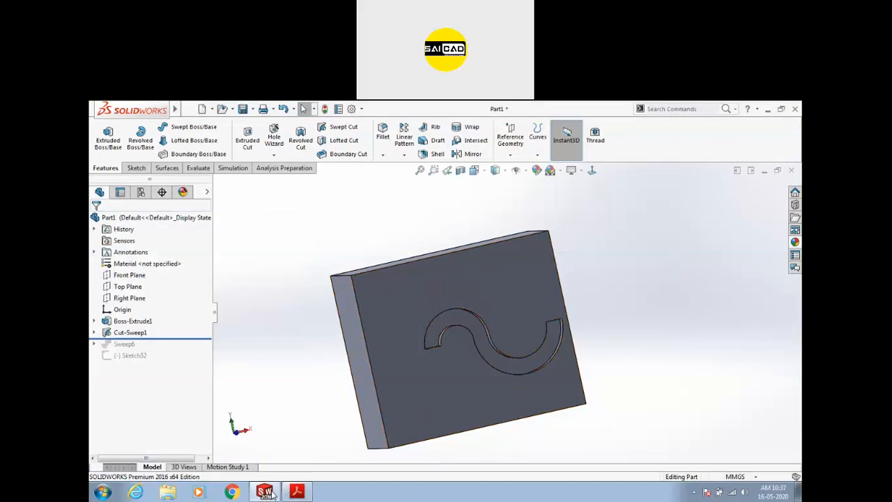
{"action": "left_click", "coordinate": [798, 492]}
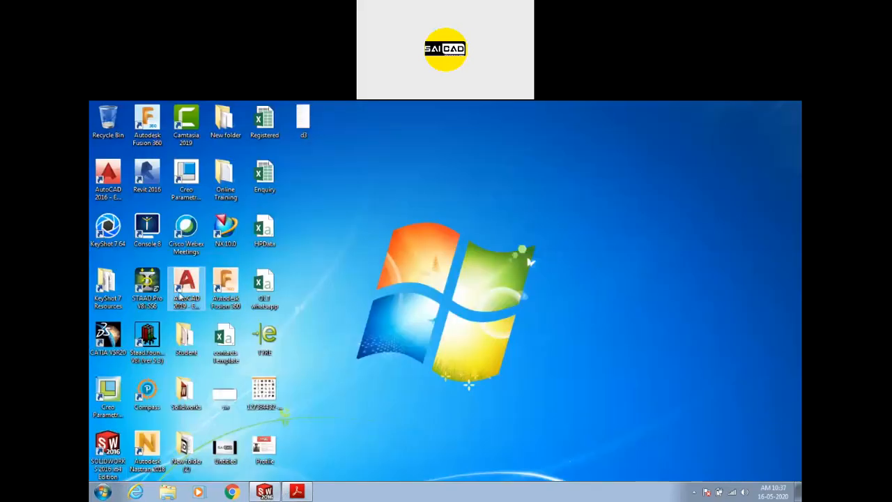
{"action": "key", "text": "super+e"}
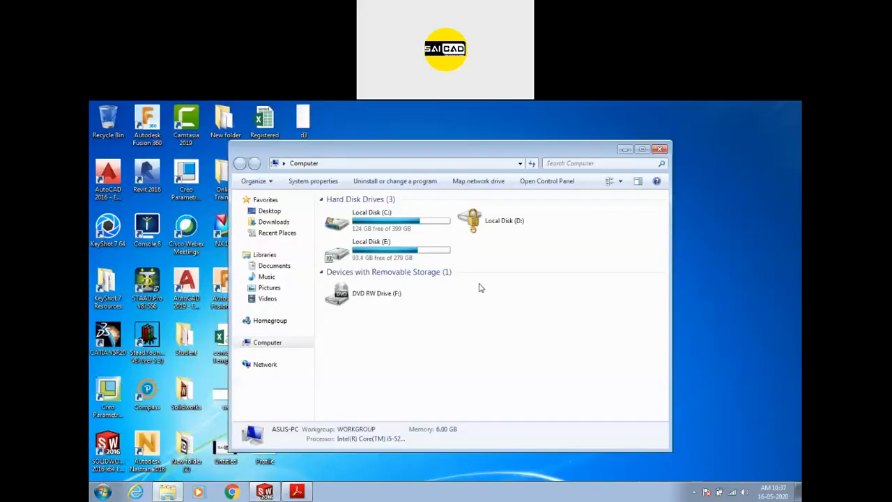
{"action": "double_click", "coordinate": [450, 252]}
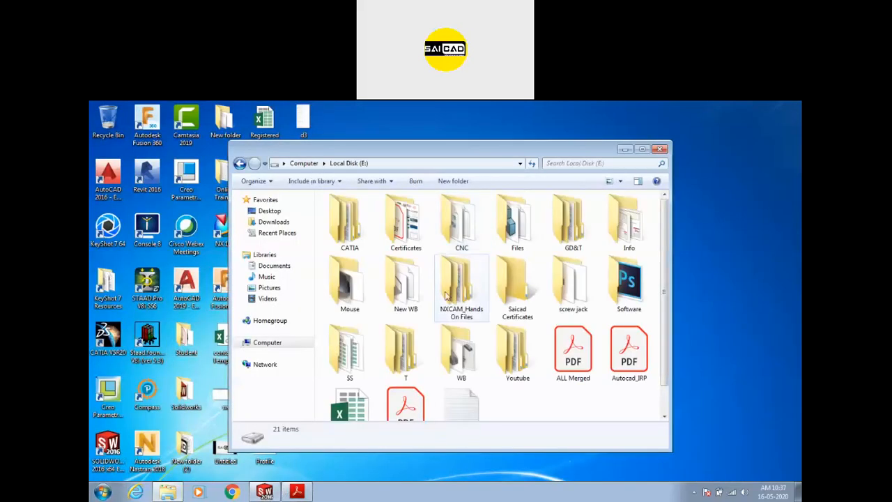
{"action": "double_click", "coordinate": [493, 352]}
{"action": "double_click", "coordinate": [458, 367]}
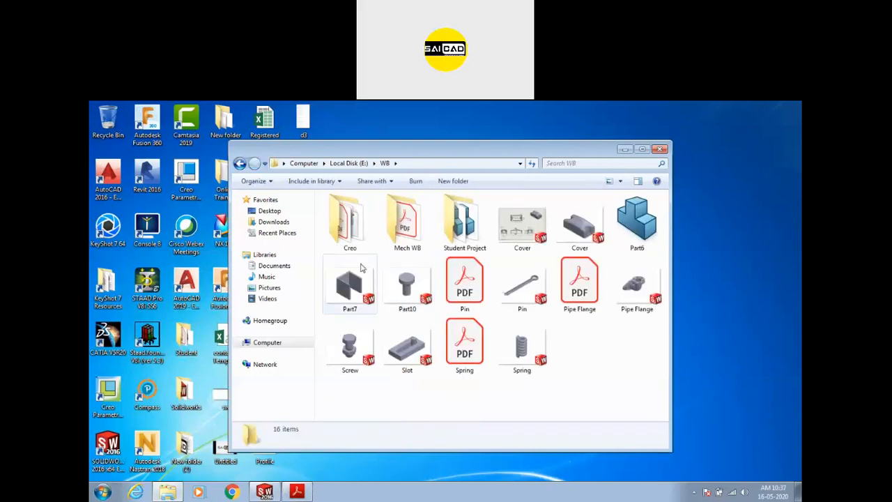
- Open the drawing image New Doc 2020-04-23 13.02.43_27 from the Basic folder inside Mech WB
{"action": "left_click", "coordinate": [395, 237]}
{"action": "double_click", "coordinate": [396, 238]}
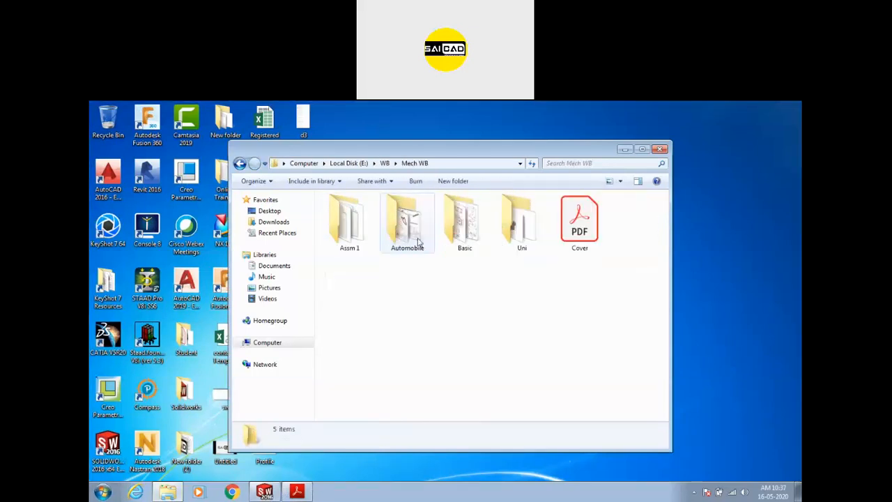
{"action": "double_click", "coordinate": [464, 227]}
{"action": "double_click", "coordinate": [487, 146]}
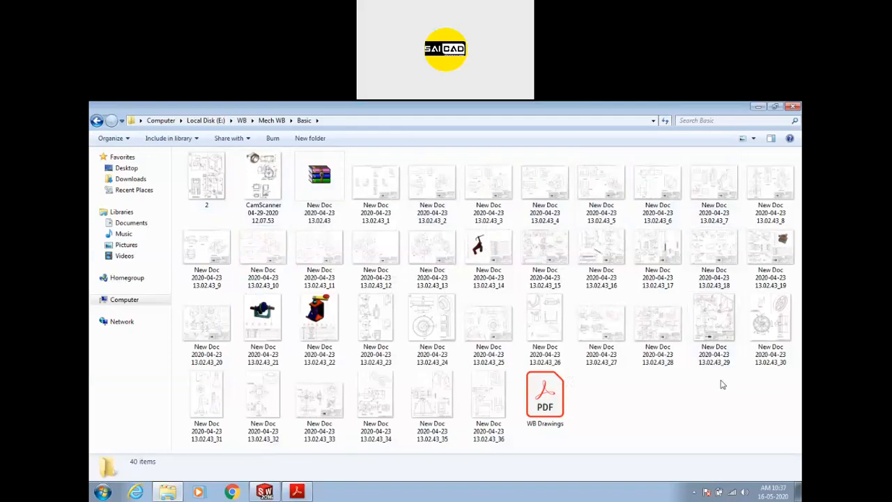
{"action": "double_click", "coordinate": [585, 326]}
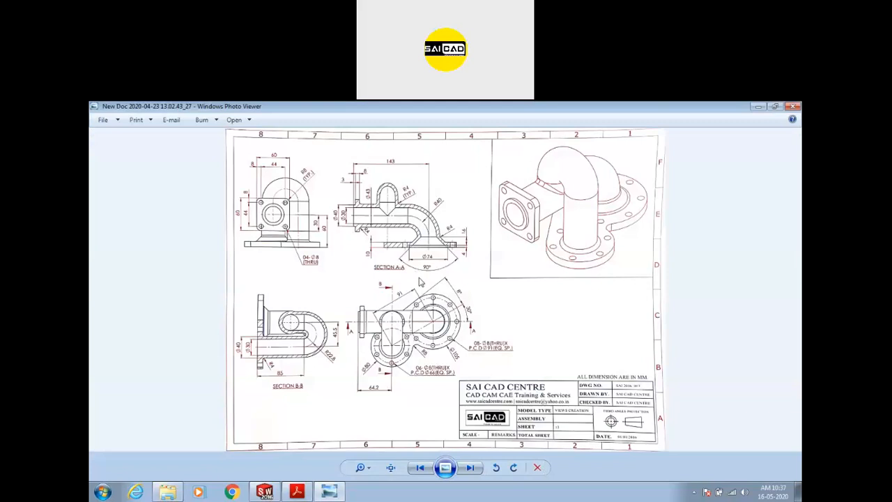
- Examine the flanged pipe drawing, including its section views, hole patterns, bend radii and isometric view
{"action": "scroll", "coordinate": [364, 179], "scroll_direction": "up", "scroll_amount": 1}
{"action": "scroll", "coordinate": [390, 251], "scroll_direction": "down", "scroll_amount": 1}
{"action": "scroll", "coordinate": [408, 177], "scroll_direction": "up", "scroll_amount": 2}
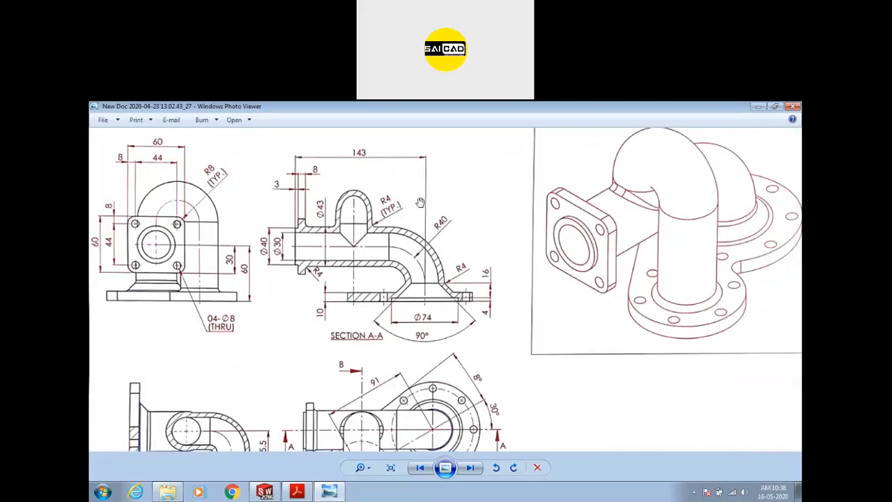
{"action": "scroll", "coordinate": [307, 217], "scroll_direction": "up", "scroll_amount": 2}
{"action": "scroll", "coordinate": [341, 219], "scroll_direction": "down", "scroll_amount": 4}
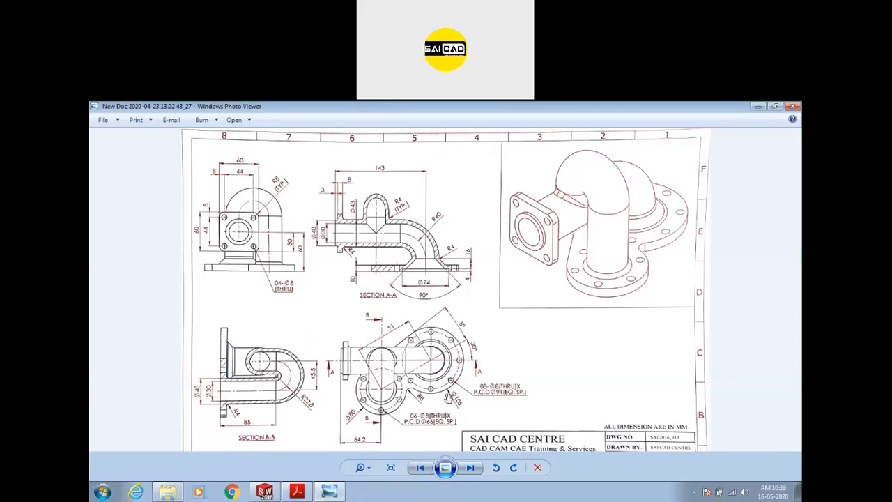
- Switch back to SOLIDWORKS and close the block part without saving it
{"action": "mouse_move", "coordinate": [328, 494]}
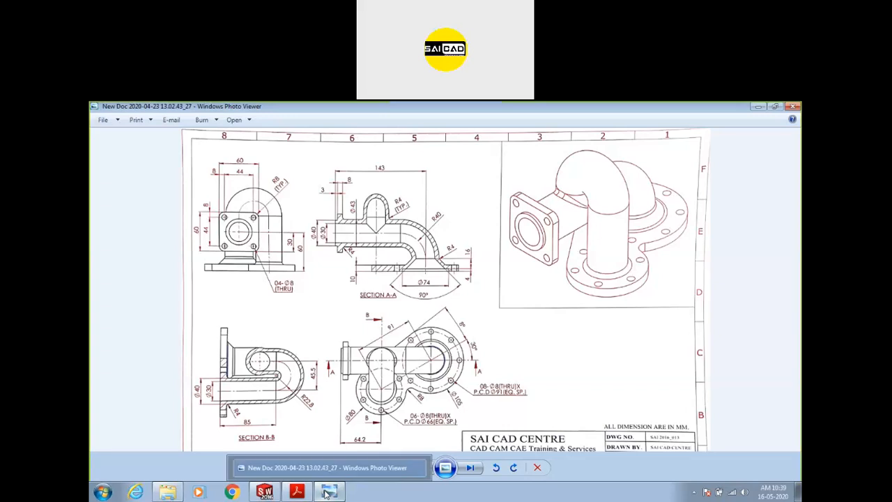
{"action": "left_click", "coordinate": [327, 493]}
{"action": "left_click", "coordinate": [276, 493]}
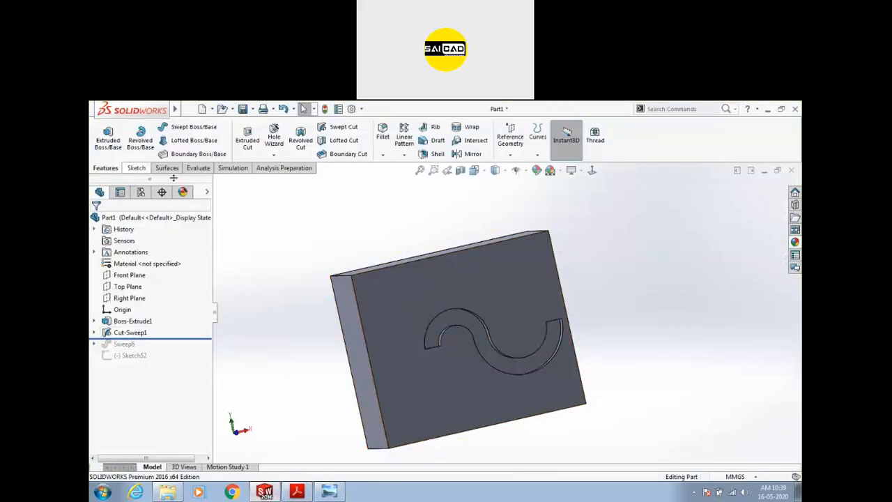
{"action": "left_click", "coordinate": [791, 170]}
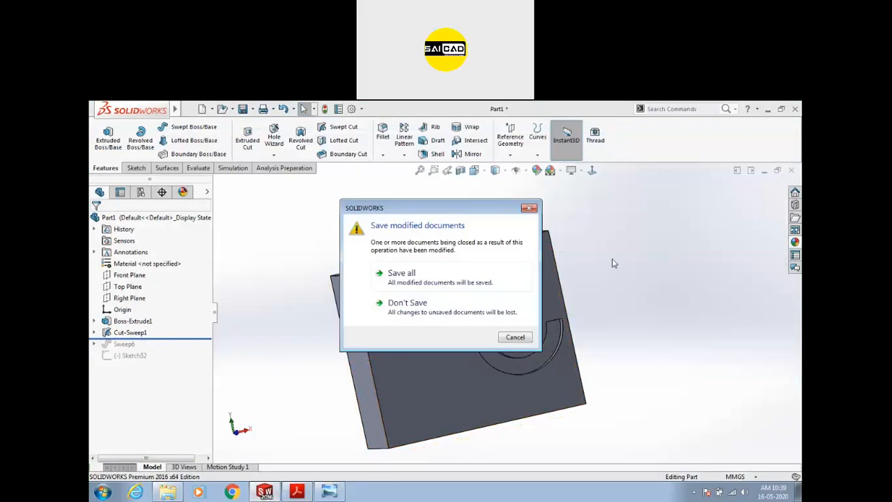
{"action": "left_click", "coordinate": [452, 312]}
- Create a new part and start a sketch on the Front Plane
{"action": "key", "text": "ctrl+n"}
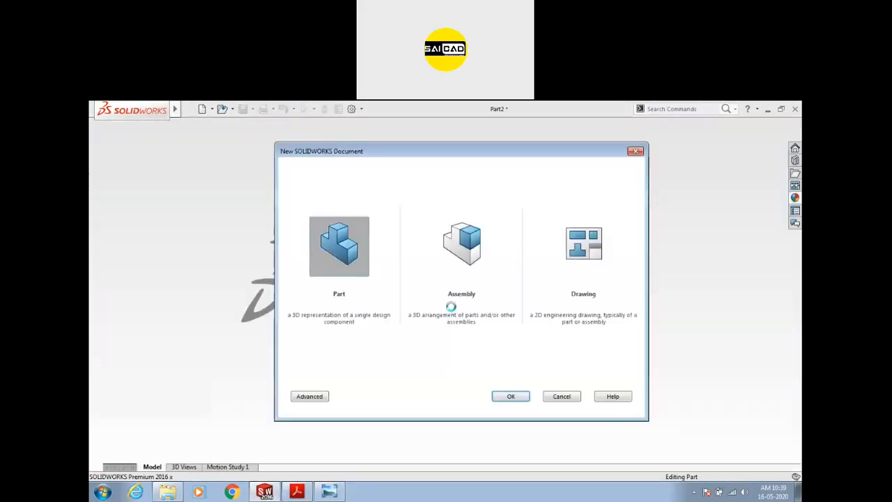
{"action": "double_click", "coordinate": [353, 293]}
{"action": "left_click", "coordinate": [134, 168]}
{"action": "left_click", "coordinate": [105, 132]}
{"action": "left_click", "coordinate": [420, 262]}
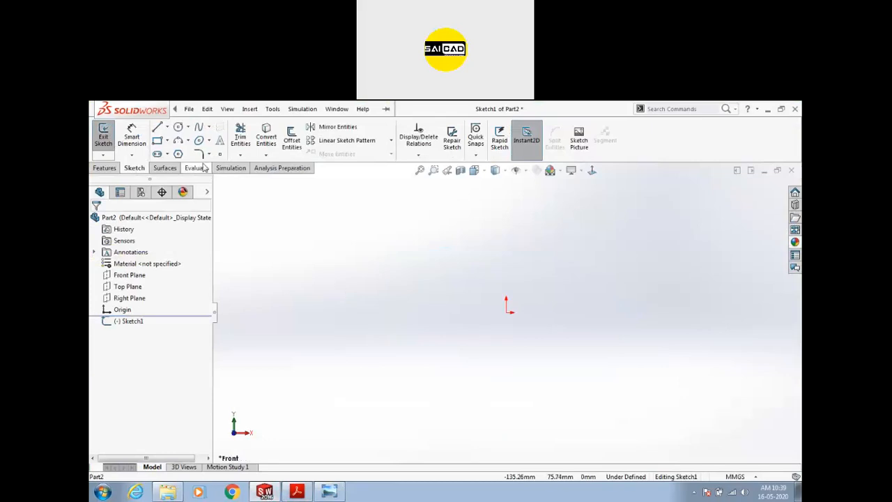
- Sketch a vertical line up from the origin, continued by a horizontal line about 126 mm long to the left
{"action": "left_click", "coordinate": [157, 126]}
{"action": "left_click", "coordinate": [506, 312]}
{"action": "left_click", "coordinate": [506, 222]}
{"action": "left_click", "coordinate": [278, 221]}
- Dimension the horizontal path line and set its length to 143 mm according to the pipe drawing
{"action": "left_click", "coordinate": [132, 135]}
{"action": "left_click", "coordinate": [320, 222]}
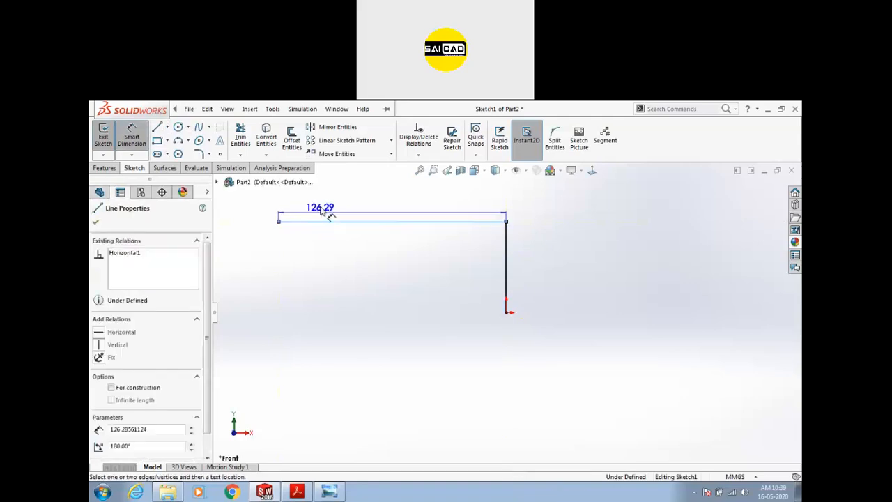
{"action": "left_click", "coordinate": [319, 200]}
{"action": "type", "text": "167"}
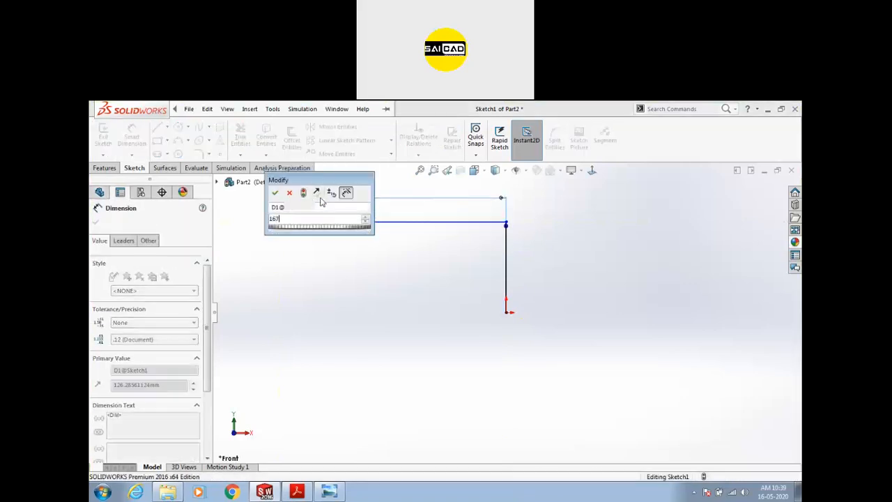
{"action": "key", "text": "Return"}
{"action": "left_click", "coordinate": [329, 492]}
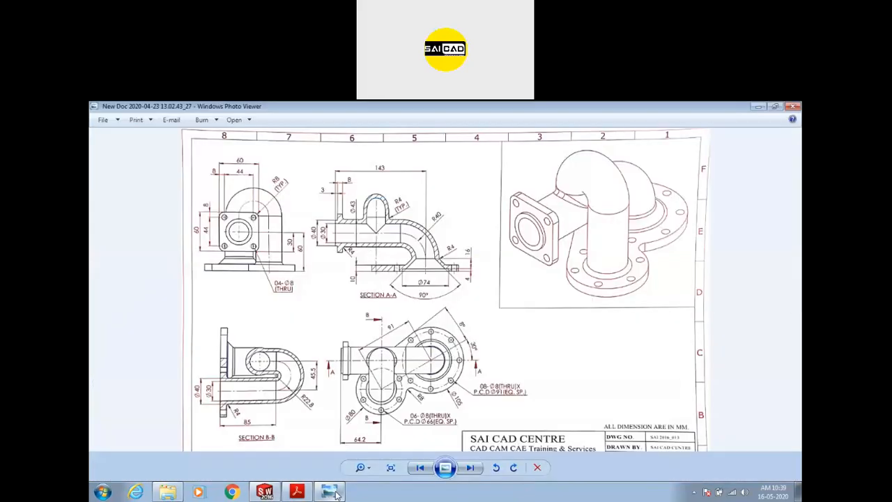
{"action": "left_click", "coordinate": [336, 495]}
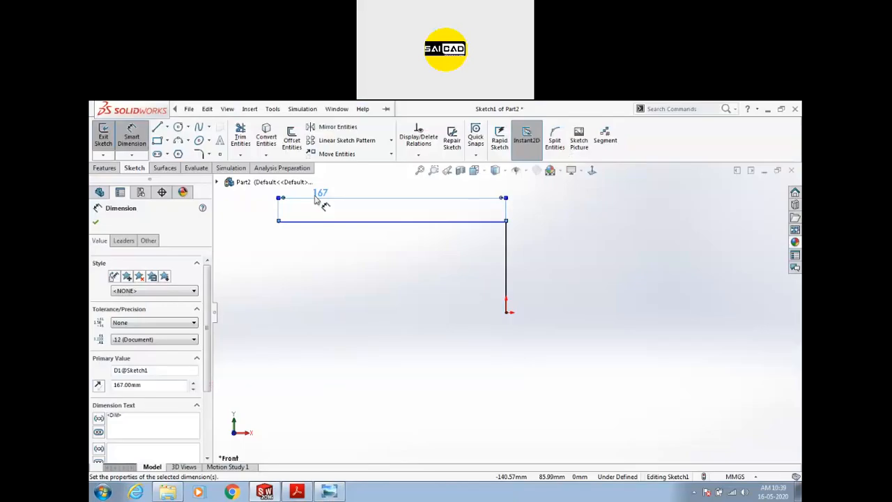
{"action": "double_click", "coordinate": [319, 198]}
{"action": "type", "text": "143"}
{"action": "key", "text": "Return"}
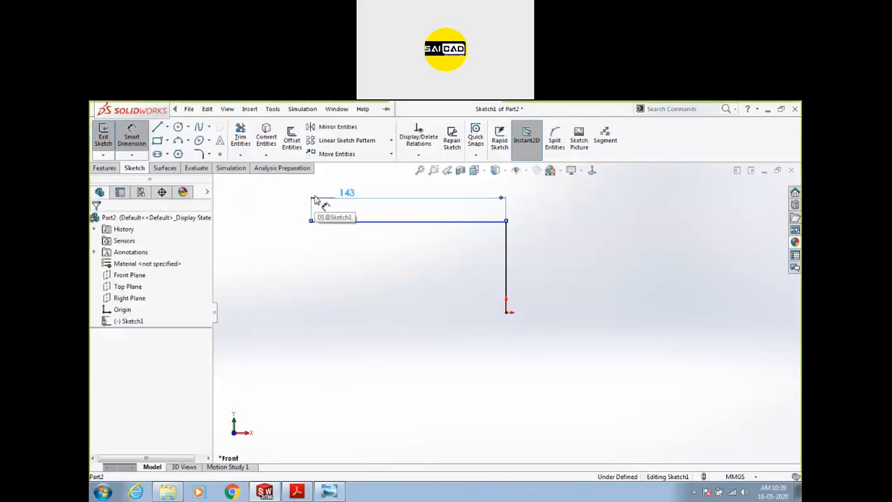
- Round the corner between the horizontal and vertical path lines with a 40 mm sketch fillet
{"action": "left_click", "coordinate": [199, 153]}
{"action": "left_click", "coordinate": [504, 223]}
{"action": "double_click", "coordinate": [123, 322]}
{"action": "type", "text": "40.00mm"}
{"action": "left_click", "coordinate": [329, 491]}
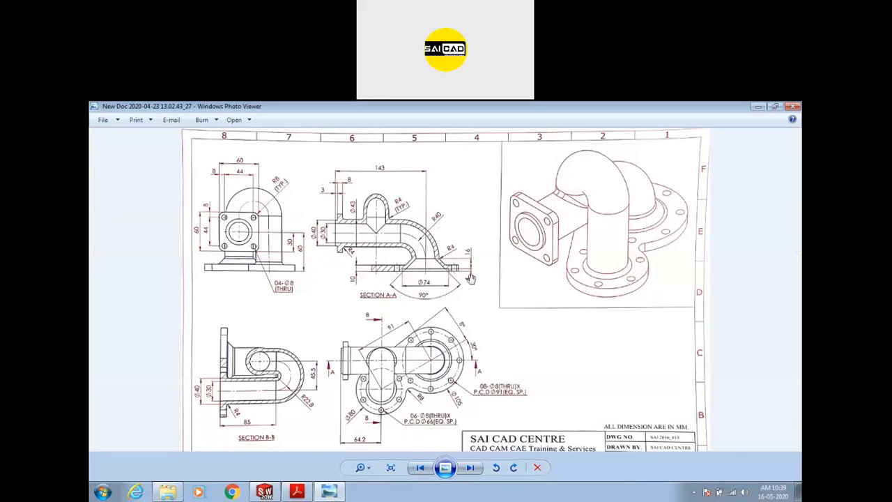
{"action": "left_click", "coordinate": [329, 492]}
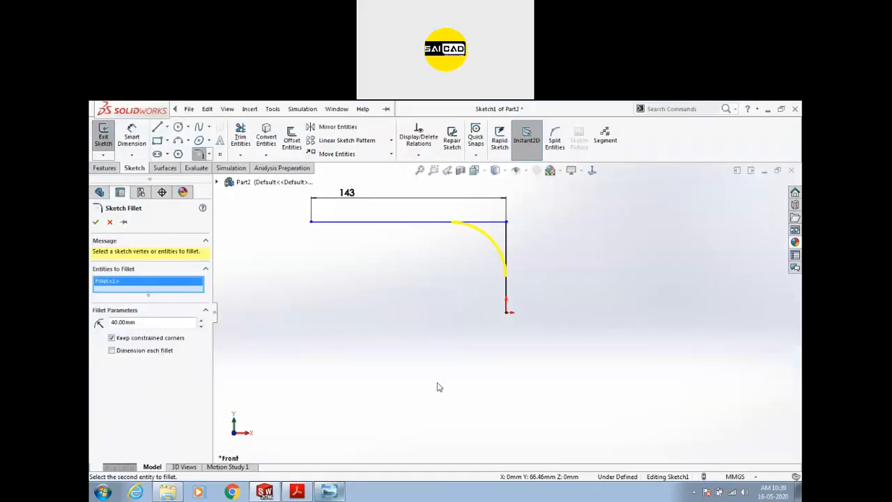
{"action": "left_click", "coordinate": [96, 222]}
- Dimension the height from the origin to the horizontal line as 60 mm and exit the sketch
{"action": "left_click", "coordinate": [131, 136]}
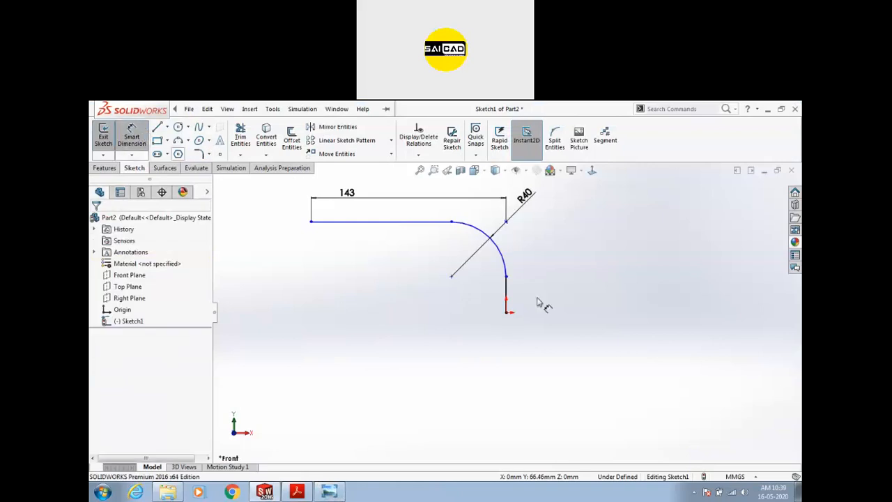
{"action": "left_click", "coordinate": [445, 223]}
{"action": "left_click", "coordinate": [507, 312]}
{"action": "left_click", "coordinate": [579, 282]}
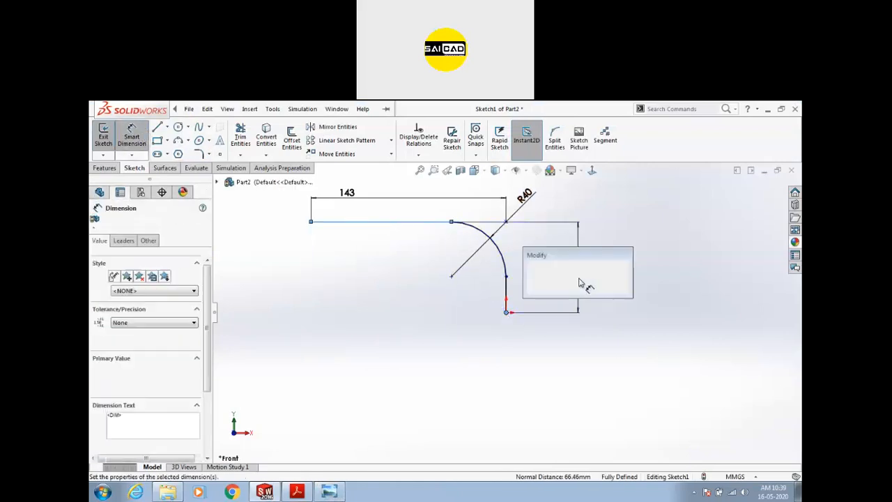
{"action": "type", "text": "60"}
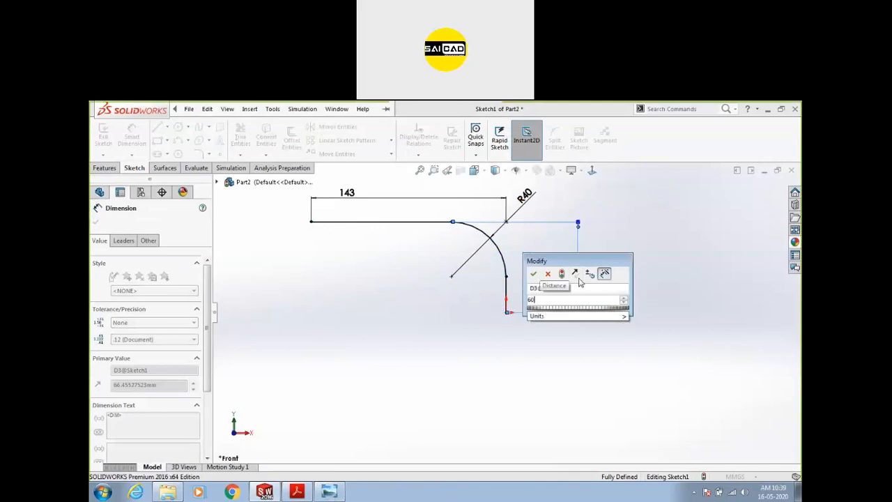
{"action": "key", "text": "Return"}
{"action": "key", "text": "Escape"}
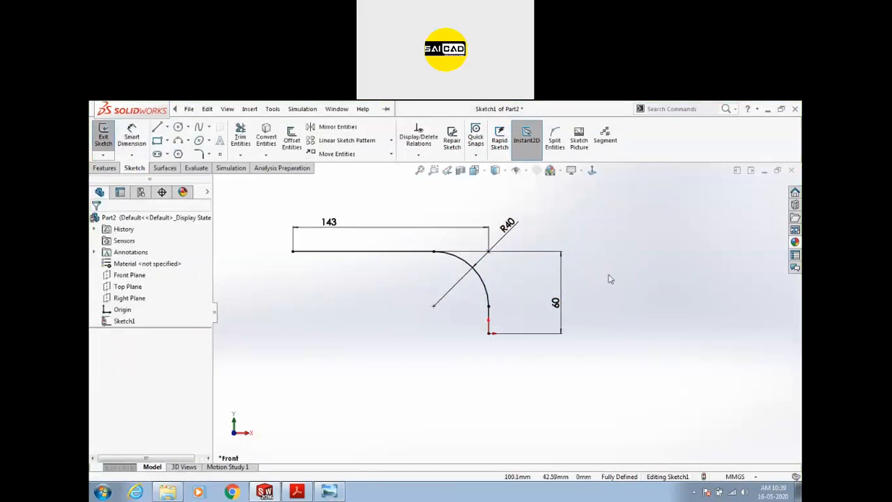
{"action": "left_click", "coordinate": [104, 138]}
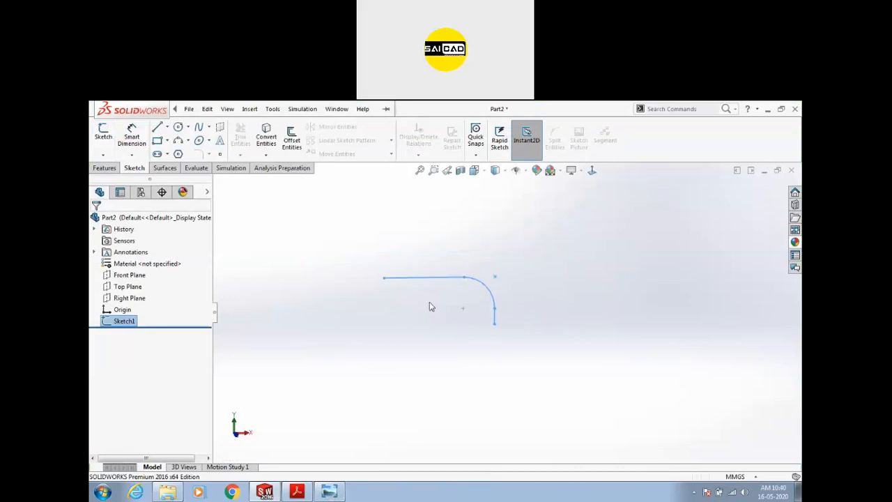
- Create a swept boss along the sketched path with a 43 mm circular profile and merged tangent faces
{"action": "left_click", "coordinate": [106, 168]}
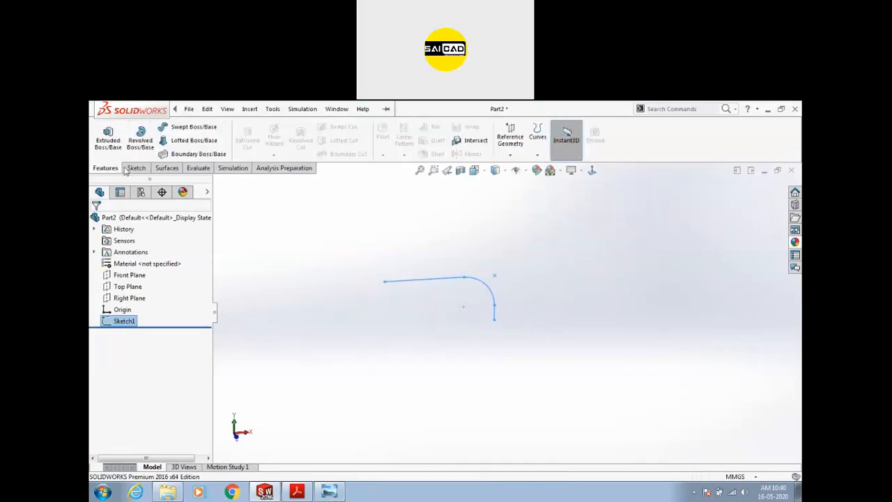
{"action": "left_click", "coordinate": [198, 130]}
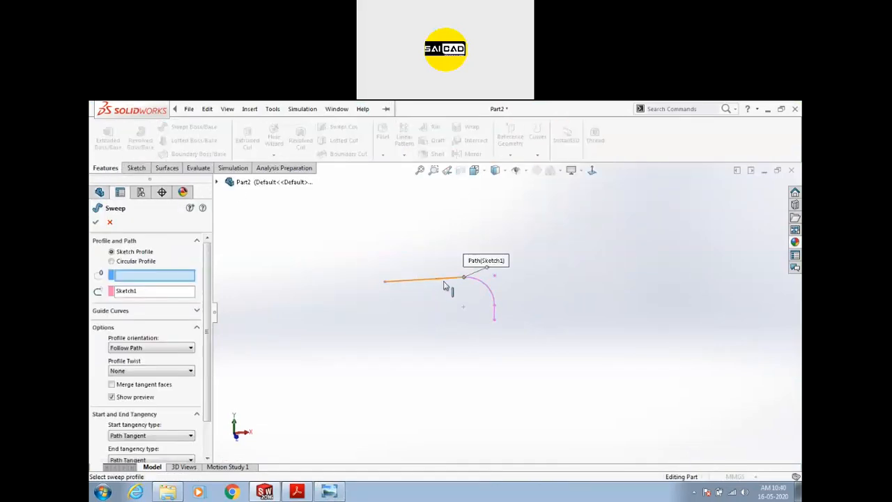
{"action": "left_click", "coordinate": [133, 262]}
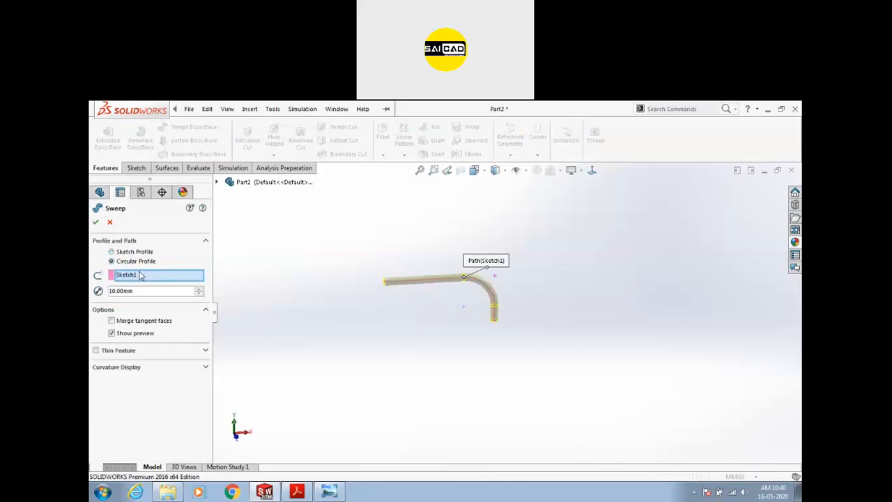
{"action": "left_click", "coordinate": [154, 290]}
{"action": "left_click", "coordinate": [329, 493]}
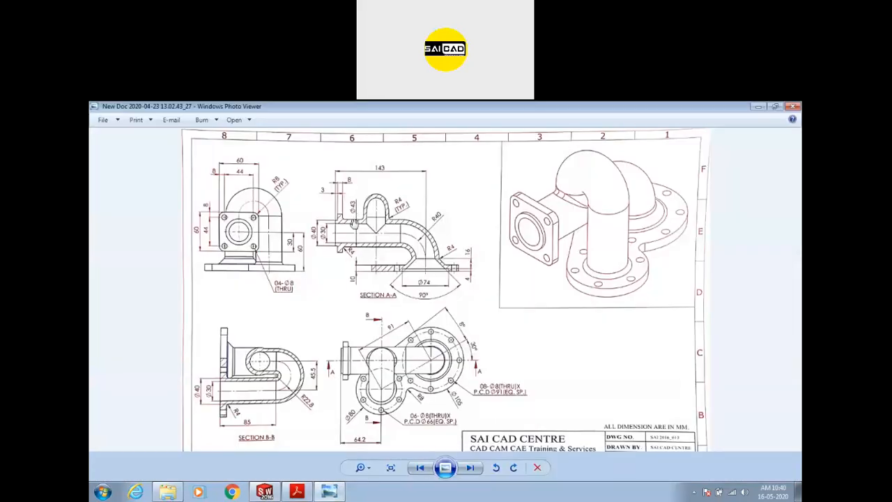
{"action": "left_click", "coordinate": [332, 492]}
{"action": "type", "text": "45"}
{"action": "key", "text": "Return"}
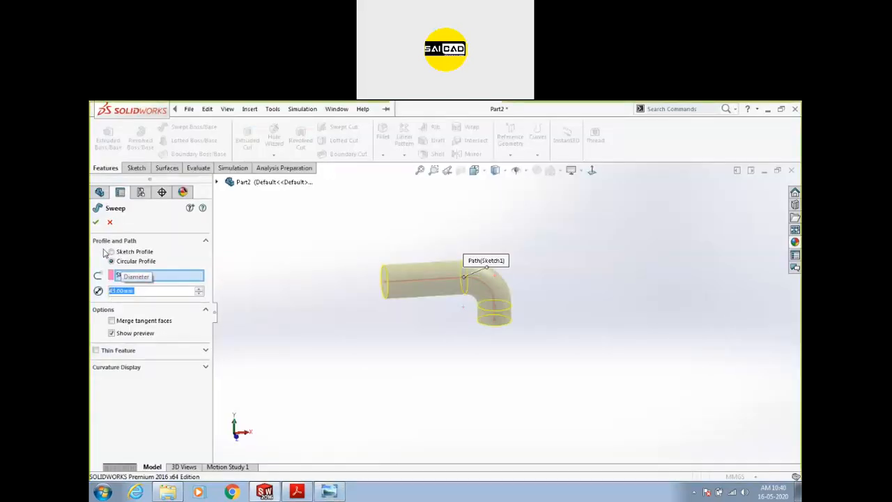
{"action": "left_click", "coordinate": [139, 321]}
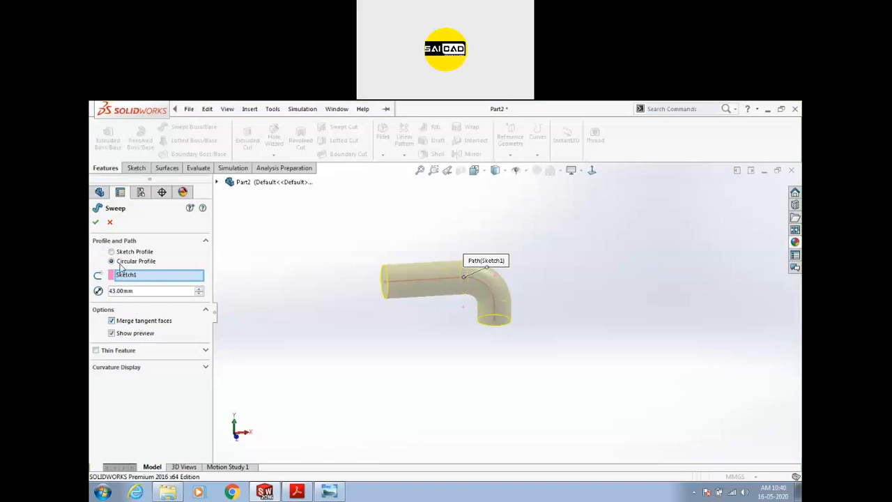
{"action": "left_click", "coordinate": [95, 224]}
- Start a new sketch on the Top Plane for the base flange
{"action": "mouse_move", "coordinate": [331, 350]}
{"action": "middle_mouse_down"}
{"action": "mouse_move", "coordinate": [369, 369]}
{"action": "mouse_move", "coordinate": [362, 359]}
{"action": "mouse_move", "coordinate": [324, 357]}
{"action": "middle_mouse_up"}
{"action": "middle_click_drag", "start_coordinate": [527, 290], "coordinate": [501, 333]}
{"action": "left_click", "coordinate": [122, 287]}
{"action": "mouse_move", "coordinate": [365, 221]}
{"action": "middle_mouse_down"}
{"action": "mouse_move", "coordinate": [362, 309]}
{"action": "mouse_move", "coordinate": [369, 307]}
{"action": "middle_mouse_up"}
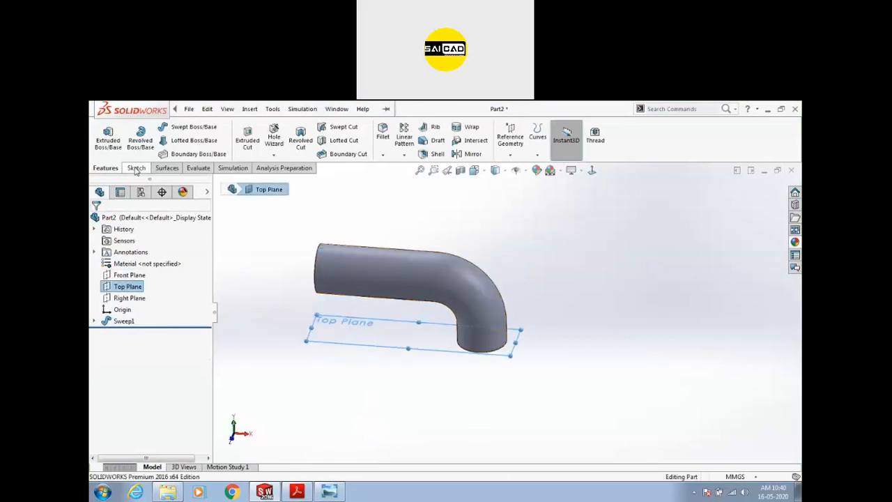
{"action": "left_click", "coordinate": [137, 168]}
{"action": "left_click", "coordinate": [103, 134]}
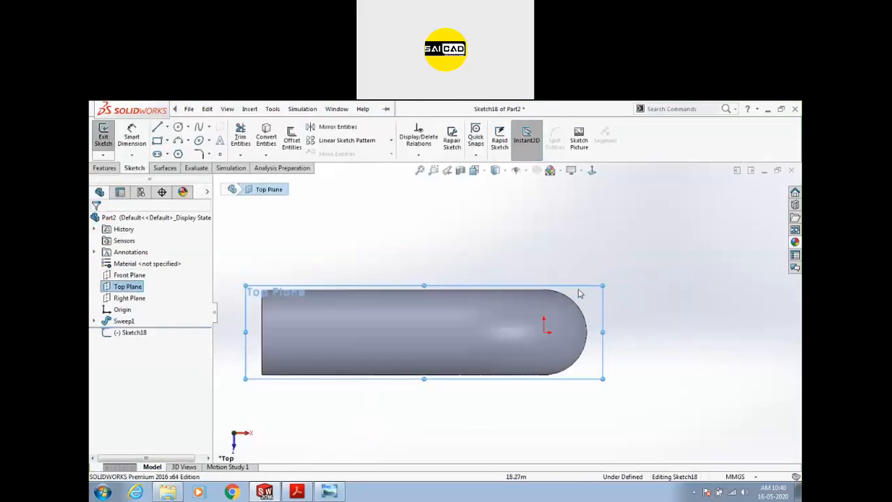
- Sketch a circle of about 66 mm radius at the origin and a smaller circle just below the pipe's left end
{"action": "left_click", "coordinate": [178, 127]}
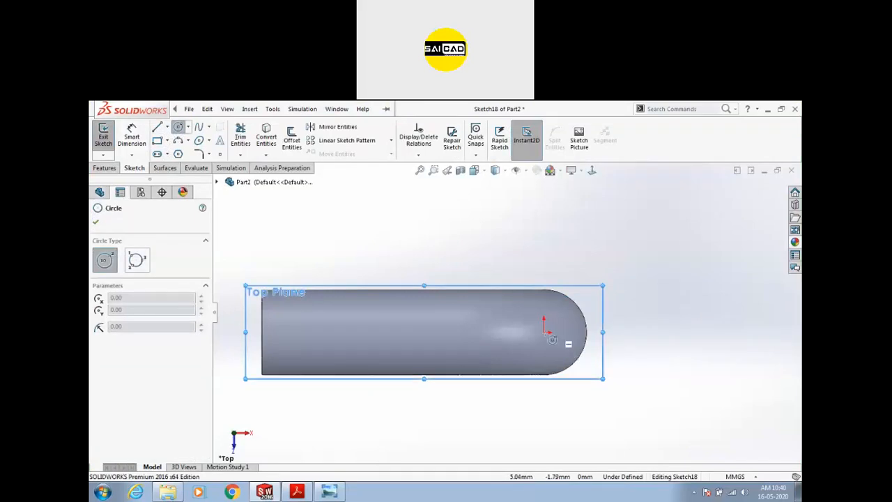
{"action": "left_click", "coordinate": [544, 331]}
{"action": "left_click", "coordinate": [633, 235]}
{"action": "scroll", "coordinate": [506, 314], "scroll_direction": "up", "scroll_amount": 3}
{"action": "left_click", "coordinate": [362, 384]}
{"action": "left_click", "coordinate": [364, 355]}
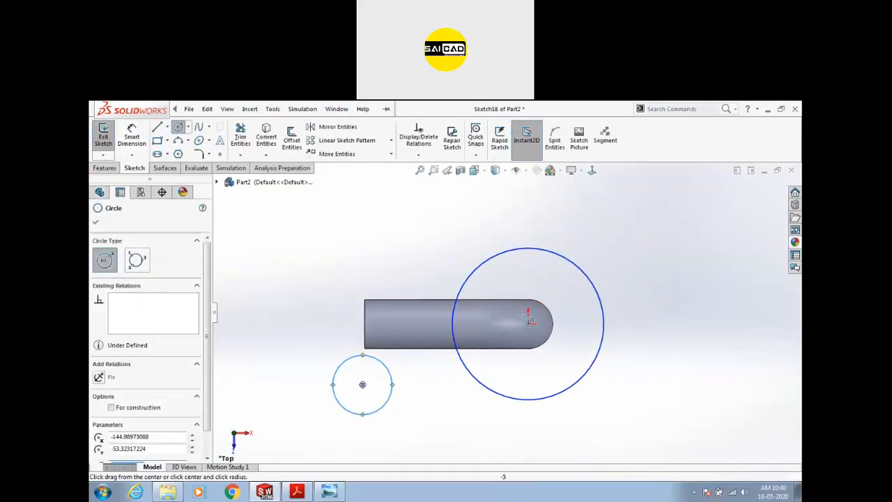
{"action": "key", "text": "Escape"}
- Connect the upper sides of the two circles with a line and make it tangent to both
{"action": "key", "text": "l"}
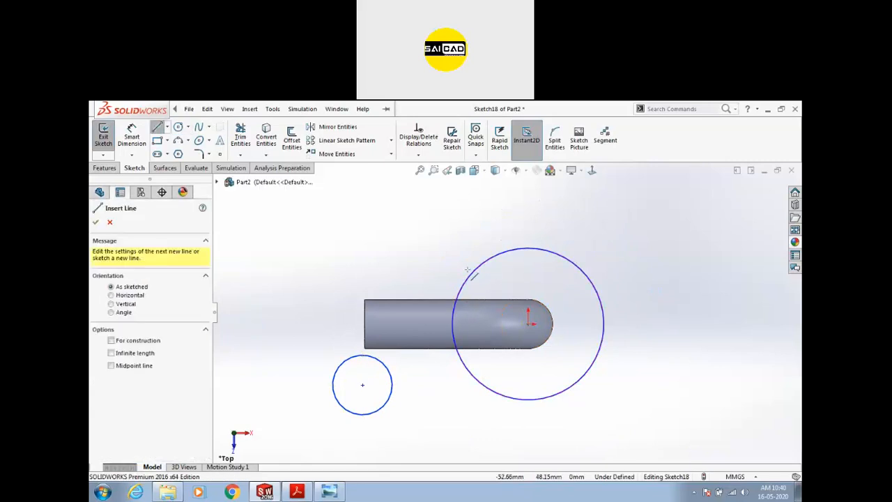
{"action": "left_click", "coordinate": [470, 274]}
{"action": "left_click", "coordinate": [353, 357]}
{"action": "key", "text": "Escape"}
{"action": "left_click", "coordinate": [353, 355], "text": "ctrl"}
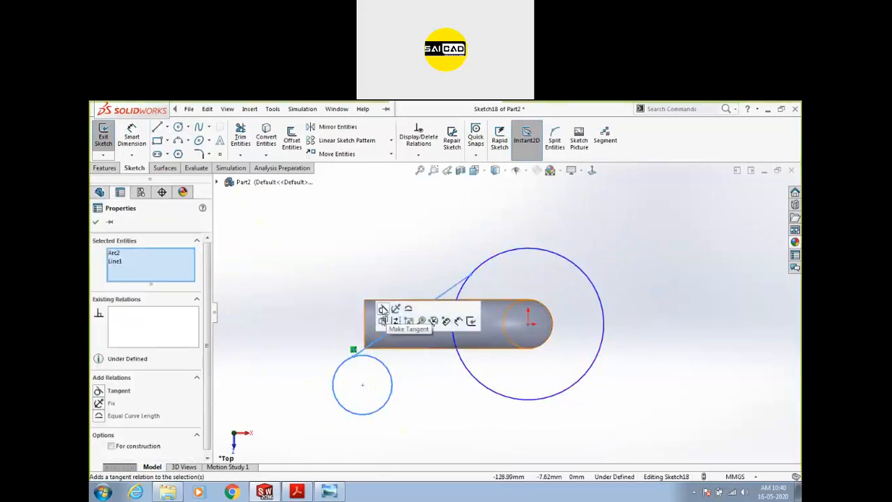
{"action": "left_click_drag", "start_coordinate": [502, 288], "coordinate": [461, 263]}
{"action": "left_click", "coordinate": [488, 220]}
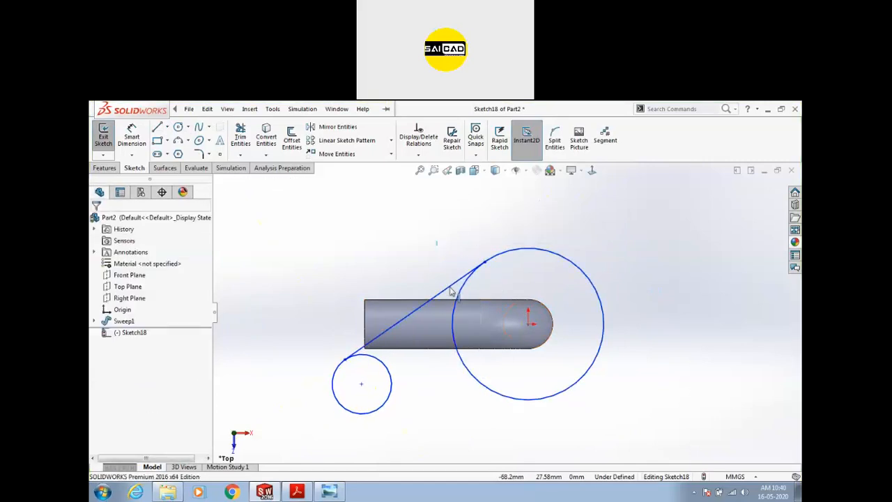
- Enlarge the lower-left circle to about 46 mm radius nearer the large one, and add a small circle tangent to both between them
{"action": "left_click_drag", "start_coordinate": [362, 384], "coordinate": [400, 384]}
{"action": "key", "text": "Escape"}
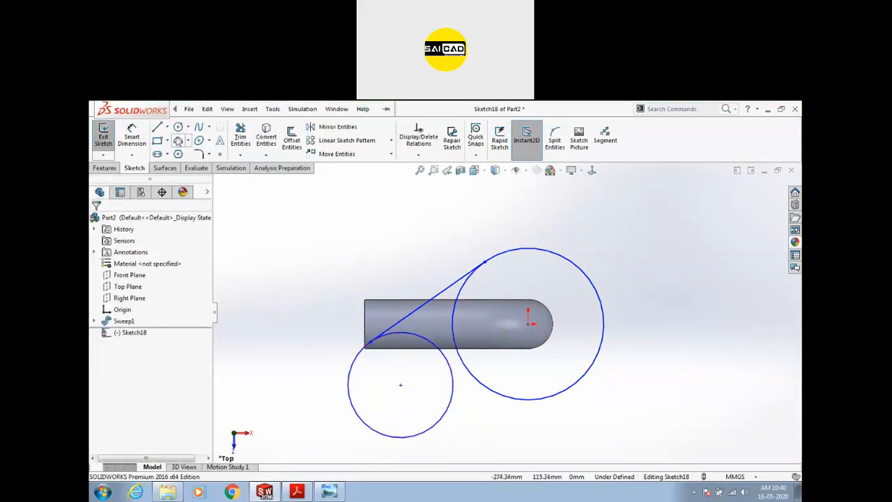
{"action": "left_click", "coordinate": [178, 128]}
{"action": "left_click", "coordinate": [471, 396]}
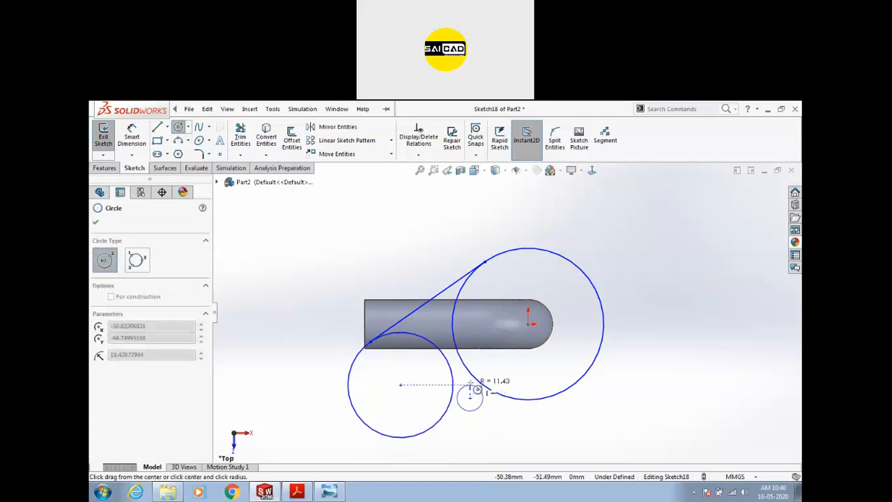
{"action": "left_click", "coordinate": [482, 387]}
{"action": "key", "text": "Escape"}
{"action": "left_click_drag", "start_coordinate": [461, 396], "coordinate": [448, 404]}
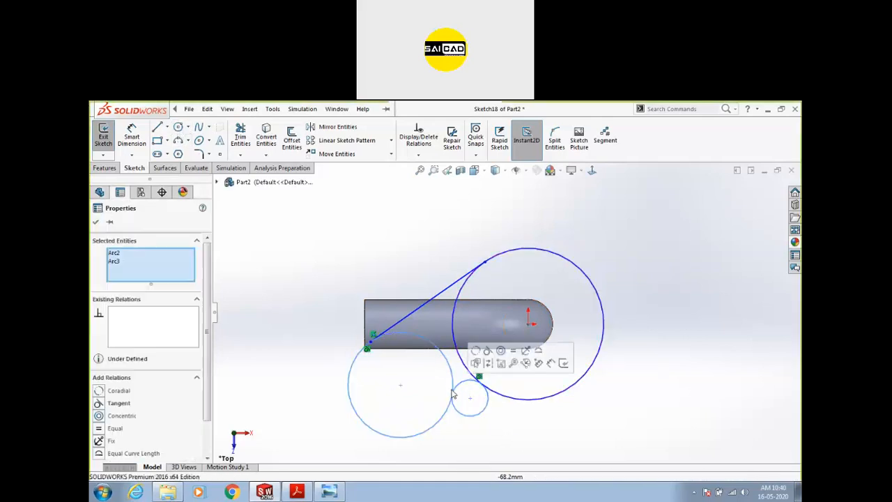
{"action": "left_click", "coordinate": [514, 439]}
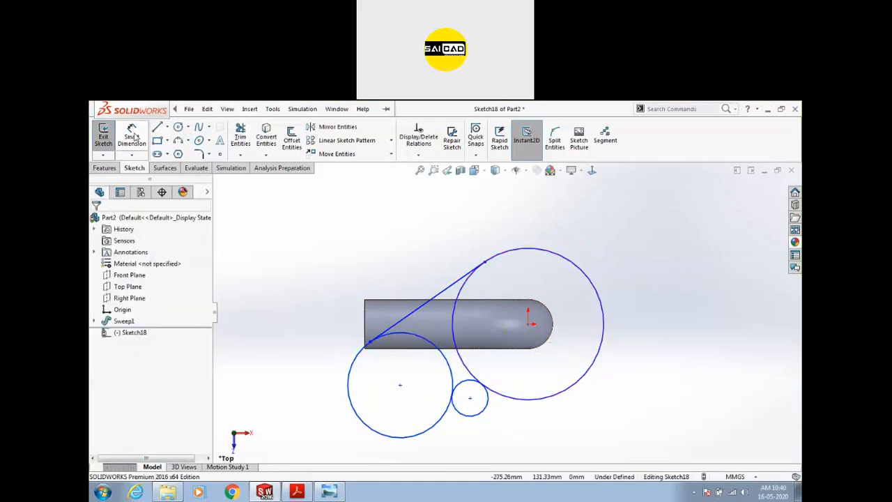
- Trim the inner arcs of the three circles to leave one closed flange outline
{"action": "left_click", "coordinate": [240, 136]}
{"action": "left_click_drag", "start_coordinate": [505, 429], "coordinate": [481, 413]}
{"action": "mouse_move", "coordinate": [428, 386]}
{"action": "left_mouse_down"}
{"action": "mouse_move", "coordinate": [454, 375]}
{"action": "mouse_move", "coordinate": [462, 398]}
{"action": "left_mouse_up"}
{"action": "key", "text": "Escape"}
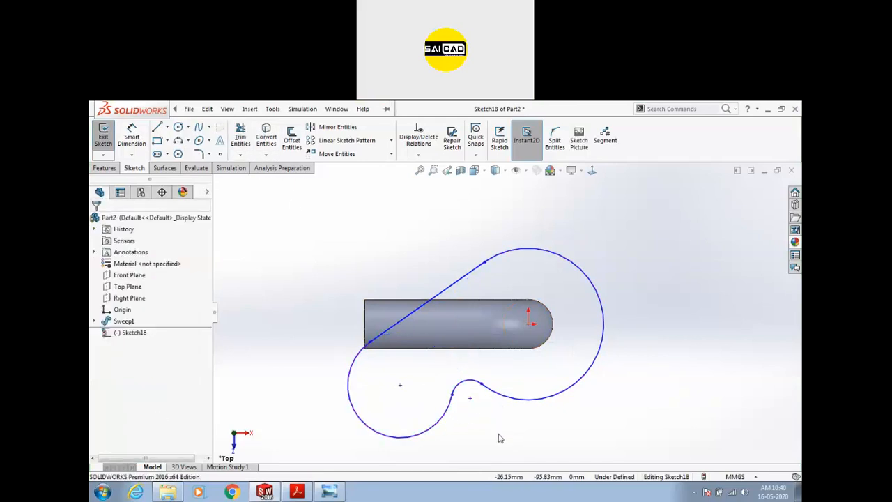
- Dimension the large flange arc around the origin with a radius of 52.5 mm
{"action": "left_click", "coordinate": [132, 136]}
{"action": "left_click", "coordinate": [584, 382]}
{"action": "left_click", "coordinate": [624, 410]}
{"action": "left_click", "coordinate": [335, 493]}
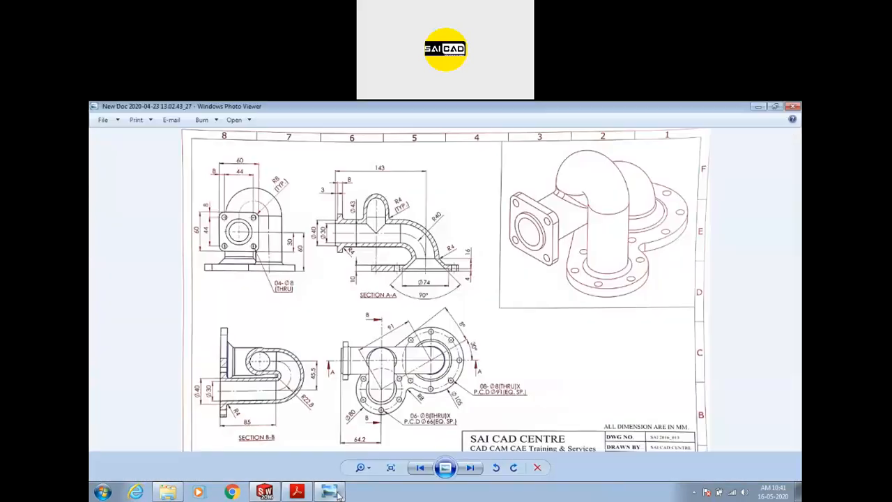
{"action": "left_click", "coordinate": [346, 495]}
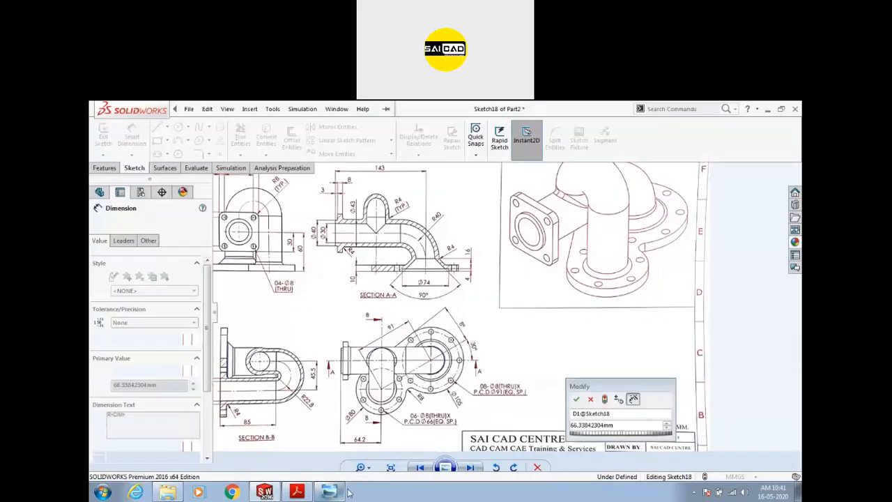
{"action": "type", "text": "52.5"}
{"action": "key", "text": "Return"}
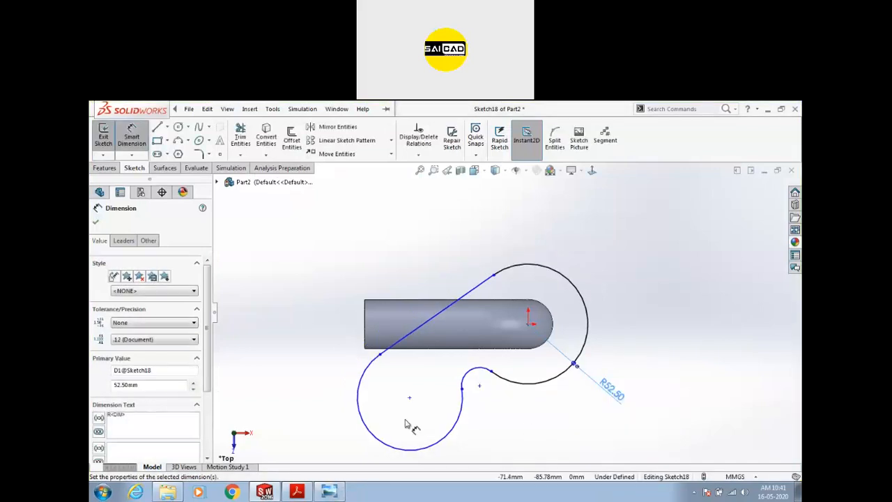
- Dimension the smaller flange arc with a radius of 40 mm, checking its size against the workbook drawing
{"action": "left_click", "coordinate": [438, 443]}
{"action": "left_click", "coordinate": [450, 465]}
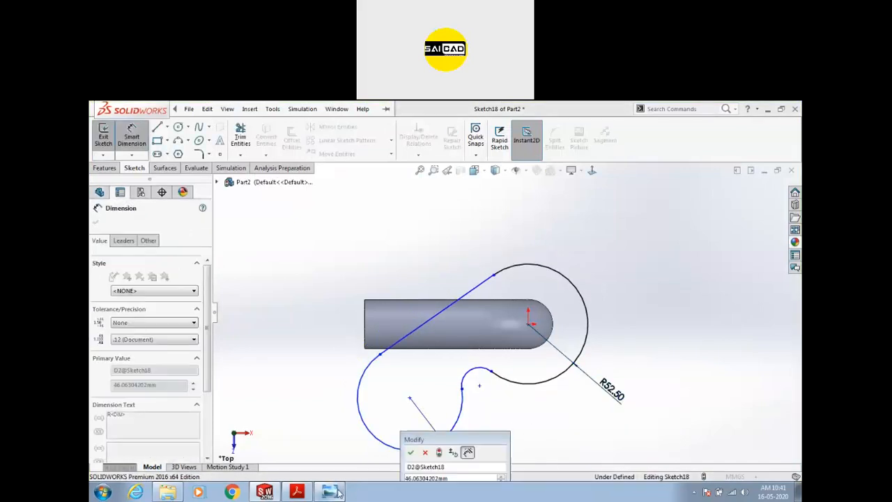
{"action": "left_click", "coordinate": [329, 492]}
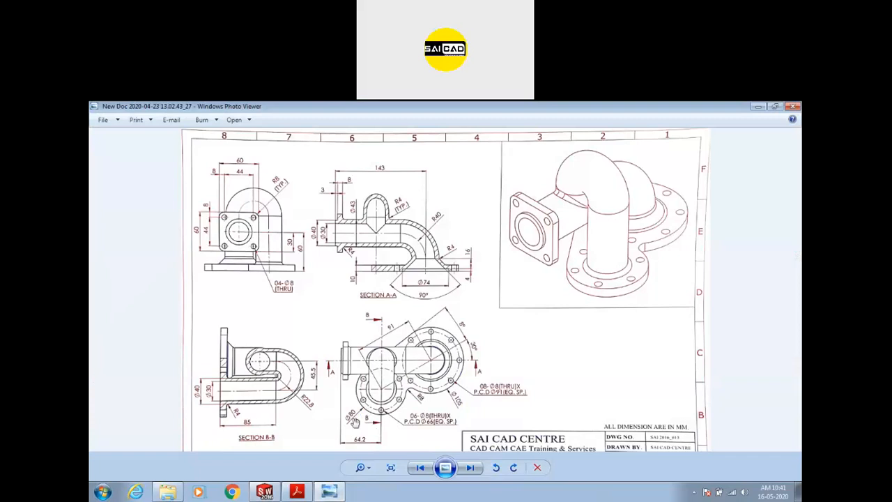
{"action": "left_click", "coordinate": [339, 492]}
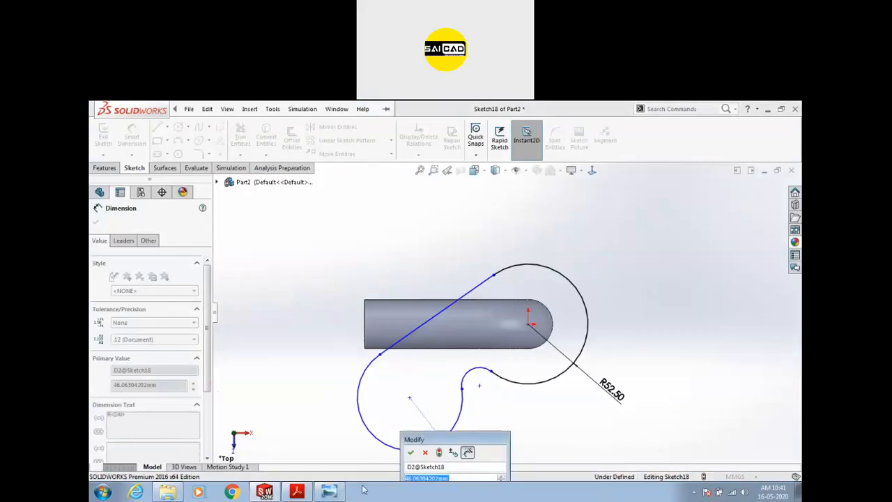
{"action": "type", "text": "40"}
{"action": "key", "text": "Return"}
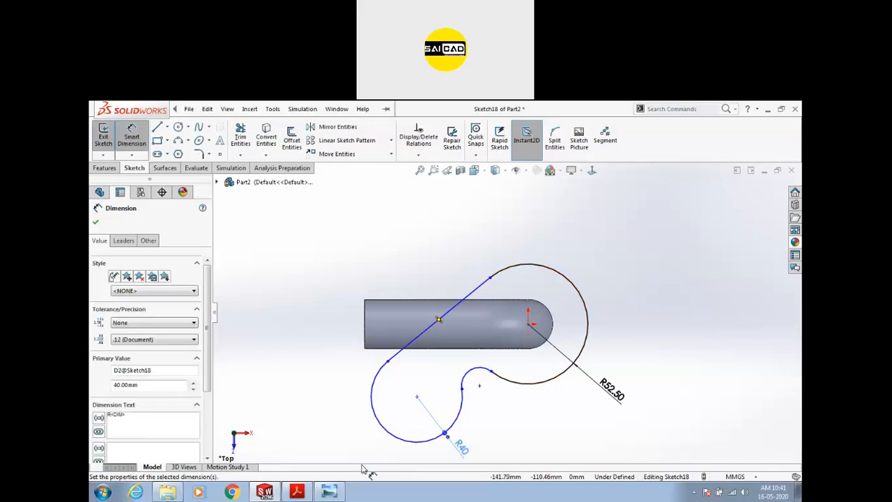
- Dimension the horizontal distance from the pipe's open end to the centre of the 40 mm arc as 64.2 mm
{"action": "left_click", "coordinate": [329, 492]}
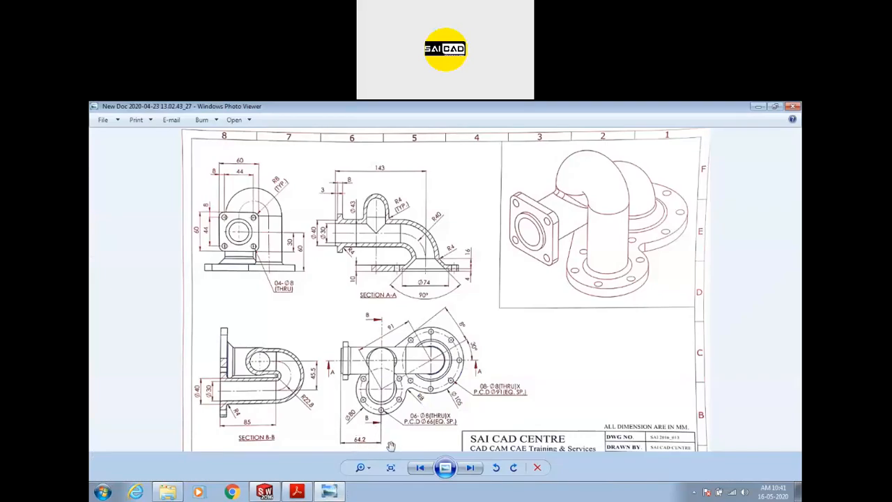
{"action": "left_click", "coordinate": [329, 492]}
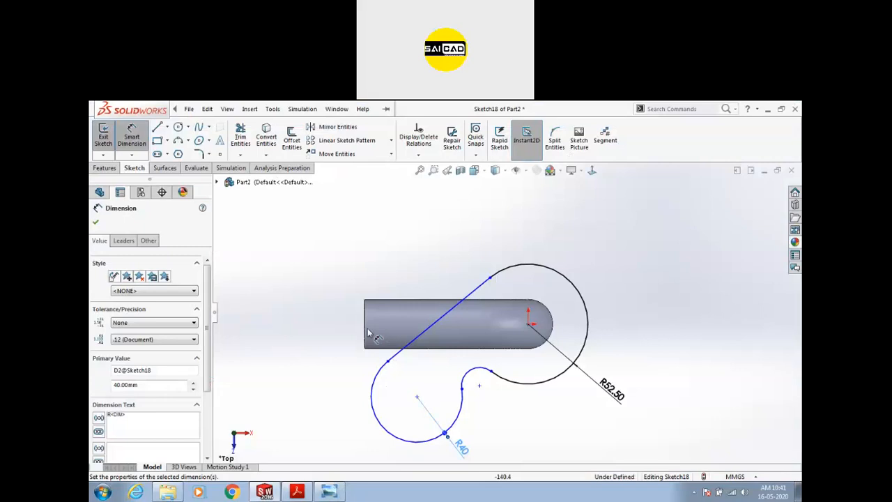
{"action": "left_click", "coordinate": [368, 333]}
{"action": "left_click", "coordinate": [417, 396]}
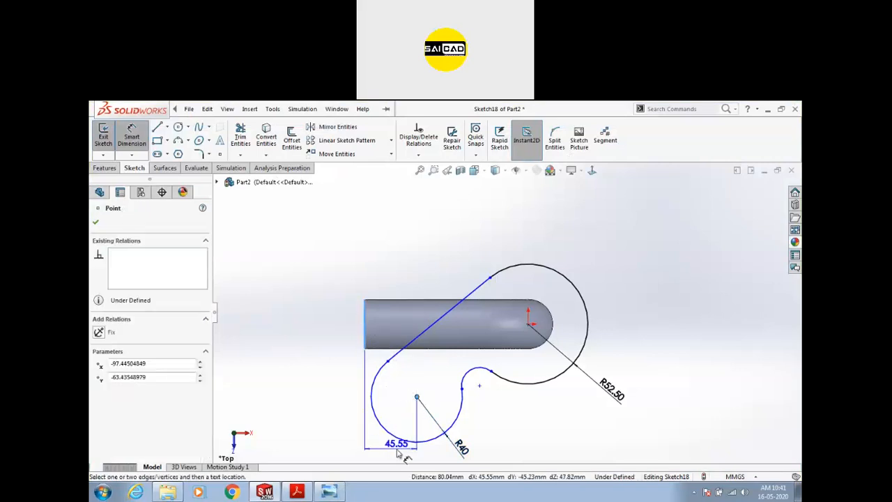
{"action": "left_click", "coordinate": [398, 442]}
{"action": "type", "text": "4"}
{"action": "key", "text": "BackSpace"}
{"action": "type", "text": "64.2"}
{"action": "key", "text": "Return"}
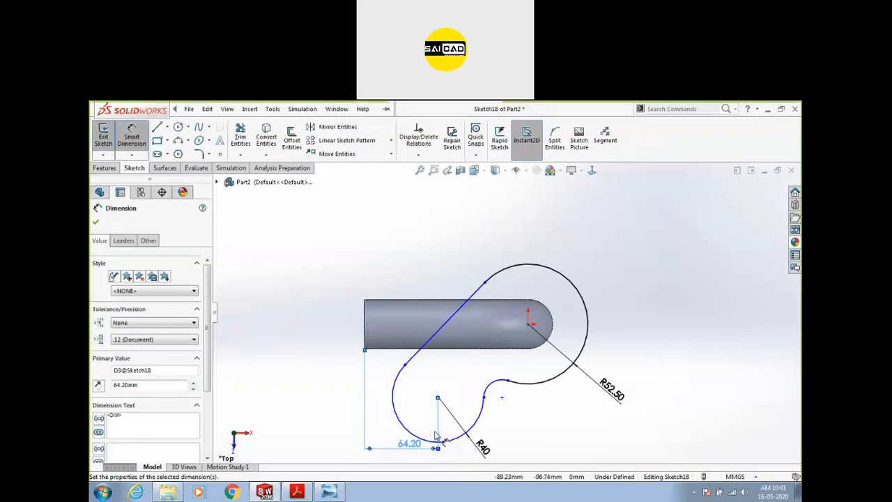
- Dimension the vertical distance between the origin and the smaller arc's centre as 45.5 mm, as given in the drawing
{"action": "left_click", "coordinate": [528, 324]}
{"action": "left_click", "coordinate": [438, 397]}
{"action": "left_click", "coordinate": [665, 354]}
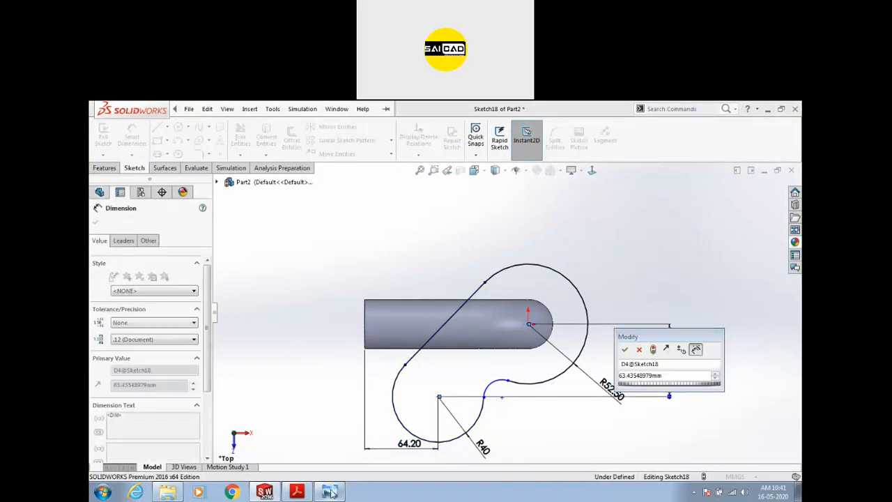
{"action": "left_click", "coordinate": [329, 491]}
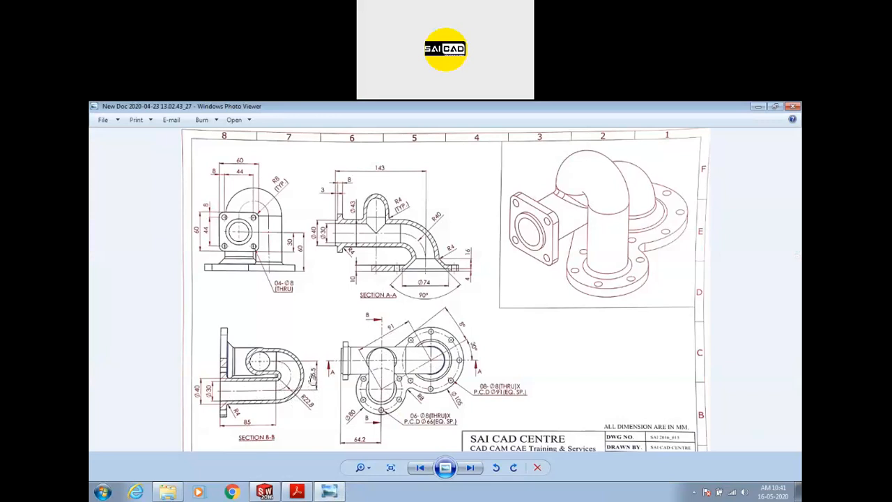
{"action": "left_click", "coordinate": [331, 493]}
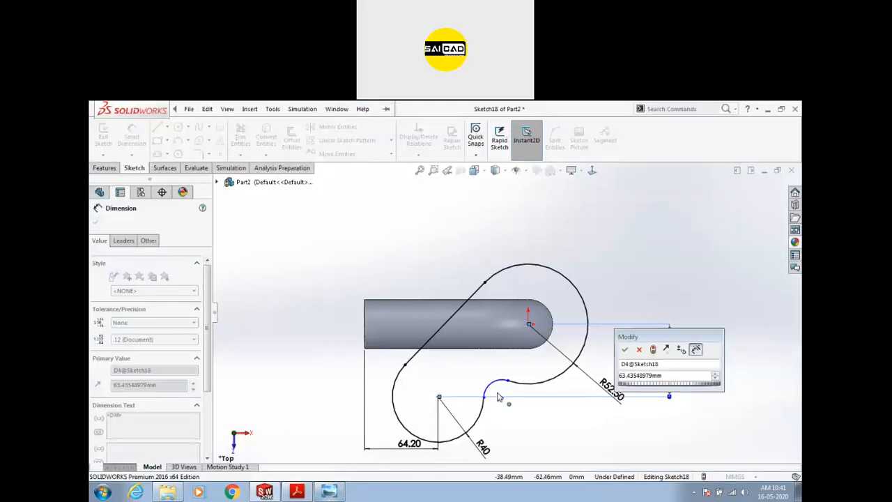
{"action": "double_click", "coordinate": [661, 376]}
{"action": "type", "text": "45.5"}
{"action": "key", "text": "Return"}
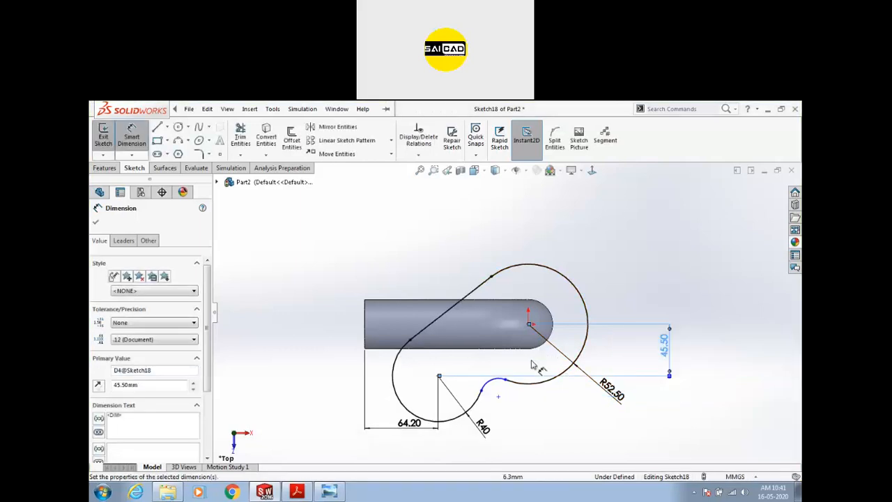
- Dimension the small concave arc joining the two flange lobes with a radius of 8 mm
{"action": "left_click", "coordinate": [503, 384]}
{"action": "left_click", "coordinate": [528, 416]}
{"action": "type", "text": "8"}
{"action": "key", "text": "Return"}
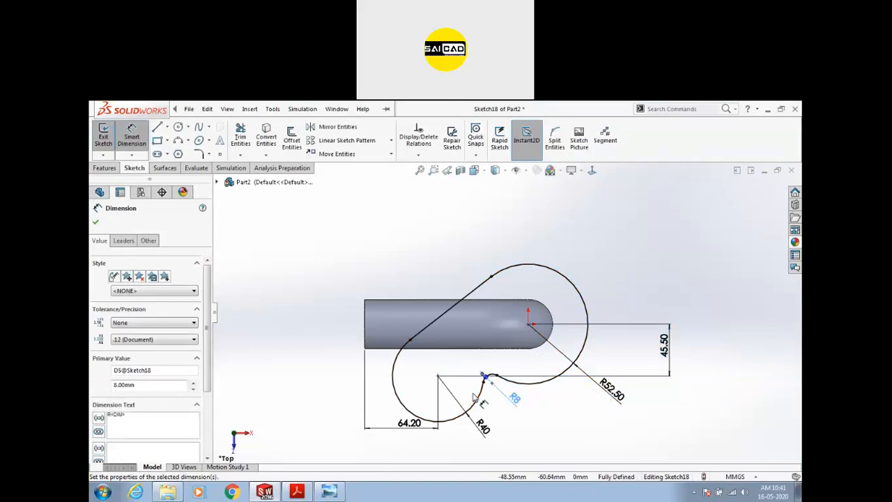
{"action": "scroll", "coordinate": [465, 412], "scroll_direction": "down", "scroll_amount": 1}
{"action": "key", "text": "Escape"}
- Check the flange in the drawing, close the outline sketch and extrude it upward 10 mm as a merged Blind boss
{"action": "left_click", "coordinate": [329, 492]}
{"action": "scroll", "coordinate": [420, 407], "scroll_direction": "up", "scroll_amount": 3}
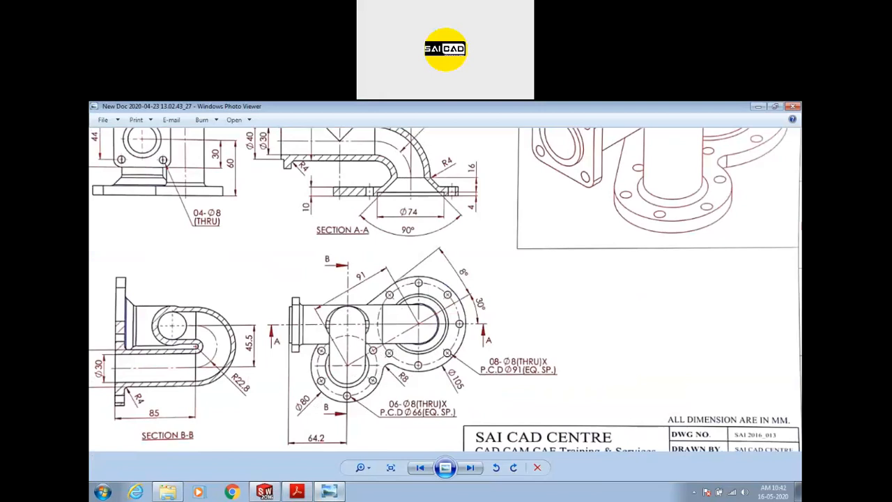
{"action": "left_click", "coordinate": [329, 492]}
{"action": "left_click", "coordinate": [105, 134]}
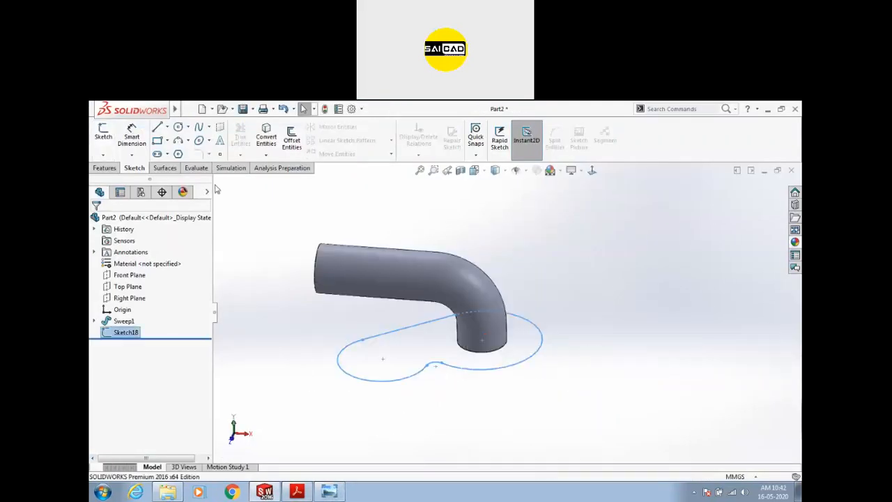
{"action": "left_click", "coordinate": [106, 168]}
{"action": "middle_click_drag", "start_coordinate": [419, 377], "coordinate": [423, 330]}
{"action": "scroll", "coordinate": [496, 361], "scroll_direction": "down", "scroll_amount": 2}
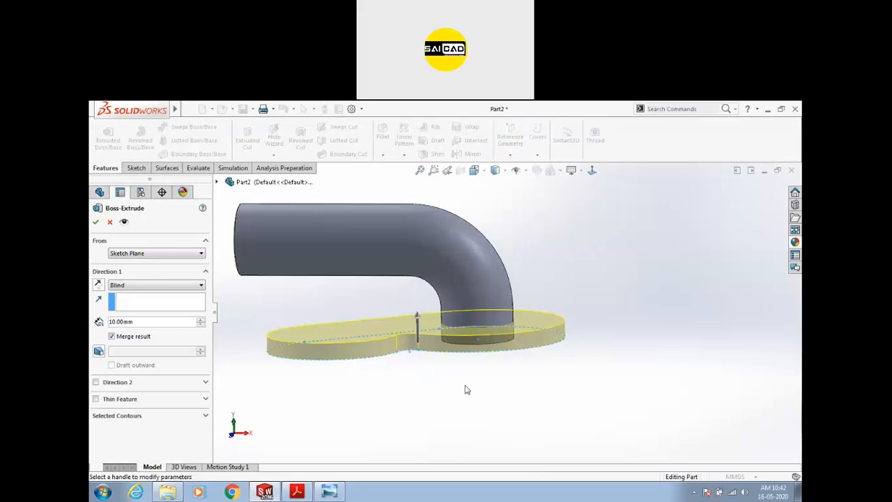
{"action": "middle_click_drag", "start_coordinate": [467, 389], "coordinate": [464, 368]}
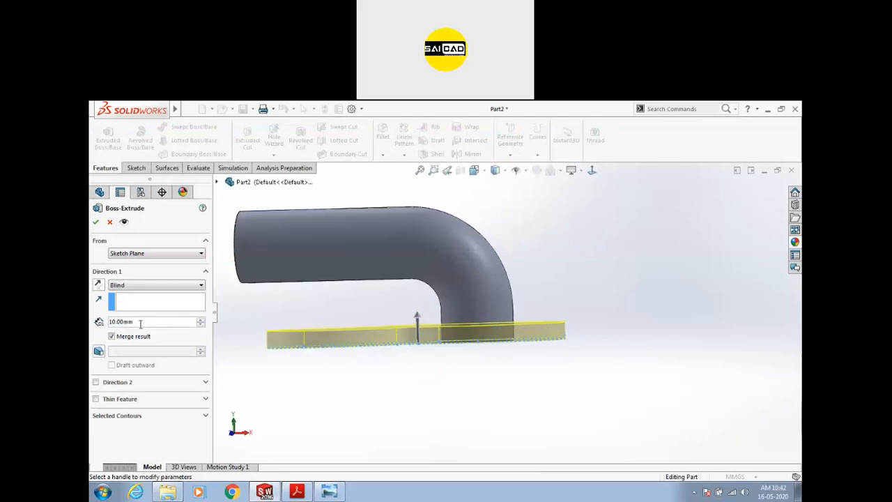
{"action": "left_click", "coordinate": [95, 222]}
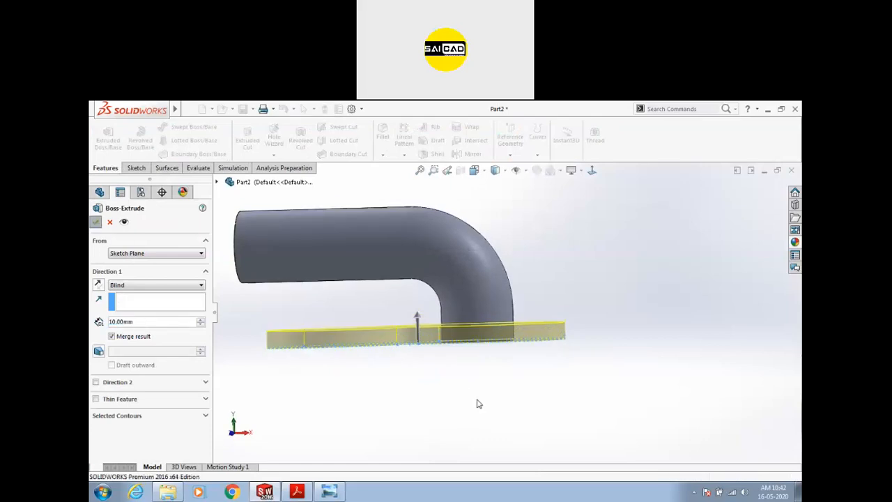
- Examine Section A-A of the drawing in Windows Photo Viewer for the cone where the pipe meets the flange
{"action": "left_click", "coordinate": [337, 492]}
{"action": "scroll", "coordinate": [540, 352], "scroll_direction": "up", "scroll_amount": 3}
{"action": "scroll", "coordinate": [514, 342], "scroll_direction": "down", "scroll_amount": 5}
{"action": "scroll", "coordinate": [623, 200], "scroll_direction": "up", "scroll_amount": 2}
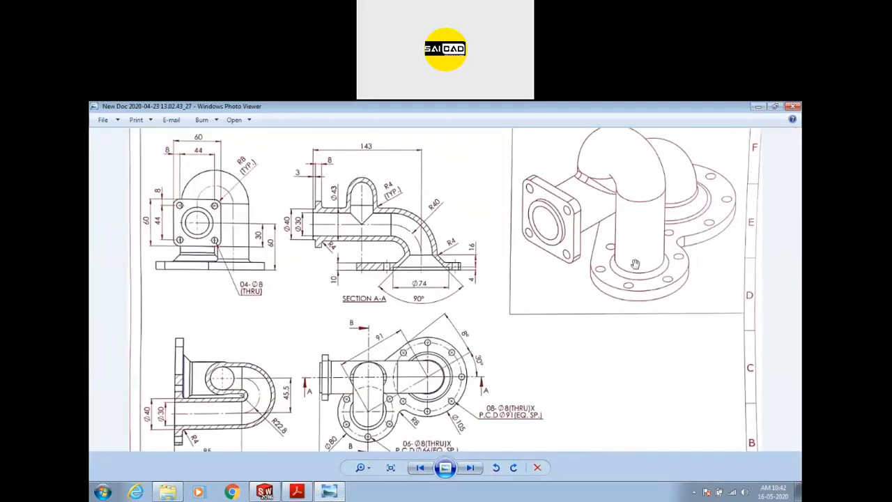
{"action": "scroll", "coordinate": [529, 261], "scroll_direction": "down", "scroll_amount": 2}
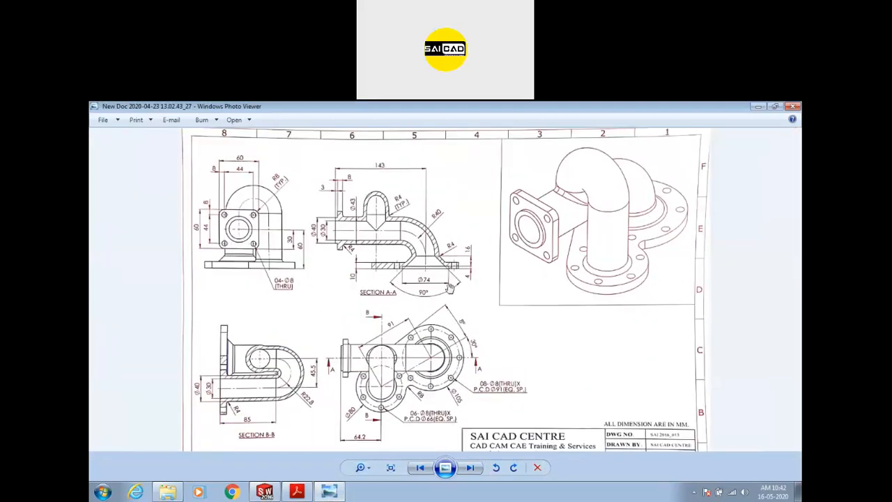
{"action": "scroll", "coordinate": [437, 270], "scroll_direction": "up", "scroll_amount": 4}
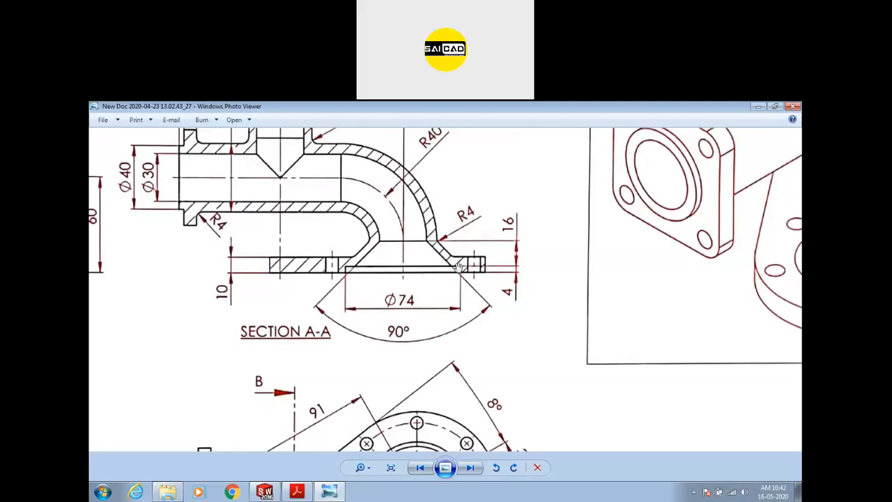
{"action": "left_click_drag", "start_coordinate": [486, 277], "coordinate": [428, 265]}
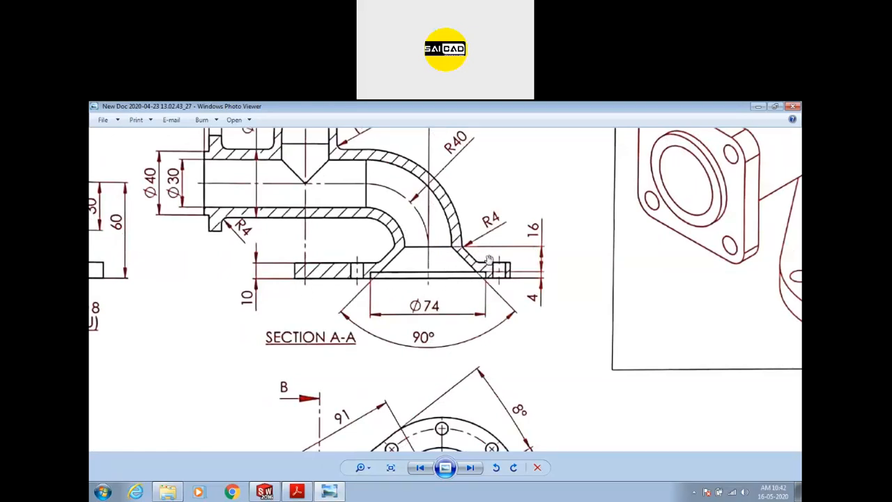
{"action": "left_click", "coordinate": [329, 492]}
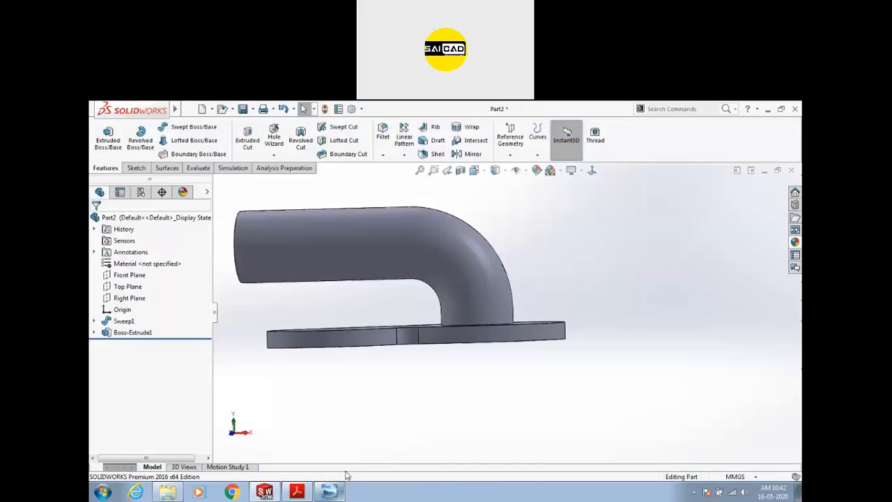
- Chamfer the edge where the vertical pipe meets the flange, using a 10 mm distance and a 45-degree angle
{"action": "middle_click_drag", "start_coordinate": [409, 357], "coordinate": [420, 377]}
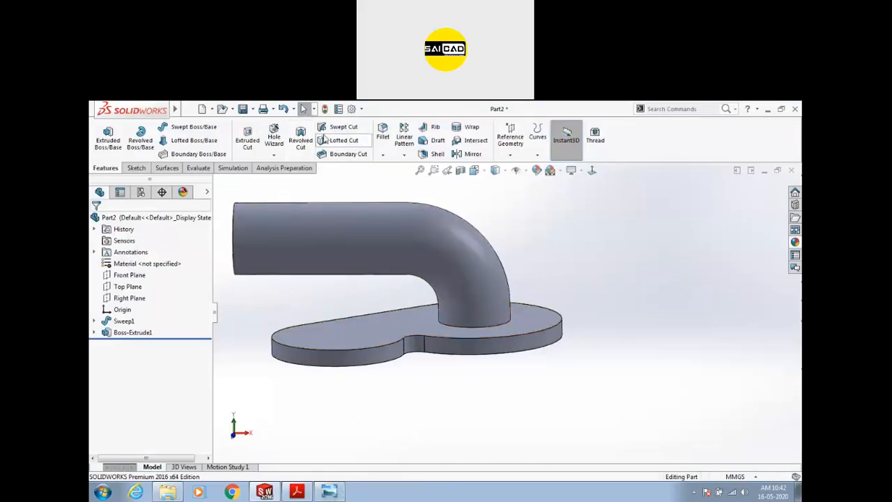
{"action": "left_click", "coordinate": [383, 155]}
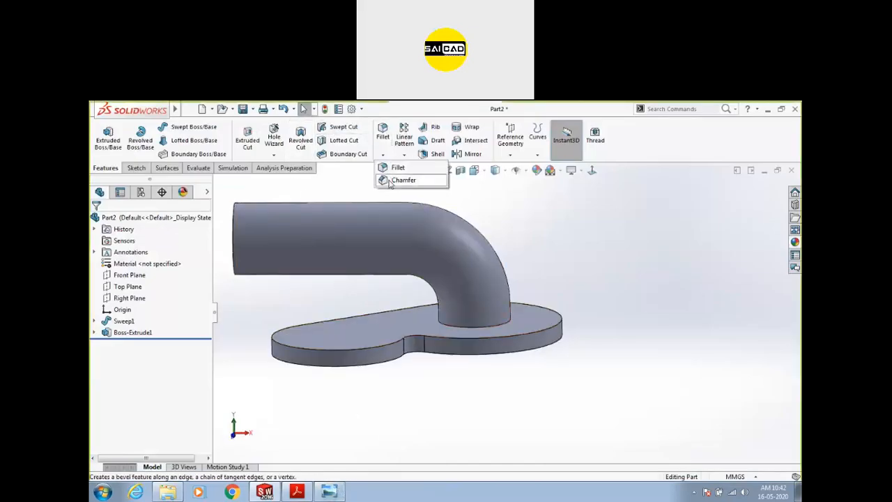
{"action": "left_click", "coordinate": [390, 182]}
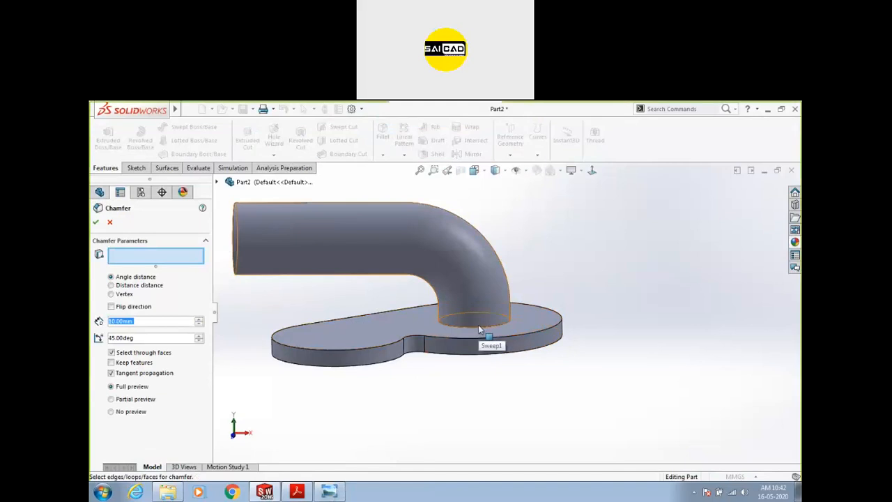
{"action": "left_click", "coordinate": [478, 325]}
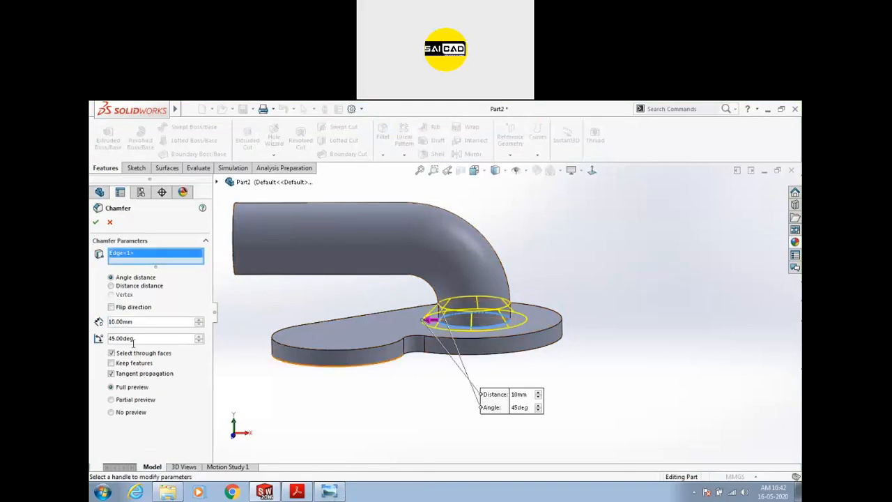
{"action": "left_click", "coordinate": [95, 223]}
- Examine the chamfered model and how the Front, Top and Right planes lie relative to the pipe and flange
{"action": "middle_click_drag", "start_coordinate": [612, 319], "coordinate": [458, 354]}
{"action": "middle_click_drag", "start_coordinate": [585, 367], "coordinate": [502, 315]}
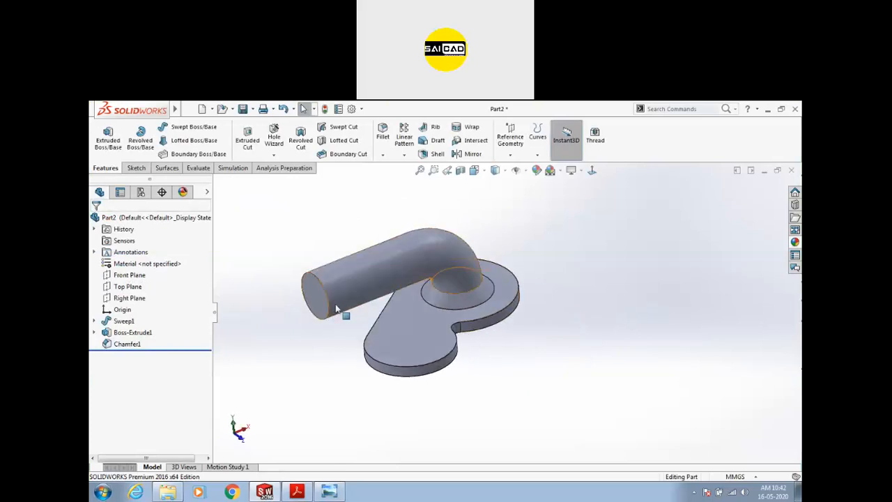
{"action": "middle_click_drag", "start_coordinate": [482, 354], "coordinate": [478, 311]}
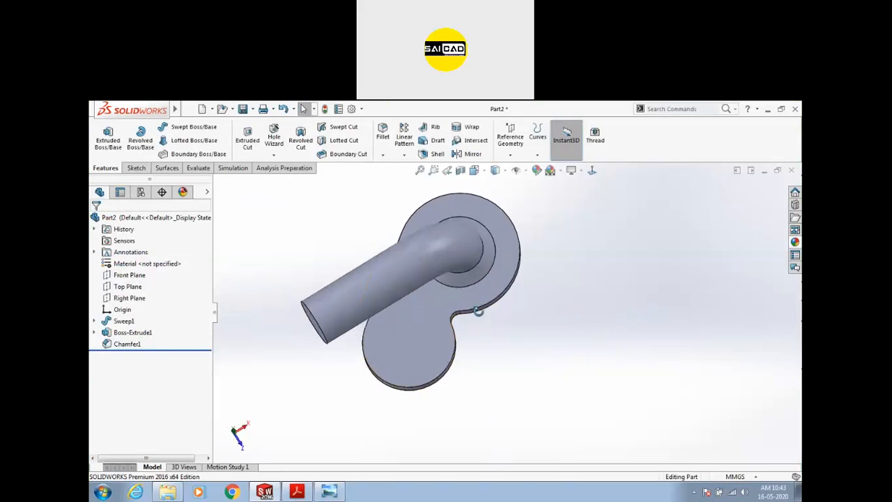
{"action": "left_click", "coordinate": [129, 275]}
{"action": "middle_click_drag", "start_coordinate": [249, 329], "coordinate": [175, 274]}
{"action": "left_click", "coordinate": [128, 287]}
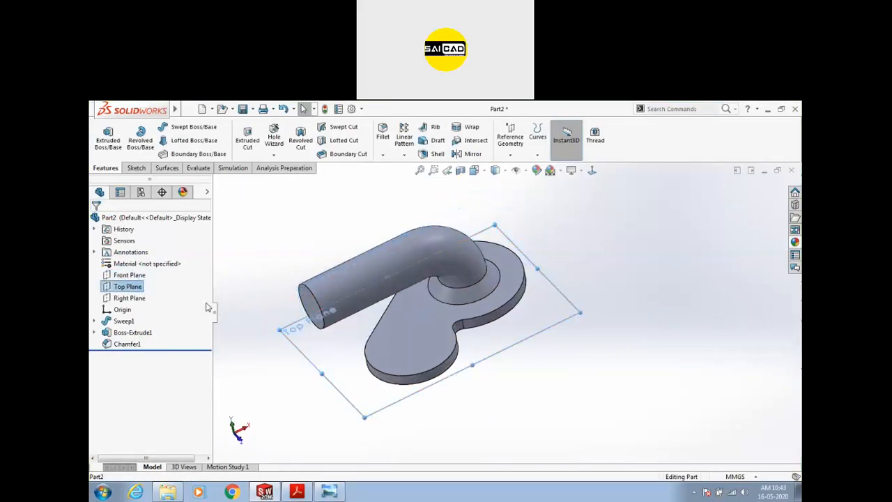
{"action": "left_click", "coordinate": [129, 298]}
{"action": "middle_click_drag", "start_coordinate": [316, 249], "coordinate": [301, 266]}
{"action": "middle_click_drag", "start_coordinate": [428, 260], "coordinate": [488, 327]}
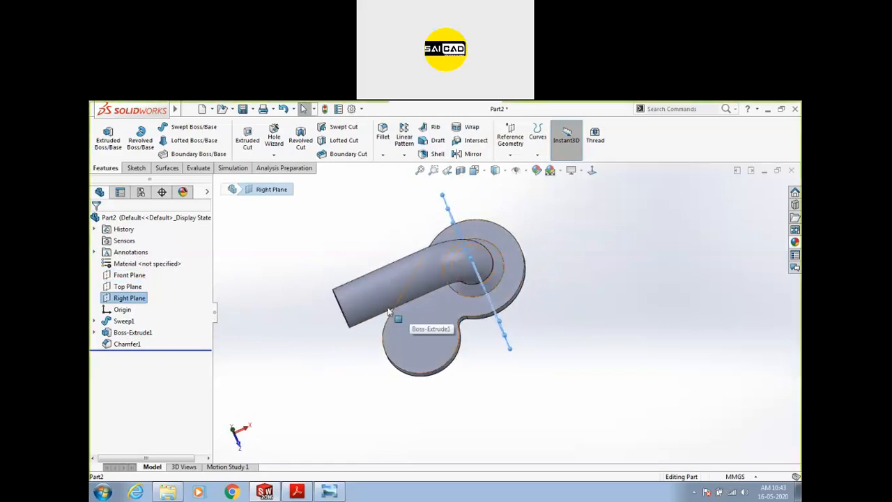
{"action": "left_click", "coordinate": [347, 356]}
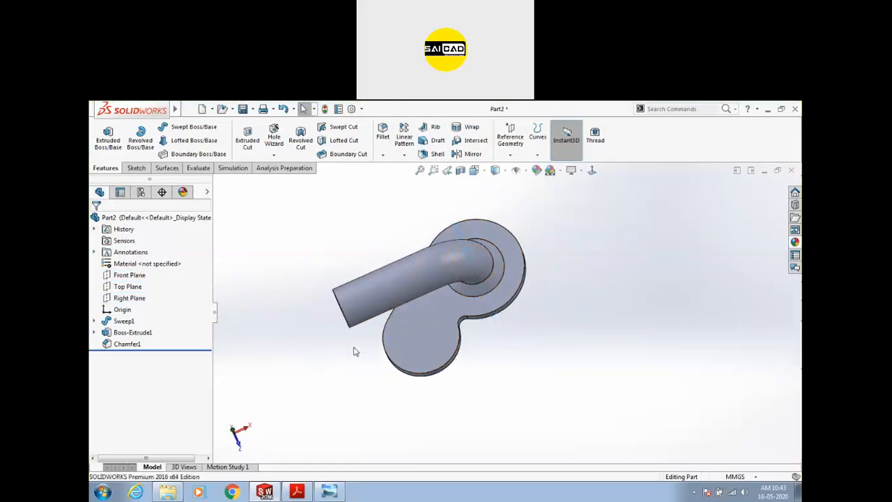
- Start a reference plane and try the pipe's open end face as its first reference
{"action": "left_click", "coordinate": [510, 139]}
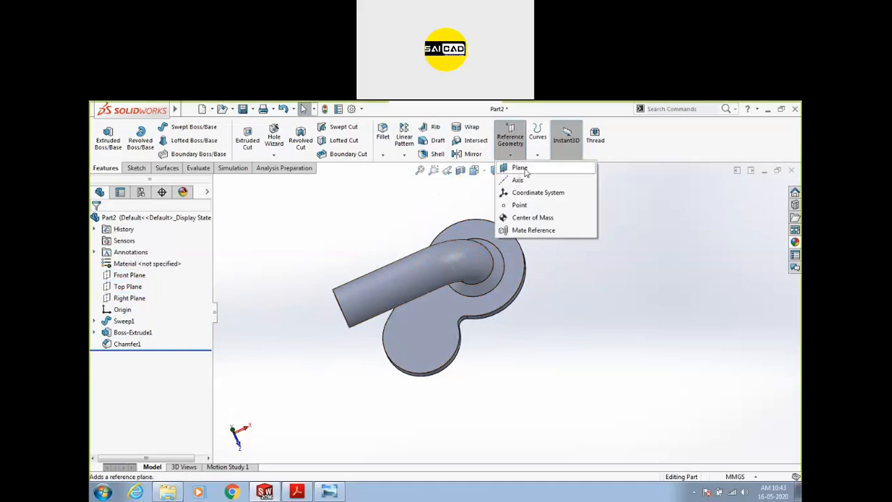
{"action": "left_click", "coordinate": [520, 168]}
{"action": "middle_click_drag", "start_coordinate": [532, 369], "coordinate": [543, 189]}
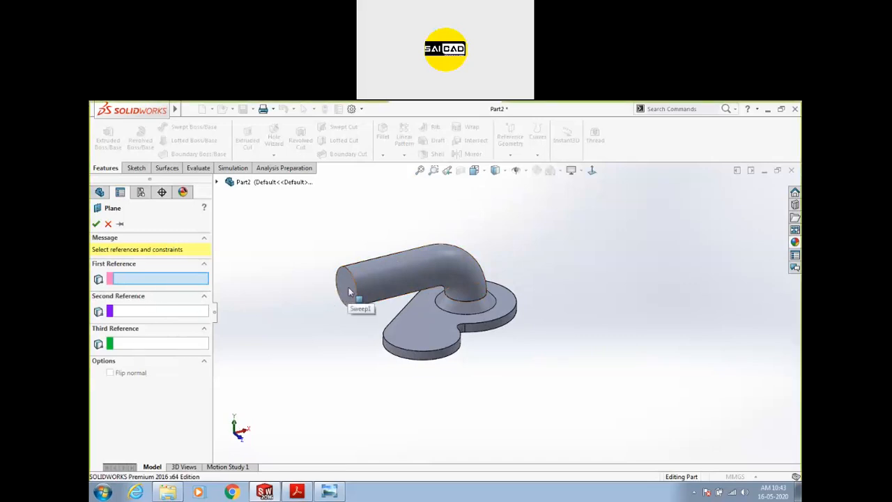
{"action": "scroll", "coordinate": [440, 341], "scroll_direction": "down", "scroll_amount": 2}
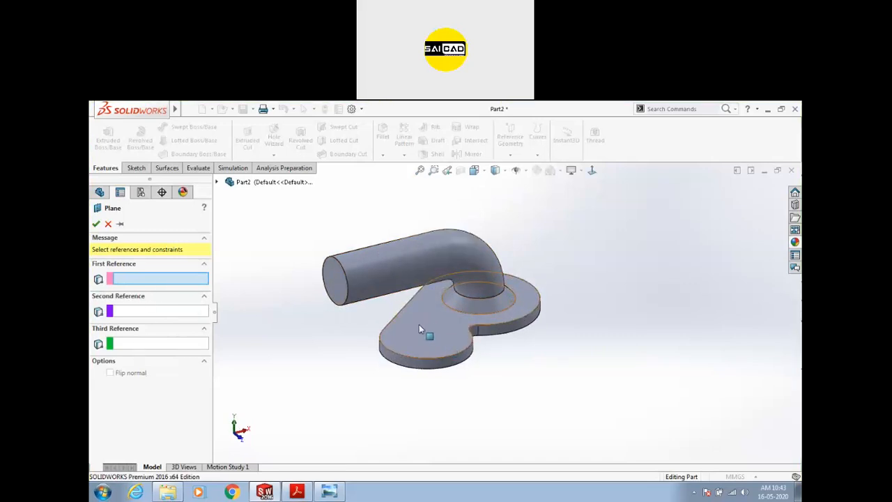
{"action": "left_click", "coordinate": [335, 280]}
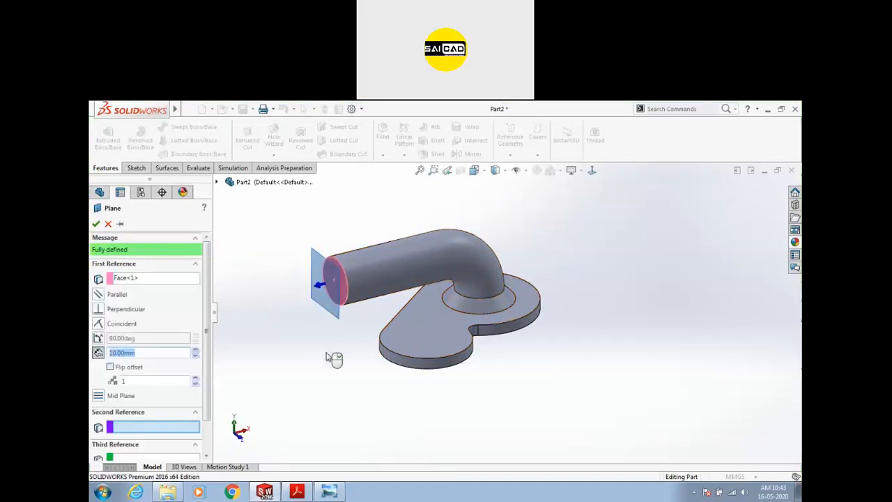
{"action": "right_click", "coordinate": [145, 282]}
{"action": "left_click", "coordinate": [167, 289]}
- Preview the plane offset 70 mm from the Right Plane with the offset direction flipped
{"action": "left_click", "coordinate": [218, 182]}
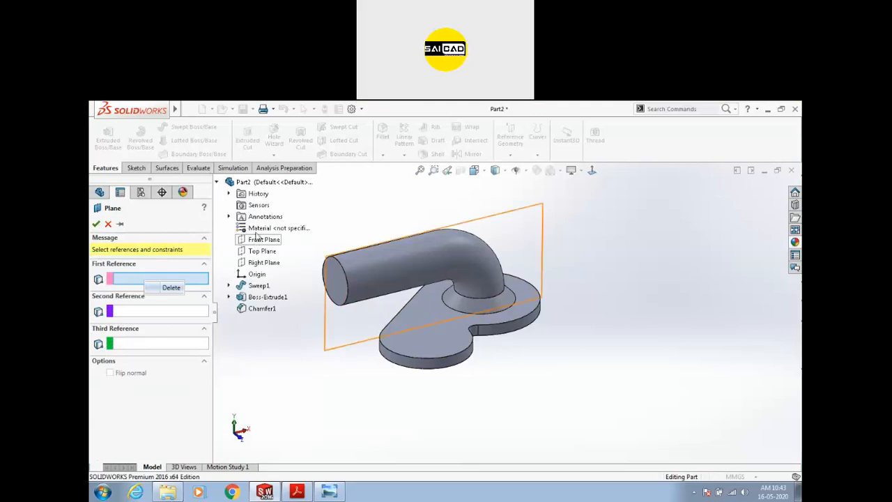
{"action": "left_click", "coordinate": [264, 262]}
{"action": "middle_click_drag", "start_coordinate": [518, 315], "coordinate": [505, 314]}
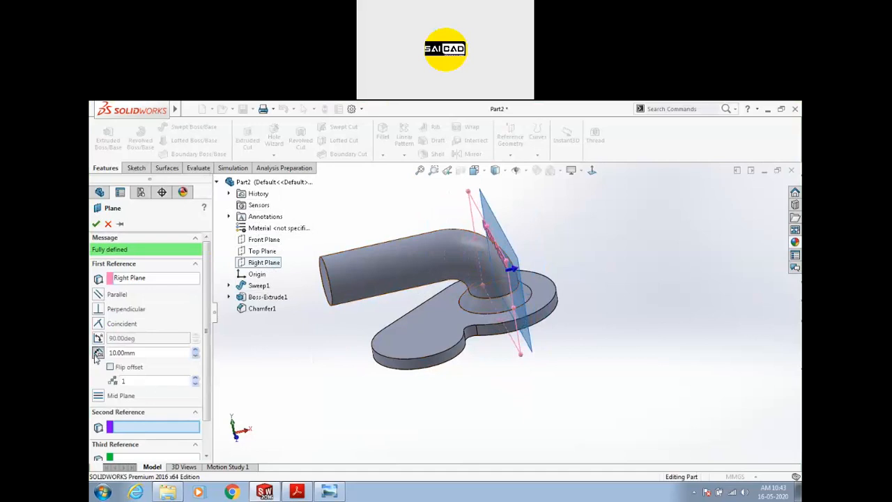
{"action": "left_click", "coordinate": [195, 350]}
{"action": "left_click", "coordinate": [195, 350]}
{"action": "left_click", "coordinate": [195, 350]}
{"action": "left_click", "coordinate": [127, 368]}
{"action": "left_click", "coordinate": [196, 351]}
{"action": "left_click", "coordinate": [195, 350]}
{"action": "left_click", "coordinate": [196, 351]}
{"action": "middle_click_drag", "start_coordinate": [355, 345], "coordinate": [352, 377]}
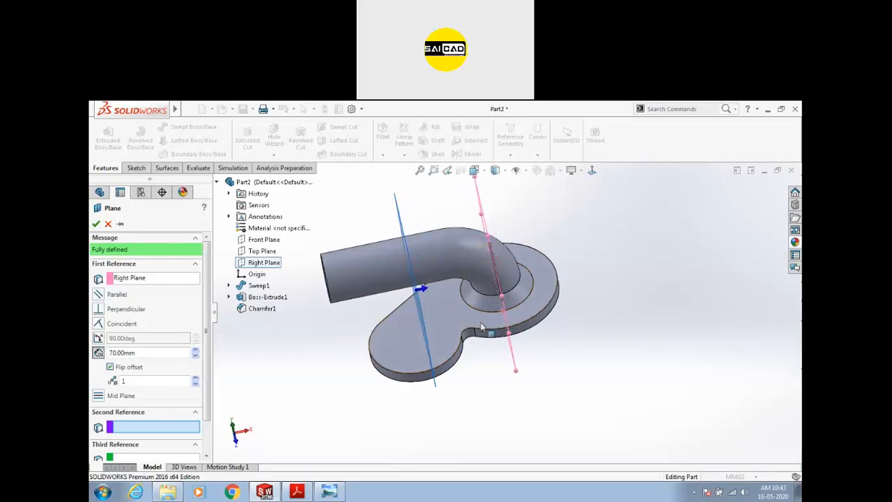
- Examine the plan view in Windows Photo Viewer for the distance between the pipe's end face and the centre of the crossing pipe
{"action": "left_click", "coordinate": [330, 491]}
{"action": "scroll", "coordinate": [369, 237], "scroll_direction": "down", "scroll_amount": 1}
{"action": "scroll", "coordinate": [374, 231], "scroll_direction": "down", "scroll_amount": 3}
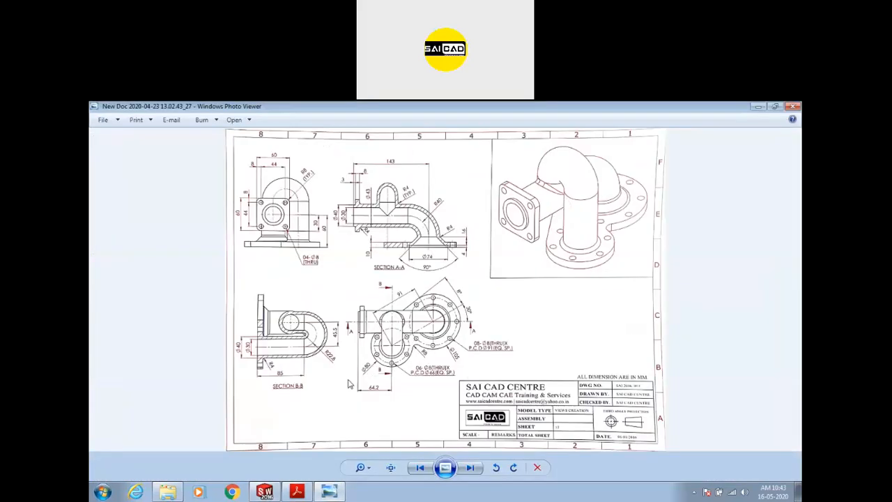
{"action": "scroll", "coordinate": [376, 392], "scroll_direction": "up", "scroll_amount": 3}
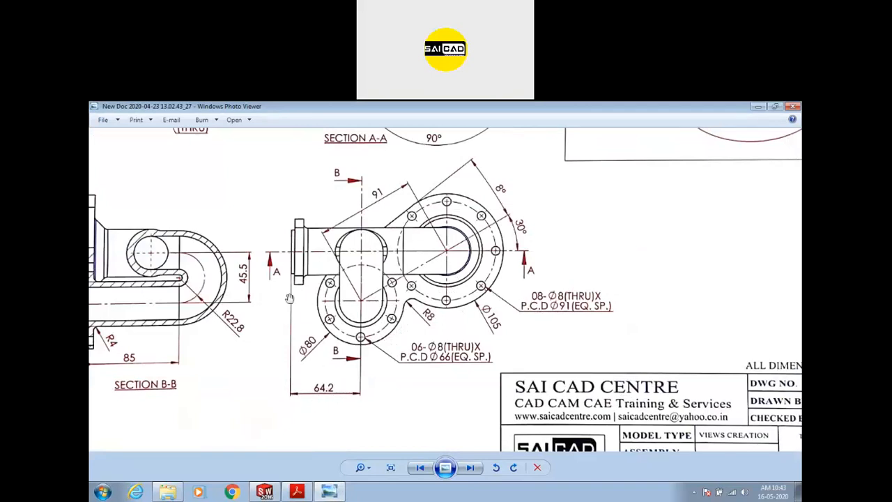
{"action": "scroll", "coordinate": [334, 393], "scroll_direction": "down", "scroll_amount": 3}
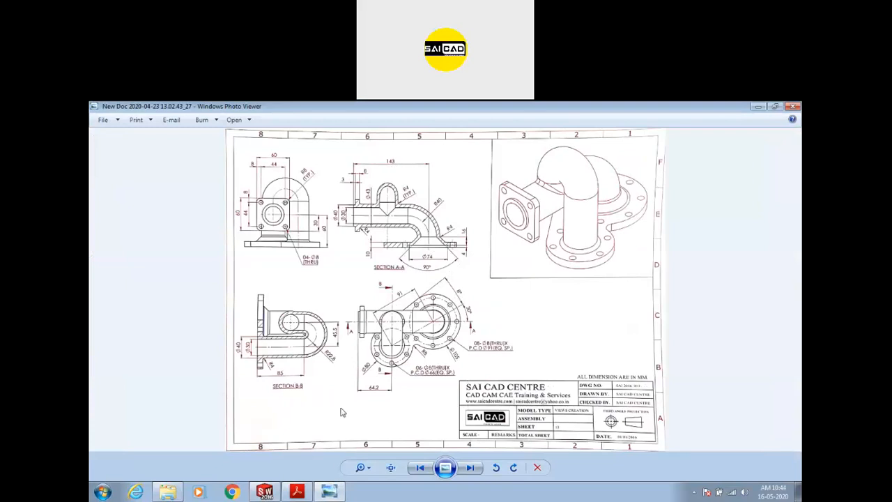
{"action": "left_click", "coordinate": [331, 491]}
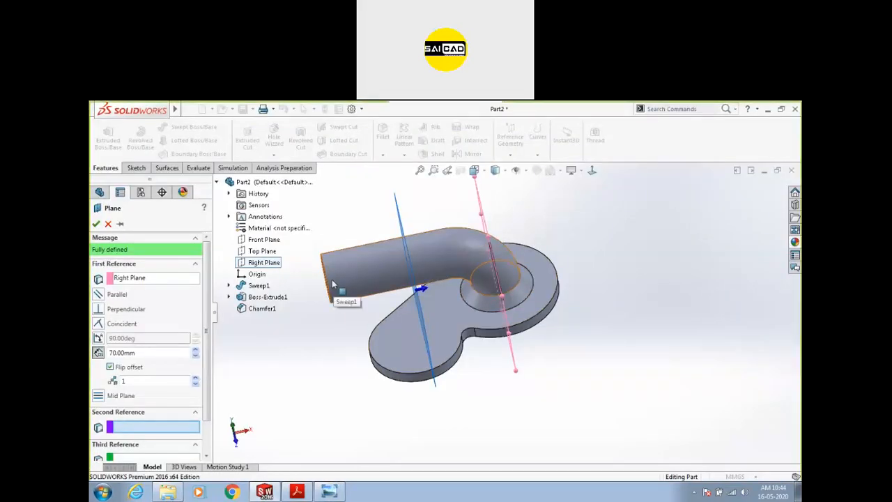
- Replace the Right Plane reference with the pipe's open end face and create the plane at a flipped 64.2 mm offset
{"action": "middle_click_drag", "start_coordinate": [337, 345], "coordinate": [348, 324]}
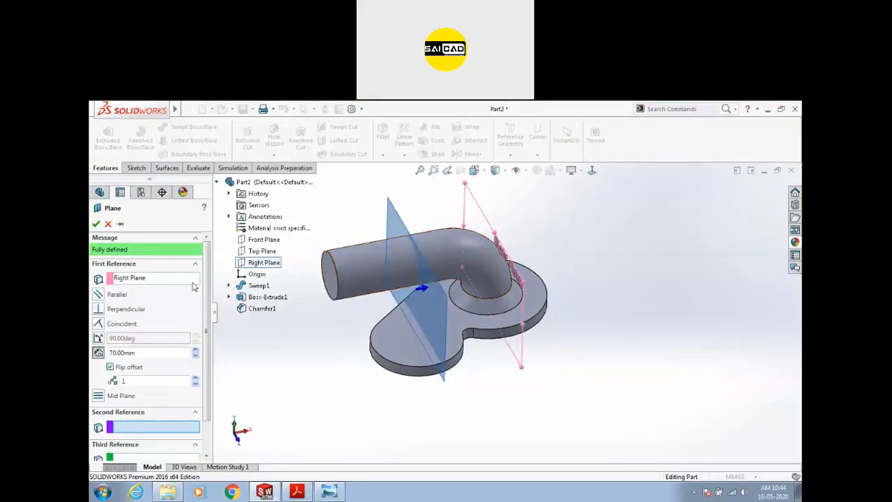
{"action": "left_click", "coordinate": [154, 279]}
{"action": "key", "text": "Delete"}
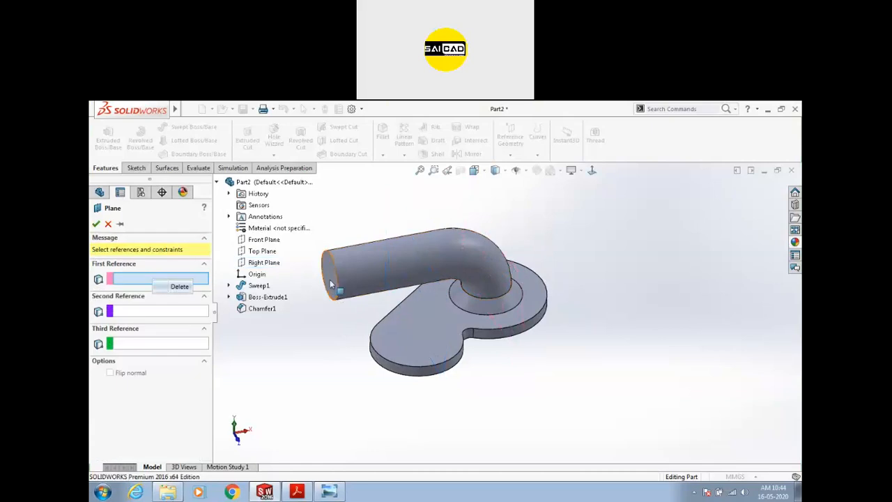
{"action": "left_click", "coordinate": [330, 279]}
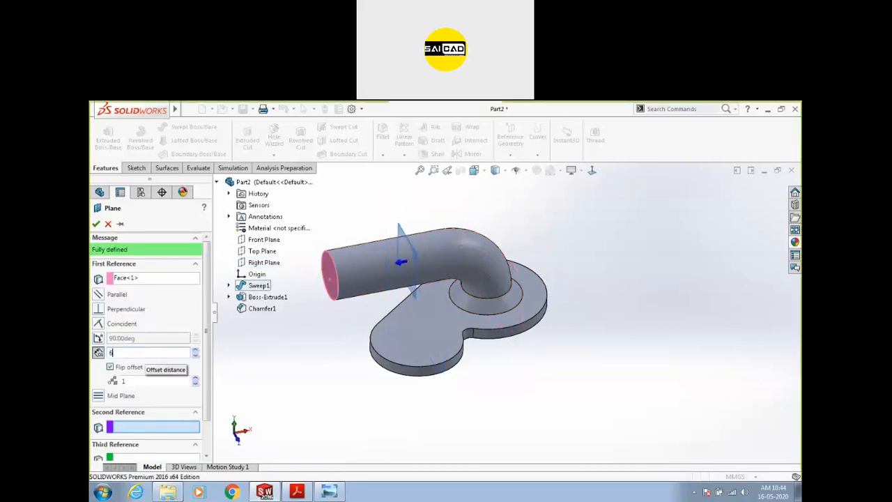
{"action": "key", "text": "Return"}
{"action": "left_click", "coordinate": [96, 223]}
- Sketch a three-line path on the new plane from the pipe's centre upward, across, and down to the flange's underside, closing the sketch
{"action": "scroll", "coordinate": [435, 301], "scroll_direction": "up", "scroll_amount": 2}
{"action": "middle_click_drag", "start_coordinate": [436, 302], "coordinate": [492, 345]}
{"action": "left_click", "coordinate": [425, 270]}
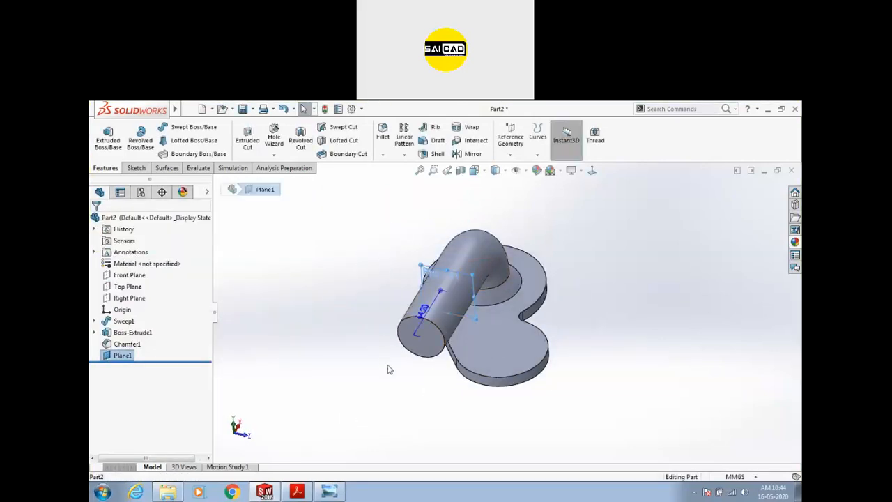
{"action": "left_click", "coordinate": [136, 168]}
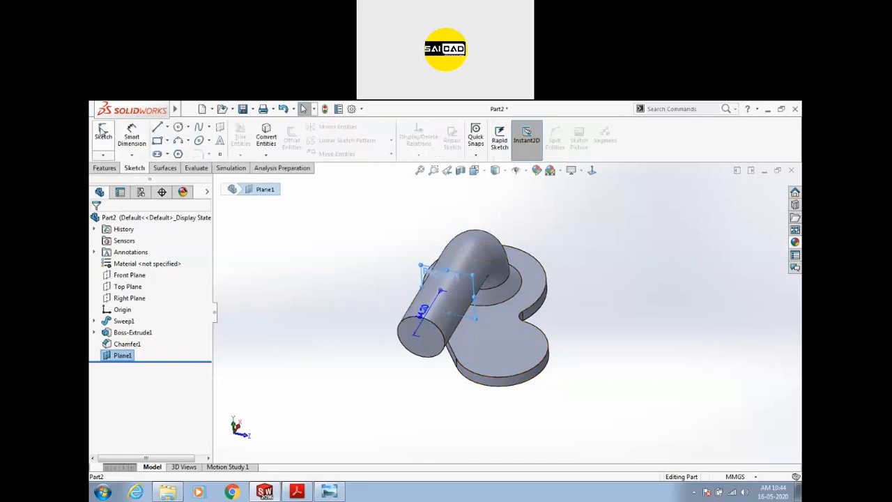
{"action": "left_click", "coordinate": [103, 136]}
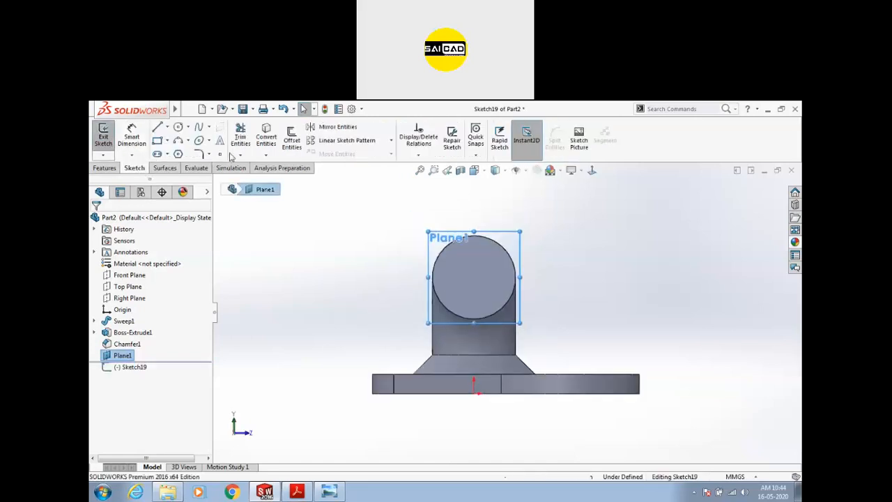
{"action": "left_click", "coordinate": [157, 126]}
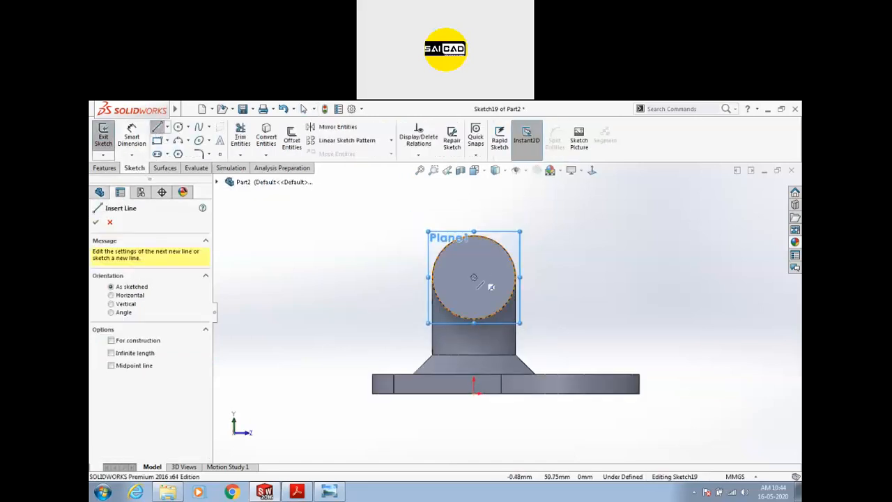
{"action": "left_click", "coordinate": [474, 277]}
{"action": "scroll", "coordinate": [505, 313], "scroll_direction": "up", "scroll_amount": 3}
{"action": "left_click", "coordinate": [487, 224]}
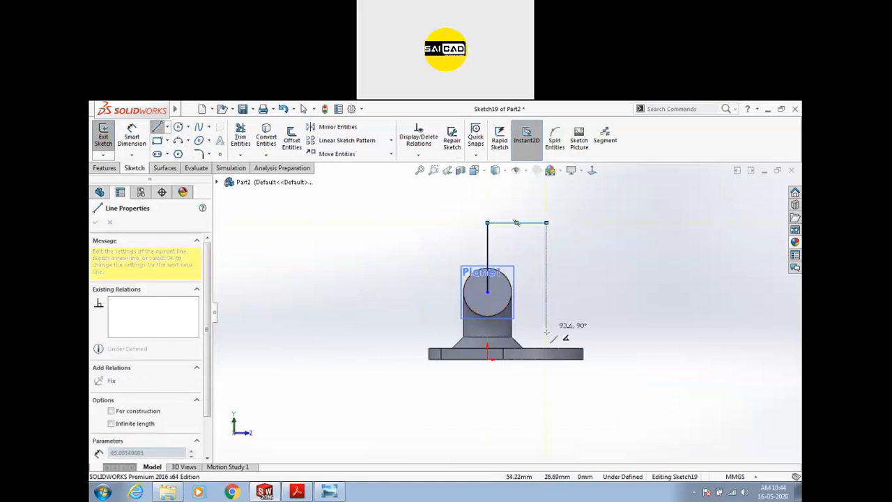
{"action": "left_click", "coordinate": [546, 359]}
{"action": "right_click", "coordinate": [589, 257]}
{"action": "left_click", "coordinate": [598, 264]}
{"action": "middle_click_drag", "start_coordinate": [600, 284], "coordinate": [588, 288]}
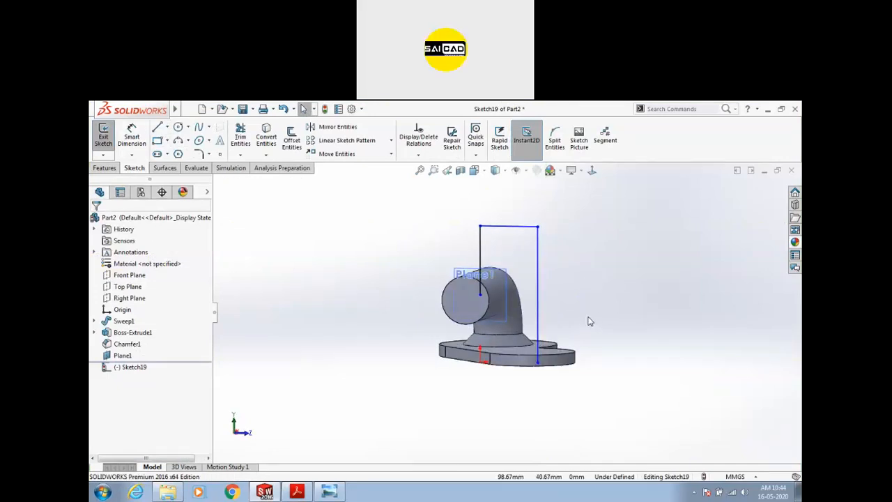
{"action": "middle_click_drag", "start_coordinate": [621, 318], "coordinate": [548, 284]}
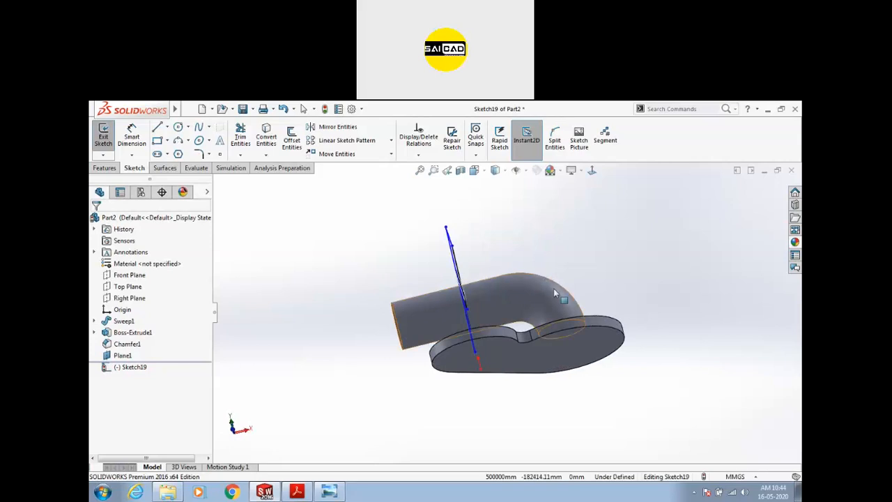
{"action": "left_click", "coordinate": [103, 134]}
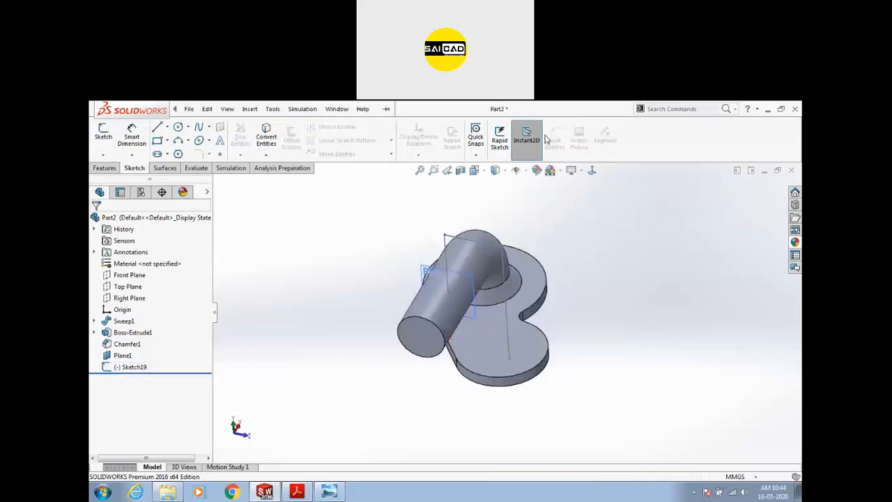
- Start another reference plane from the flange's bottom face and adjust its offset distance to 54.2 mm
{"action": "left_click", "coordinate": [101, 169]}
{"action": "left_click", "coordinate": [515, 132]}
{"action": "left_click", "coordinate": [525, 168]}
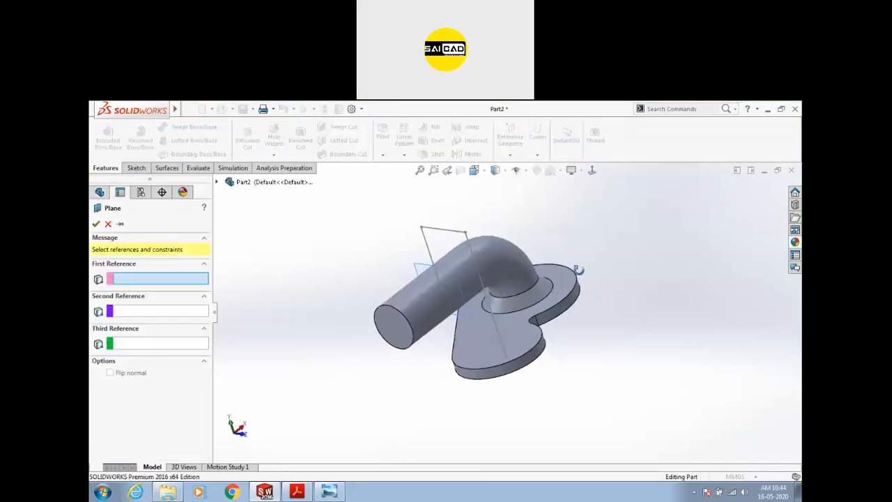
{"action": "middle_click_drag", "start_coordinate": [577, 270], "coordinate": [560, 189]}
{"action": "left_click", "coordinate": [566, 317]}
{"action": "middle_click_drag", "start_coordinate": [562, 271], "coordinate": [562, 358]}
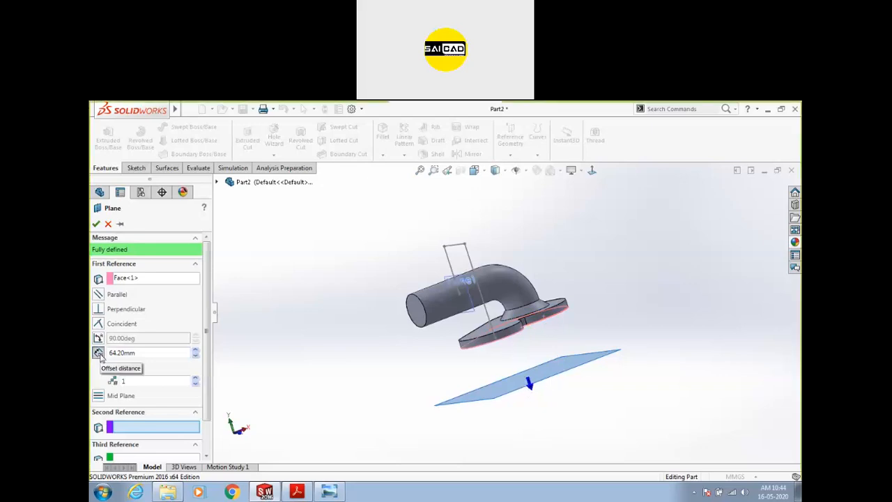
{"action": "left_click", "coordinate": [195, 351]}
{"action": "left_click", "coordinate": [195, 351]}
{"action": "left_click", "coordinate": [195, 356]}
{"action": "left_click", "coordinate": [195, 356]}
{"action": "left_click", "coordinate": [195, 357]}
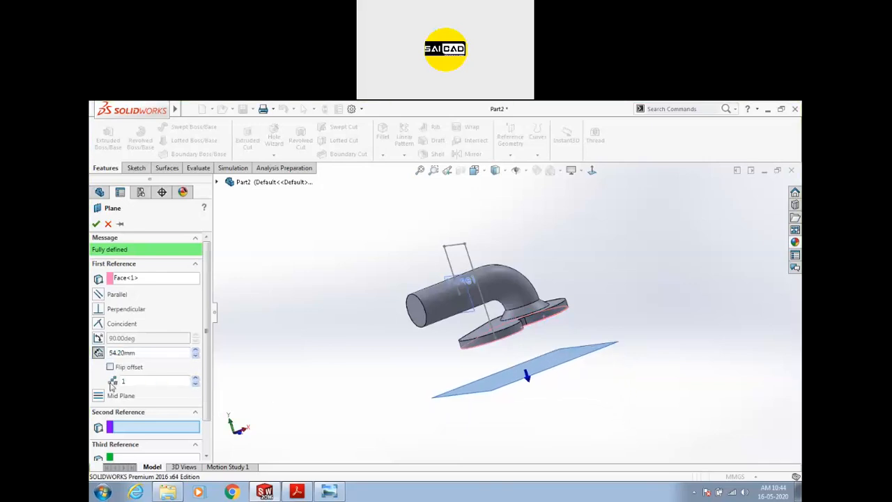
- Try three offset planes instead of one below the flange
{"action": "left_click", "coordinate": [195, 379]}
{"action": "left_click", "coordinate": [196, 379]}
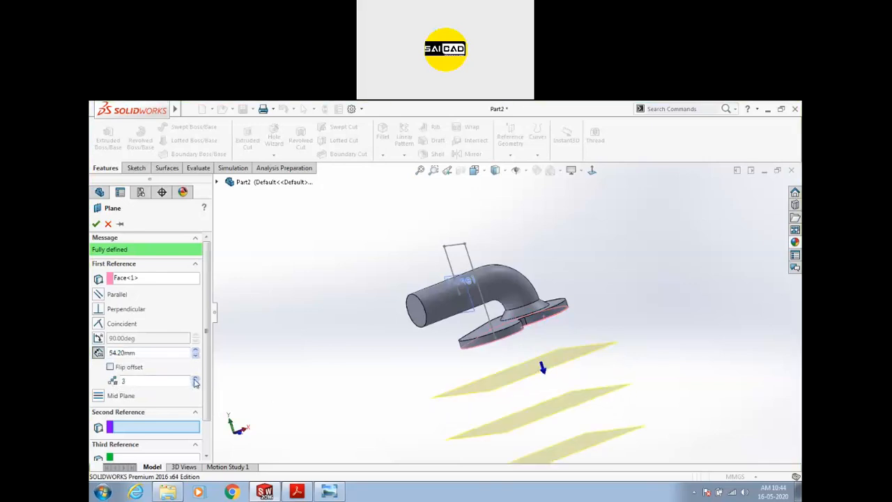
{"action": "left_click", "coordinate": [195, 384]}
{"action": "left_click", "coordinate": [196, 385]}
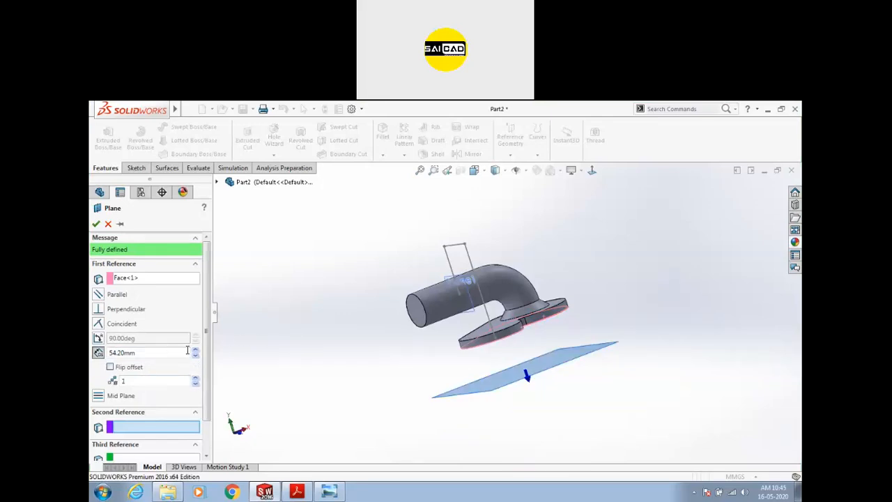
{"action": "middle_click_drag", "start_coordinate": [568, 346], "coordinate": [555, 325]}
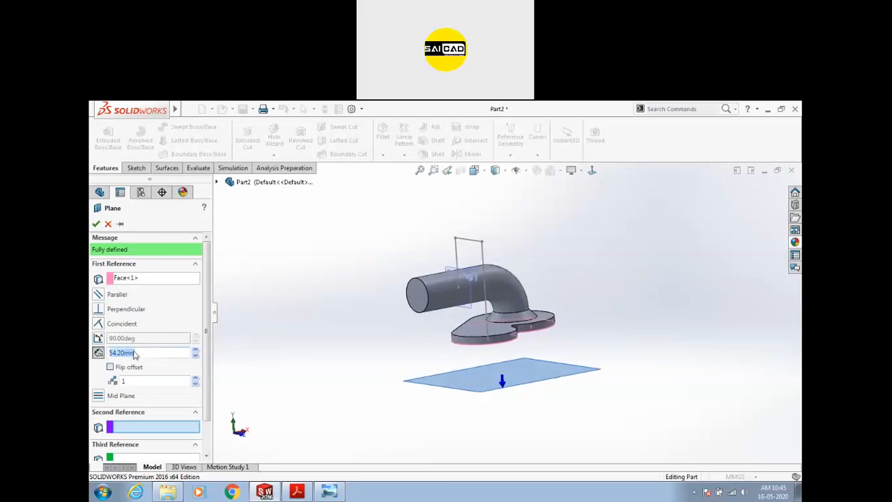
{"action": "scroll", "coordinate": [421, 336], "scroll_direction": "up", "scroll_amount": 2}
{"action": "middle_click_drag", "start_coordinate": [421, 336], "coordinate": [300, 336]}
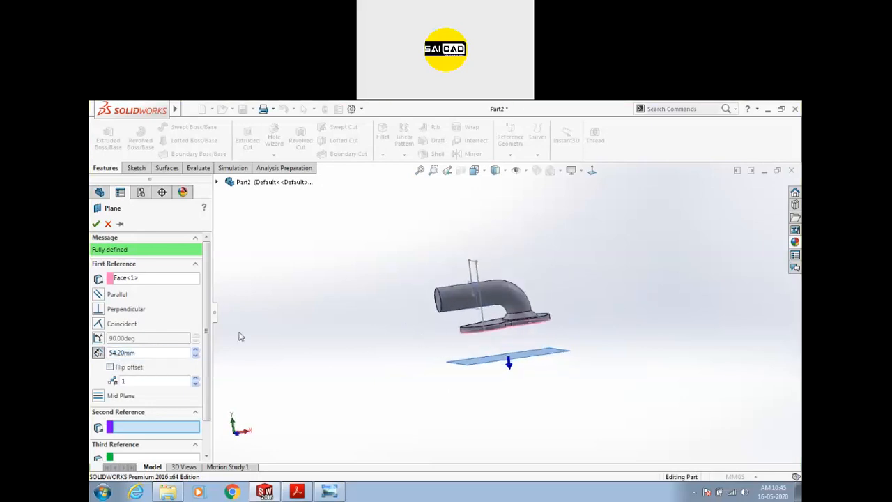
- Try the pipe's open end face and the existing offset plane as the first reference, clearing the selection
{"action": "left_click", "coordinate": [123, 279]}
{"action": "left_click", "coordinate": [436, 307]}
{"action": "middle_click_drag", "start_coordinate": [424, 322], "coordinate": [418, 396]}
{"action": "left_click", "coordinate": [129, 281]}
{"action": "left_click", "coordinate": [488, 272]}
{"action": "left_click", "coordinate": [142, 282]}
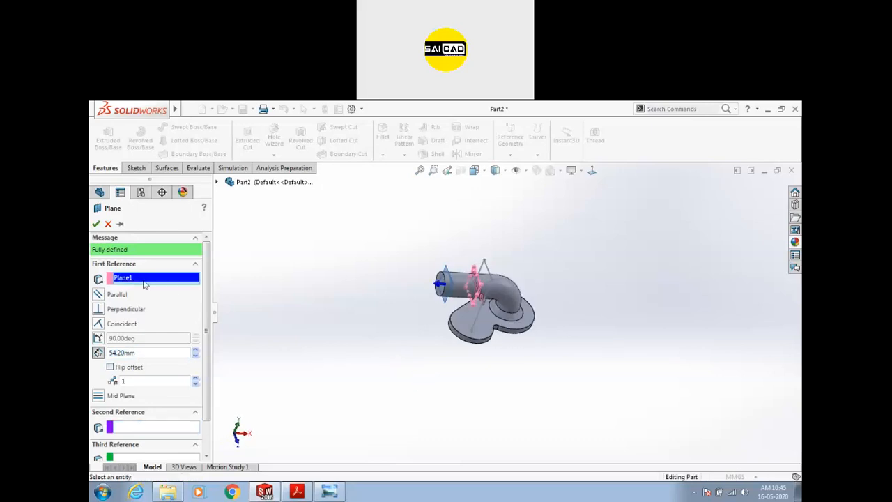
{"action": "left_click", "coordinate": [157, 288]}
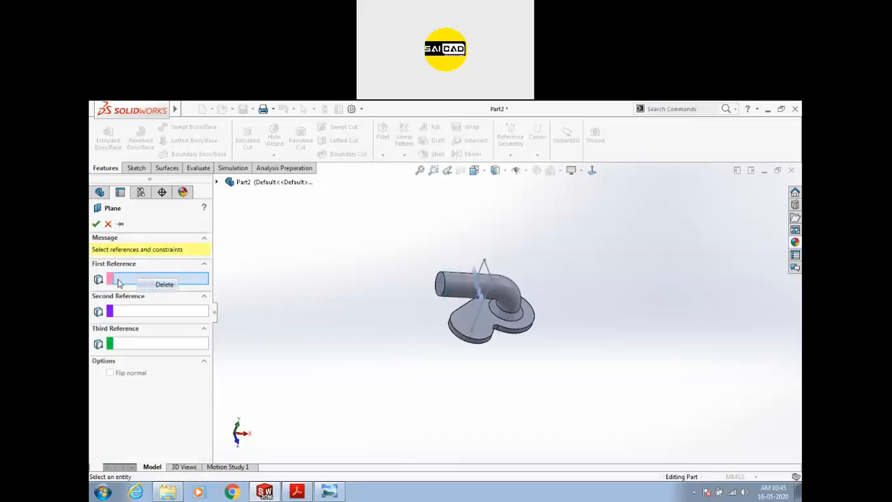
- Preview a plane midway between the Right Plane and the pipe's open end face
{"action": "middle_click_drag", "start_coordinate": [298, 334], "coordinate": [352, 313]}
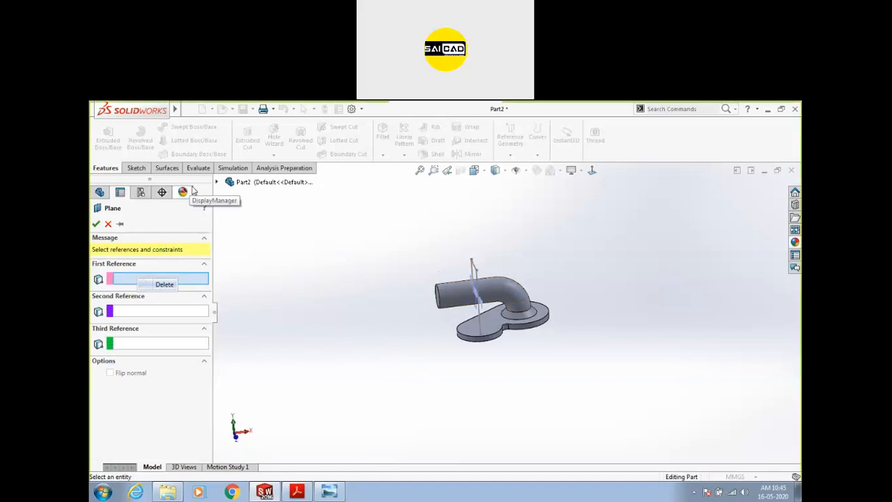
{"action": "left_click", "coordinate": [216, 181]}
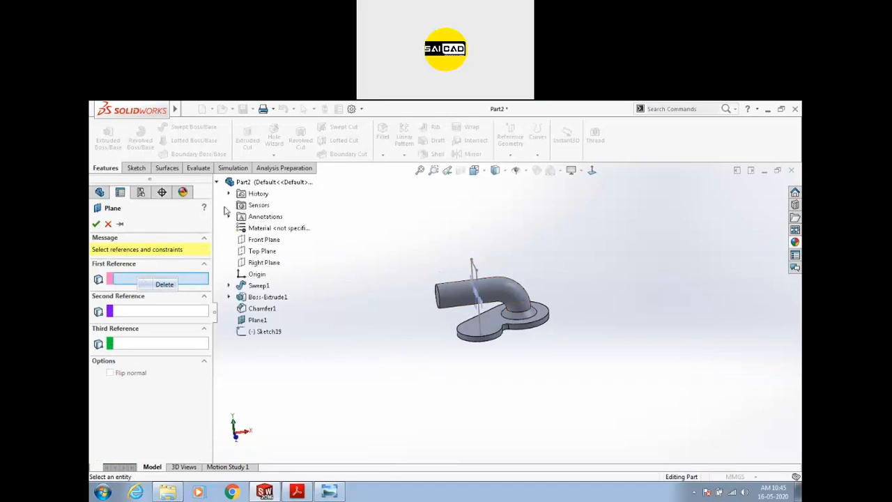
{"action": "left_click", "coordinate": [257, 262]}
{"action": "middle_click_drag", "start_coordinate": [377, 311], "coordinate": [386, 329]}
{"action": "left_click", "coordinate": [444, 297]}
{"action": "scroll", "coordinate": [410, 292], "scroll_direction": "down", "scroll_amount": 4}
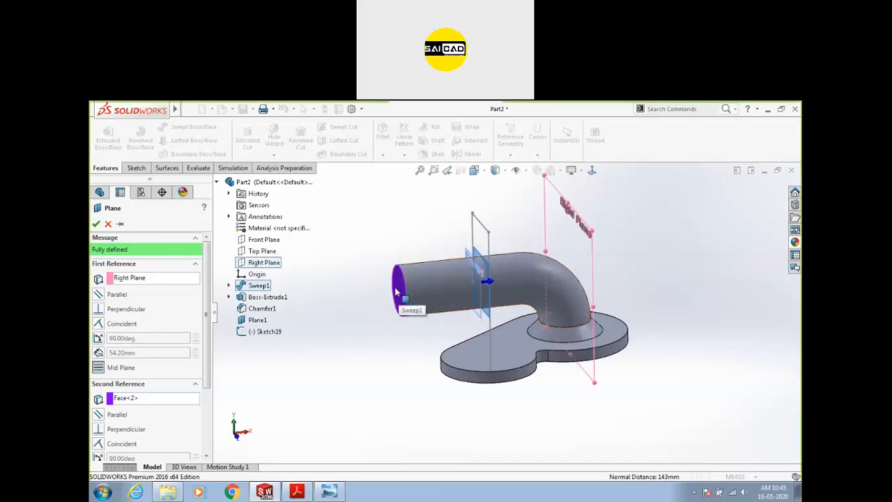
{"action": "scroll", "coordinate": [411, 324], "scroll_direction": "up", "scroll_amount": 2}
{"action": "scroll", "coordinate": [510, 276], "scroll_direction": "down", "scroll_amount": 3}
{"action": "middle_click_drag", "start_coordinate": [515, 281], "coordinate": [493, 271]}
{"action": "scroll", "coordinate": [493, 271], "scroll_direction": "up", "scroll_amount": 2}
- Clear both references of the midway plane
{"action": "left_click", "coordinate": [131, 401]}
{"action": "key", "text": "Delete"}
{"action": "left_click", "coordinate": [133, 279]}
{"action": "left_click", "coordinate": [142, 287]}
{"action": "scroll", "coordinate": [409, 324], "scroll_direction": "up", "scroll_amount": 2}
{"action": "middle_click_drag", "start_coordinate": [425, 371], "coordinate": [427, 351]}
{"action": "scroll", "coordinate": [527, 364], "scroll_direction": "down", "scroll_amount": 2}
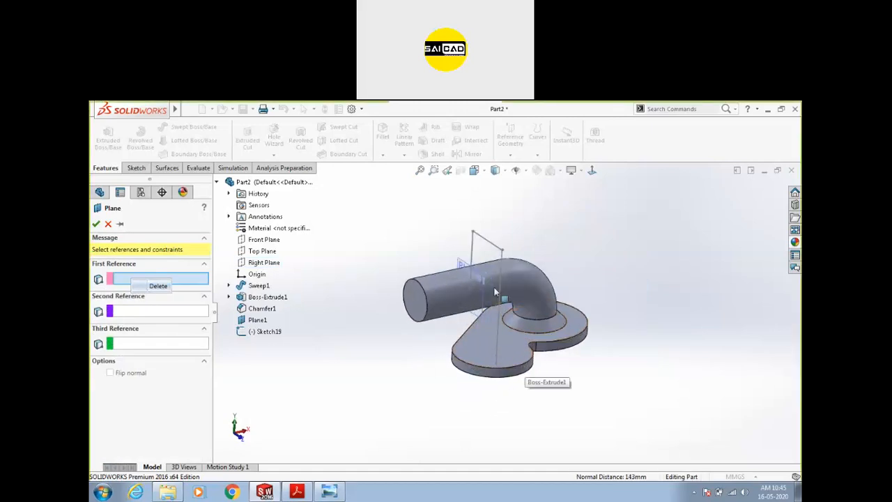
- Create a plane parallel to the flange's top face through the path sketch's upper corner above the flange
{"action": "mouse_move", "coordinate": [544, 241]}
{"action": "middle_mouse_down"}
{"action": "mouse_move", "coordinate": [545, 231]}
{"action": "mouse_move", "coordinate": [529, 238]}
{"action": "middle_mouse_up"}
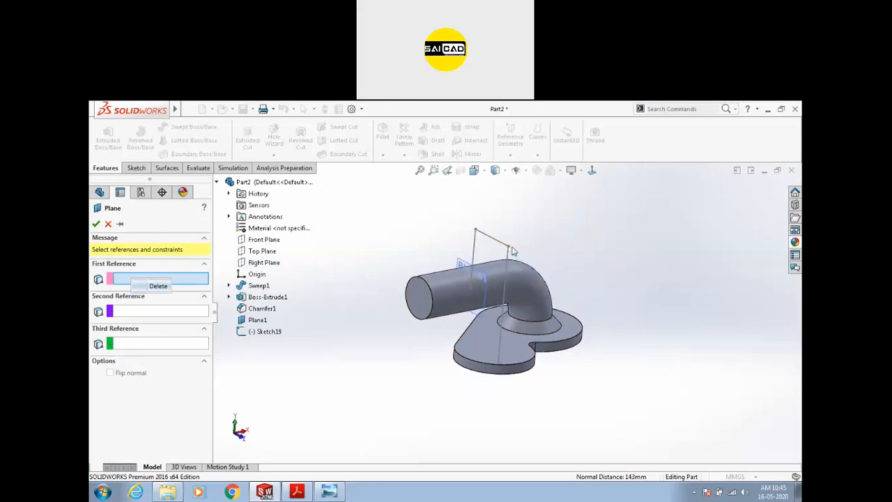
{"action": "left_click", "coordinate": [517, 361]}
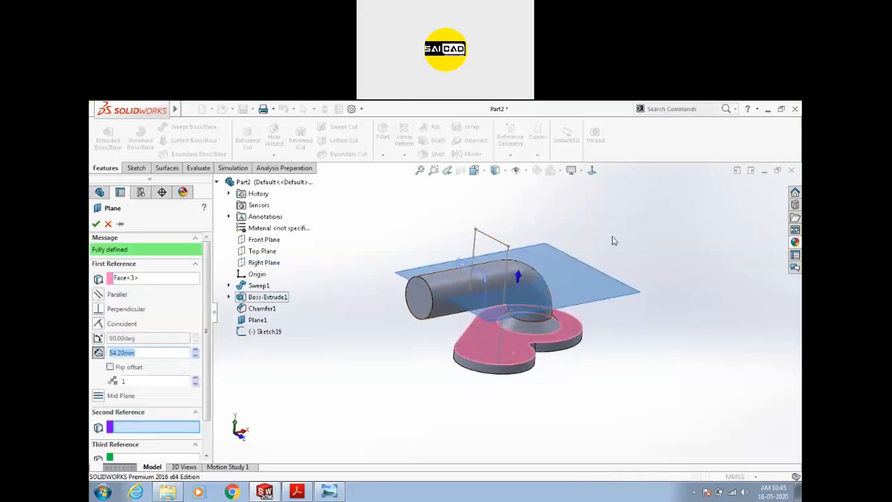
{"action": "middle_click_drag", "start_coordinate": [611, 242], "coordinate": [599, 232]}
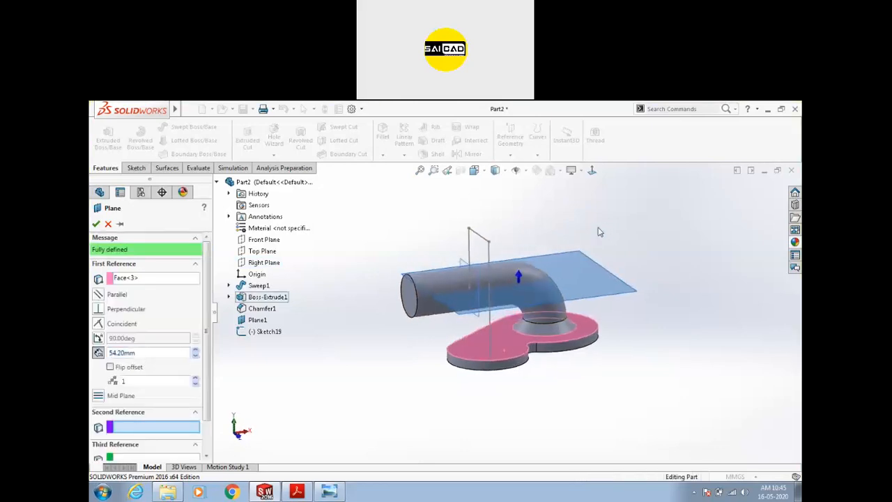
{"action": "left_click", "coordinate": [489, 244]}
{"action": "mouse_move", "coordinate": [581, 265]}
{"action": "middle_mouse_down"}
{"action": "mouse_move", "coordinate": [638, 250]}
{"action": "mouse_move", "coordinate": [606, 256]}
{"action": "mouse_move", "coordinate": [548, 242]}
{"action": "middle_mouse_up"}
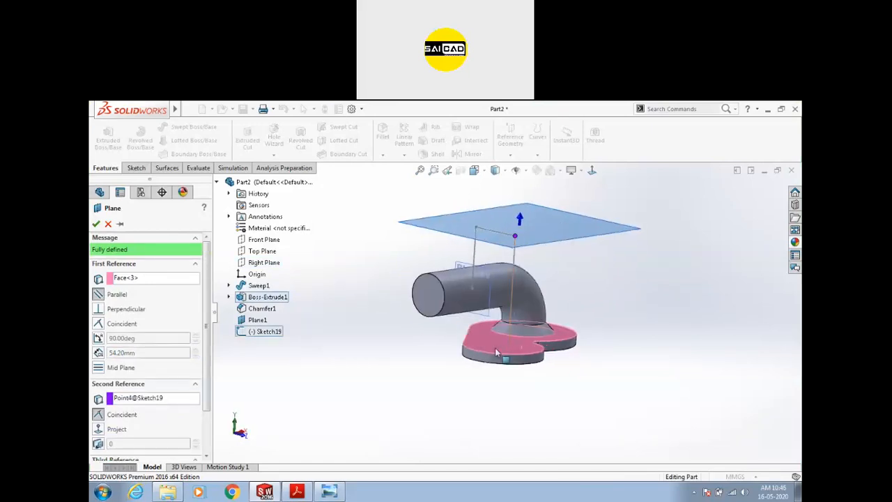
{"action": "middle_click_drag", "start_coordinate": [500, 353], "coordinate": [525, 338]}
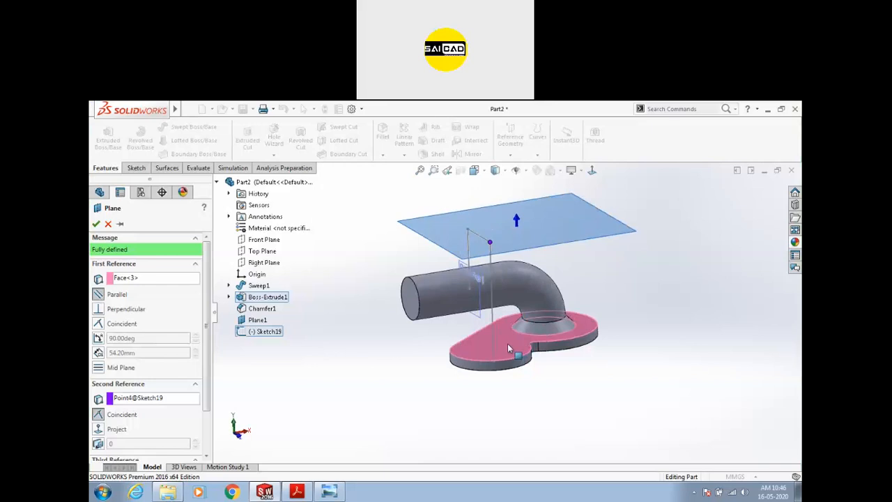
{"action": "middle_click_drag", "start_coordinate": [552, 387], "coordinate": [574, 358]}
{"action": "scroll", "coordinate": [515, 239], "scroll_direction": "down", "scroll_amount": 3}
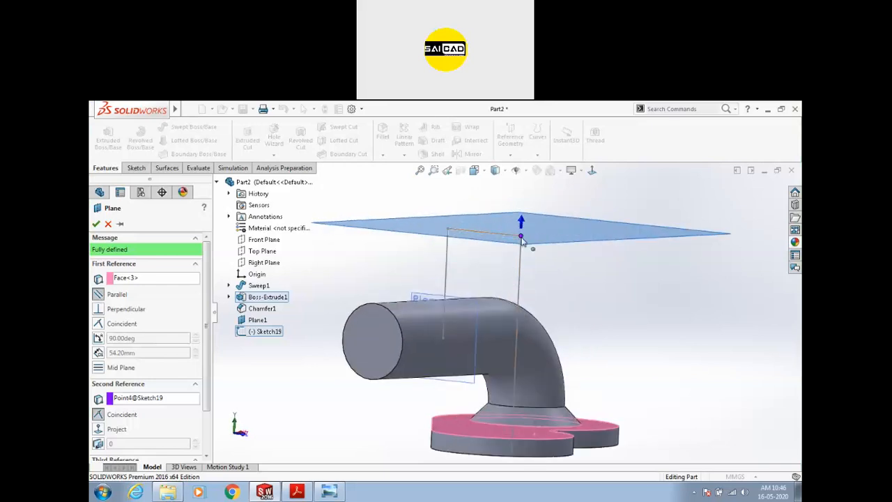
{"action": "middle_click_drag", "start_coordinate": [521, 239], "coordinate": [530, 237]}
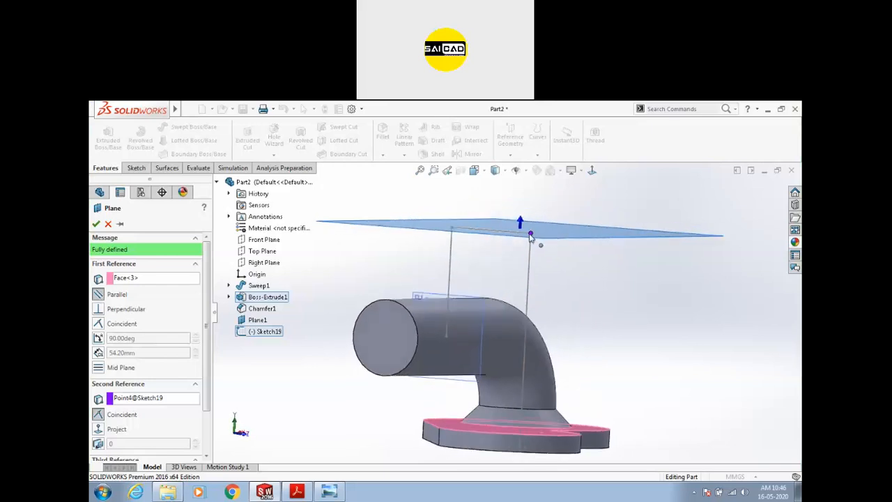
{"action": "scroll", "coordinate": [531, 238], "scroll_direction": "up", "scroll_amount": 4}
{"action": "middle_click_drag", "start_coordinate": [606, 269], "coordinate": [566, 282]}
{"action": "left_click", "coordinate": [96, 224]}
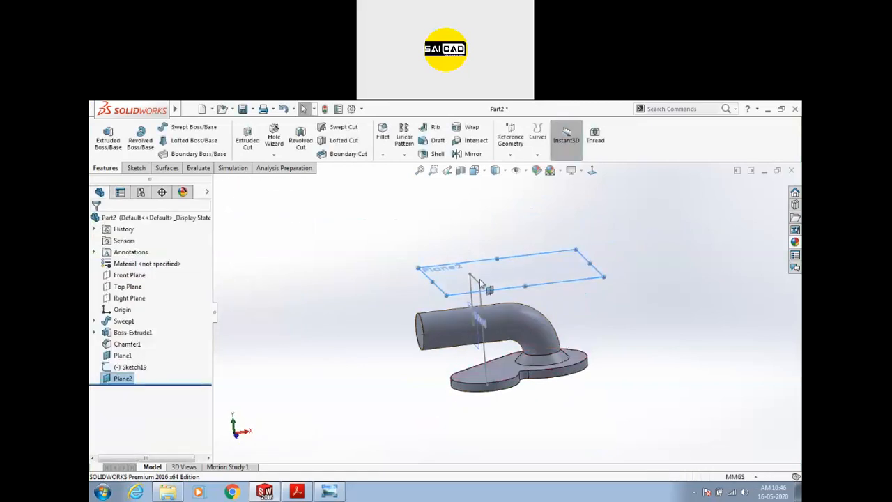
- Undo the plane created through the path sketch's corner
{"action": "left_click", "coordinate": [533, 282]}
{"action": "key", "text": "ctrl+z"}
{"action": "middle_click_drag", "start_coordinate": [600, 319], "coordinate": [617, 374]}
{"action": "middle_click_drag", "start_coordinate": [571, 354], "coordinate": [607, 358]}
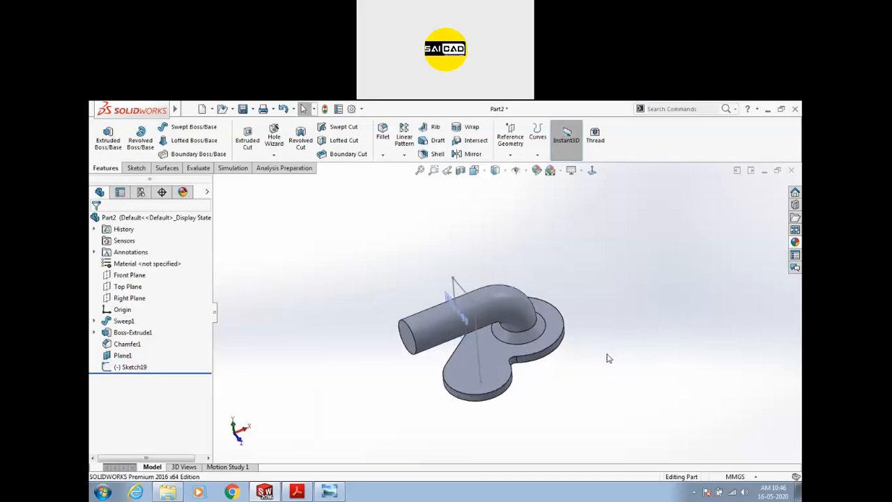
- Try a plane offset from Plane1 beyond the pipe's open end, cancelling both attempts
{"action": "scroll", "coordinate": [384, 384], "scroll_direction": "down", "scroll_amount": 3}
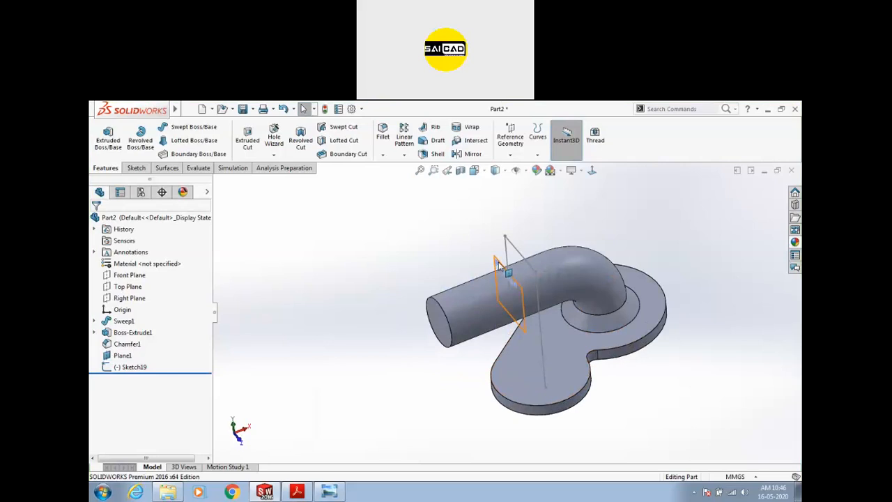
{"action": "left_click_drag", "start_coordinate": [499, 267], "coordinate": [327, 348], "text": "ctrl"}
{"action": "middle_click_drag", "start_coordinate": [323, 446], "coordinate": [316, 392]}
{"action": "key", "text": "Escape"}
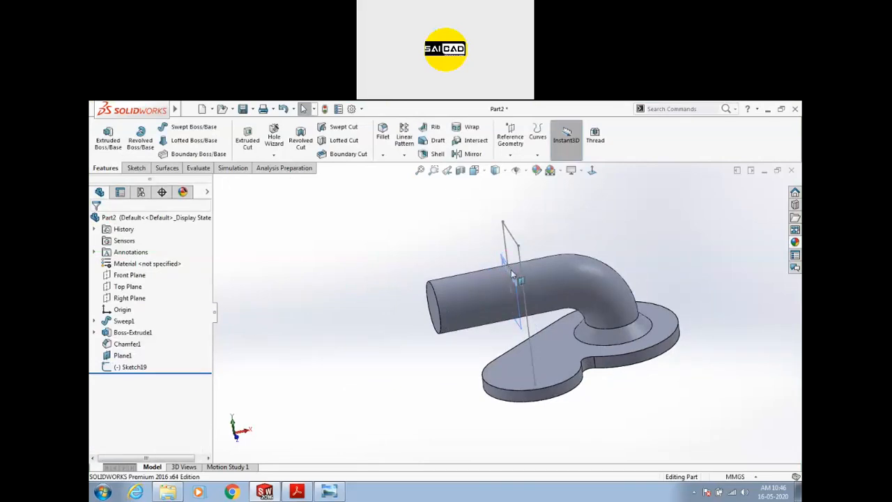
{"action": "scroll", "coordinate": [488, 275], "scroll_direction": "up", "scroll_amount": 1}
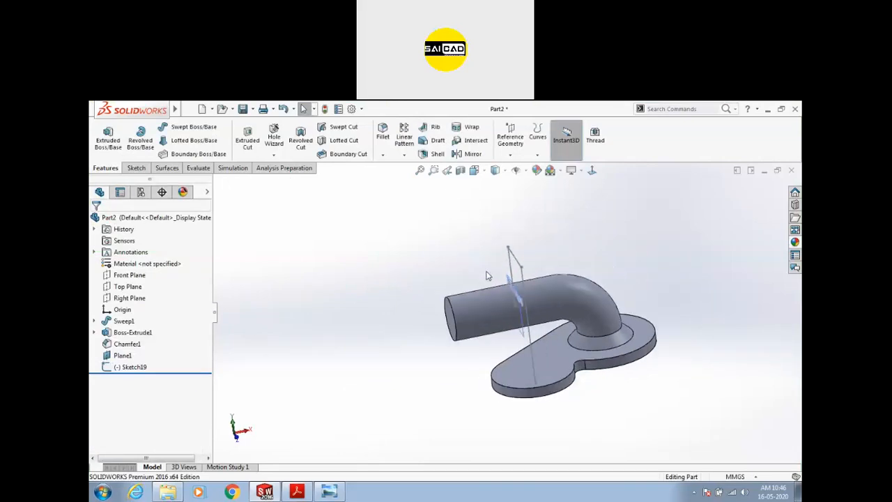
{"action": "scroll", "coordinate": [489, 276], "scroll_direction": "down", "scroll_amount": 3}
{"action": "left_click_drag", "start_coordinate": [528, 290], "coordinate": [342, 328], "text": "ctrl"}
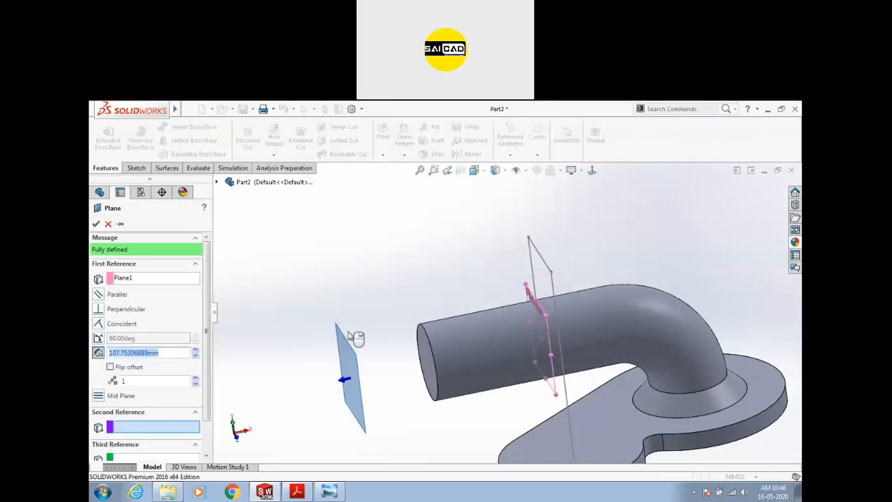
{"action": "key", "text": "z"}
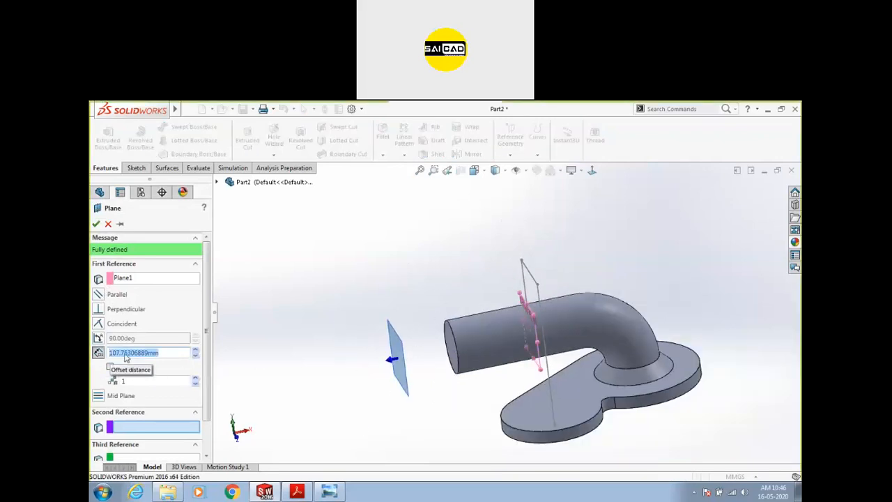
{"action": "left_click", "coordinate": [109, 224]}
{"action": "middle_click_drag", "start_coordinate": [557, 327], "coordinate": [432, 336]}
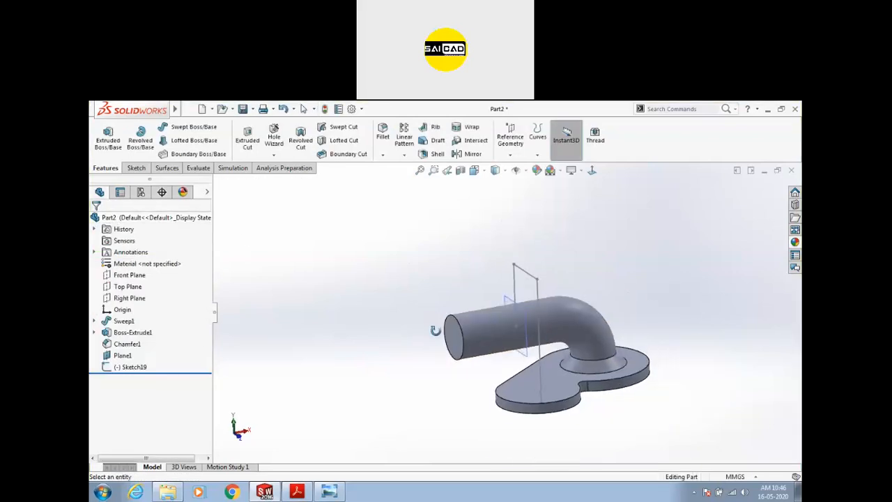
{"action": "left_click", "coordinate": [510, 154]}
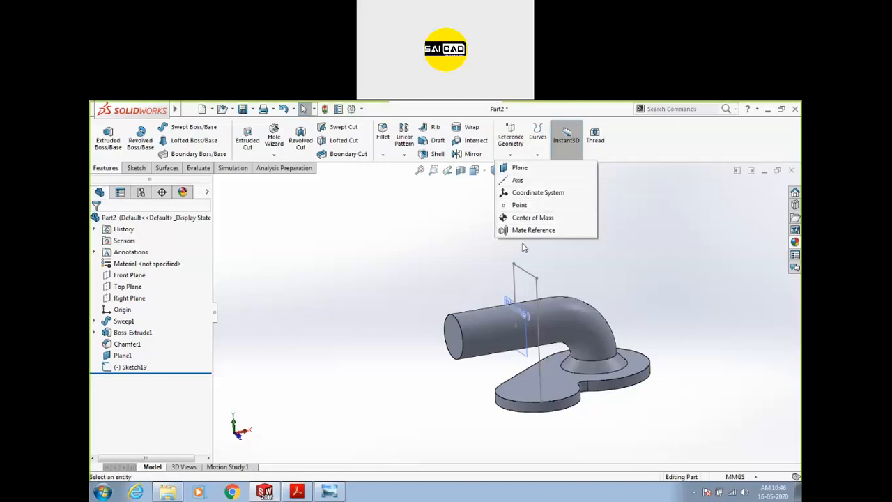
{"action": "left_click", "coordinate": [461, 241]}
{"action": "middle_click_drag", "start_coordinate": [514, 310], "coordinate": [430, 324]}
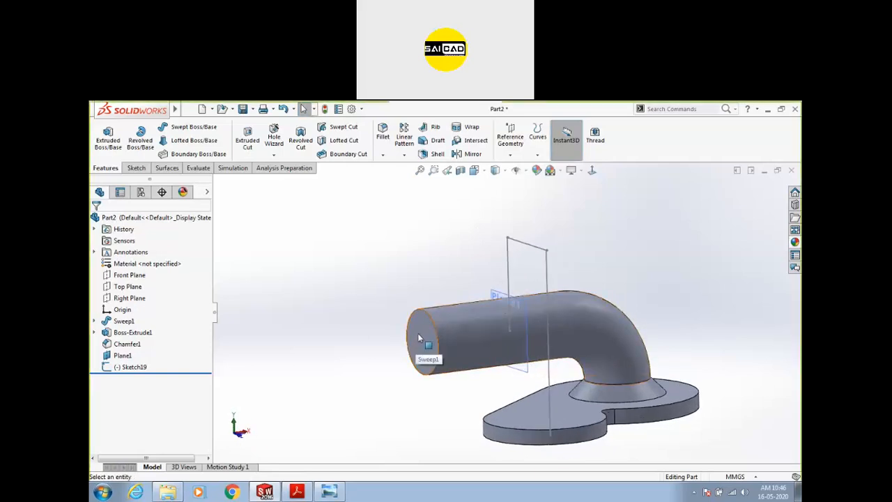
{"action": "left_click", "coordinate": [418, 338]}
{"action": "left_click", "coordinate": [305, 336]}
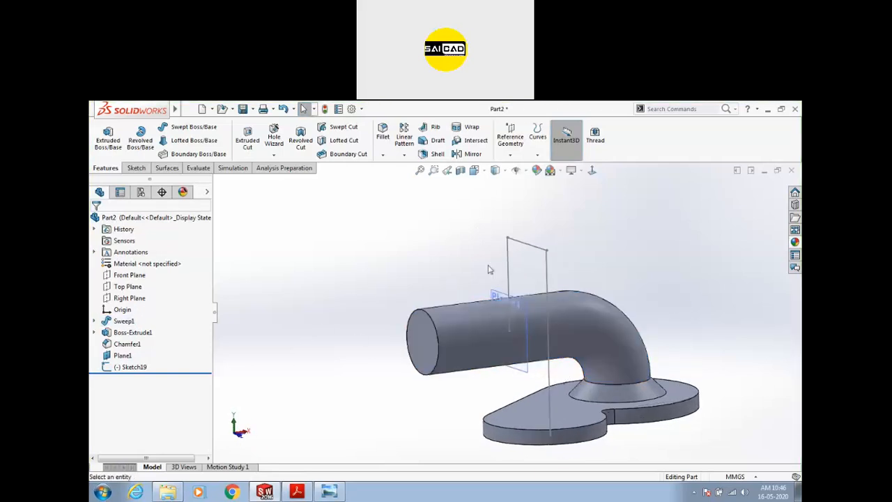
{"action": "left_click", "coordinate": [420, 339]}
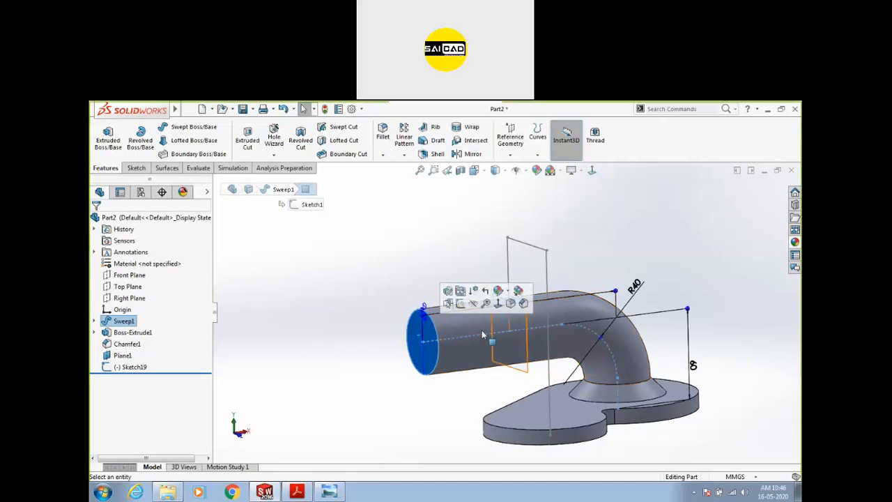
{"action": "left_click", "coordinate": [401, 269]}
{"action": "scroll", "coordinate": [521, 324], "scroll_direction": "down", "scroll_amount": 5}
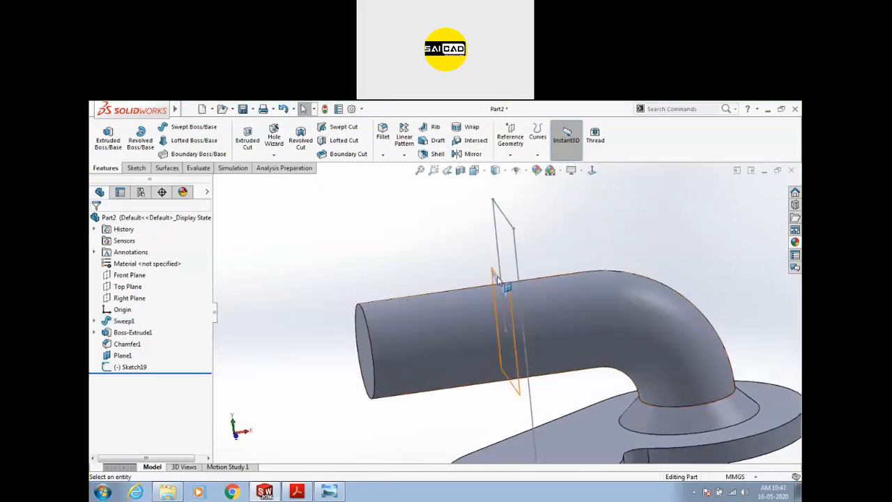
{"action": "left_click", "coordinate": [496, 279]}
{"action": "scroll", "coordinate": [396, 287], "scroll_direction": "up", "scroll_amount": 3}
{"action": "middle_click_drag", "start_coordinate": [399, 287], "coordinate": [371, 297]}
{"action": "left_click", "coordinate": [353, 298]}
- Edit the path sketch and draw a three-point arc between its two vertical lines, peaking on the horizontal line
{"action": "left_click", "coordinate": [139, 367]}
{"action": "left_click", "coordinate": [142, 342]}
{"action": "key", "text": "ctrl+8"}
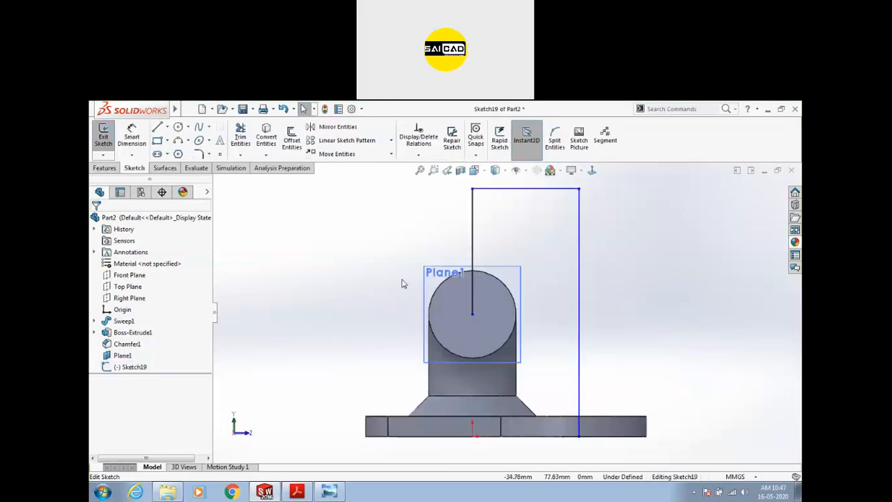
{"action": "left_click", "coordinate": [178, 140]}
{"action": "left_click", "coordinate": [473, 226]}
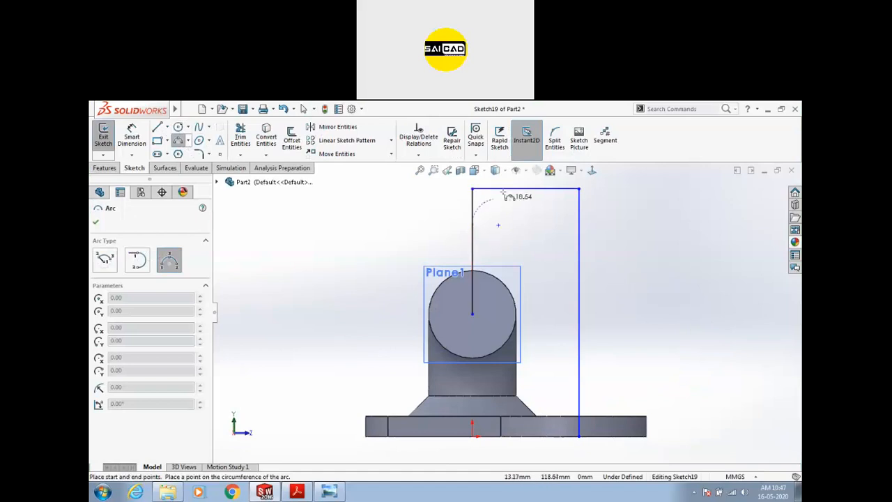
{"action": "left_click", "coordinate": [580, 227]}
{"action": "left_click", "coordinate": [526, 190]}
{"action": "key", "text": "Escape"}
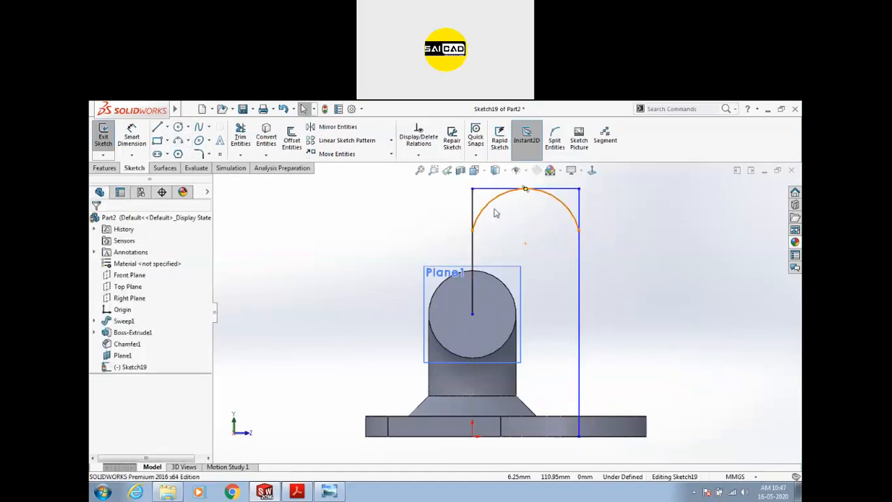
- Make the arc tangent to both vertical lines of the path sketch
{"action": "left_click_drag", "start_coordinate": [591, 210], "coordinate": [569, 221]}
{"action": "left_click", "coordinate": [617, 168]}
{"action": "left_click_drag", "start_coordinate": [504, 218], "coordinate": [458, 233]}
{"action": "left_click", "coordinate": [512, 193]}
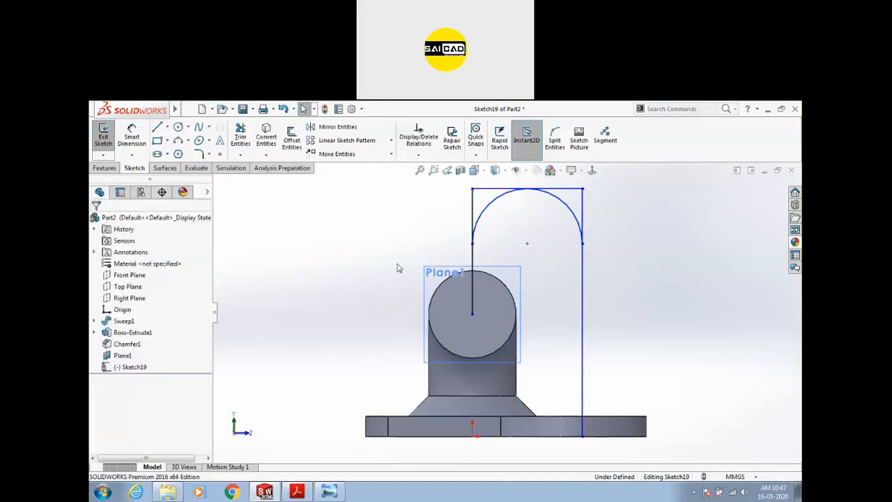
- Trim the horizontal line and the vertical line ends outside the arc to leave a hook-shaped path
{"action": "left_click", "coordinate": [241, 136]}
{"action": "mouse_move", "coordinate": [455, 221]}
{"action": "left_mouse_down"}
{"action": "mouse_move", "coordinate": [495, 178]}
{"action": "mouse_move", "coordinate": [612, 223]}
{"action": "left_mouse_up"}
{"action": "key", "text": "Escape"}
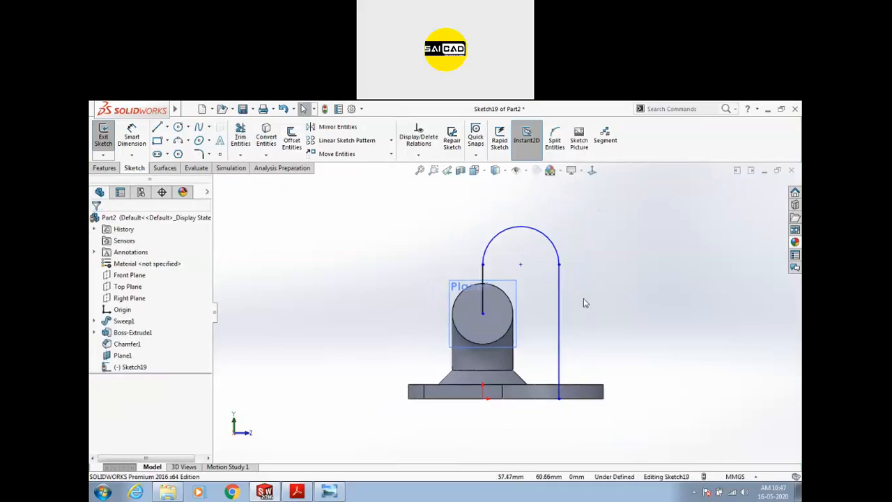
{"action": "middle_click_drag", "start_coordinate": [584, 303], "coordinate": [580, 321]}
{"action": "scroll", "coordinate": [580, 325], "scroll_direction": "up", "scroll_amount": 3}
{"action": "key", "text": "ctrl+8"}
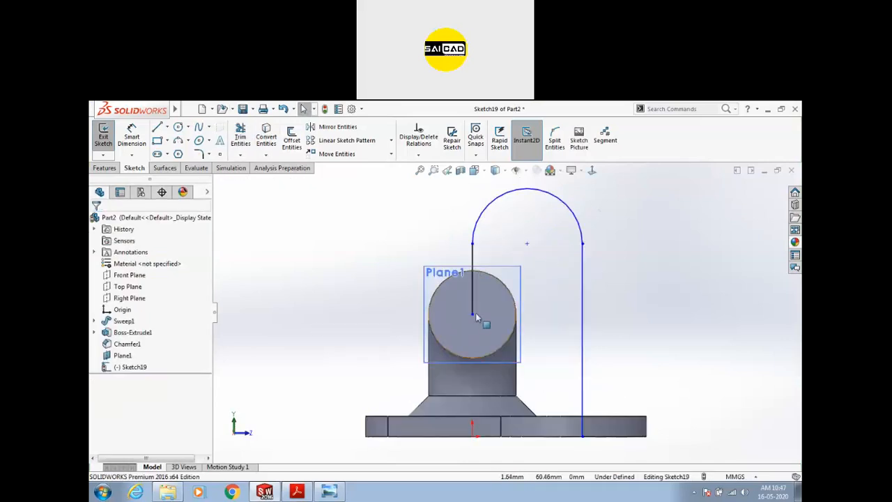
- Move the short vertical line's lower endpoint up and back to the pipe's centre to test its freedom
{"action": "left_click_drag", "start_coordinate": [474, 314], "coordinate": [492, 293]}
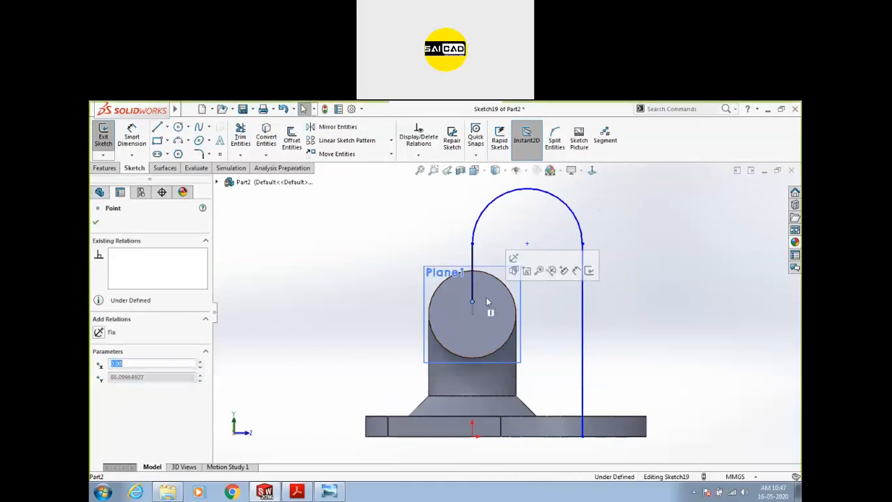
{"action": "left_click", "coordinate": [542, 311]}
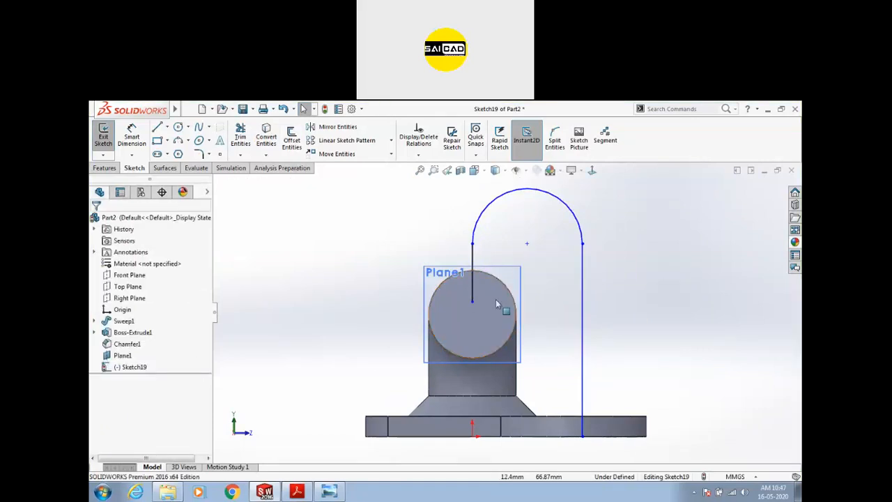
{"action": "mouse_move", "coordinate": [473, 302]}
{"action": "left_mouse_down"}
{"action": "mouse_move", "coordinate": [490, 290]}
{"action": "mouse_move", "coordinate": [479, 275]}
{"action": "mouse_move", "coordinate": [476, 319]}
{"action": "left_mouse_up"}
{"action": "key", "text": "Escape"}
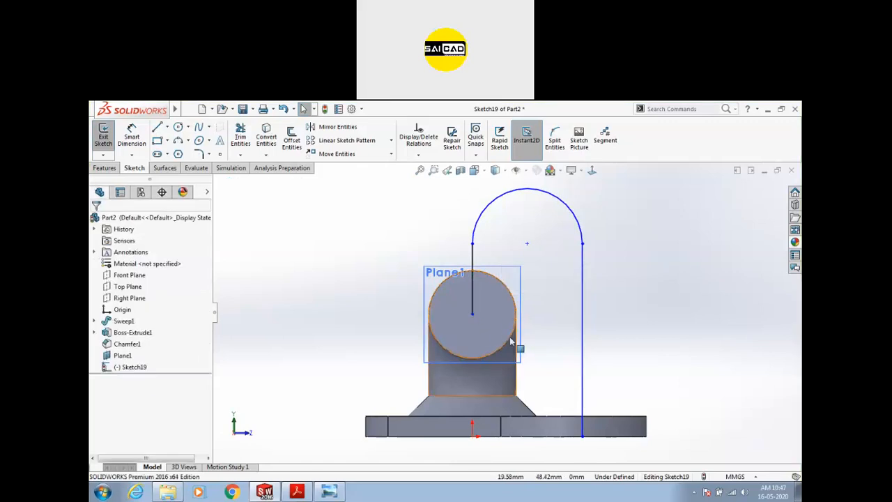
- Make the short vertical line's lower endpoint concentric with the pipe's circular end edge
{"action": "left_click", "coordinate": [474, 316]}
{"action": "left_click", "coordinate": [513, 330]}
{"action": "left_click", "coordinate": [472, 317], "text": "ctrl"}
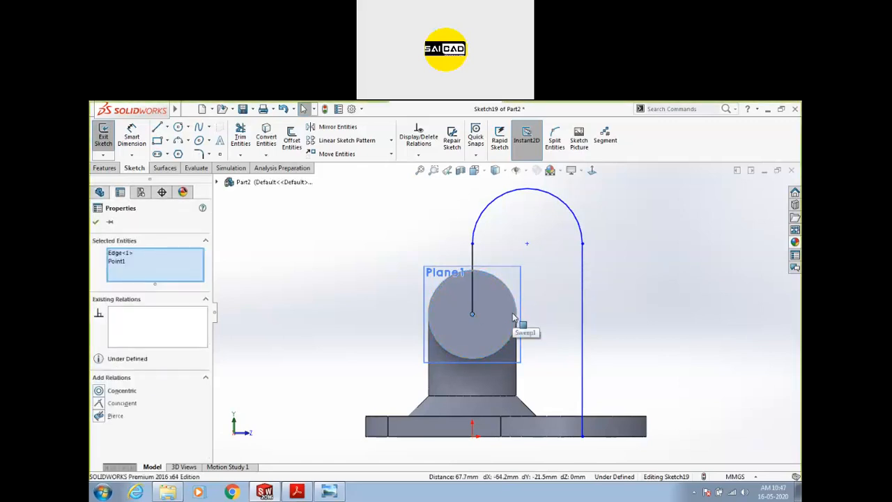
{"action": "left_click", "coordinate": [99, 393]}
{"action": "key", "text": "Escape"}
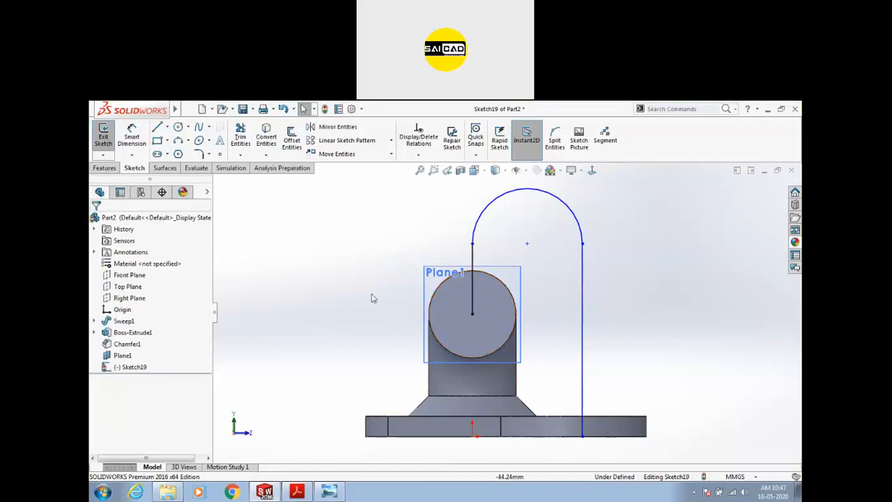
- Dimension the arc centre's height above the flange's bottom edge as 80 mm
{"action": "scroll", "coordinate": [506, 313], "scroll_direction": "up", "scroll_amount": 2}
{"action": "scroll", "coordinate": [555, 326], "scroll_direction": "down", "scroll_amount": 1}
{"action": "left_click", "coordinate": [132, 139]}
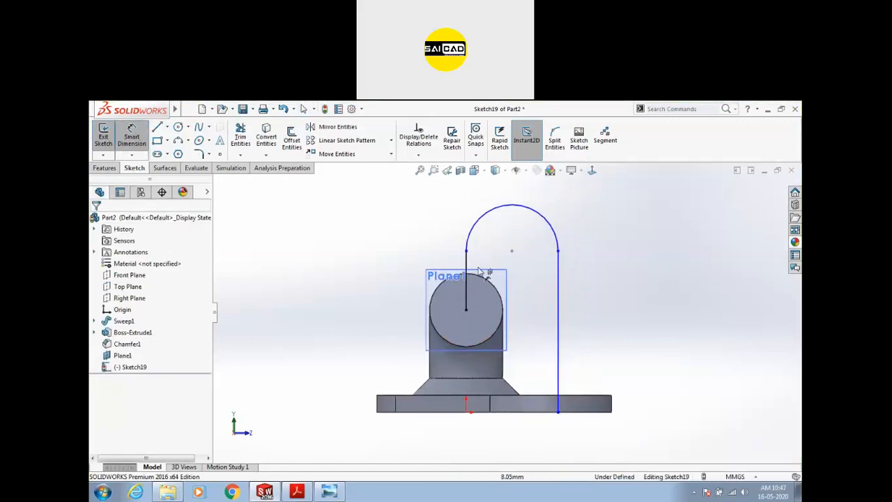
{"action": "left_click", "coordinate": [512, 252]}
{"action": "left_click", "coordinate": [535, 412]}
{"action": "left_click", "coordinate": [673, 340]}
{"action": "type", "text": "80"}
{"action": "key", "text": "Return"}
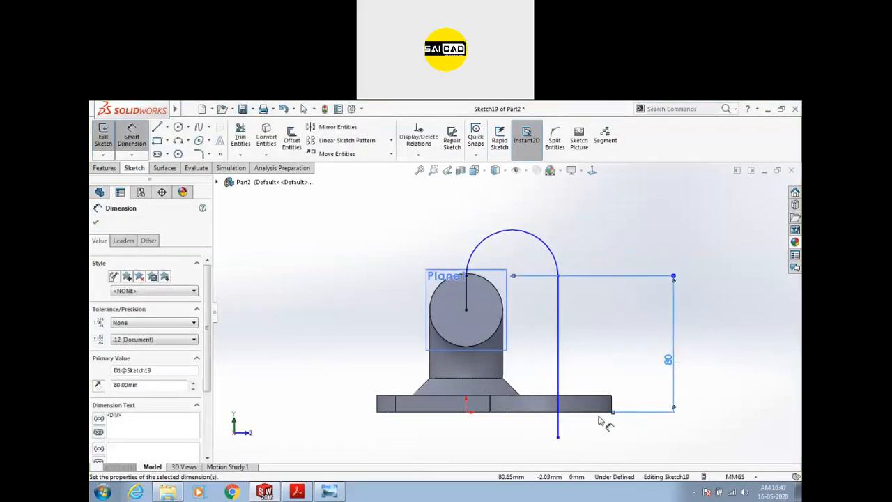
- Dimension the hook arc's radius as 45.5/2 mm and check it against section B-B of the workbook drawing
{"action": "left_click", "coordinate": [534, 236]}
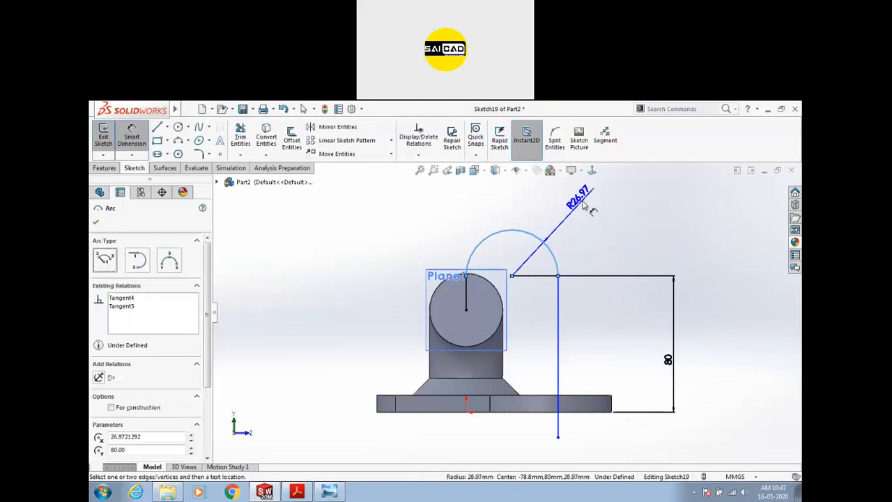
{"action": "left_click", "coordinate": [583, 205]}
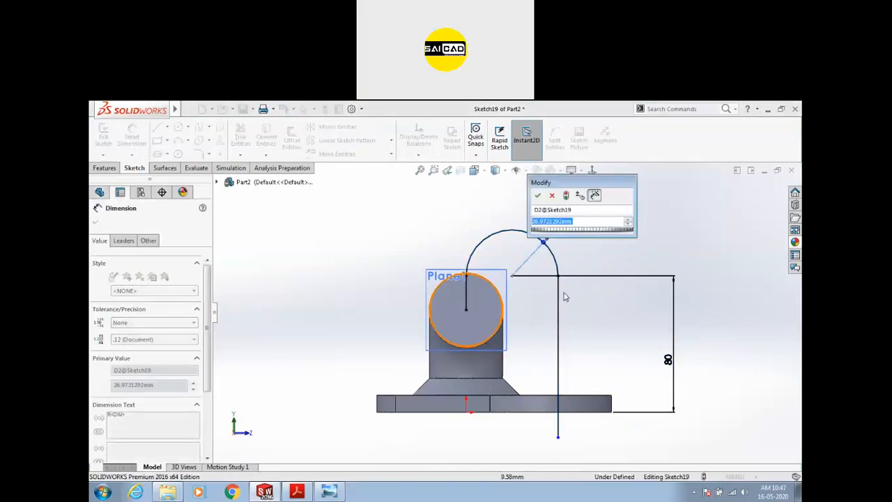
{"action": "type", "text": "45.5/2"}
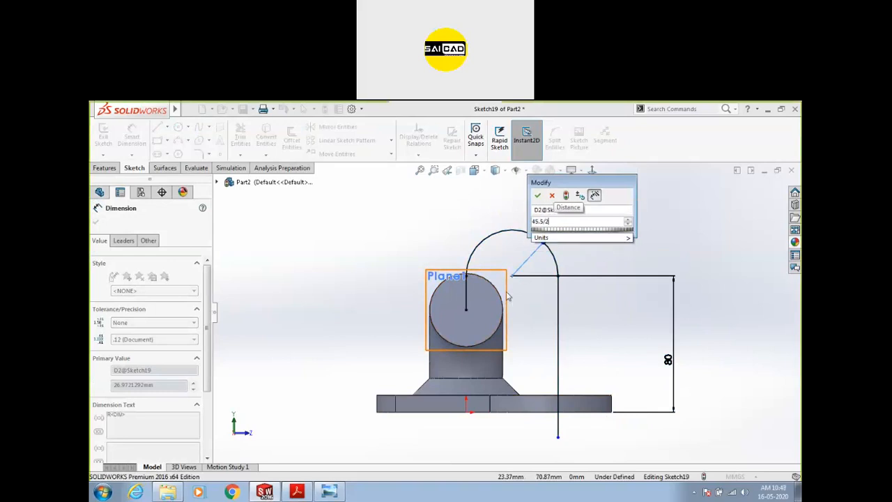
{"action": "key", "text": "Return"}
{"action": "left_click", "coordinate": [642, 248]}
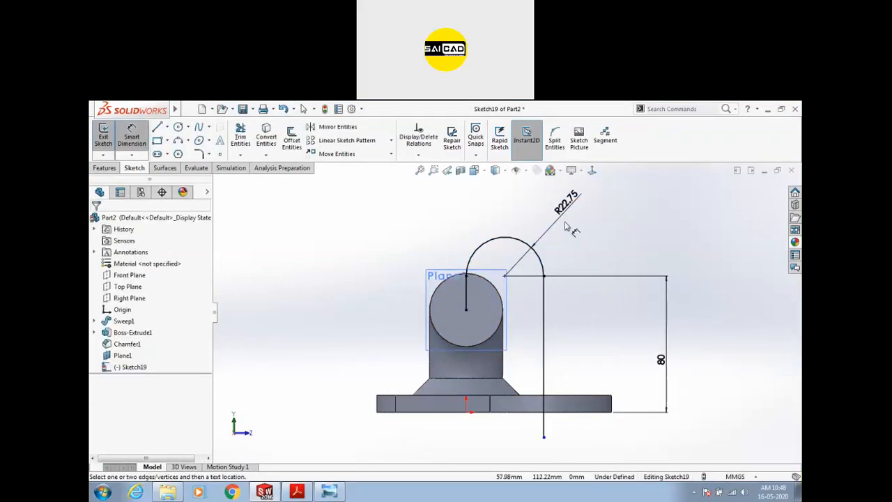
{"action": "left_click", "coordinate": [330, 492]}
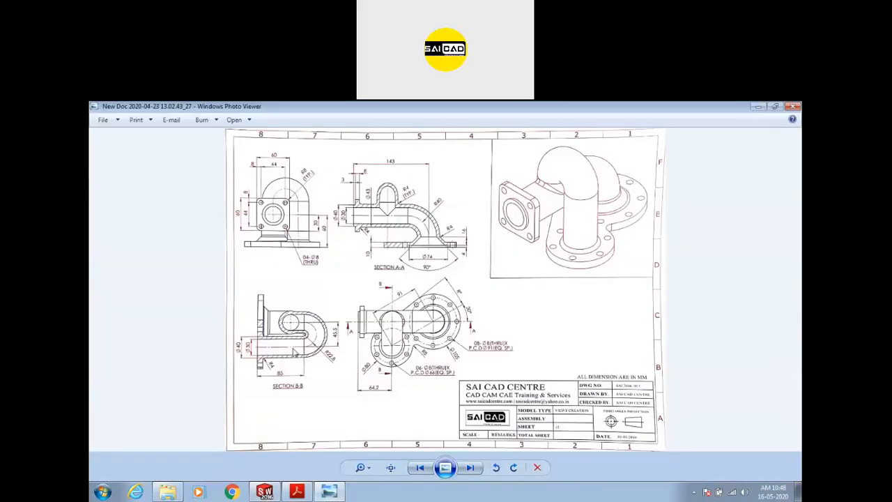
{"action": "scroll", "coordinate": [315, 363], "scroll_direction": "up", "scroll_amount": 3}
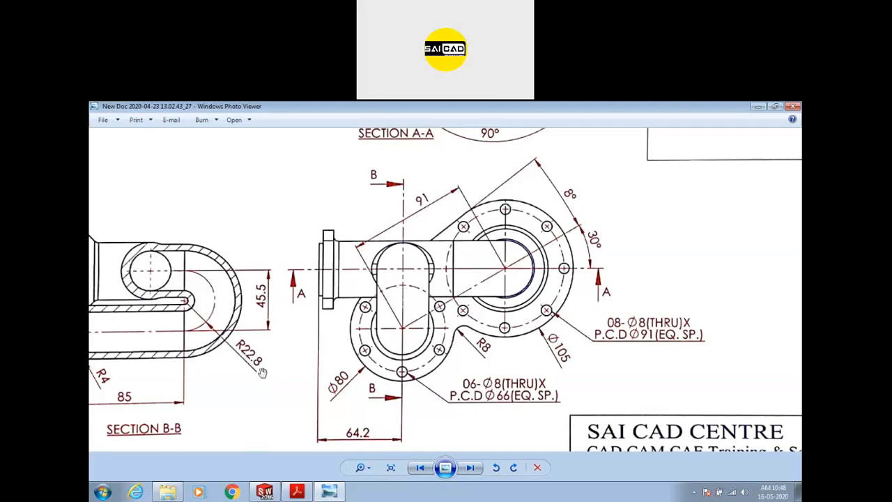
{"action": "left_click", "coordinate": [332, 492]}
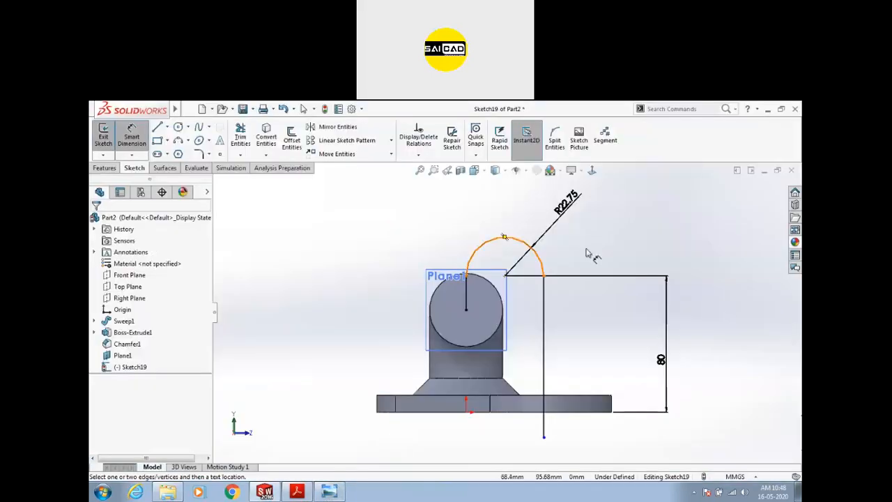
- Move the long vertical line's lower endpoint onto the flange's bottom edge and finish the path sketch
{"action": "key", "text": "Escape"}
{"action": "left_click_drag", "start_coordinate": [544, 437], "coordinate": [546, 412]}
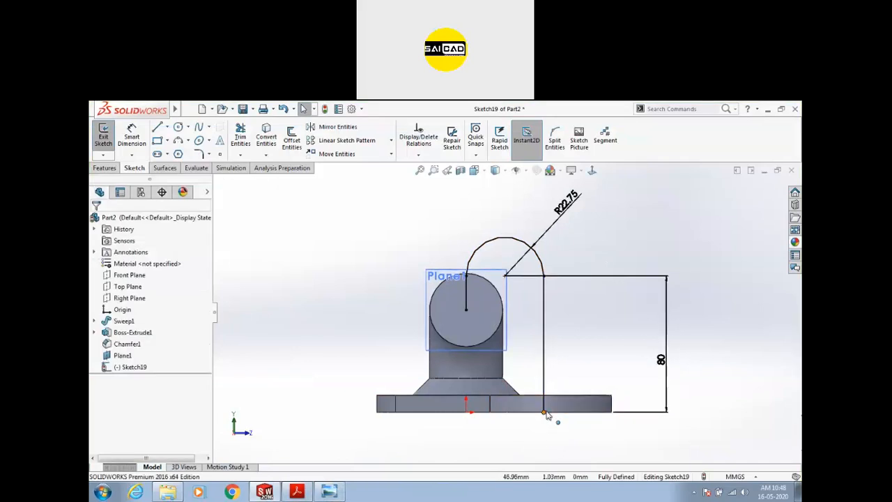
{"action": "mouse_move", "coordinate": [564, 363]}
{"action": "middle_mouse_down"}
{"action": "mouse_move", "coordinate": [572, 356]}
{"action": "mouse_move", "coordinate": [509, 407]}
{"action": "mouse_move", "coordinate": [631, 373]}
{"action": "mouse_move", "coordinate": [647, 279]}
{"action": "middle_mouse_up"}
{"action": "left_click", "coordinate": [103, 136]}
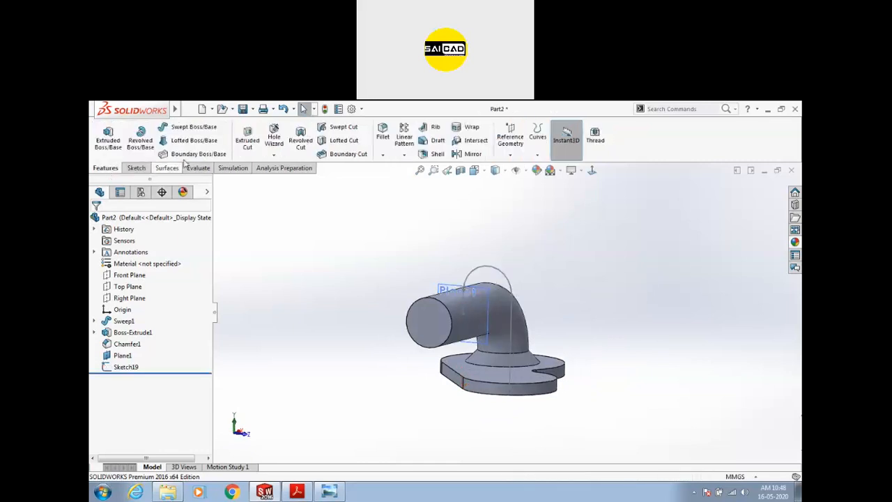
- Sweep a 40 mm circular profile along the hook-shaped path to form the second pipe
{"action": "left_click", "coordinate": [219, 128]}
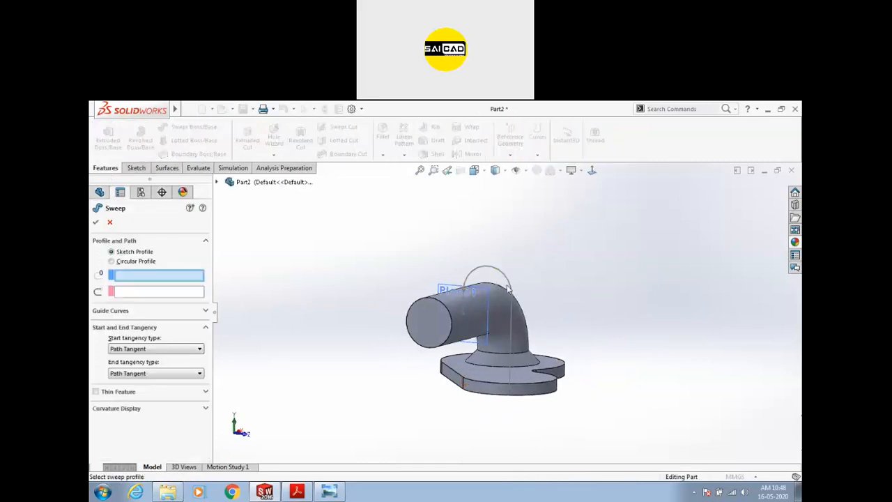
{"action": "left_click", "coordinate": [136, 261]}
{"action": "left_click", "coordinate": [502, 278]}
{"action": "type", "text": "40"}
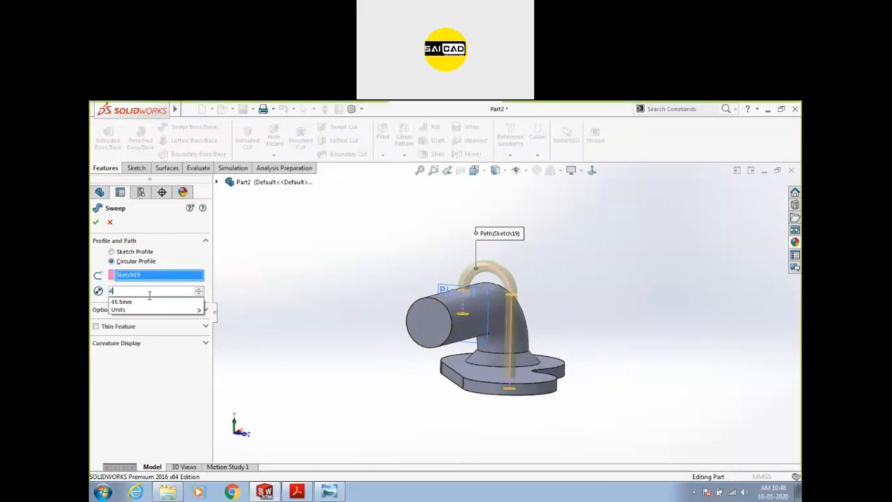
{"action": "key", "text": "Return"}
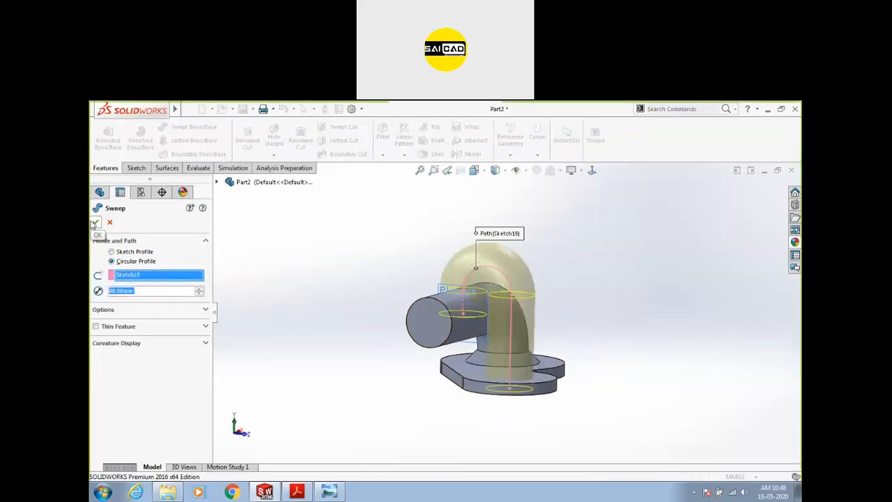
- Examine the pipe diameters and lengths in section B-B and the neighbouring plan view of the workbook drawing
{"action": "left_click", "coordinate": [329, 492]}
{"action": "scroll", "coordinate": [369, 347], "scroll_direction": "up", "scroll_amount": 3}
{"action": "scroll", "coordinate": [369, 347], "scroll_direction": "down", "scroll_amount": 3}
{"action": "scroll", "coordinate": [373, 298], "scroll_direction": "down", "scroll_amount": 1}
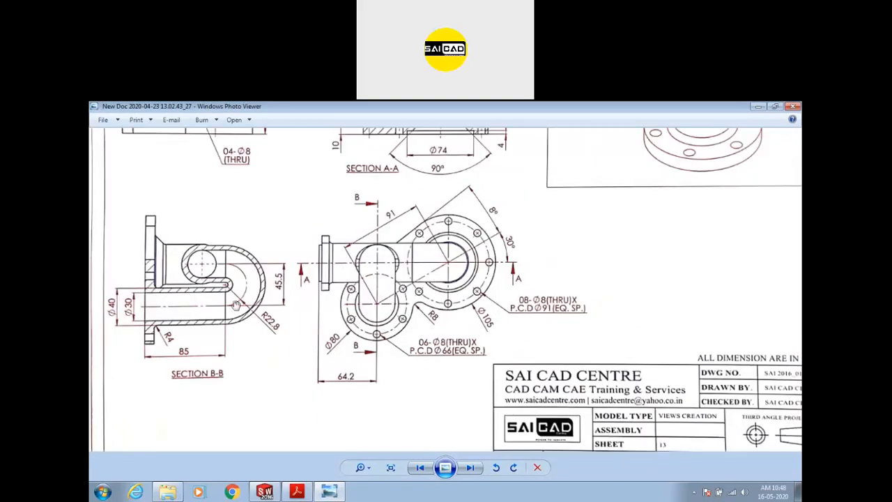
{"action": "scroll", "coordinate": [130, 317], "scroll_direction": "up", "scroll_amount": 2}
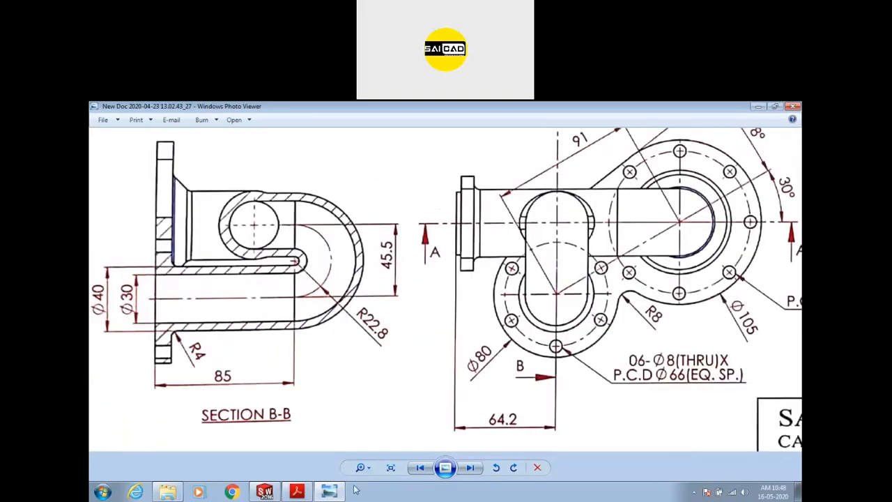
{"action": "scroll", "coordinate": [367, 383], "scroll_direction": "up", "scroll_amount": 1}
{"action": "scroll", "coordinate": [371, 389], "scroll_direction": "down", "scroll_amount": 2}
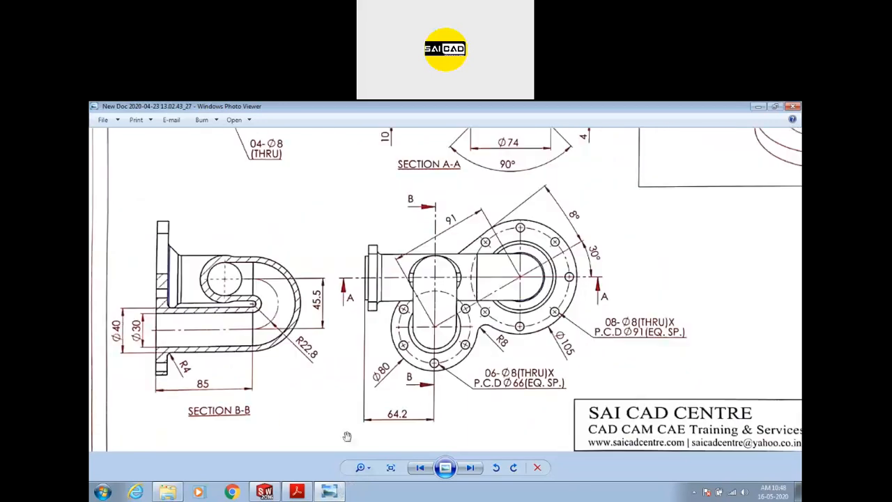
{"action": "left_click", "coordinate": [329, 492]}
- Hide the reference plane Plane1 used for the second pipe's path
{"action": "middle_click_drag", "start_coordinate": [426, 366], "coordinate": [530, 293]}
{"action": "left_click", "coordinate": [521, 298]}
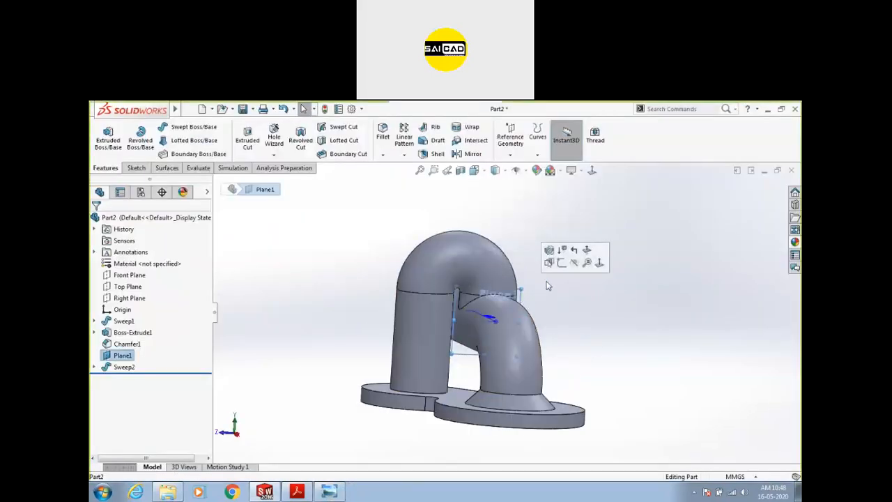
{"action": "left_click", "coordinate": [308, 309]}
{"action": "right_click", "coordinate": [115, 367]}
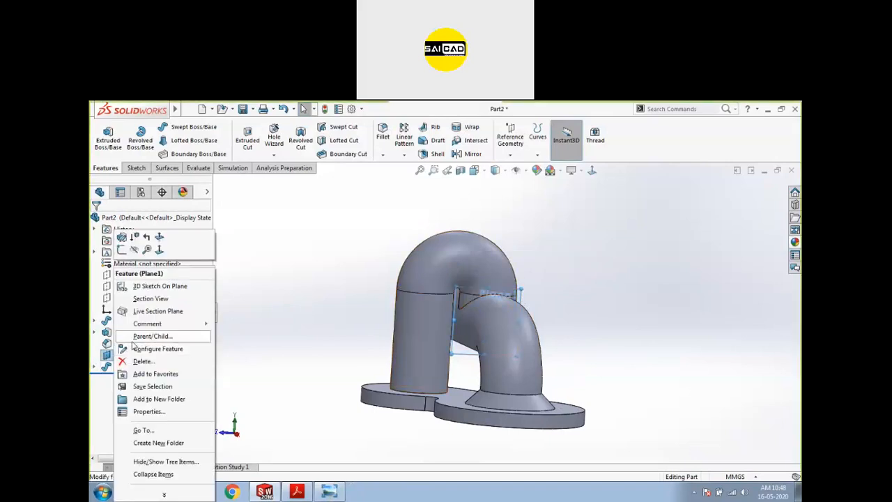
{"action": "left_click", "coordinate": [363, 306]}
- Examine the square end flange's size, thickness, offset, corner radii and holes in the workbook drawing's front view and section A-A
{"action": "middle_click_drag", "start_coordinate": [362, 306], "coordinate": [417, 354]}
{"action": "scroll", "coordinate": [417, 354], "scroll_direction": "down", "scroll_amount": 1}
{"action": "scroll", "coordinate": [430, 336], "scroll_direction": "down", "scroll_amount": 2}
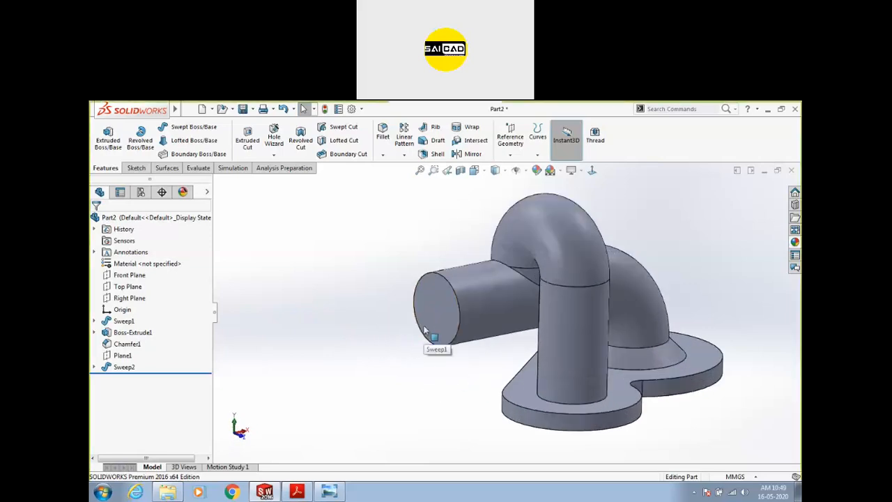
{"action": "left_click", "coordinate": [426, 300]}
{"action": "left_click", "coordinate": [331, 493]}
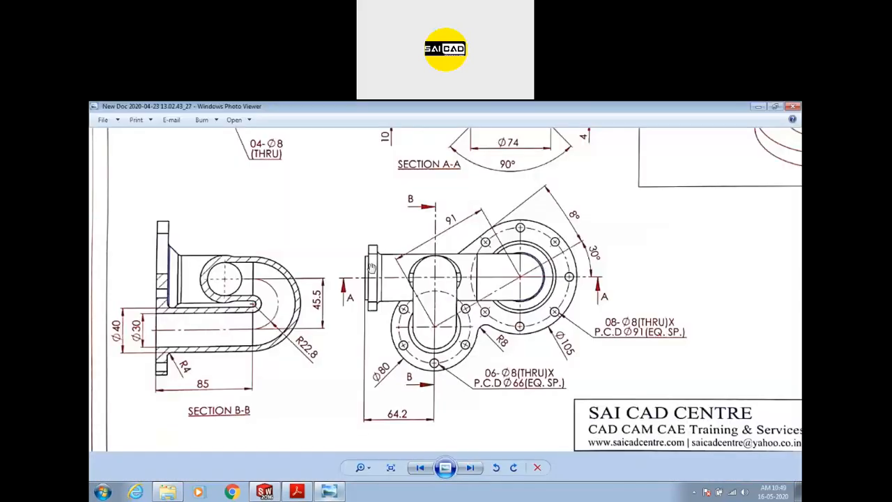
{"action": "scroll", "coordinate": [432, 292], "scroll_direction": "down", "scroll_amount": 4}
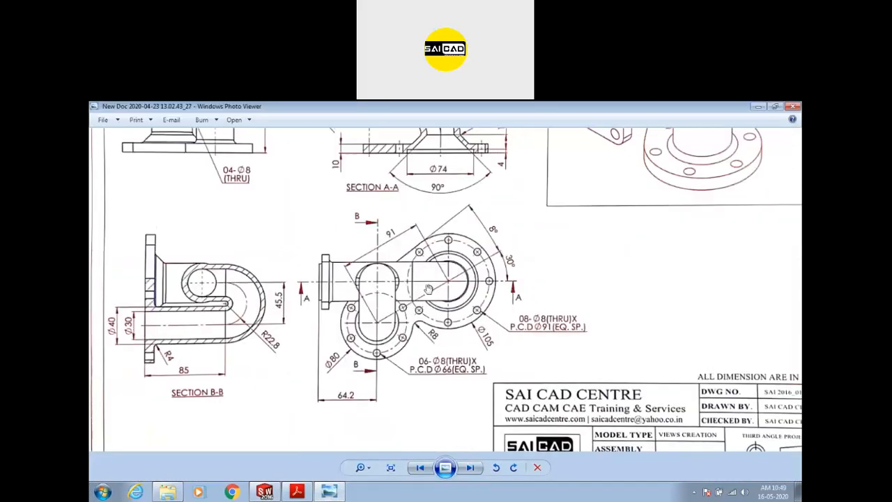
{"action": "scroll", "coordinate": [537, 185], "scroll_direction": "up", "scroll_amount": 2}
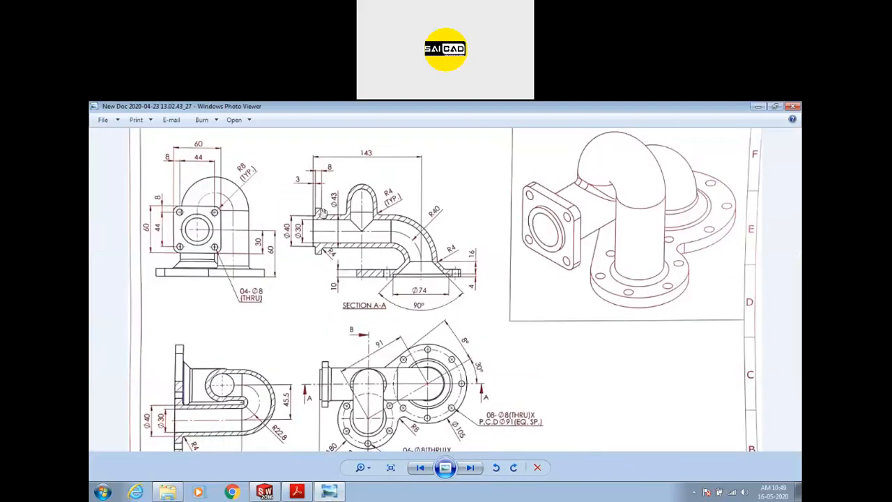
{"action": "scroll", "coordinate": [323, 213], "scroll_direction": "up", "scroll_amount": 4}
{"action": "scroll", "coordinate": [301, 230], "scroll_direction": "down", "scroll_amount": 1}
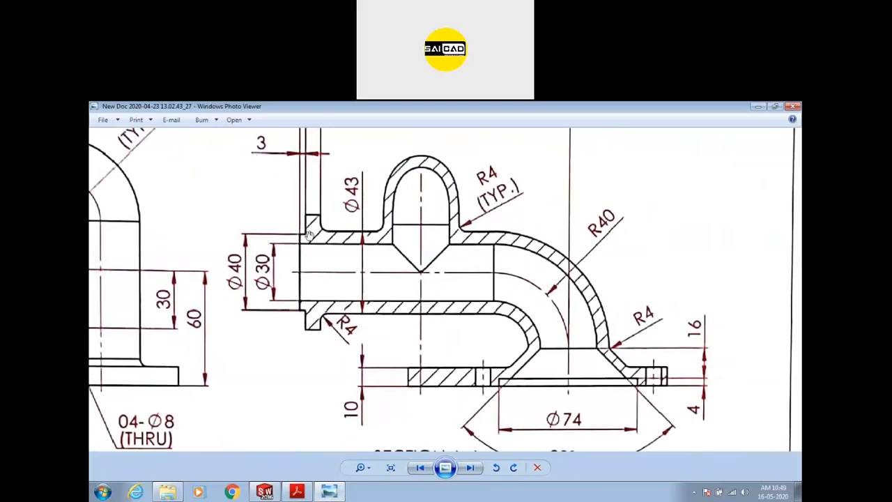
{"action": "scroll", "coordinate": [427, 272], "scroll_direction": "down", "scroll_amount": 3}
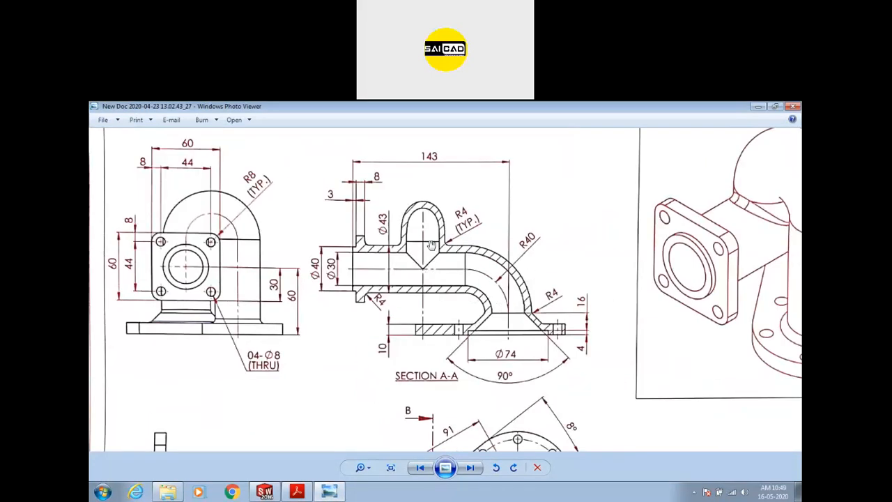
{"action": "scroll", "coordinate": [124, 249], "scroll_direction": "up", "scroll_amount": 4}
{"action": "scroll", "coordinate": [227, 318], "scroll_direction": "down", "scroll_amount": 2}
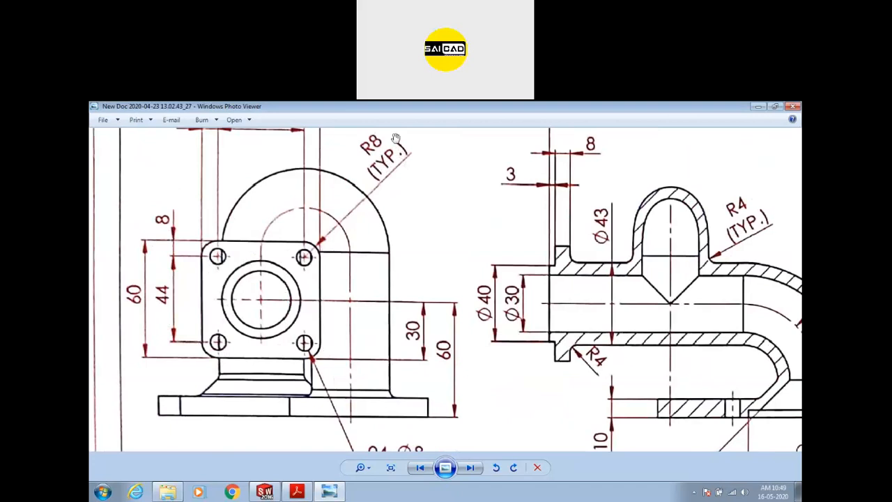
{"action": "scroll", "coordinate": [347, 362], "scroll_direction": "down", "scroll_amount": 1}
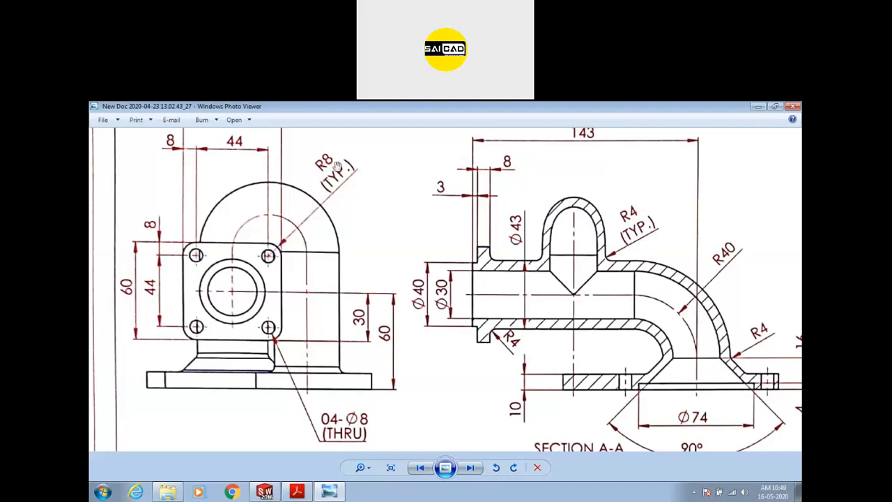
{"action": "left_click", "coordinate": [328, 488]}
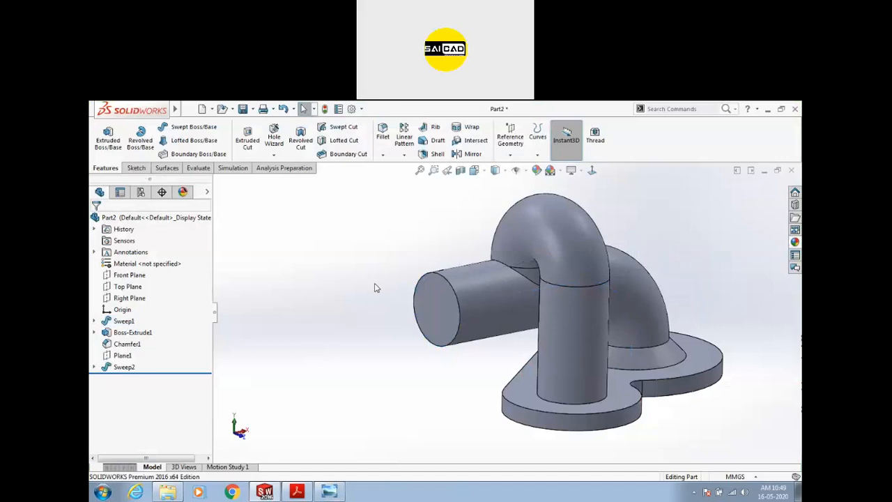
- Start a sketch on the horizontal pipe's circular end face and draw a corner rectangle enclosing the pipe
{"action": "left_click", "coordinate": [430, 293]}
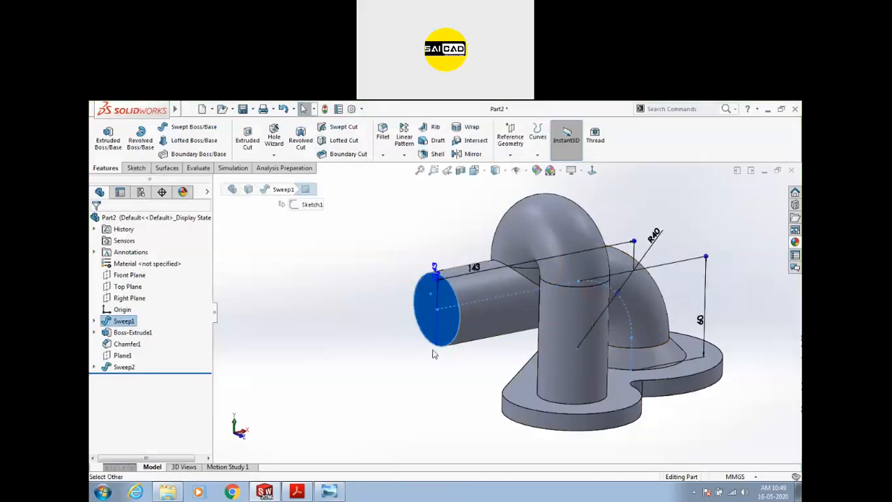
{"action": "middle_click_drag", "start_coordinate": [398, 343], "coordinate": [357, 353]}
{"action": "left_click", "coordinate": [357, 353]}
{"action": "left_click", "coordinate": [421, 301]}
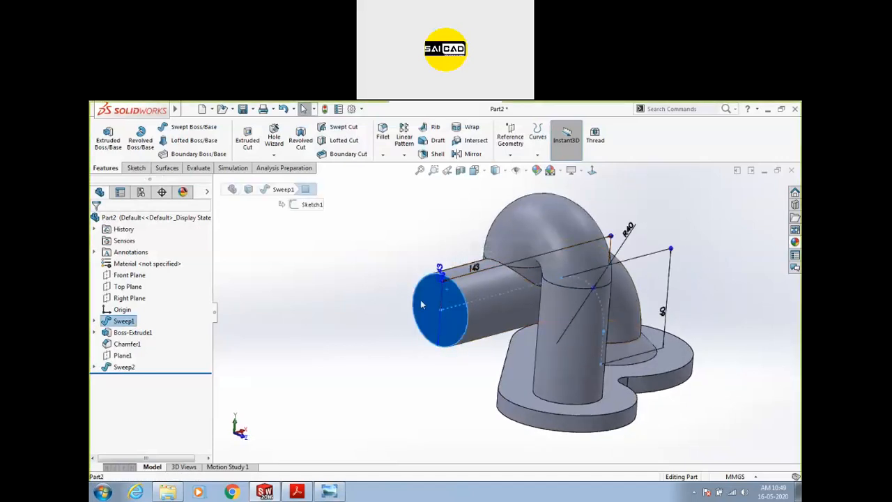
{"action": "left_click", "coordinate": [136, 168]}
{"action": "left_click", "coordinate": [104, 136]}
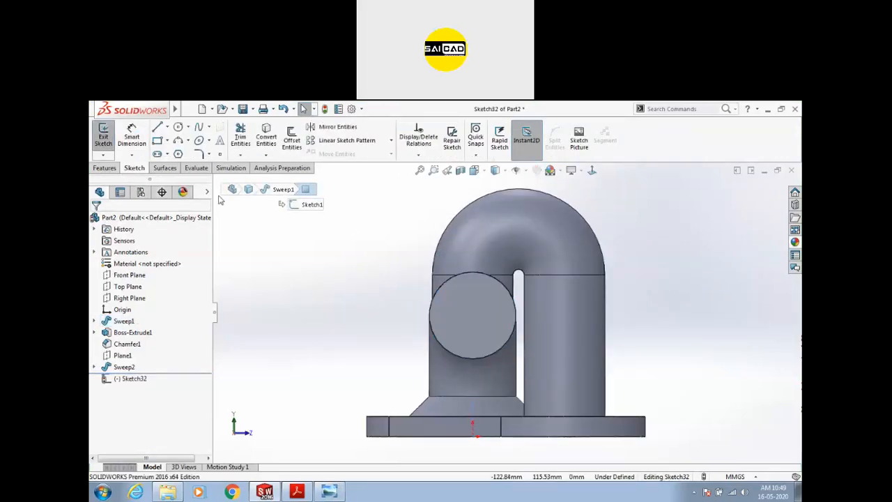
{"action": "left_click", "coordinate": [161, 142]}
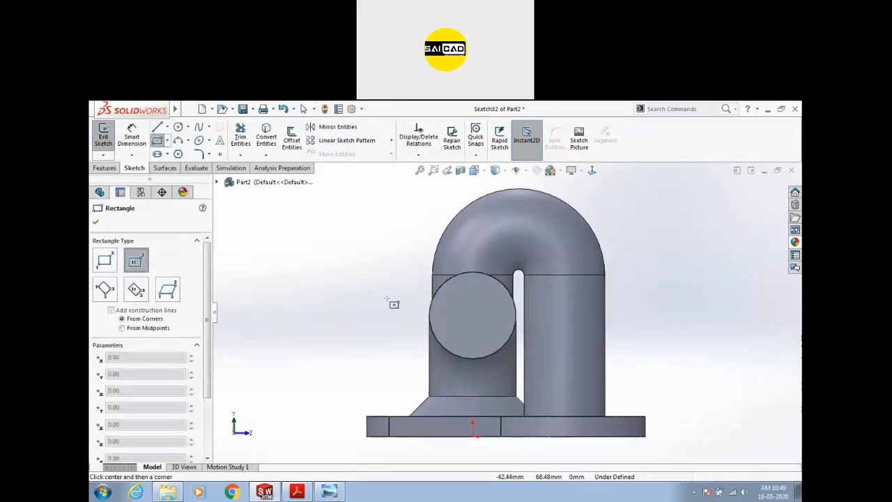
{"action": "left_click", "coordinate": [106, 261]}
{"action": "left_click", "coordinate": [386, 232]}
{"action": "left_click", "coordinate": [561, 370]}
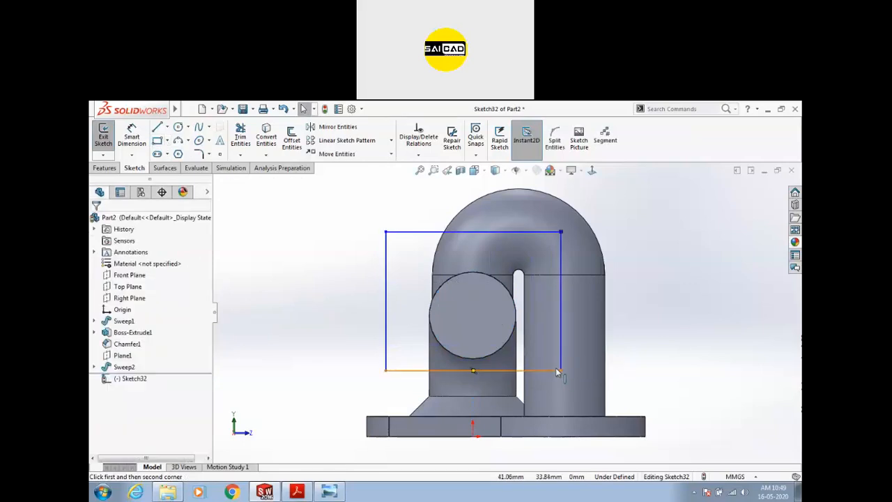
- Draw connected lines from the rectangle's right side midpoint to the pipe's centre and up to the upper side's midpoint
{"action": "key", "text": "l"}
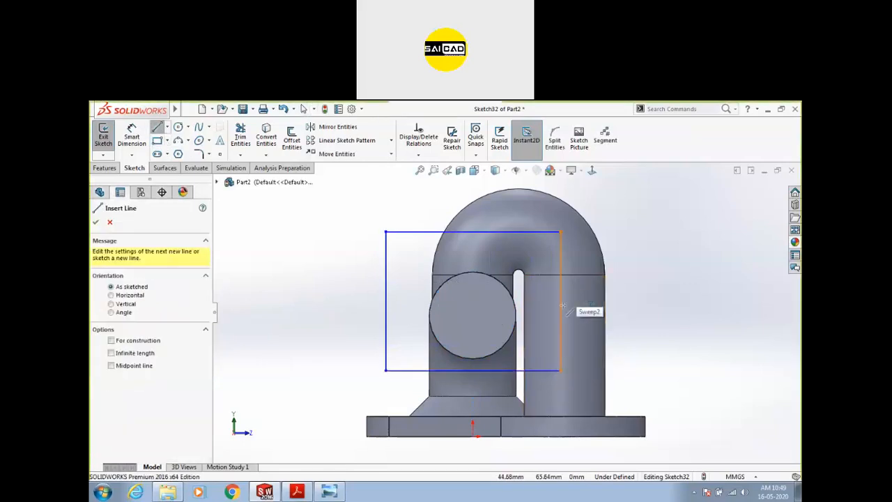
{"action": "left_click", "coordinate": [560, 302]}
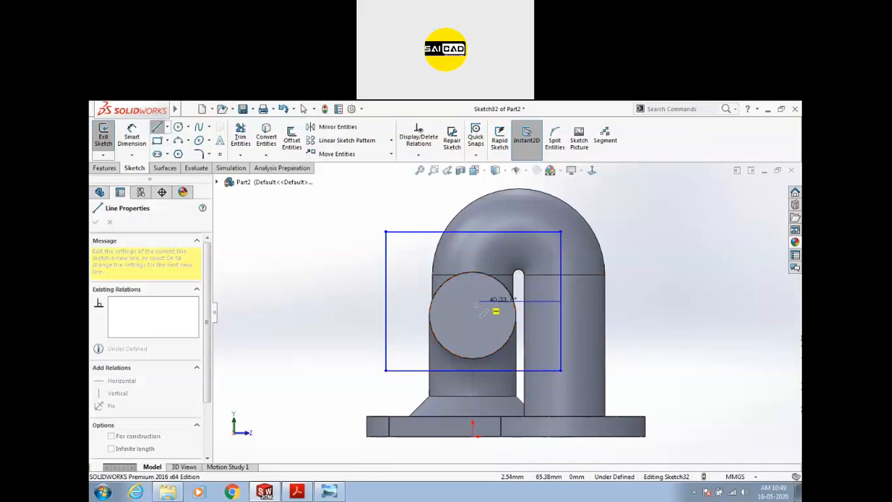
{"action": "left_click", "coordinate": [472, 315]}
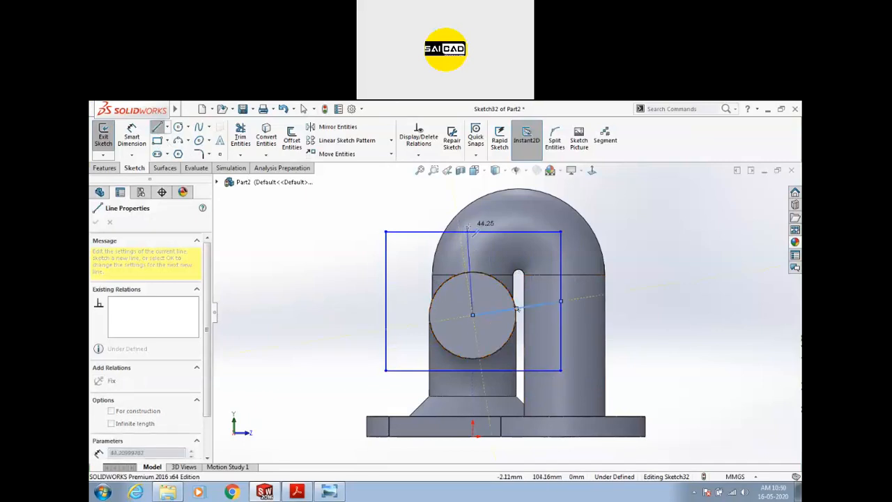
{"action": "left_click", "coordinate": [472, 231]}
{"action": "key", "text": "Escape"}
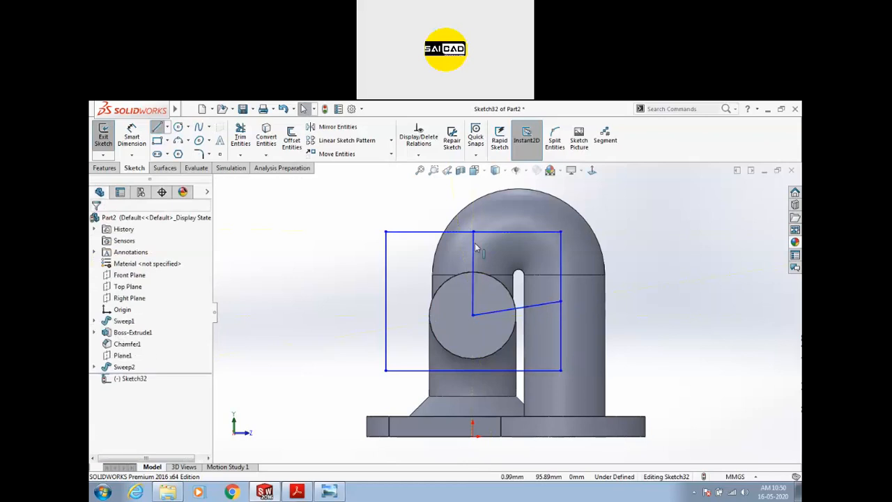
- Constrain the line to the rectangle's upper side as vertical and the line to its right side as horizontal
{"action": "left_click", "coordinate": [474, 244]}
{"action": "left_click", "coordinate": [516, 200]}
{"action": "left_click", "coordinate": [534, 307]}
{"action": "left_click", "coordinate": [566, 260]}
{"action": "left_click", "coordinate": [681, 365]}
- Convert the horizontal and vertical centre lines inside the rectangle to construction geometry
{"action": "left_click", "coordinate": [542, 316]}
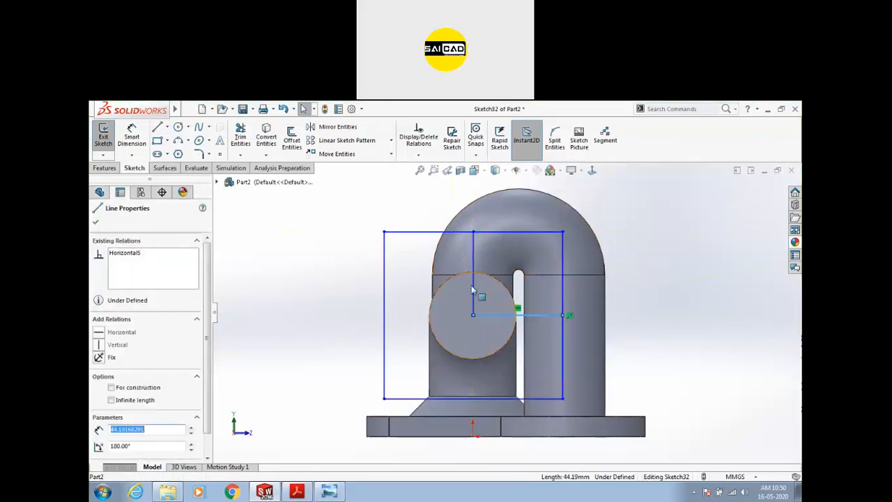
{"action": "left_click", "coordinate": [472, 285], "text": "ctrl"}
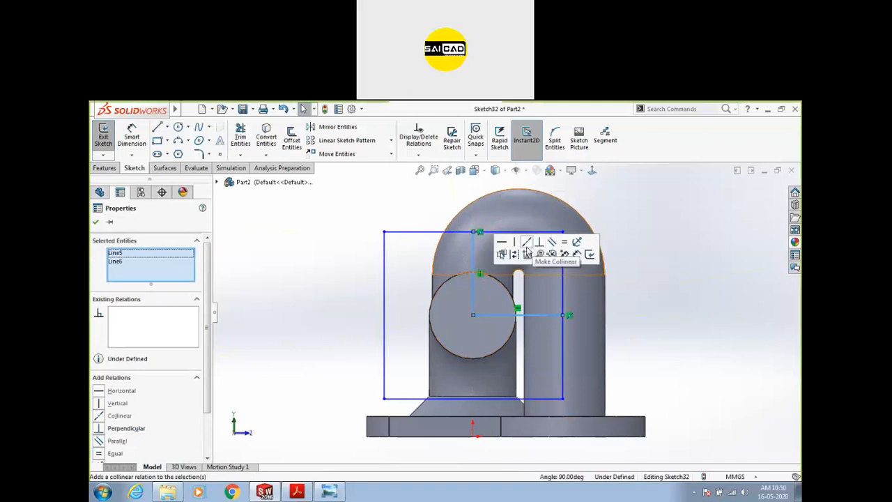
{"action": "left_click", "coordinate": [527, 254]}
- Add an equal relation between the rectangle's right and upper sides to make it a square
{"action": "left_click", "coordinate": [562, 251]}
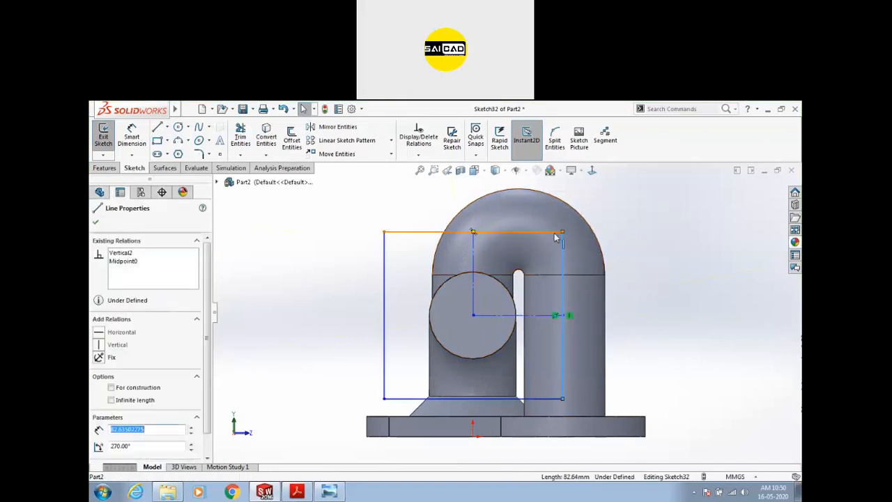
{"action": "left_click", "coordinate": [557, 233], "text": "ctrl"}
{"action": "left_click", "coordinate": [647, 191]}
{"action": "left_click", "coordinate": [662, 283]}
- Dimension the distance between the square's upper and lower sides as 66 mm
{"action": "scroll", "coordinate": [663, 283], "scroll_direction": "up", "scroll_amount": 2}
{"action": "left_click", "coordinate": [133, 137]}
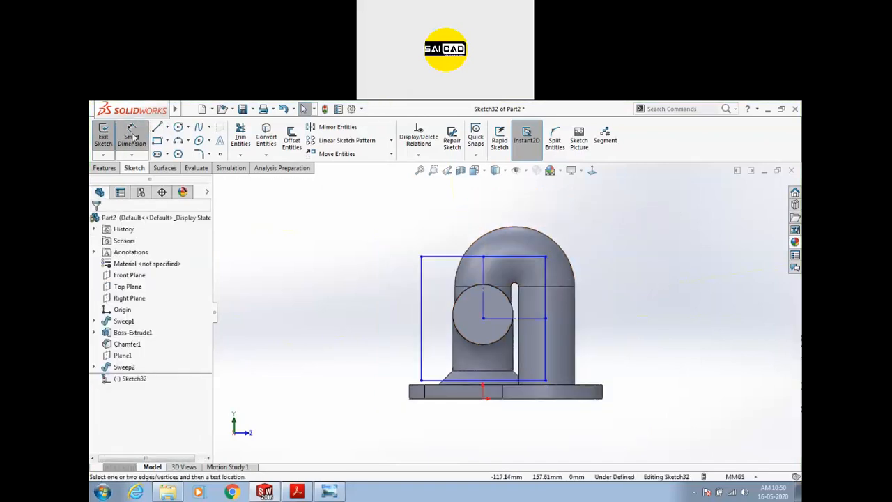
{"action": "left_click", "coordinate": [422, 284]}
{"action": "key", "text": "Escape"}
{"action": "left_click", "coordinate": [450, 257]}
{"action": "left_click", "coordinate": [456, 379]}
{"action": "left_click", "coordinate": [398, 318]}
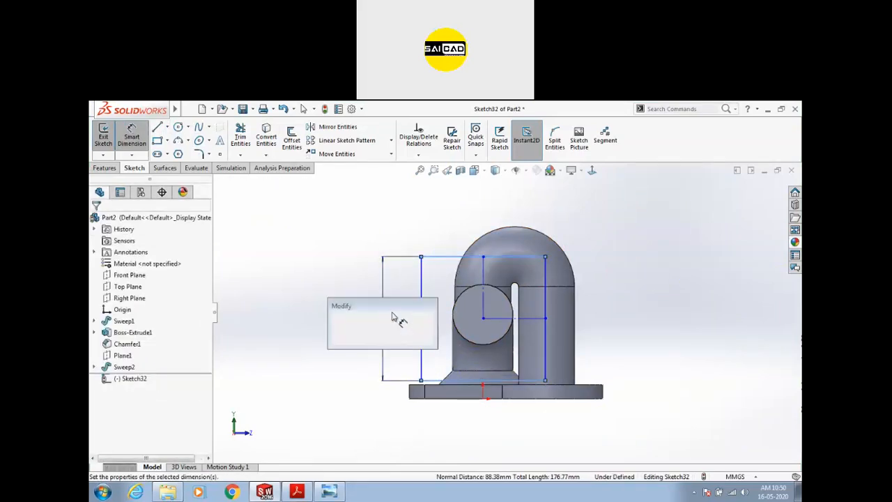
{"action": "type", "text": "66"}
{"action": "key", "text": "Return"}
{"action": "scroll", "coordinate": [479, 335], "scroll_direction": "down", "scroll_amount": 2}
{"action": "key", "text": "Escape"}
- Constrain the construction lines' shared endpoint to the centre of the horizontal pipe's circular edge
{"action": "left_click_drag", "start_coordinate": [515, 334], "coordinate": [489, 311]}
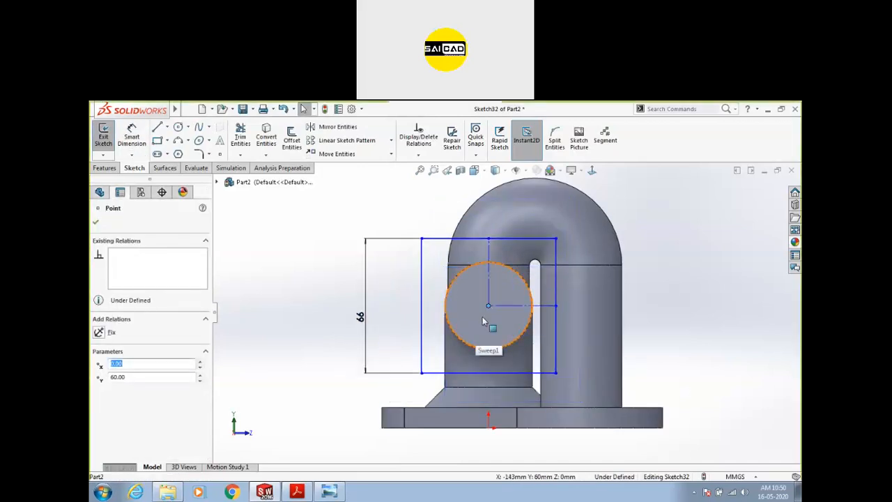
{"action": "key", "text": "Escape"}
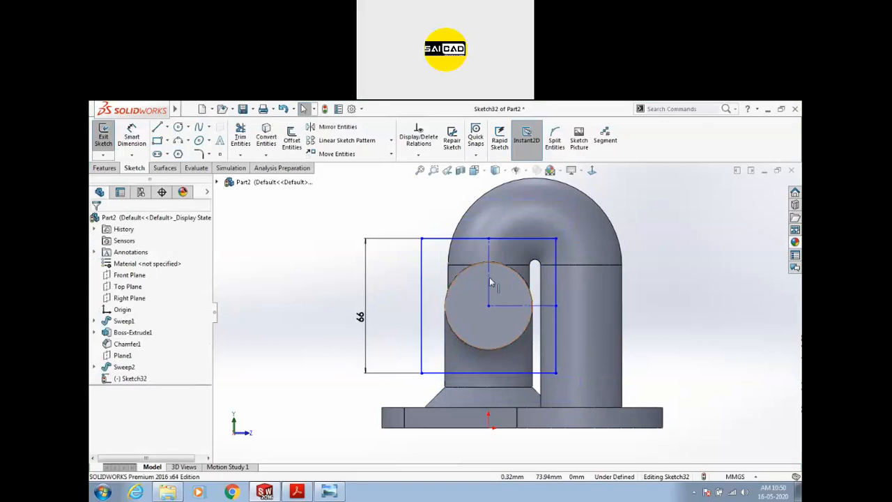
{"action": "left_click", "coordinate": [498, 267]}
{"action": "left_click", "coordinate": [488, 307], "text": "ctrl"}
{"action": "left_click", "coordinate": [518, 264]}
{"action": "key", "text": "Escape"}
{"action": "middle_click_drag", "start_coordinate": [430, 339], "coordinate": [474, 326]}
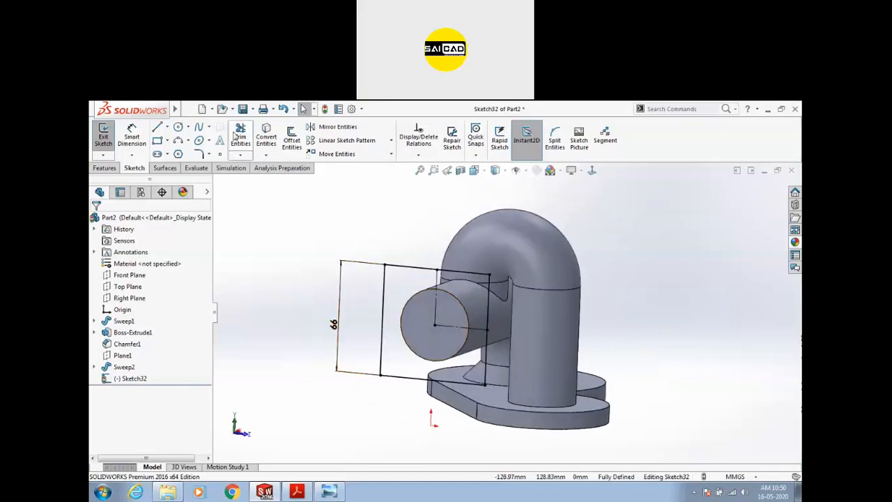
- Round all four corners of the square with 8 mm sketch fillets, accepting removal of the conflicting equal and midpoint relations
{"action": "left_click", "coordinate": [208, 155]}
{"action": "left_click", "coordinate": [228, 166]}
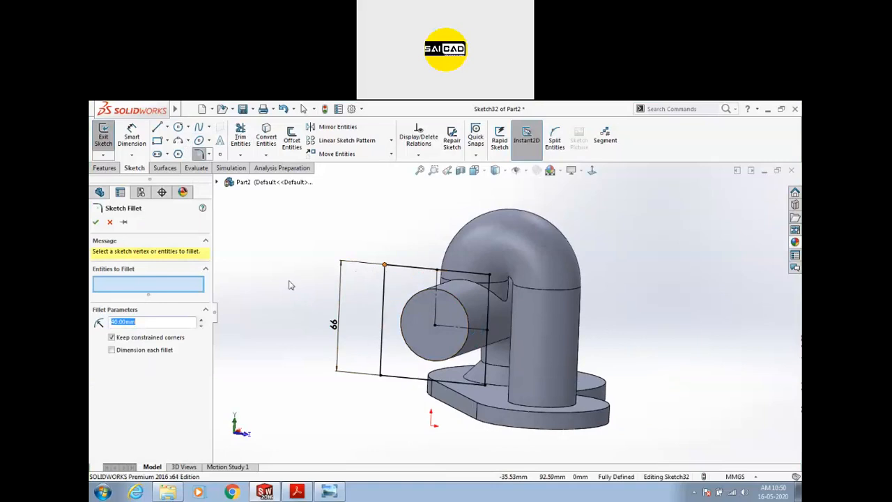
{"action": "type", "text": "5"}
{"action": "key", "text": "Return"}
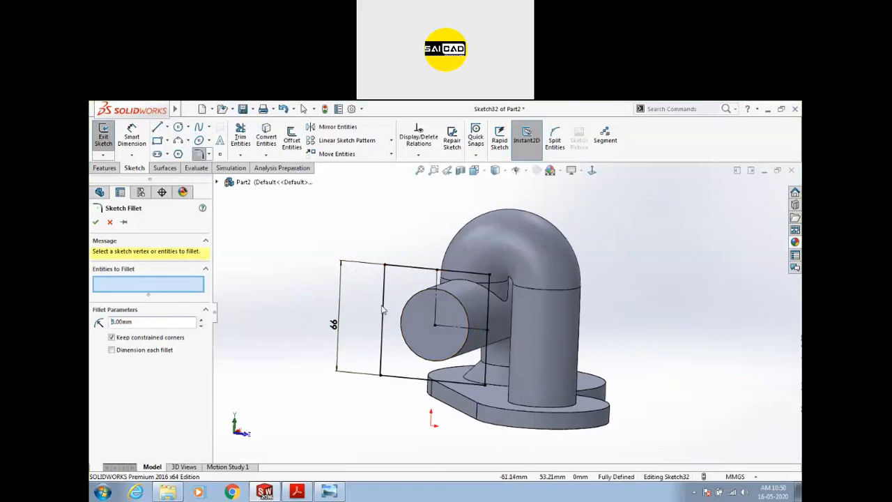
{"action": "left_click", "coordinate": [385, 267]}
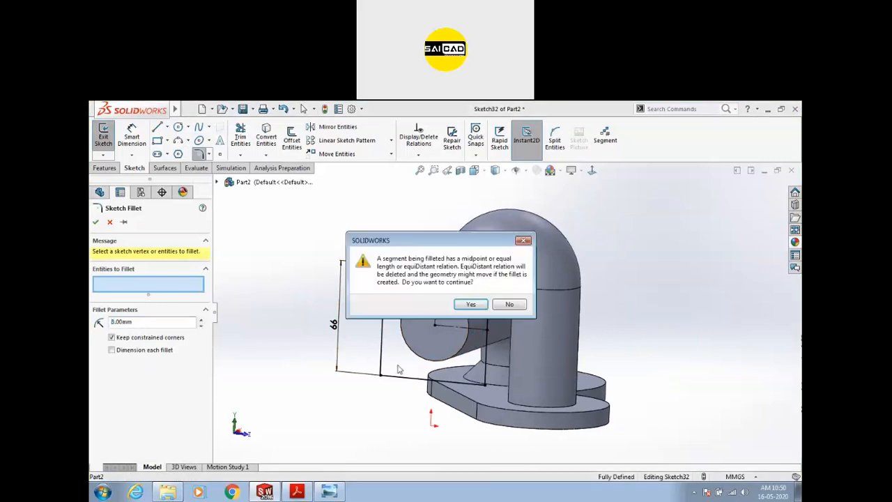
{"action": "left_click", "coordinate": [472, 304]}
{"action": "left_click", "coordinate": [381, 374]}
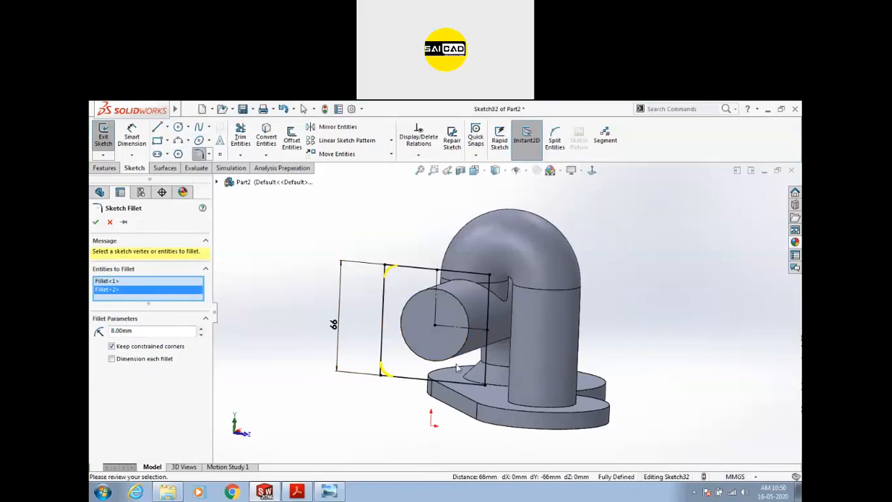
{"action": "left_click", "coordinate": [490, 276]}
{"action": "left_click", "coordinate": [486, 305]}
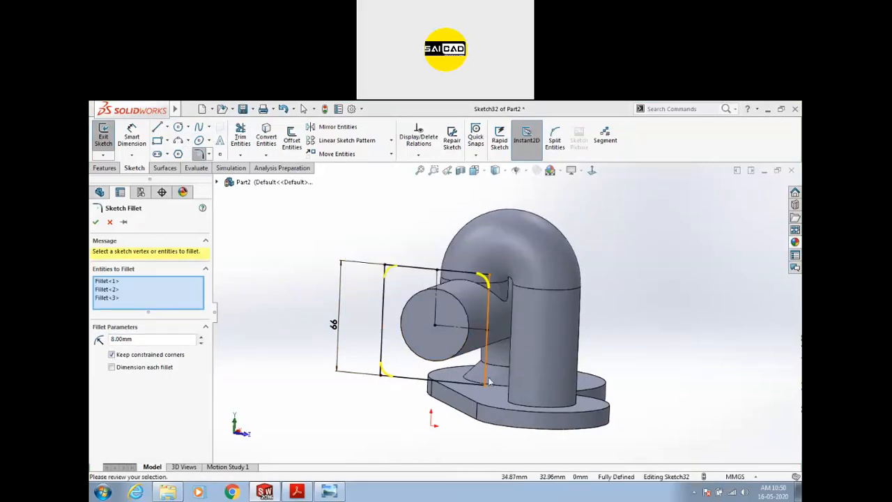
{"action": "left_click", "coordinate": [484, 381]}
{"action": "left_click", "coordinate": [471, 306]}
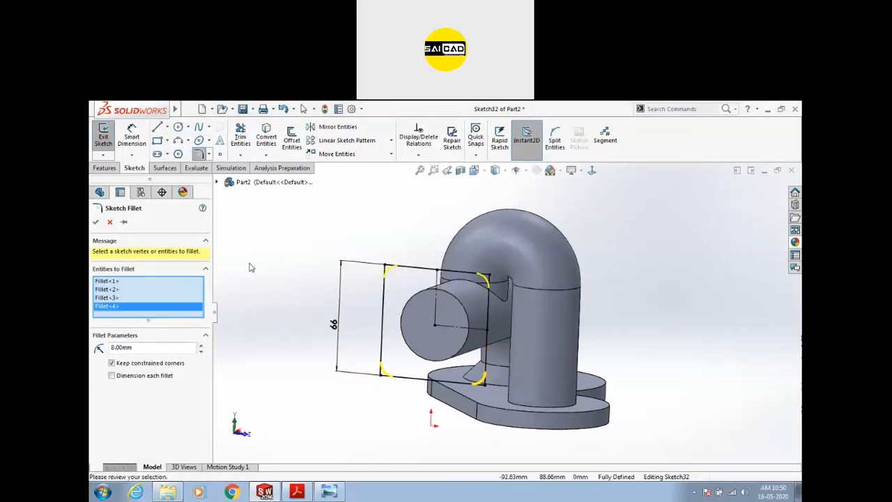
{"action": "left_click", "coordinate": [95, 222]}
- Draw a small hole circle centred on the upper-left corner fillet's centre, viewing the sketch face-on
{"action": "mouse_move", "coordinate": [279, 261]}
{"action": "middle_mouse_down"}
{"action": "mouse_move", "coordinate": [345, 328]}
{"action": "mouse_move", "coordinate": [340, 356]}
{"action": "mouse_move", "coordinate": [436, 329]}
{"action": "middle_mouse_up"}
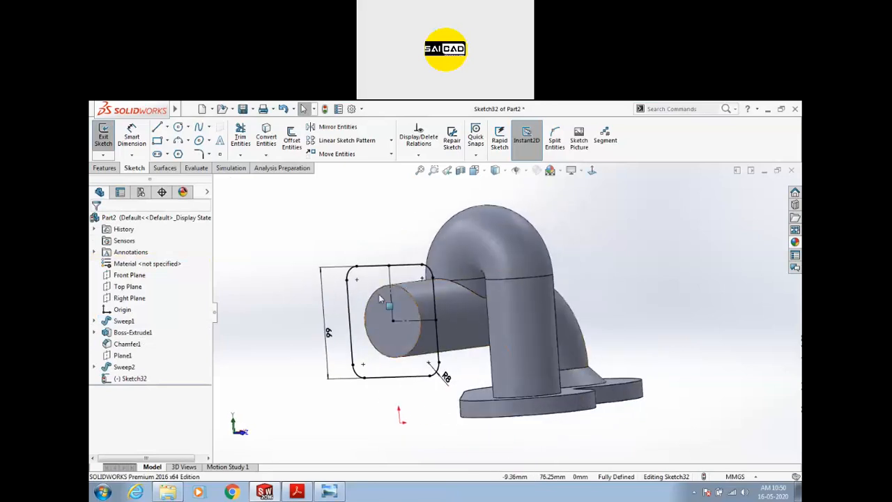
{"action": "key", "text": "ctrl+8"}
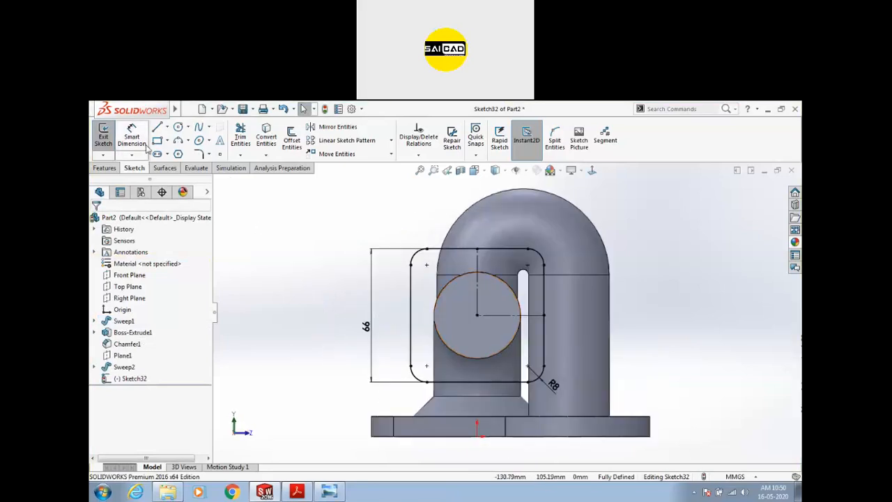
{"action": "left_click", "coordinate": [178, 128]}
{"action": "left_click", "coordinate": [428, 264]}
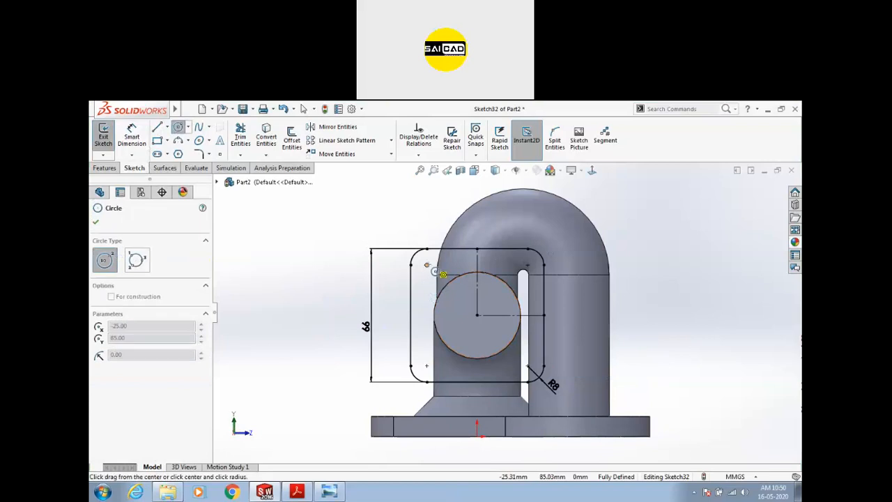
{"action": "left_click", "coordinate": [440, 266]}
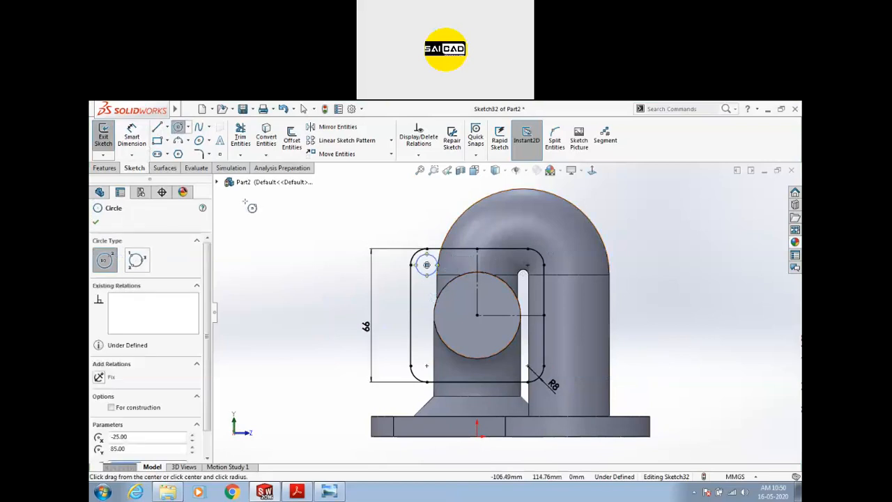
- Dimension the small circle at the flange sketch's upper-left corner to a diameter of 8 mm
{"action": "left_click", "coordinate": [132, 135]}
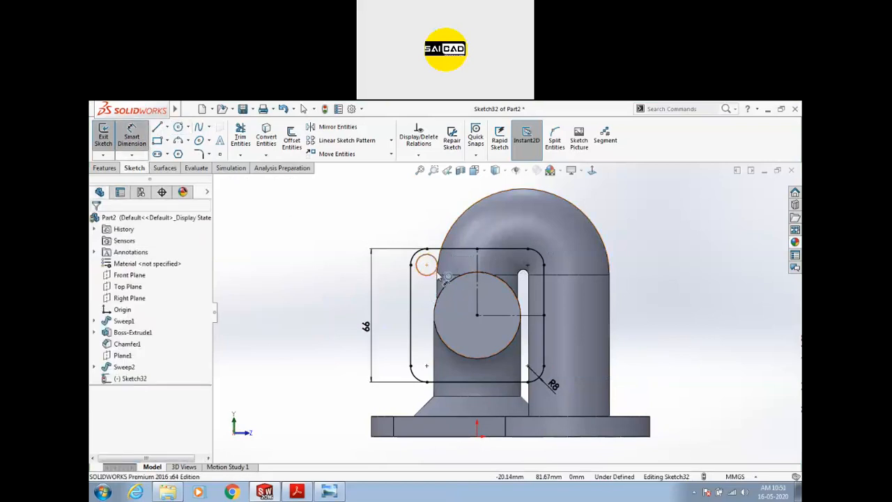
{"action": "left_click", "coordinate": [422, 259]}
{"action": "left_click", "coordinate": [346, 235]}
{"action": "type", "text": "8"}
{"action": "key", "text": "Return"}
{"action": "key", "text": "Escape"}
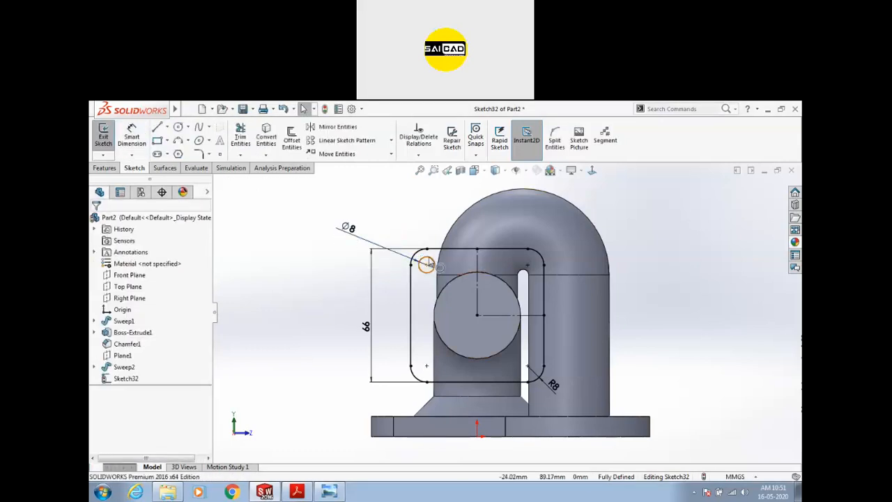
- Pattern the 8 mm circle linearly as 2 by 2 instances spaced 44 mm, with the second direction reversed to run downward
{"action": "left_click", "coordinate": [432, 259]}
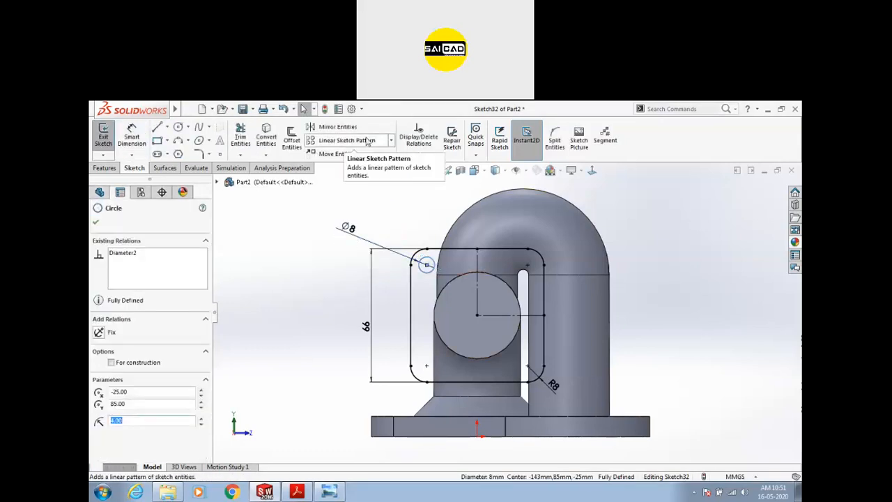
{"action": "left_click", "coordinate": [328, 140]}
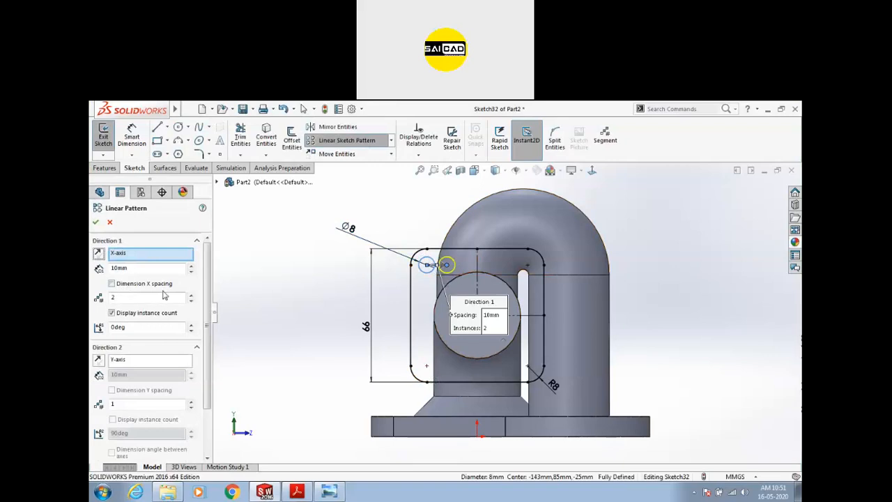
{"action": "key", "text": "Return"}
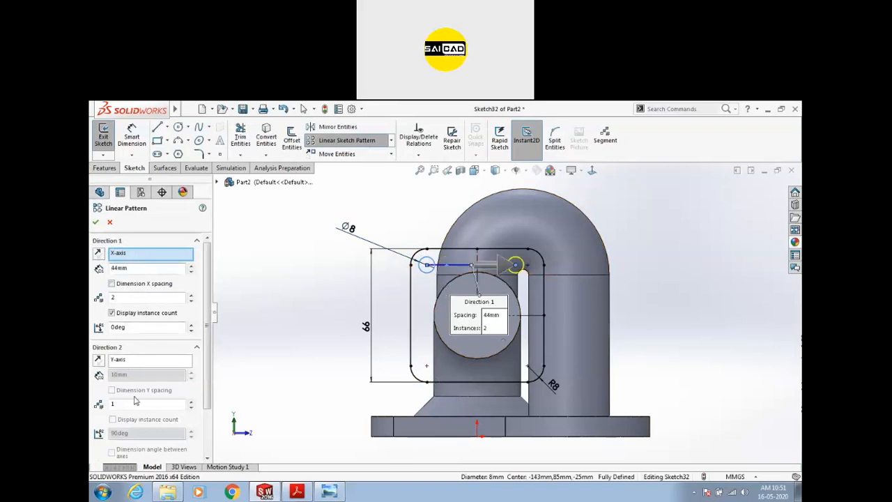
{"action": "left_click", "coordinate": [192, 404]}
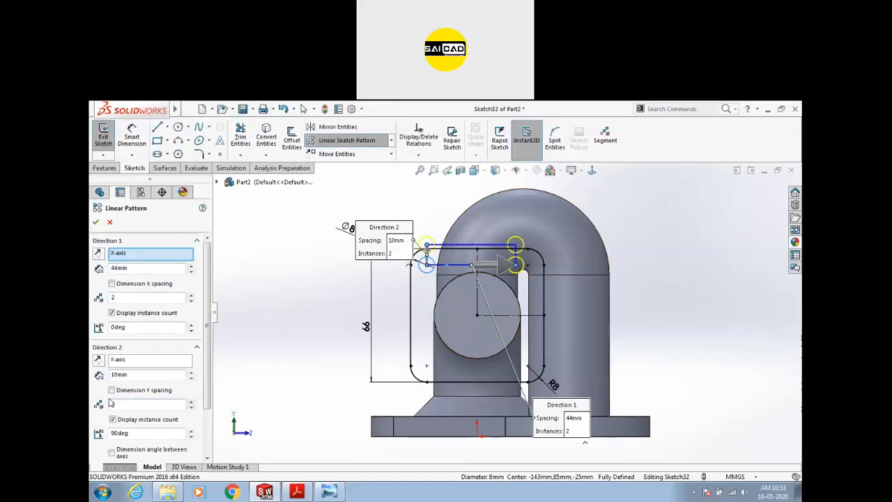
{"action": "left_click", "coordinate": [98, 360]}
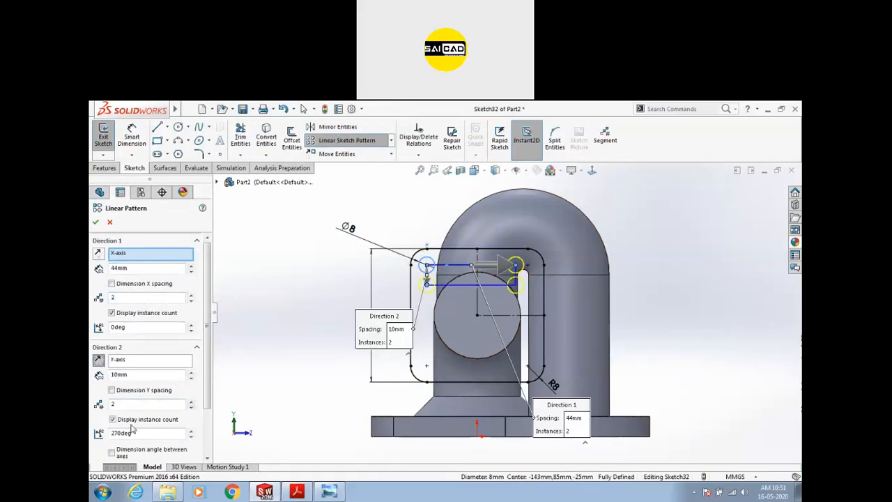
{"action": "type", "text": "44"}
{"action": "key", "text": "Return"}
{"action": "left_click", "coordinate": [100, 226]}
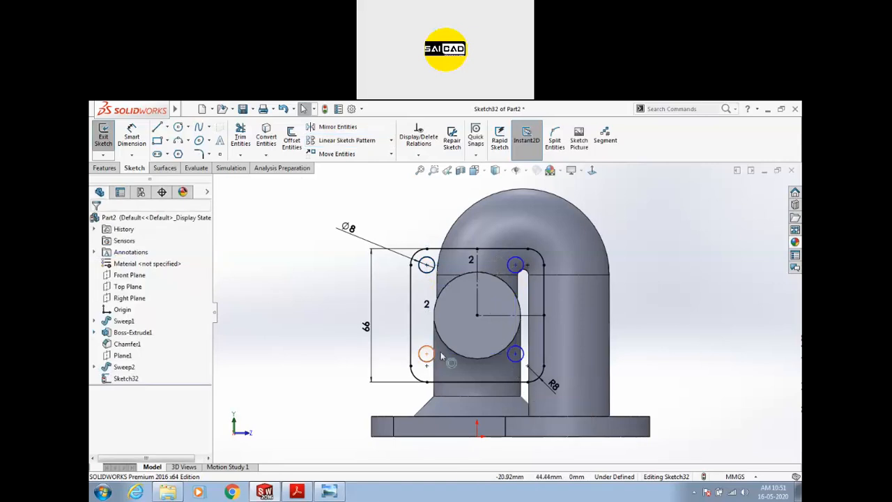
- Add a vertical relation between the two left circle centres and a horizontal relation between the two upper circle centres
{"action": "mouse_move", "coordinate": [427, 354]}
{"action": "left_mouse_down"}
{"action": "mouse_move", "coordinate": [341, 390]}
{"action": "mouse_move", "coordinate": [430, 366]}
{"action": "mouse_move", "coordinate": [415, 359]}
{"action": "mouse_move", "coordinate": [427, 353]}
{"action": "left_mouse_up"}
{"action": "left_click", "coordinate": [427, 265]}
{"action": "left_click", "coordinate": [515, 264], "text": "ctrl"}
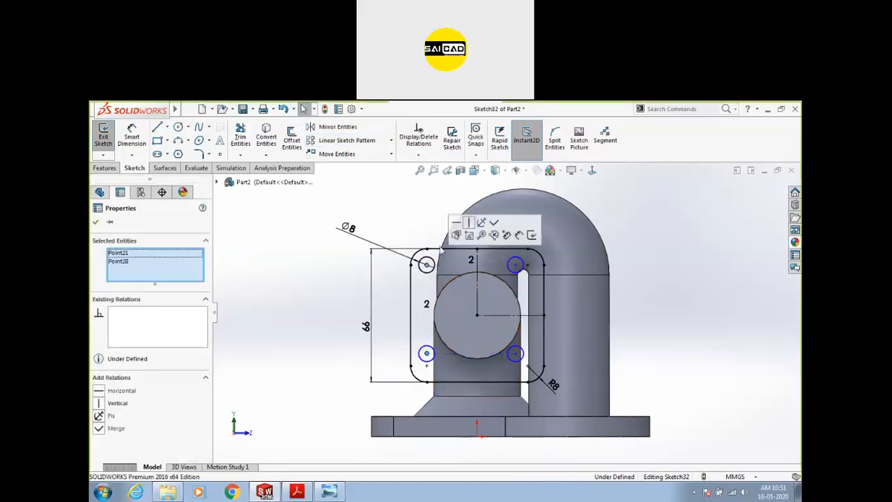
{"action": "left_click", "coordinate": [468, 228]}
{"action": "key", "text": "Escape"}
{"action": "left_click", "coordinate": [426, 353]}
{"action": "left_click", "coordinate": [427, 265], "text": "ctrl"}
{"action": "left_click", "coordinate": [463, 229]}
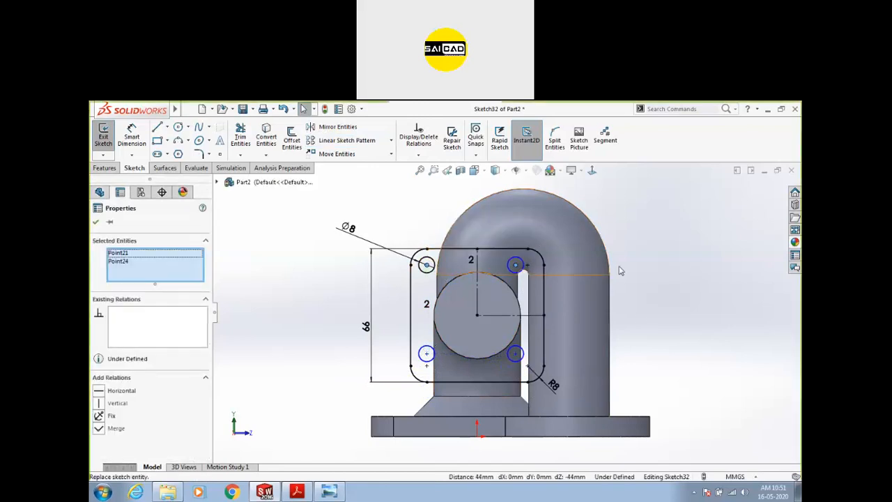
{"action": "left_click", "coordinate": [620, 270]}
{"action": "left_click", "coordinate": [133, 136]}
{"action": "left_click", "coordinate": [426, 264]}
{"action": "key", "text": "Escape"}
- Move the lower-left and lower-right patterned circles onto the centres of the rectangle's rounded corners
{"action": "left_click_drag", "start_coordinate": [427, 355], "coordinate": [427, 366]}
{"action": "left_click", "coordinate": [316, 398]}
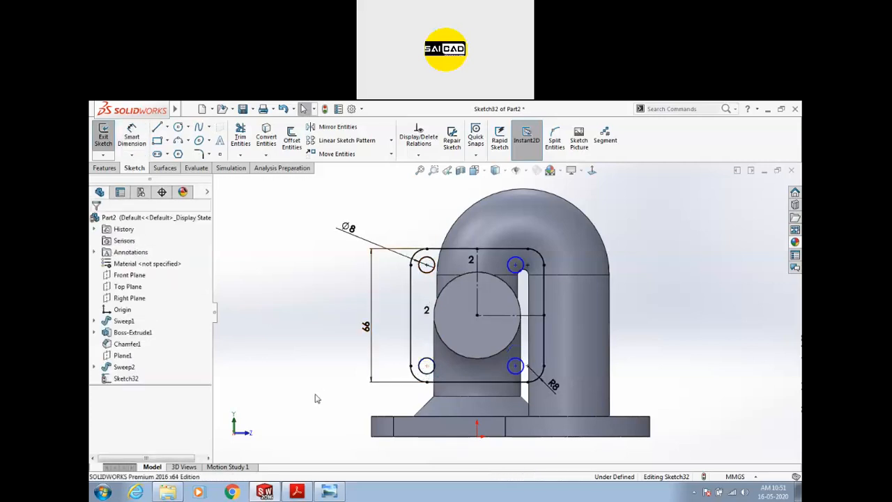
{"action": "left_click_drag", "start_coordinate": [516, 365], "coordinate": [529, 367]}
{"action": "left_click", "coordinate": [630, 366]}
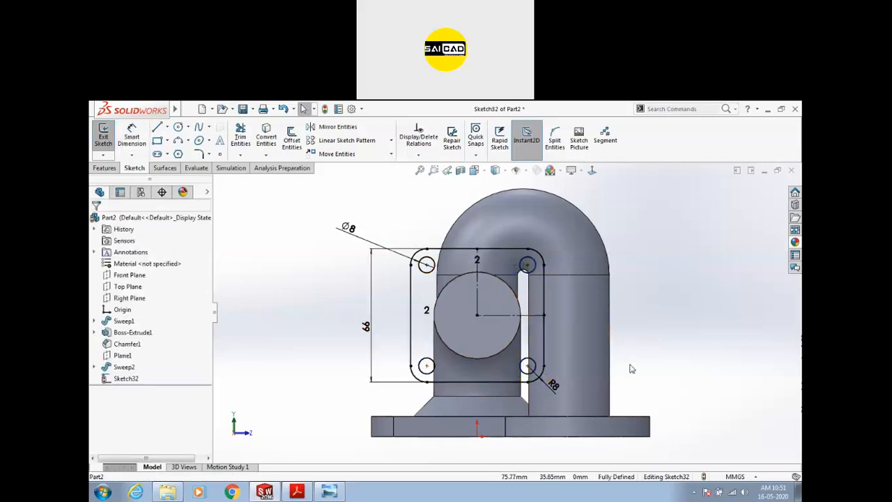
- Finish the flange sketch and set up a blind boss extrusion of 8 mm, reversed toward the pipe, checking the thickness in the drawing
{"action": "middle_click_drag", "start_coordinate": [521, 310], "coordinate": [653, 299]}
{"action": "scroll", "coordinate": [690, 289], "scroll_direction": "down", "scroll_amount": 3}
{"action": "left_click", "coordinate": [103, 136]}
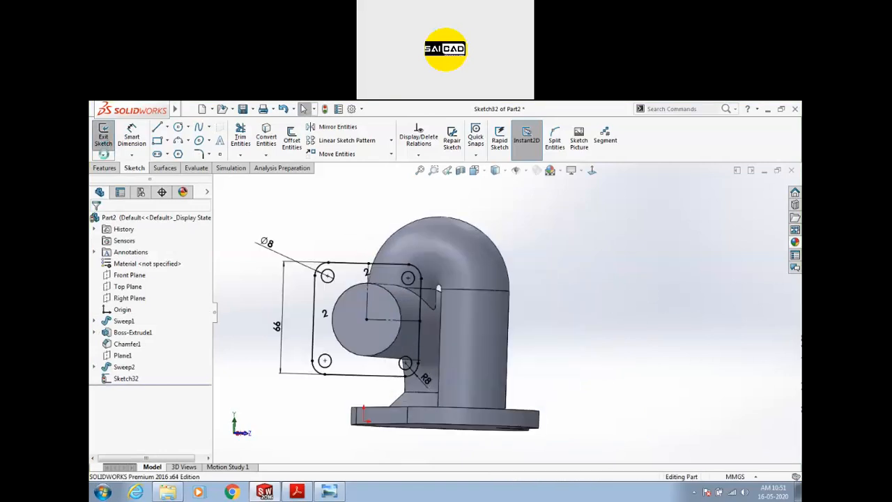
{"action": "left_click", "coordinate": [105, 168]}
{"action": "left_click", "coordinate": [108, 138]}
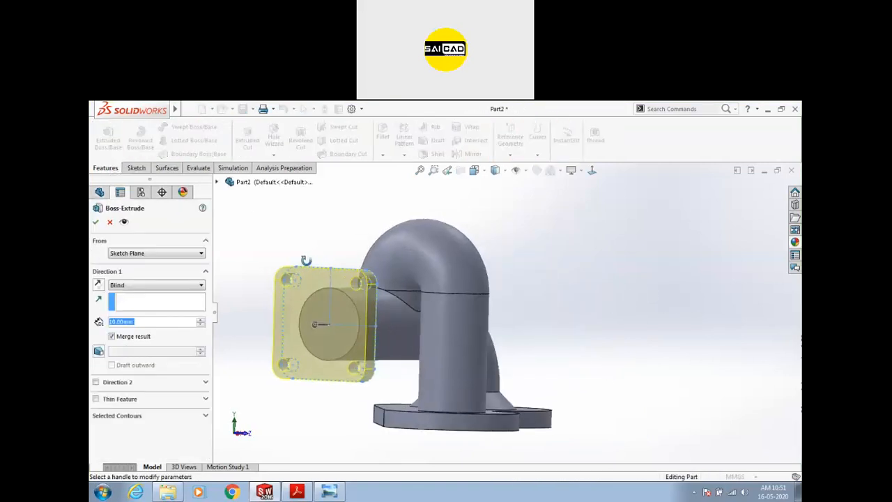
{"action": "middle_click_drag", "start_coordinate": [334, 313], "coordinate": [340, 425]}
{"action": "key", "text": "alt+Tab"}
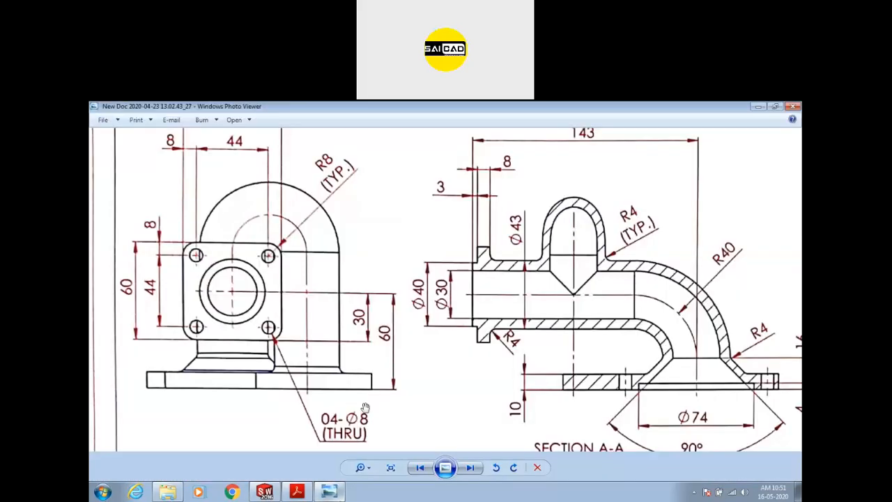
{"action": "left_click", "coordinate": [329, 491]}
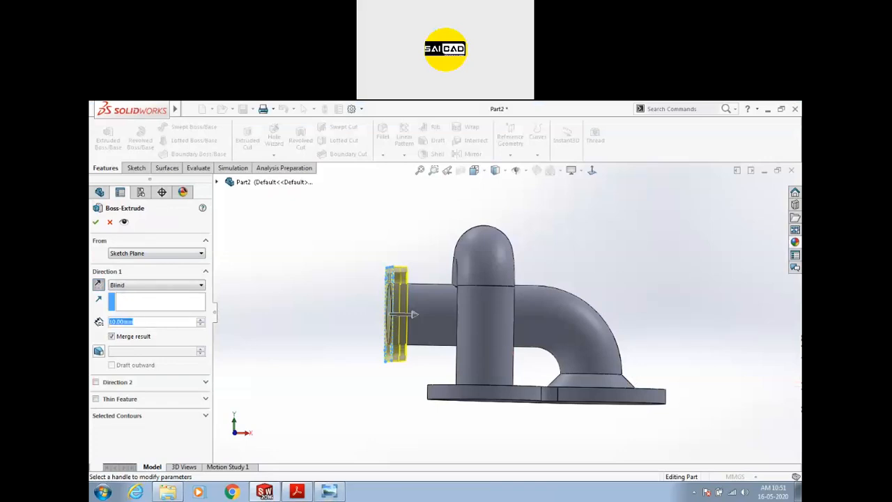
{"action": "type", "text": "8"}
{"action": "key", "text": "Return"}
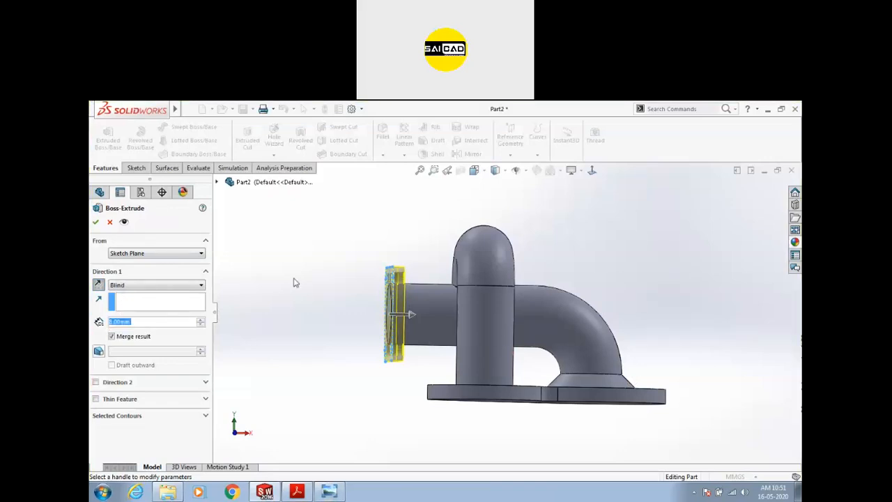
- Start the flange extrusion at a 3 mm offset from the sketch plane, reversed toward the pipe, and create the feature
{"action": "middle_click_drag", "start_coordinate": [295, 281], "coordinate": [317, 317]}
{"action": "scroll", "coordinate": [383, 321], "scroll_direction": "down", "scroll_amount": 5}
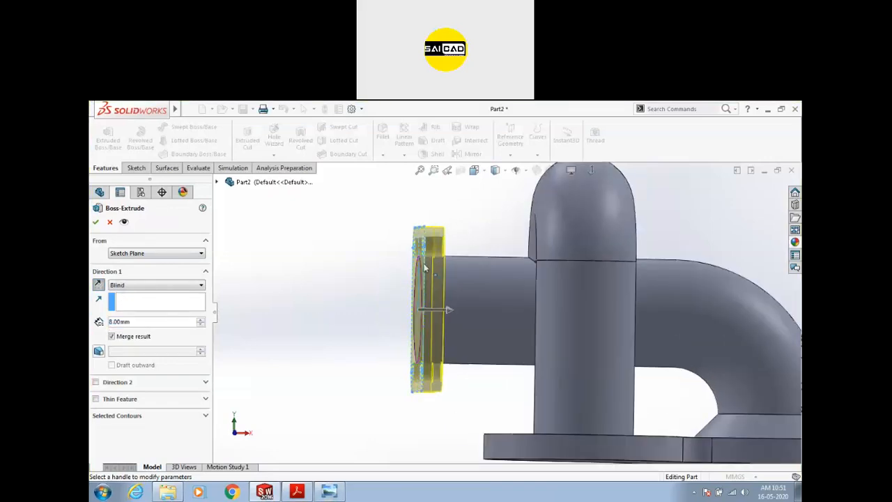
{"action": "left_click", "coordinate": [139, 254]}
{"action": "left_click", "coordinate": [132, 286]}
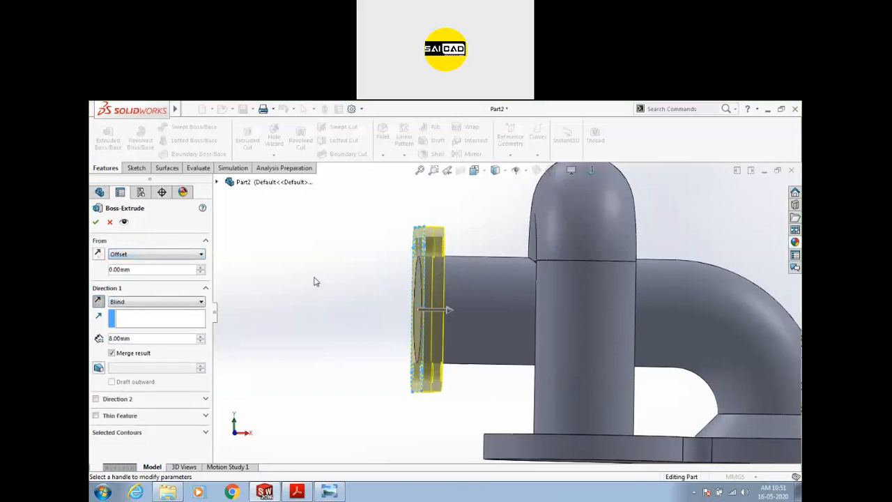
{"action": "type", "text": "3"}
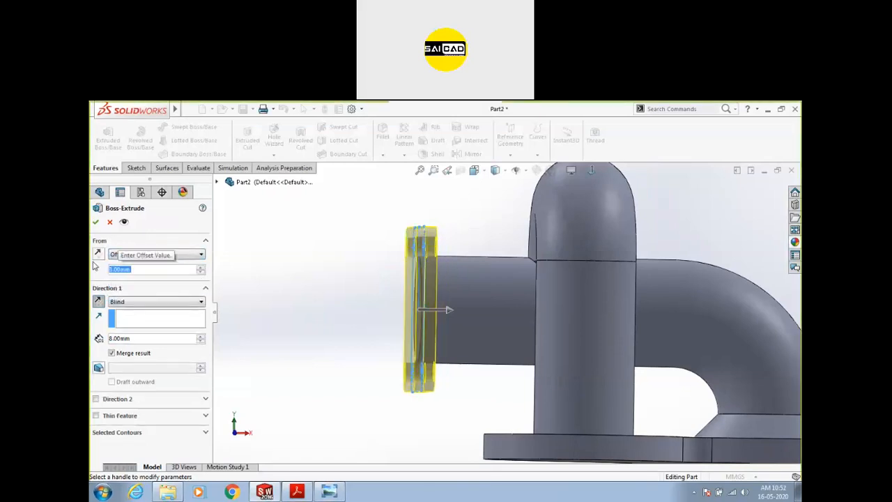
{"action": "key", "text": "Return"}
{"action": "left_click", "coordinate": [419, 170]}
{"action": "scroll", "coordinate": [394, 289], "scroll_direction": "down", "scroll_amount": 3}
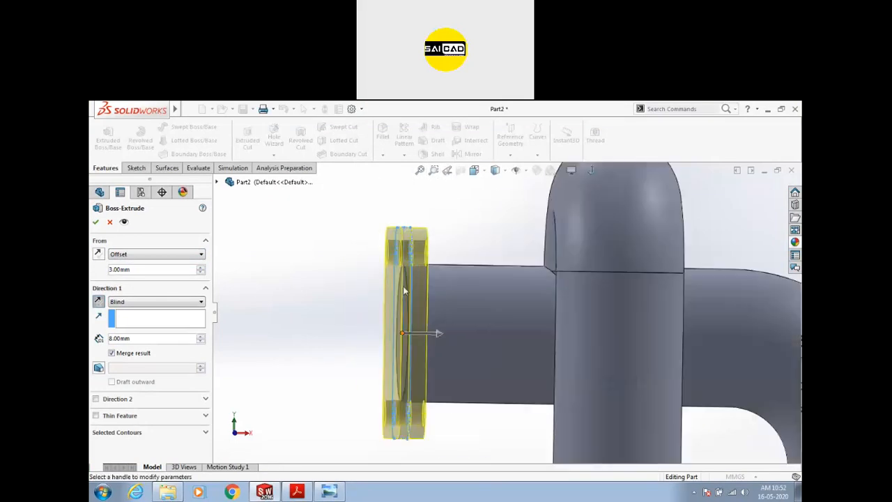
{"action": "left_click", "coordinate": [100, 254]}
{"action": "left_click", "coordinate": [96, 221]}
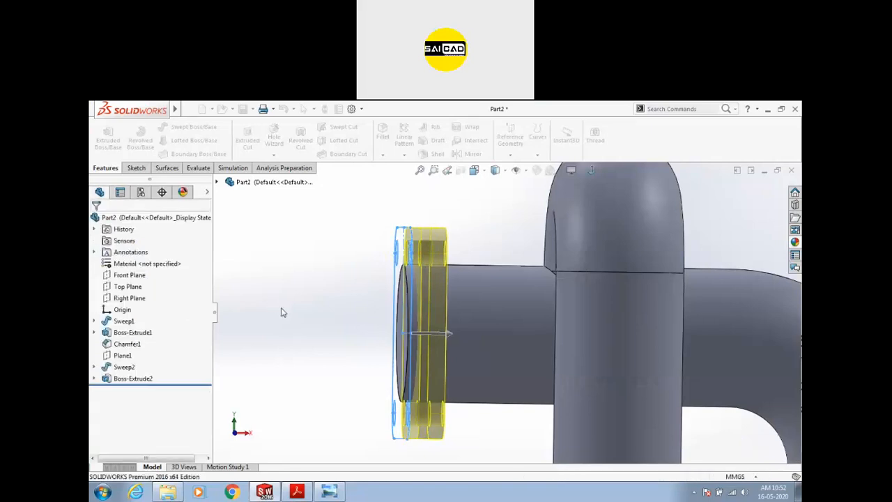
- Compare the square flange with the reference drawing, examining its section view and isometric view
{"action": "middle_click_drag", "start_coordinate": [293, 294], "coordinate": [277, 313]}
{"action": "scroll", "coordinate": [276, 313], "scroll_direction": "up", "scroll_amount": 3}
{"action": "middle_click_drag", "start_coordinate": [360, 367], "coordinate": [359, 394]}
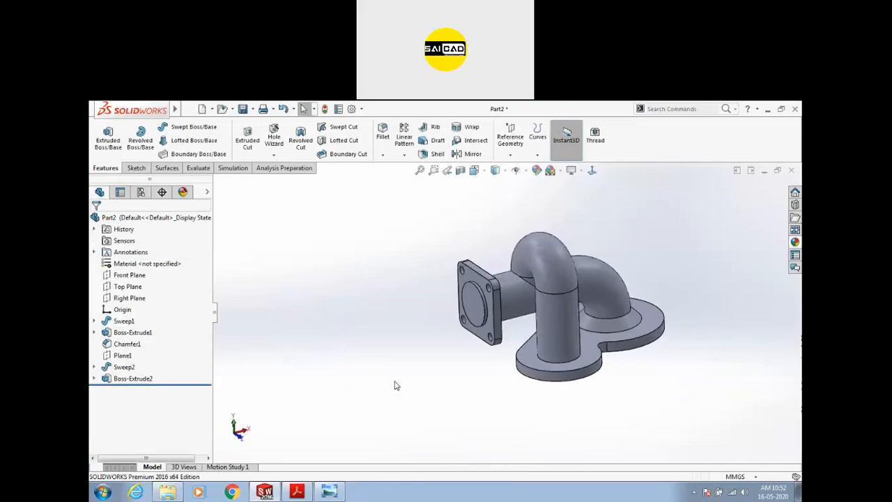
{"action": "left_click", "coordinate": [337, 492]}
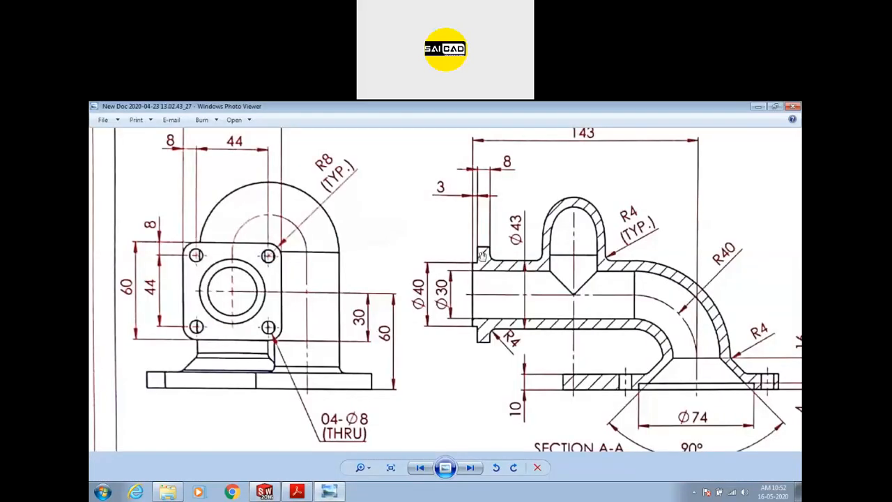
{"action": "scroll", "coordinate": [442, 277], "scroll_direction": "up", "scroll_amount": 3}
{"action": "scroll", "coordinate": [444, 275], "scroll_direction": "down", "scroll_amount": 8}
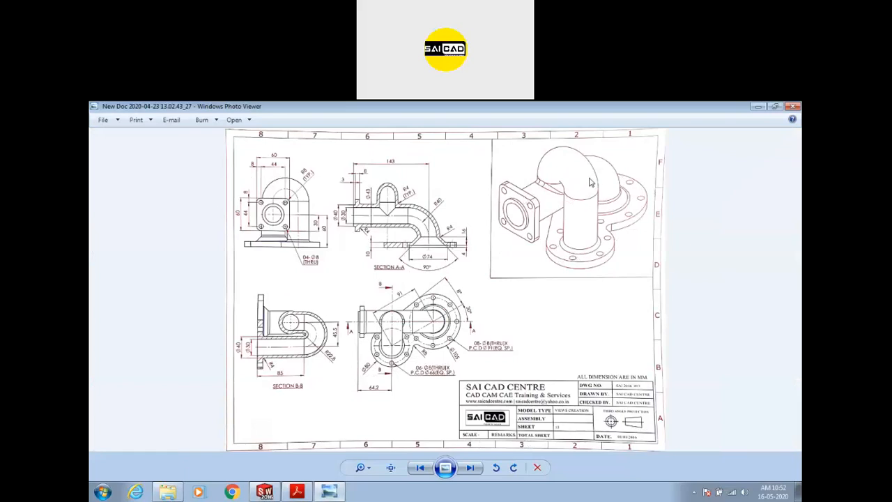
{"action": "scroll", "coordinate": [579, 182], "scroll_direction": "up", "scroll_amount": 2}
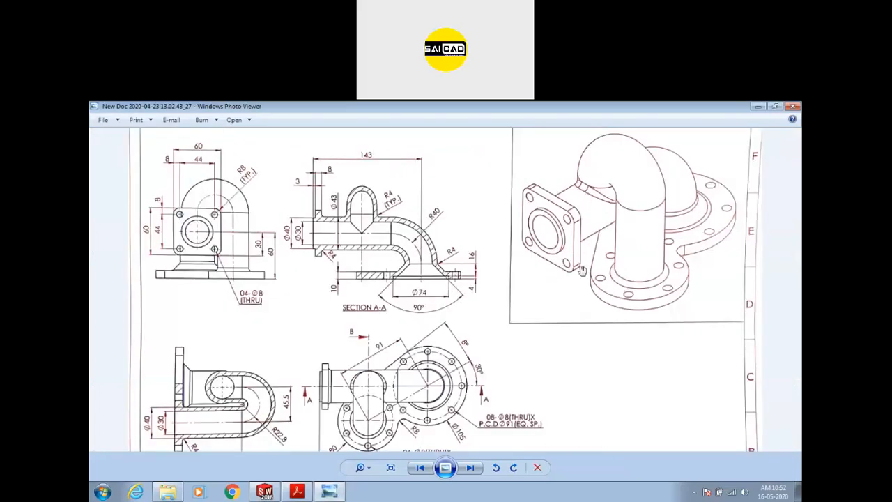
{"action": "scroll", "coordinate": [553, 263], "scroll_direction": "down", "scroll_amount": 1}
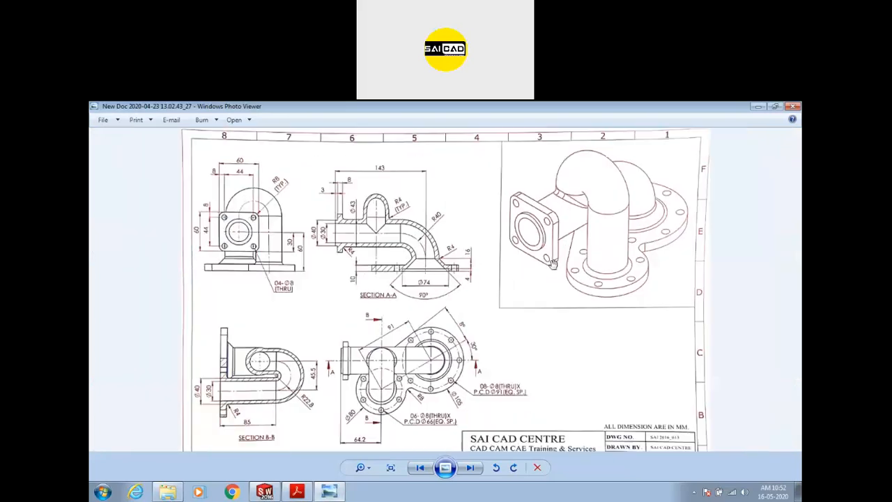
{"action": "left_click", "coordinate": [329, 491]}
{"action": "mouse_move", "coordinate": [451, 371]}
{"action": "middle_mouse_down"}
{"action": "mouse_move", "coordinate": [437, 358]}
{"action": "mouse_move", "coordinate": [460, 364]}
{"action": "middle_mouse_up"}
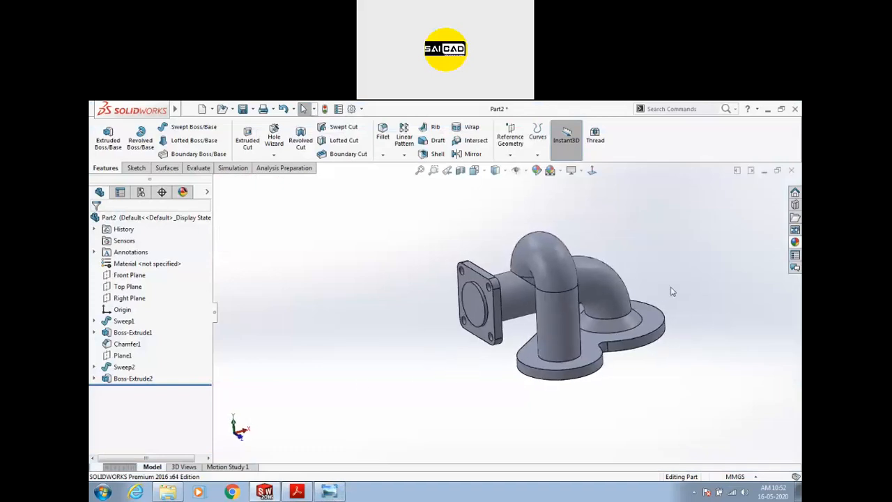
{"action": "scroll", "coordinate": [673, 291], "scroll_direction": "down", "scroll_amount": 2}
{"action": "middle_click_drag", "start_coordinate": [619, 338], "coordinate": [632, 329]}
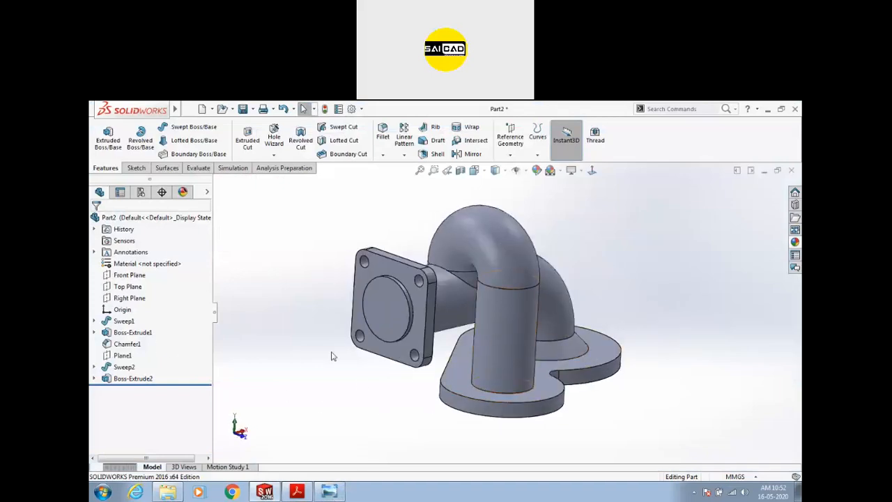
{"action": "left_click", "coordinate": [519, 348]}
{"action": "left_click", "coordinate": [500, 256]}
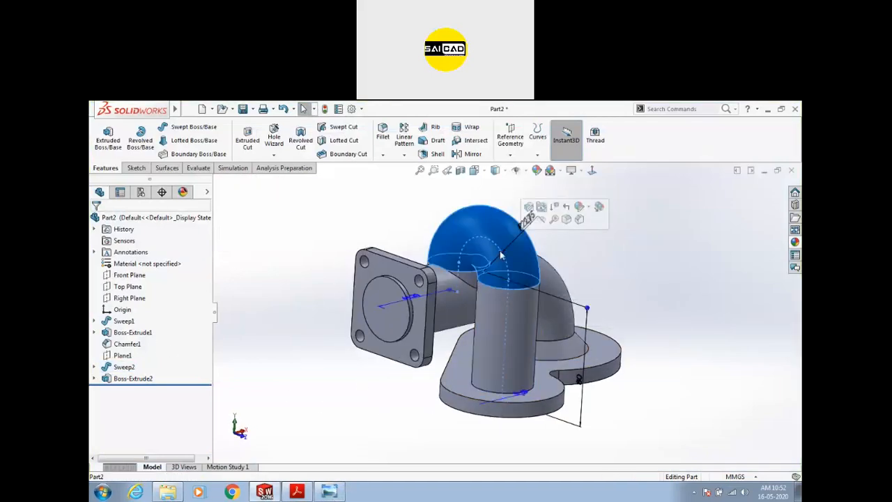
{"action": "left_click", "coordinate": [557, 310]}
{"action": "left_click", "coordinate": [672, 333]}
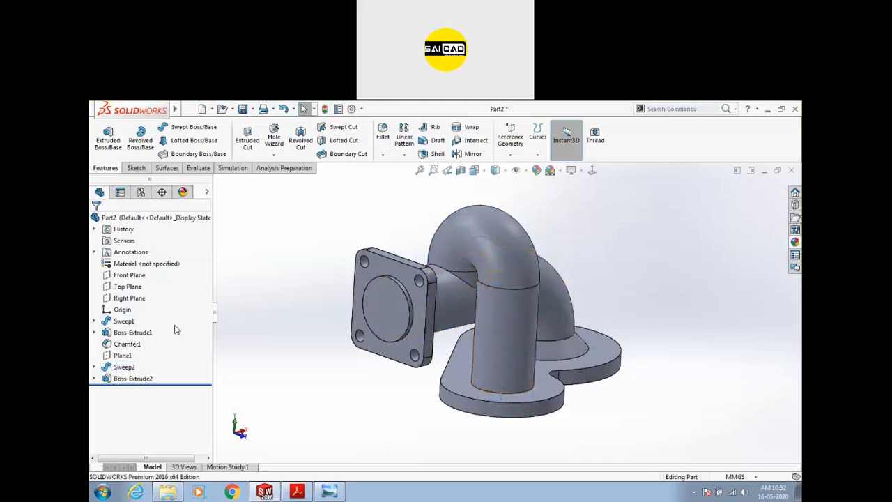
- Show the path sketch of the first pipe sweep, which runs from the square flange to the large base flange
{"action": "left_click", "coordinate": [123, 321]}
{"action": "left_click", "coordinate": [94, 321]}
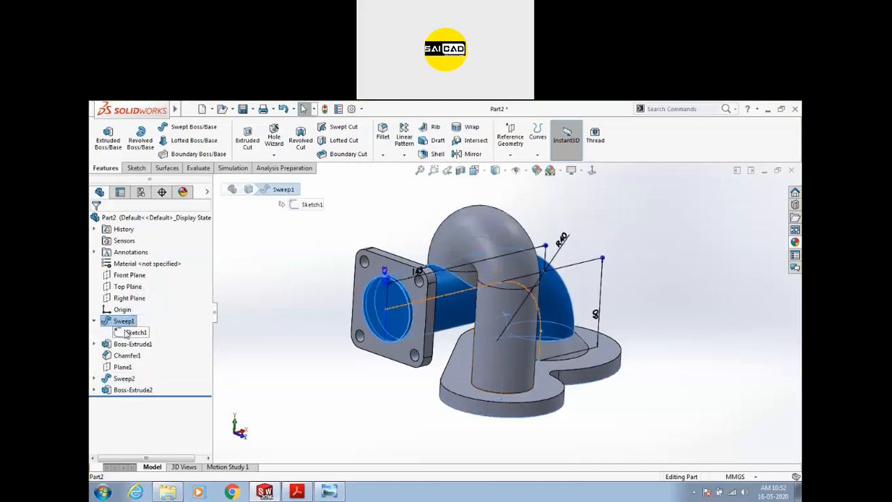
{"action": "left_click", "coordinate": [127, 334]}
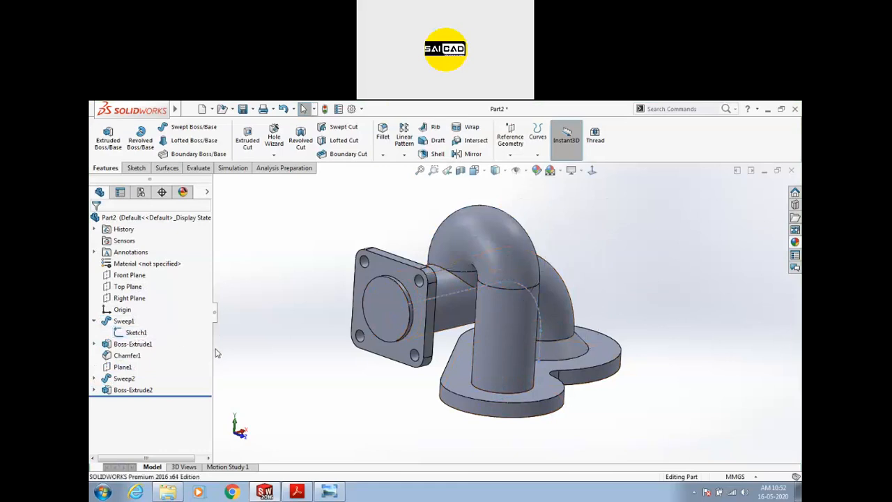
- Create a swept cut with a 30 mm circular profile along the first pipe's path, checking the bore diameter in the drawing
{"action": "left_click", "coordinate": [447, 293]}
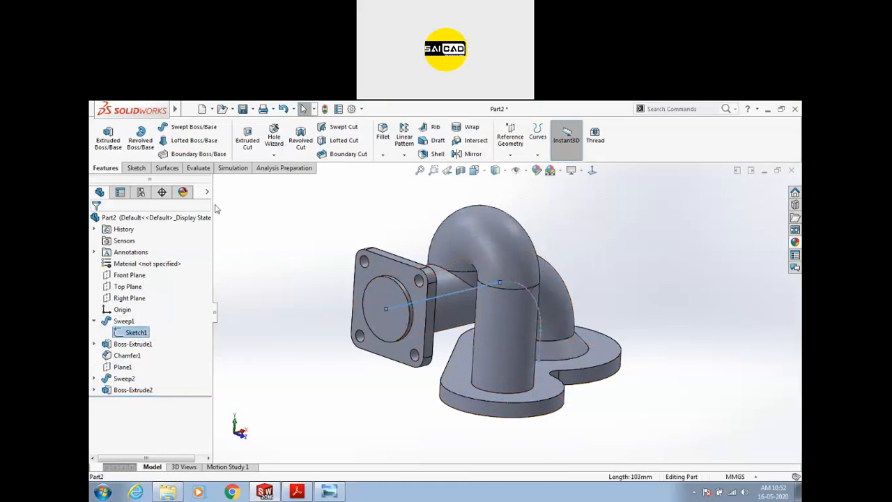
{"action": "left_click", "coordinate": [339, 127]}
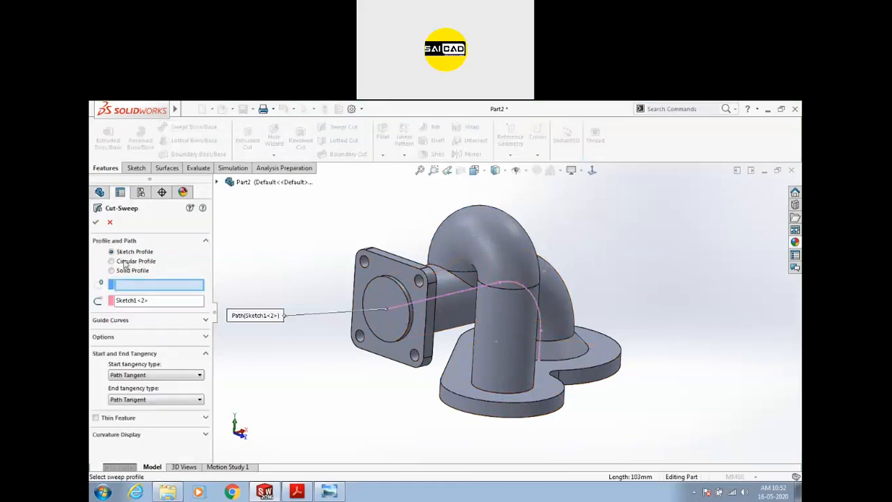
{"action": "left_click", "coordinate": [124, 262]}
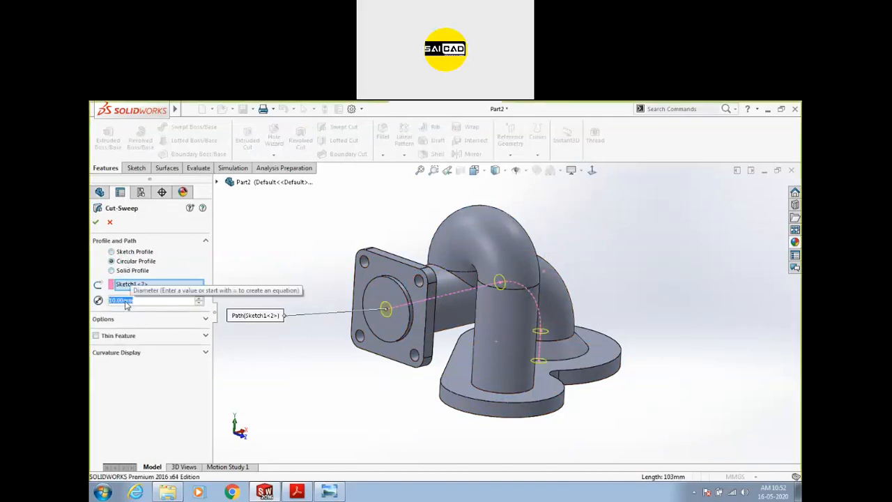
{"action": "type", "text": "30"}
{"action": "key", "text": "Return"}
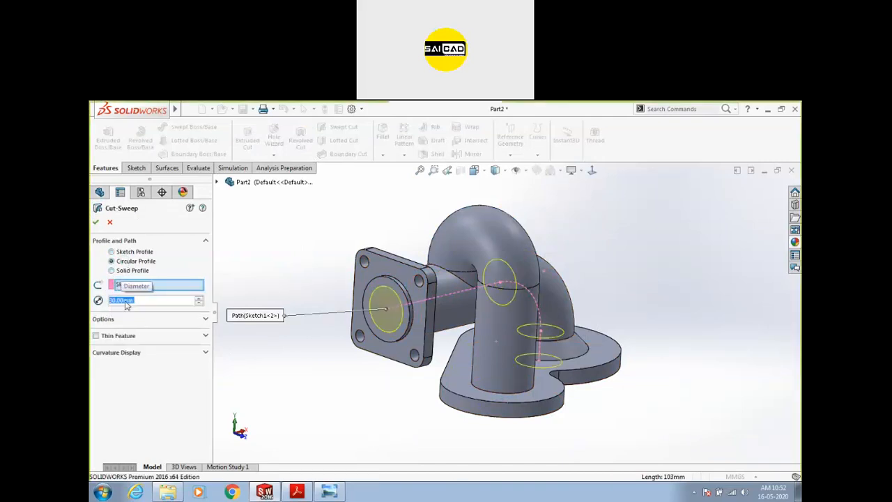
{"action": "left_click", "coordinate": [329, 492]}
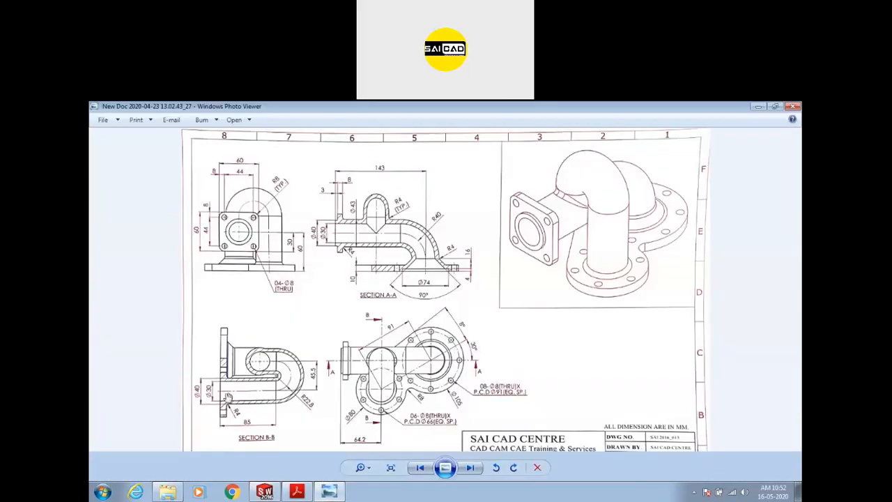
{"action": "left_click", "coordinate": [329, 492]}
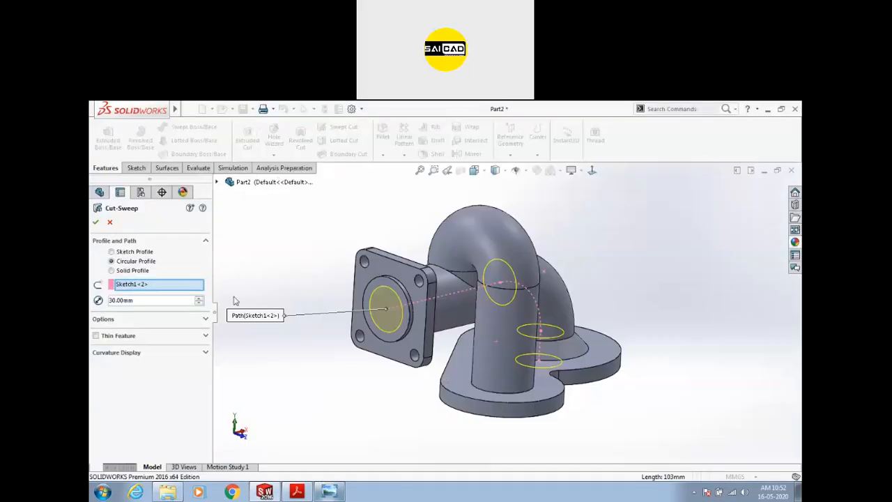
{"action": "left_click", "coordinate": [95, 222]}
- Hide the first pipe's path sketch and show the path sketch of the second, U-bent pipe sweep
{"action": "middle_click_drag", "start_coordinate": [322, 392], "coordinate": [319, 365]}
{"action": "left_click", "coordinate": [319, 365]}
{"action": "left_click", "coordinate": [135, 332]}
{"action": "left_click", "coordinate": [144, 315]}
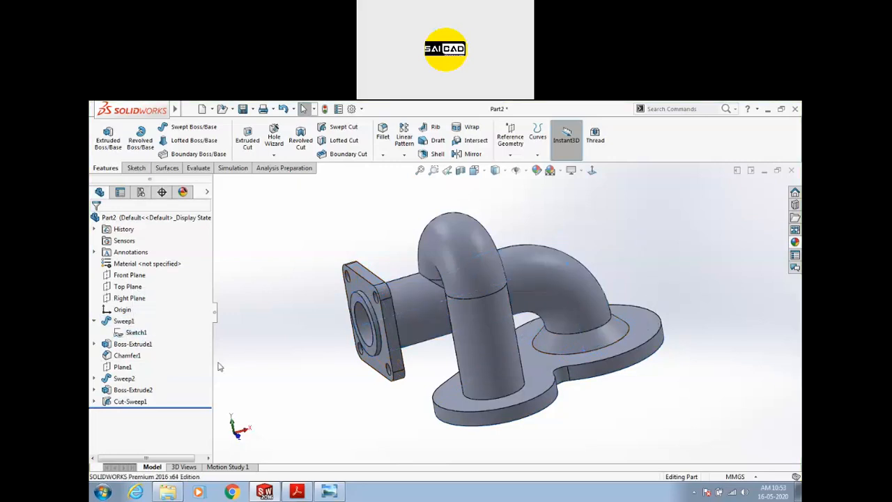
{"action": "left_click", "coordinate": [101, 379]}
{"action": "left_click", "coordinate": [137, 390]}
{"action": "left_click", "coordinate": [144, 373]}
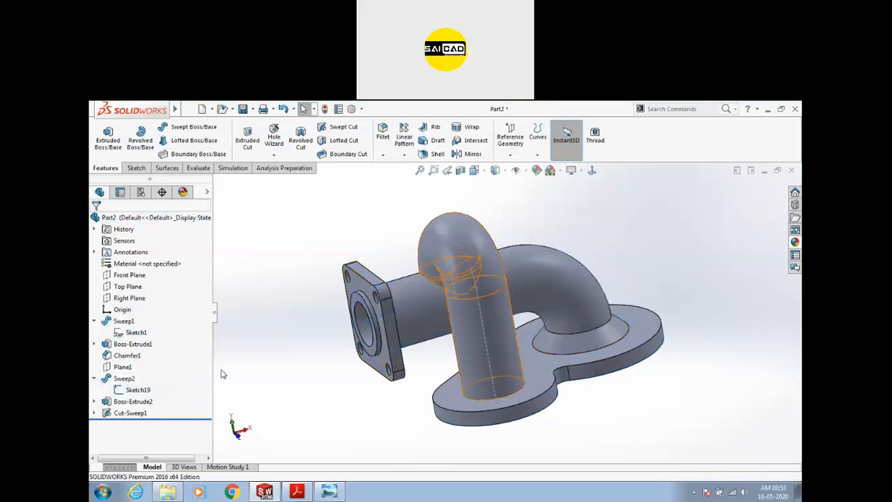
- Create a swept cut with a 30 mm circular profile along the U-bent pipe's path
{"action": "left_click", "coordinate": [479, 310]}
{"action": "left_click", "coordinate": [339, 127]}
{"action": "left_click", "coordinate": [127, 262]}
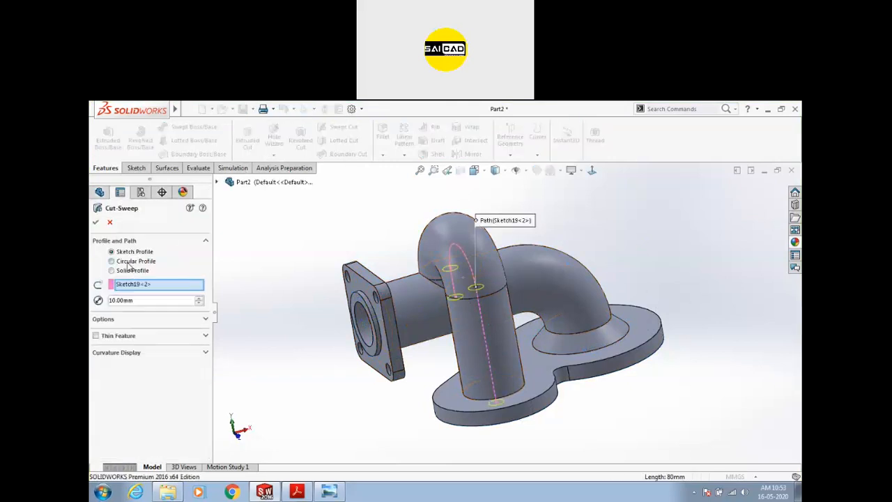
{"action": "type", "text": "30"}
{"action": "key", "text": "Return"}
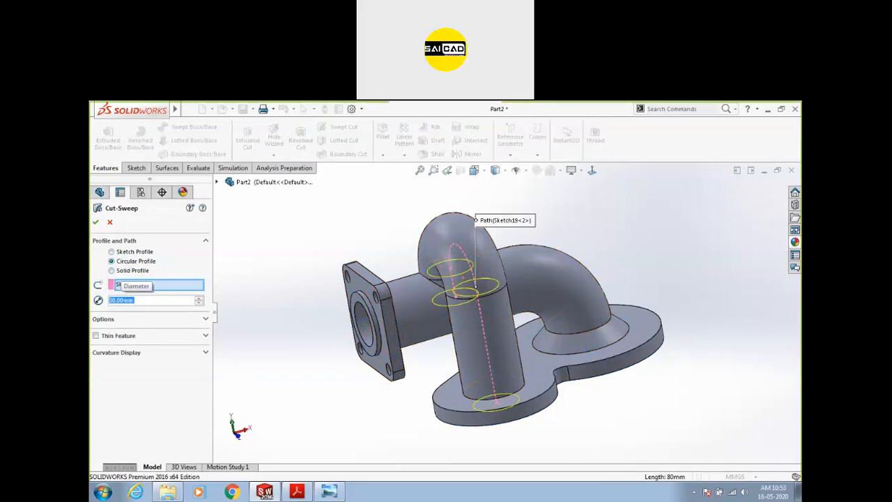
{"action": "left_click", "coordinate": [96, 222]}
- Examine the hollowed pipes in section views through the Front, Top and Right planes, returning to the Front Plane
{"action": "middle_click_drag", "start_coordinate": [285, 384], "coordinate": [502, 285]}
{"action": "middle_click_drag", "start_coordinate": [586, 260], "coordinate": [429, 291]}
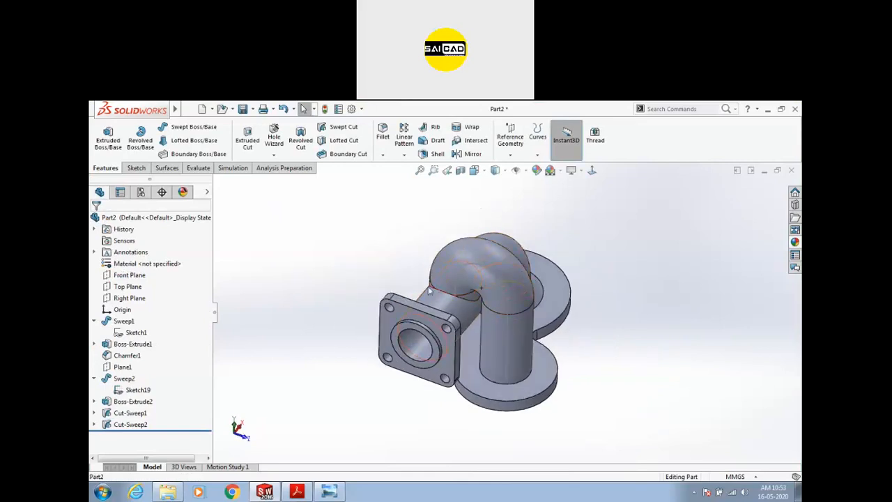
{"action": "left_click", "coordinate": [461, 171]}
{"action": "scroll", "coordinate": [578, 332], "scroll_direction": "up", "scroll_amount": 2}
{"action": "middle_click_drag", "start_coordinate": [578, 332], "coordinate": [562, 307]}
{"action": "scroll", "coordinate": [503, 296], "scroll_direction": "down", "scroll_amount": 1}
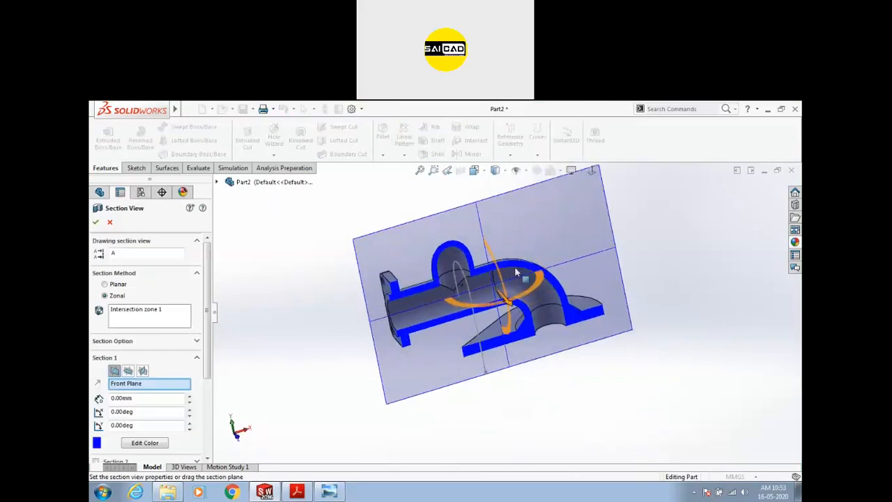
{"action": "left_click", "coordinate": [128, 371]}
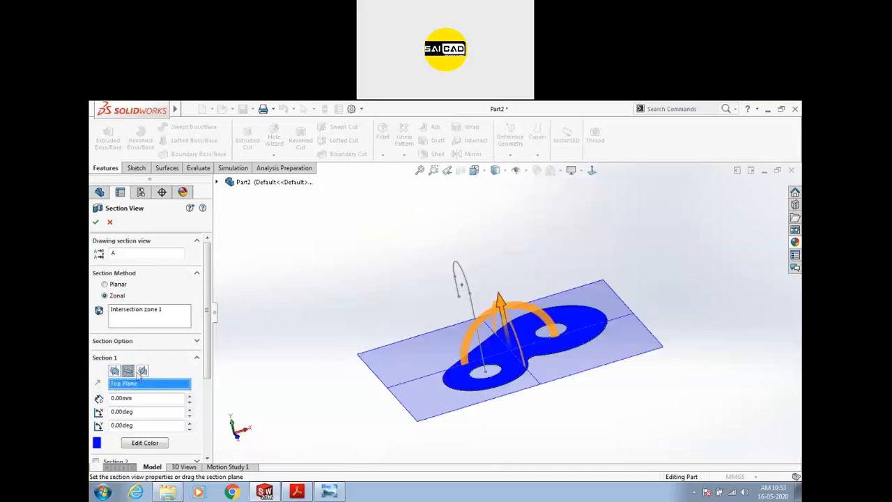
{"action": "left_click", "coordinate": [143, 370]}
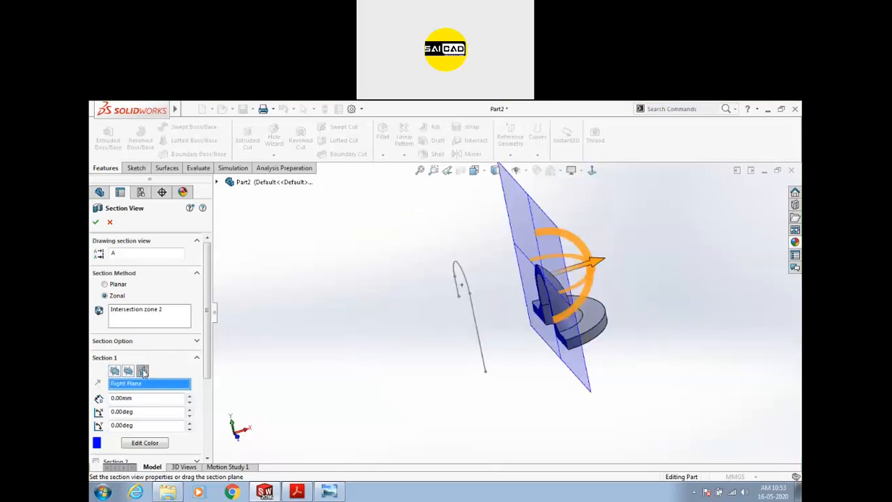
{"action": "left_click", "coordinate": [116, 373]}
- Inspect the U-bend's interior by offsetting the front section 19 mm, and then sectioning parallel to the square flange face at -58 mm
{"action": "scroll", "coordinate": [334, 369], "scroll_direction": "up", "scroll_amount": 2}
{"action": "middle_click_drag", "start_coordinate": [335, 370], "coordinate": [340, 347]}
{"action": "mouse_move", "coordinate": [517, 304]}
{"action": "left_mouse_down"}
{"action": "mouse_move", "coordinate": [539, 313]}
{"action": "mouse_move", "coordinate": [522, 307]}
{"action": "left_mouse_up"}
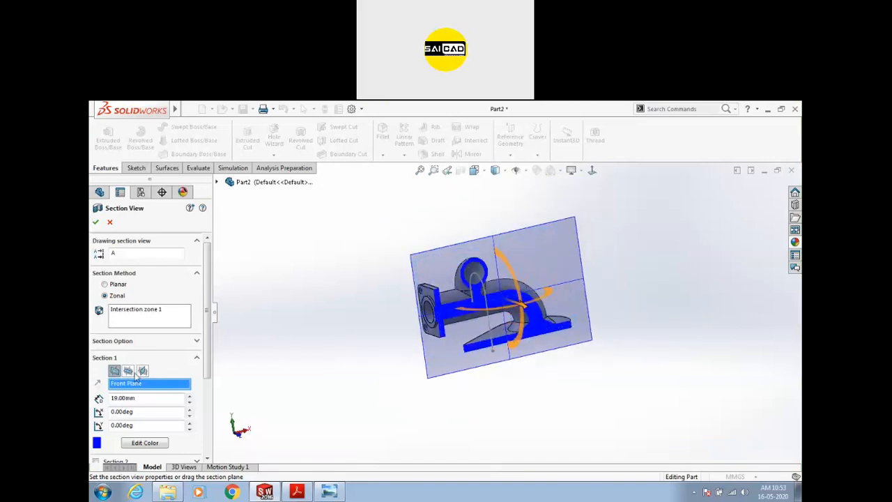
{"action": "scroll", "coordinate": [376, 340], "scroll_direction": "down", "scroll_amount": 2}
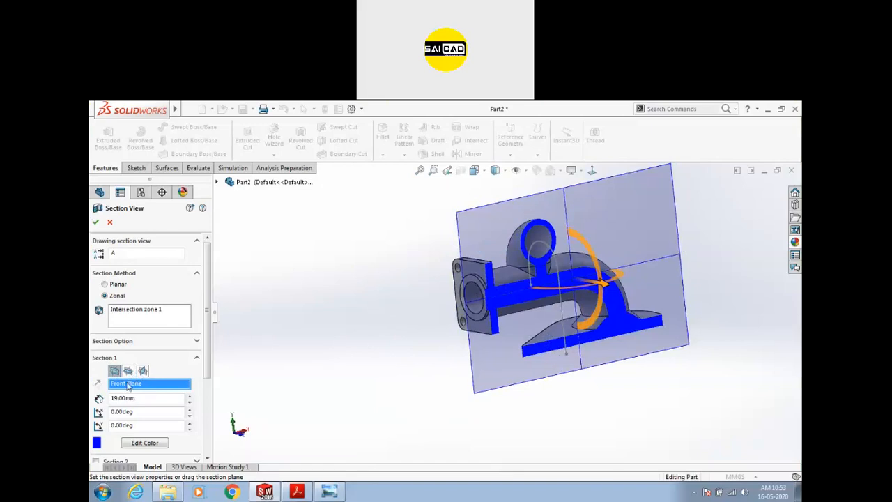
{"action": "scroll", "coordinate": [474, 279], "scroll_direction": "down", "scroll_amount": 3}
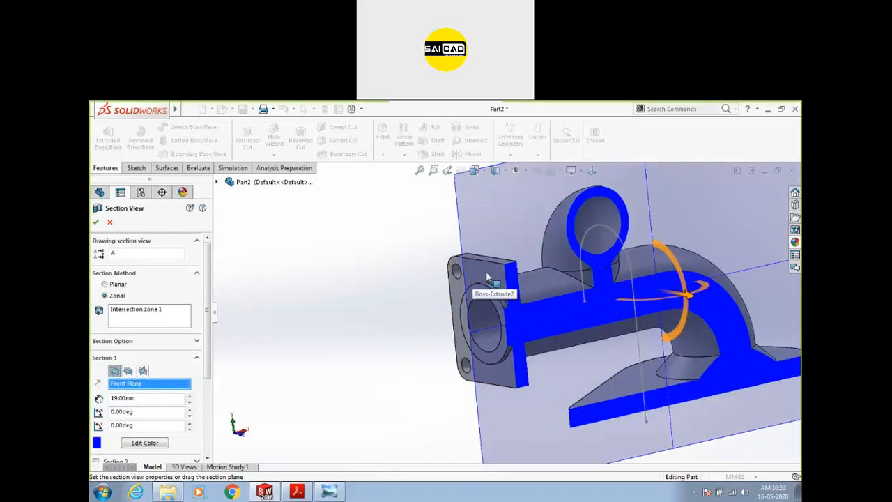
{"action": "left_click", "coordinate": [464, 290]}
{"action": "scroll", "coordinate": [430, 326], "scroll_direction": "up", "scroll_amount": 3}
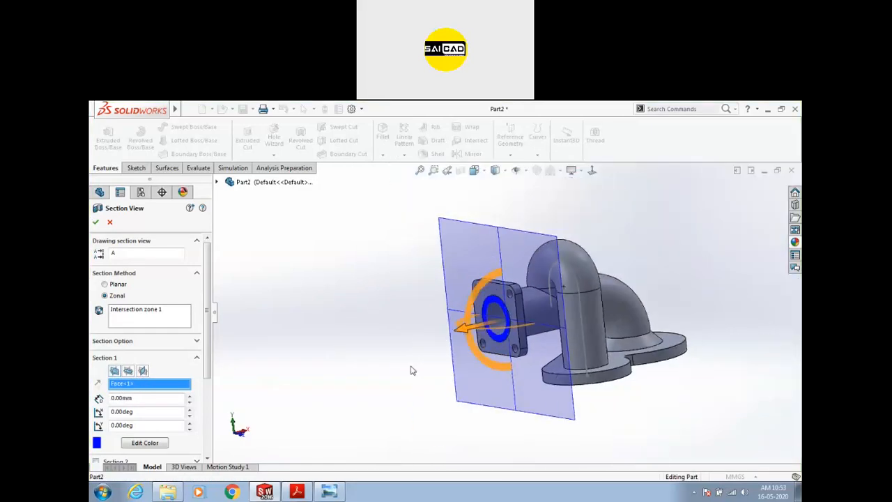
{"action": "middle_click_drag", "start_coordinate": [420, 356], "coordinate": [398, 367]}
{"action": "left_click_drag", "start_coordinate": [452, 334], "coordinate": [505, 327]}
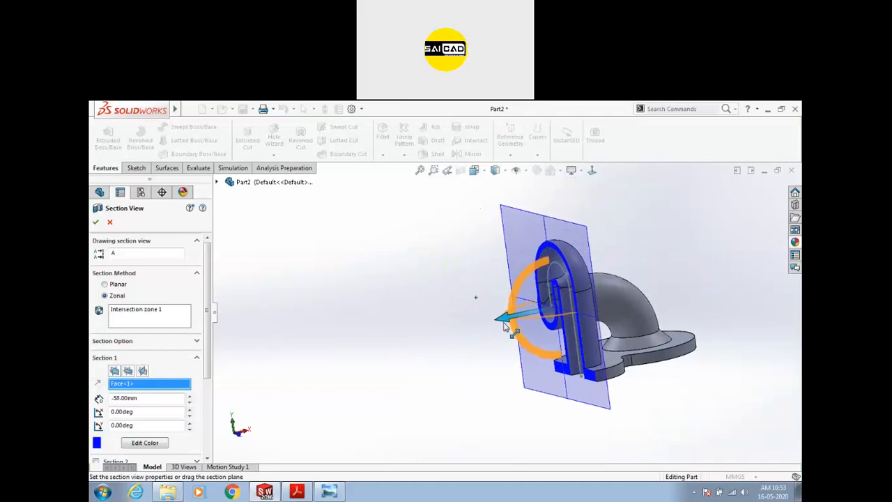
{"action": "middle_click_drag", "start_coordinate": [421, 364], "coordinate": [474, 357]}
{"action": "scroll", "coordinate": [693, 289], "scroll_direction": "down", "scroll_amount": 3}
{"action": "mouse_move", "coordinate": [699, 291]}
{"action": "middle_mouse_down"}
{"action": "mouse_move", "coordinate": [715, 278]}
{"action": "mouse_move", "coordinate": [696, 289]}
{"action": "middle_mouse_up"}
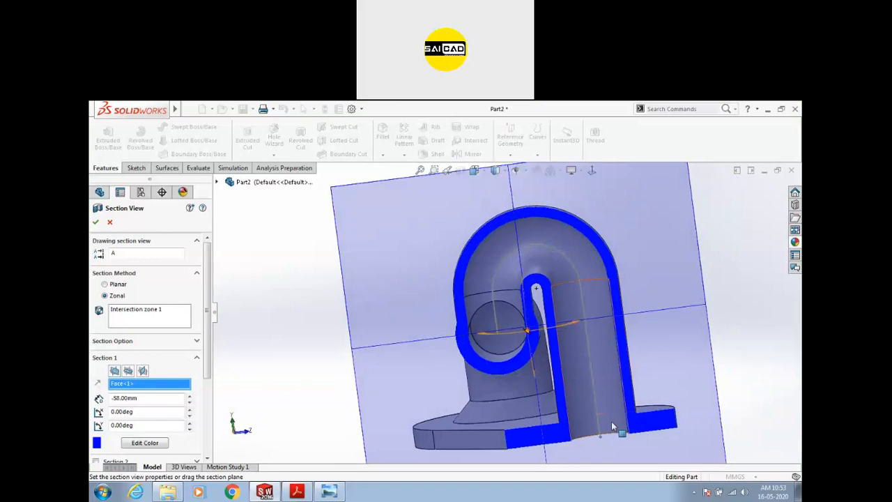
{"action": "middle_click_drag", "start_coordinate": [541, 327], "coordinate": [460, 338]}
- Section the fitting through the Front Plane again to check the main pipe's bore, and turn the section view off
{"action": "left_click", "coordinate": [115, 371]}
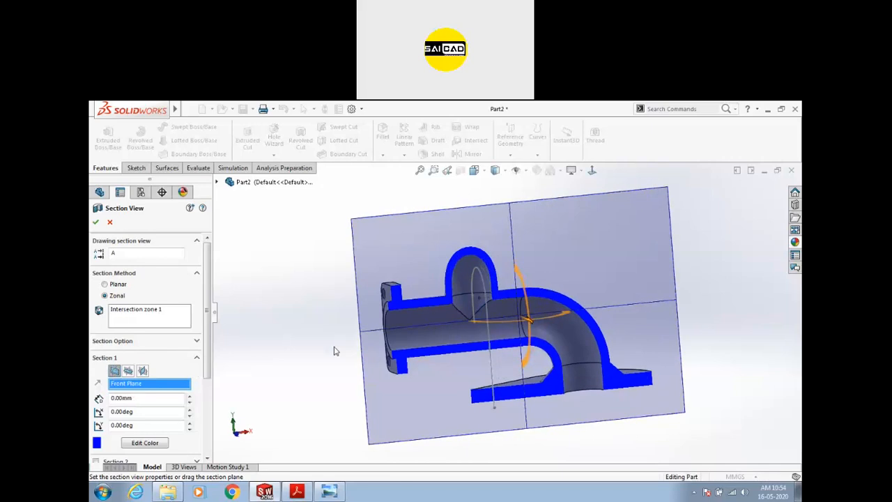
{"action": "scroll", "coordinate": [559, 316], "scroll_direction": "up", "scroll_amount": 1}
{"action": "middle_click_drag", "start_coordinate": [333, 353], "coordinate": [310, 351]}
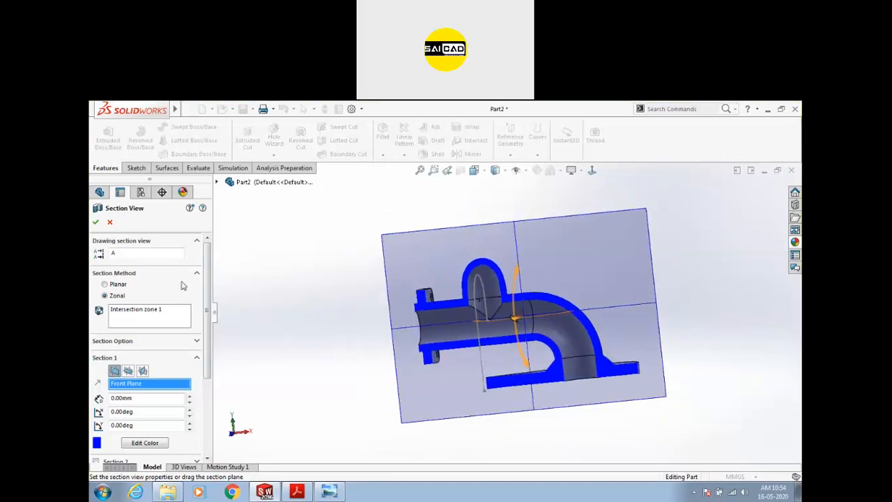
{"action": "left_click", "coordinate": [95, 221]}
{"action": "middle_click_drag", "start_coordinate": [261, 291], "coordinate": [339, 313]}
{"action": "left_click", "coordinate": [460, 170]}
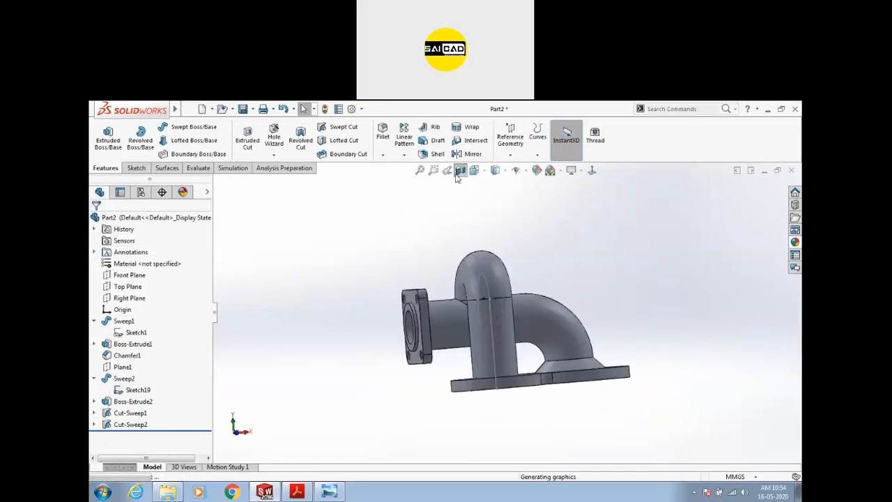
- Hide the path sketch of the U-bent pipe sweep
{"action": "left_click", "coordinate": [494, 325]}
{"action": "key", "text": "Escape"}
{"action": "left_click", "coordinate": [145, 388]}
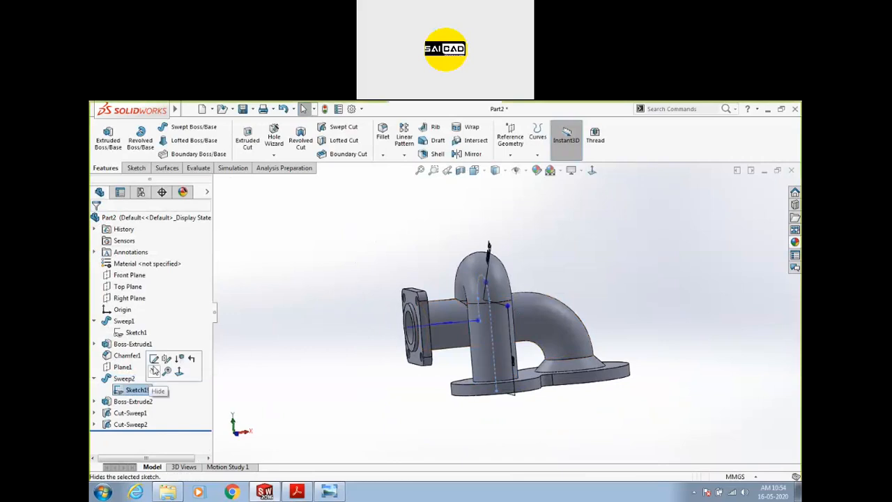
{"action": "mouse_move", "coordinate": [361, 365]}
{"action": "middle_mouse_down"}
{"action": "mouse_move", "coordinate": [431, 356]}
{"action": "mouse_move", "coordinate": [369, 360]}
{"action": "mouse_move", "coordinate": [318, 432]}
{"action": "mouse_move", "coordinate": [345, 392]}
{"action": "mouse_move", "coordinate": [378, 426]}
{"action": "mouse_move", "coordinate": [373, 448]}
{"action": "mouse_move", "coordinate": [358, 427]}
{"action": "middle_mouse_up"}
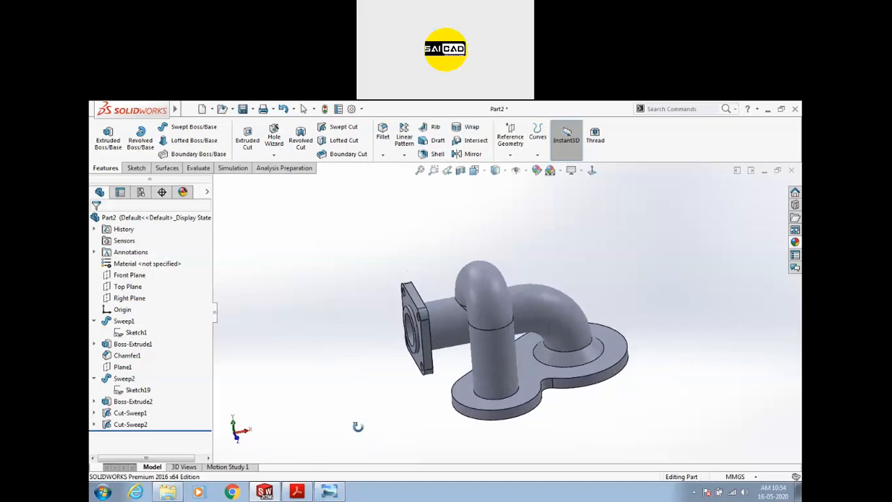
- Examine the conical base recess in Section A-A of the drawing, including its diameter, angle and depth dimensions
{"action": "left_click", "coordinate": [322, 493]}
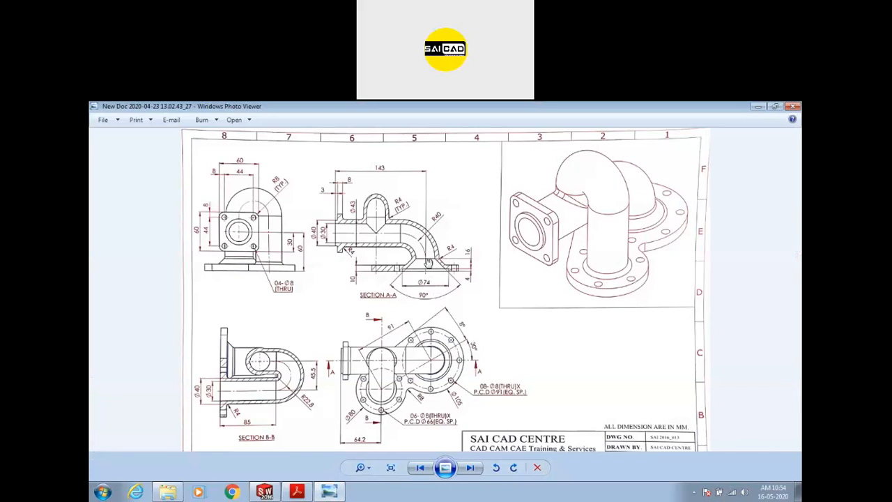
{"action": "scroll", "coordinate": [438, 263], "scroll_direction": "up", "scroll_amount": 5}
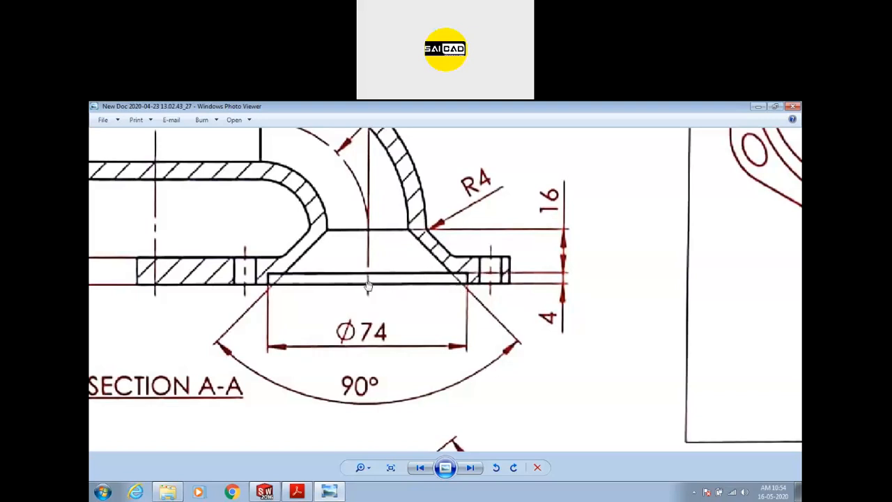
{"action": "scroll", "coordinate": [443, 272], "scroll_direction": "down", "scroll_amount": 3}
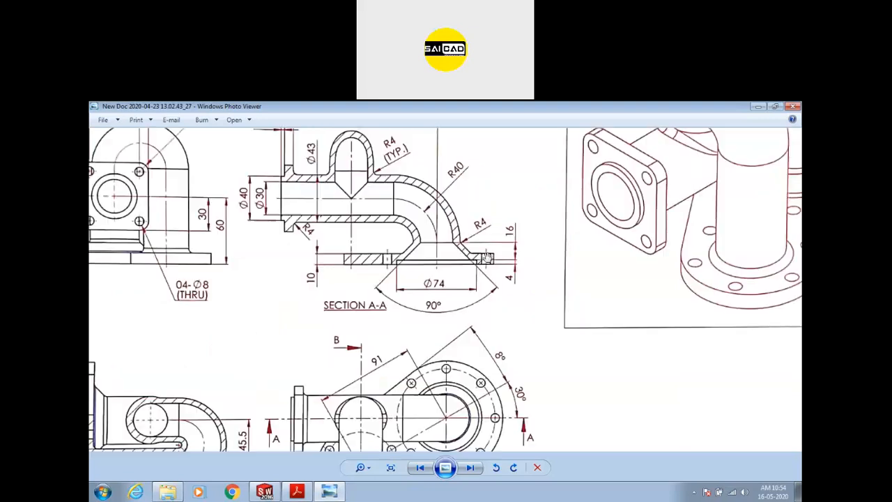
{"action": "scroll", "coordinate": [271, 373], "scroll_direction": "up", "scroll_amount": 2}
{"action": "scroll", "coordinate": [460, 180], "scroll_direction": "up", "scroll_amount": 4}
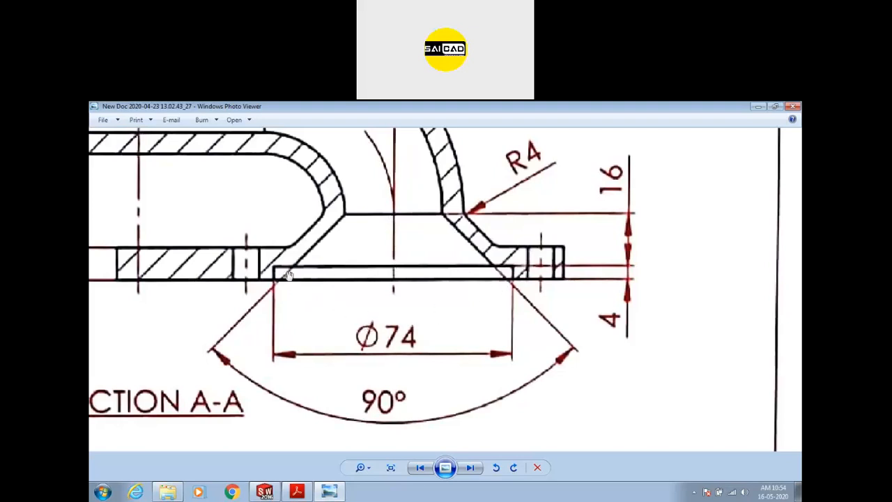
{"action": "scroll", "coordinate": [352, 274], "scroll_direction": "down", "scroll_amount": 5}
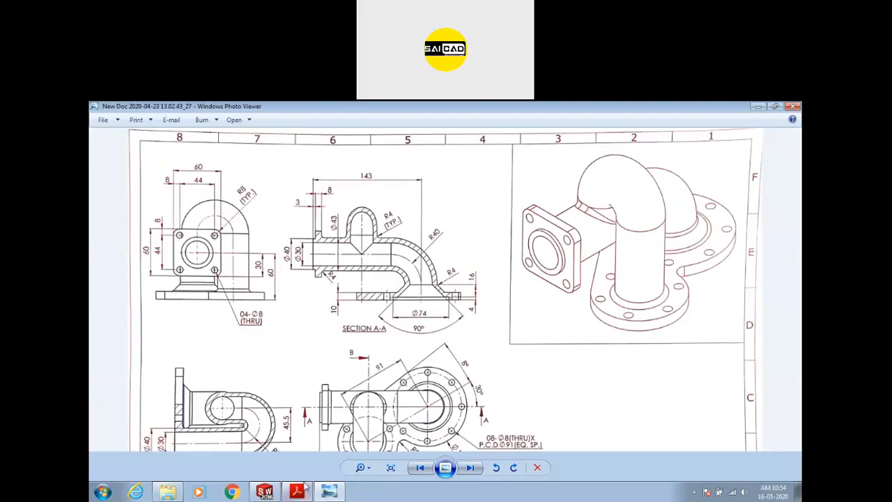
- Return to SOLIDWORKS and start a new sketch on the Front Plane at the large pipe's conical base
{"action": "left_click", "coordinate": [264, 492]}
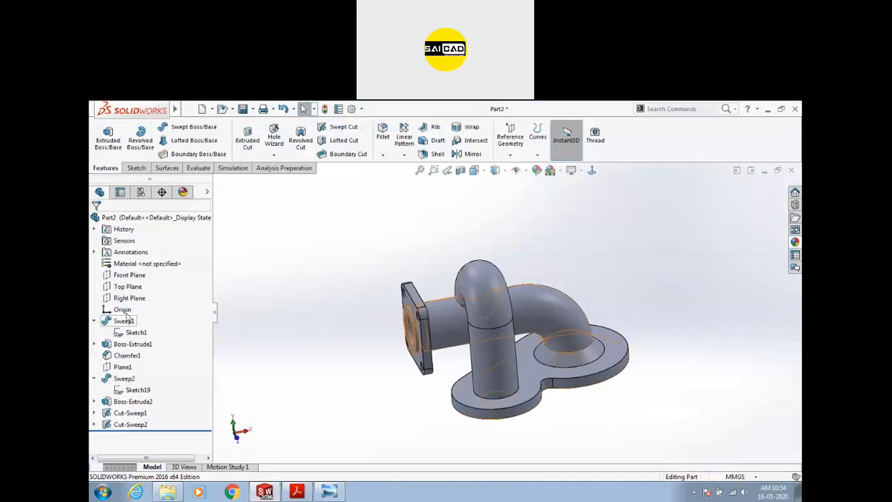
{"action": "left_click", "coordinate": [124, 276]}
{"action": "left_click", "coordinate": [145, 168]}
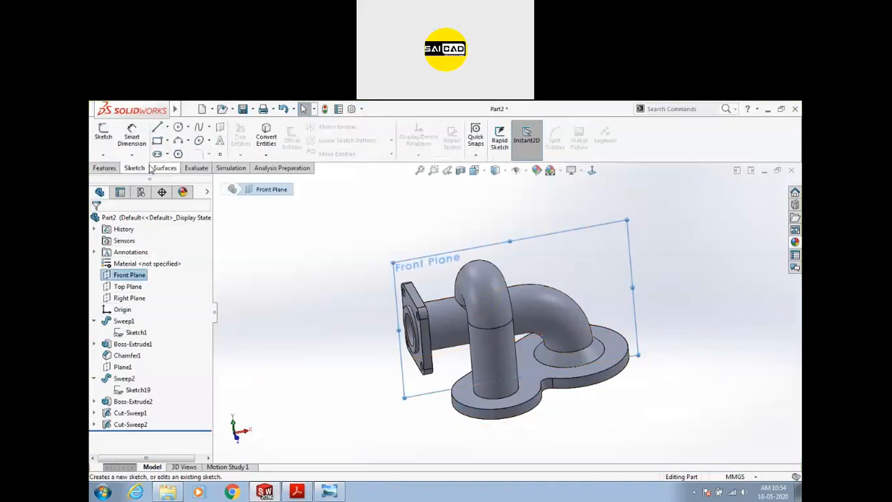
{"action": "left_click", "coordinate": [115, 138]}
{"action": "scroll", "coordinate": [572, 383], "scroll_direction": "down", "scroll_amount": 4}
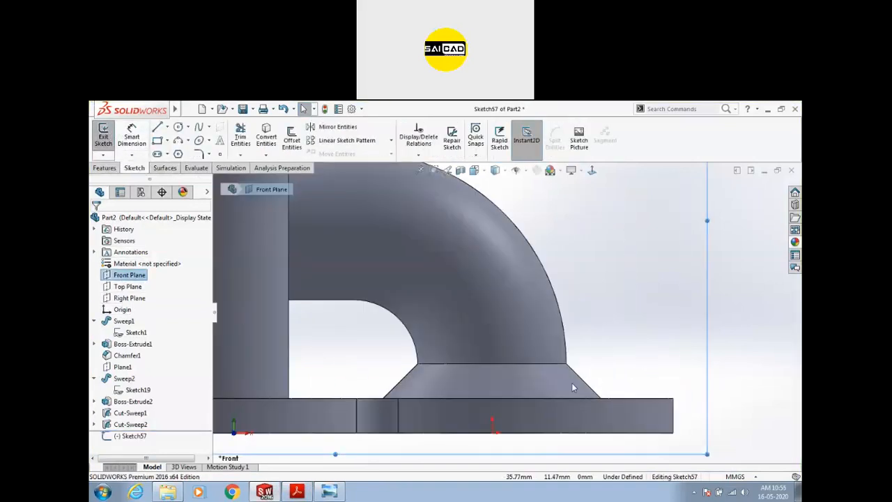
- Section the fitting through the Front Plane to expose the large pipe's bore and conical base
{"action": "left_click", "coordinate": [461, 170]}
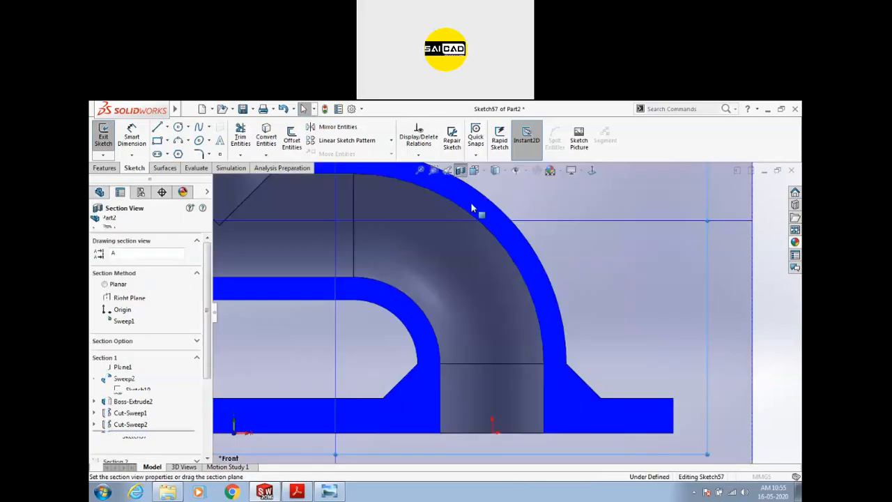
{"action": "left_click", "coordinate": [96, 222]}
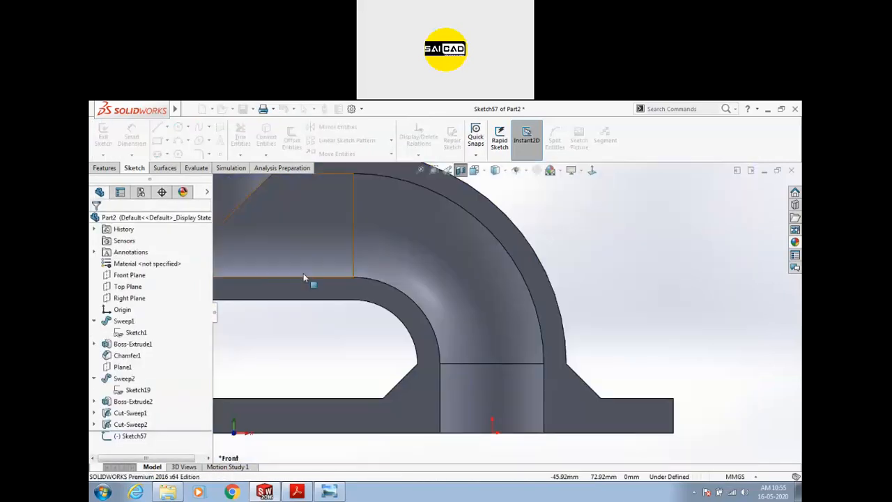
{"action": "scroll", "coordinate": [611, 290], "scroll_direction": "down", "scroll_amount": 2}
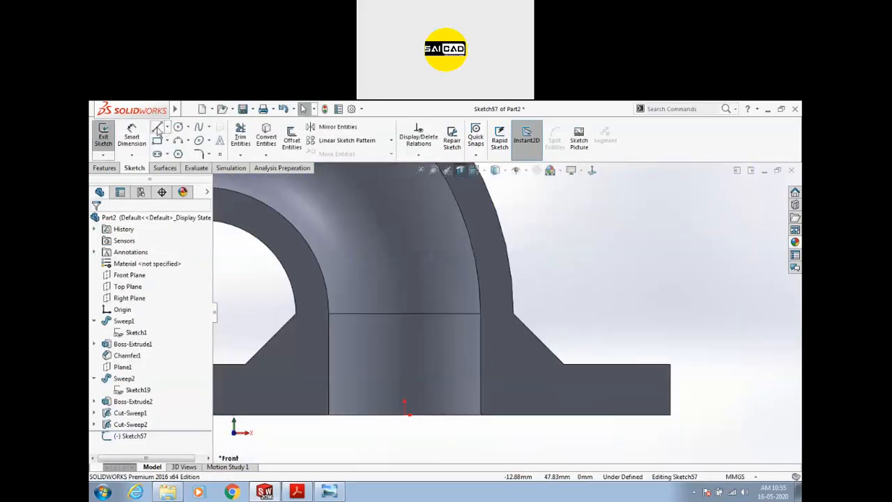
- Sketch a closed six-line recess profile from the base centre, about 37 mm wide and 20 mm high, with a horizontal base line
{"action": "left_click", "coordinate": [158, 129]}
{"action": "left_click", "coordinate": [409, 414]}
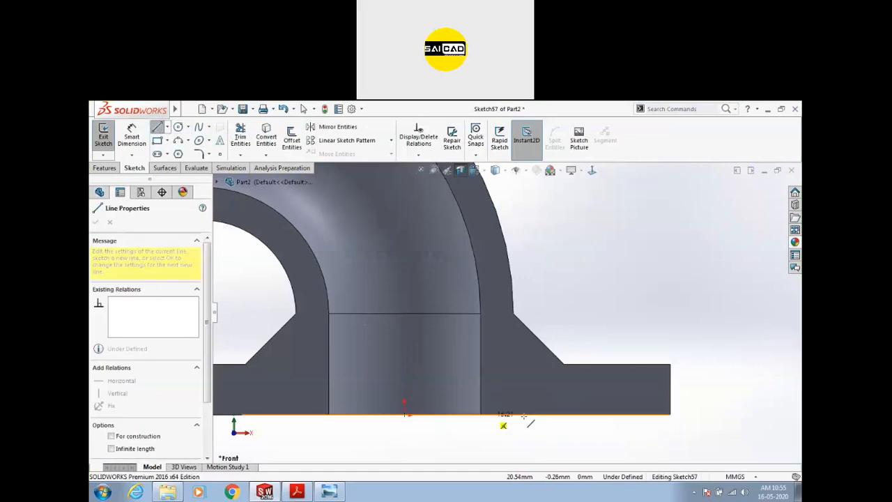
{"action": "left_click", "coordinate": [594, 414]}
{"action": "left_click", "coordinate": [594, 400]}
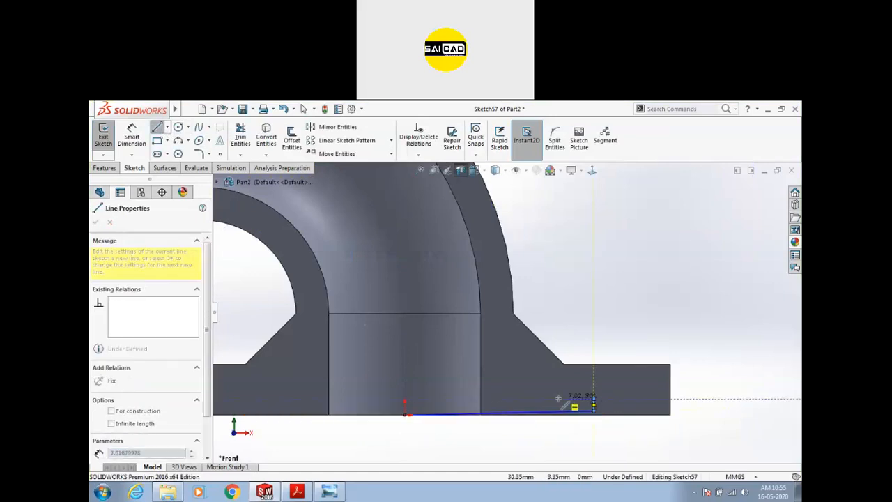
{"action": "left_click", "coordinate": [558, 399]}
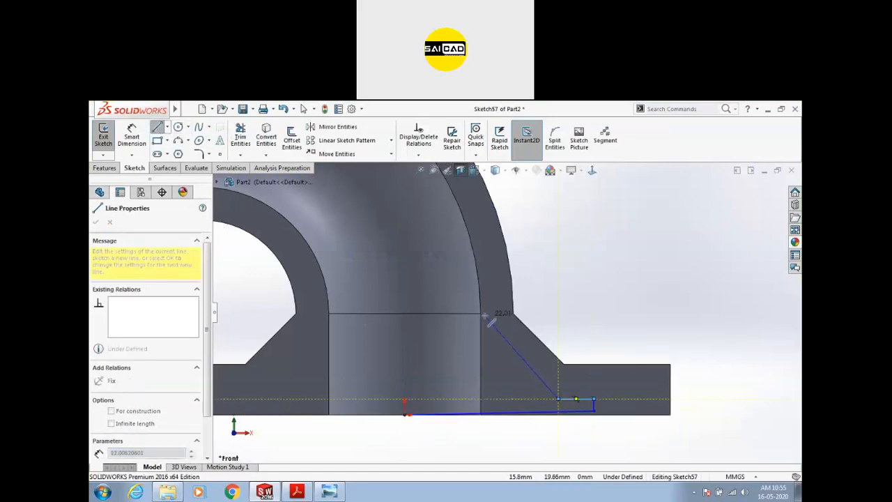
{"action": "left_click", "coordinate": [487, 313]}
{"action": "left_click", "coordinate": [405, 314]}
{"action": "left_click", "coordinate": [405, 414]}
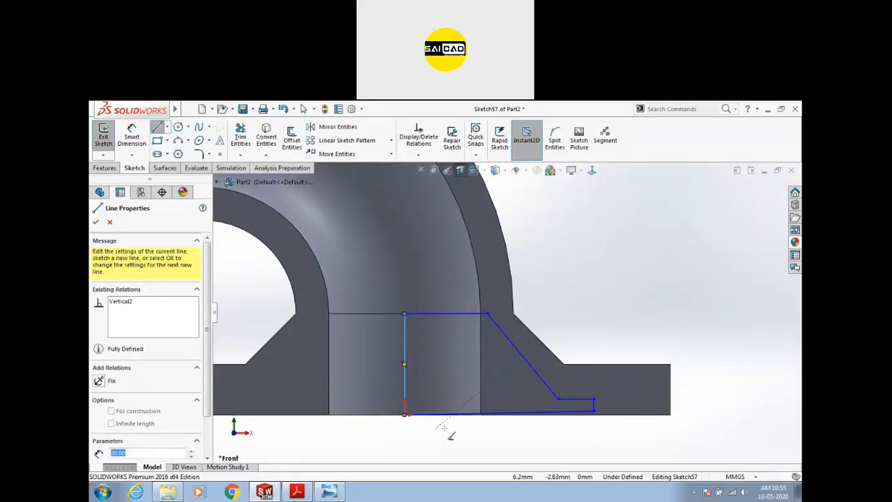
{"action": "key", "text": "Escape"}
{"action": "left_click", "coordinate": [511, 415]}
{"action": "key", "text": "Escape"}
- Dimension the recess profile's base line to 37 mm from the pipe's centre
{"action": "left_click", "coordinate": [132, 136]}
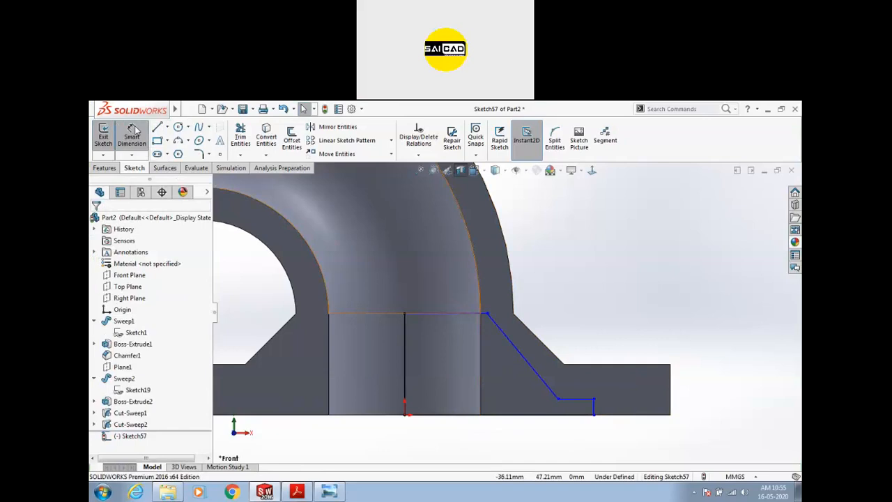
{"action": "left_click", "coordinate": [594, 414]}
{"action": "left_click", "coordinate": [405, 414]}
{"action": "left_click", "coordinate": [450, 453]}
{"action": "type", "text": "37"}
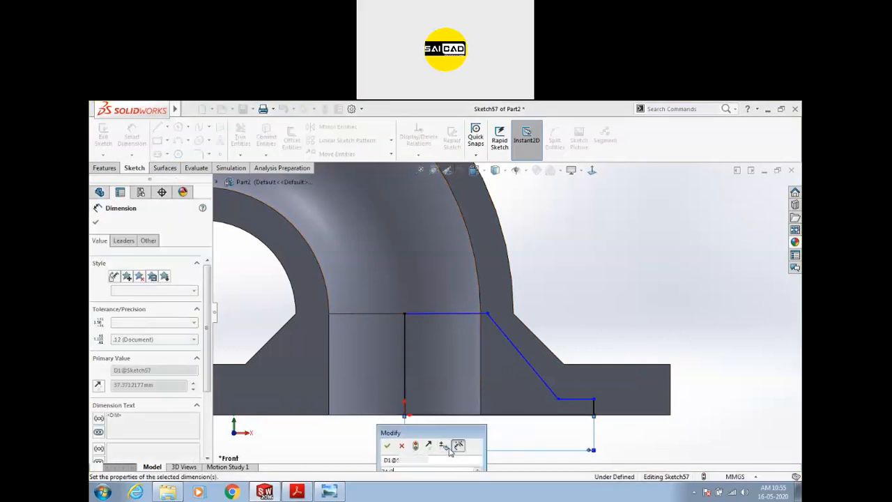
{"action": "key", "text": "Return"}
{"action": "key", "text": "Escape"}
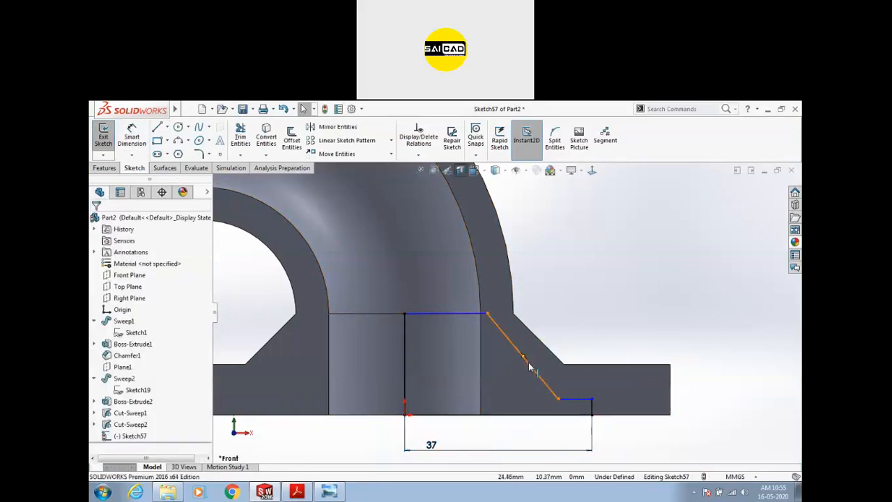
- Try to select the profile's sloped line together with the cone's outer edge for a sketch relation
{"action": "left_click", "coordinate": [530, 367]}
{"action": "left_click", "coordinate": [552, 351], "text": "ctrl"}
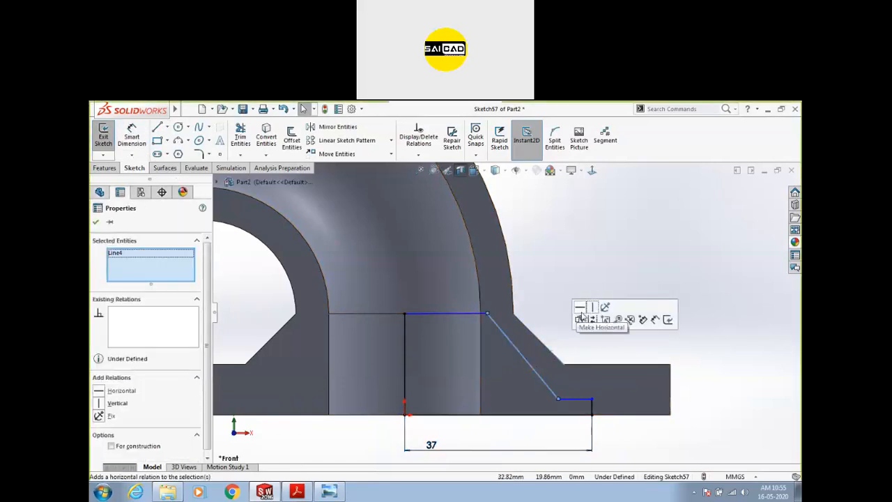
{"action": "left_click", "coordinate": [560, 350]}
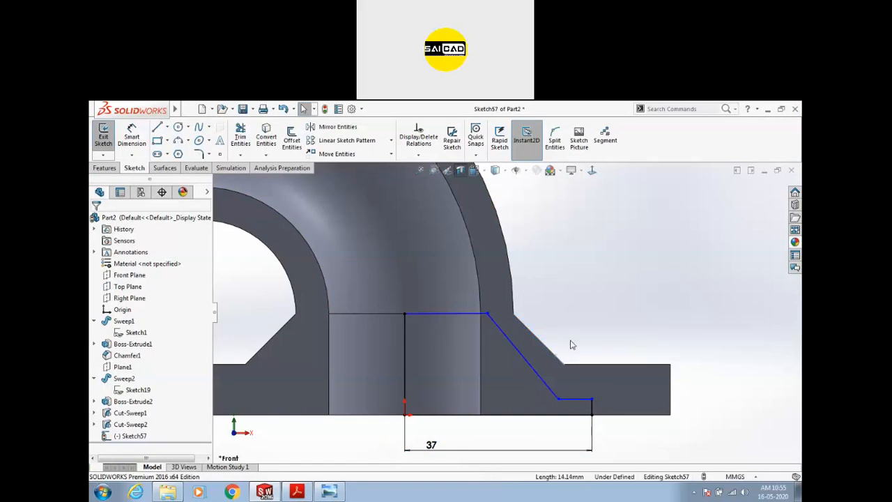
{"action": "left_click", "coordinate": [544, 380]}
{"action": "left_click", "coordinate": [581, 319]}
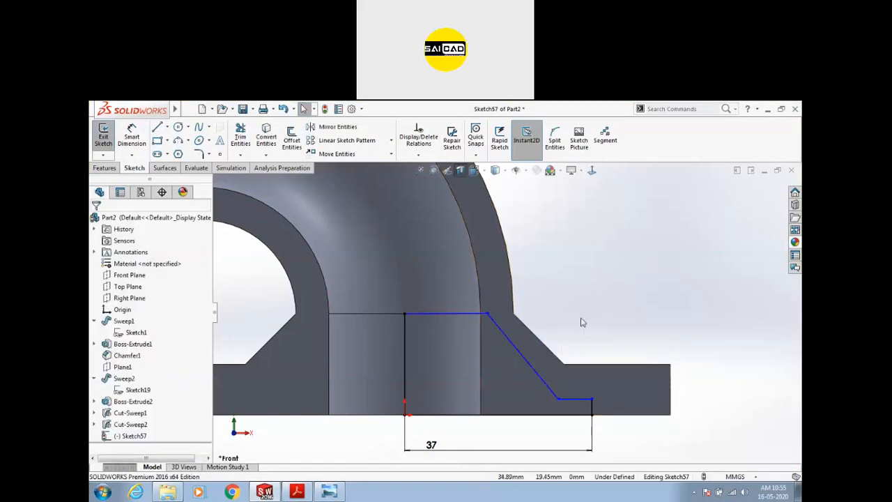
- Dimension the angle between the profile's sloped line and its base line to 45°
{"action": "left_click", "coordinate": [131, 138]}
{"action": "left_click", "coordinate": [541, 414]}
{"action": "left_click", "coordinate": [532, 415]}
{"action": "left_click", "coordinate": [526, 383]}
{"action": "type", "text": "45"}
{"action": "key", "text": "Return"}
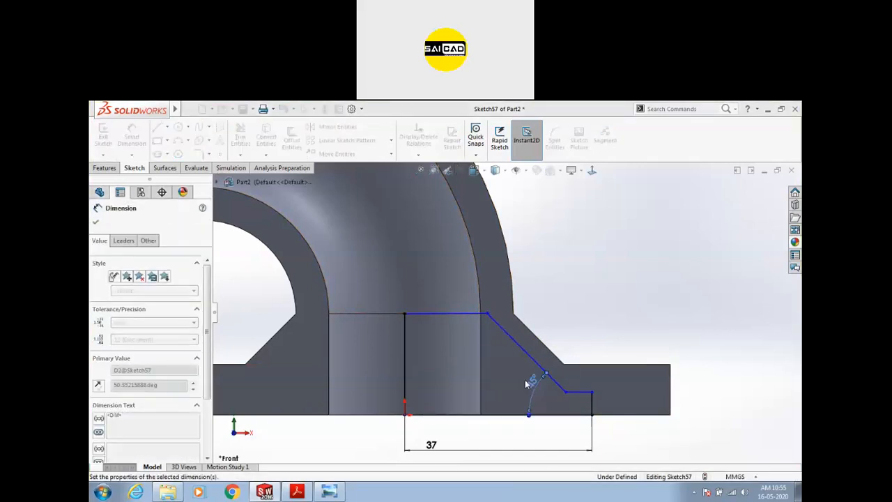
{"action": "key", "text": "Escape"}
{"action": "left_click", "coordinate": [138, 142]}
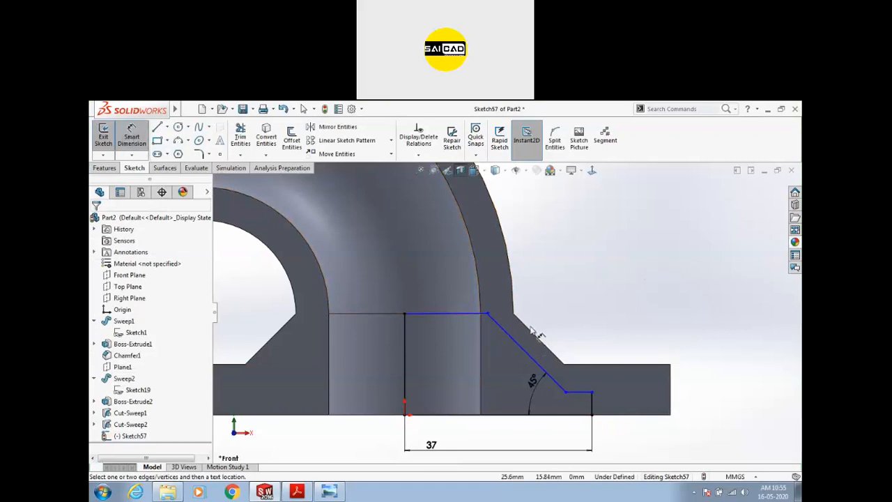
{"action": "scroll", "coordinate": [523, 334], "scroll_direction": "down", "scroll_amount": 1}
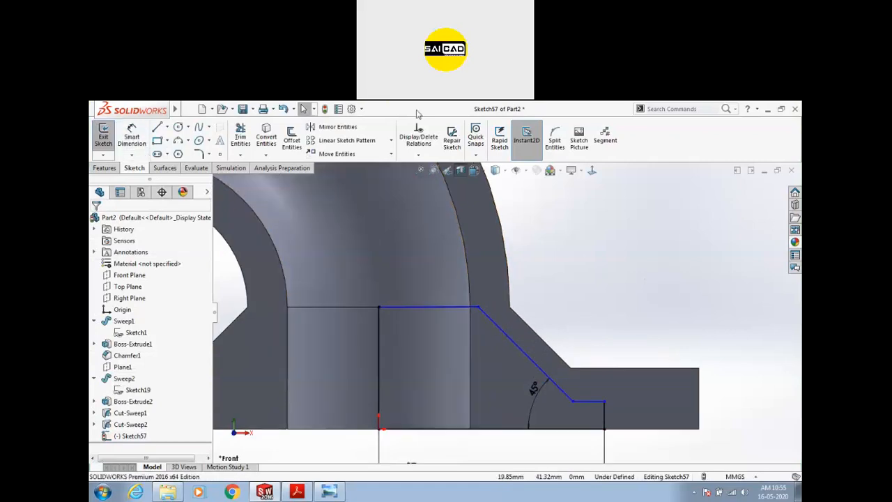
{"action": "left_click", "coordinate": [266, 137]}
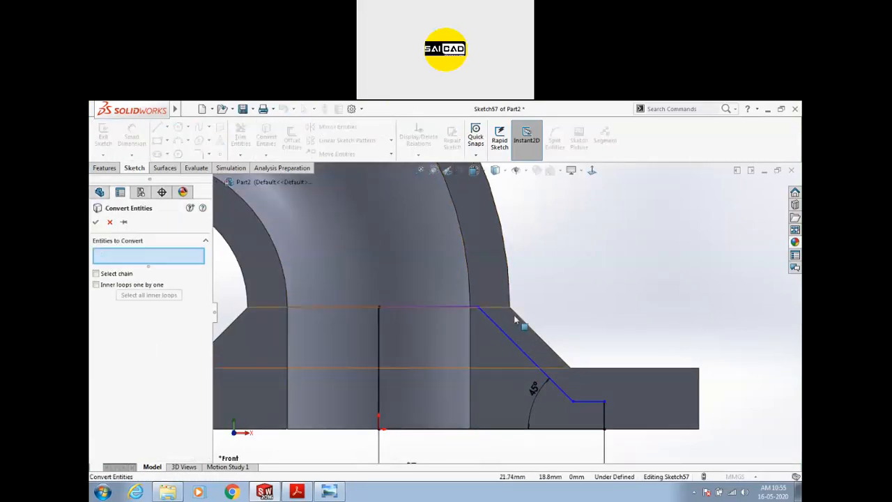
{"action": "key", "text": "Escape"}
{"action": "scroll", "coordinate": [575, 321], "scroll_direction": "up", "scroll_amount": 1}
{"action": "scroll", "coordinate": [611, 313], "scroll_direction": "down", "scroll_amount": 1}
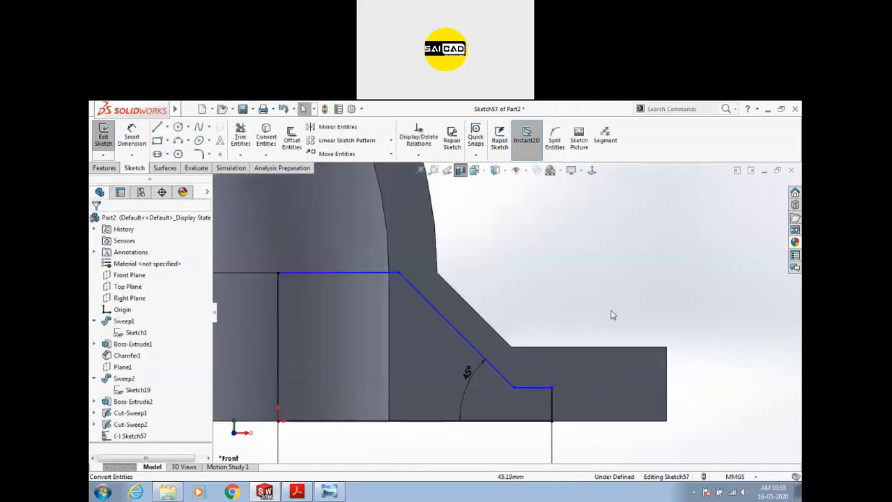
- Turn the section view off so the cone's outer silhouette edge can be referenced
{"action": "scroll", "coordinate": [612, 313], "scroll_direction": "up", "scroll_amount": 1}
{"action": "scroll", "coordinate": [520, 253], "scroll_direction": "down", "scroll_amount": 3}
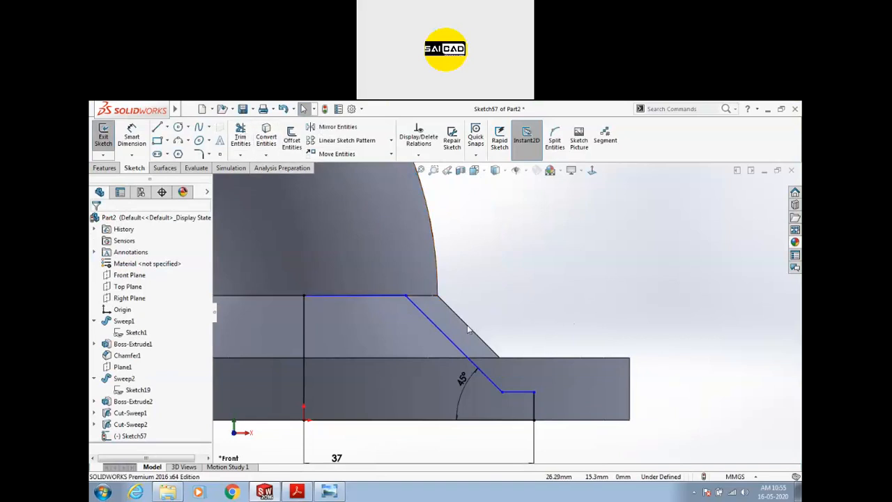
{"action": "left_click", "coordinate": [239, 136]}
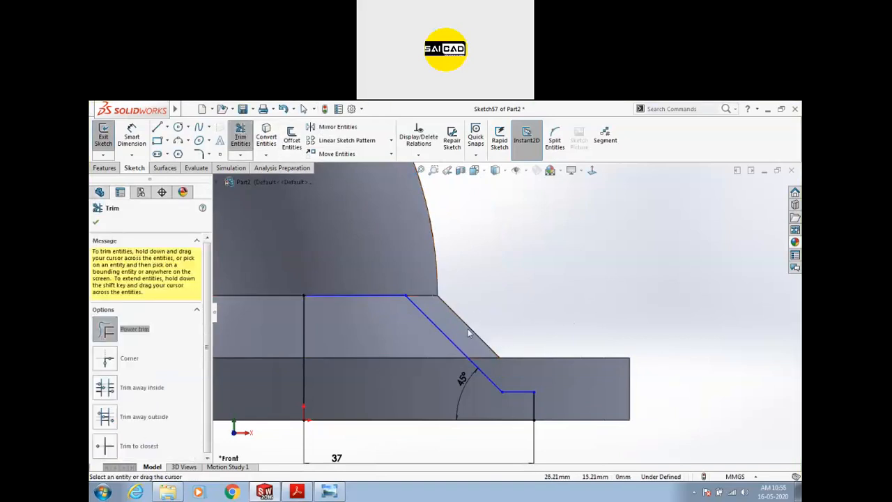
{"action": "left_click", "coordinate": [240, 136]}
- Try converting the cone's sloped silhouette edge into a sketch line, and remove the converted line again
{"action": "left_click", "coordinate": [266, 136]}
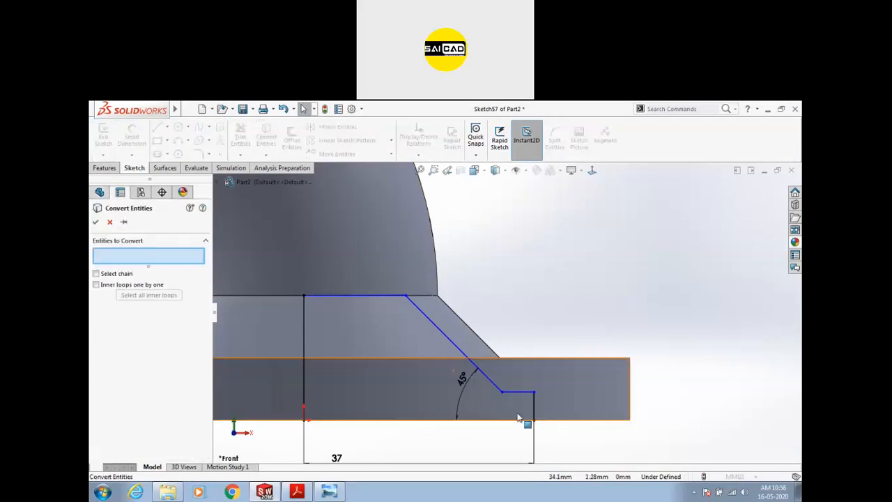
{"action": "left_click", "coordinate": [479, 340]}
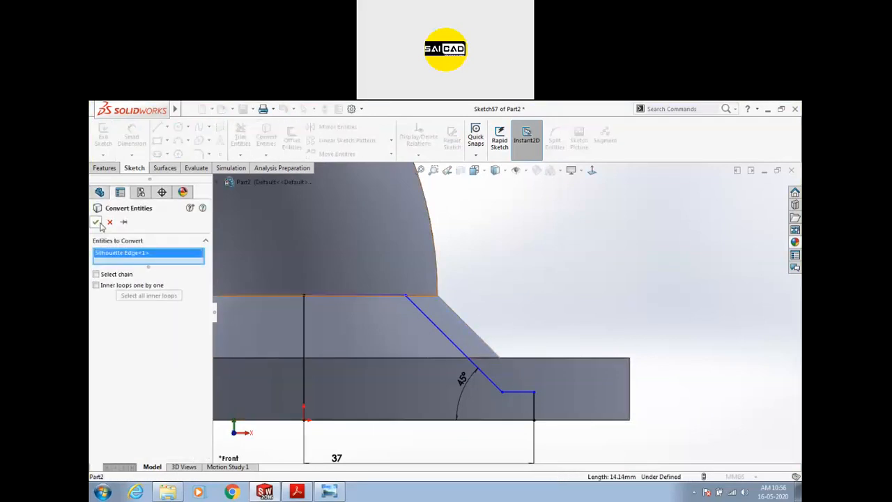
{"action": "key", "text": "Return"}
{"action": "scroll", "coordinate": [474, 333], "scroll_direction": "down", "scroll_amount": 2}
{"action": "left_click", "coordinate": [485, 334]}
{"action": "left_click", "coordinate": [505, 342]}
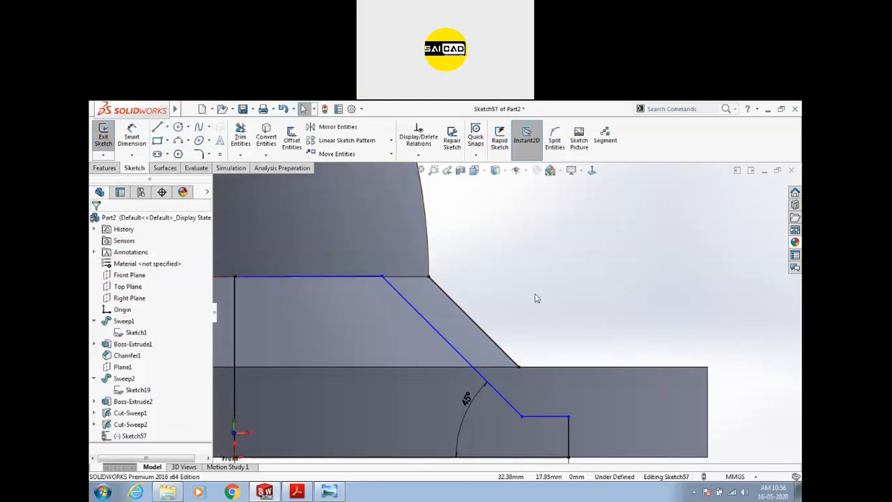
{"action": "left_click", "coordinate": [470, 317]}
{"action": "left_click", "coordinate": [551, 268]}
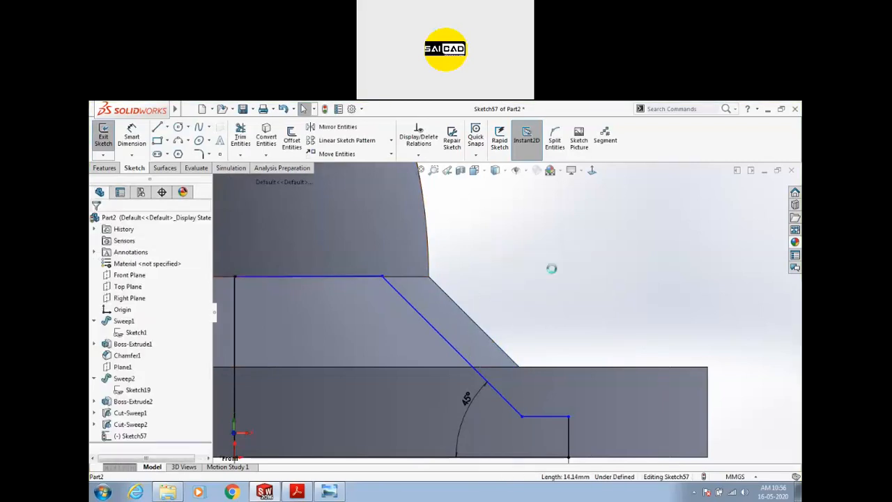
- Dimension the distance between the profile's sloped line and the cone's outer edge, leaving the dimension driving
{"action": "left_click", "coordinate": [131, 136]}
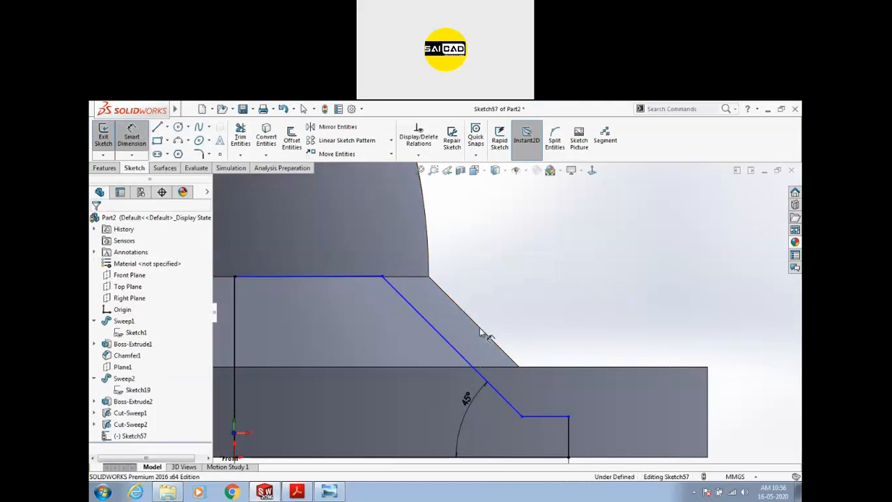
{"action": "left_click", "coordinate": [449, 345]}
{"action": "left_click", "coordinate": [483, 310]}
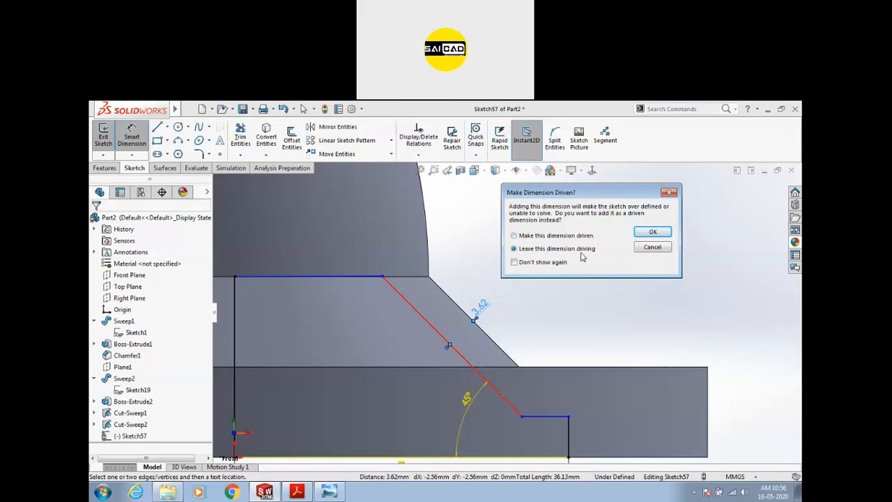
{"action": "left_click", "coordinate": [651, 232]}
{"action": "scroll", "coordinate": [572, 296], "scroll_direction": "up", "scroll_amount": 2}
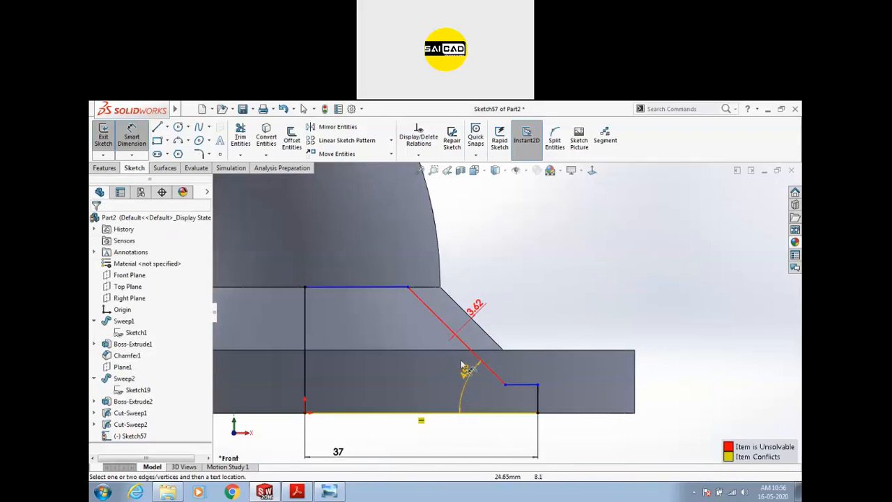
{"action": "key", "text": "Escape"}
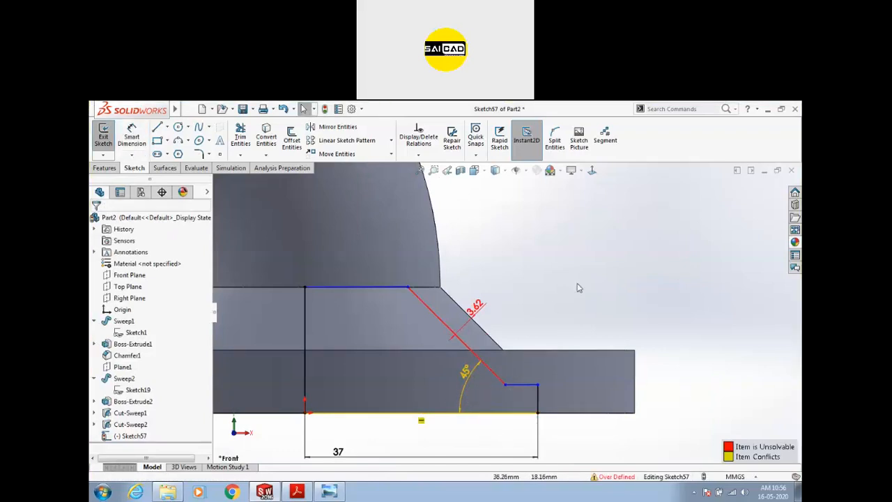
- Resolve the over-defined sketch by adjusting the sloped line's endpoints and deleting the conflicting 45° angle dimension
{"action": "right_click", "coordinate": [586, 287]}
{"action": "left_click", "coordinate": [538, 304]}
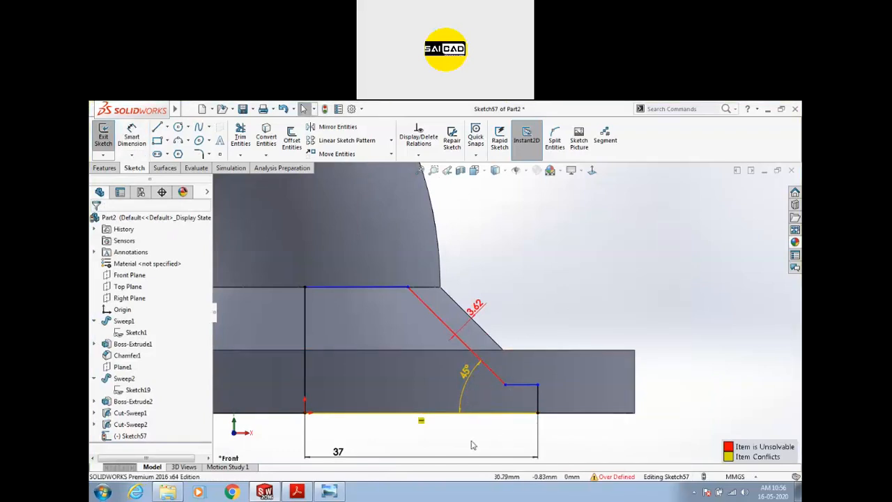
{"action": "right_click", "coordinate": [557, 275]}
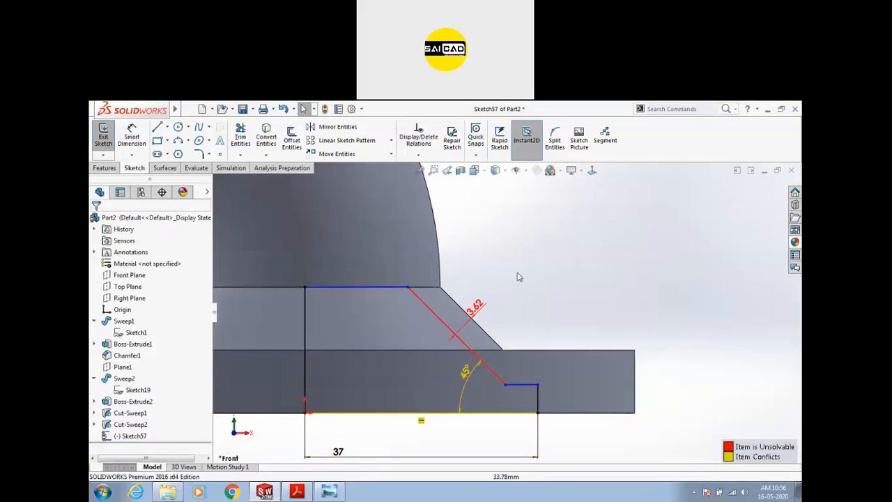
{"action": "left_click", "coordinate": [524, 401]}
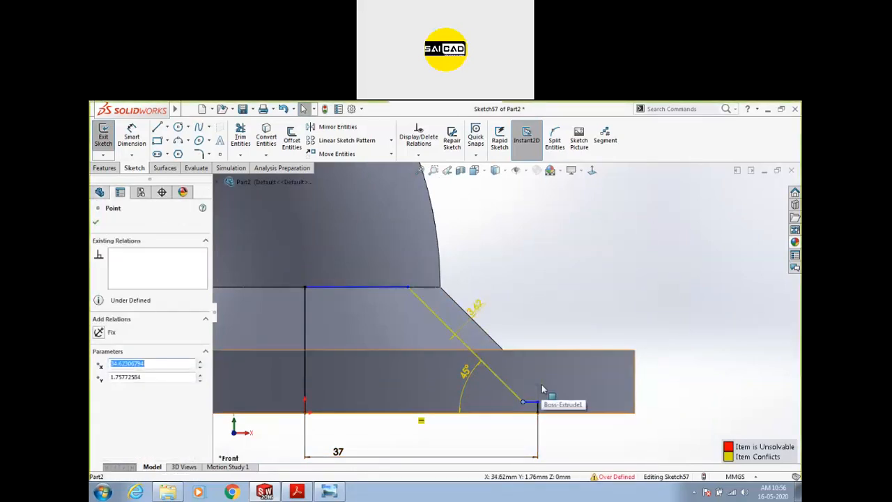
{"action": "mouse_move", "coordinate": [524, 402]}
{"action": "left_mouse_down"}
{"action": "mouse_move", "coordinate": [502, 375]}
{"action": "mouse_move", "coordinate": [524, 396]}
{"action": "mouse_move", "coordinate": [507, 380]}
{"action": "mouse_move", "coordinate": [510, 359]}
{"action": "mouse_move", "coordinate": [471, 350]}
{"action": "left_mouse_up"}
{"action": "left_click", "coordinate": [408, 287]}
{"action": "key", "text": "Escape"}
{"action": "left_click", "coordinate": [466, 373]}
{"action": "key", "text": "Delete"}
- Set the distance between the sloped line and the cone's outer edge to 5 mm, and make the profile's top line horizontal
{"action": "double_click", "coordinate": [476, 306]}
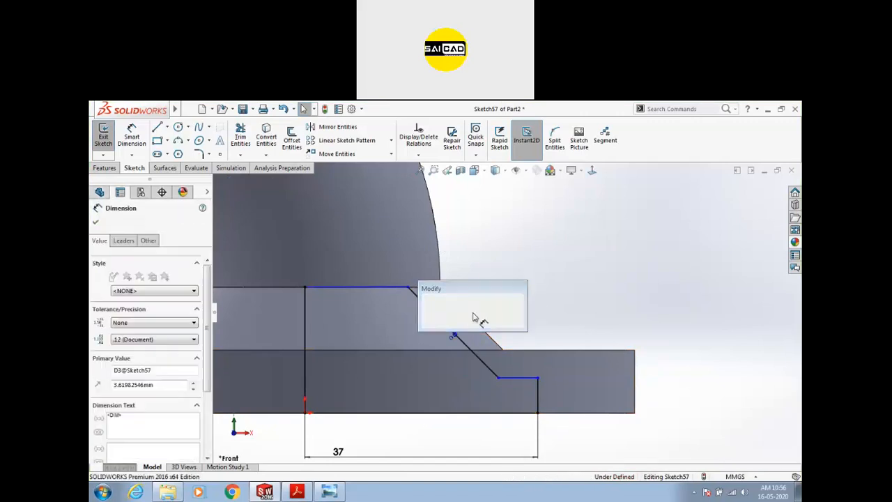
{"action": "type", "text": "5"}
{"action": "key", "text": "Return"}
{"action": "left_click", "coordinate": [531, 282]}
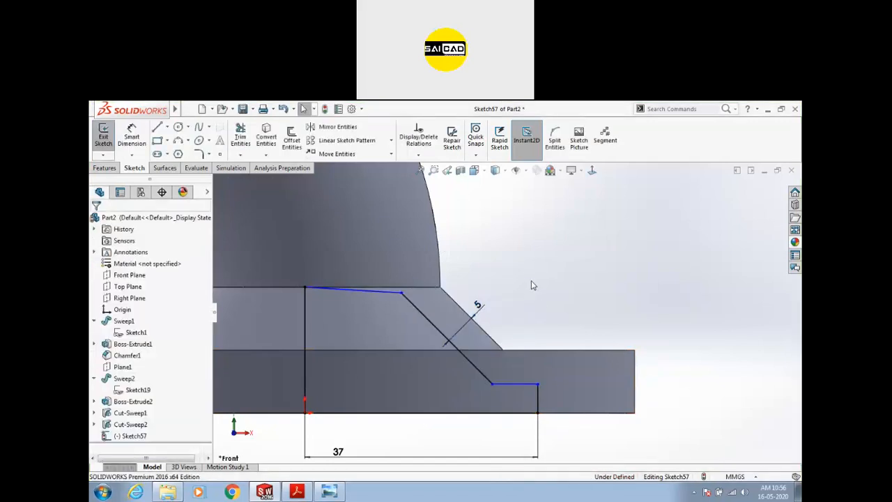
{"action": "left_click", "coordinate": [381, 291]}
{"action": "key", "text": "Delete"}
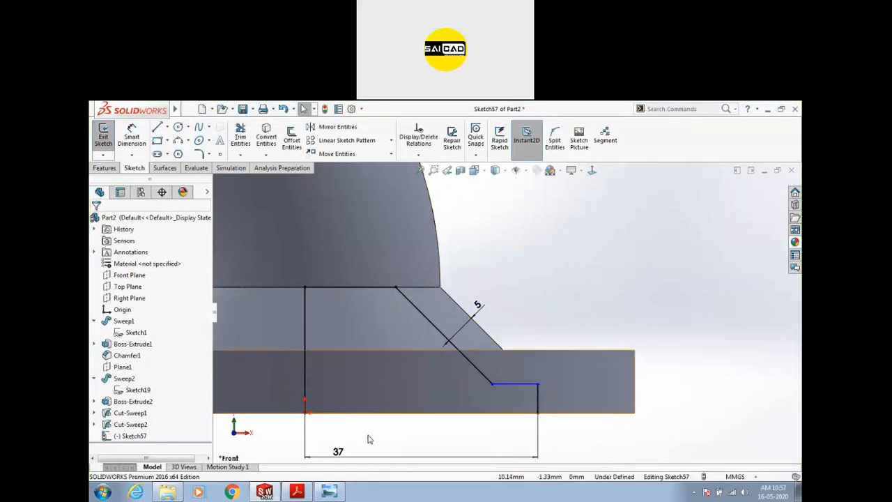
- Check the recess depth in the reference drawing and dimension the profile's short outer vertical line as 4 mm
{"action": "left_click", "coordinate": [329, 491]}
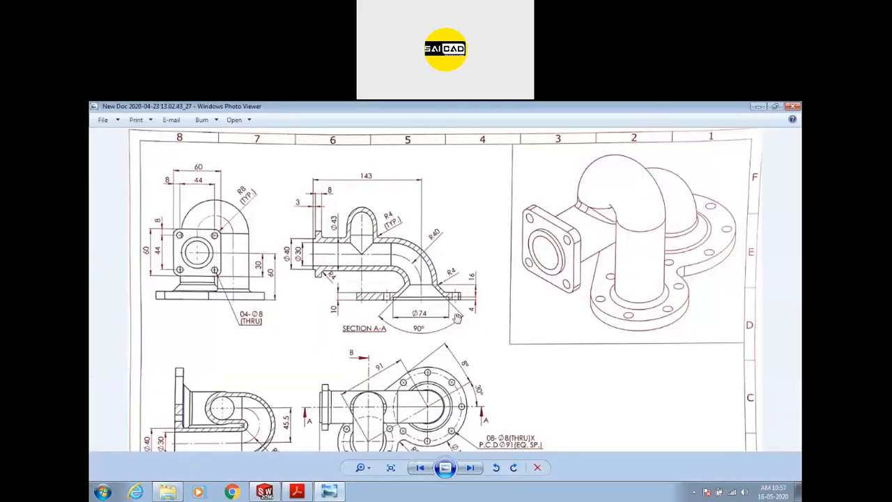
{"action": "left_click", "coordinate": [264, 491]}
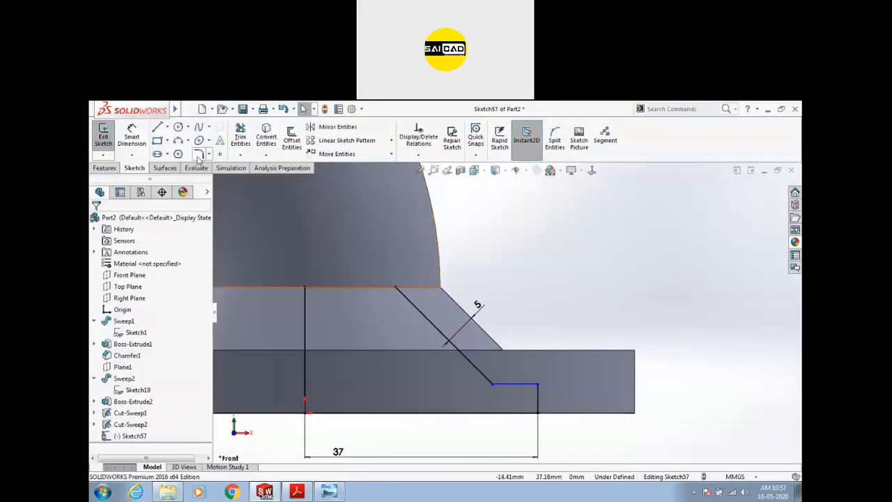
{"action": "left_click", "coordinate": [539, 397]}
{"action": "left_click", "coordinate": [561, 393]}
{"action": "type", "text": "4"}
{"action": "key", "text": "Return"}
{"action": "key", "text": "Escape"}
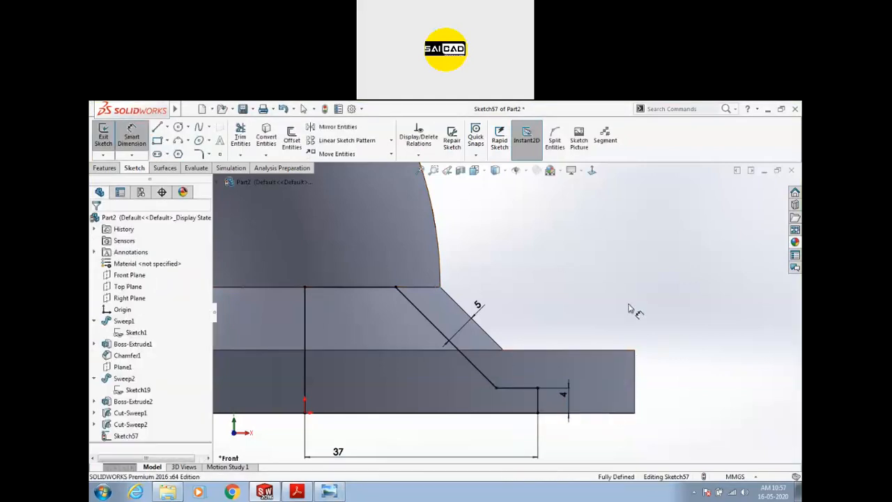
- Cut the conical base's recess by revolving the profile 360° about its vertical centre line
{"action": "scroll", "coordinate": [607, 328], "scroll_direction": "up", "scroll_amount": 2}
{"action": "scroll", "coordinate": [612, 337], "scroll_direction": "down", "scroll_amount": 2}
{"action": "scroll", "coordinate": [600, 331], "scroll_direction": "up", "scroll_amount": 2}
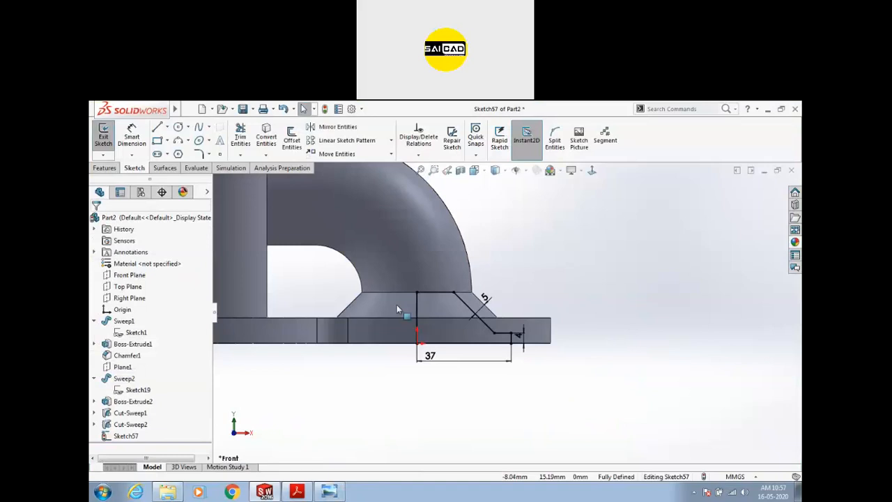
{"action": "left_click", "coordinate": [106, 143]}
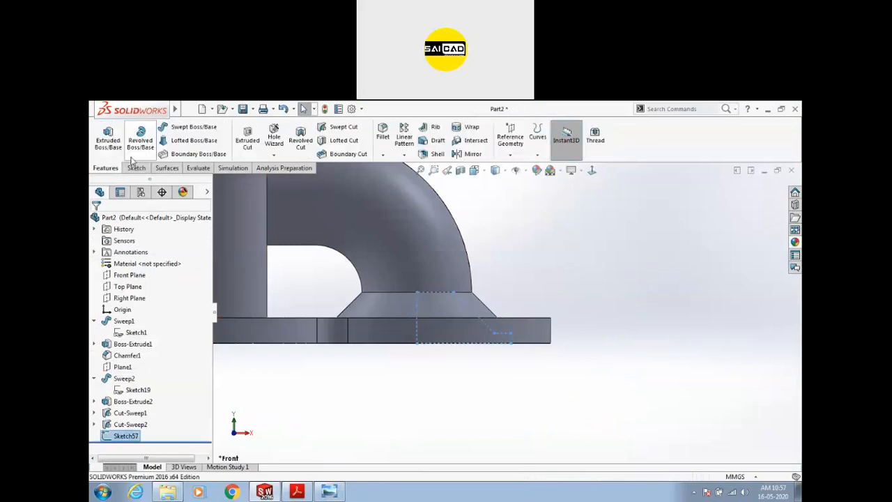
{"action": "left_click", "coordinate": [298, 137]}
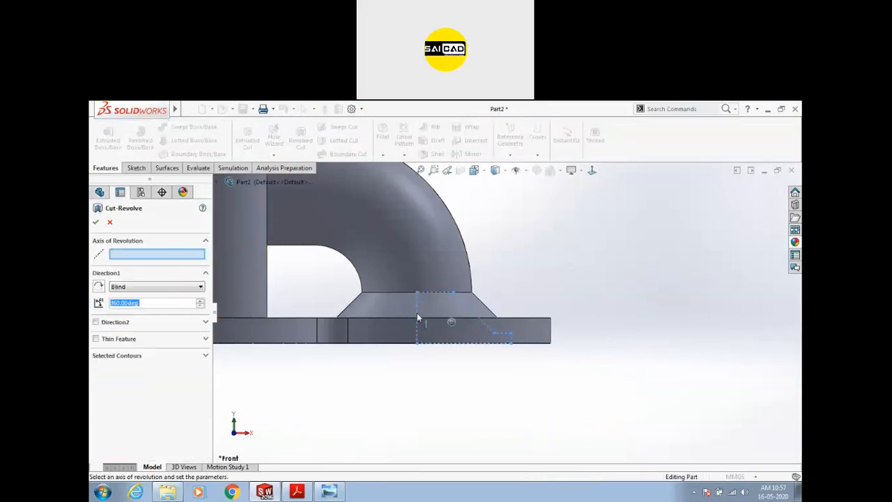
{"action": "left_click", "coordinate": [96, 222]}
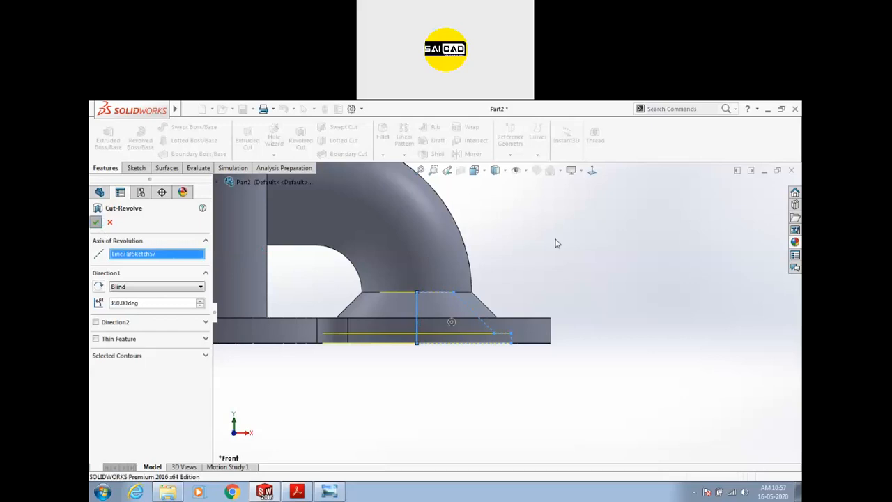
{"action": "middle_click_drag", "start_coordinate": [567, 292], "coordinate": [514, 259]}
{"action": "scroll", "coordinate": [514, 260], "scroll_direction": "up", "scroll_amount": 4}
{"action": "mouse_move", "coordinate": [502, 402]}
{"action": "middle_mouse_down"}
{"action": "mouse_move", "coordinate": [504, 378]}
{"action": "mouse_move", "coordinate": [496, 418]}
{"action": "middle_mouse_up"}
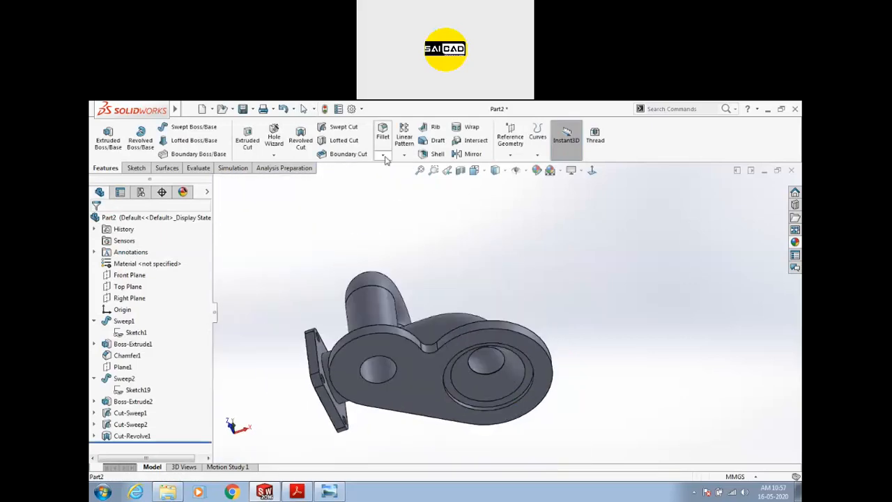
- Inspect the fitting's hollow interior and the conical recess in a temporary section view, leaving the section without keeping it
{"action": "left_click", "coordinate": [460, 170]}
{"action": "middle_click_drag", "start_coordinate": [455, 329], "coordinate": [453, 334]}
{"action": "scroll", "coordinate": [462, 407], "scroll_direction": "down", "scroll_amount": 5}
{"action": "mouse_move", "coordinate": [490, 357]}
{"action": "middle_mouse_down"}
{"action": "mouse_move", "coordinate": [522, 332]}
{"action": "mouse_move", "coordinate": [494, 311]}
{"action": "mouse_move", "coordinate": [525, 332]}
{"action": "mouse_move", "coordinate": [474, 356]}
{"action": "middle_mouse_up"}
{"action": "scroll", "coordinate": [469, 351], "scroll_direction": "up", "scroll_amount": 5}
{"action": "key", "text": "Escape"}
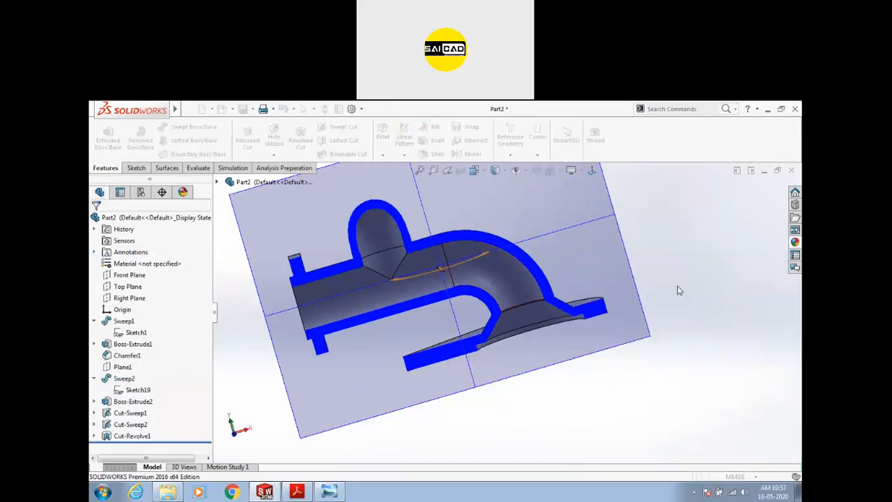
{"action": "middle_click_drag", "start_coordinate": [622, 274], "coordinate": [609, 311]}
{"action": "scroll", "coordinate": [314, 274], "scroll_direction": "down", "scroll_amount": 1}
{"action": "middle_click_drag", "start_coordinate": [314, 273], "coordinate": [326, 260]}
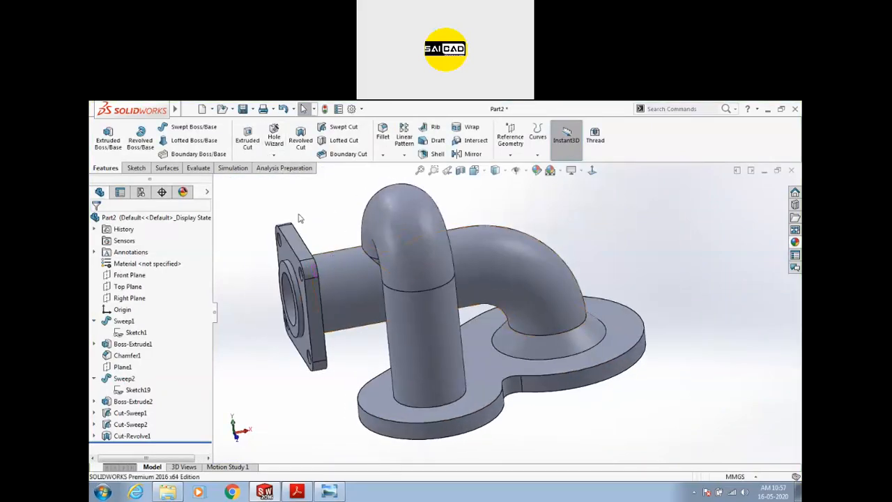
- Start a fillet and examine the reference drawing's section and plan views for the fillet radii and their locations
{"action": "left_click", "coordinate": [383, 136]}
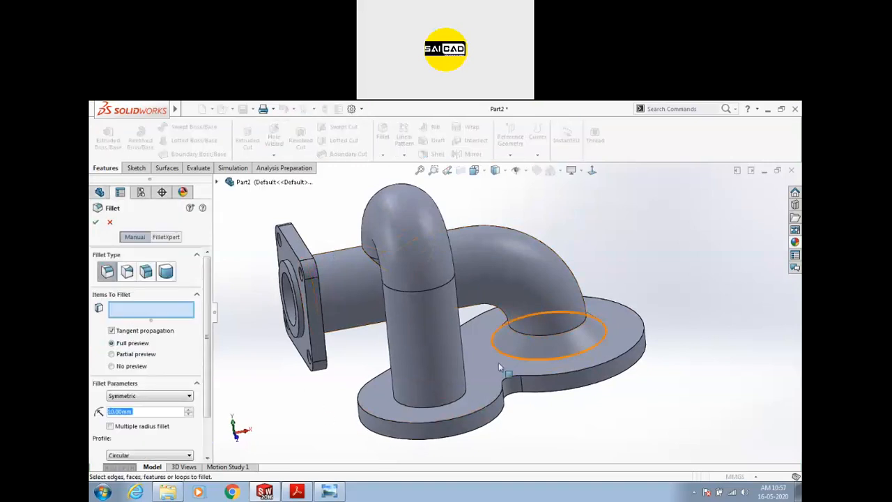
{"action": "left_click", "coordinate": [328, 492]}
{"action": "scroll", "coordinate": [301, 353], "scroll_direction": "down", "scroll_amount": 2}
{"action": "scroll", "coordinate": [310, 372], "scroll_direction": "up", "scroll_amount": 5}
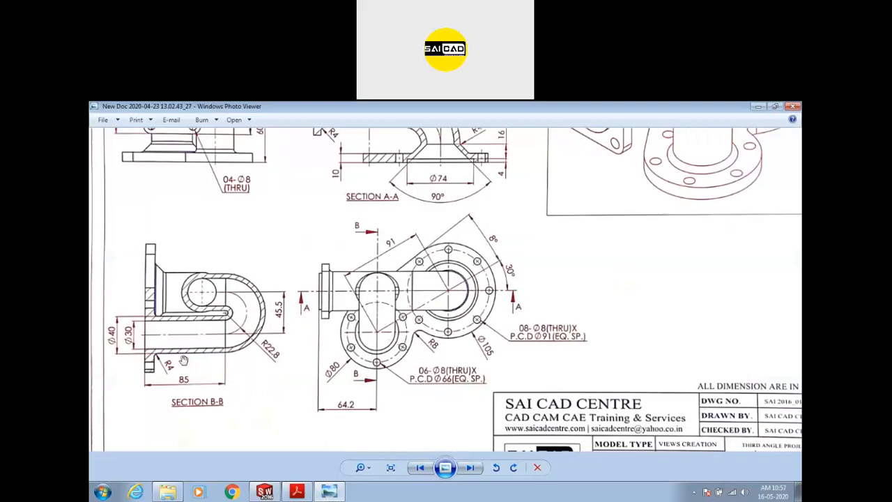
{"action": "scroll", "coordinate": [149, 373], "scroll_direction": "down", "scroll_amount": 3}
{"action": "scroll", "coordinate": [448, 336], "scroll_direction": "down", "scroll_amount": 1}
{"action": "scroll", "coordinate": [428, 200], "scroll_direction": "up", "scroll_amount": 3}
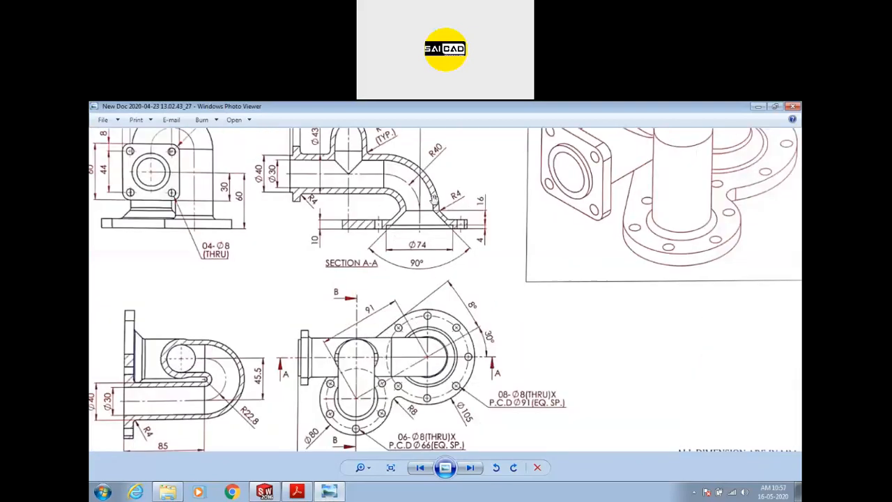
{"action": "scroll", "coordinate": [476, 293], "scroll_direction": "down", "scroll_amount": 3}
{"action": "scroll", "coordinate": [328, 142], "scroll_direction": "up", "scroll_amount": 3}
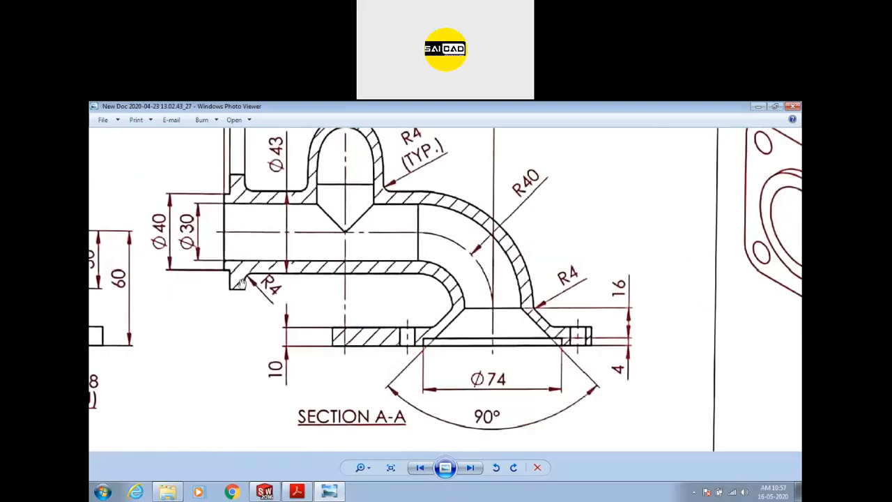
{"action": "scroll", "coordinate": [249, 281], "scroll_direction": "down", "scroll_amount": 3}
{"action": "left_click", "coordinate": [265, 491]}
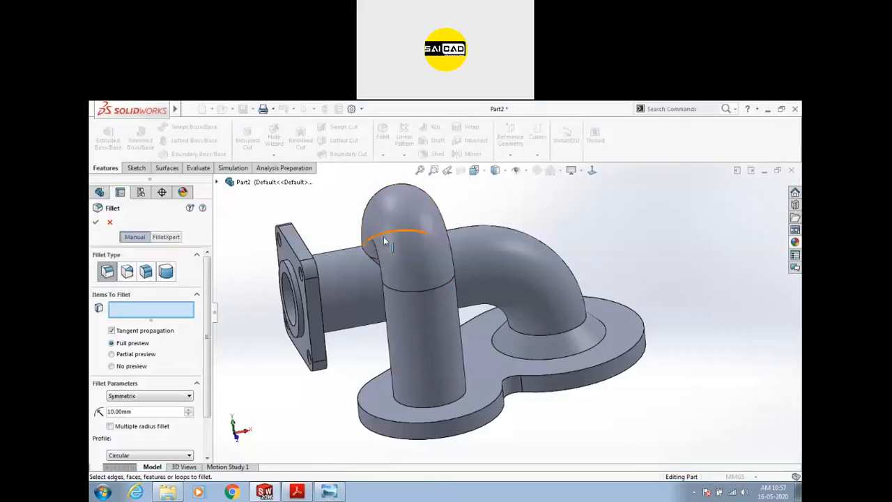
{"action": "left_click", "coordinate": [532, 360]}
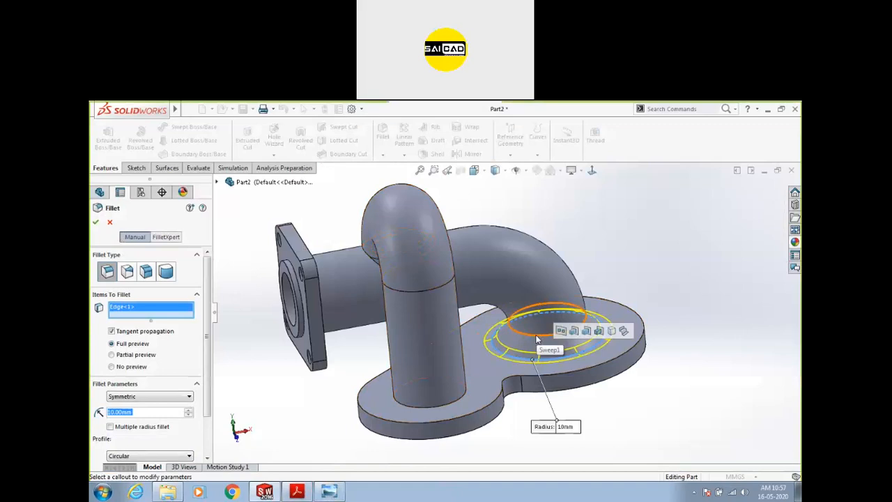
{"action": "left_click", "coordinate": [537, 335]}
{"action": "right_click", "coordinate": [157, 320]}
{"action": "left_click", "coordinate": [178, 325]}
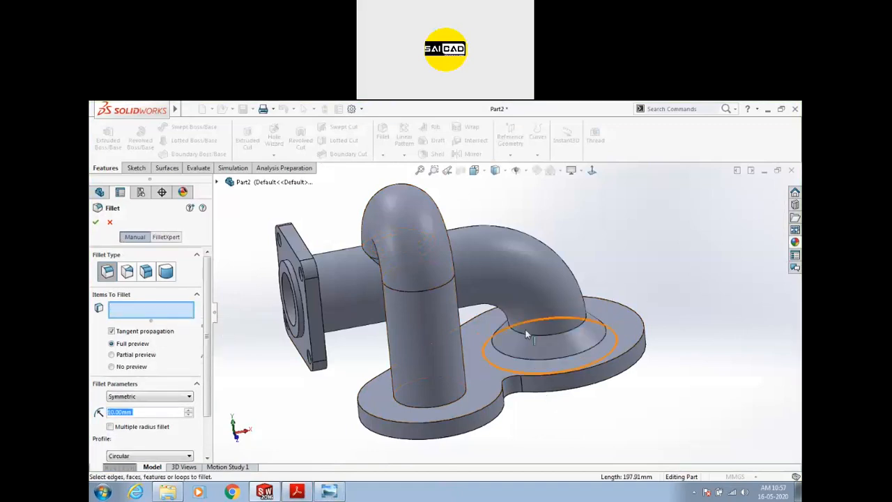
- Select the large pipe's conical face for the fillet and set the radius to 4 mm
{"action": "left_click", "coordinate": [536, 349]}
{"action": "middle_click_drag", "start_coordinate": [481, 388], "coordinate": [482, 339]}
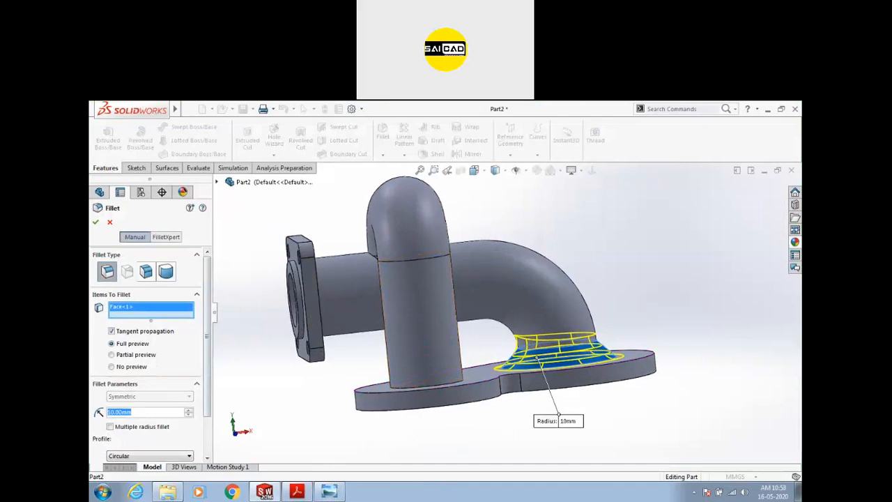
{"action": "type", "text": "4"}
{"action": "middle_click_drag", "start_coordinate": [350, 385], "coordinate": [348, 436]}
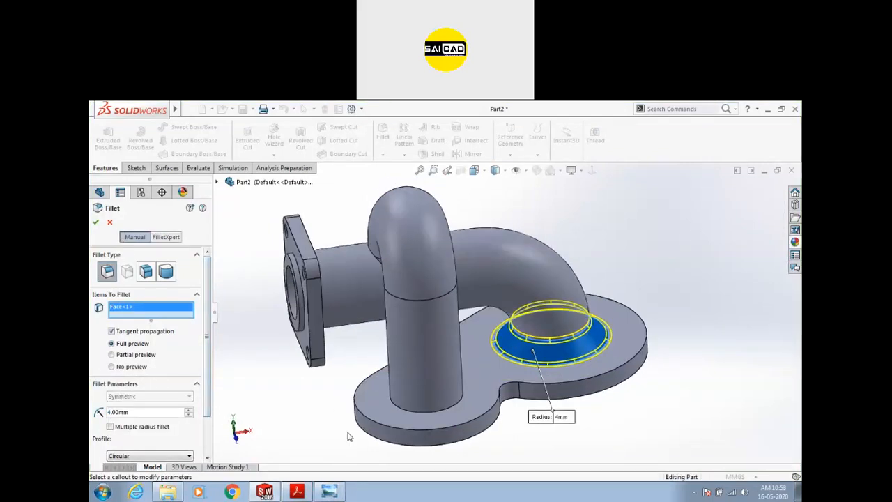
{"action": "left_click", "coordinate": [477, 388]}
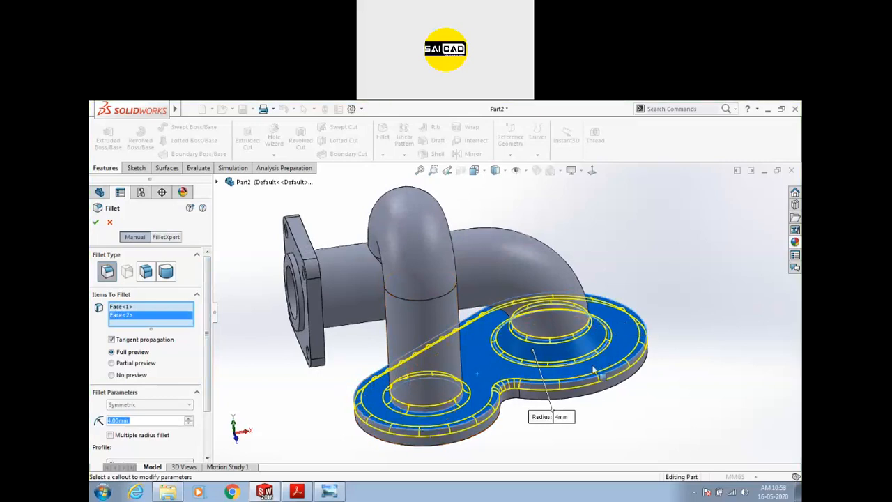
{"action": "right_click", "coordinate": [149, 319]}
{"action": "left_click", "coordinate": [171, 335]}
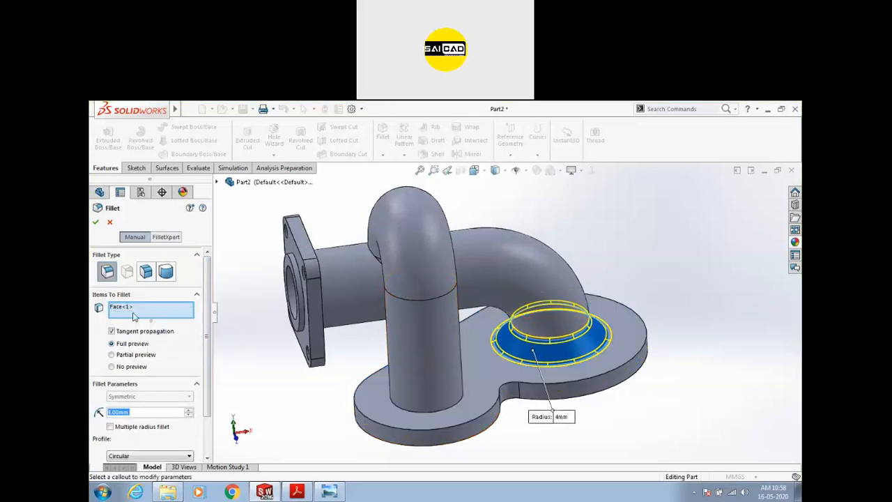
- Add the small pipe's base edge, the pipe junction edge and the square flange's pipe edge to the 4 mm fillet, and create it
{"action": "left_click", "coordinate": [409, 411]}
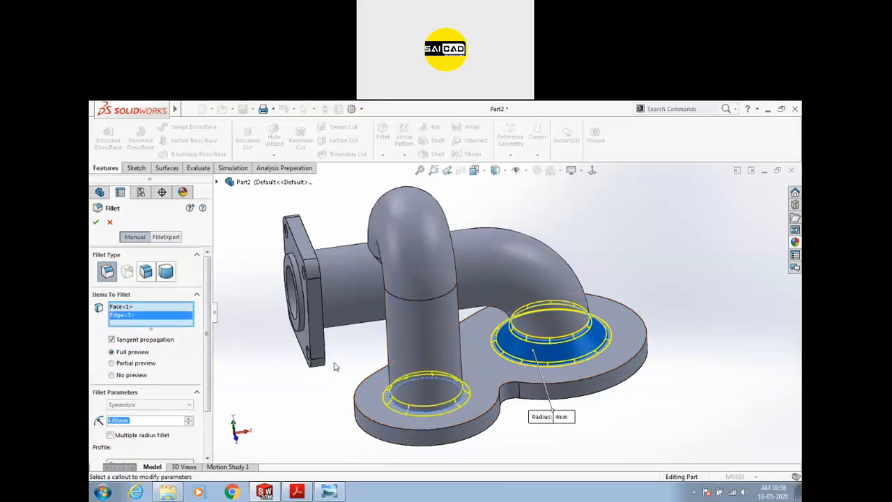
{"action": "middle_click_drag", "start_coordinate": [364, 267], "coordinate": [378, 263]}
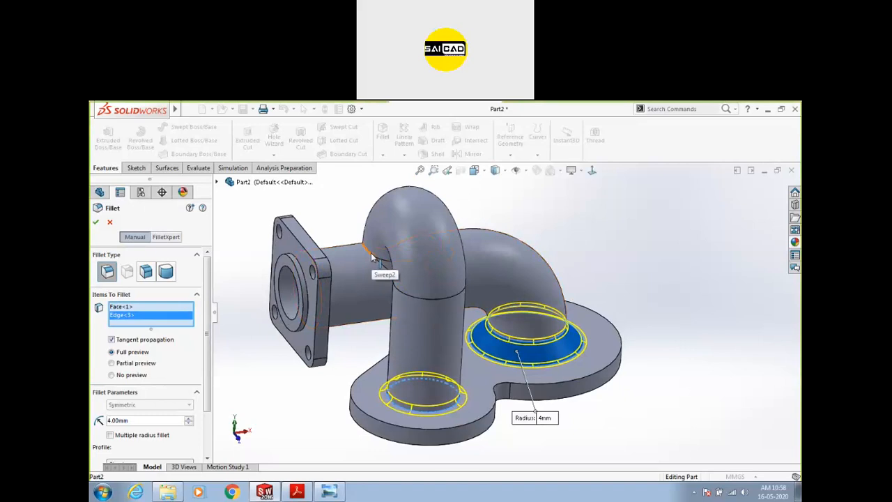
{"action": "left_click", "coordinate": [370, 258]}
{"action": "middle_click_drag", "start_coordinate": [370, 257], "coordinate": [321, 271]}
{"action": "left_click", "coordinate": [320, 271]}
{"action": "scroll", "coordinate": [308, 343], "scroll_direction": "up", "scroll_amount": 2}
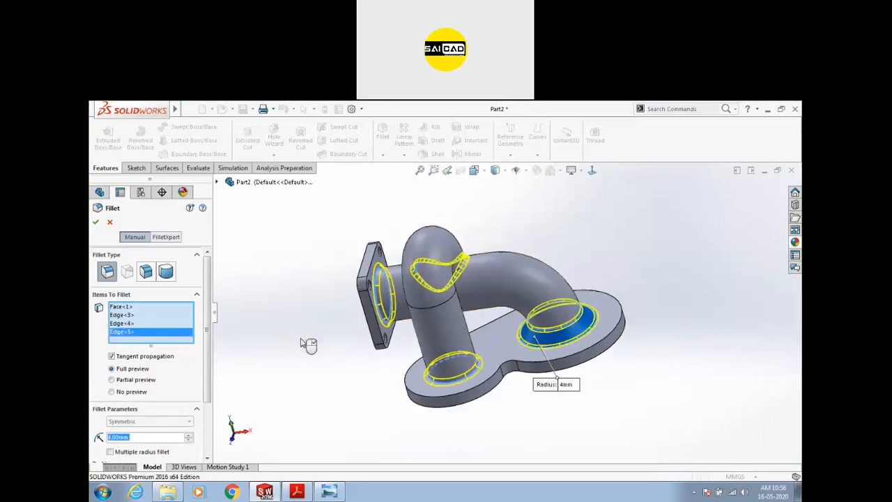
{"action": "left_click", "coordinate": [96, 222]}
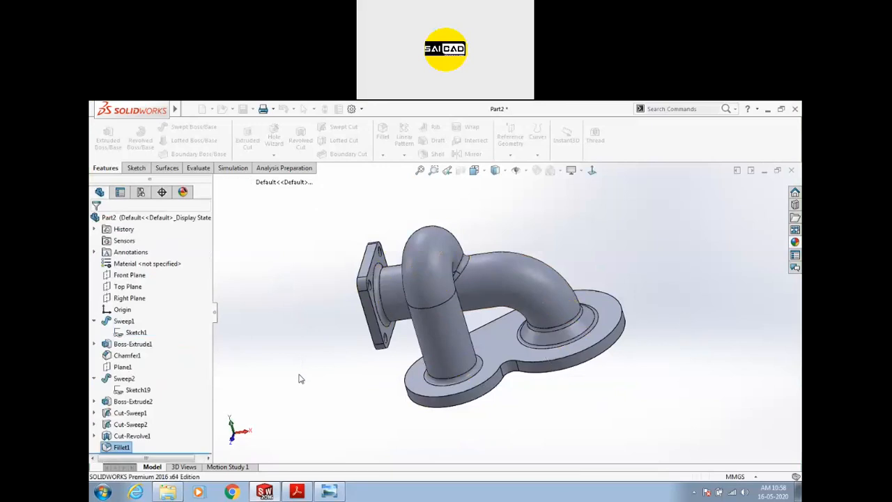
- Start a sketch on the base flange's upper face and draw a small hole circle straight below the small pipe's centre
{"action": "middle_click_drag", "start_coordinate": [290, 370], "coordinate": [356, 408]}
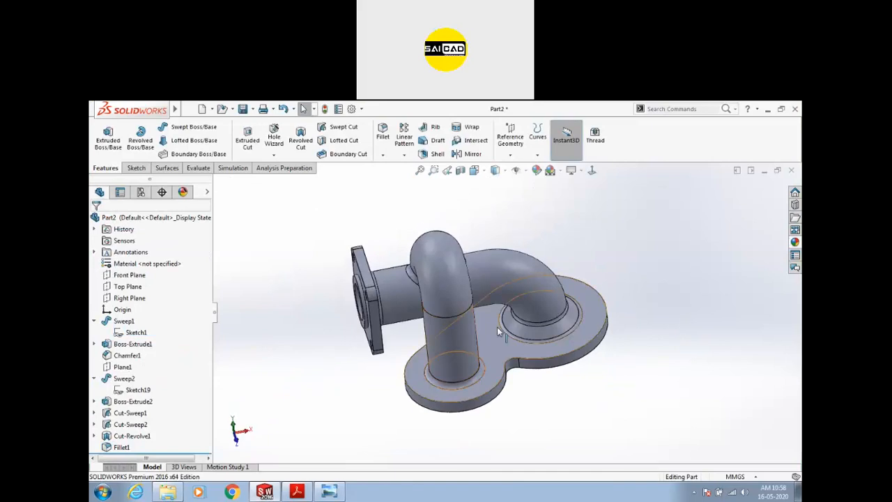
{"action": "left_click", "coordinate": [493, 358]}
{"action": "left_click", "coordinate": [132, 168]}
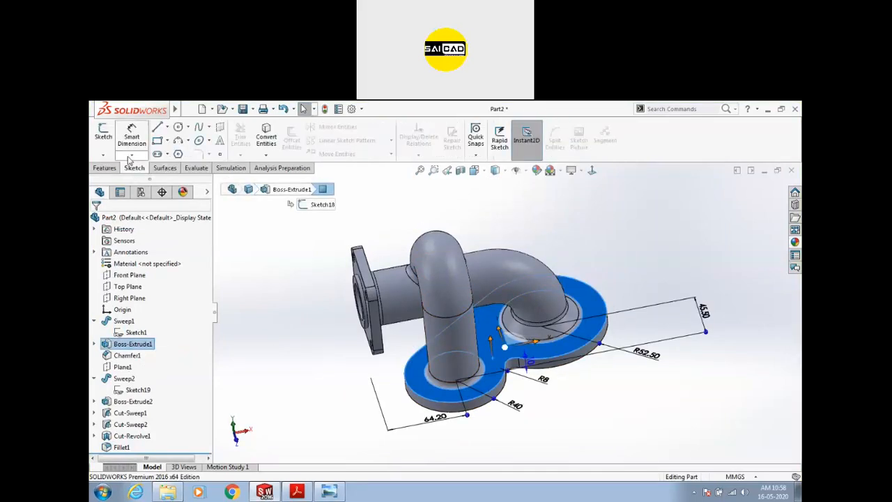
{"action": "left_click", "coordinate": [108, 136]}
{"action": "left_click", "coordinate": [178, 128]}
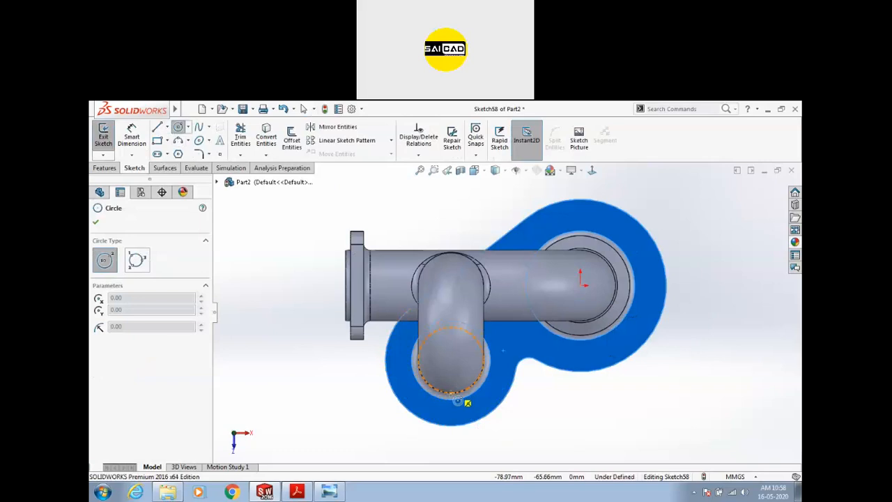
{"action": "left_click", "coordinate": [451, 416]}
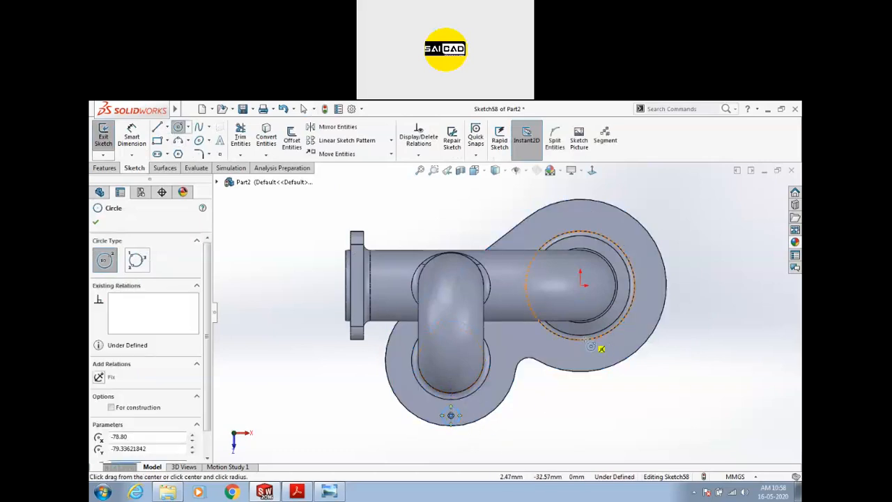
- Check the flange hole callouts in the reference drawing and draw a second small hole circle on the large round flange portion
{"action": "left_click", "coordinate": [335, 492]}
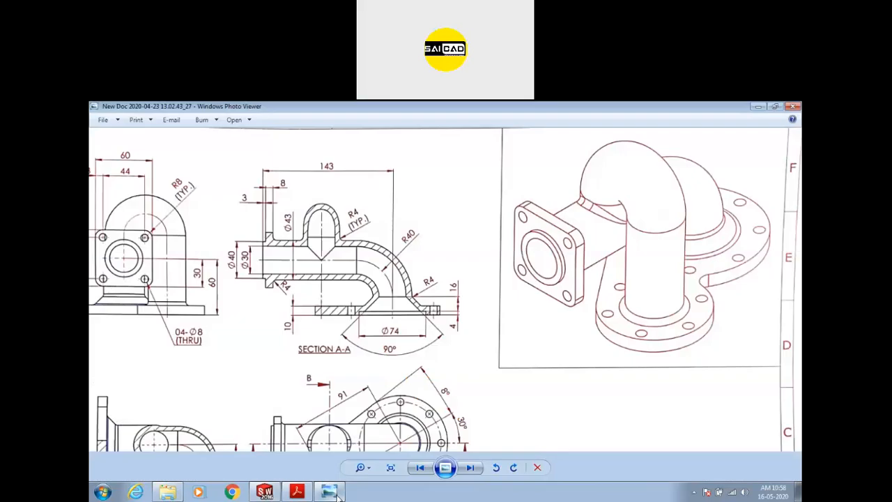
{"action": "scroll", "coordinate": [464, 306], "scroll_direction": "down", "scroll_amount": 3}
{"action": "scroll", "coordinate": [470, 345], "scroll_direction": "up", "scroll_amount": 6}
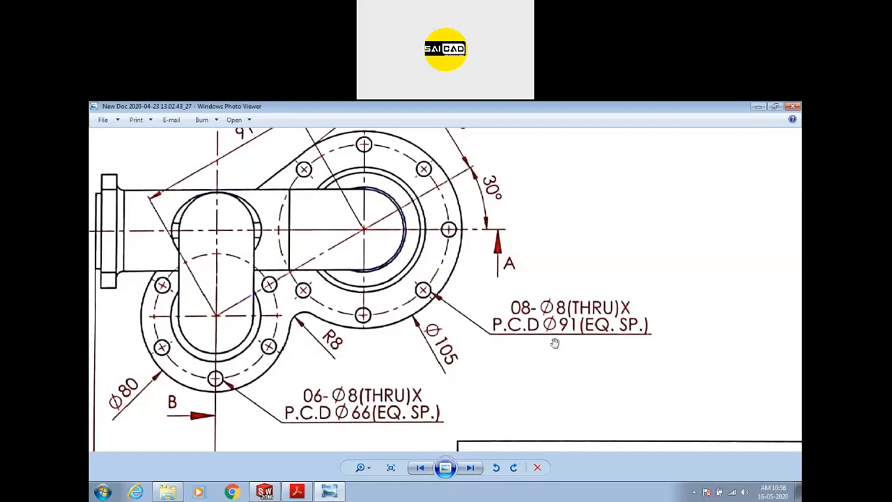
{"action": "left_click", "coordinate": [340, 492]}
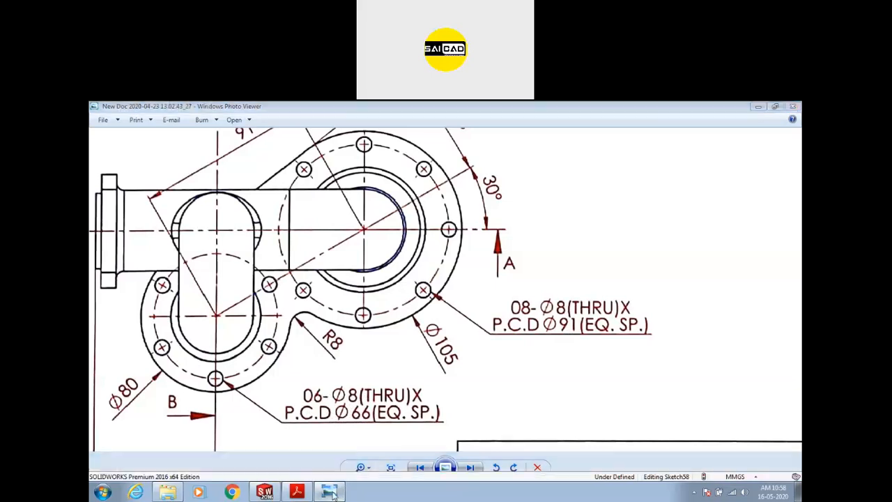
{"action": "left_click", "coordinate": [593, 356]}
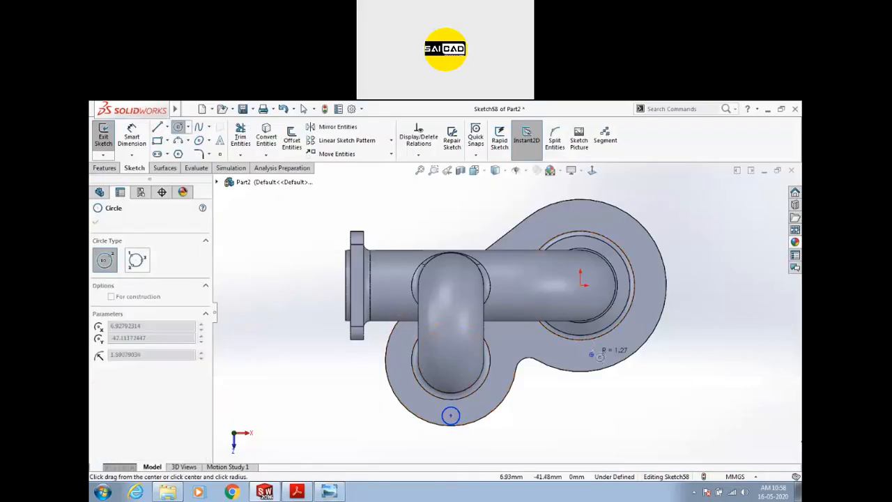
{"action": "left_click", "coordinate": [601, 354]}
{"action": "key", "text": "Escape"}
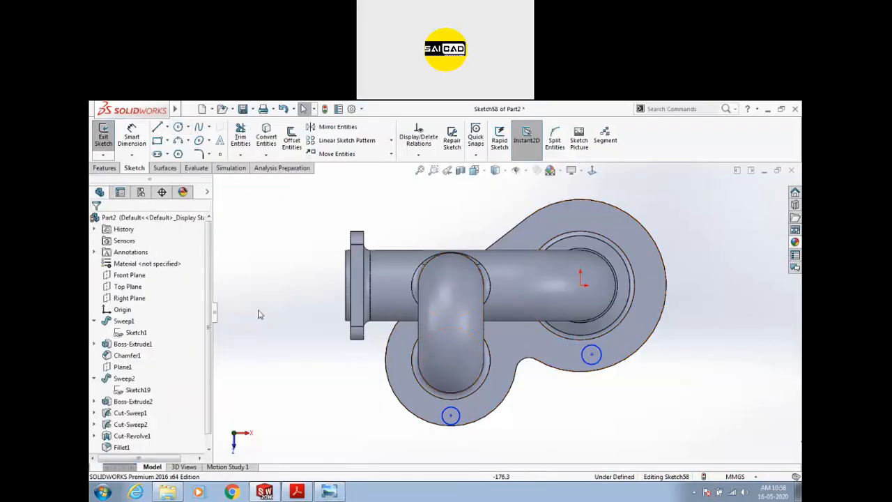
- Draw two pitch circles through the hole centres, about 68 mm in diameter around the small pipe's centre and about 85 mm around the origin
{"action": "left_click", "coordinate": [132, 136]}
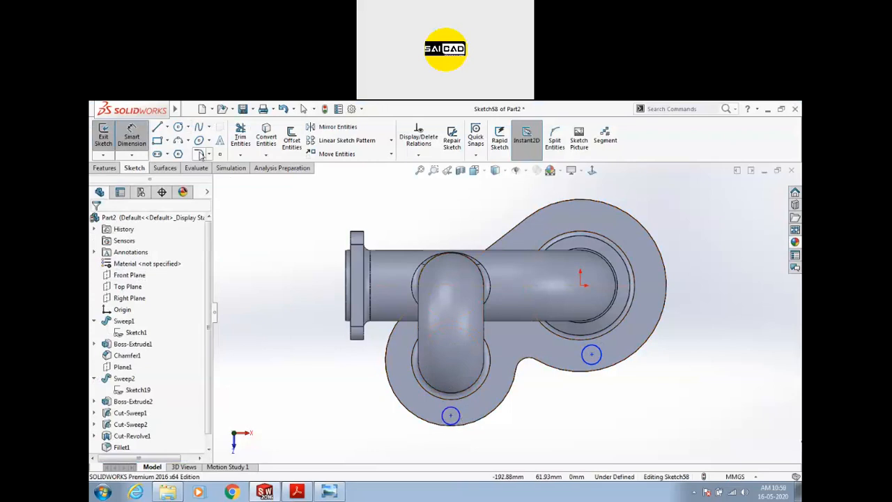
{"action": "left_click", "coordinate": [178, 128]}
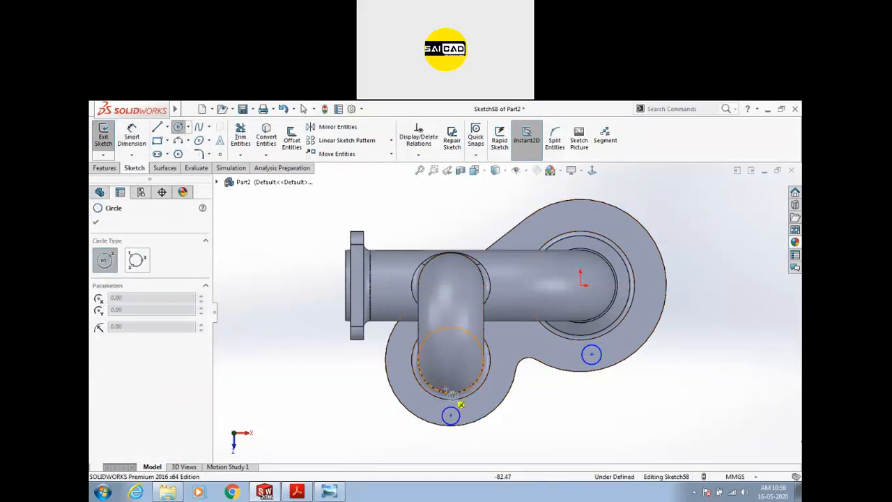
{"action": "left_click", "coordinate": [451, 360]}
{"action": "left_click", "coordinate": [451, 415]}
{"action": "left_click", "coordinate": [581, 285]}
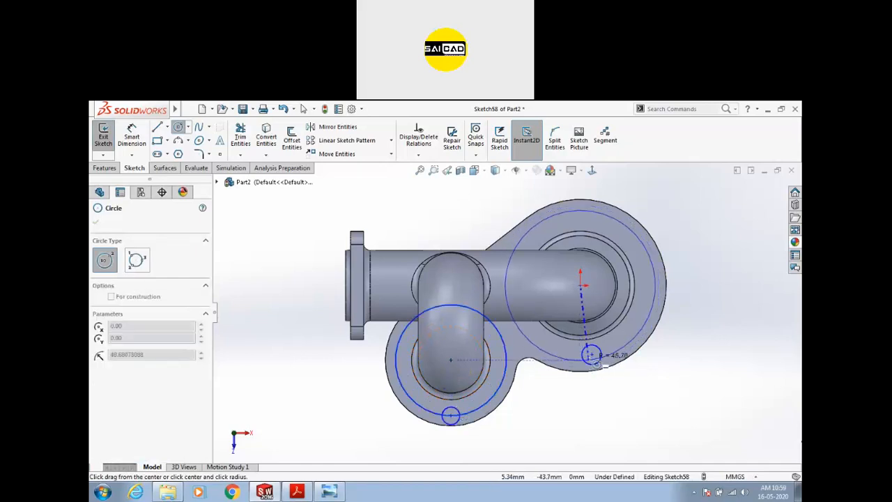
{"action": "left_click", "coordinate": [591, 355]}
{"action": "key", "text": "Escape"}
- Check the pitch circle callout in the reference drawing and dimension the small flange's pitch circle to 66 mm diameter
{"action": "left_click", "coordinate": [132, 136]}
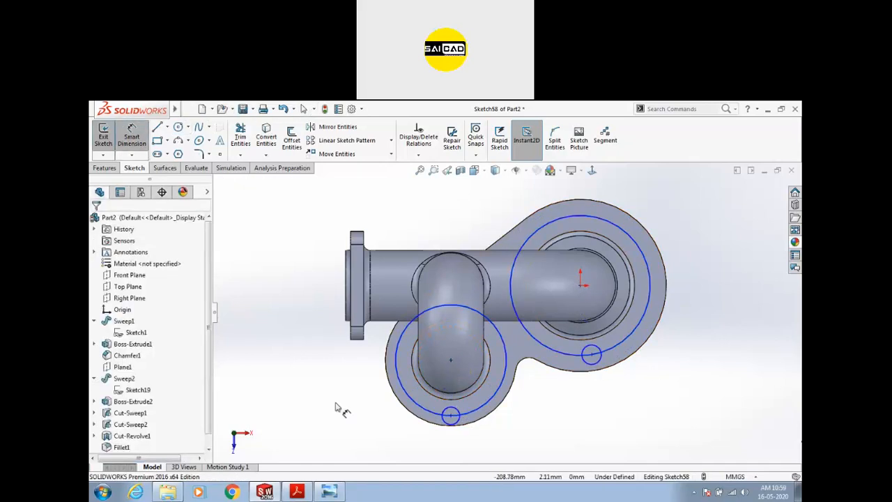
{"action": "left_click", "coordinate": [414, 405]}
{"action": "left_click", "coordinate": [372, 423]}
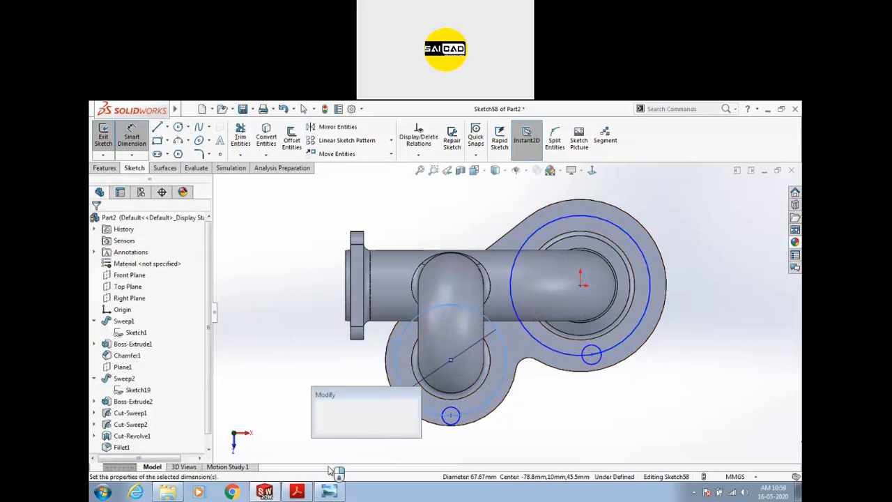
{"action": "left_click", "coordinate": [322, 497]}
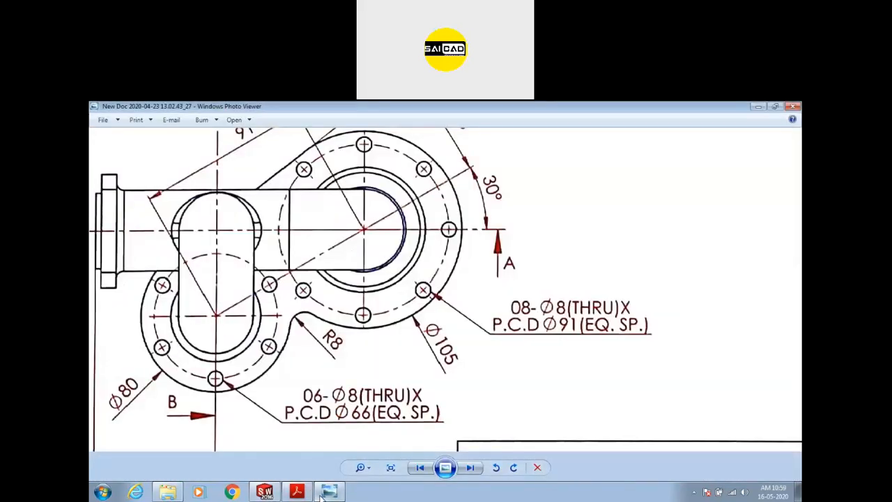
{"action": "left_click", "coordinate": [331, 492]}
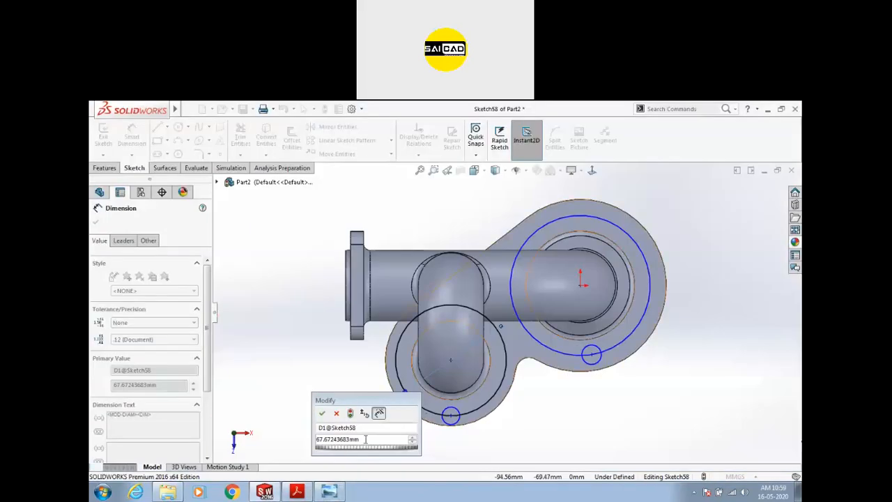
{"action": "left_click_drag", "start_coordinate": [364, 439], "coordinate": [285, 443]}
{"action": "type", "text": "66"}
{"action": "key", "text": "Return"}
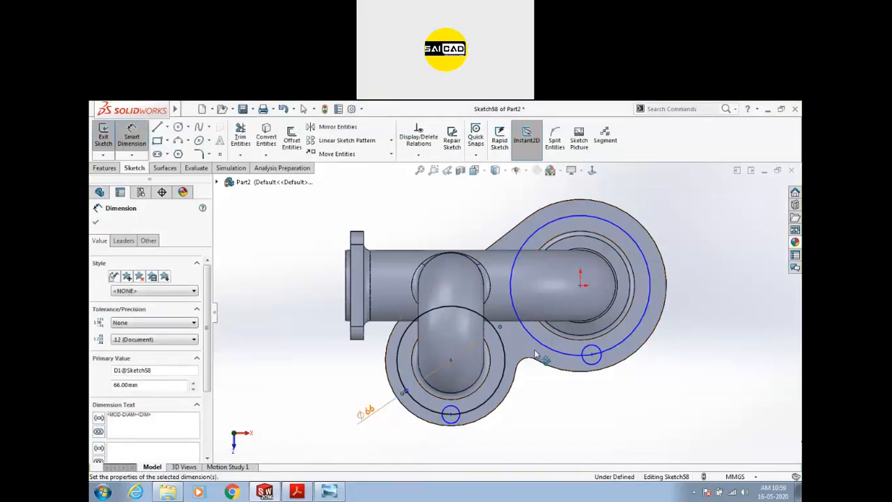
- Dimension the large flange's pitch circle to 91 mm diameter
{"action": "left_click", "coordinate": [604, 348]}
{"action": "left_click", "coordinate": [670, 388]}
{"action": "type", "text": "91mm"}
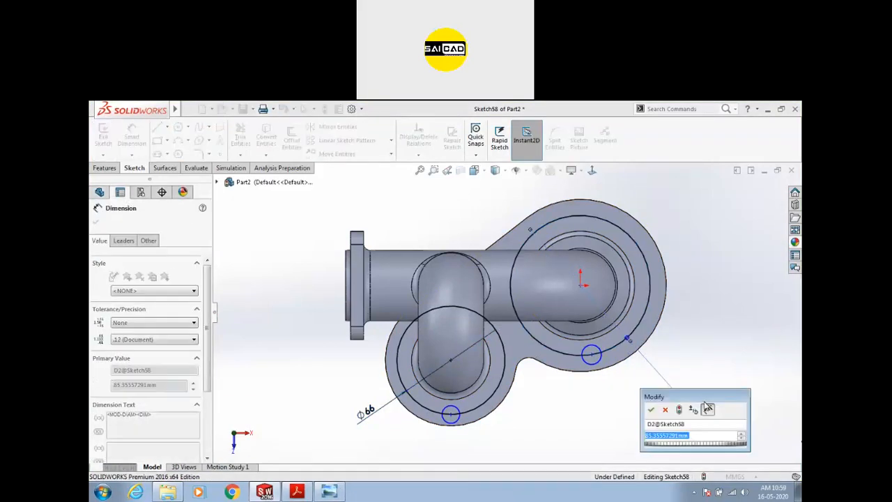
{"action": "type", "text": "1"}
{"action": "key", "text": "Return"}
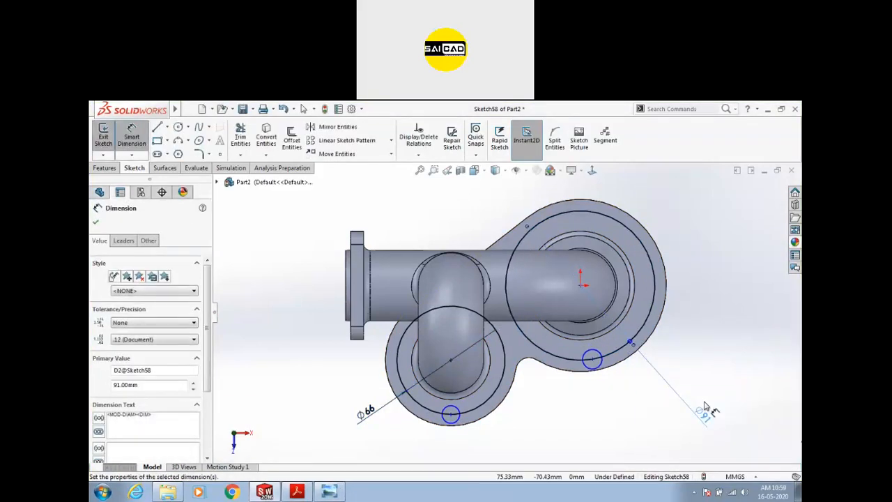
- Dimension the small flange's hole circle to 8 mm diameter and make the large flange's hole circle equal to it
{"action": "left_click", "coordinate": [460, 419]}
{"action": "left_click", "coordinate": [519, 442]}
{"action": "type", "text": "8"}
{"action": "key", "text": "Return"}
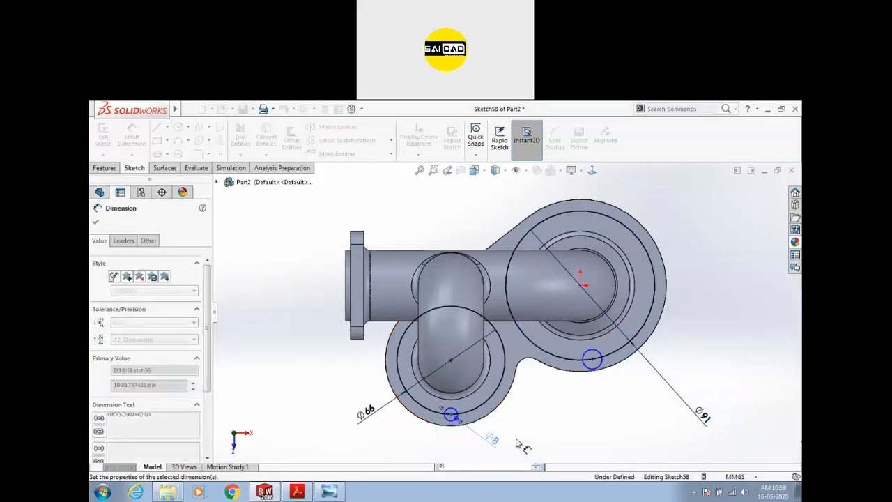
{"action": "scroll", "coordinate": [448, 413], "scroll_direction": "down", "scroll_amount": 3}
{"action": "left_click", "coordinate": [460, 381]}
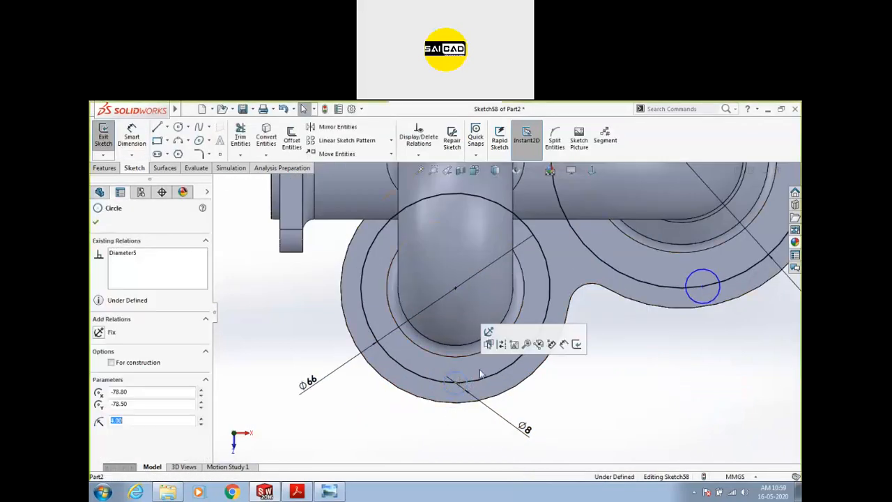
{"action": "left_click", "coordinate": [702, 286], "text": "ctrl"}
{"action": "left_click", "coordinate": [716, 255]}
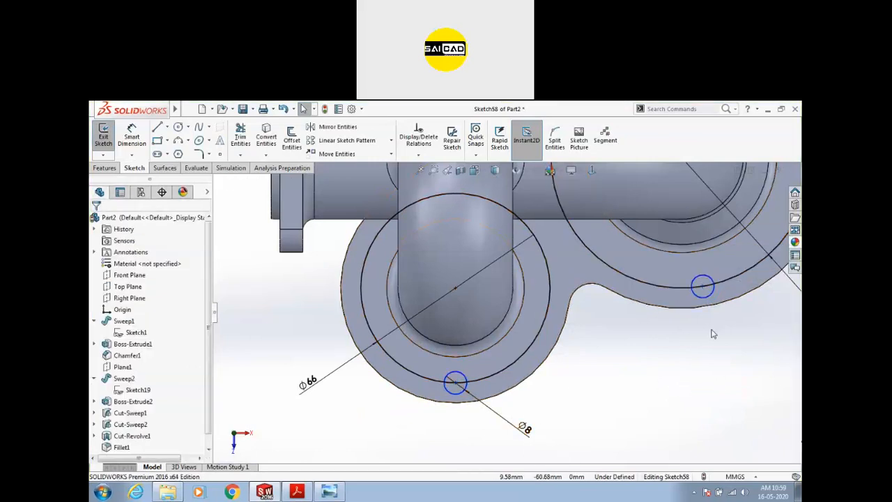
- Align the small flange's hole centre with the small pipe's centre using a Vertical relation
{"action": "left_click_drag", "start_coordinate": [456, 385], "coordinate": [485, 377]}
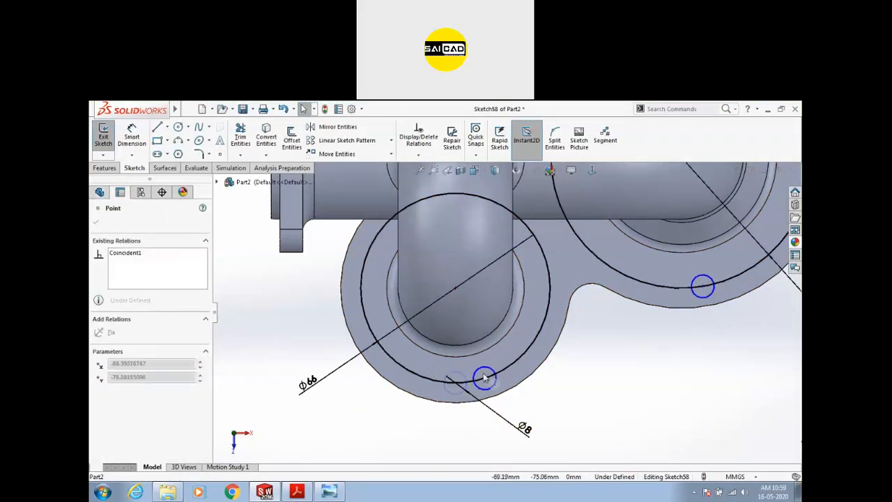
{"action": "left_click_drag", "start_coordinate": [422, 387], "coordinate": [481, 382]}
{"action": "left_click", "coordinate": [454, 288], "text": "ctrl"}
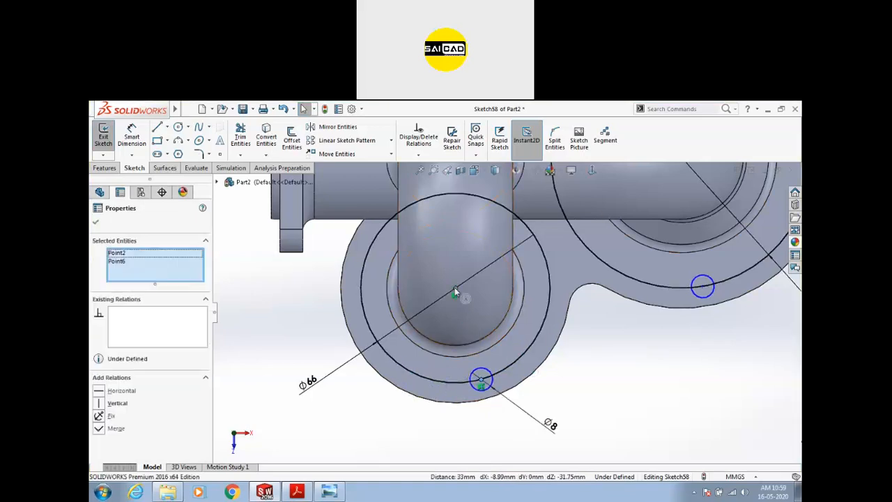
{"action": "left_click", "coordinate": [99, 403]}
{"action": "key", "text": "Escape"}
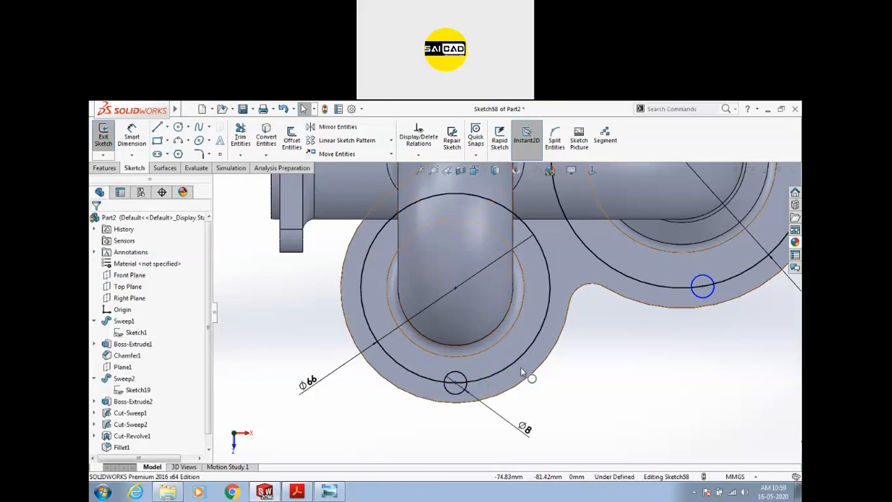
- Align the large flange's hole centre vertically with the origin
{"action": "left_click", "coordinate": [703, 288]}
{"action": "scroll", "coordinate": [608, 241], "scroll_direction": "up", "scroll_amount": 3}
{"action": "left_click", "coordinate": [608, 225], "text": "ctrl"}
{"action": "left_click", "coordinate": [646, 179]}
{"action": "key", "text": "Escape"}
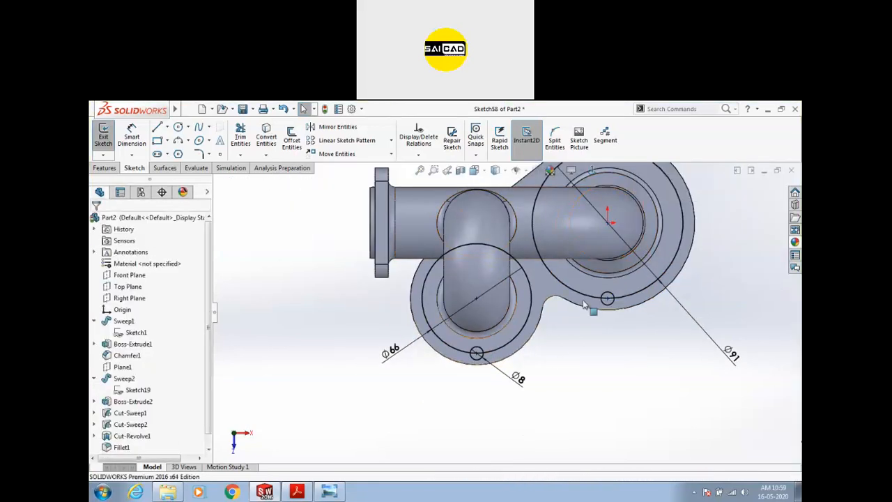
- Convert both pitch circles to construction geometry
{"action": "left_click", "coordinate": [586, 304]}
{"action": "left_click", "coordinate": [541, 302], "text": "ctrl"}
{"action": "left_click", "coordinate": [574, 262]}
{"action": "scroll", "coordinate": [547, 290], "scroll_direction": "up", "scroll_amount": 2}
{"action": "scroll", "coordinate": [547, 290], "scroll_direction": "down", "scroll_amount": 3}
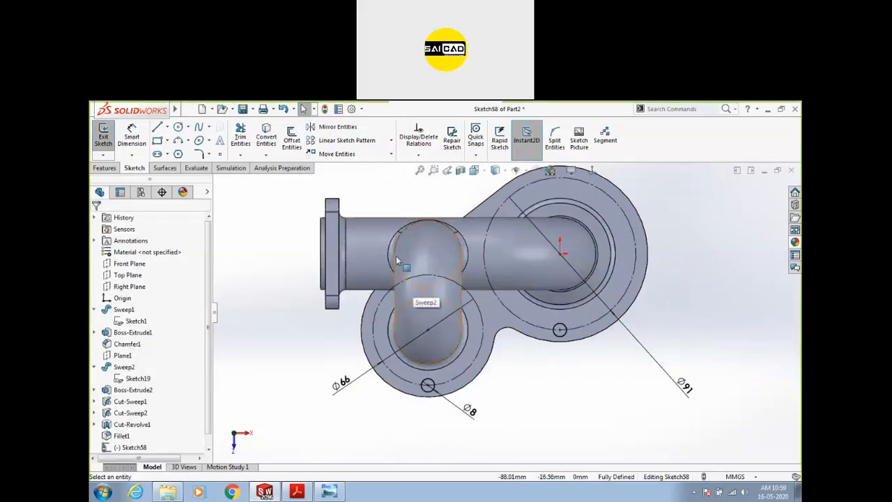
- Create a circular sketch pattern of the small flange's hole about the small pipe's centre, with 4 equally spaced instances over 360 degrees
{"action": "left_click", "coordinate": [428, 384]}
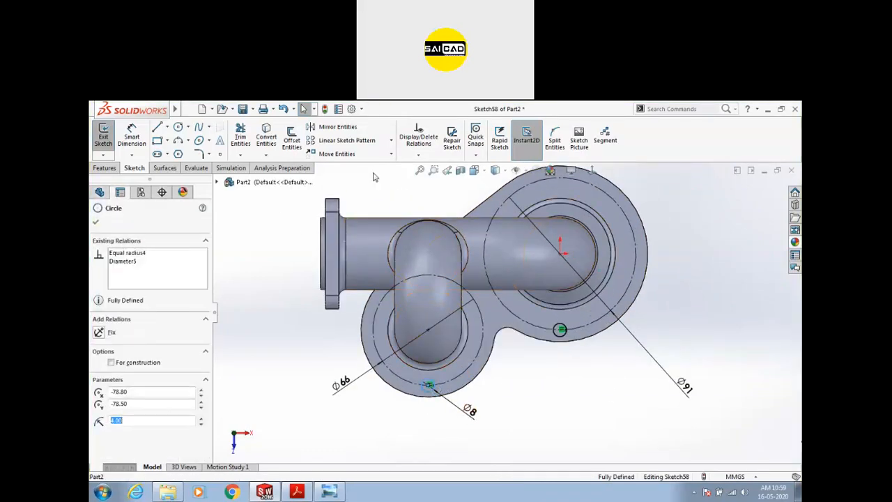
{"action": "left_click", "coordinate": [391, 141]}
{"action": "left_click", "coordinate": [345, 166]}
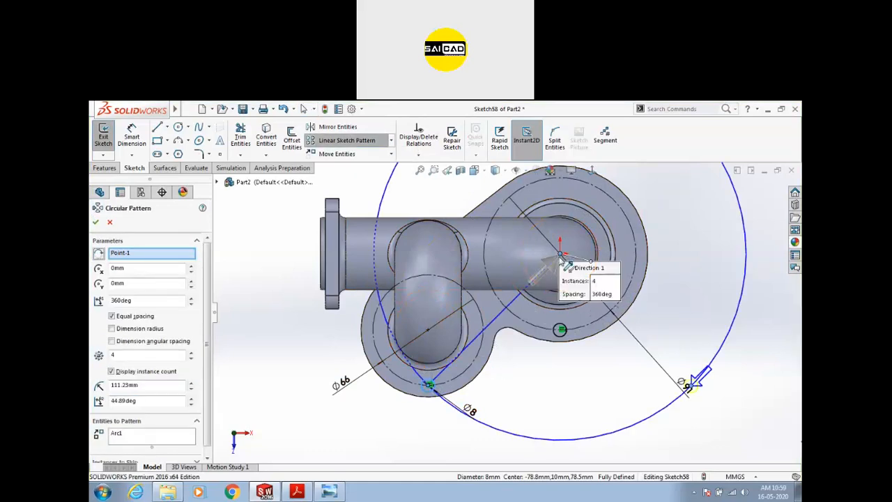
{"action": "left_click", "coordinate": [130, 255]}
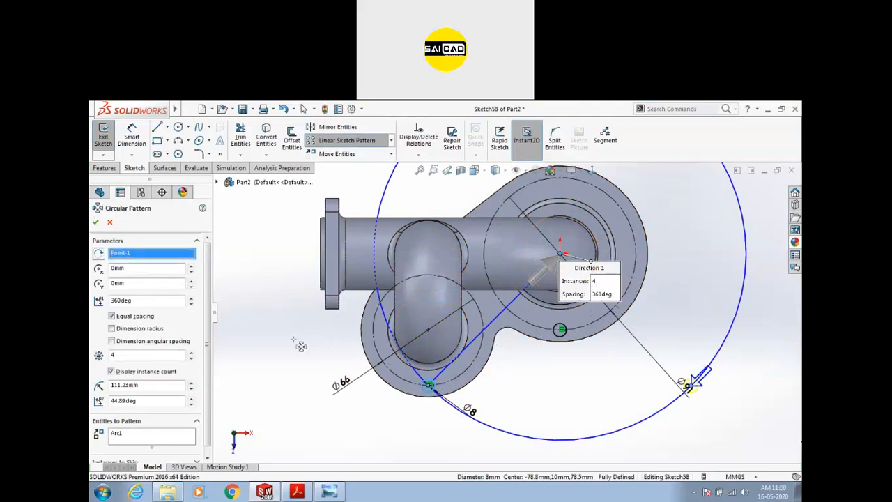
{"action": "left_click", "coordinate": [428, 333]}
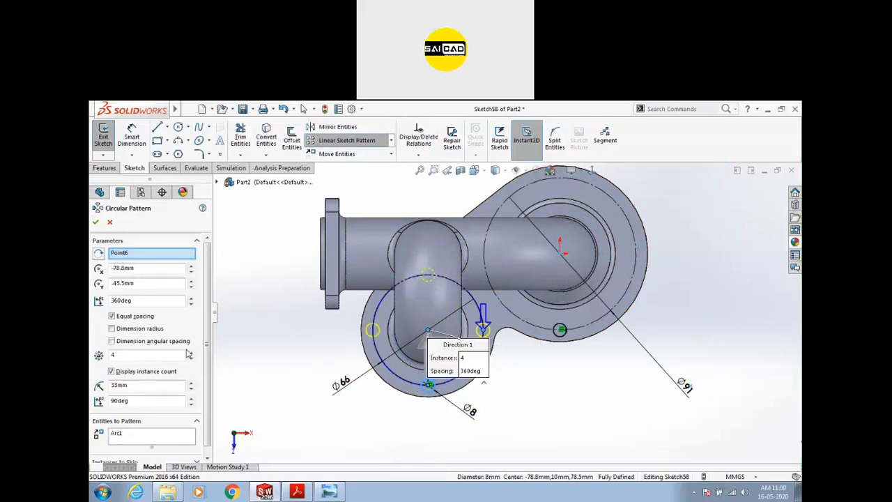
{"action": "left_click", "coordinate": [95, 221]}
- Move a patterned hole circle off the flange and place the pattern's centre point back on the small pipe's centre
{"action": "scroll", "coordinate": [376, 383], "scroll_direction": "down", "scroll_amount": 2}
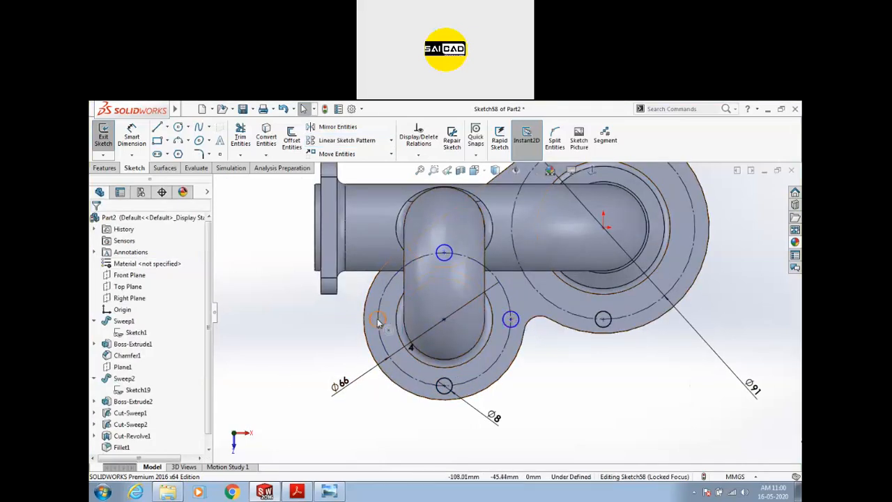
{"action": "left_click_drag", "start_coordinate": [377, 320], "coordinate": [269, 338]}
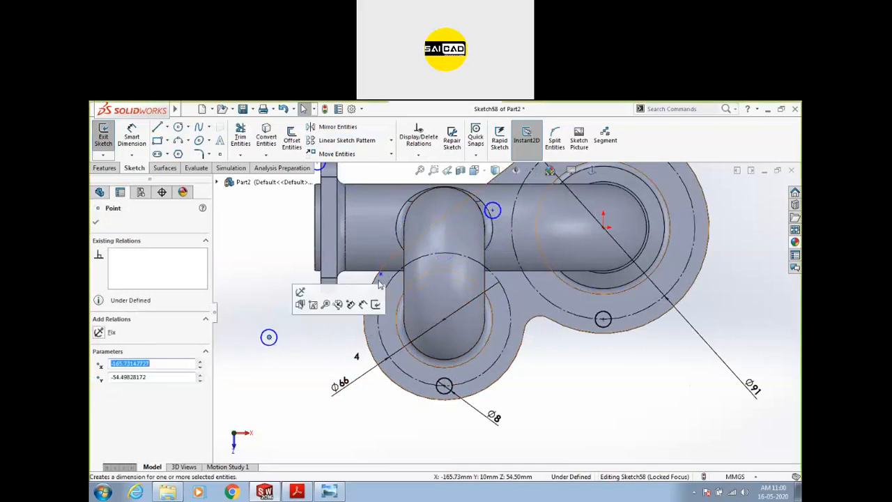
{"action": "mouse_move", "coordinate": [380, 274]}
{"action": "left_mouse_down"}
{"action": "mouse_move", "coordinate": [383, 303]}
{"action": "mouse_move", "coordinate": [319, 300]}
{"action": "mouse_move", "coordinate": [335, 322]}
{"action": "mouse_move", "coordinate": [445, 325]}
{"action": "left_mouse_up"}
{"action": "scroll", "coordinate": [562, 342], "scroll_direction": "up", "scroll_amount": 3}
{"action": "scroll", "coordinate": [584, 241], "scroll_direction": "down", "scroll_amount": 2}
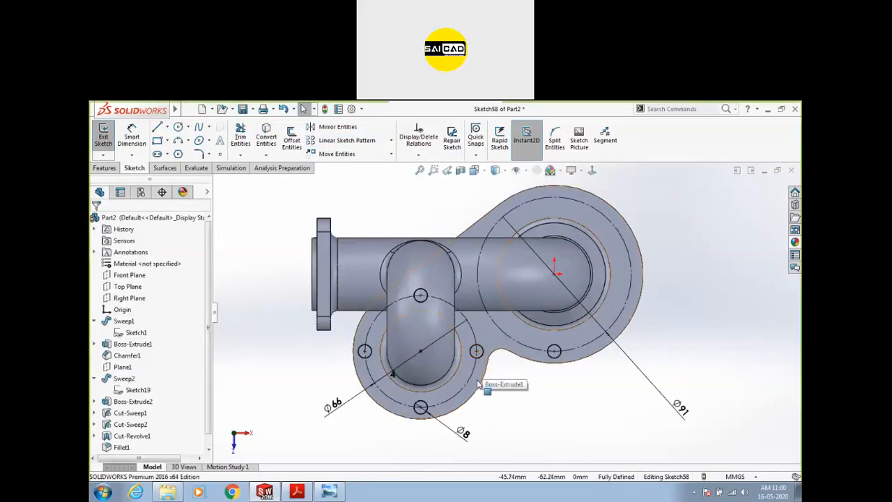
- Undo the circular sketch pattern and its centre point changes, and restart the circular sketch pattern command
{"action": "key", "text": "ctrl+z"}
{"action": "key", "text": "ctrl+z"}
{"action": "key", "text": "ctrl+z"}
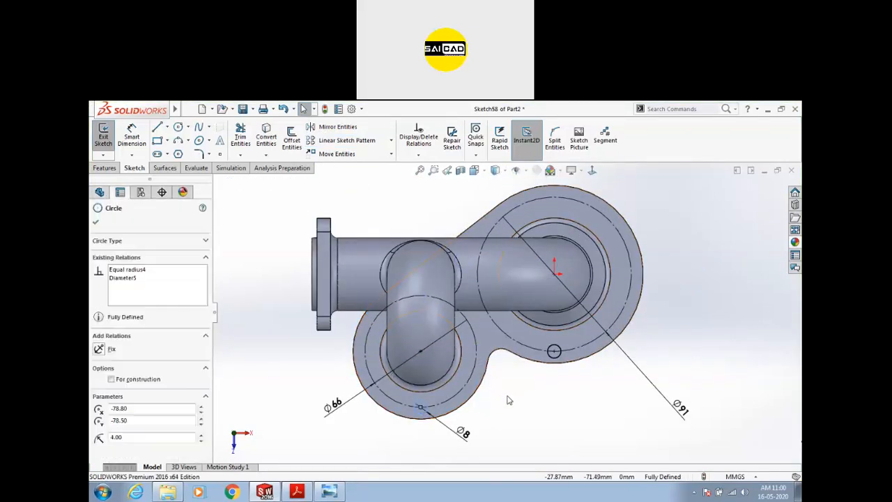
{"action": "left_click", "coordinate": [251, 293]}
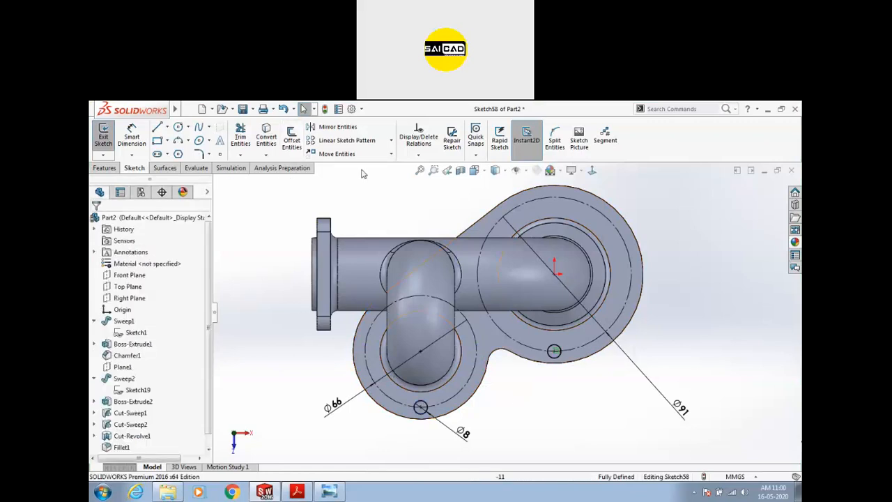
{"action": "left_click", "coordinate": [391, 142]}
{"action": "left_click", "coordinate": [348, 167]}
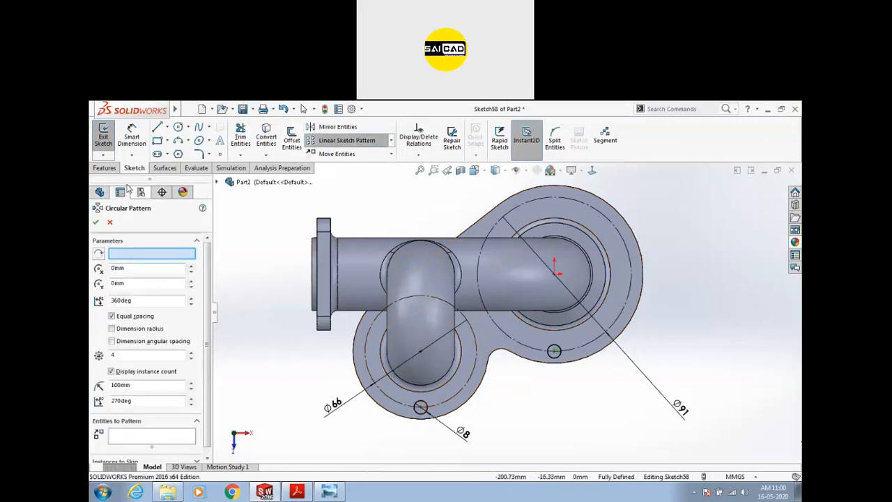
- Exit the bolt hole sketch and extrude-cut only the small flange's 8 mm circle through the base flange
{"action": "left_click", "coordinate": [103, 137]}
{"action": "mouse_move", "coordinate": [438, 420]}
{"action": "middle_mouse_down"}
{"action": "mouse_move", "coordinate": [435, 321]}
{"action": "mouse_move", "coordinate": [494, 406]}
{"action": "mouse_move", "coordinate": [462, 392]}
{"action": "middle_mouse_up"}
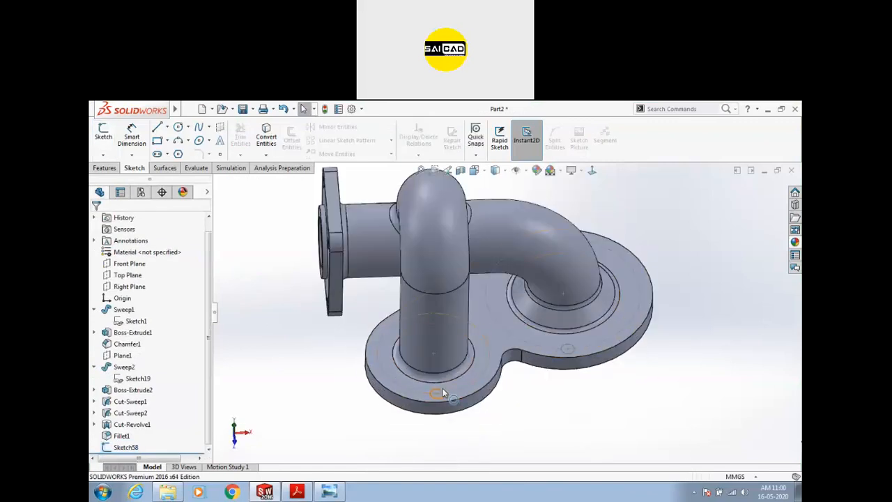
{"action": "left_click", "coordinate": [438, 388]}
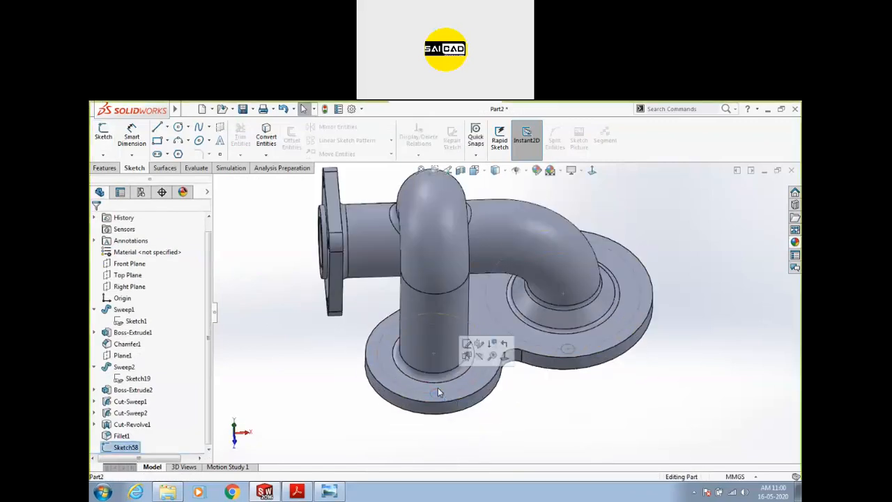
{"action": "left_click", "coordinate": [353, 395]}
{"action": "left_click", "coordinate": [95, 170]}
{"action": "left_click", "coordinate": [98, 146]}
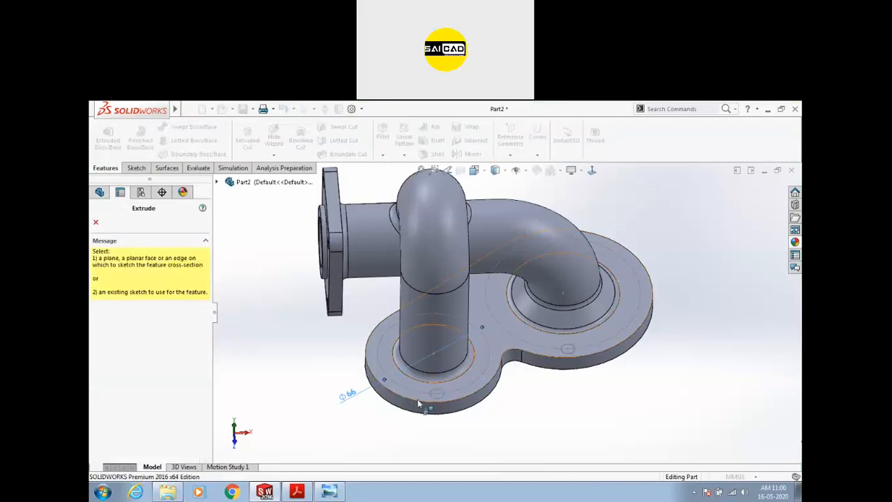
{"action": "left_click", "coordinate": [96, 222]}
{"action": "left_click", "coordinate": [248, 140]}
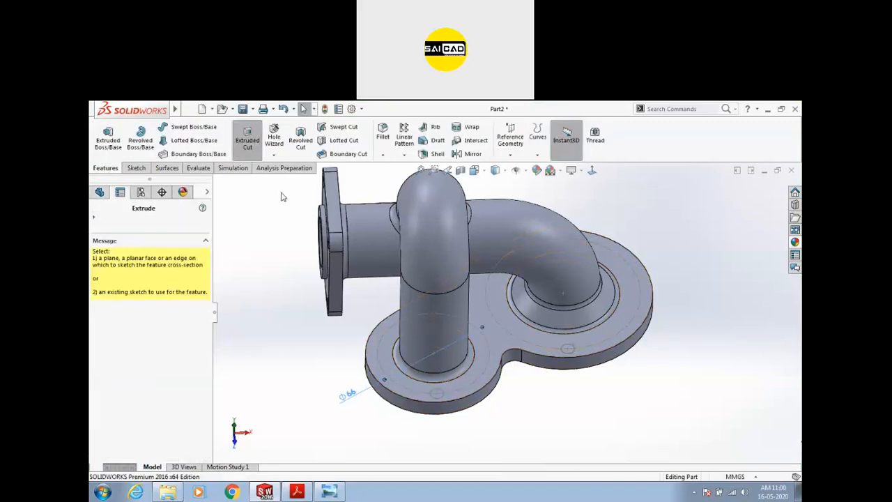
{"action": "left_click", "coordinate": [438, 391]}
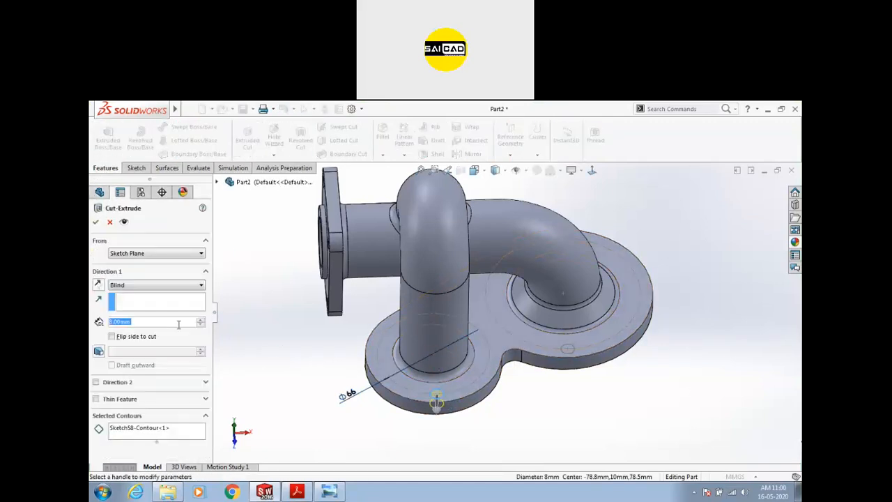
{"action": "left_click", "coordinate": [154, 285]}
{"action": "left_click", "coordinate": [133, 301]}
{"action": "left_click", "coordinate": [96, 222]}
- Circular-pattern the small flange's hole cut about the flange's outer cylindrical face, with 6 equally spaced instances over 360 degrees
{"action": "middle_click_drag", "start_coordinate": [313, 374], "coordinate": [425, 391]}
{"action": "scroll", "coordinate": [454, 391], "scroll_direction": "down", "scroll_amount": 3}
{"action": "left_click", "coordinate": [454, 388]}
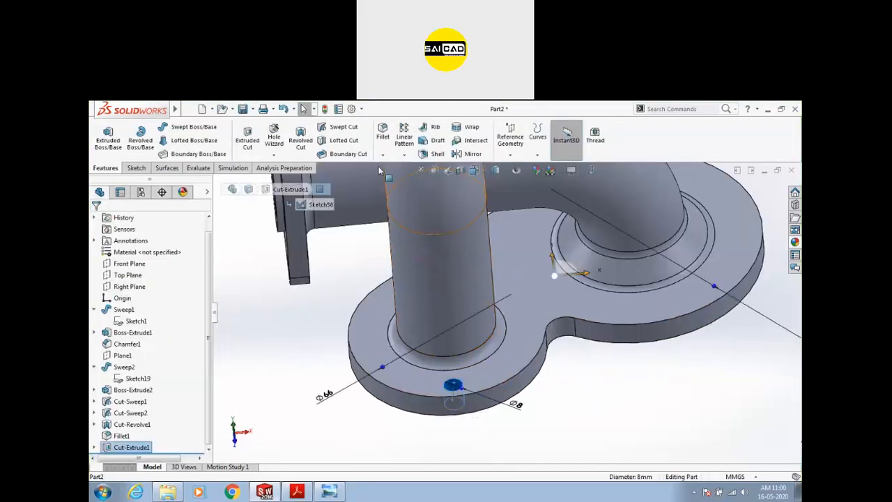
{"action": "left_click", "coordinate": [406, 154]}
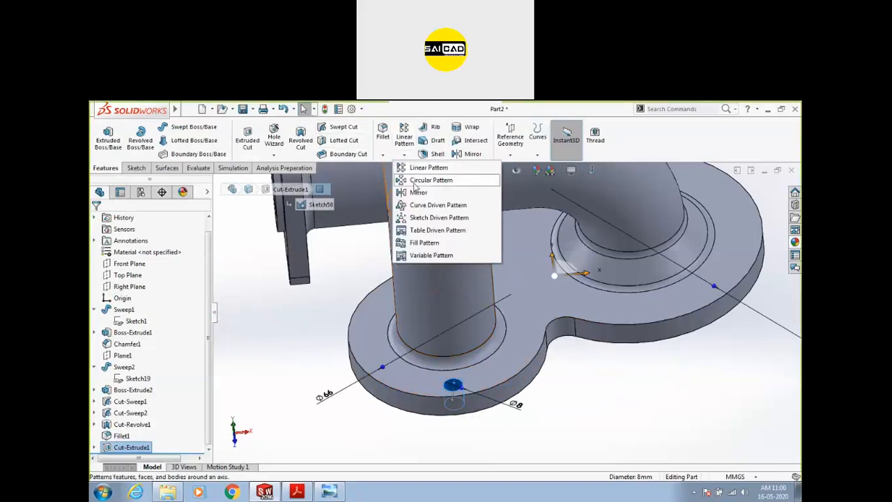
{"action": "left_click", "coordinate": [422, 181]}
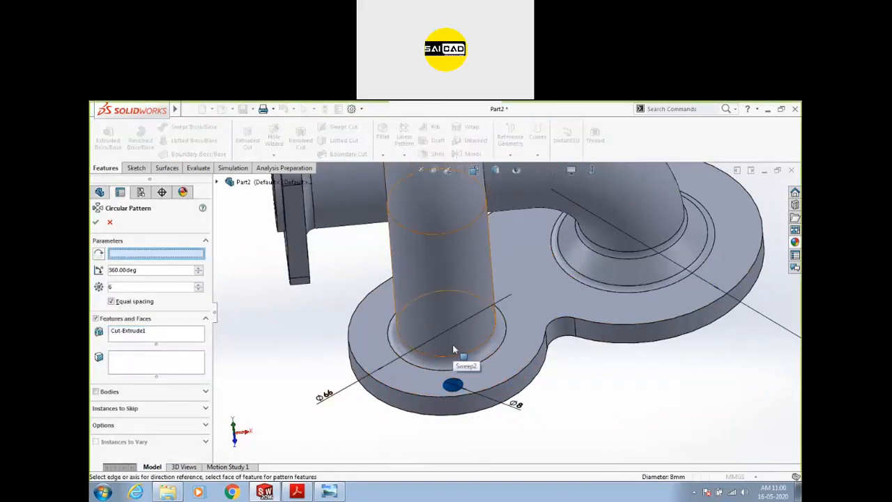
{"action": "left_click", "coordinate": [504, 398]}
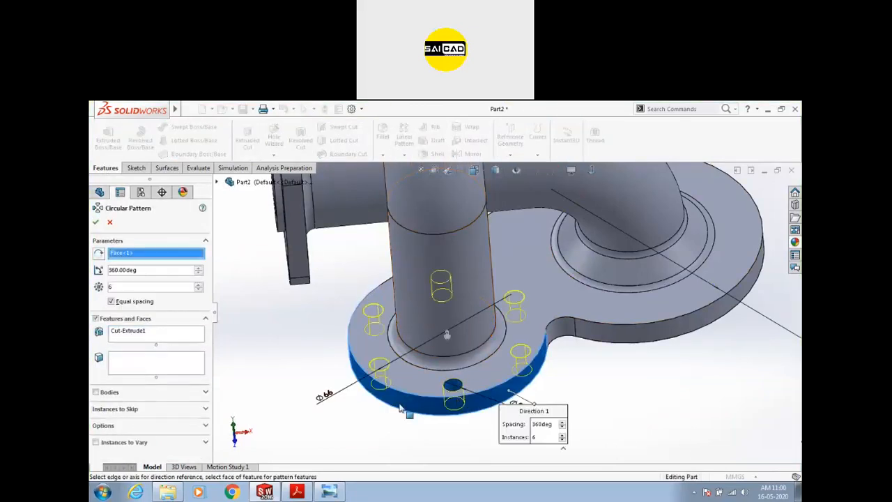
{"action": "mouse_move", "coordinate": [307, 409]}
{"action": "middle_mouse_down"}
{"action": "mouse_move", "coordinate": [299, 333]}
{"action": "mouse_move", "coordinate": [301, 406]}
{"action": "middle_mouse_up"}
{"action": "left_click", "coordinate": [97, 222]}
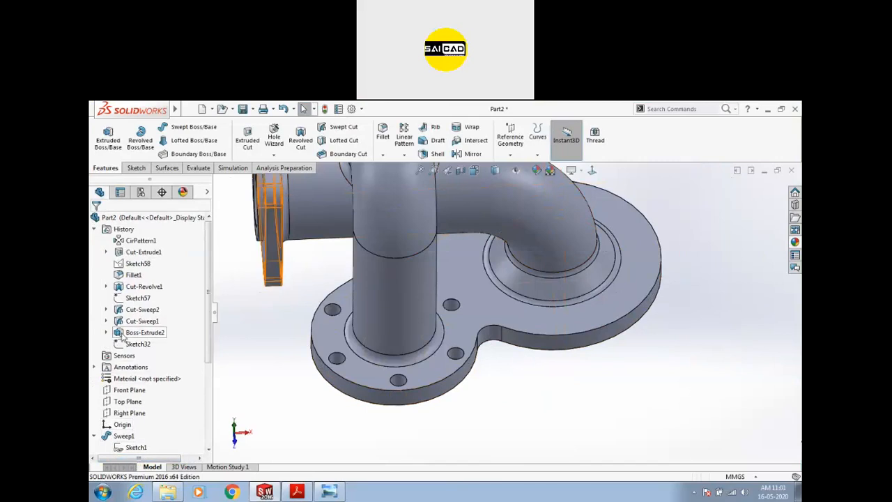
- Reuse the bolt hole sketch to extrude-cut the 8 mm circle on the large flange through the base flange
{"action": "scroll", "coordinate": [120, 371], "scroll_direction": "down", "scroll_amount": 4}
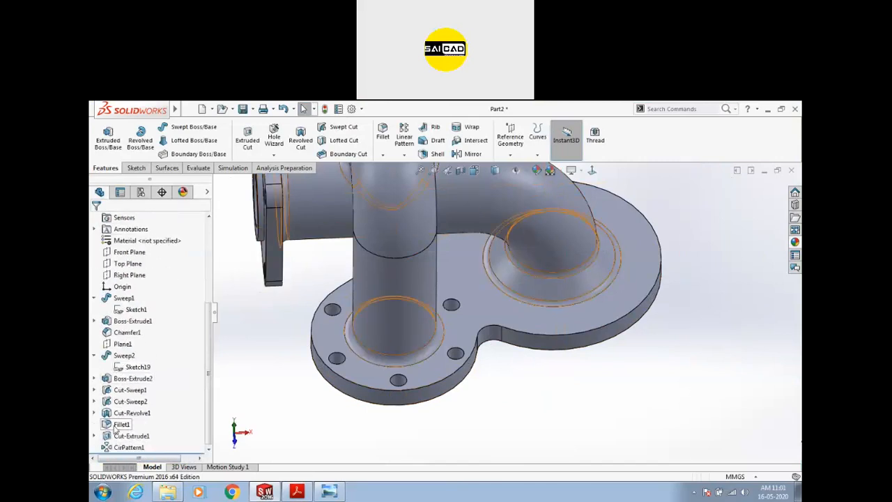
{"action": "left_click", "coordinate": [94, 436]}
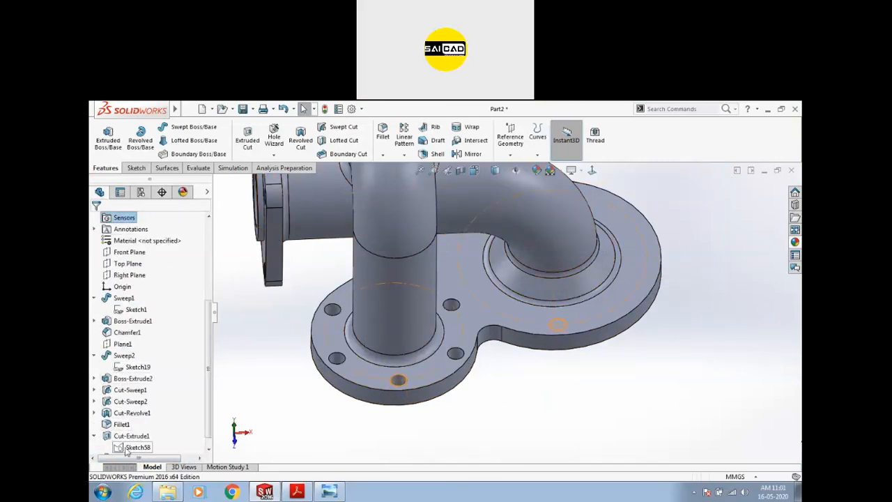
{"action": "left_click", "coordinate": [134, 447]}
{"action": "left_click", "coordinate": [134, 432]}
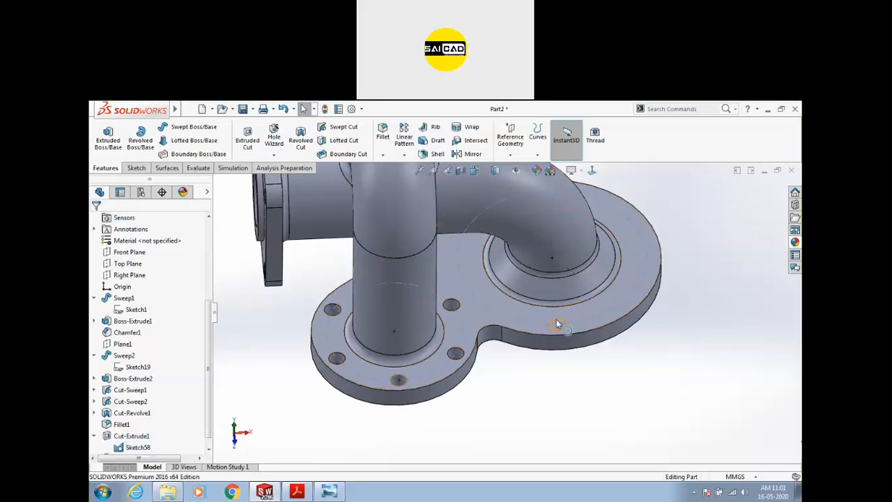
{"action": "left_click", "coordinate": [248, 139]}
{"action": "left_click", "coordinate": [155, 285]}
{"action": "left_click", "coordinate": [135, 300]}
{"action": "key", "text": "Return"}
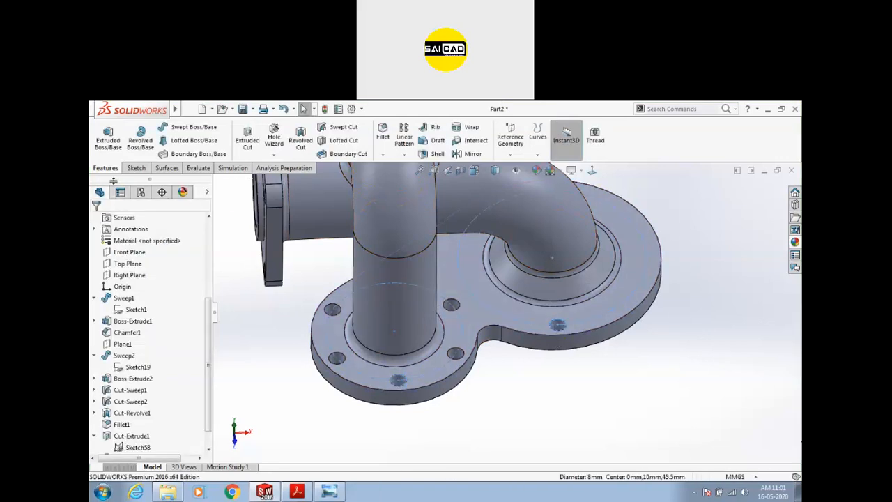
- Start a circular pattern of the large flange's hole cut about its outer cylindrical face, removing the wrongly picked flange extrusion from the features
{"action": "left_click", "coordinate": [405, 154]}
{"action": "left_click", "coordinate": [416, 180]}
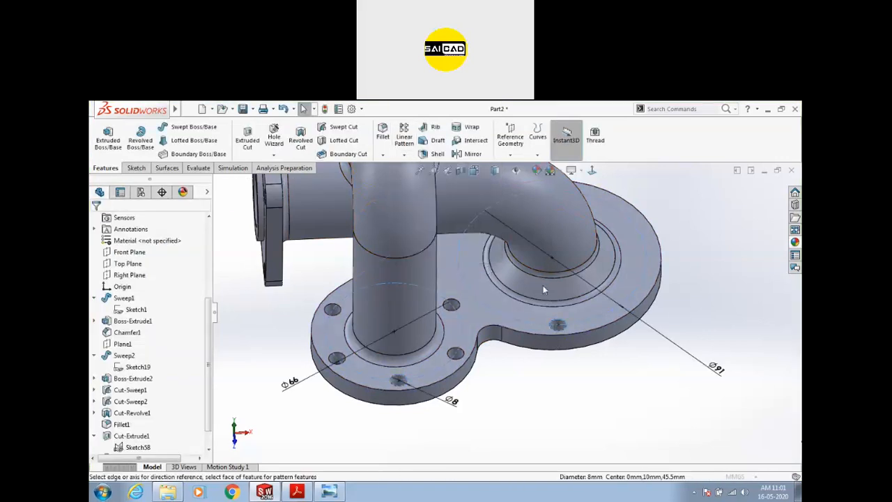
{"action": "left_click", "coordinate": [574, 348]}
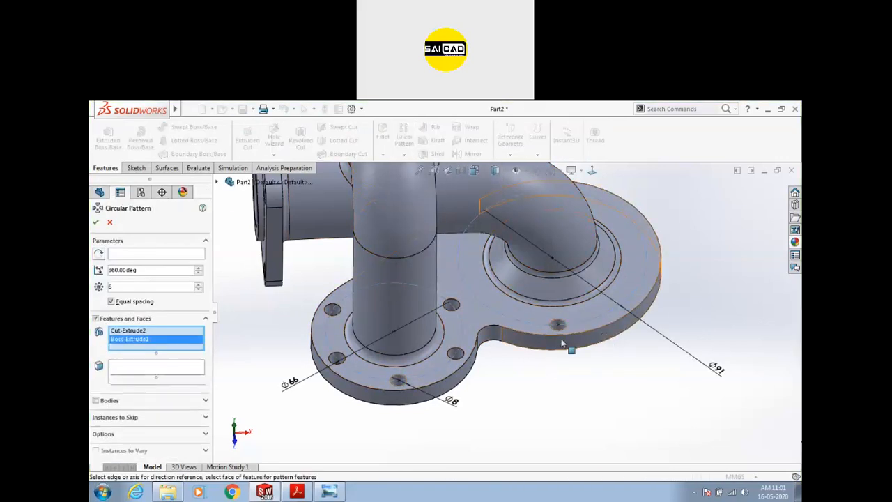
{"action": "right_click", "coordinate": [143, 340]}
{"action": "left_click", "coordinate": [161, 355]}
{"action": "left_click", "coordinate": [157, 255]}
{"action": "left_click", "coordinate": [617, 325]}
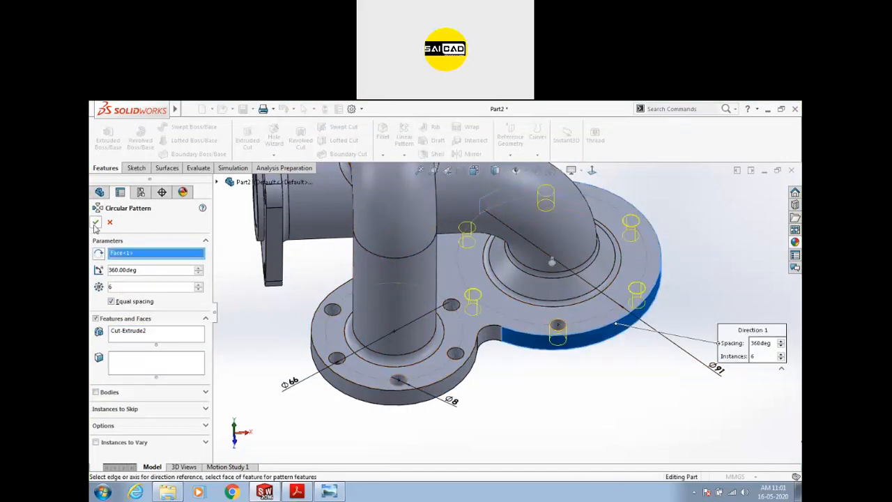
- Set the large flange's hole pattern to 8 equally spaced instances as in the reference drawing and finish it
{"action": "left_click", "coordinate": [198, 286]}
{"action": "left_click", "coordinate": [198, 285]}
{"action": "left_click", "coordinate": [326, 495]}
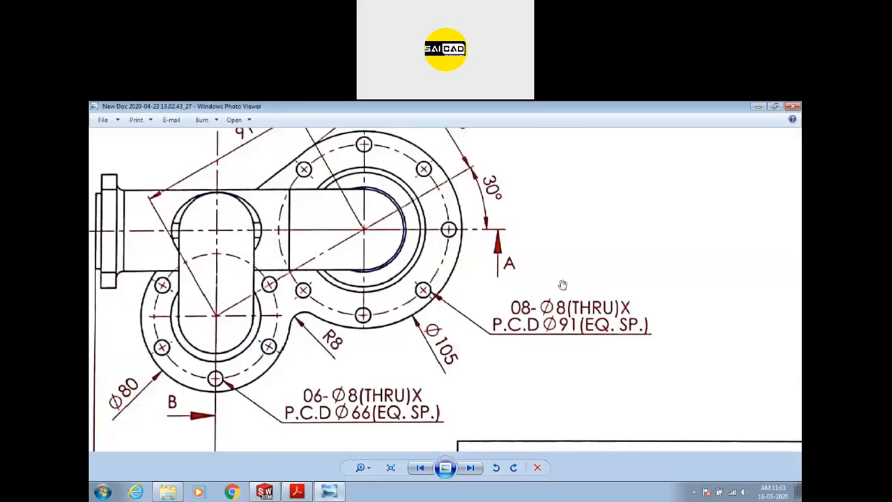
{"action": "left_click", "coordinate": [332, 492]}
{"action": "left_click", "coordinate": [97, 223]}
- Compare the model with the reference drawing's bolt hole callouts in the plan view and the pipe dimensions in Section B-B
{"action": "scroll", "coordinate": [502, 342], "scroll_direction": "up", "scroll_amount": 2}
{"action": "middle_click_drag", "start_coordinate": [502, 341], "coordinate": [551, 281]}
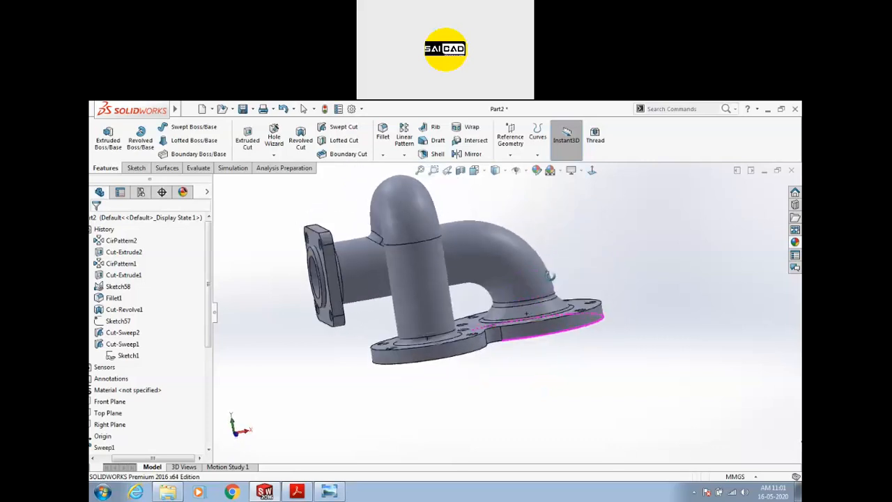
{"action": "left_click", "coordinate": [329, 492]}
{"action": "scroll", "coordinate": [460, 335], "scroll_direction": "down", "scroll_amount": 4}
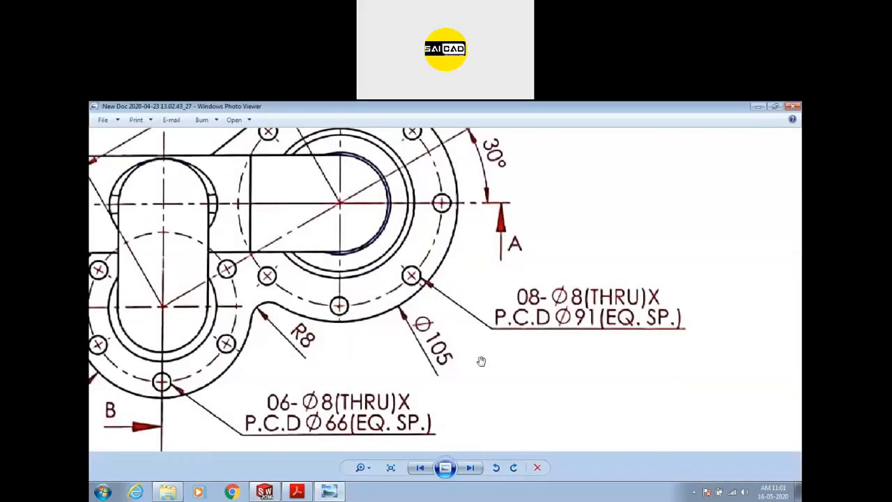
{"action": "scroll", "coordinate": [366, 336], "scroll_direction": "up", "scroll_amount": 3}
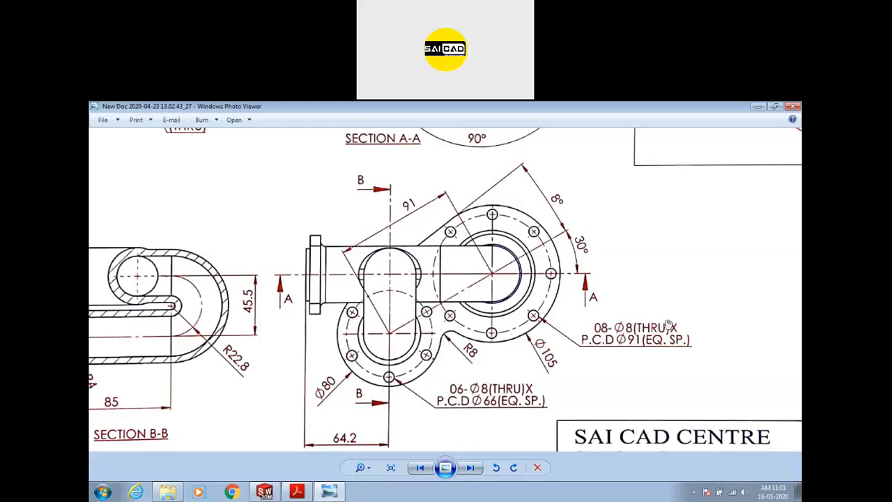
{"action": "scroll", "coordinate": [667, 326], "scroll_direction": "down", "scroll_amount": 2}
{"action": "scroll", "coordinate": [130, 292], "scroll_direction": "up", "scroll_amount": 4}
{"action": "scroll", "coordinate": [412, 261], "scroll_direction": "down", "scroll_amount": 3}
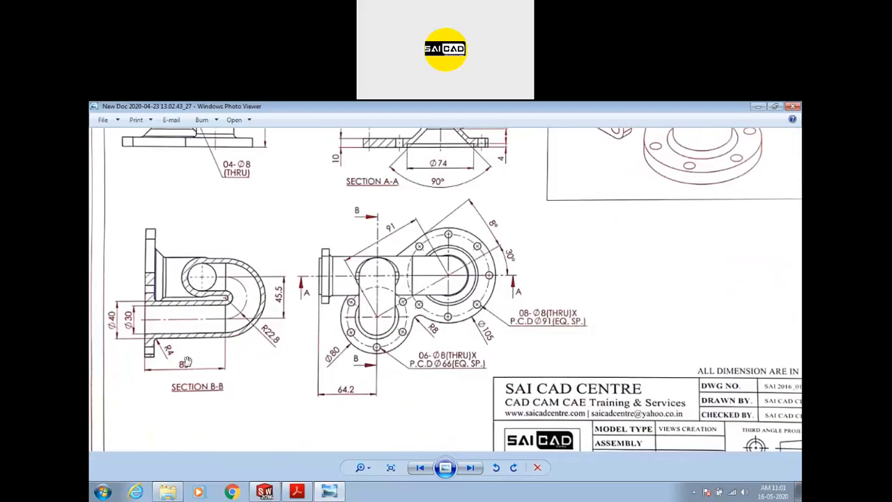
- Back in SolidWorks, set the small vertical pipe's straight length in the sweep path to 85 mm and rebuild the part
{"action": "left_click", "coordinate": [335, 492]}
{"action": "middle_click_drag", "start_coordinate": [438, 391], "coordinate": [458, 386]}
{"action": "left_click", "coordinate": [457, 283]}
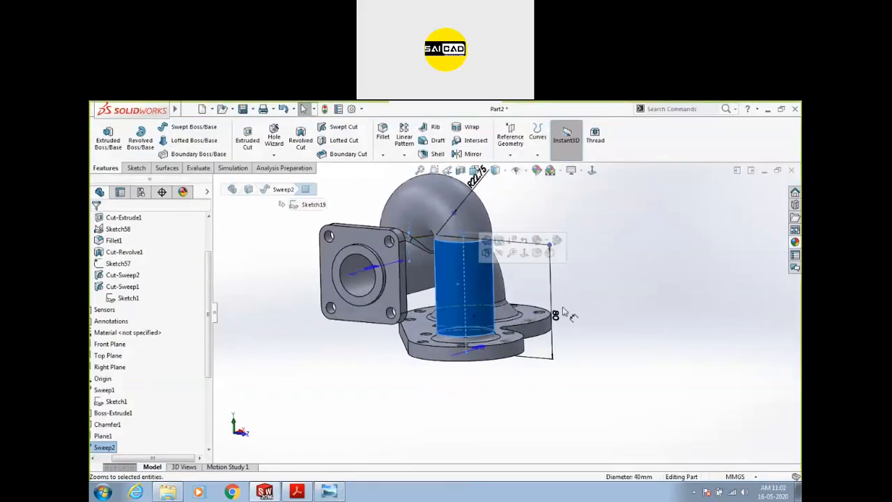
{"action": "double_click", "coordinate": [556, 313]}
{"action": "type", "text": "8"}
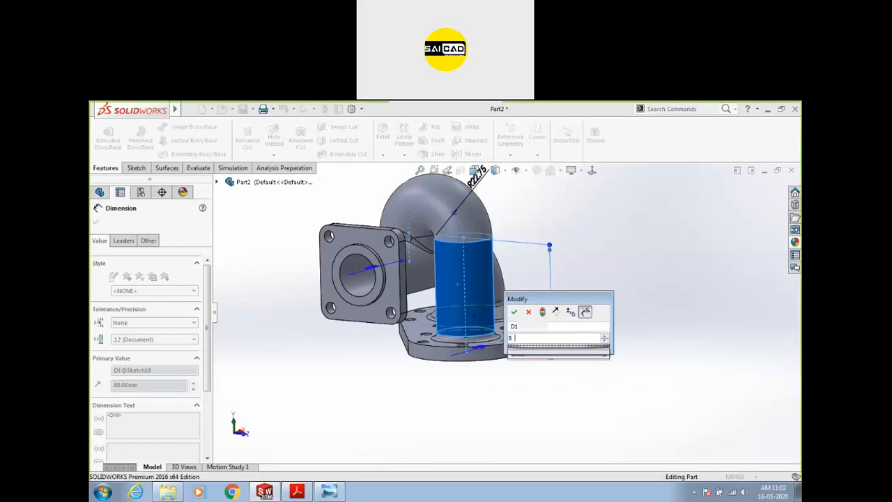
{"action": "type", "text": "5"}
{"action": "key", "text": "Return"}
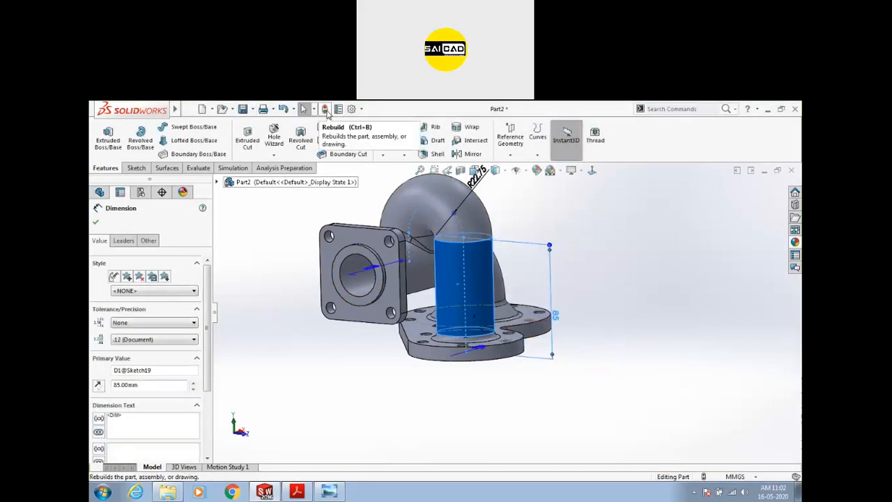
{"action": "left_click", "coordinate": [325, 110]}
{"action": "left_click", "coordinate": [446, 302]}
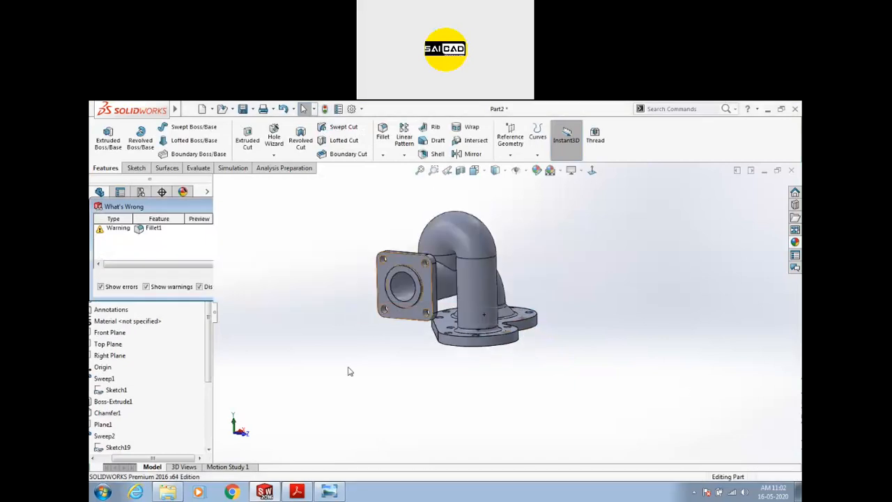
- Open the 4 mm fillet with the warning for editing and delete the missing edge from its items
{"action": "left_click_drag", "start_coordinate": [168, 462], "coordinate": [149, 462]}
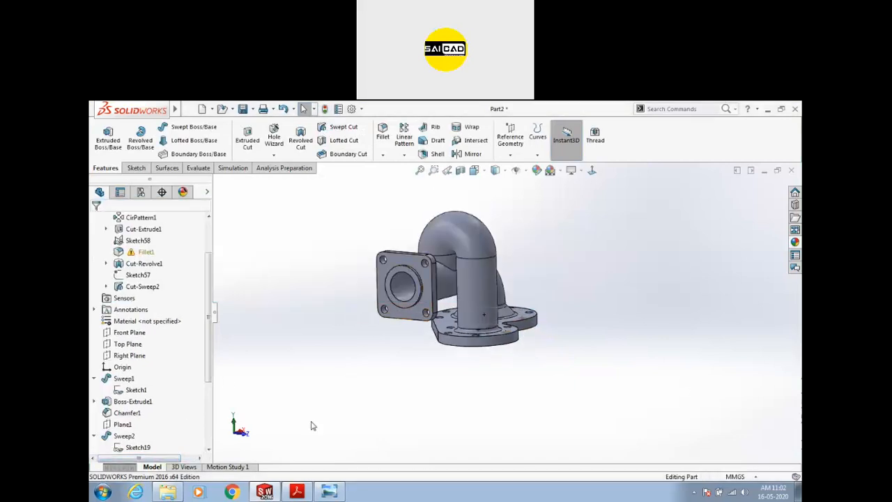
{"action": "left_click", "coordinate": [145, 252]}
{"action": "middle_click_drag", "start_coordinate": [253, 308], "coordinate": [315, 298]}
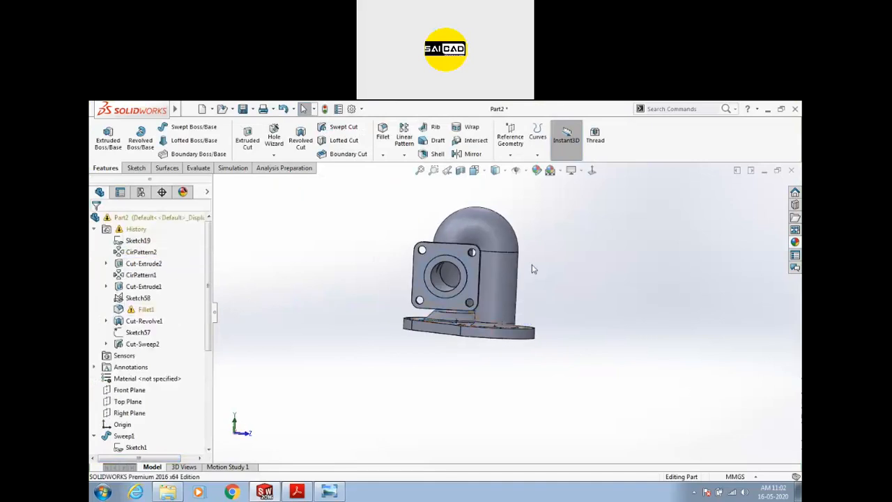
{"action": "left_click", "coordinate": [514, 283]}
{"action": "left_click", "coordinate": [531, 296]}
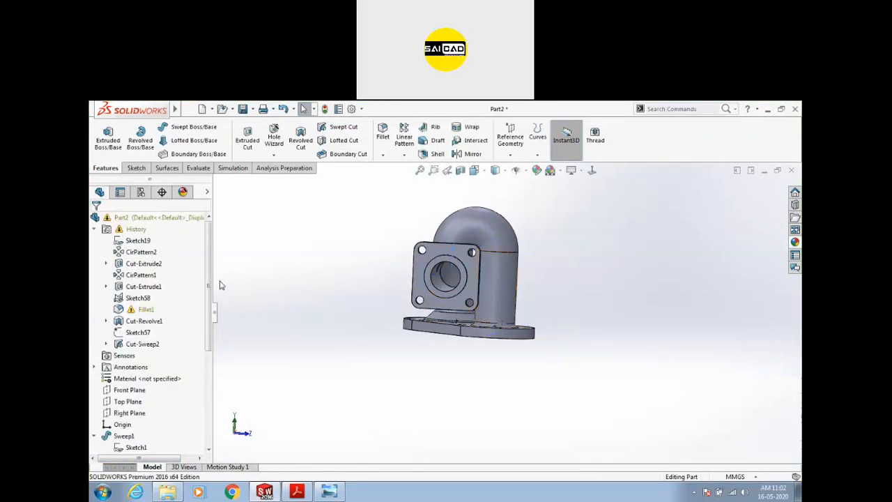
{"action": "left_click", "coordinate": [145, 309]}
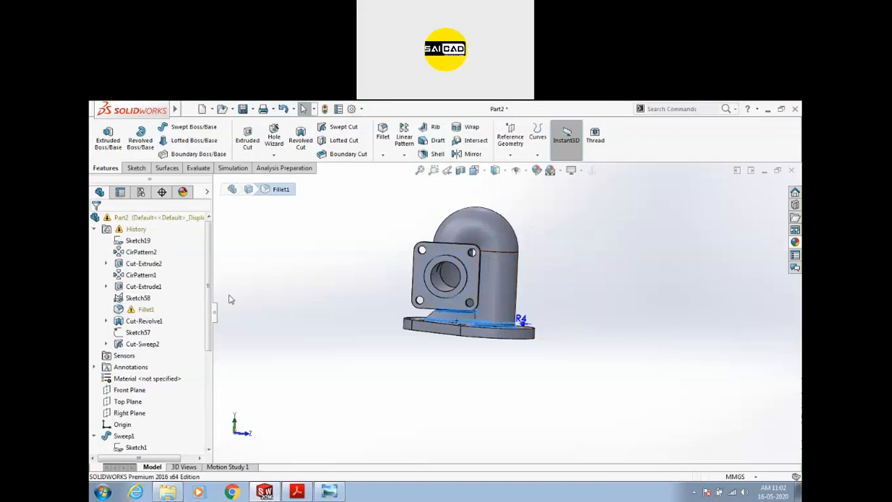
{"action": "middle_click_drag", "start_coordinate": [316, 298], "coordinate": [283, 318]}
{"action": "left_click", "coordinate": [142, 265]}
{"action": "right_click", "coordinate": [141, 266]}
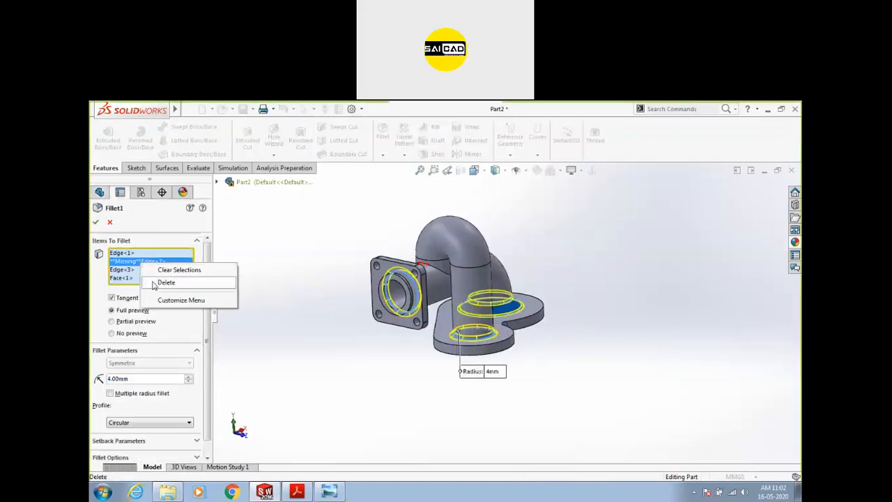
{"action": "left_click", "coordinate": [160, 281]}
- Add the intersection edge between the curved pipe and the horizontal pipe to the 4 mm fillet and finish it
{"action": "scroll", "coordinate": [435, 282], "scroll_direction": "down", "scroll_amount": 3}
{"action": "left_click", "coordinate": [438, 254]}
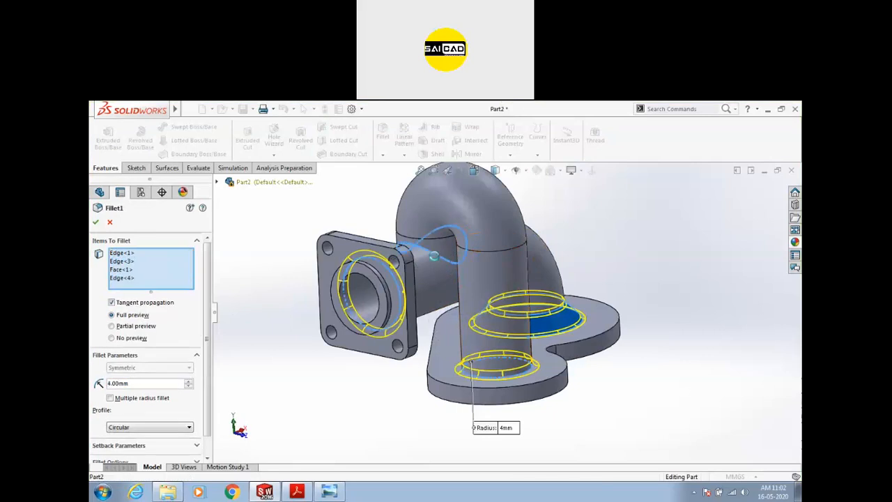
{"action": "left_click", "coordinate": [97, 221]}
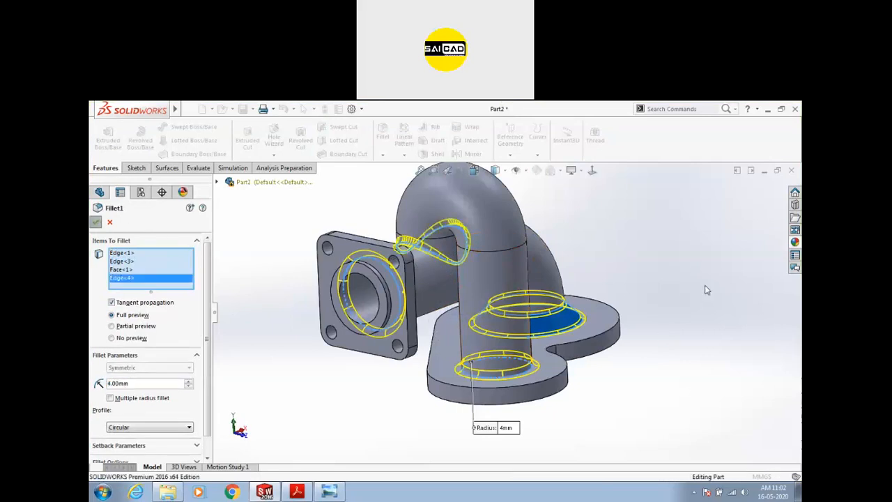
- Review the fitting from all sides, and examine the horizontal pipe's end diameters and flange details in Section A-A of the reference drawing
{"action": "middle_click_drag", "start_coordinate": [602, 259], "coordinate": [502, 244]}
{"action": "key", "text": "f"}
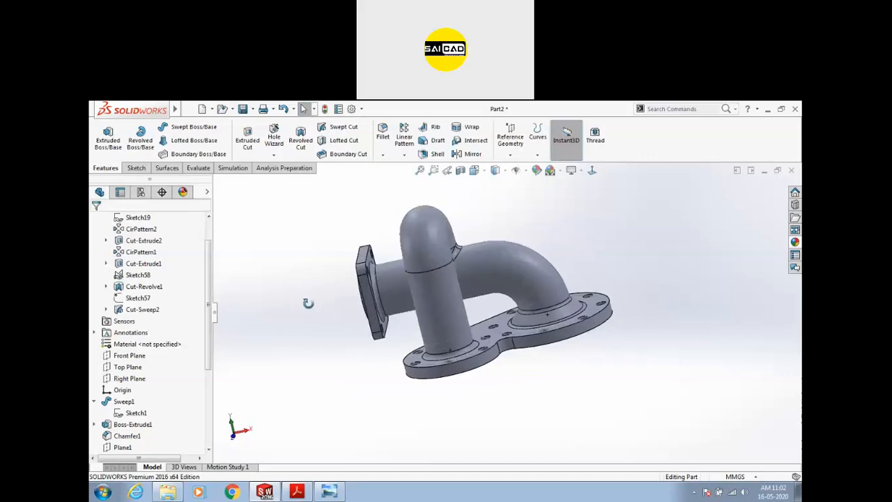
{"action": "left_click", "coordinate": [276, 496]}
{"action": "left_click", "coordinate": [277, 496]}
{"action": "left_click", "coordinate": [329, 492]}
{"action": "left_click_drag", "start_coordinate": [349, 174], "coordinate": [342, 353]}
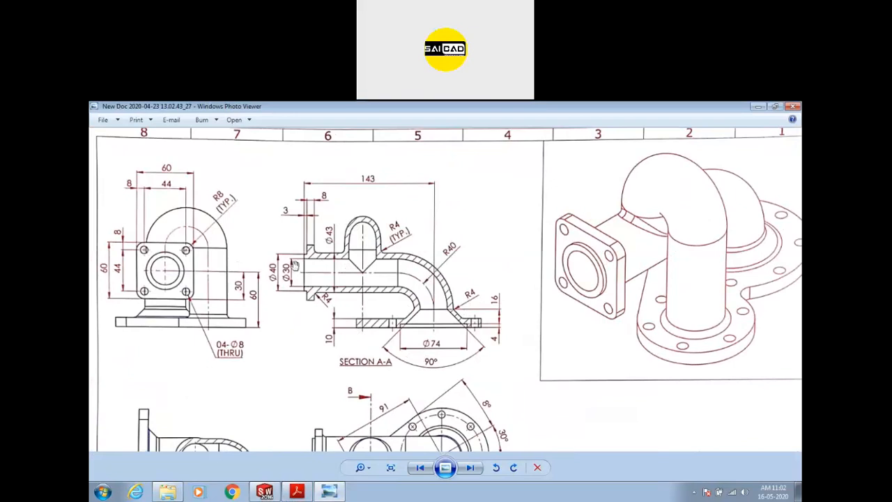
{"action": "scroll", "coordinate": [325, 254], "scroll_direction": "up", "scroll_amount": 2}
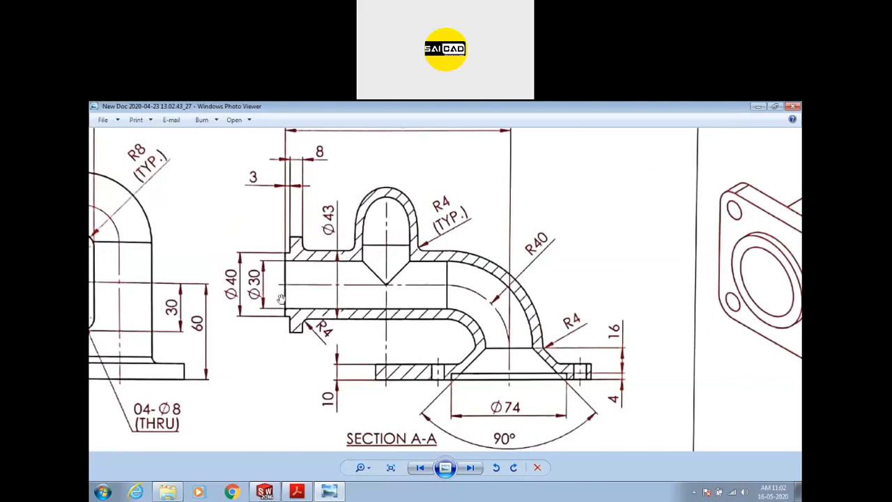
{"action": "scroll", "coordinate": [438, 244], "scroll_direction": "down", "scroll_amount": 2}
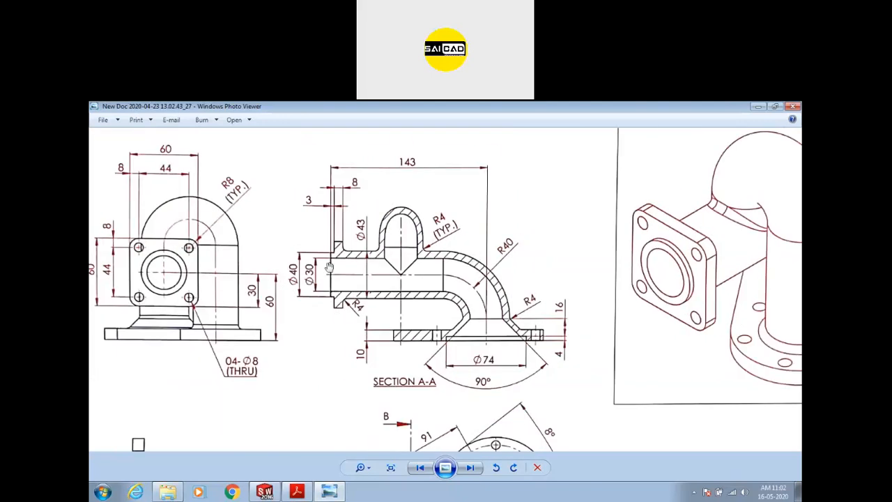
{"action": "scroll", "coordinate": [328, 253], "scroll_direction": "up", "scroll_amount": 2}
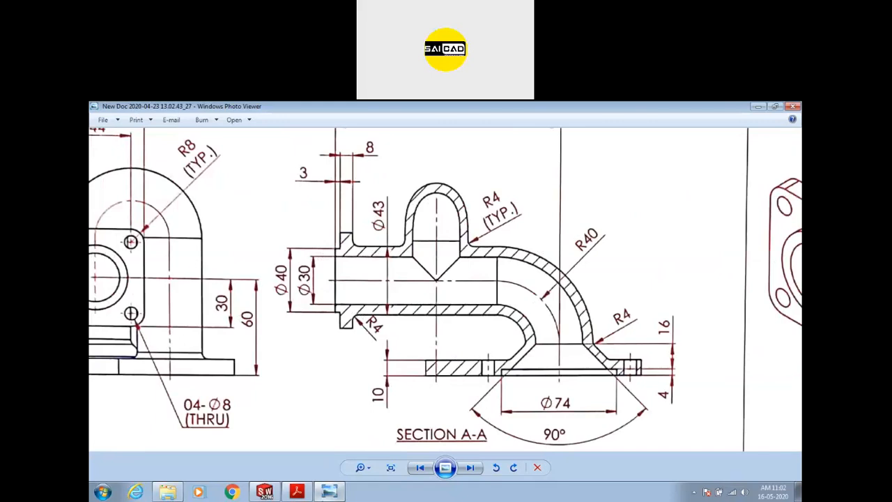
- Back in SolidWorks, sketch a circle about 43 mm in diameter on the horizontal pipe's end face, centred on the pipe
{"action": "key", "text": "alt+Tab"}
{"action": "middle_click_drag", "start_coordinate": [390, 293], "coordinate": [419, 262]}
{"action": "scroll", "coordinate": [418, 258], "scroll_direction": "up", "scroll_amount": 3}
{"action": "left_click", "coordinate": [418, 259]}
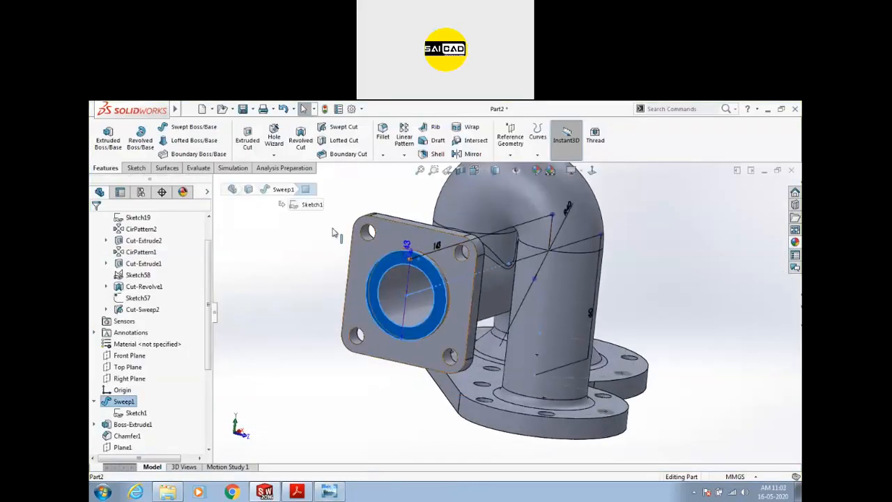
{"action": "left_click", "coordinate": [137, 168]}
{"action": "left_click", "coordinate": [104, 136]}
{"action": "left_click", "coordinate": [178, 127]}
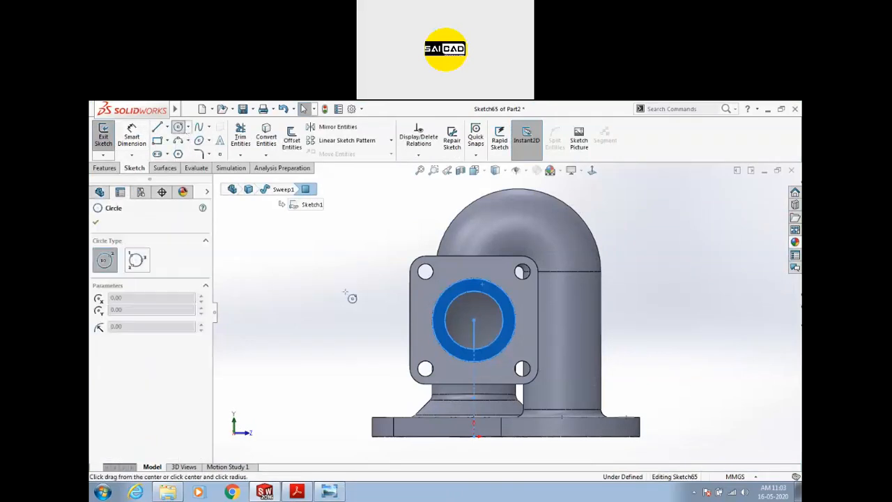
{"action": "left_click", "coordinate": [474, 320]}
{"action": "left_click", "coordinate": [514, 301]}
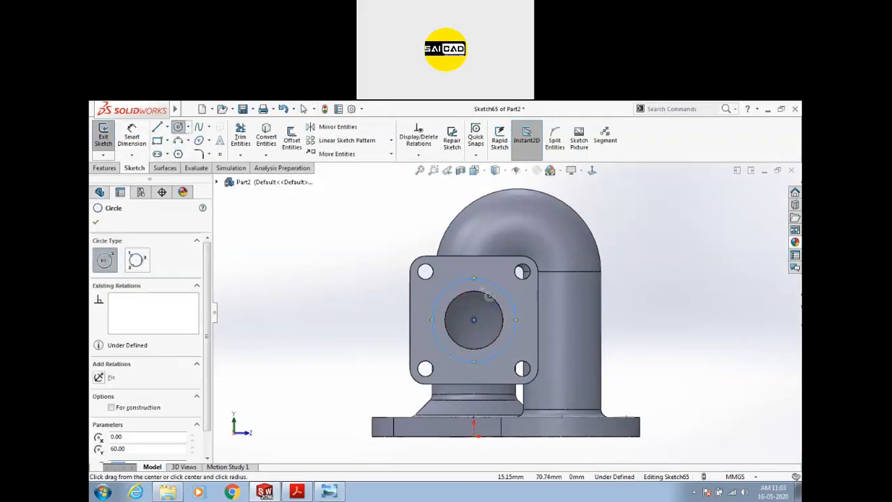
- Set the circle's diameter to 40 mm and close the sketch
{"action": "left_click", "coordinate": [132, 136]}
{"action": "left_click", "coordinate": [513, 301]}
{"action": "left_click", "coordinate": [656, 270]}
{"action": "type", "text": "40"}
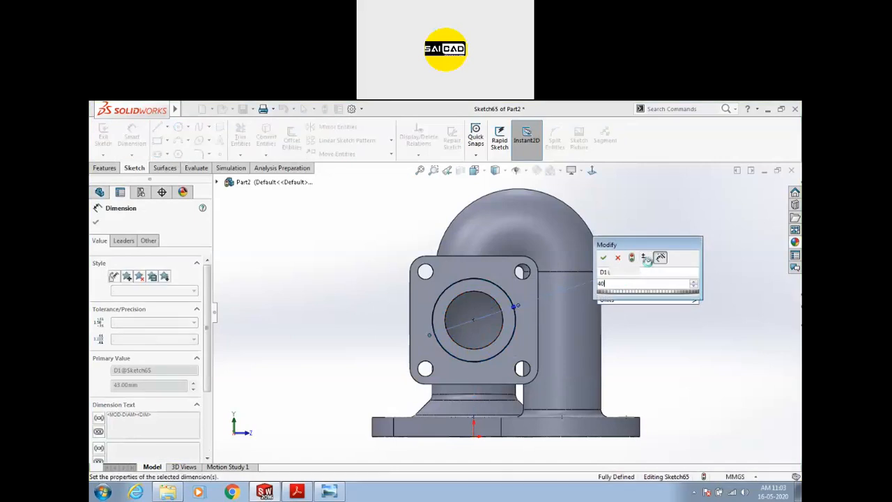
{"action": "key", "text": "Return"}
{"action": "scroll", "coordinate": [388, 279], "scroll_direction": "down", "scroll_amount": 3}
{"action": "left_click", "coordinate": [104, 137]}
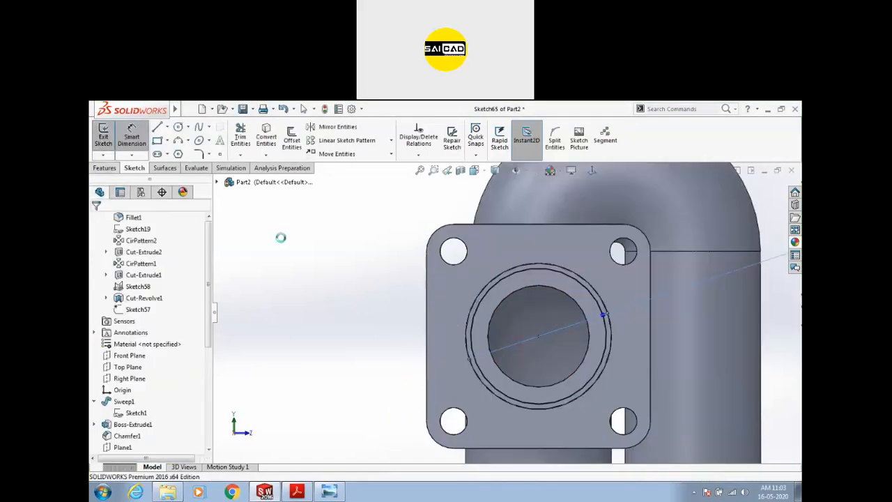
- Cut-extrude the 40 mm circle from the horizontal pipe's end up to the square flange's front face
{"action": "middle_click_drag", "start_coordinate": [305, 265], "coordinate": [495, 279]}
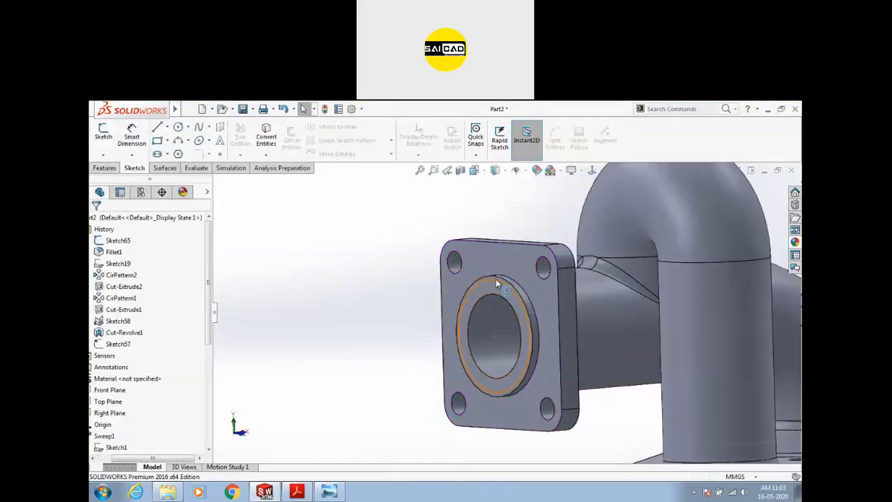
{"action": "left_click", "coordinate": [495, 279]}
{"action": "left_click", "coordinate": [105, 168]}
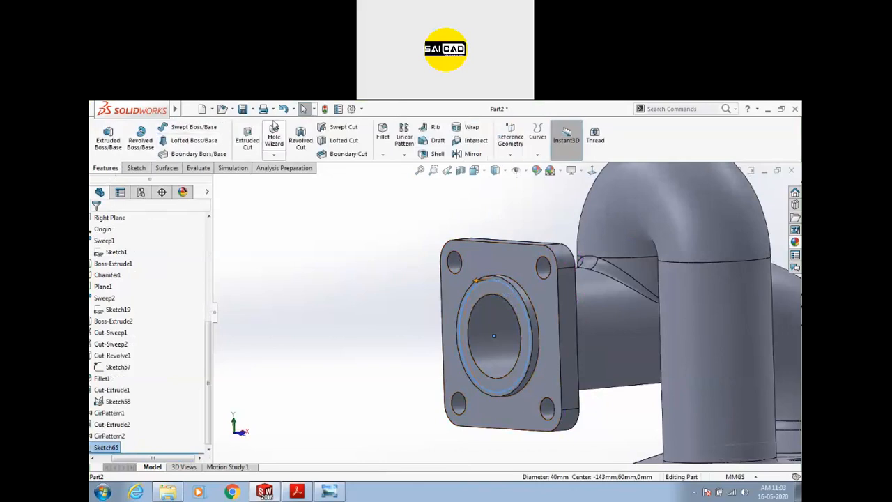
{"action": "left_click", "coordinate": [245, 138]}
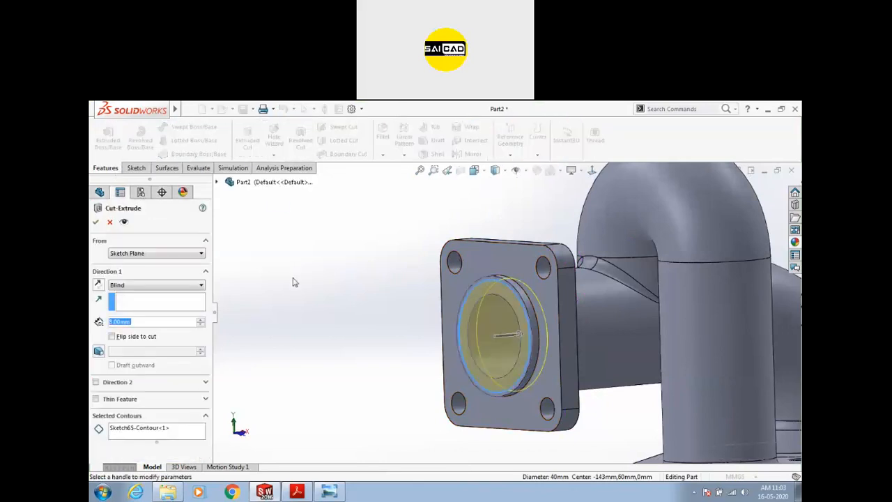
{"action": "left_click", "coordinate": [137, 289]}
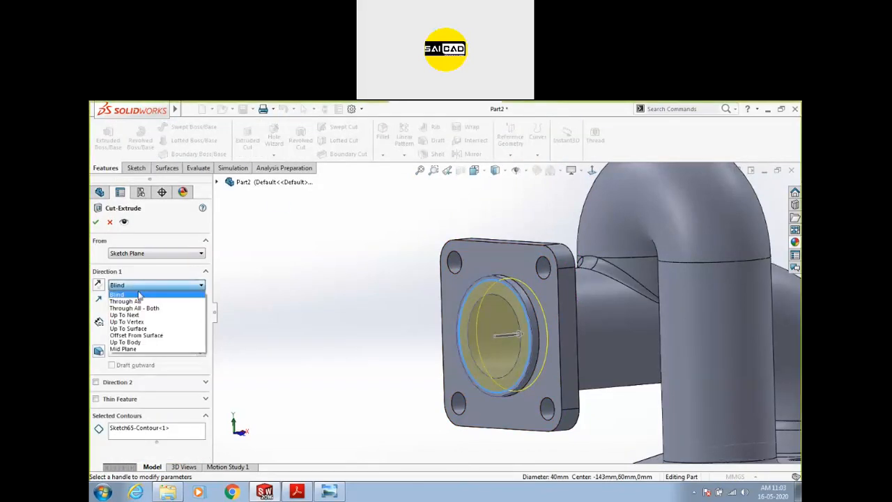
{"action": "left_click", "coordinate": [137, 328]}
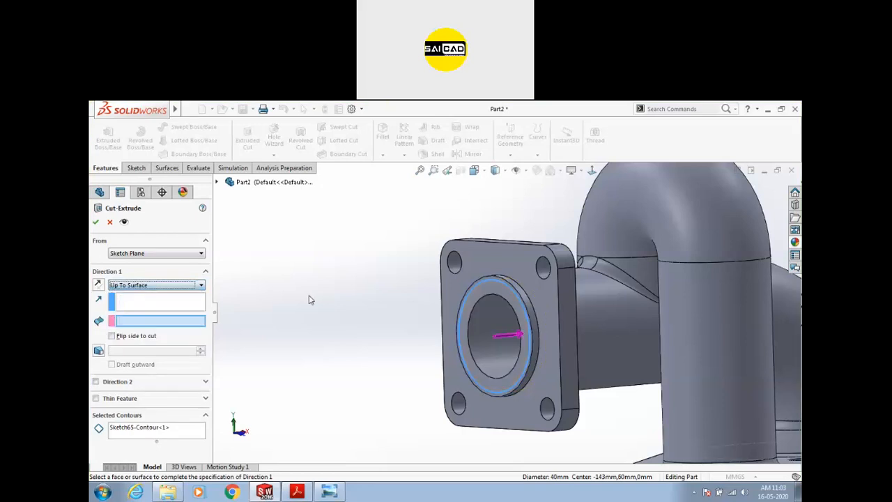
{"action": "left_click", "coordinate": [488, 260]}
{"action": "middle_click_drag", "start_coordinate": [322, 299], "coordinate": [306, 297]}
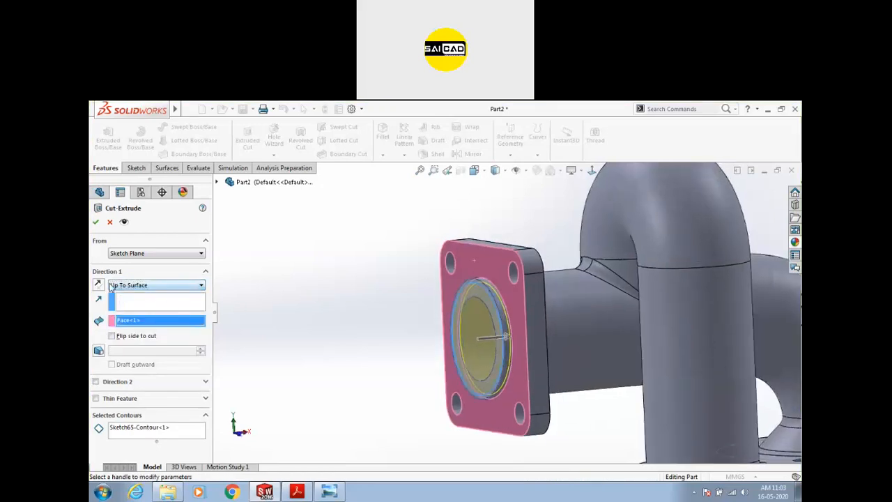
{"action": "left_click", "coordinate": [96, 223]}
- Inspect the cut at the horizontal pipe's end from the side and in a section view on the Front Plane
{"action": "middle_click_drag", "start_coordinate": [323, 335], "coordinate": [312, 338]}
{"action": "left_click", "coordinate": [519, 312]}
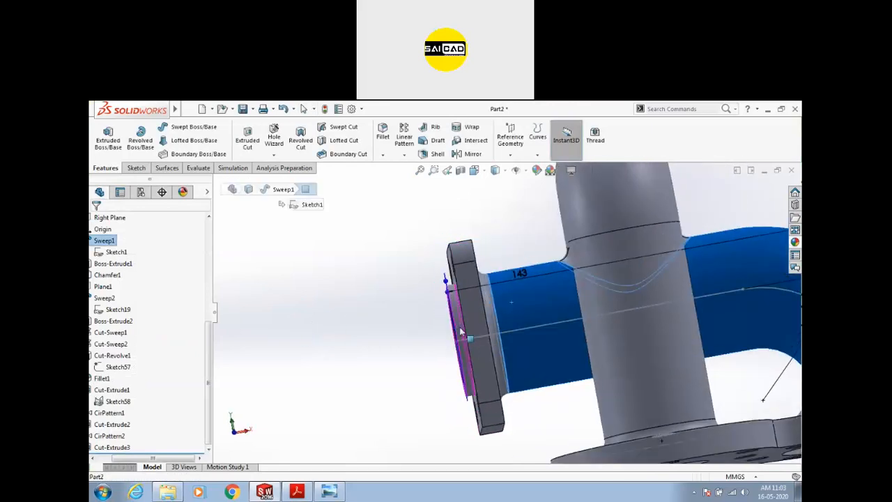
{"action": "left_click", "coordinate": [463, 330]}
{"action": "left_click", "coordinate": [359, 366]}
{"action": "scroll", "coordinate": [374, 369], "scroll_direction": "up", "scroll_amount": 3}
{"action": "middle_click_drag", "start_coordinate": [375, 369], "coordinate": [411, 384]}
{"action": "scroll", "coordinate": [382, 314], "scroll_direction": "up", "scroll_amount": 2}
{"action": "left_click", "coordinate": [460, 171]}
{"action": "middle_click_drag", "start_coordinate": [492, 262], "coordinate": [630, 270]}
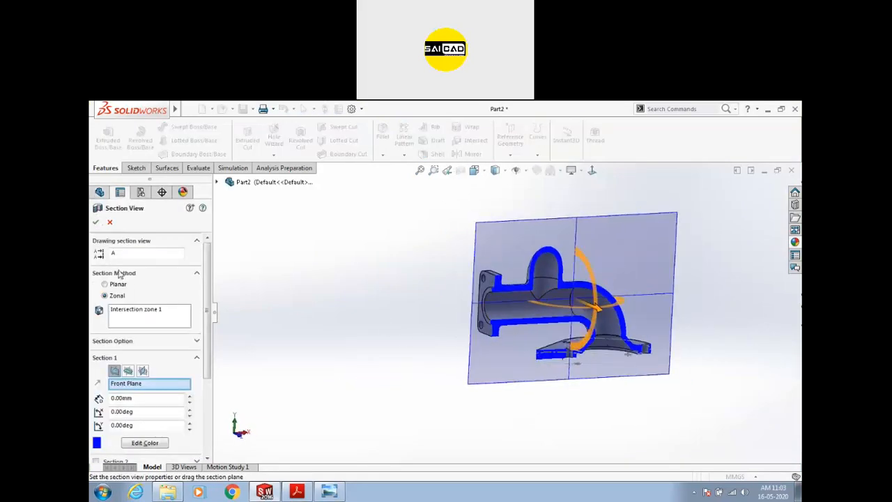
{"action": "left_click", "coordinate": [110, 221]}
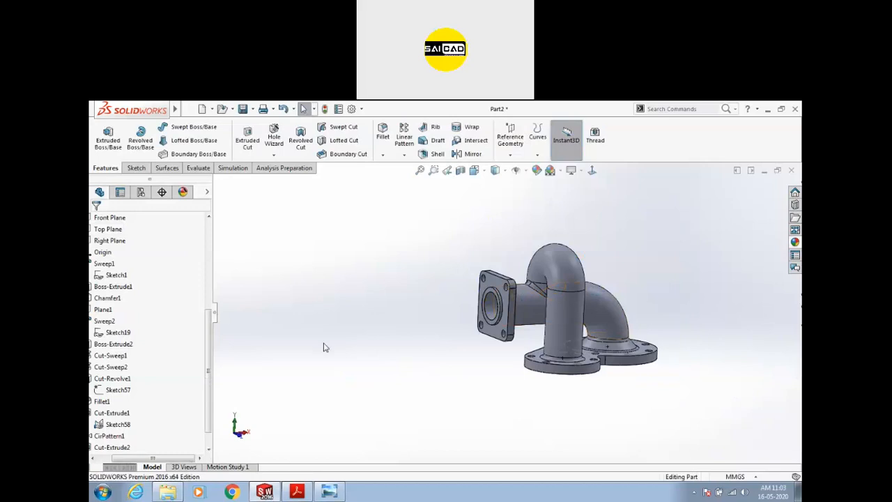
- Review the whole fitting from several sides, examining the curved pipes, their junction and the base flange
{"action": "scroll", "coordinate": [566, 290], "scroll_direction": "down", "scroll_amount": 1}
{"action": "scroll", "coordinate": [424, 317], "scroll_direction": "up", "scroll_amount": 1}
{"action": "scroll", "coordinate": [700, 326], "scroll_direction": "down", "scroll_amount": 2}
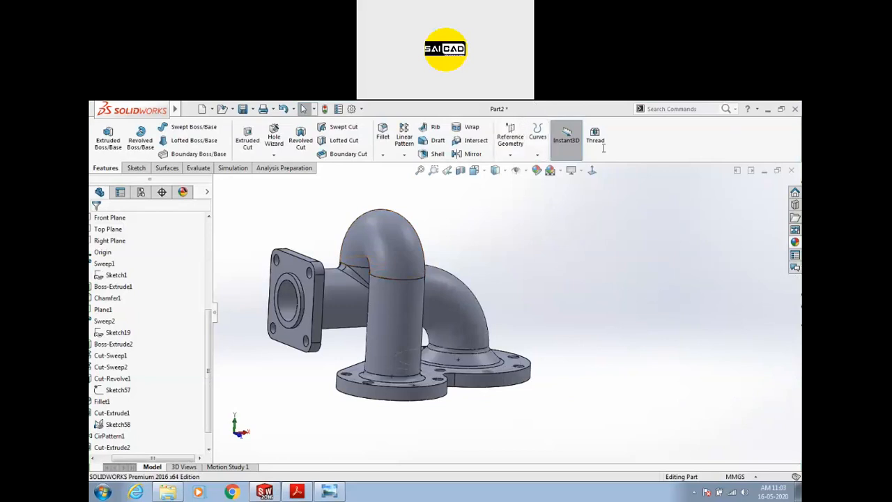
{"action": "middle_click_drag", "start_coordinate": [467, 301], "coordinate": [436, 433]}
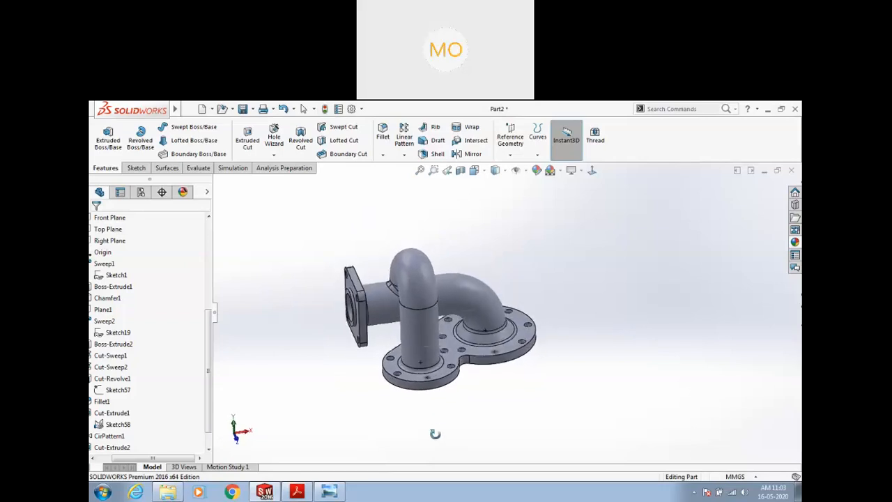
{"action": "scroll", "coordinate": [560, 275], "scroll_direction": "down", "scroll_amount": 2}
{"action": "middle_click_drag", "start_coordinate": [589, 334], "coordinate": [578, 332]}
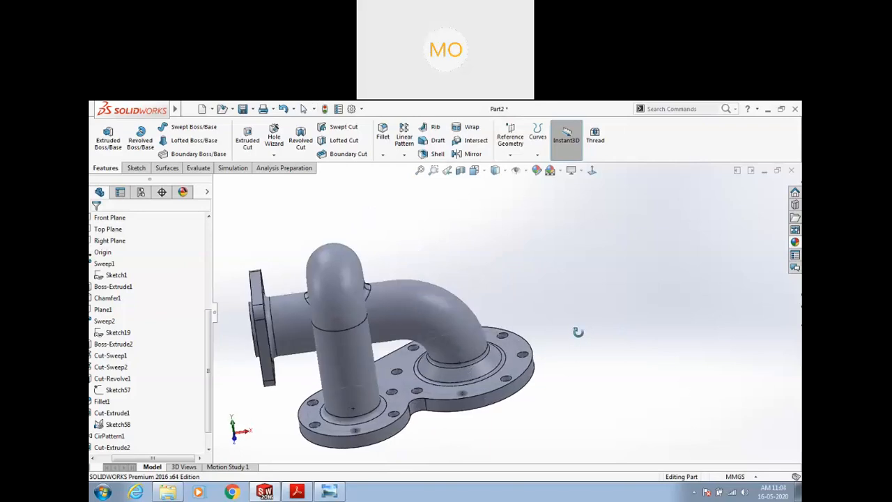
{"action": "middle_click_drag", "start_coordinate": [578, 332], "coordinate": [572, 303]}
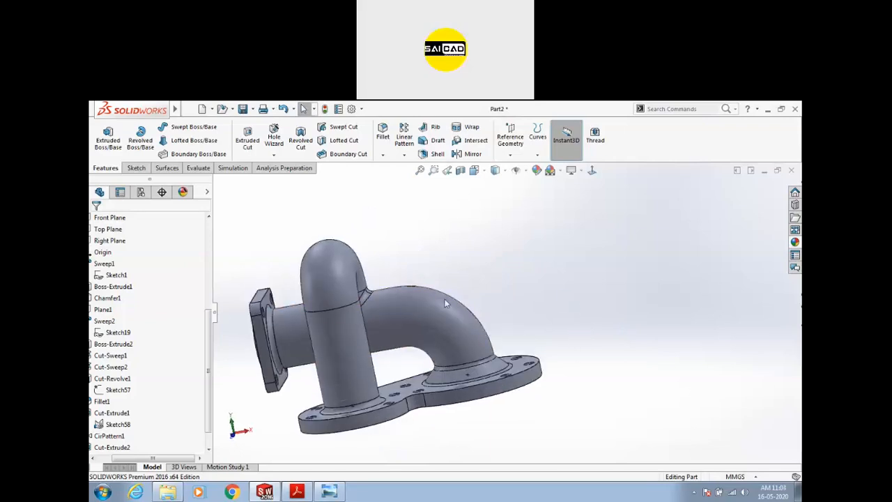
{"action": "middle_click_drag", "start_coordinate": [540, 298], "coordinate": [574, 291]}
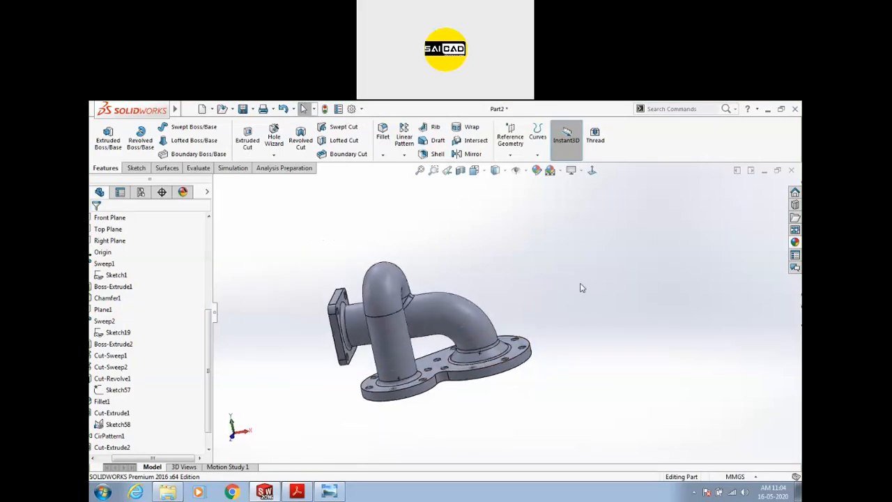
{"action": "middle_click_drag", "start_coordinate": [420, 312], "coordinate": [538, 321]}
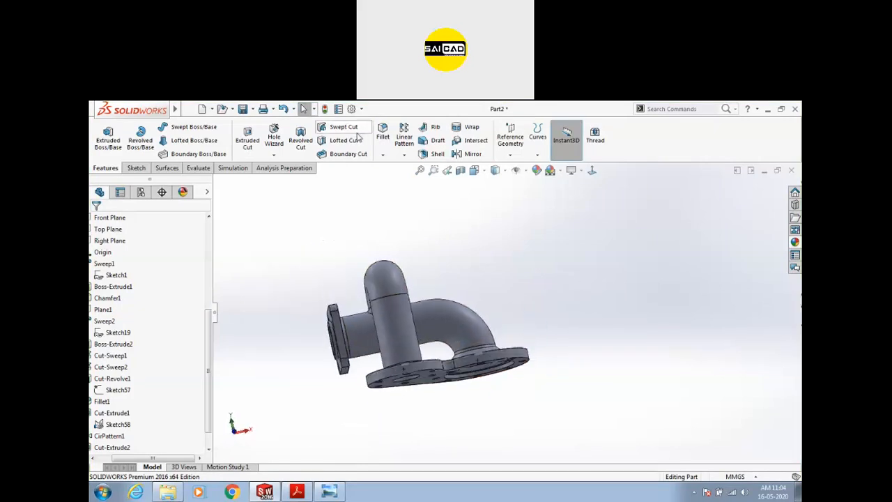
{"action": "left_click", "coordinate": [384, 154]}
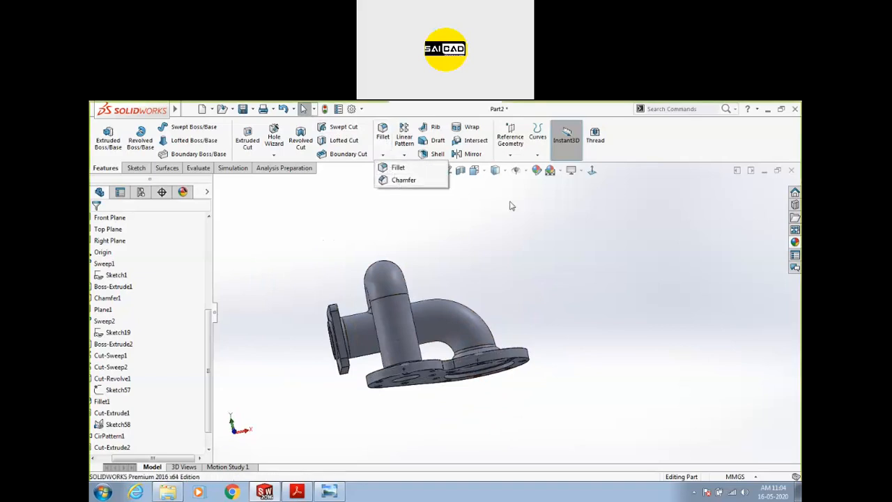
{"action": "left_click", "coordinate": [511, 154]}
{"action": "left_click", "coordinate": [519, 168]}
{"action": "middle_click_drag", "start_coordinate": [567, 265], "coordinate": [523, 342]}
{"action": "scroll", "coordinate": [564, 316], "scroll_direction": "down", "scroll_amount": 4}
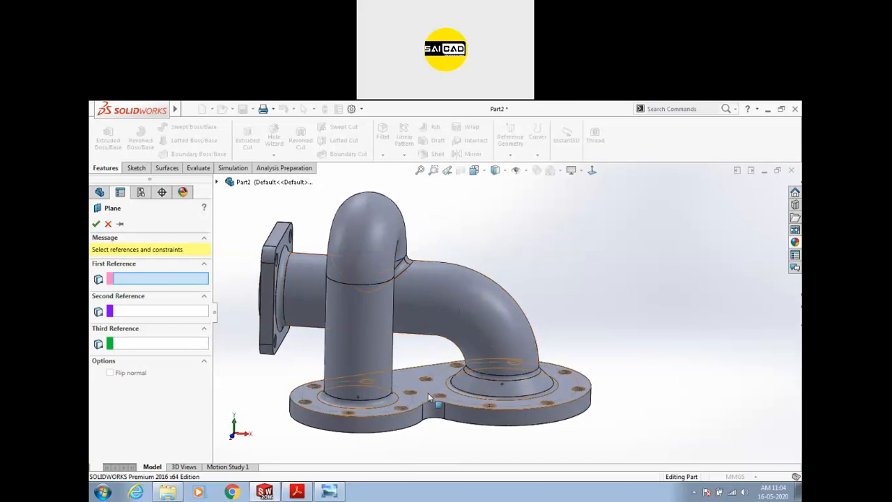
{"action": "left_click", "coordinate": [411, 377]}
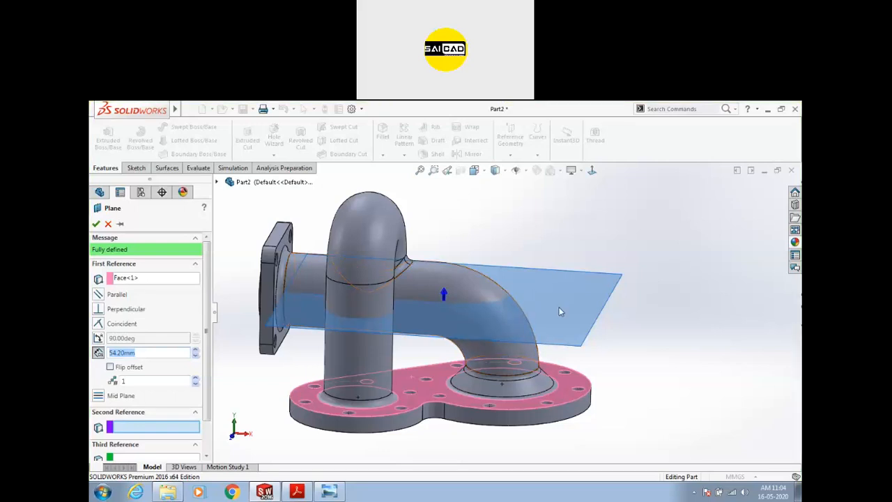
{"action": "middle_click_drag", "start_coordinate": [661, 339], "coordinate": [637, 386]}
{"action": "left_click", "coordinate": [108, 223]}
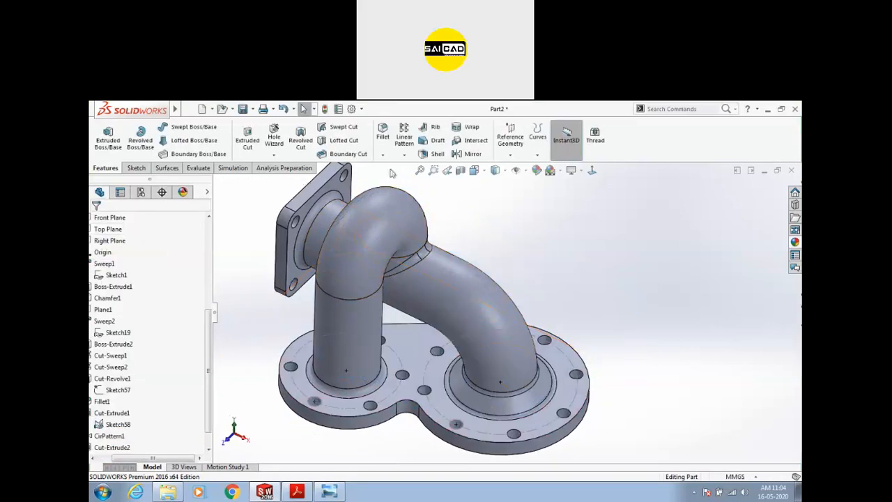
- Start a reference axis from the centre point of the large round flange's front bolt hole, and clear that selection
{"action": "left_click", "coordinate": [512, 157]}
{"action": "left_click", "coordinate": [520, 179]}
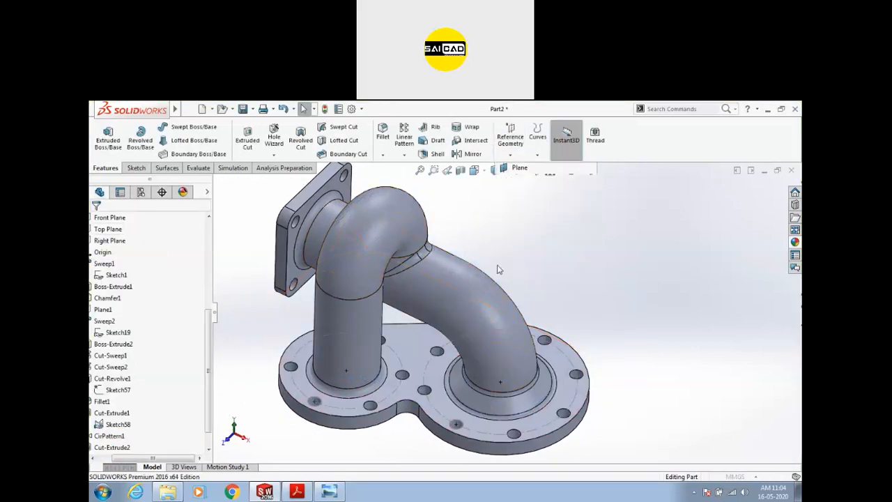
{"action": "left_click", "coordinate": [457, 425]}
{"action": "middle_click_drag", "start_coordinate": [546, 346], "coordinate": [619, 411]}
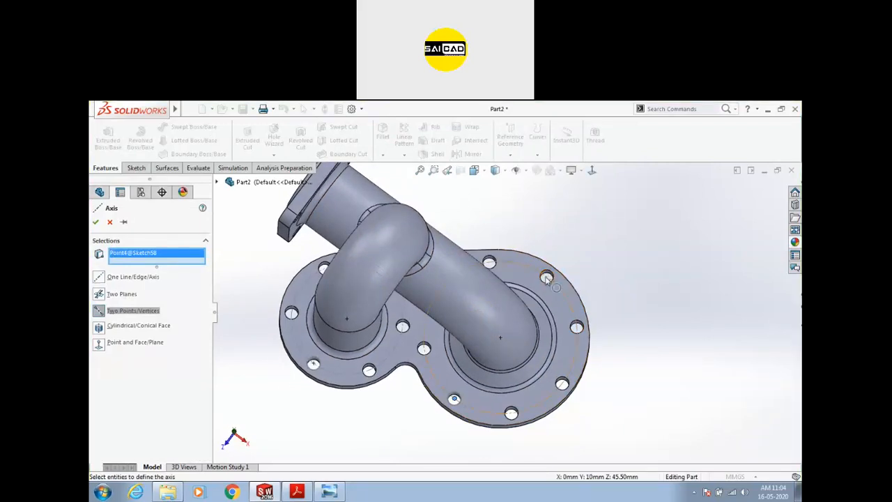
{"action": "scroll", "coordinate": [547, 279], "scroll_direction": "down", "scroll_amount": 3}
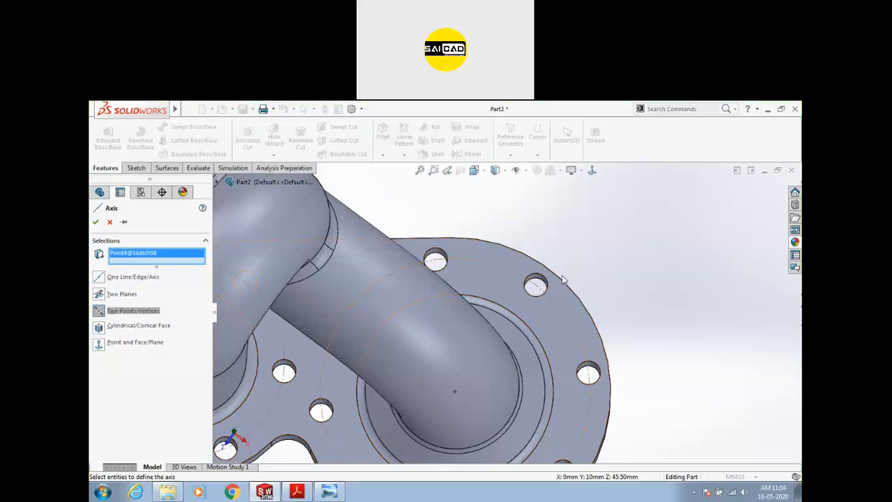
{"action": "scroll", "coordinate": [509, 244], "scroll_direction": "up", "scroll_amount": 3}
{"action": "right_click", "coordinate": [122, 255]}
{"action": "left_click", "coordinate": [150, 263]}
{"action": "scroll", "coordinate": [584, 263], "scroll_direction": "up", "scroll_amount": 4}
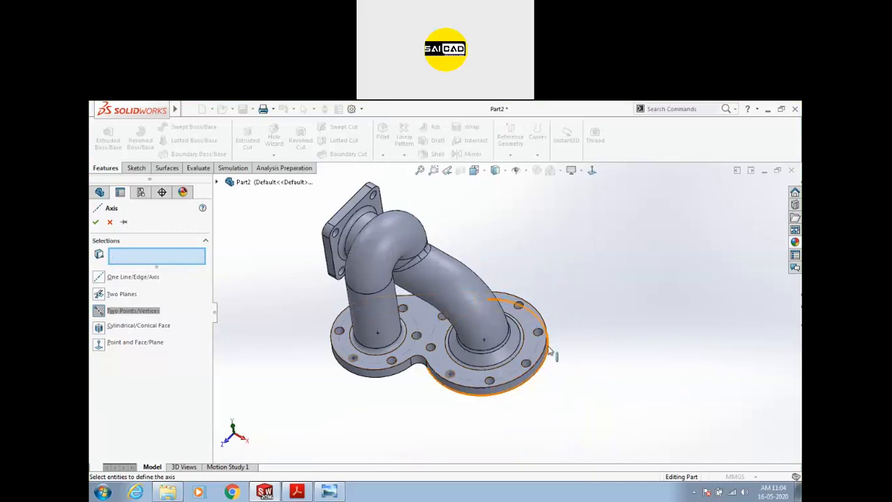
{"action": "scroll", "coordinate": [557, 372], "scroll_direction": "down", "scroll_amount": 3}
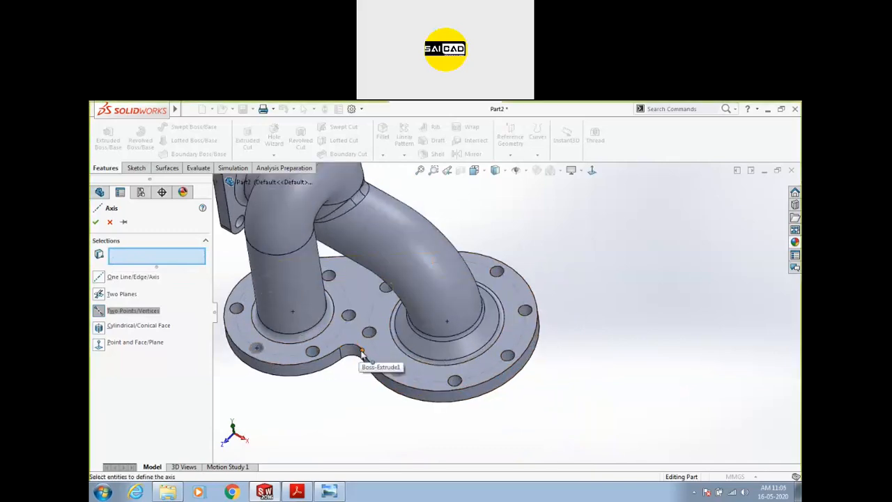
{"action": "left_click", "coordinate": [361, 352]}
{"action": "middle_click_drag", "start_coordinate": [362, 352], "coordinate": [507, 340]}
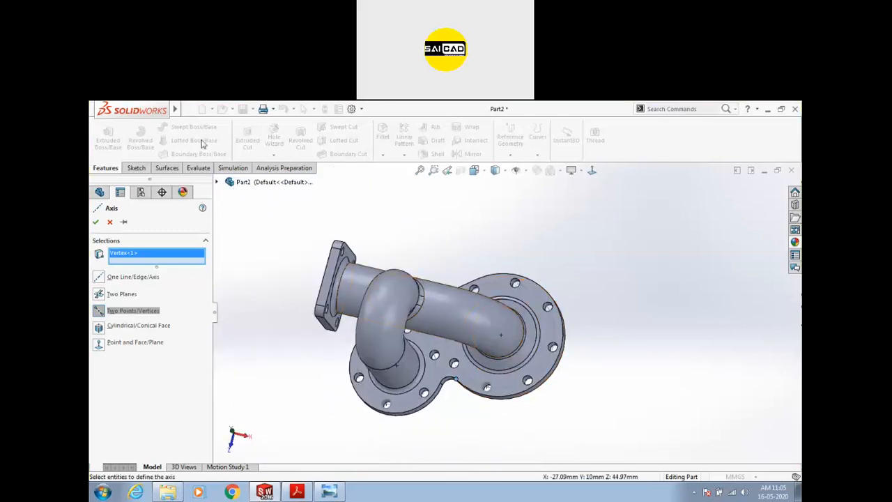
{"action": "right_click", "coordinate": [119, 260]}
{"action": "left_click", "coordinate": [150, 261]}
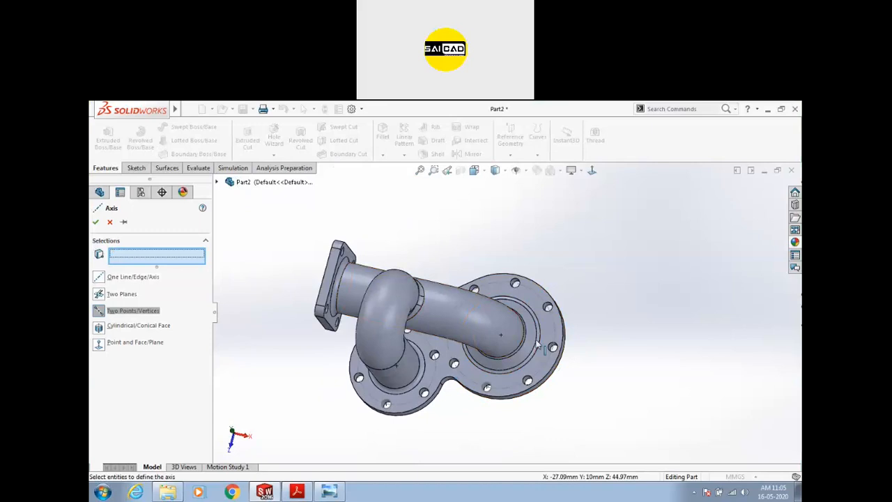
- Create the two-point axis through the centre points of the large round flange's front bolt hole and the flange itself
{"action": "left_click", "coordinate": [488, 389]}
{"action": "left_click", "coordinate": [497, 337]}
{"action": "mouse_move", "coordinate": [585, 358]}
{"action": "middle_mouse_down"}
{"action": "mouse_move", "coordinate": [579, 330]}
{"action": "mouse_move", "coordinate": [593, 221]}
{"action": "mouse_move", "coordinate": [601, 231]}
{"action": "mouse_move", "coordinate": [589, 276]}
{"action": "middle_mouse_up"}
{"action": "left_click", "coordinate": [96, 222]}
{"action": "scroll", "coordinate": [441, 240], "scroll_direction": "up", "scroll_amount": 2}
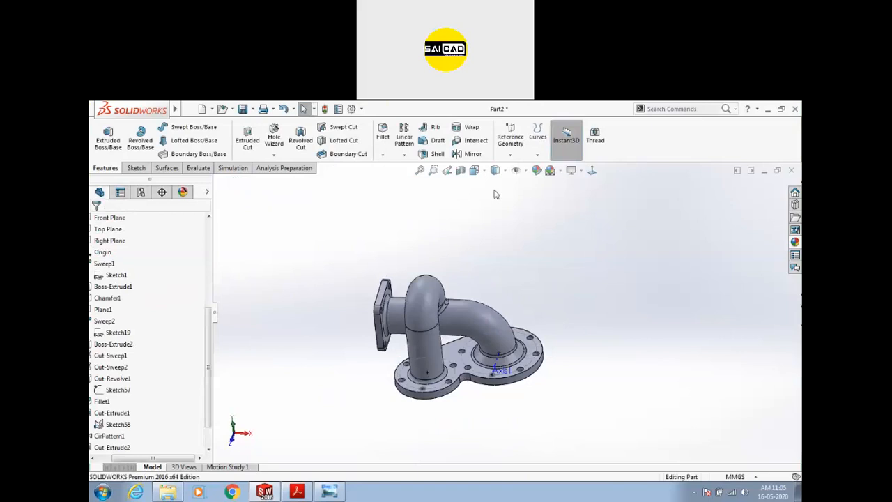
- Create a reference plane through the new axis at 45° to the base flange's upper face
{"action": "left_click", "coordinate": [515, 151]}
{"action": "left_click", "coordinate": [514, 170]}
{"action": "left_click", "coordinate": [468, 368]}
{"action": "scroll", "coordinate": [493, 365], "scroll_direction": "down", "scroll_amount": 2}
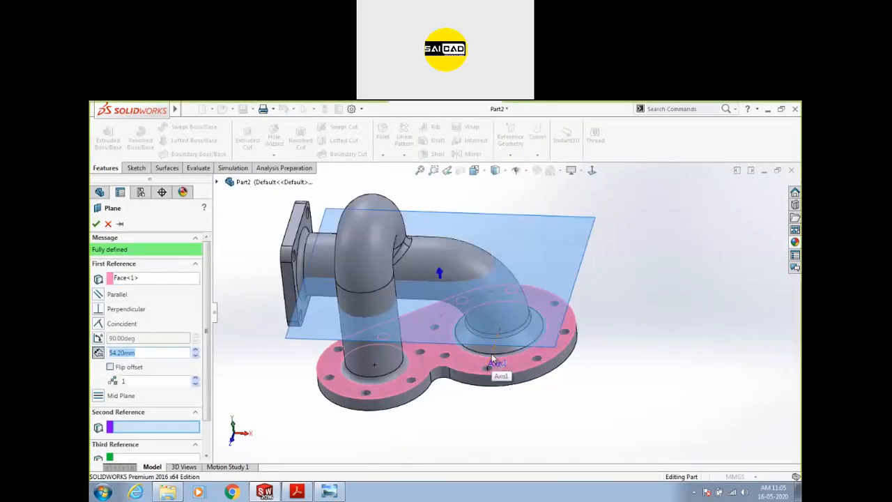
{"action": "left_click", "coordinate": [494, 365]}
{"action": "middle_click_drag", "start_coordinate": [565, 337], "coordinate": [563, 318]}
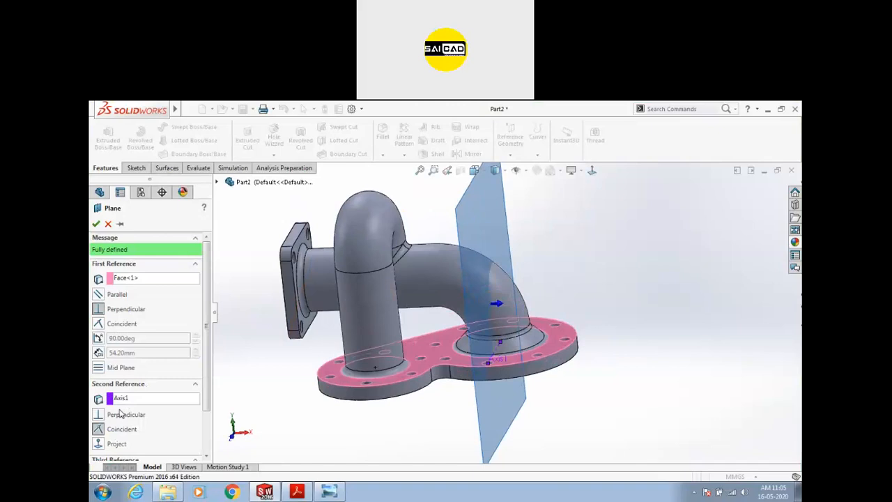
{"action": "left_click", "coordinate": [98, 338]}
{"action": "type", "text": "45"}
{"action": "key", "text": "Return"}
{"action": "left_click", "coordinate": [96, 223]}
{"action": "middle_click_drag", "start_coordinate": [591, 249], "coordinate": [587, 226]}
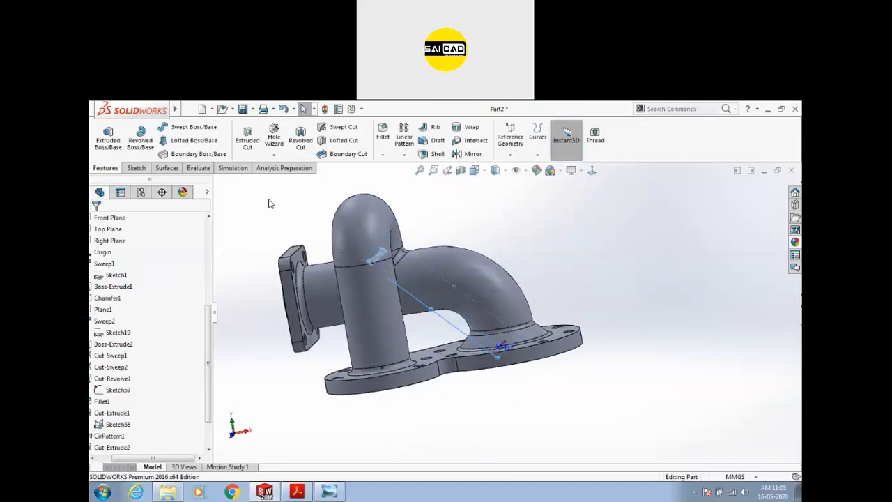
- Sketch a small circle on the 45° reference plane, centred on the curved pipe above the large round flange
{"action": "left_click", "coordinate": [136, 168]}
{"action": "left_click", "coordinate": [103, 136]}
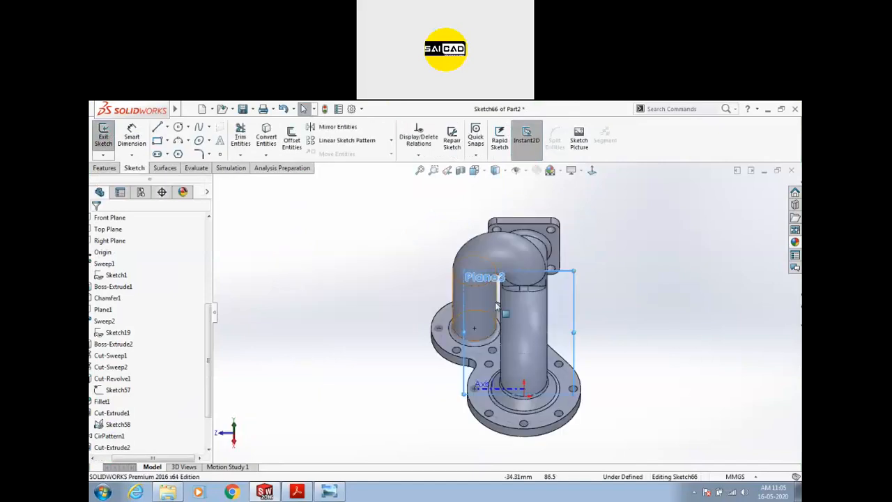
{"action": "left_click", "coordinate": [178, 128]}
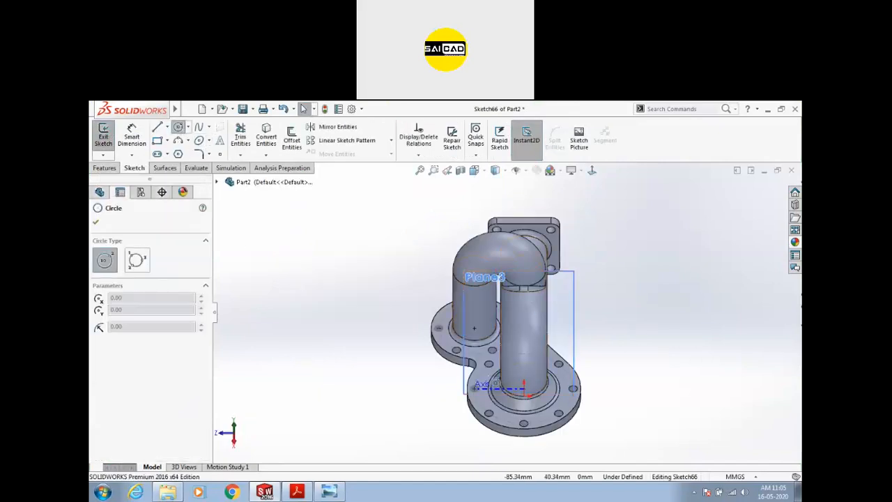
{"action": "scroll", "coordinate": [578, 409], "scroll_direction": "down", "scroll_amount": 2}
{"action": "left_click", "coordinate": [502, 343]}
{"action": "left_click", "coordinate": [511, 343]}
{"action": "left_click", "coordinate": [103, 136]}
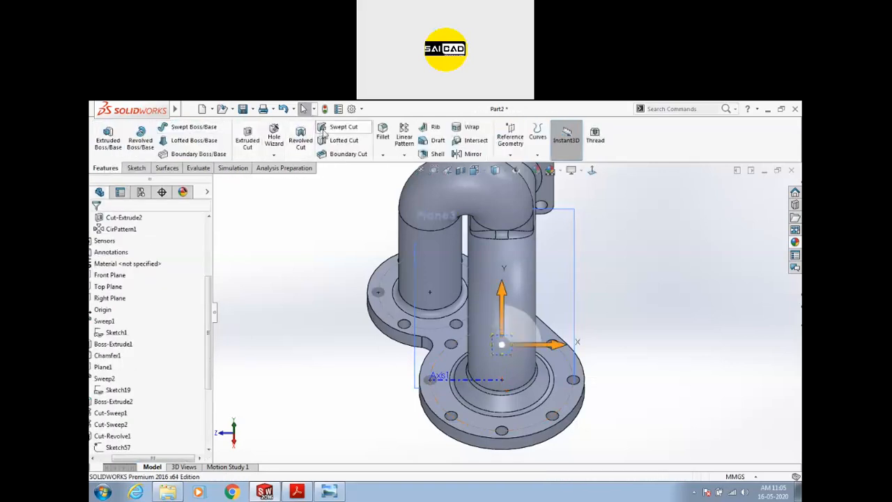
- Cut the circle Through All from an Offset start, directed outward through the curved pipe's outer wall
{"action": "left_click", "coordinate": [248, 138]}
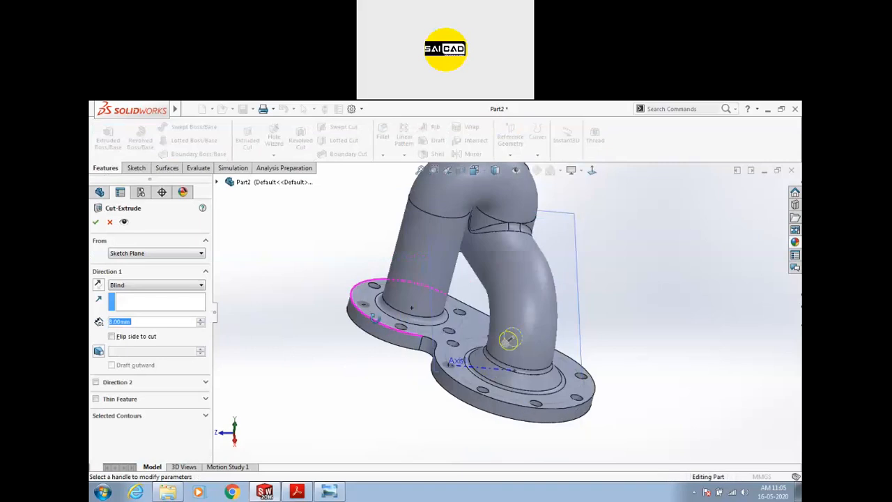
{"action": "left_click", "coordinate": [134, 285]}
{"action": "left_click", "coordinate": [134, 300]}
{"action": "middle_click_drag", "start_coordinate": [276, 340], "coordinate": [286, 346]}
{"action": "scroll", "coordinate": [460, 292], "scroll_direction": "down", "scroll_amount": 2}
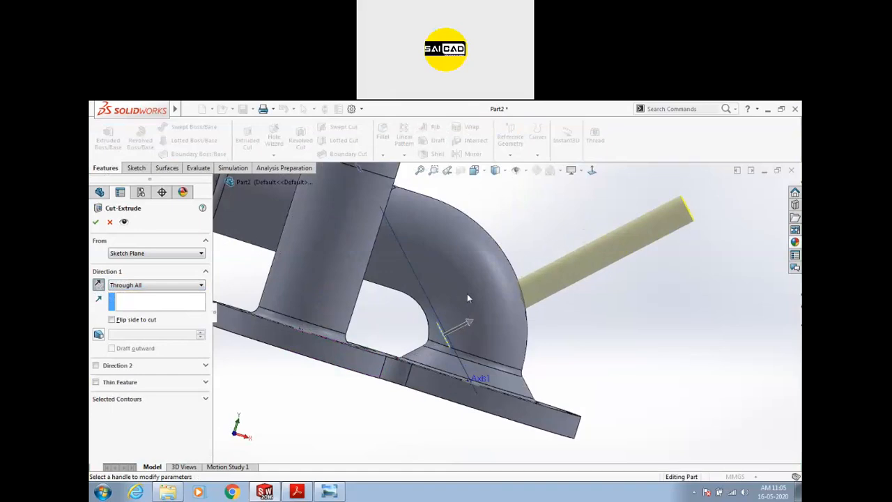
{"action": "left_click", "coordinate": [156, 253]}
{"action": "left_click", "coordinate": [133, 283]}
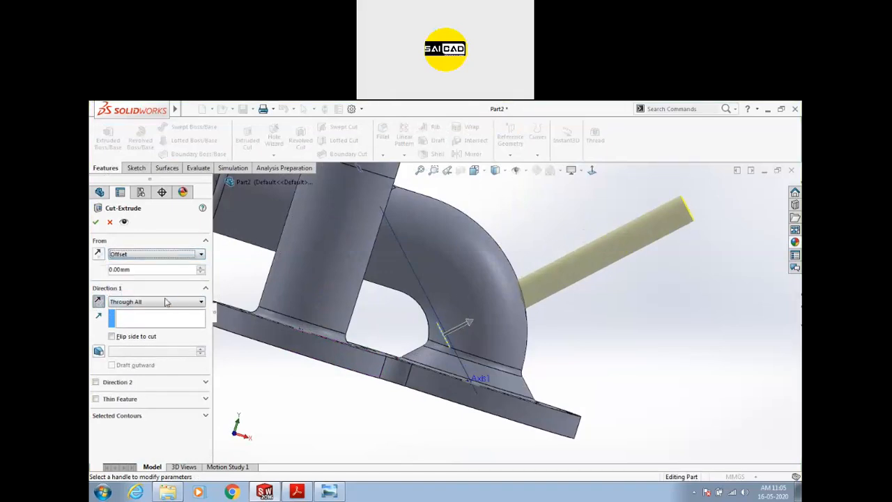
{"action": "left_click_drag", "start_coordinate": [166, 271], "coordinate": [95, 269]}
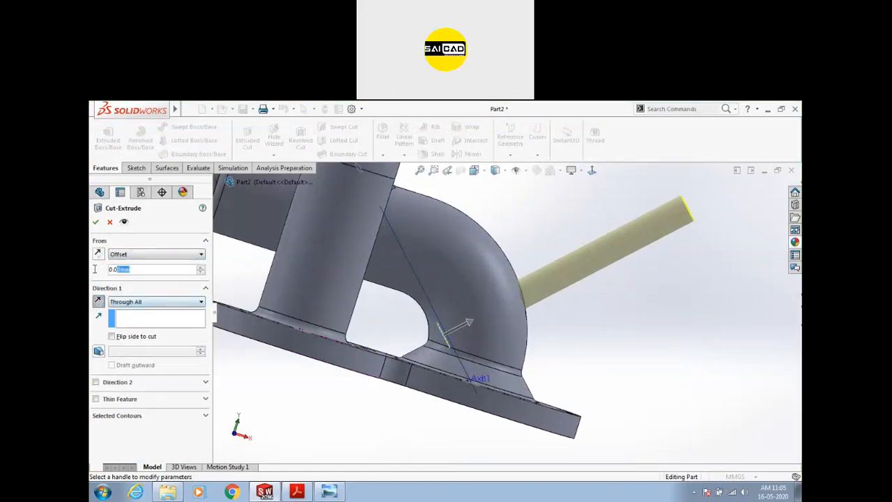
{"action": "left_click", "coordinate": [200, 269]}
{"action": "left_click", "coordinate": [96, 221]}
- Inspect the new hole in a section view through the Front Plane, and close the section without keeping it
{"action": "middle_click_drag", "start_coordinate": [579, 311], "coordinate": [427, 359]}
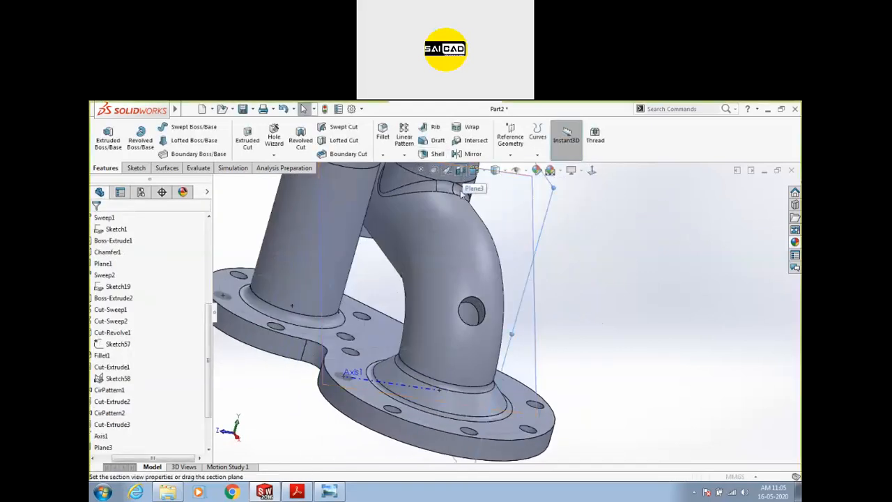
{"action": "left_click", "coordinate": [460, 170]}
{"action": "middle_click_drag", "start_coordinate": [646, 316], "coordinate": [496, 282]}
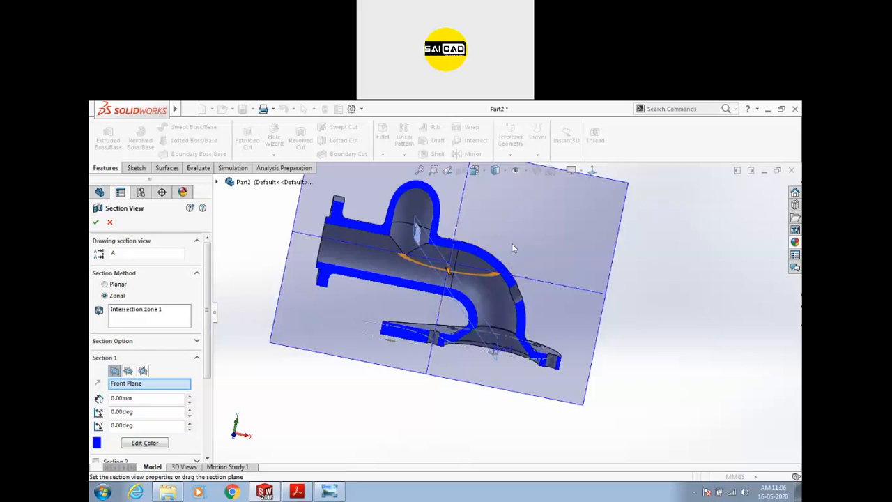
{"action": "left_click", "coordinate": [109, 222]}
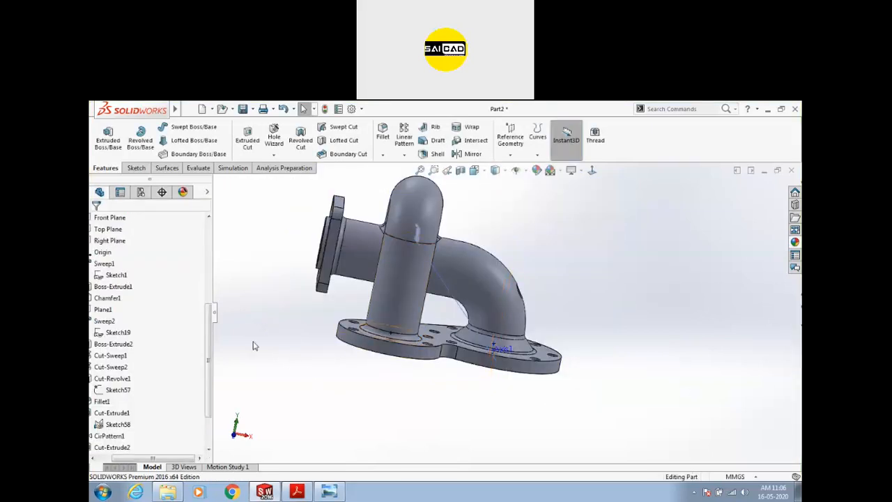
- Roll the model back to just after the third extruded cut, before the reference axis, angled plane and hole
{"action": "scroll", "coordinate": [178, 429], "scroll_direction": "down", "scroll_amount": 2}
{"action": "left_click_drag", "start_coordinate": [143, 460], "coordinate": [121, 456]}
{"action": "left_click_drag", "start_coordinate": [187, 452], "coordinate": [186, 420]}
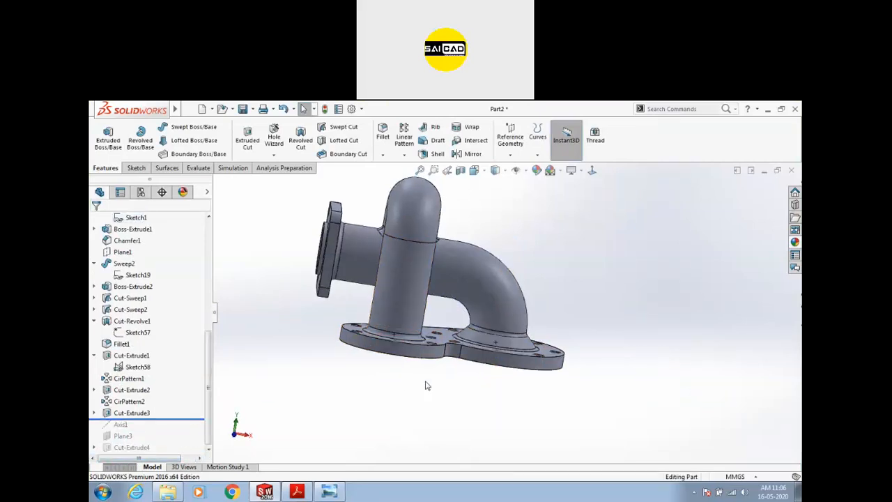
{"action": "scroll", "coordinate": [104, 265], "scroll_direction": "up", "scroll_amount": 7}
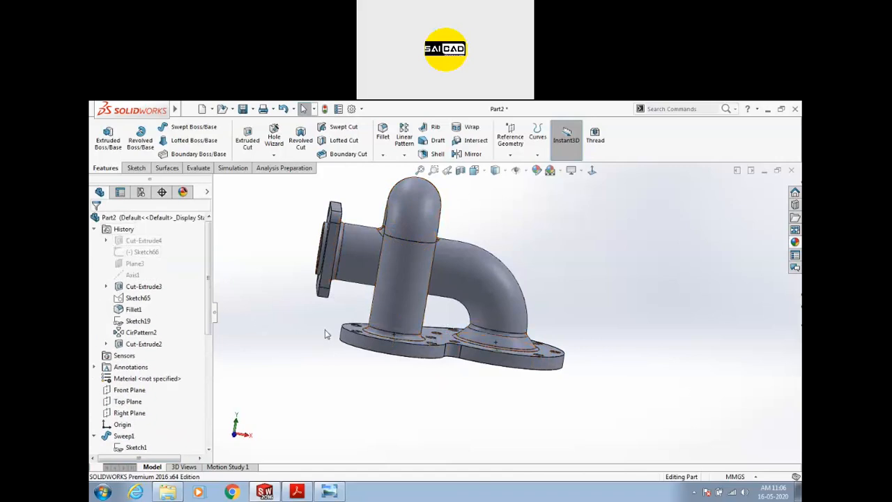
- Sketch a circle of about 7.6 mm radius on the base flange's upper face, centred on the origin
{"action": "middle_click_drag", "start_coordinate": [325, 335], "coordinate": [459, 333]}
{"action": "left_click", "coordinate": [445, 321]}
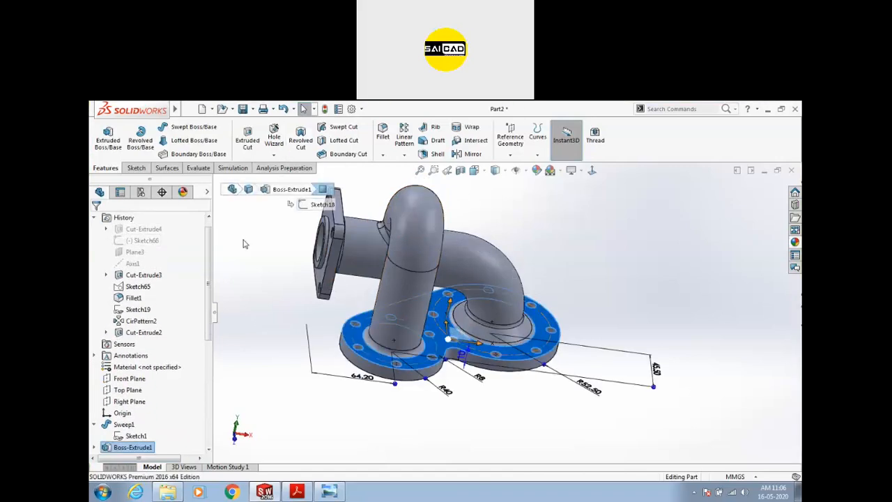
{"action": "left_click", "coordinate": [134, 169]}
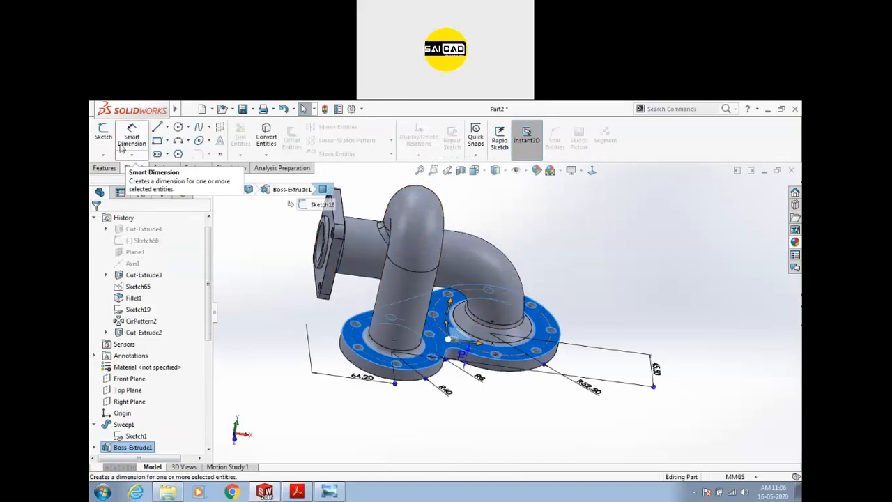
{"action": "left_click", "coordinate": [103, 134]}
{"action": "left_click", "coordinate": [179, 129]}
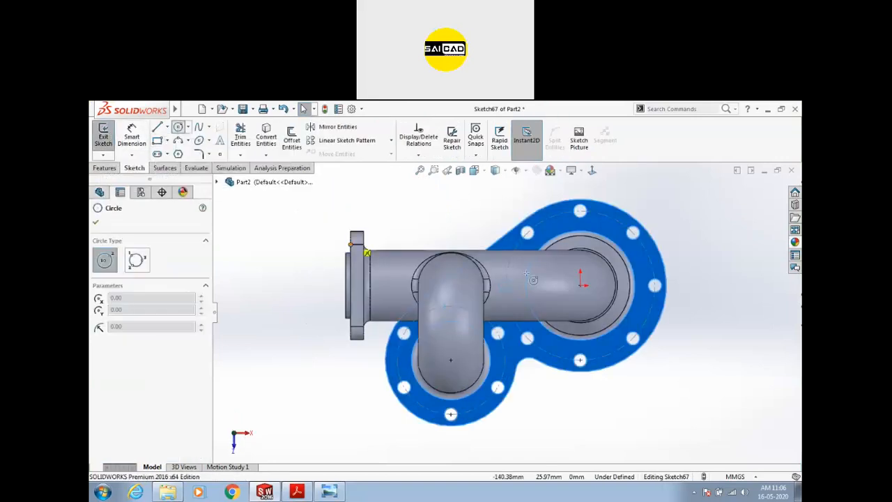
{"action": "left_click", "coordinate": [582, 285]}
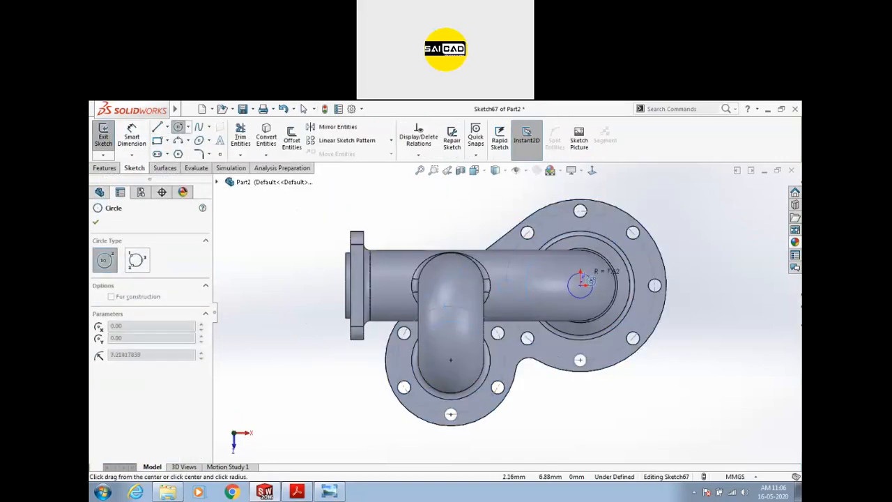
{"action": "left_click", "coordinate": [590, 279]}
{"action": "left_click", "coordinate": [104, 134]}
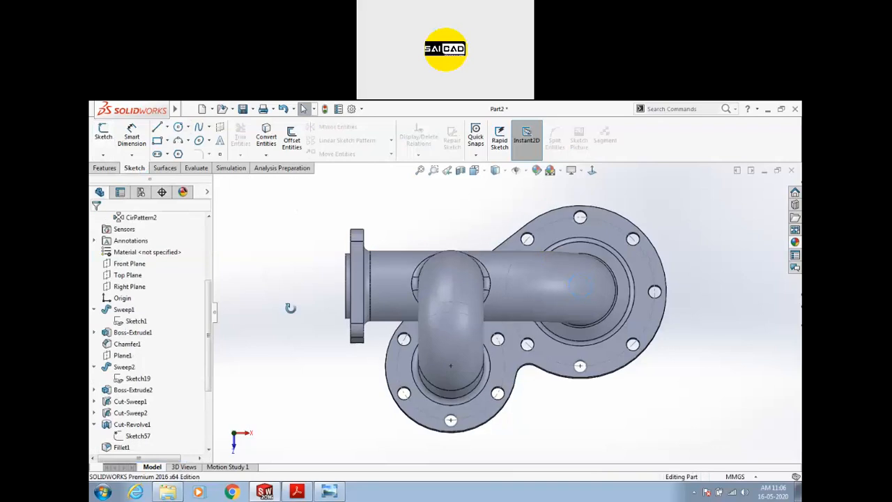
- Sketch an inclined line on the Front Plane from outside the elbow's outer curve into the pipe
{"action": "scroll", "coordinate": [91, 237], "scroll_direction": "up", "scroll_amount": 4}
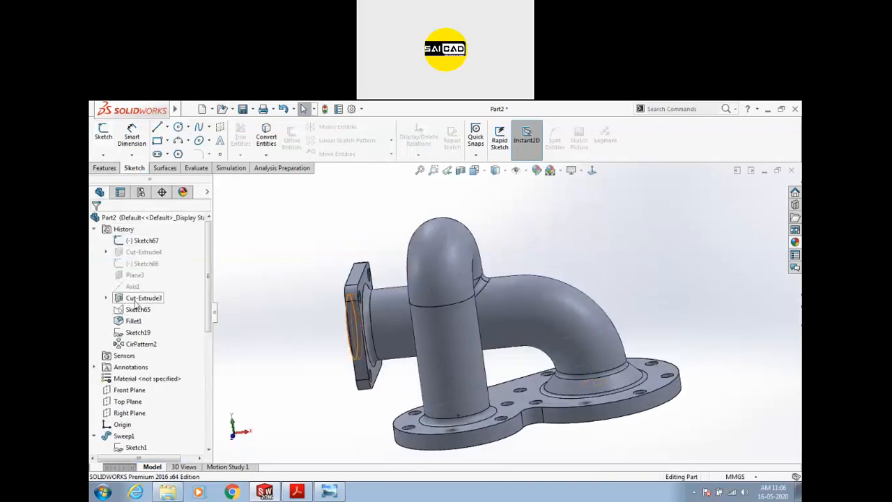
{"action": "left_click", "coordinate": [94, 229]}
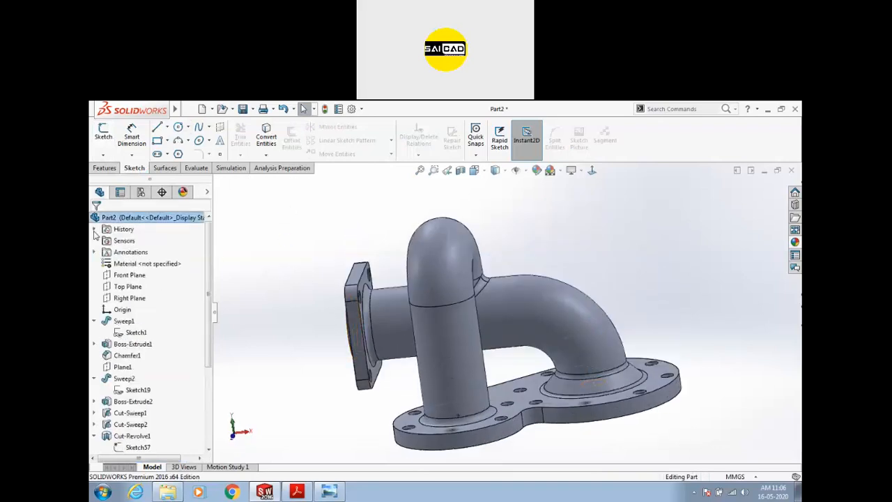
{"action": "left_click", "coordinate": [123, 299]}
{"action": "left_click", "coordinate": [128, 275]}
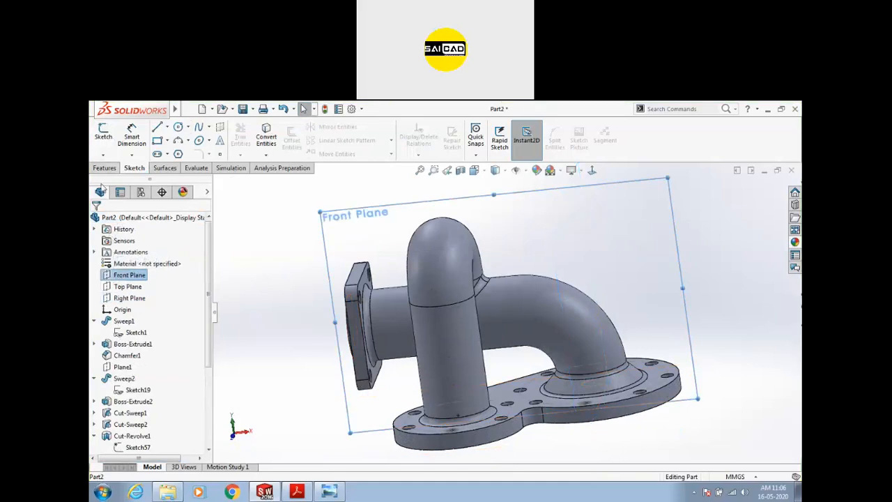
{"action": "left_click", "coordinate": [104, 136]}
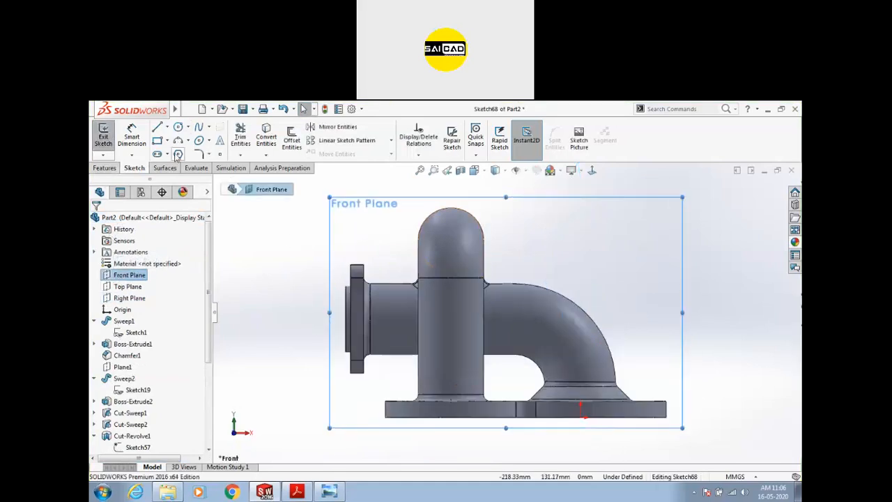
{"action": "left_click", "coordinate": [158, 128]}
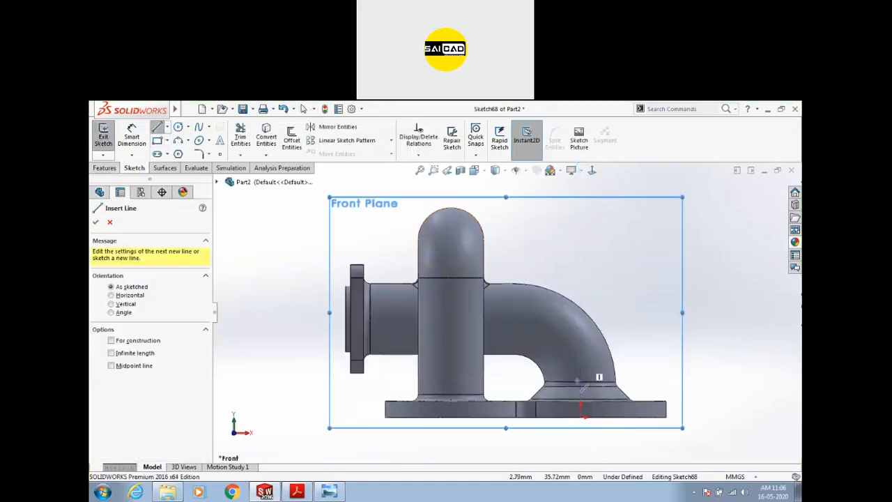
{"action": "left_click", "coordinate": [613, 288]}
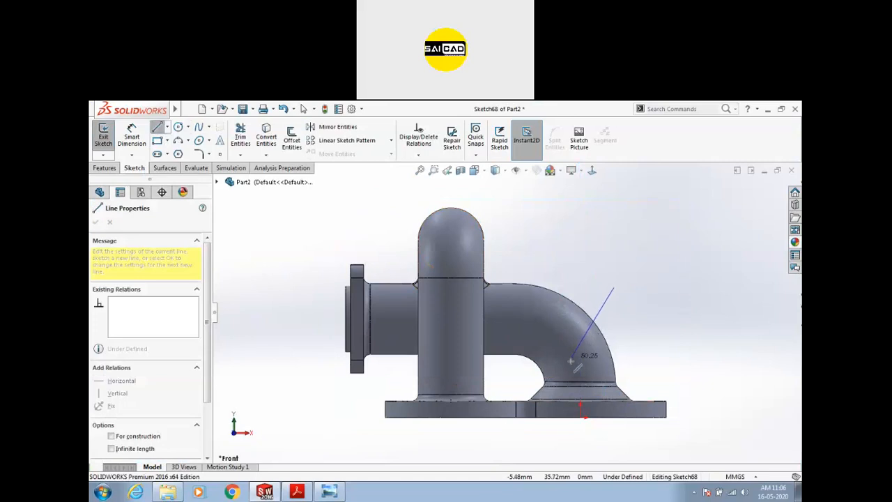
{"action": "left_click", "coordinate": [575, 345]}
{"action": "key", "text": "Escape"}
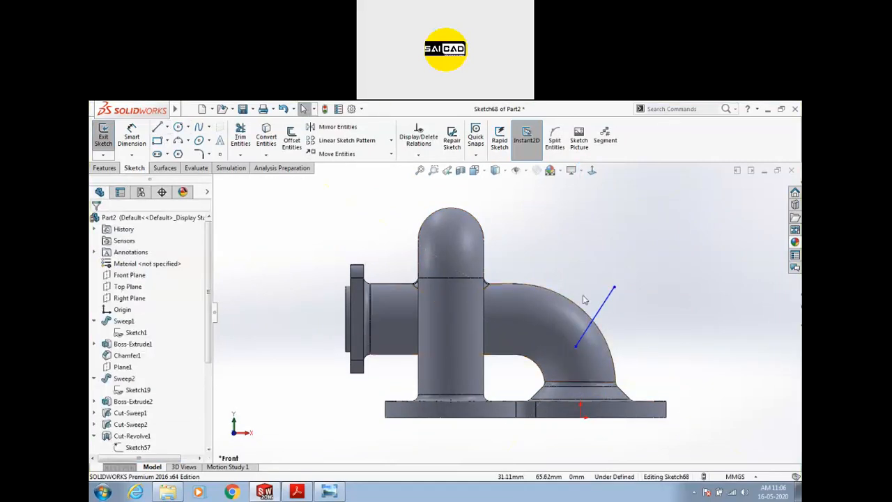
{"action": "left_click", "coordinate": [103, 136]}
{"action": "middle_click_drag", "start_coordinate": [372, 255], "coordinate": [424, 293]}
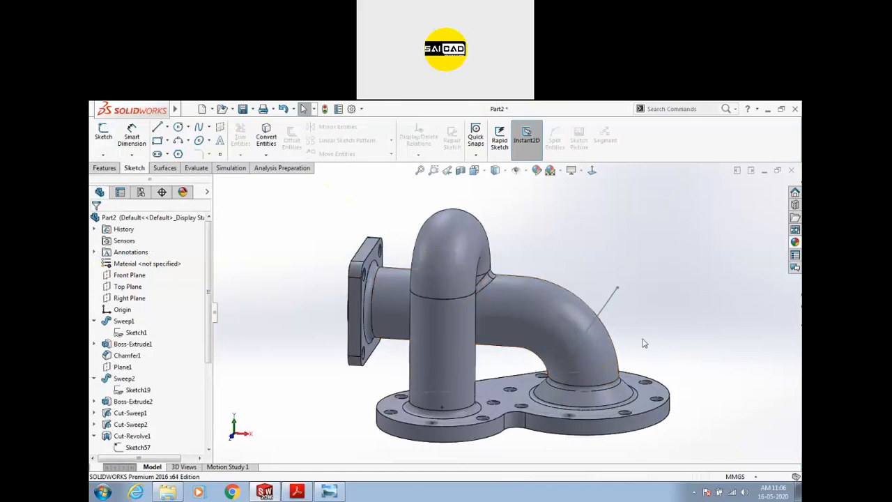
- Start an extruded cut from the flange-face circle, directed up through the elbow with a Blind depth of 86 mm
{"action": "left_click", "coordinate": [111, 169]}
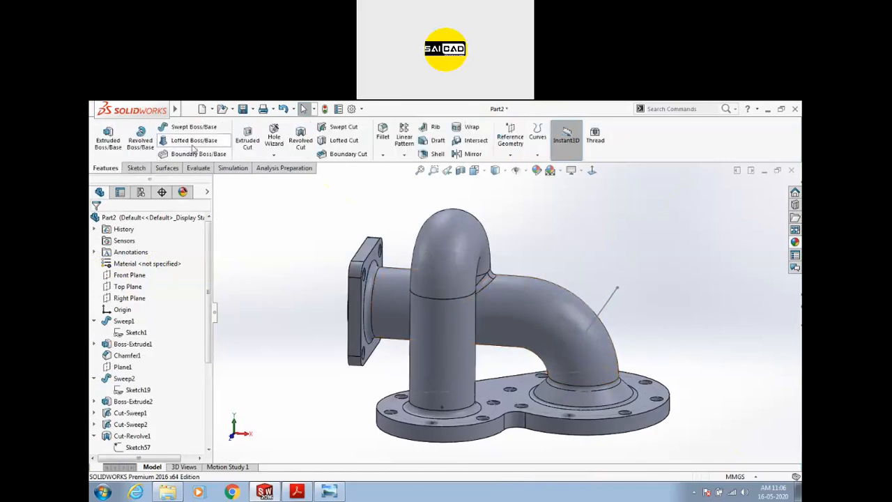
{"action": "left_click", "coordinate": [249, 143]}
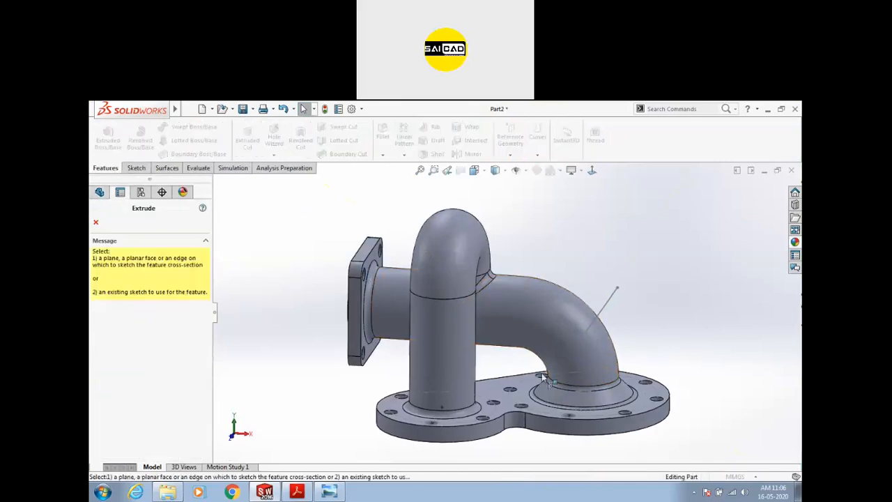
{"action": "left_click", "coordinate": [591, 398]}
{"action": "left_click_drag", "start_coordinate": [585, 422], "coordinate": [642, 314]}
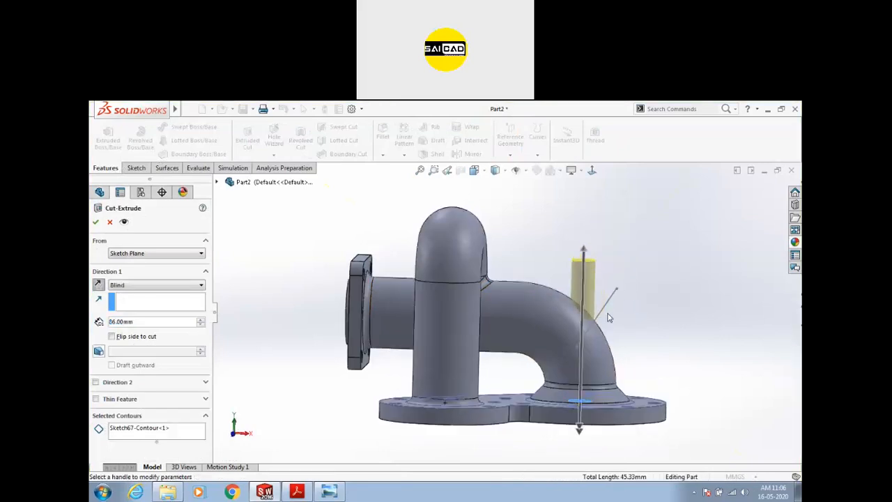
- Start the cut from an Offset of 30 mm above the sketch plane
{"action": "left_click", "coordinate": [129, 254]}
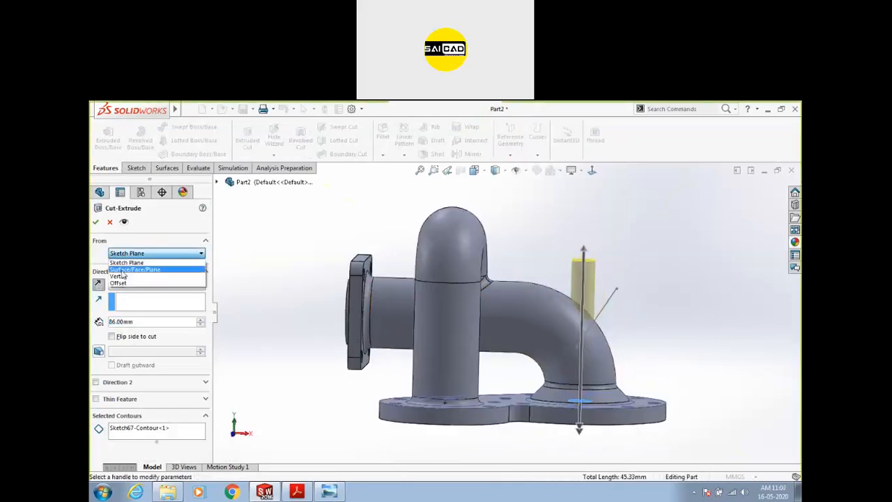
{"action": "left_click", "coordinate": [150, 286]}
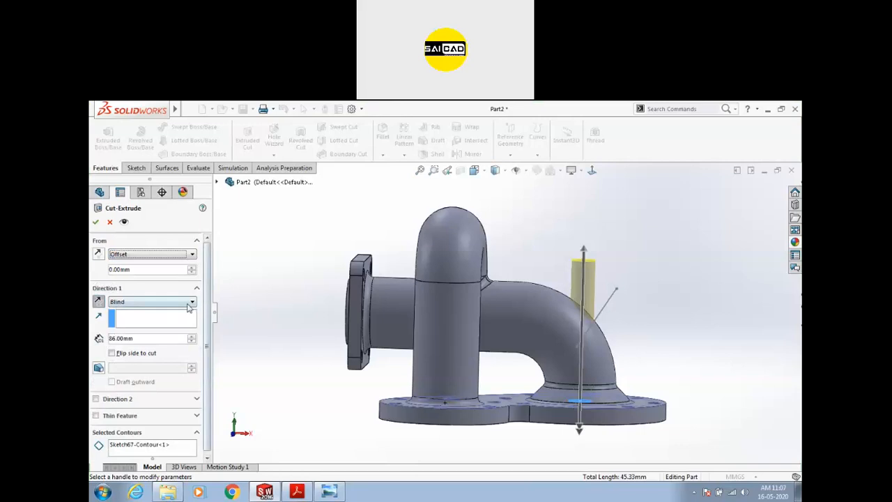
{"action": "left_click", "coordinate": [191, 271]}
{"action": "mouse_move", "coordinate": [324, 358]}
{"action": "middle_mouse_down"}
{"action": "mouse_move", "coordinate": [323, 345]}
{"action": "mouse_move", "coordinate": [321, 354]}
{"action": "middle_mouse_up"}
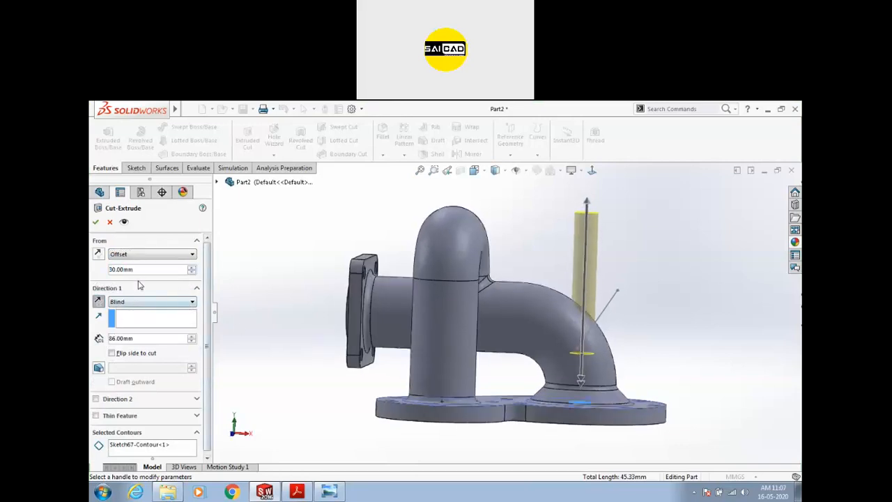
- Set the inclined sketch line as the cut's direction and apply the cut through the elbow's outer wall
{"action": "left_click", "coordinate": [129, 321]}
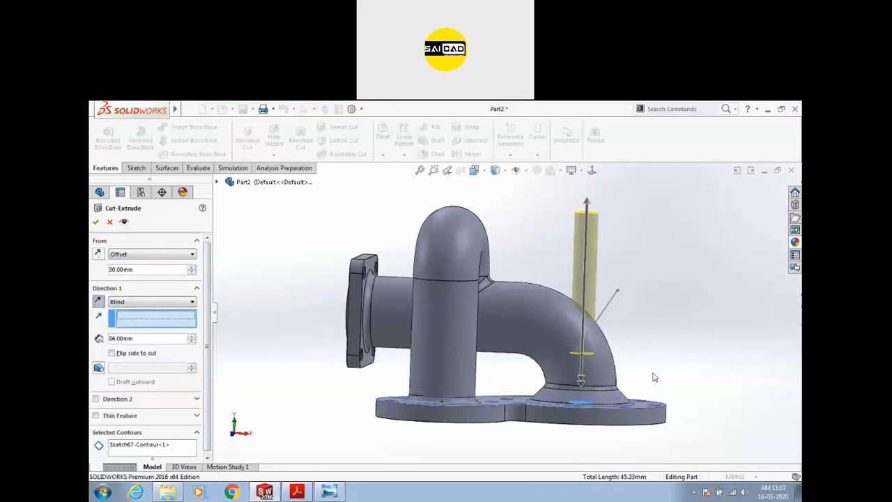
{"action": "left_click", "coordinate": [604, 315]}
{"action": "mouse_move", "coordinate": [651, 369]}
{"action": "middle_mouse_down"}
{"action": "mouse_move", "coordinate": [661, 358]}
{"action": "mouse_move", "coordinate": [643, 359]}
{"action": "middle_mouse_up"}
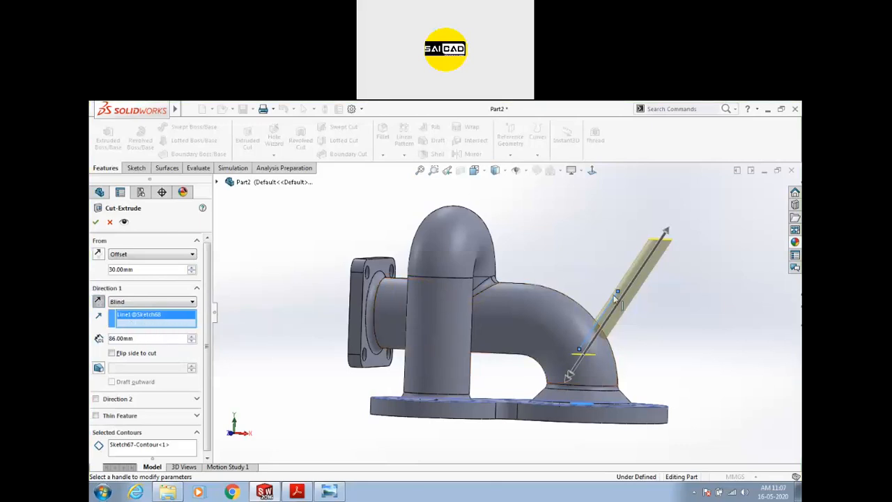
{"action": "middle_click_drag", "start_coordinate": [653, 343], "coordinate": [607, 363]}
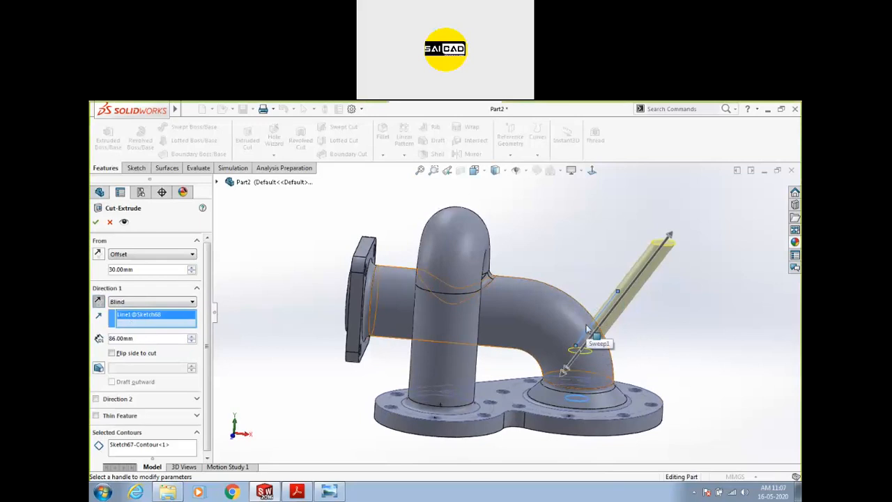
{"action": "left_click", "coordinate": [96, 222]}
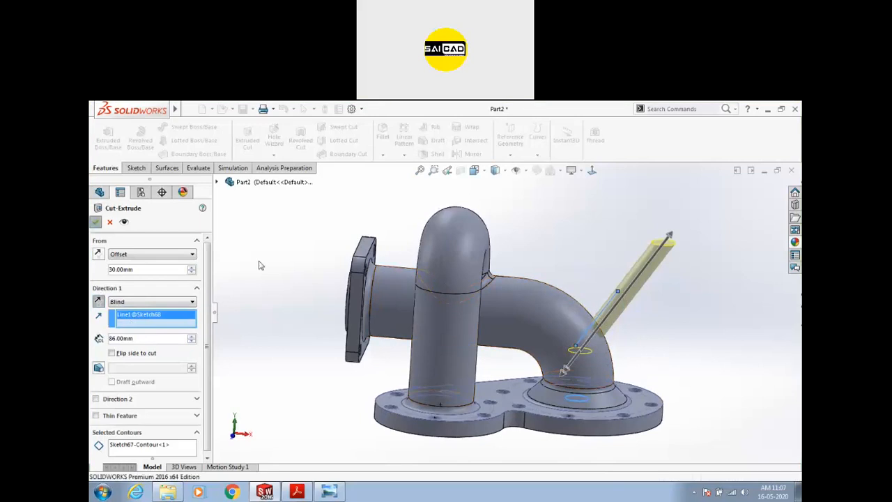
- Hide the inclined direction-line sketch at the elbow
{"action": "middle_click_drag", "start_coordinate": [669, 338], "coordinate": [667, 298]}
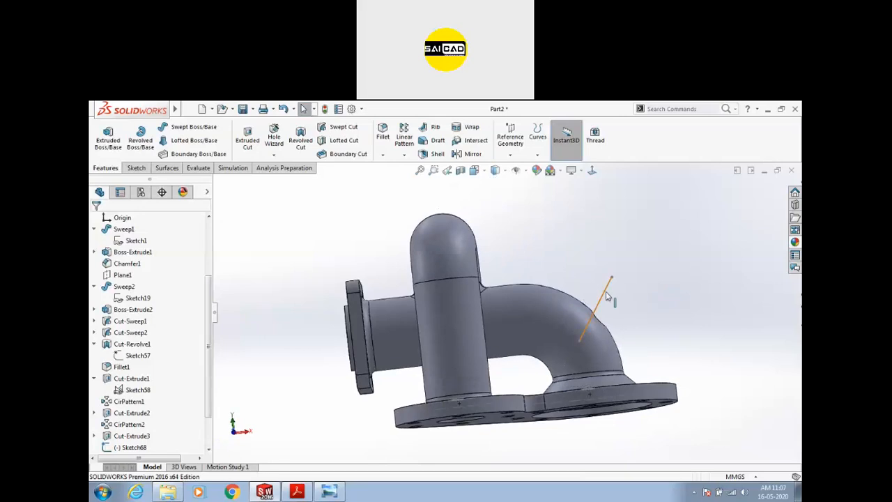
{"action": "left_click", "coordinate": [604, 296]}
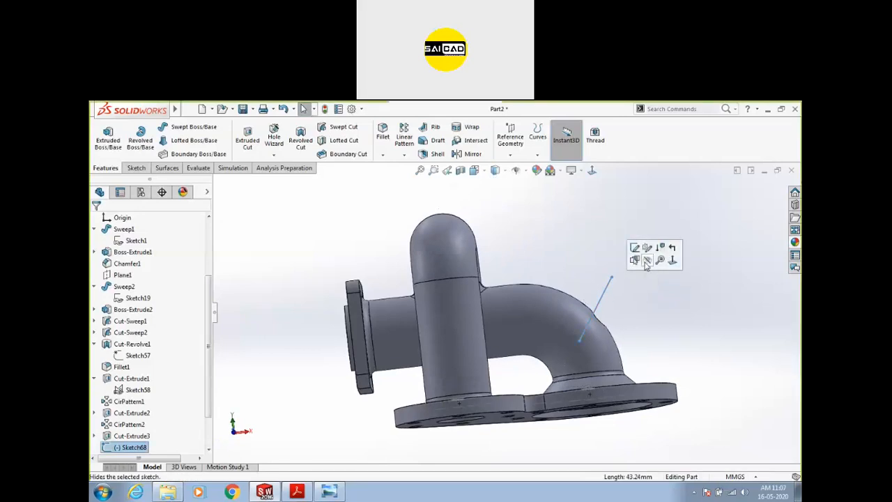
{"action": "left_click", "coordinate": [646, 262]}
- Apply a section view along the Front Plane to examine the angled hole through the elbow's outer wall
{"action": "mouse_move", "coordinate": [659, 296]}
{"action": "middle_mouse_down"}
{"action": "mouse_move", "coordinate": [617, 369]}
{"action": "mouse_move", "coordinate": [651, 333]}
{"action": "middle_mouse_up"}
{"action": "left_click", "coordinate": [461, 172]}
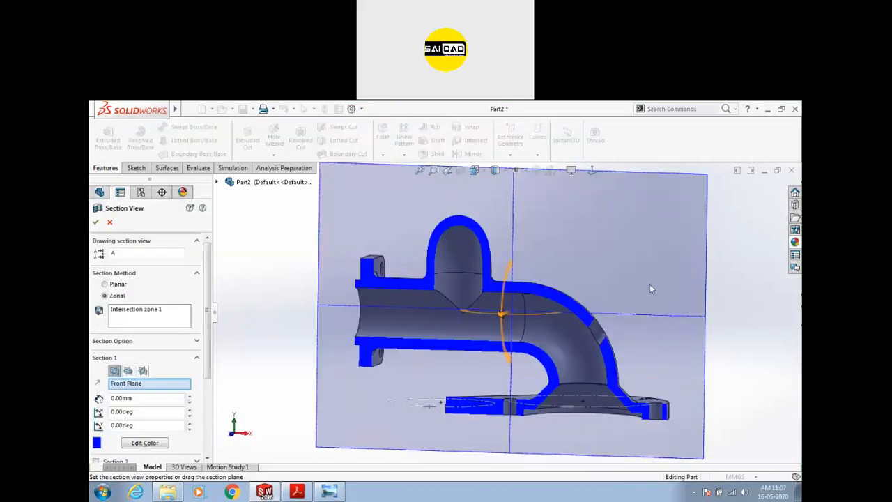
{"action": "middle_click_drag", "start_coordinate": [628, 343], "coordinate": [476, 195]}
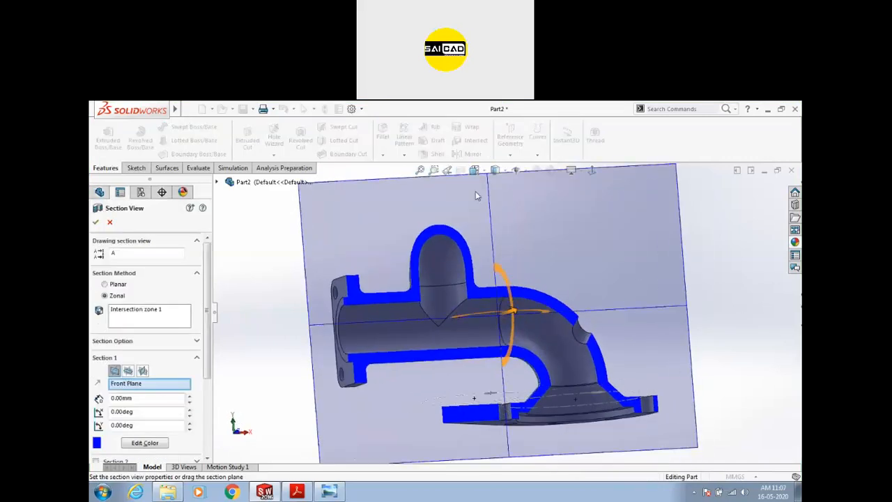
{"action": "left_click", "coordinate": [109, 222]}
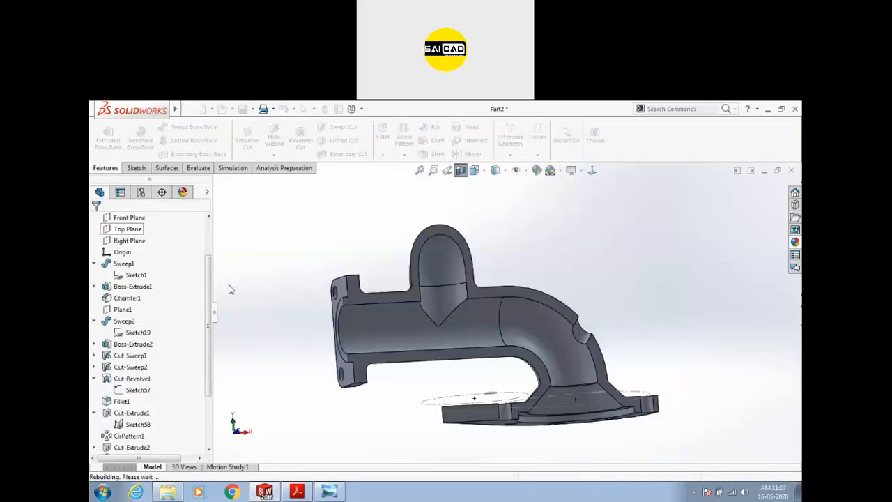
{"action": "middle_click_drag", "start_coordinate": [549, 331], "coordinate": [564, 359]}
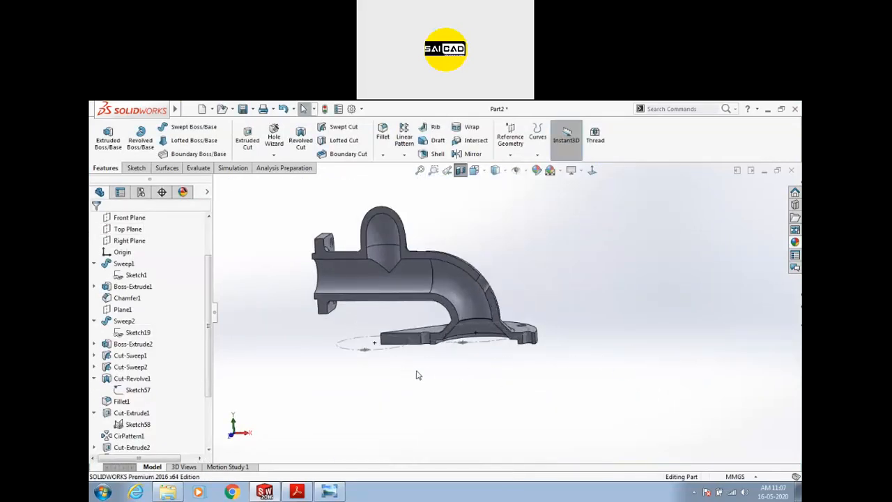
{"action": "middle_click_drag", "start_coordinate": [251, 253], "coordinate": [635, 303]}
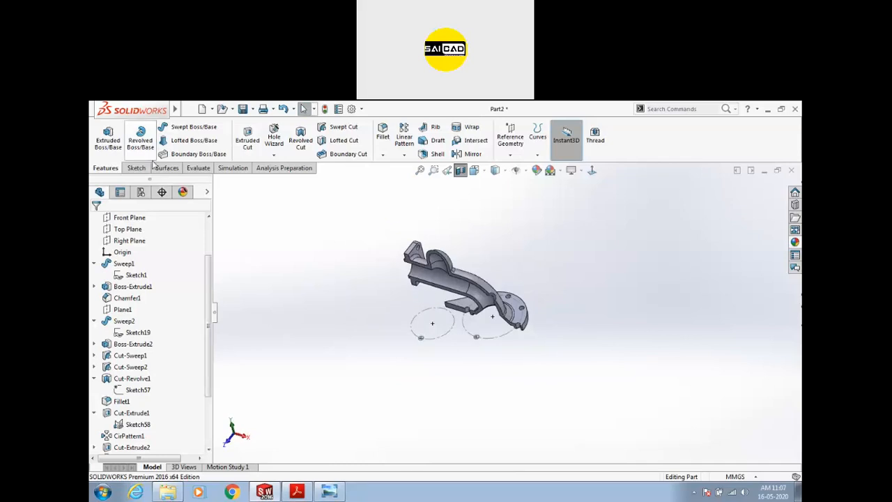
- Sketch a corner rectangle on the Top Plane, clear of the round flange beside the elbow
{"action": "left_click", "coordinate": [108, 140]}
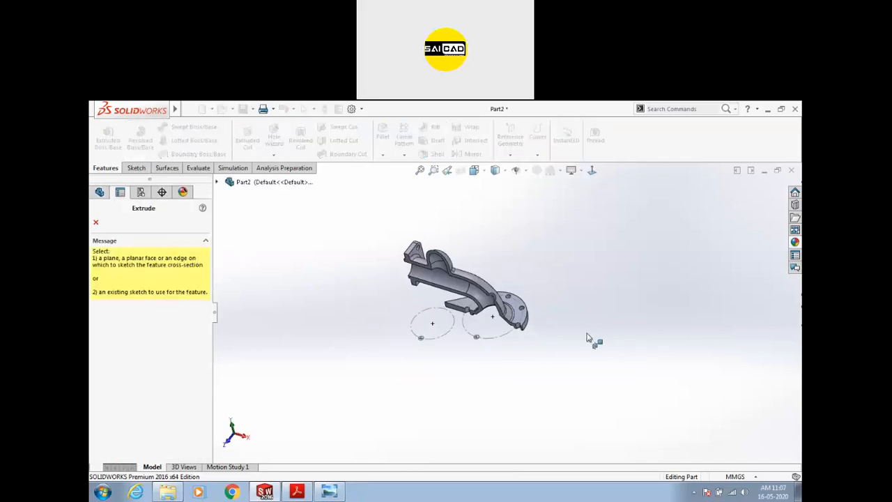
{"action": "left_click", "coordinate": [97, 223]}
{"action": "left_click", "coordinate": [136, 168]}
{"action": "left_click", "coordinate": [103, 132]}
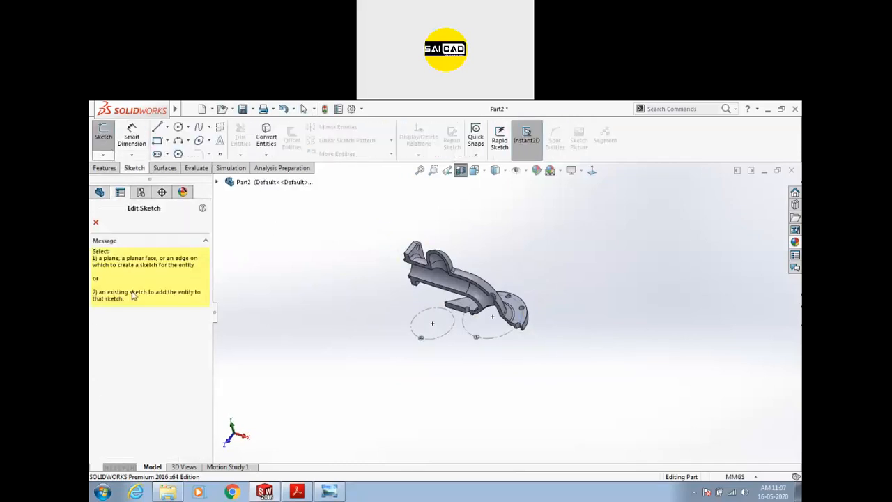
{"action": "left_click", "coordinate": [217, 183]}
{"action": "left_click", "coordinate": [261, 260]}
{"action": "left_click", "coordinate": [158, 140]}
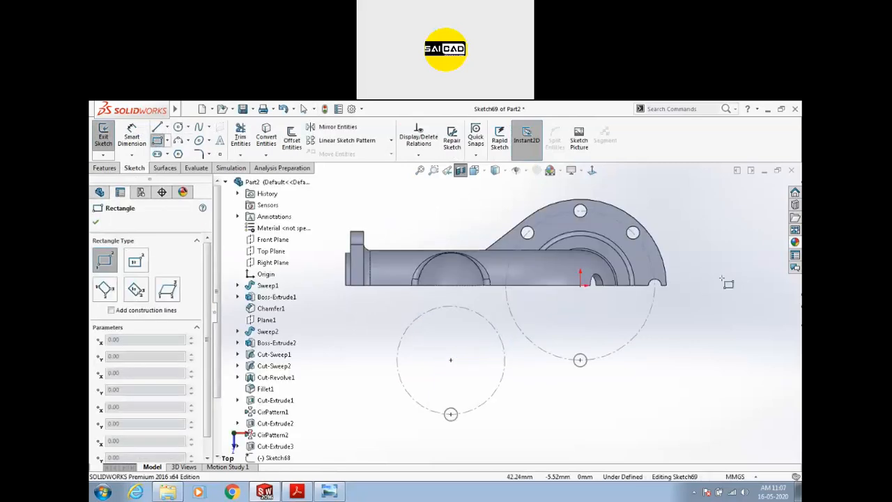
{"action": "scroll", "coordinate": [738, 272], "scroll_direction": "down", "scroll_amount": 3}
{"action": "key", "text": "Escape"}
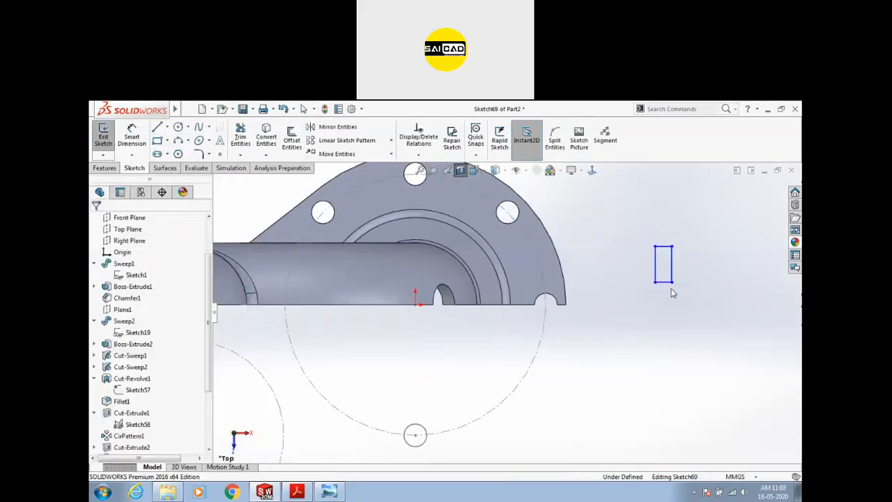
{"action": "left_click_drag", "start_coordinate": [672, 281], "coordinate": [731, 317]}
{"action": "key", "text": "Escape"}
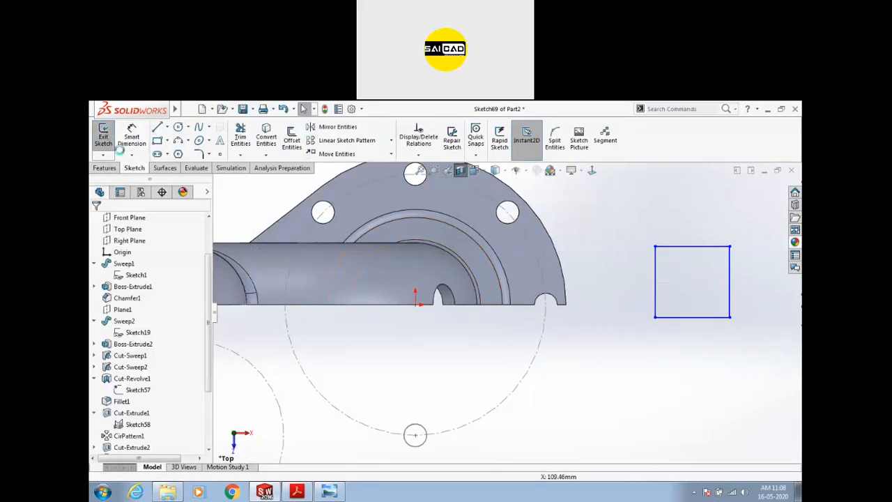
{"action": "left_click", "coordinate": [103, 136]}
- Show the inclined direction-line sketch at the elbow again
{"action": "mouse_move", "coordinate": [578, 349]}
{"action": "middle_mouse_down"}
{"action": "mouse_move", "coordinate": [589, 239]}
{"action": "mouse_move", "coordinate": [564, 343]}
{"action": "mouse_move", "coordinate": [592, 389]}
{"action": "mouse_move", "coordinate": [590, 361]}
{"action": "middle_mouse_up"}
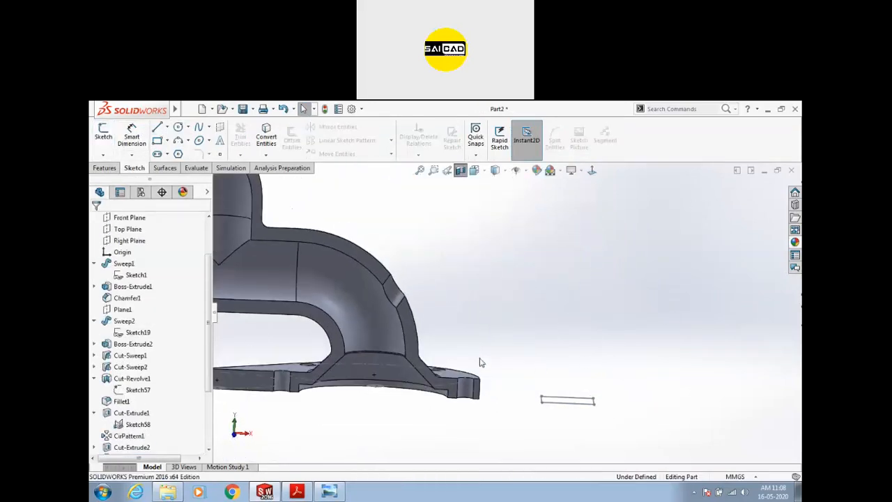
{"action": "scroll", "coordinate": [142, 428], "scroll_direction": "down", "scroll_amount": 3}
{"action": "left_click", "coordinate": [132, 414]}
{"action": "left_click", "coordinate": [123, 391]}
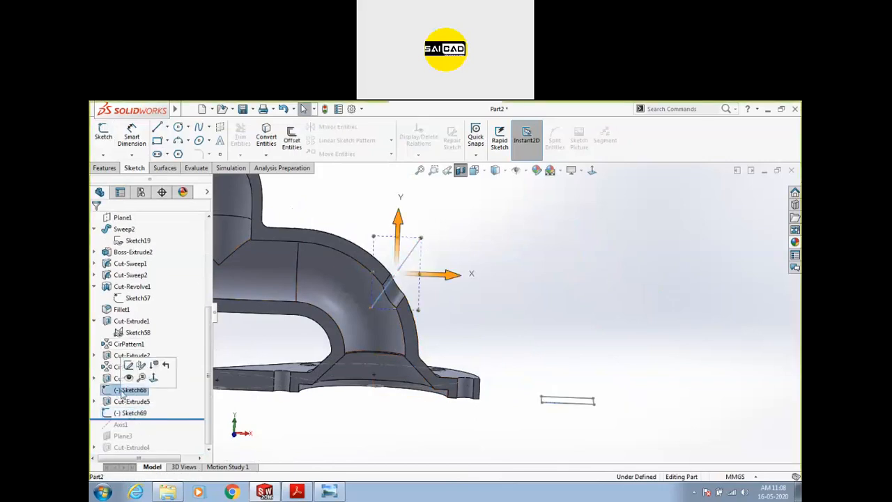
{"action": "left_click", "coordinate": [497, 334]}
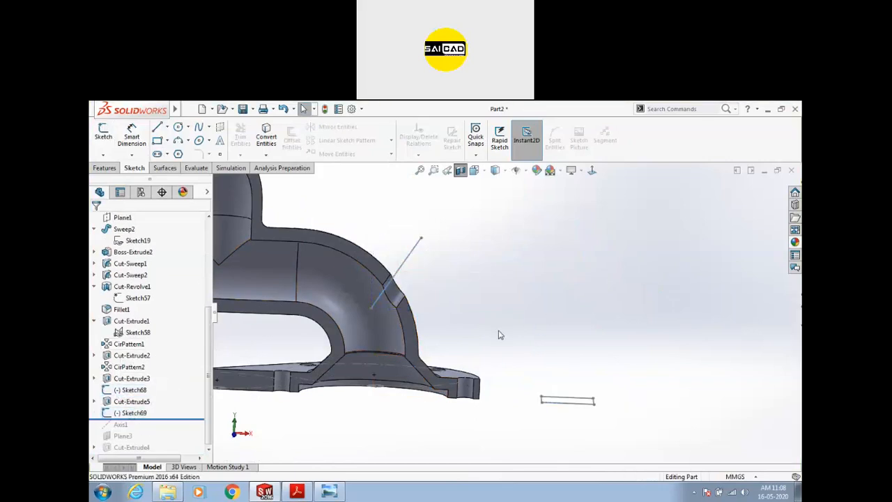
- Extrude the rectangle as a Blind boss with the inclined sketch line as its direction, adjusting the depth freehand
{"action": "left_click", "coordinate": [98, 168]}
{"action": "left_click", "coordinate": [108, 136]}
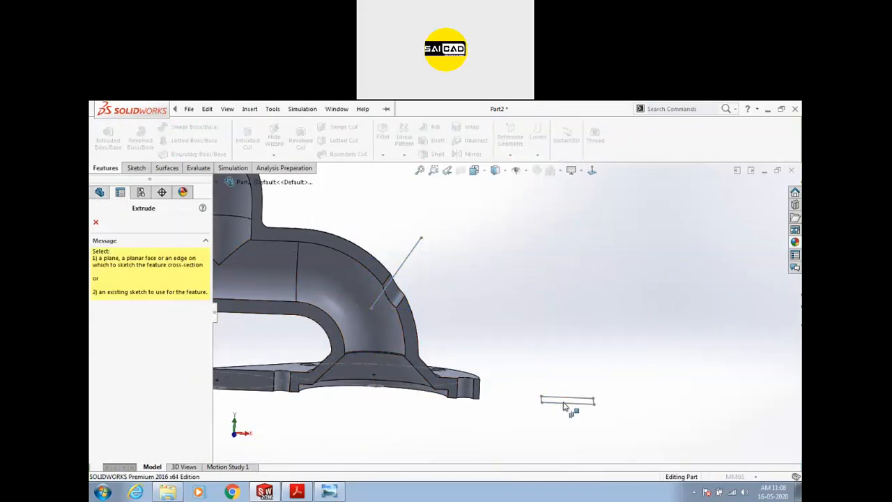
{"action": "middle_click_drag", "start_coordinate": [582, 361], "coordinate": [570, 375]}
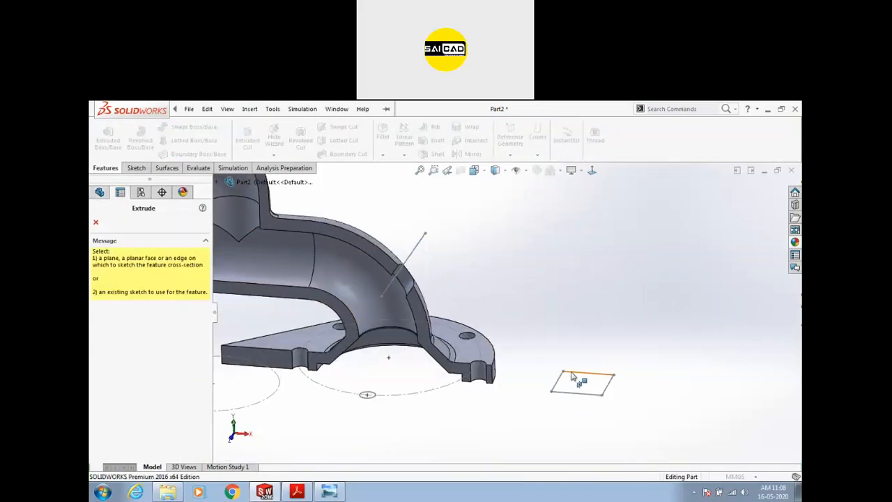
{"action": "left_click", "coordinate": [571, 377]}
{"action": "scroll", "coordinate": [589, 380], "scroll_direction": "down", "scroll_amount": 1}
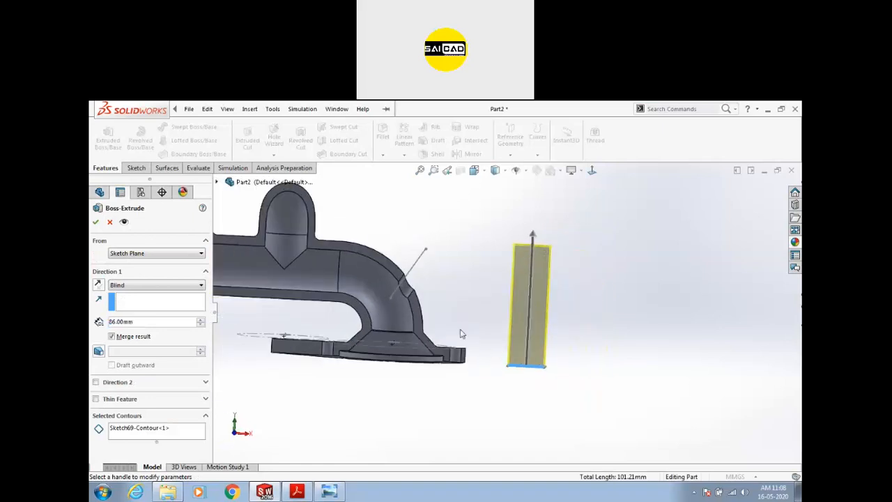
{"action": "left_click", "coordinate": [148, 304]}
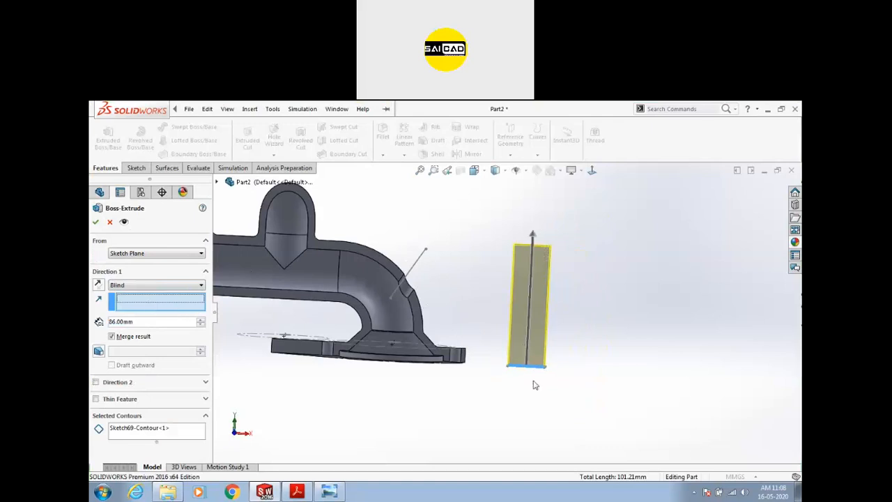
{"action": "left_click", "coordinate": [415, 272]}
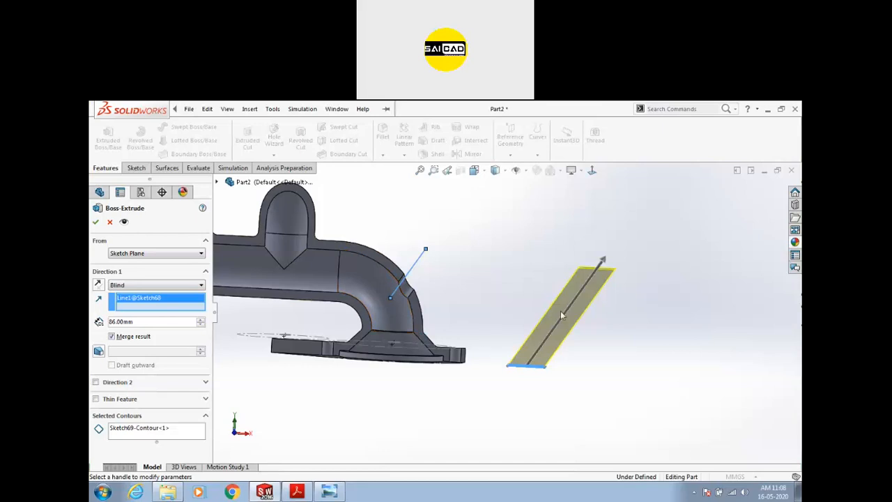
{"action": "left_click", "coordinate": [603, 263]}
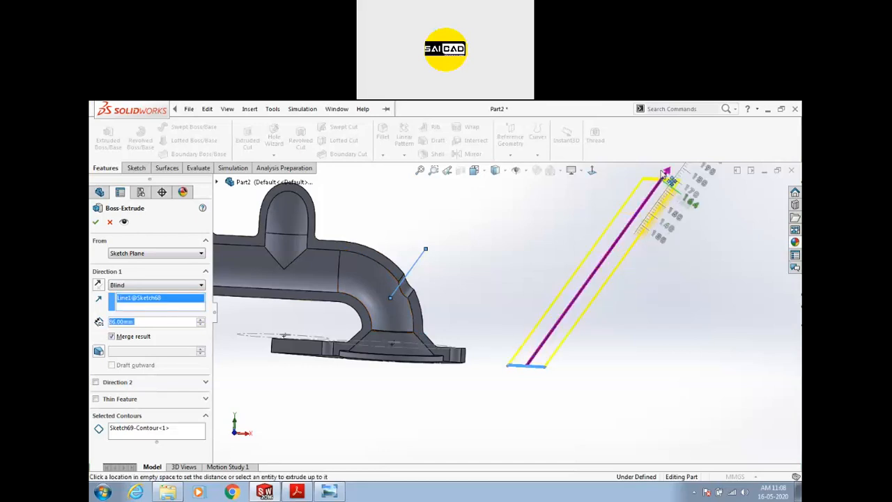
{"action": "left_click", "coordinate": [584, 258]}
{"action": "left_click", "coordinate": [97, 223]}
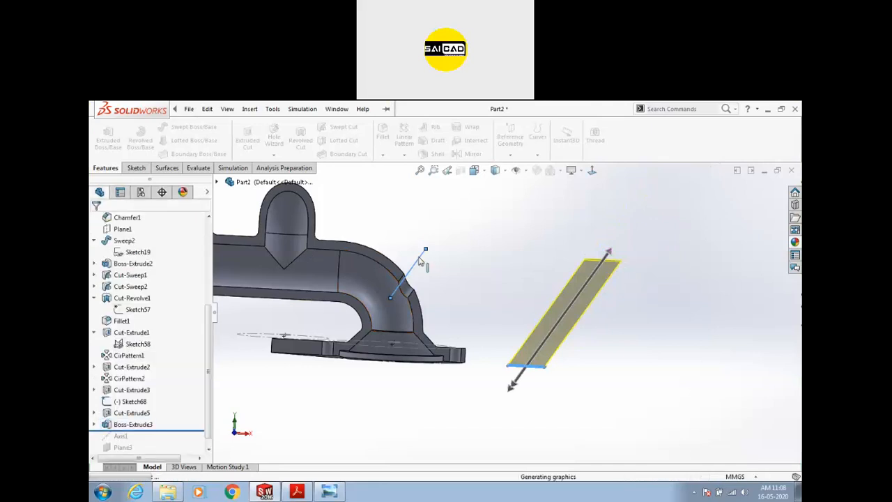
- Hide the inclined line sketch and examine the slanted boss beside the fitting
{"action": "left_click", "coordinate": [460, 227]}
{"action": "mouse_move", "coordinate": [497, 238]}
{"action": "middle_mouse_down"}
{"action": "mouse_move", "coordinate": [481, 283]}
{"action": "mouse_move", "coordinate": [506, 378]}
{"action": "mouse_move", "coordinate": [512, 263]}
{"action": "mouse_move", "coordinate": [573, 319]}
{"action": "middle_mouse_up"}
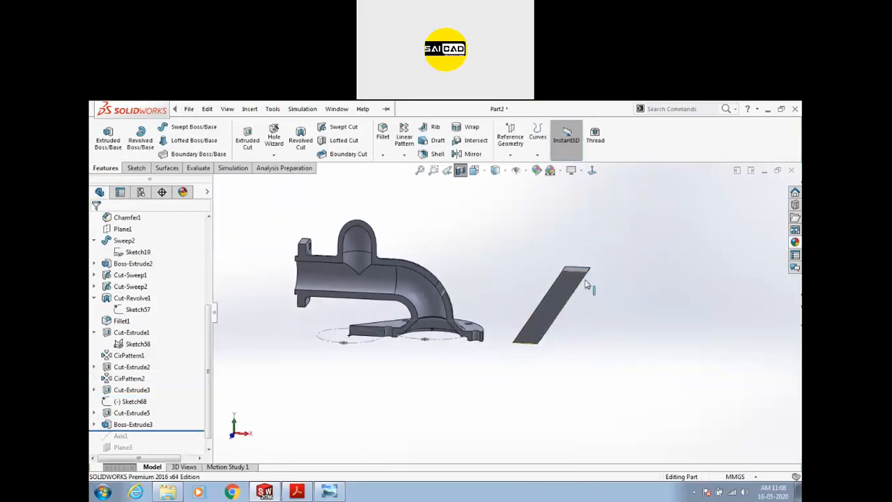
{"action": "left_click", "coordinate": [544, 317]}
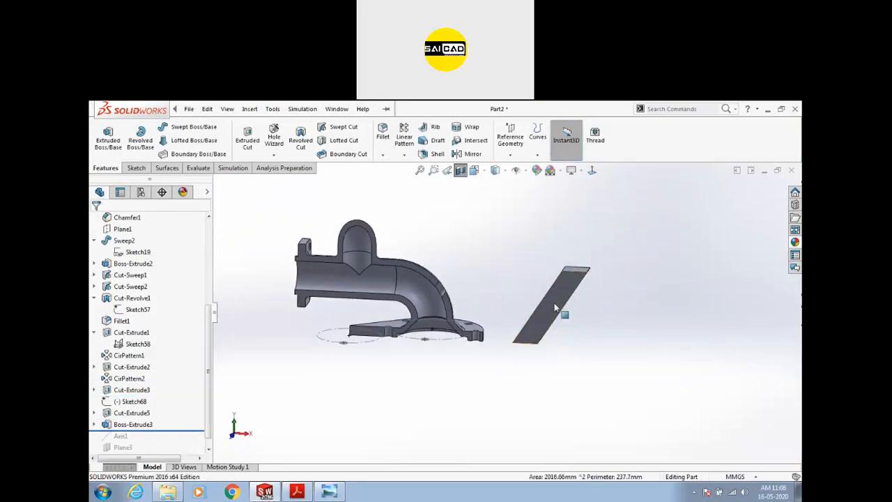
{"action": "left_click", "coordinate": [676, 329]}
- Undo the slanted boss and its rectangle sketch
{"action": "key", "text": "ctrl+z"}
{"action": "key", "text": "ctrl+z"}
{"action": "mouse_move", "coordinate": [375, 358]}
{"action": "middle_mouse_down"}
{"action": "mouse_move", "coordinate": [385, 400]}
{"action": "mouse_move", "coordinate": [373, 392]}
{"action": "middle_mouse_up"}
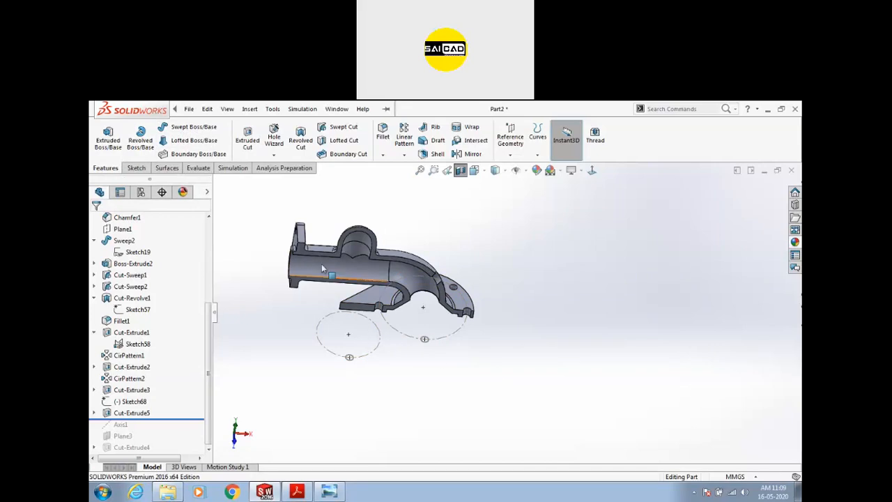
- Roll the model history back to just before the first sweep
{"action": "scroll", "coordinate": [296, 307], "scroll_direction": "down", "scroll_amount": 2}
{"action": "middle_click_drag", "start_coordinate": [374, 295], "coordinate": [360, 311]}
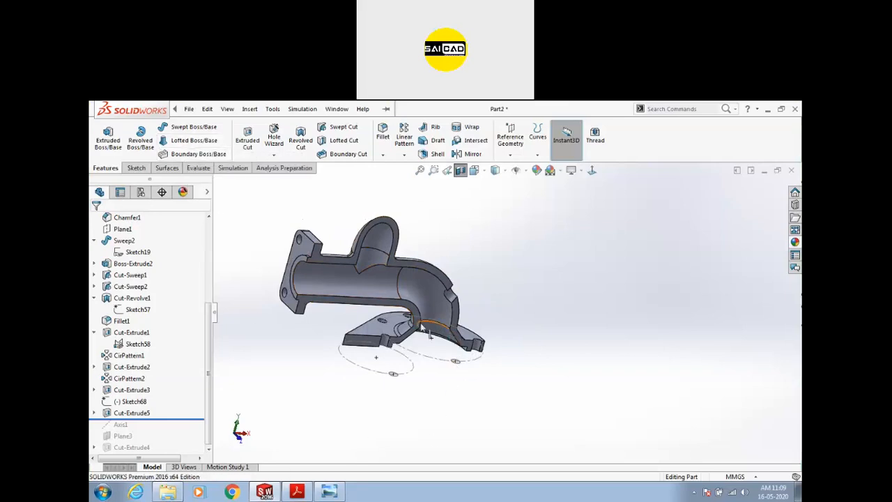
{"action": "scroll", "coordinate": [428, 335], "scroll_direction": "down", "scroll_amount": 2}
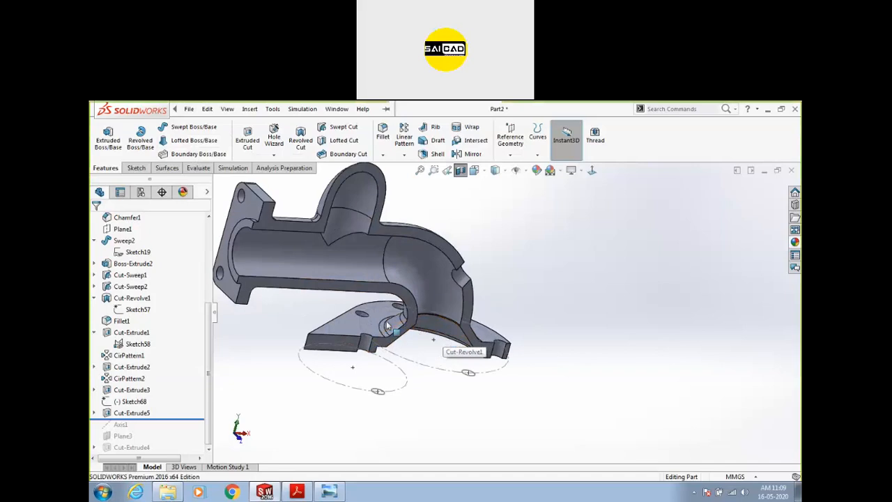
{"action": "scroll", "coordinate": [345, 303], "scroll_direction": "up", "scroll_amount": 1}
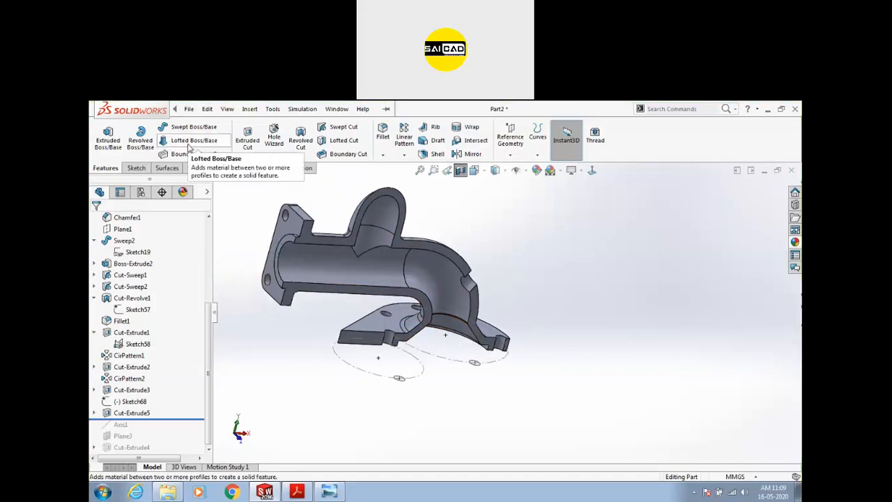
{"action": "mouse_move", "coordinate": [187, 418]}
{"action": "left_mouse_down"}
{"action": "mouse_move", "coordinate": [189, 261]}
{"action": "mouse_move", "coordinate": [178, 234]}
{"action": "mouse_move", "coordinate": [175, 272]}
{"action": "mouse_move", "coordinate": [175, 255]}
{"action": "left_mouse_up"}
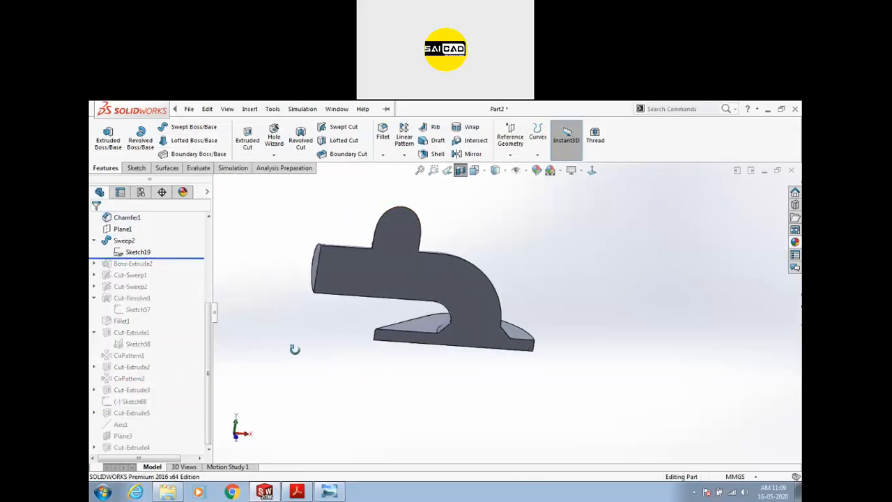
{"action": "scroll", "coordinate": [147, 256], "scroll_direction": "up", "scroll_amount": 4}
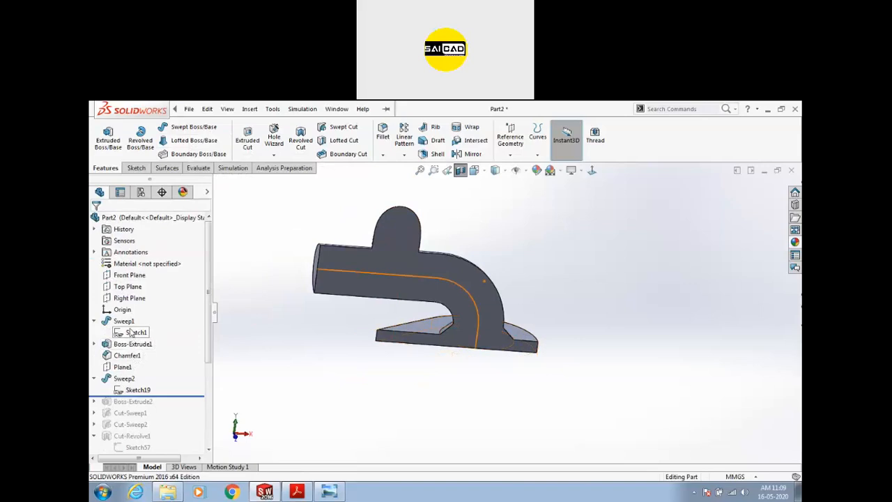
{"action": "left_click_drag", "start_coordinate": [170, 395], "coordinate": [166, 340]}
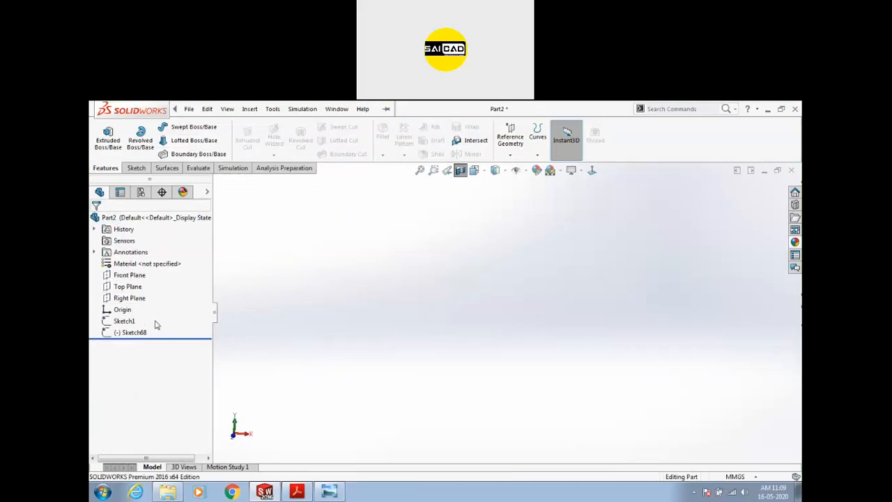
- Delete the inclined direction-line sketch from the rolled-back model history
{"action": "left_click", "coordinate": [139, 332]}
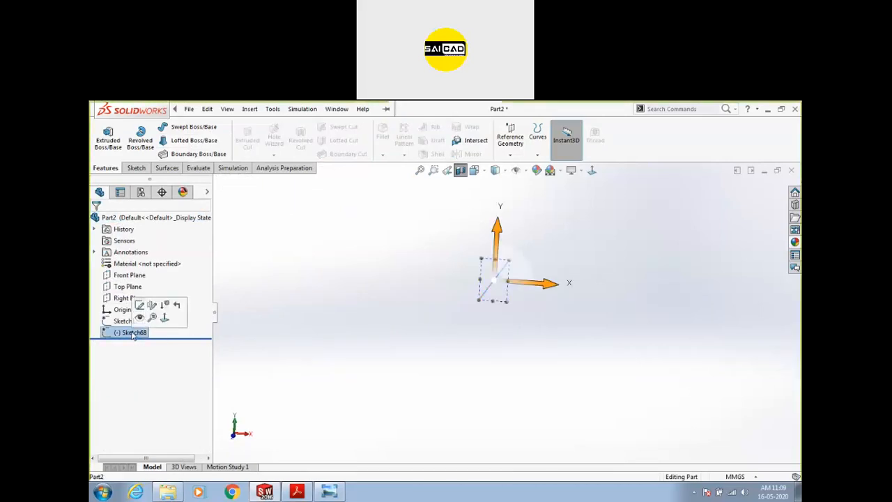
{"action": "left_click", "coordinate": [295, 323]}
{"action": "left_click", "coordinate": [123, 334]}
{"action": "key", "text": "Delete"}
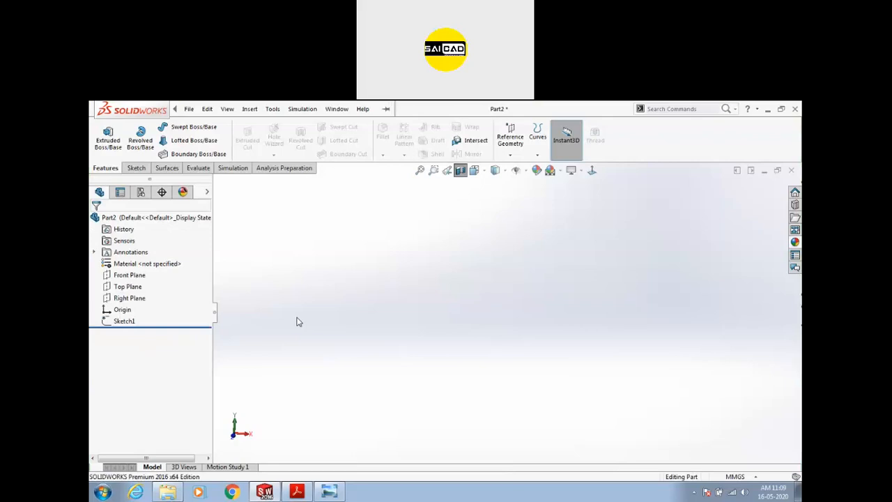
- Create a new part and open a sketch on the Top Plane
{"action": "key", "text": "ctrl+z"}
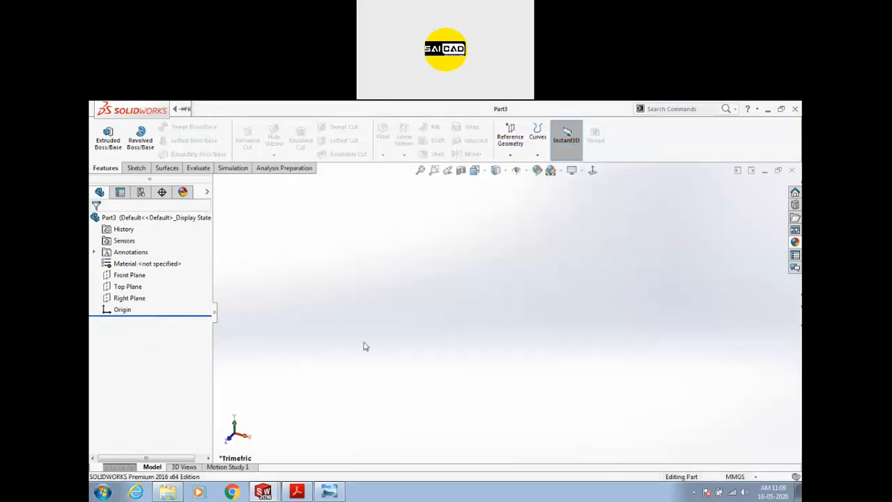
{"action": "left_click", "coordinate": [137, 169]}
{"action": "left_click", "coordinate": [103, 134]}
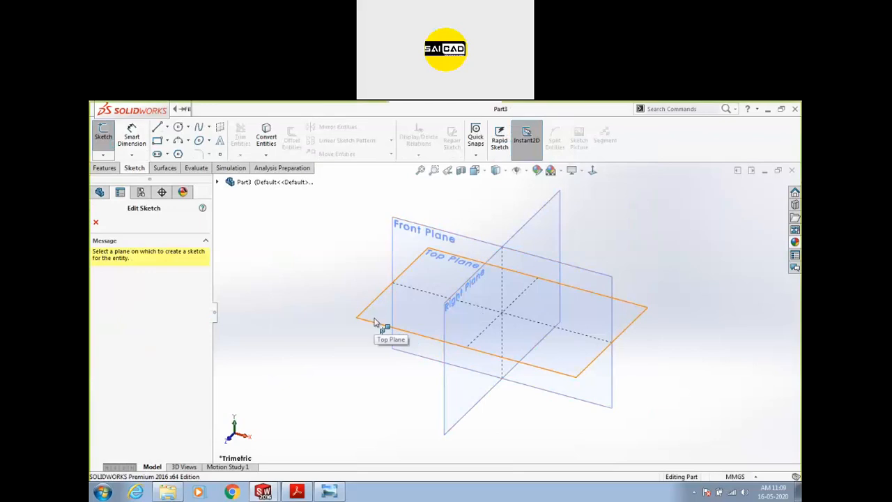
{"action": "left_click", "coordinate": [374, 321]}
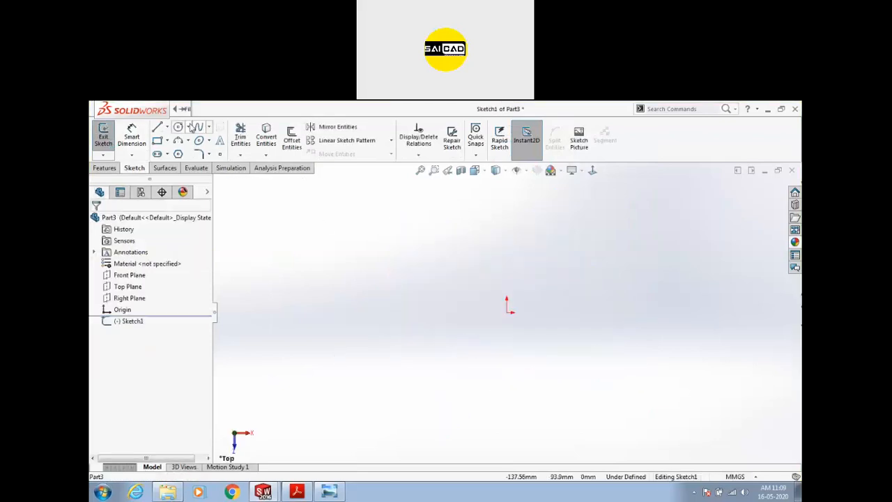
- Sketch a centre rectangle with its centre at the origin and exit the sketch
{"action": "left_click", "coordinate": [158, 140]}
{"action": "left_click", "coordinate": [135, 261]}
{"action": "left_click", "coordinate": [507, 311]}
{"action": "left_click", "coordinate": [586, 242]}
{"action": "left_click", "coordinate": [103, 135]}
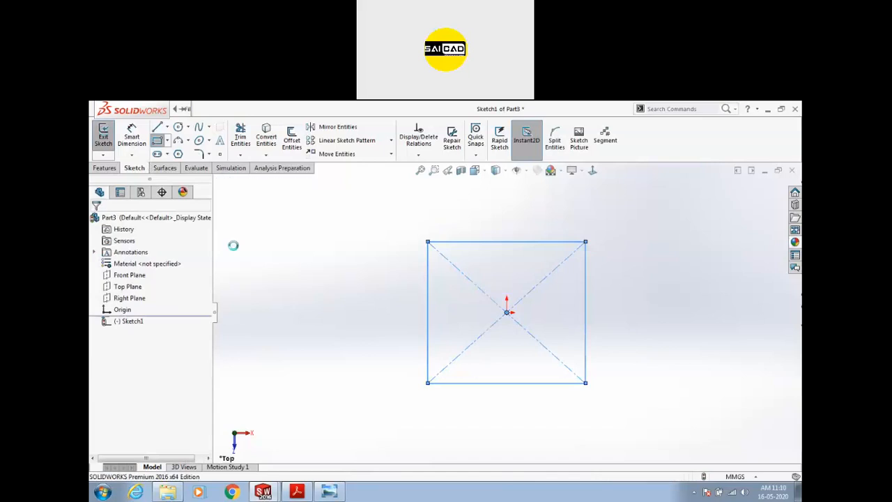
- Create a reference plane parallel to the Top Plane, offset well above the rectangle sketch
{"action": "middle_click_drag", "start_coordinate": [339, 433], "coordinate": [338, 330]}
{"action": "scroll", "coordinate": [337, 330], "scroll_direction": "up", "scroll_amount": 5}
{"action": "left_click", "coordinate": [129, 320]}
{"action": "left_click", "coordinate": [129, 275]}
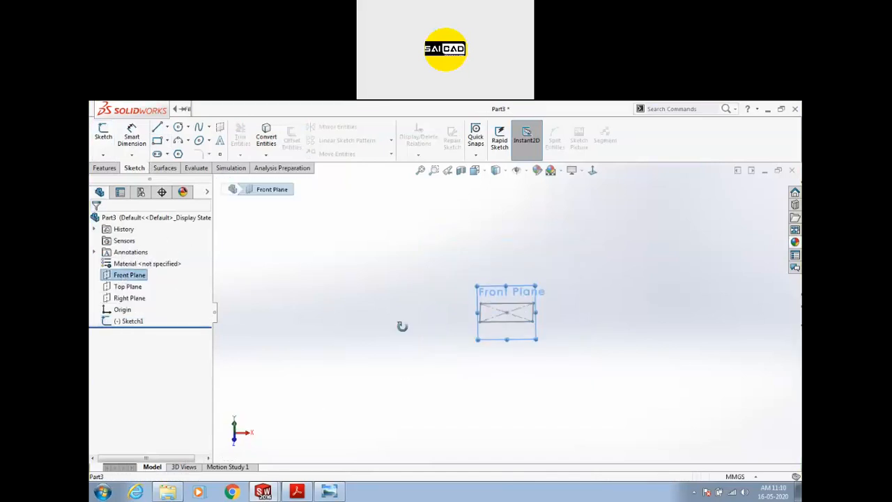
{"action": "left_click", "coordinate": [129, 288]}
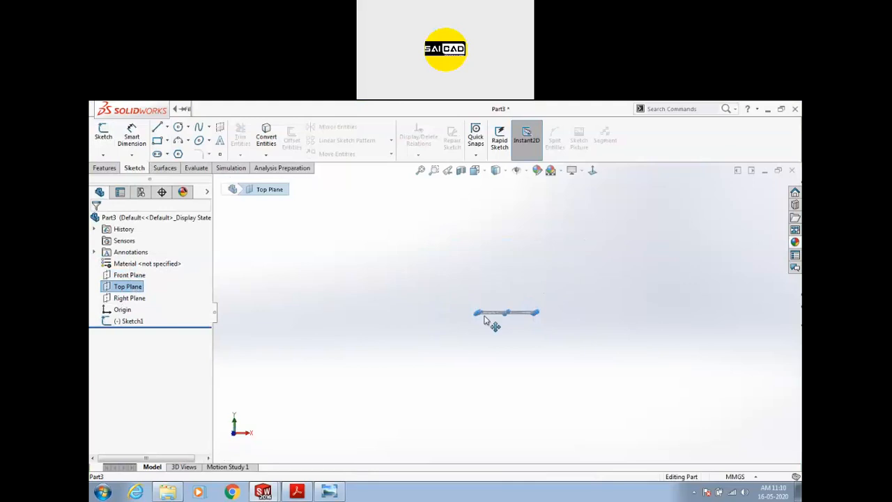
{"action": "left_click_drag", "start_coordinate": [477, 235], "coordinate": [476, 258], "text": "ctrl"}
{"action": "left_click", "coordinate": [99, 224]}
{"action": "middle_click_drag", "start_coordinate": [381, 279], "coordinate": [370, 328]}
- Sketch a circle centred over the origin on the offset plane and exit the sketch
{"action": "left_click", "coordinate": [103, 134]}
{"action": "left_click", "coordinate": [178, 127]}
{"action": "left_click_drag", "start_coordinate": [507, 313], "coordinate": [560, 230]}
{"action": "left_click", "coordinate": [104, 134]}
{"action": "mouse_move", "coordinate": [254, 316]}
{"action": "middle_mouse_down"}
{"action": "mouse_move", "coordinate": [360, 342]}
{"action": "mouse_move", "coordinate": [381, 313]}
{"action": "mouse_move", "coordinate": [564, 344]}
{"action": "mouse_move", "coordinate": [526, 358]}
{"action": "middle_mouse_up"}
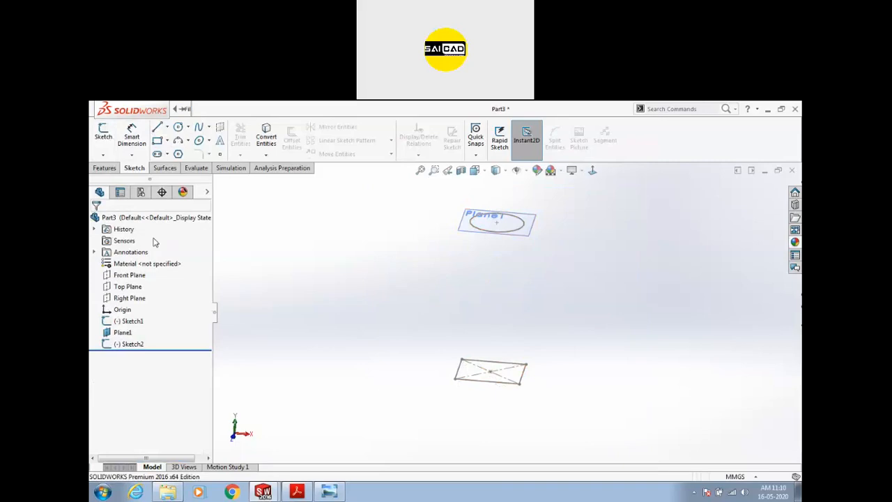
- Loft a solid boss from the rectangle sketch to the circle sketch above it
{"action": "left_click", "coordinate": [105, 168]}
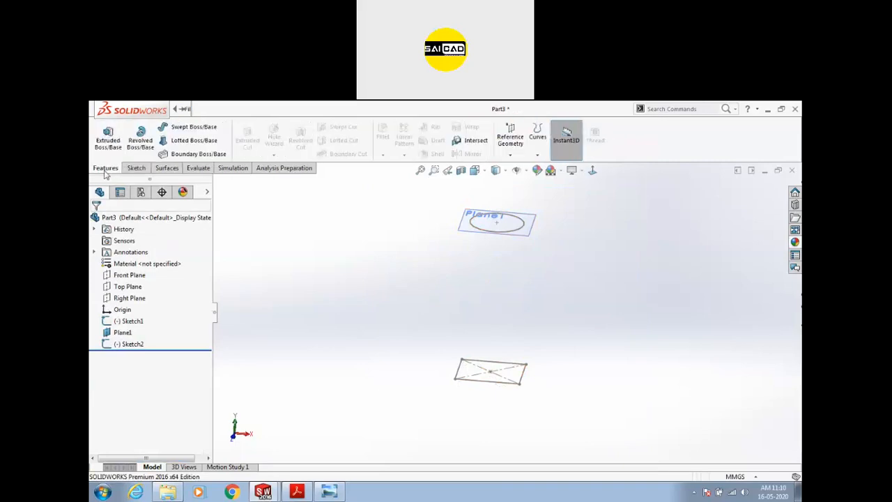
{"action": "left_click", "coordinate": [174, 142]}
{"action": "left_click", "coordinate": [485, 383]}
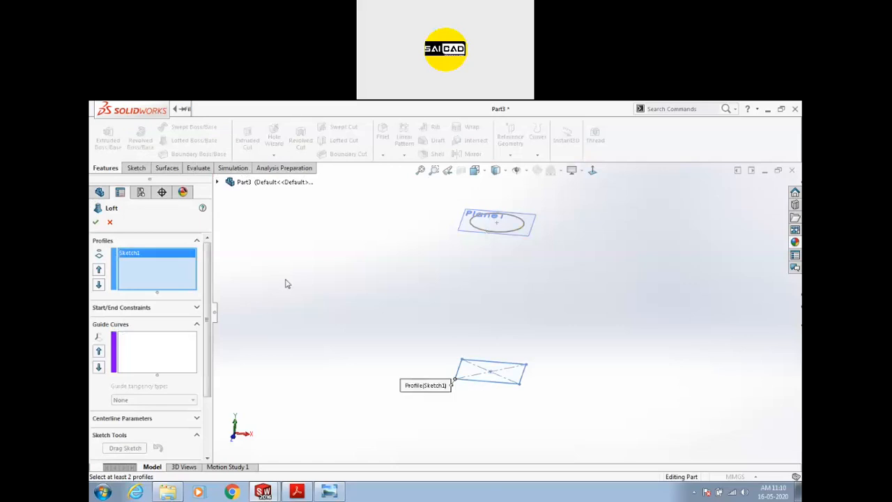
{"action": "left_click", "coordinate": [474, 234]}
{"action": "mouse_move", "coordinate": [416, 326]}
{"action": "middle_mouse_down"}
{"action": "mouse_move", "coordinate": [436, 277]}
{"action": "mouse_move", "coordinate": [421, 306]}
{"action": "middle_mouse_up"}
{"action": "left_click", "coordinate": [95, 223]}
- Examine the lofted body from several angles and hide the offset plane at its circular end
{"action": "mouse_move", "coordinate": [481, 291]}
{"action": "middle_mouse_down"}
{"action": "mouse_move", "coordinate": [450, 280]}
{"action": "mouse_move", "coordinate": [403, 220]}
{"action": "mouse_move", "coordinate": [405, 259]}
{"action": "mouse_move", "coordinate": [478, 357]}
{"action": "middle_mouse_up"}
{"action": "left_click", "coordinate": [477, 357]}
{"action": "mouse_move", "coordinate": [454, 395]}
{"action": "middle_mouse_down"}
{"action": "mouse_move", "coordinate": [433, 331]}
{"action": "mouse_move", "coordinate": [450, 417]}
{"action": "mouse_move", "coordinate": [595, 289]}
{"action": "mouse_move", "coordinate": [582, 235]}
{"action": "mouse_move", "coordinate": [607, 259]}
{"action": "middle_mouse_up"}
{"action": "left_click", "coordinate": [536, 264]}
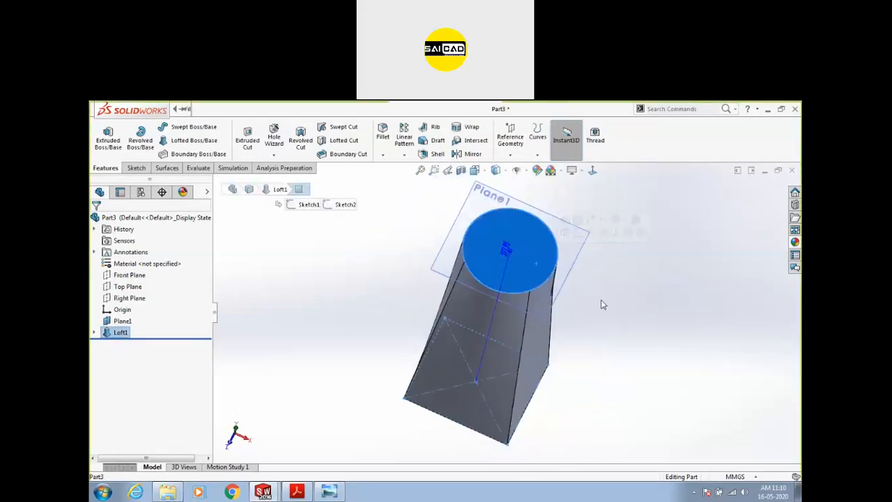
{"action": "left_click", "coordinate": [581, 247]}
{"action": "left_click", "coordinate": [634, 216]}
{"action": "middle_click_drag", "start_coordinate": [609, 312], "coordinate": [586, 271]}
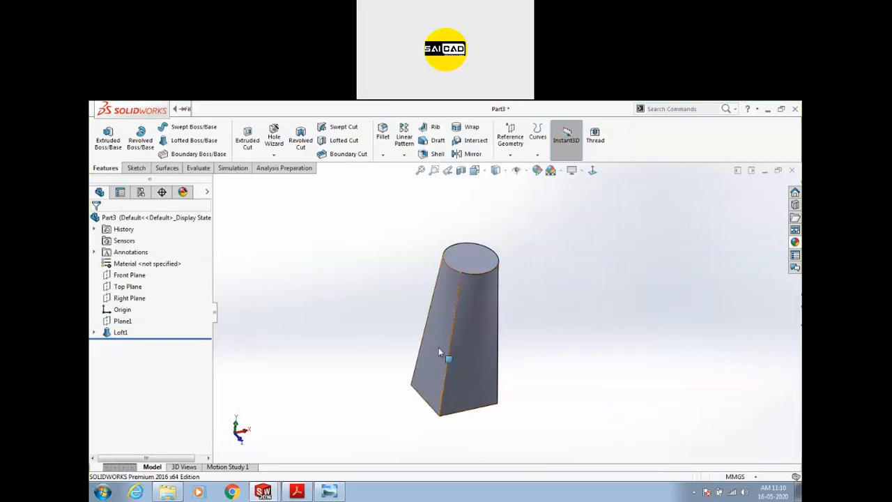
- Delete the loft feature while keeping its rectangle and circle profile sketches
{"action": "left_click", "coordinate": [163, 332]}
{"action": "left_click", "coordinate": [114, 312]}
{"action": "key", "text": "Return"}
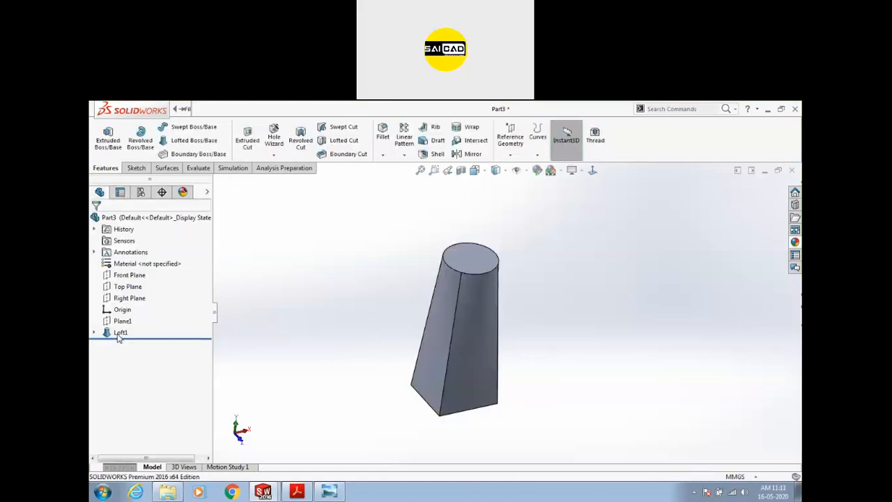
{"action": "left_click", "coordinate": [120, 333]}
{"action": "key", "text": "Delete"}
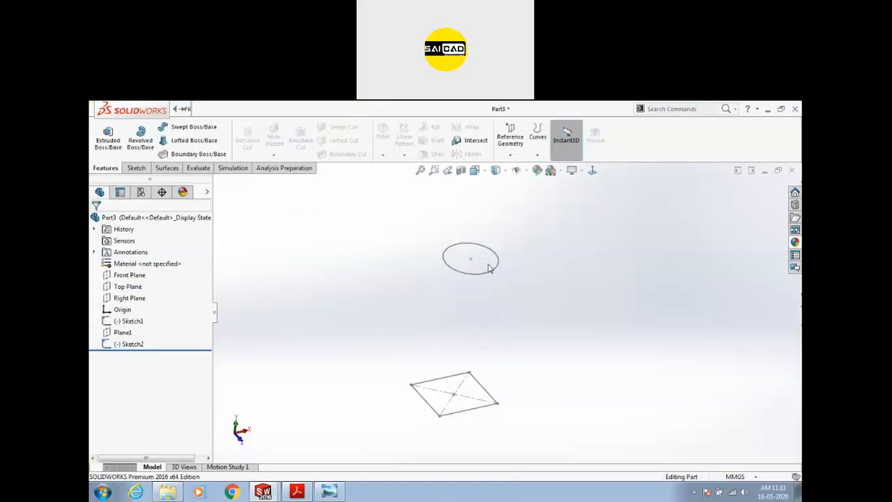
{"action": "scroll", "coordinate": [503, 304], "scroll_direction": "up", "scroll_amount": 2}
{"action": "middle_click_drag", "start_coordinate": [556, 315], "coordinate": [555, 295]}
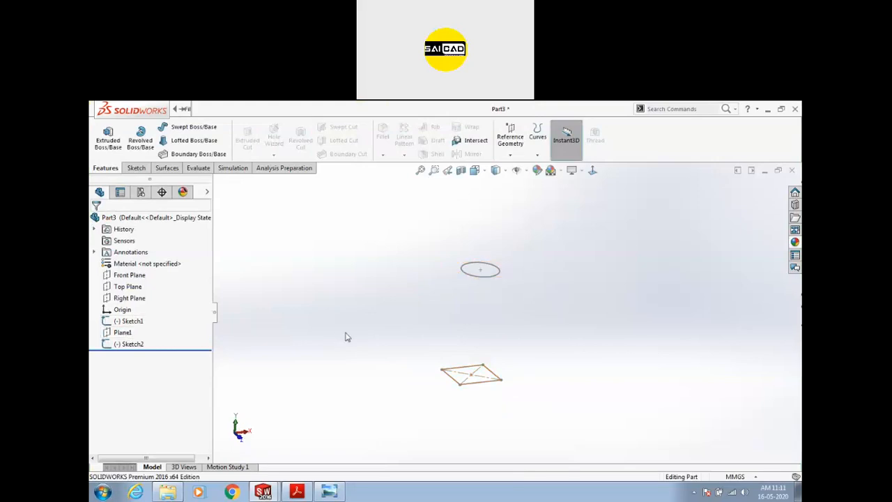
- Delete the upper circle sketch and the offset reference plane
{"action": "left_click", "coordinate": [489, 276]}
{"action": "key", "text": "Delete"}
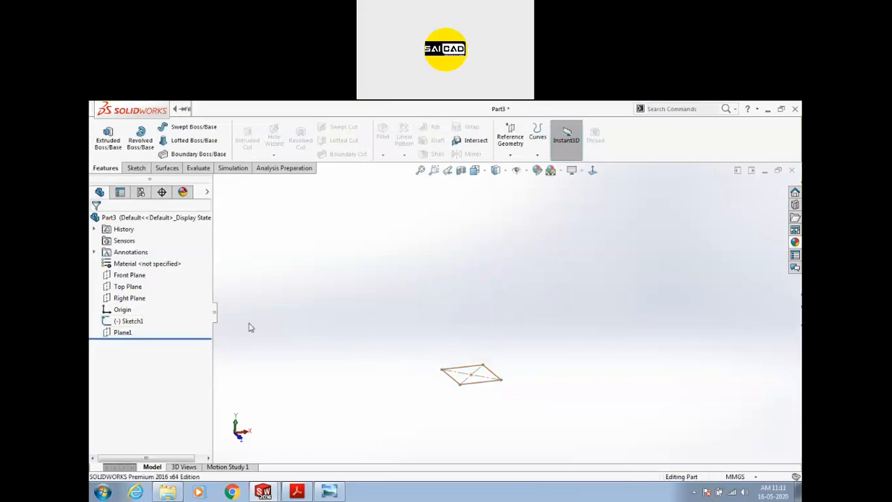
{"action": "left_click", "coordinate": [128, 335]}
{"action": "key", "text": "Delete"}
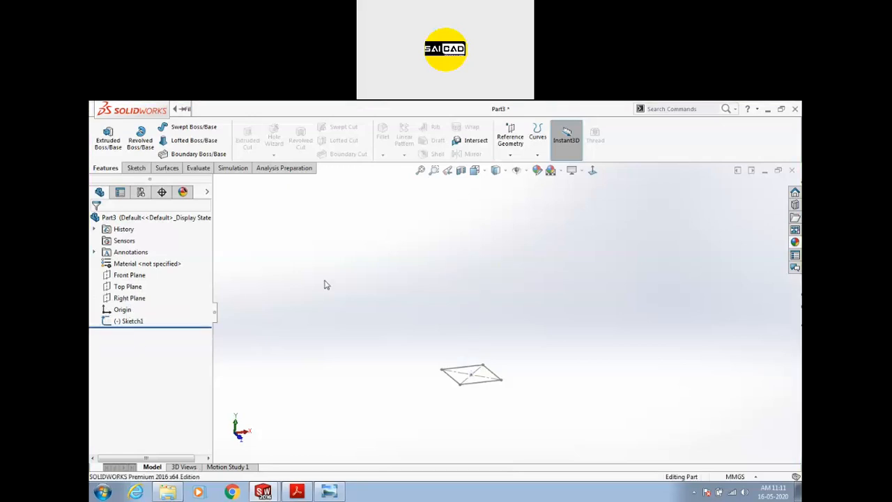
- Start a sketch on the Front Plane and draw a vertical line about 175 mm up from the origin
{"action": "left_click", "coordinate": [129, 274]}
{"action": "left_click", "coordinate": [134, 168]}
{"action": "left_click", "coordinate": [103, 136]}
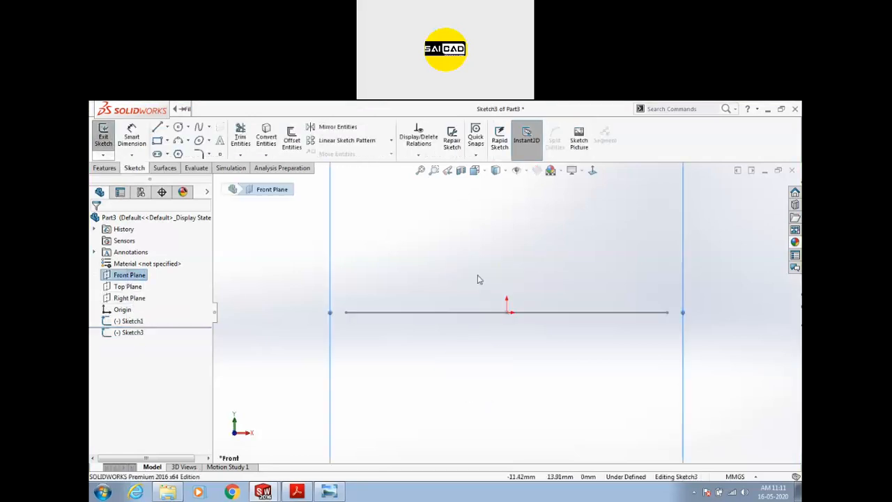
{"action": "left_click", "coordinate": [157, 127]}
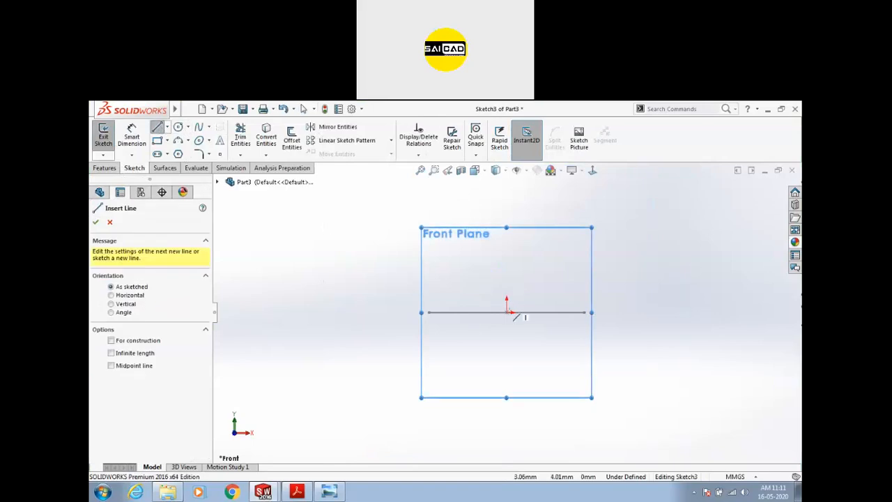
{"action": "left_click", "coordinate": [507, 312]}
{"action": "left_click", "coordinate": [507, 216]}
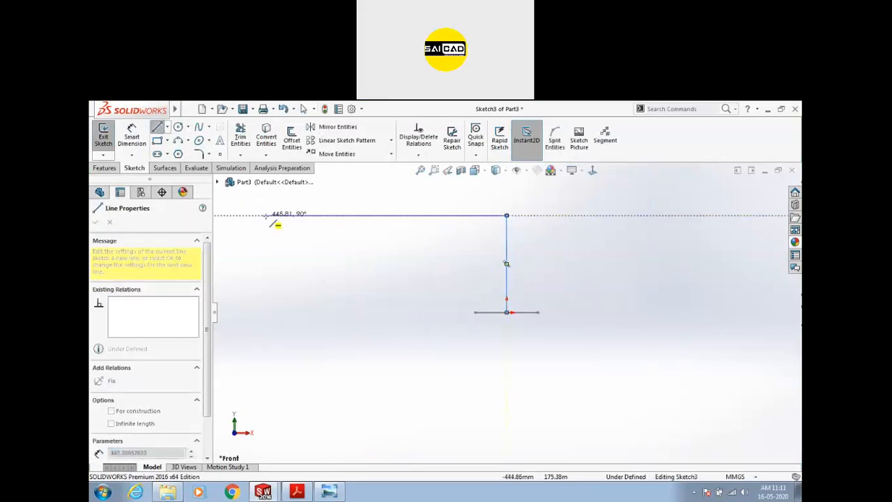